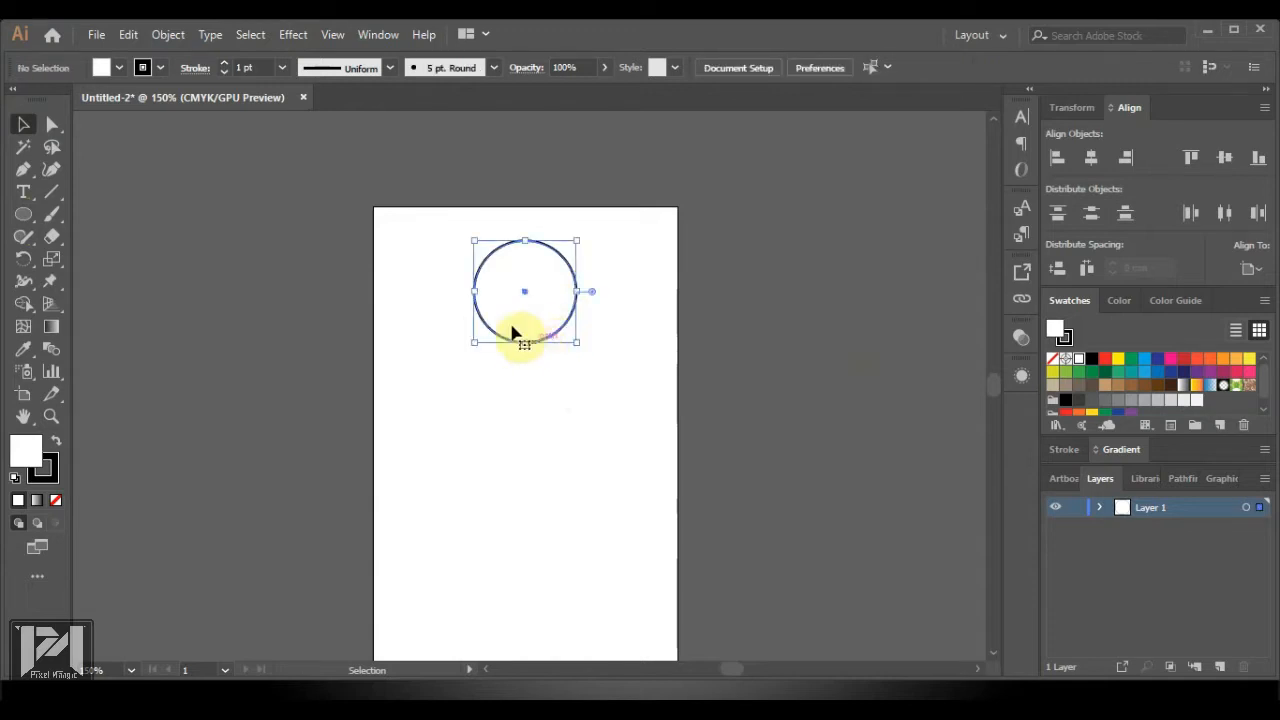
Start a wave path at the card's left edge, curving down past the circle's left side to the right edge
{"action": "scroll", "coordinate": [511, 330], "scroll_direction": "up", "scroll_amount": 2}
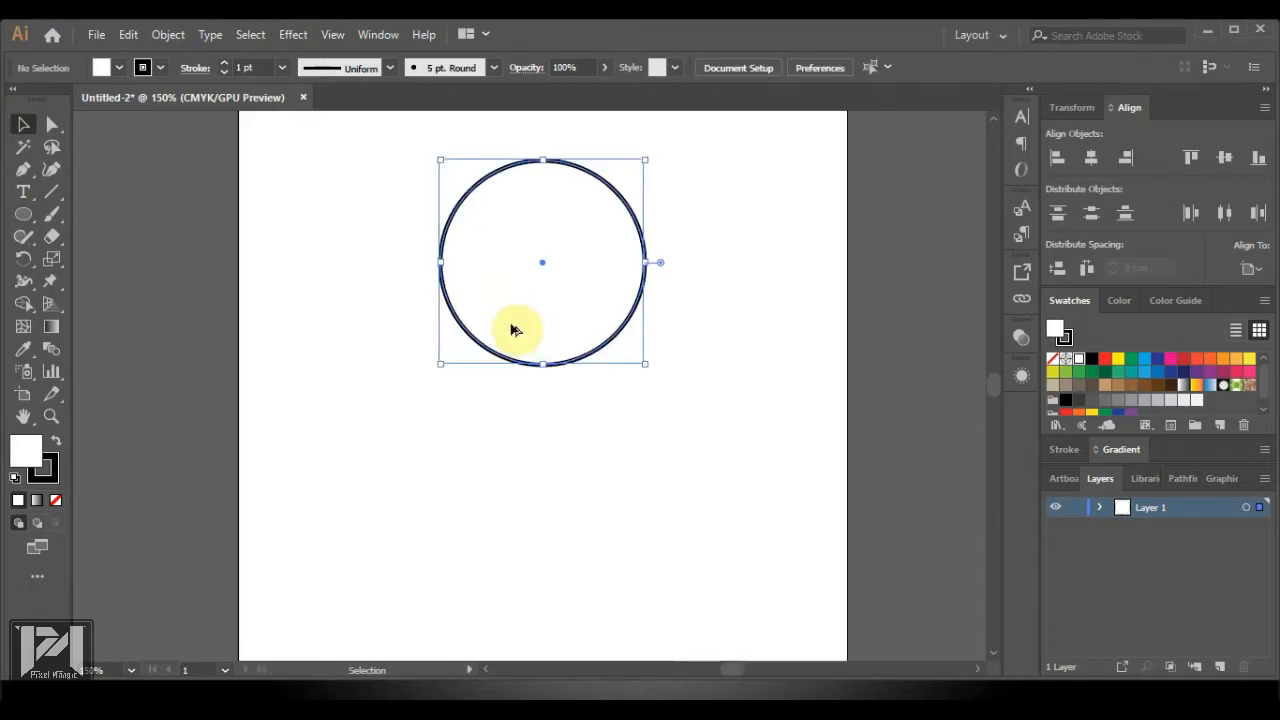
{"action": "scroll", "coordinate": [515, 332], "scroll_direction": "down", "scroll_amount": 1}
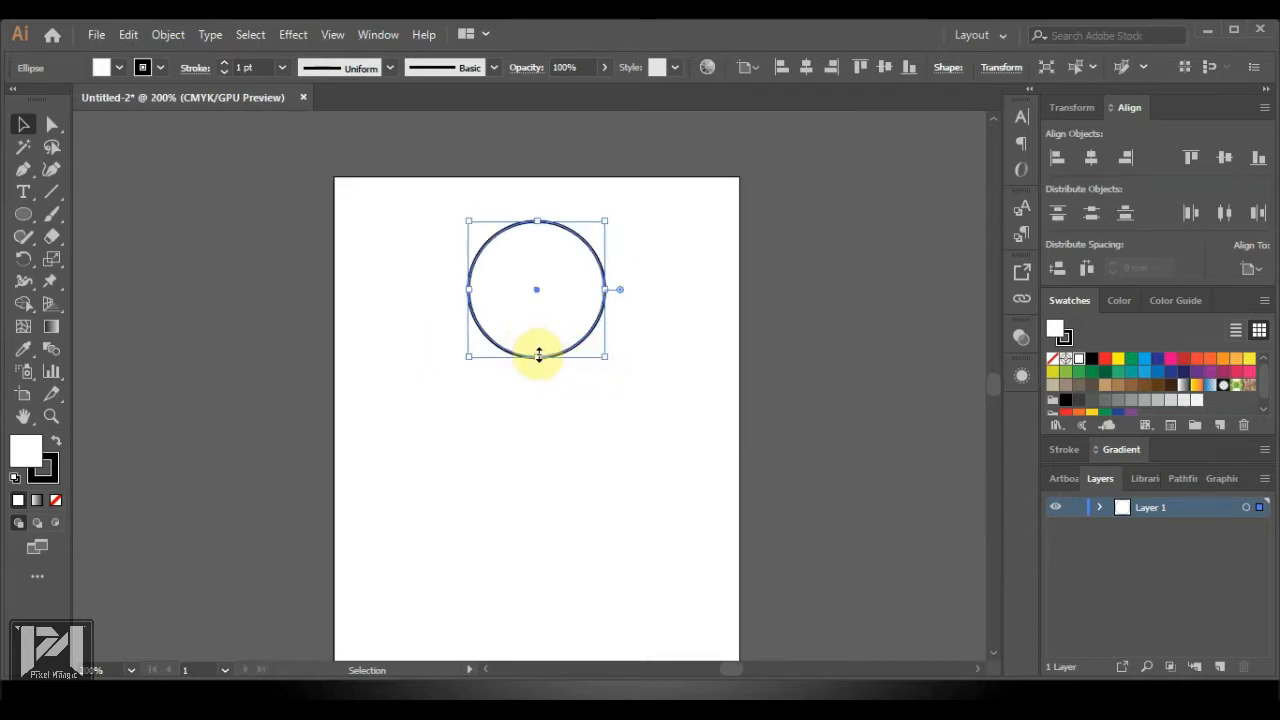
{"action": "left_click", "coordinate": [866, 397]}
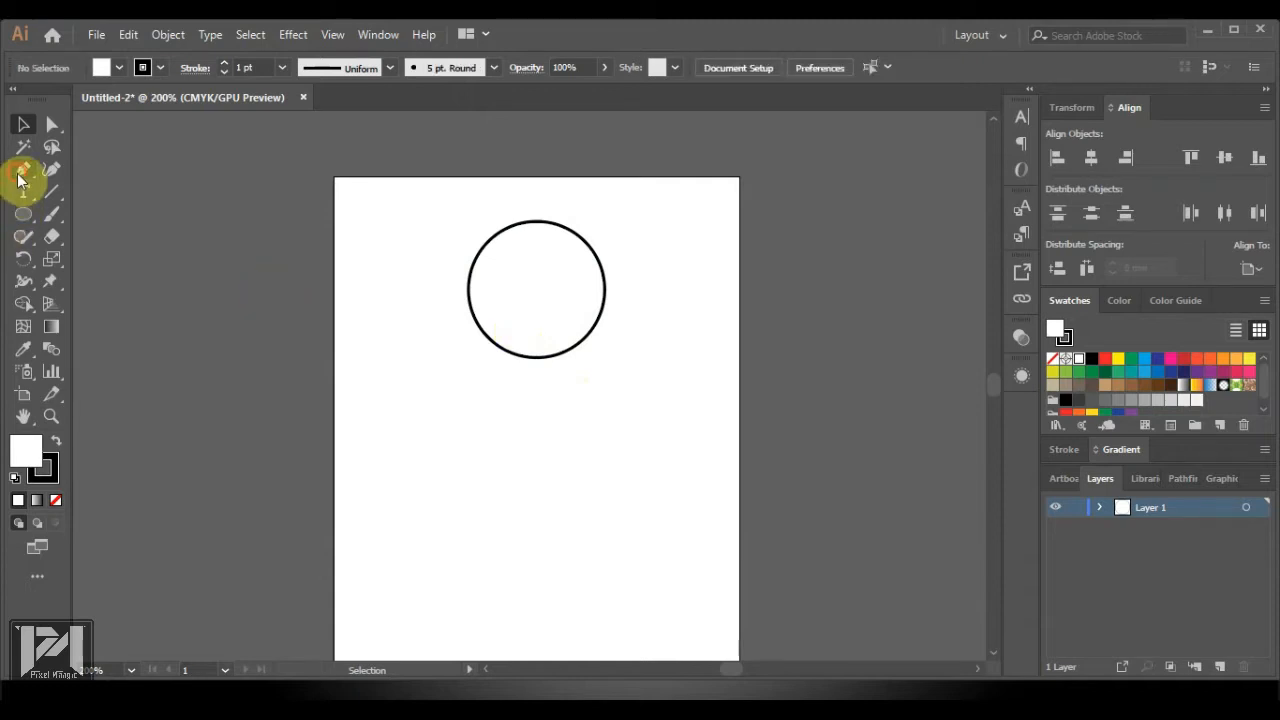
{"action": "left_click", "coordinate": [334, 263]}
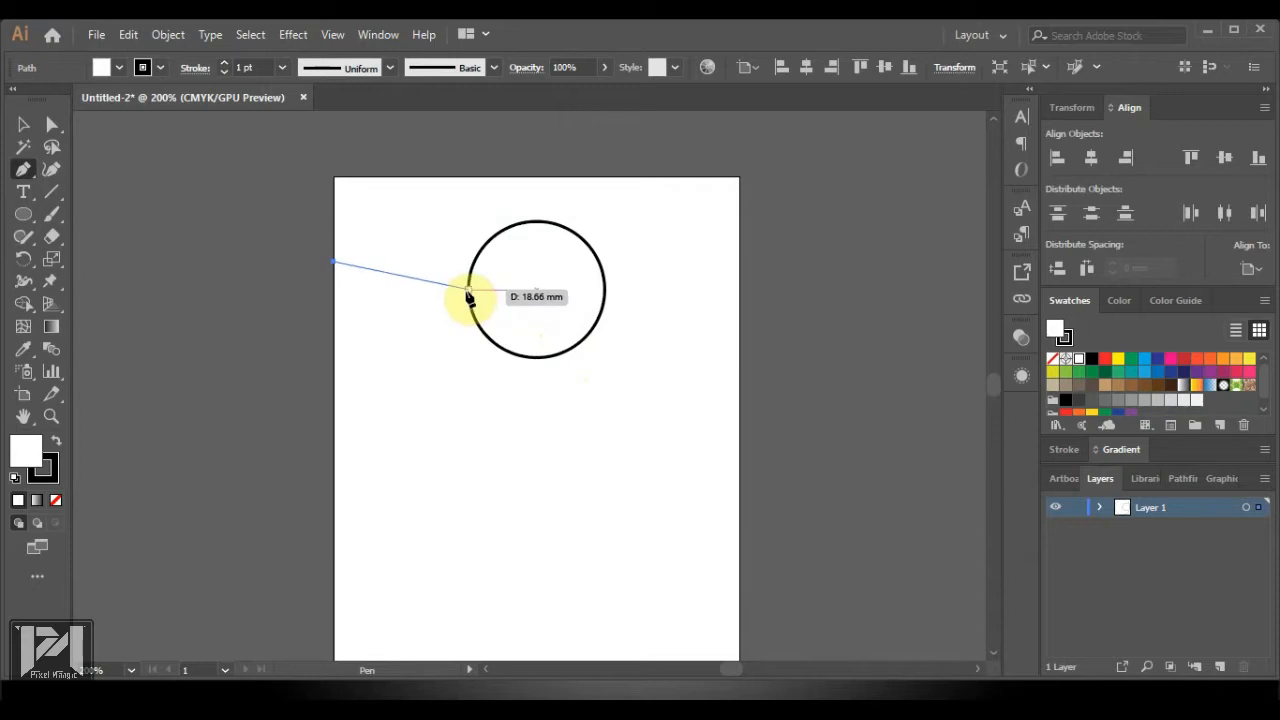
{"action": "mouse_move", "coordinate": [469, 292]}
{"action": "left_mouse_down"}
{"action": "mouse_move", "coordinate": [527, 230]}
{"action": "mouse_move", "coordinate": [550, 239]}
{"action": "left_mouse_up"}
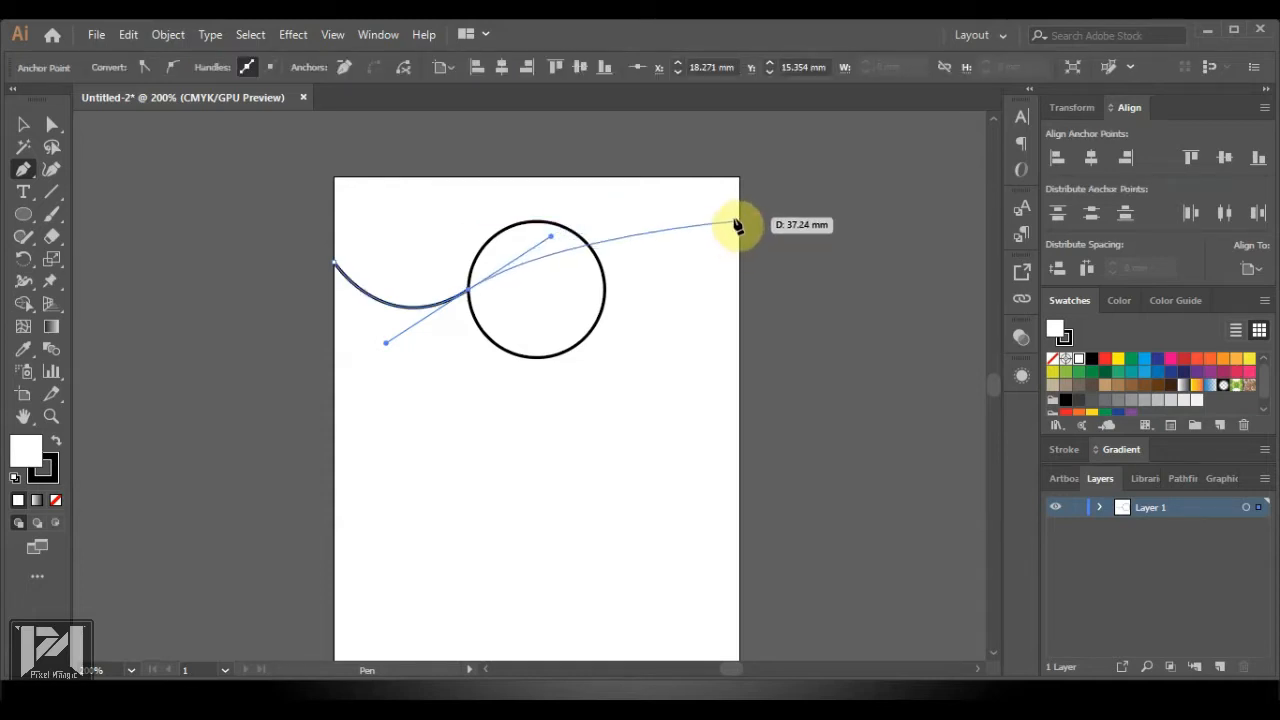
{"action": "left_click_drag", "start_coordinate": [738, 203], "coordinate": [905, 244]}
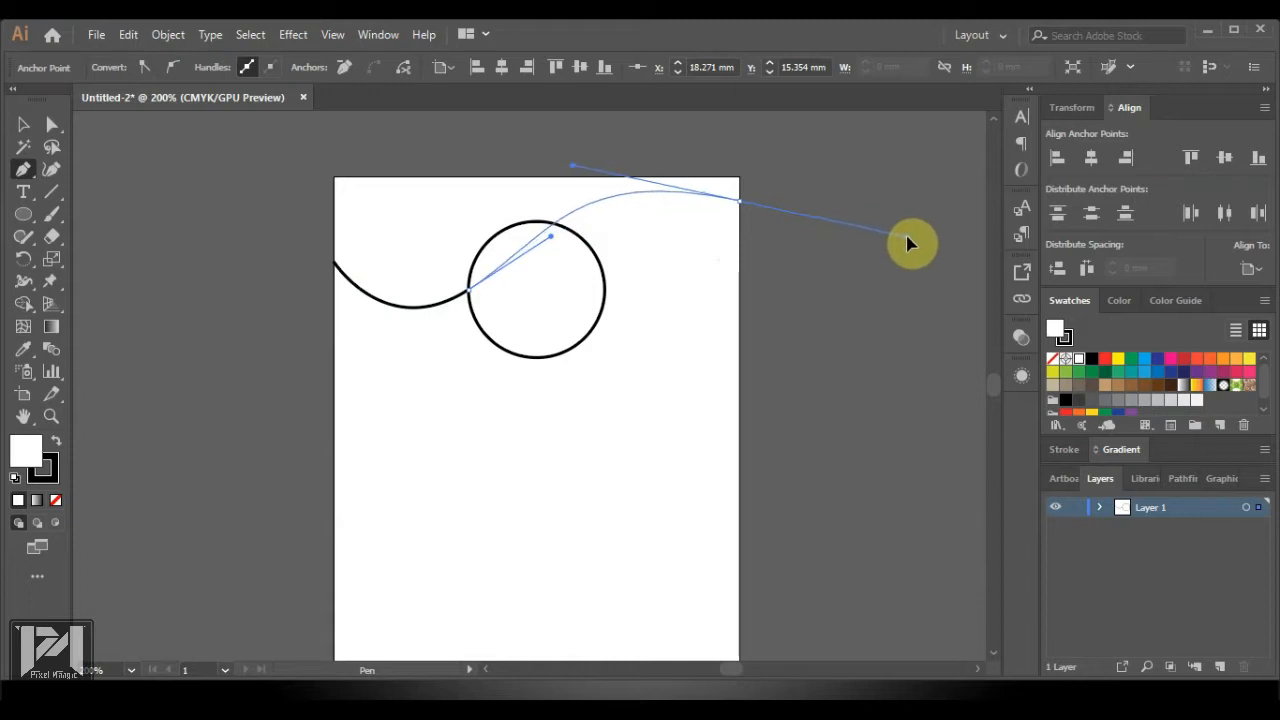
Bend the curve over the circle, add the top-right and top-left corners, and close the wave
{"action": "left_click_drag", "start_coordinate": [898, 248], "coordinate": [897, 251]}
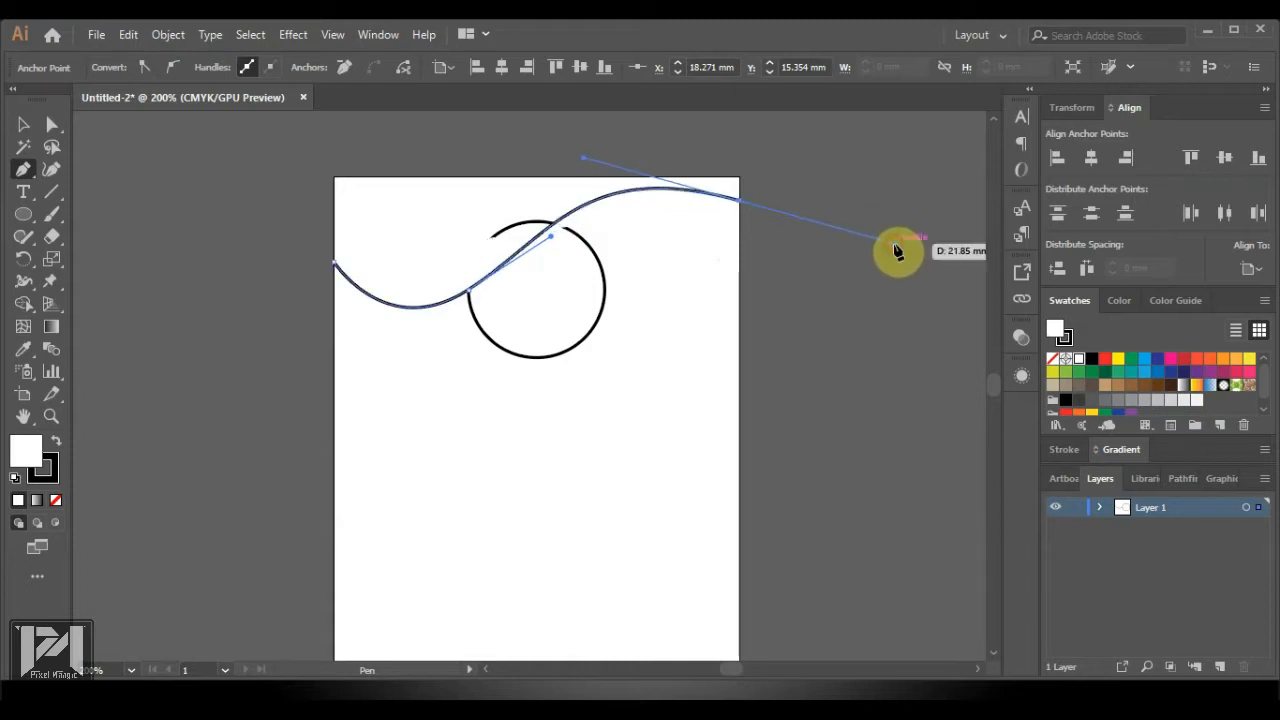
{"action": "left_click", "coordinate": [740, 203]}
{"action": "left_click", "coordinate": [740, 180]}
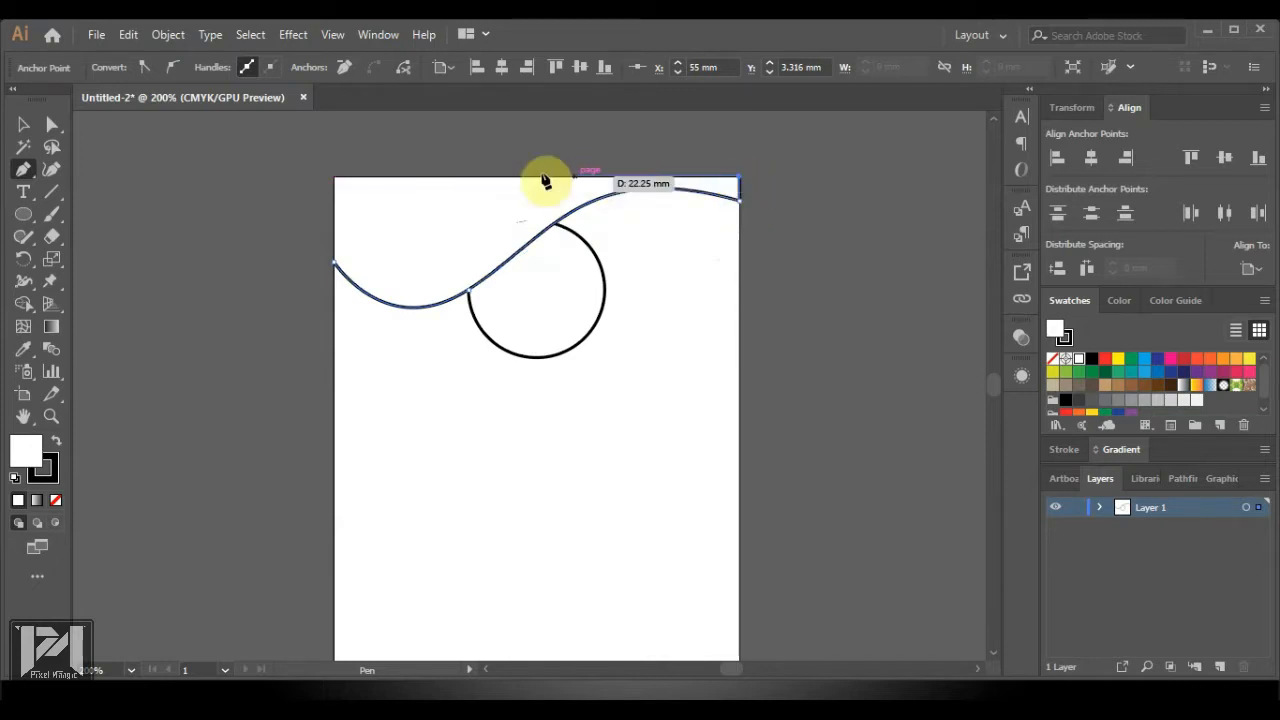
{"action": "left_click", "coordinate": [335, 181]}
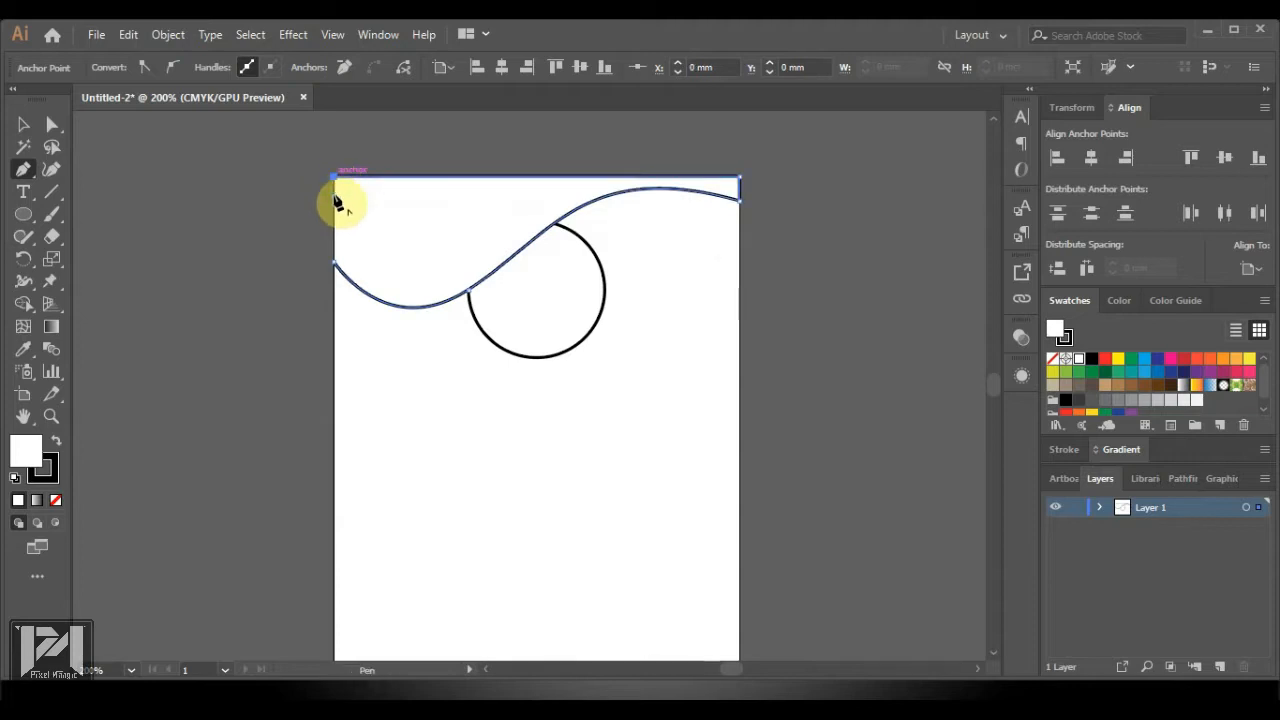
{"action": "left_click", "coordinate": [335, 270]}
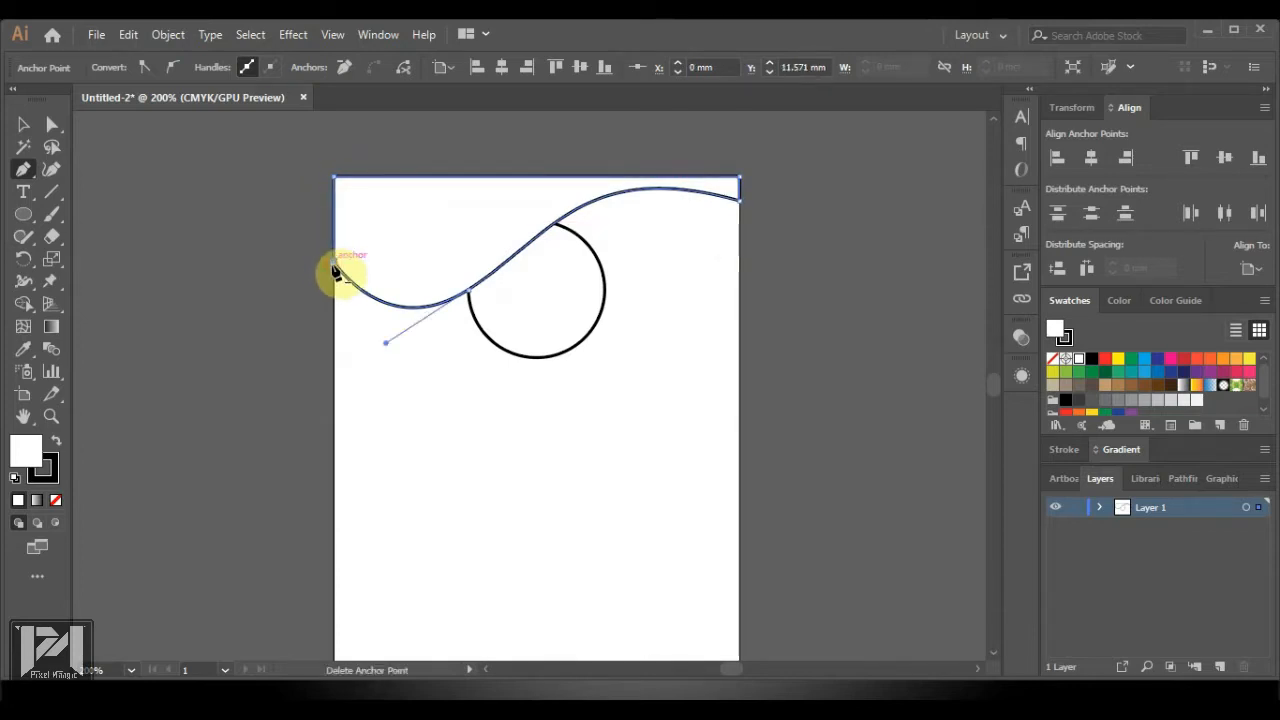
{"action": "left_click", "coordinate": [334, 324]}
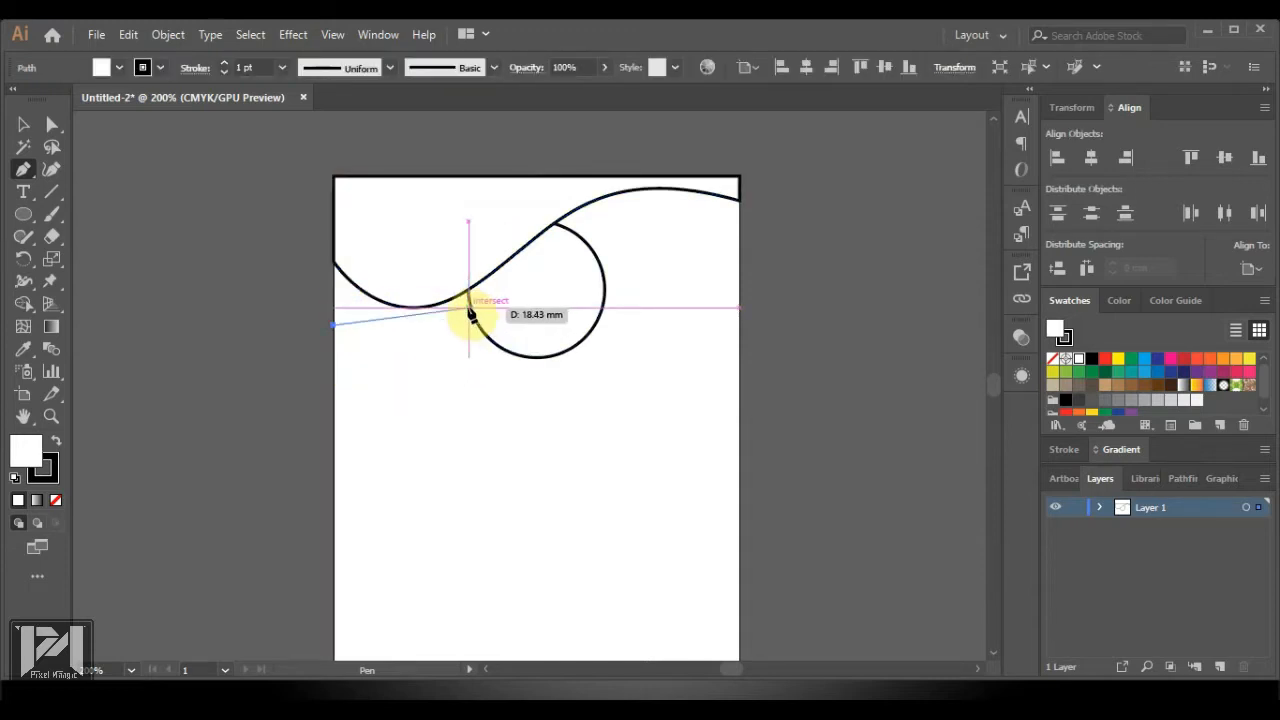
Draw a deeper closed wave from the circle's lower left, arching over its top to the right edge and top corners
{"action": "left_click_drag", "start_coordinate": [469, 310], "coordinate": [505, 264]}
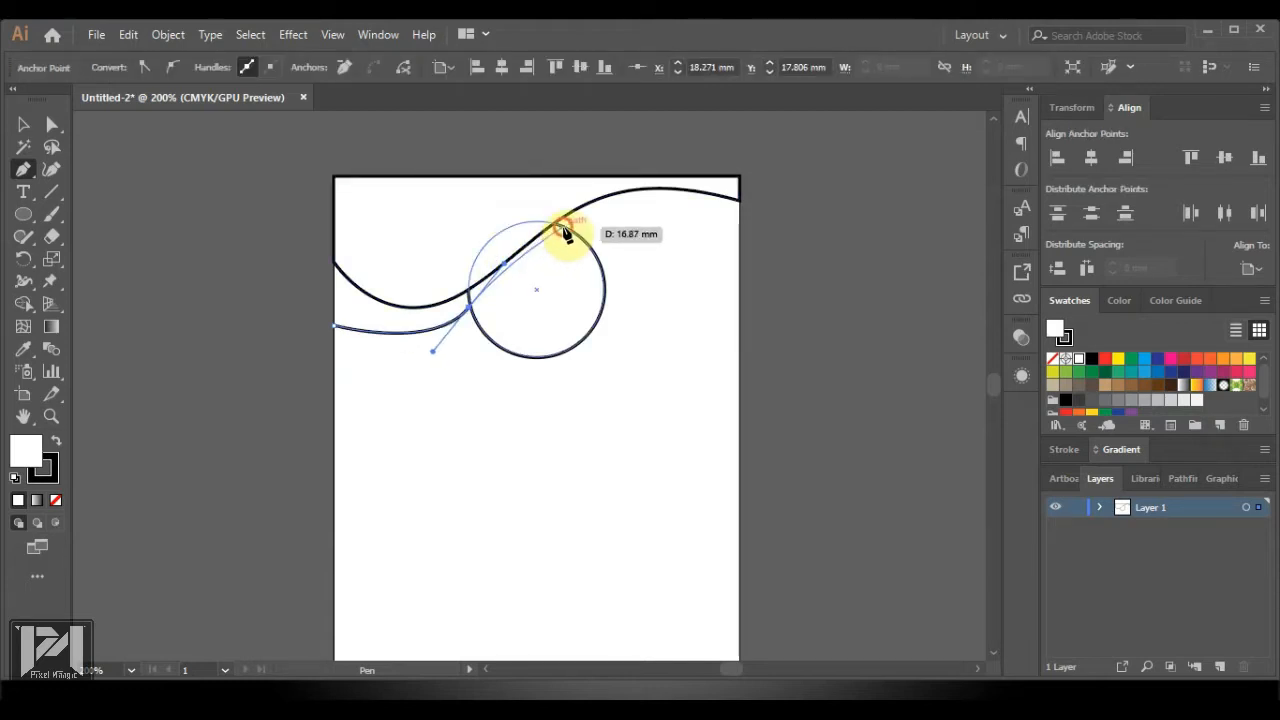
{"action": "mouse_move", "coordinate": [565, 232]}
{"action": "left_mouse_down"}
{"action": "mouse_move", "coordinate": [609, 223]}
{"action": "mouse_move", "coordinate": [745, 246]}
{"action": "mouse_move", "coordinate": [760, 340]}
{"action": "mouse_move", "coordinate": [831, 351]}
{"action": "mouse_move", "coordinate": [836, 329]}
{"action": "left_mouse_up"}
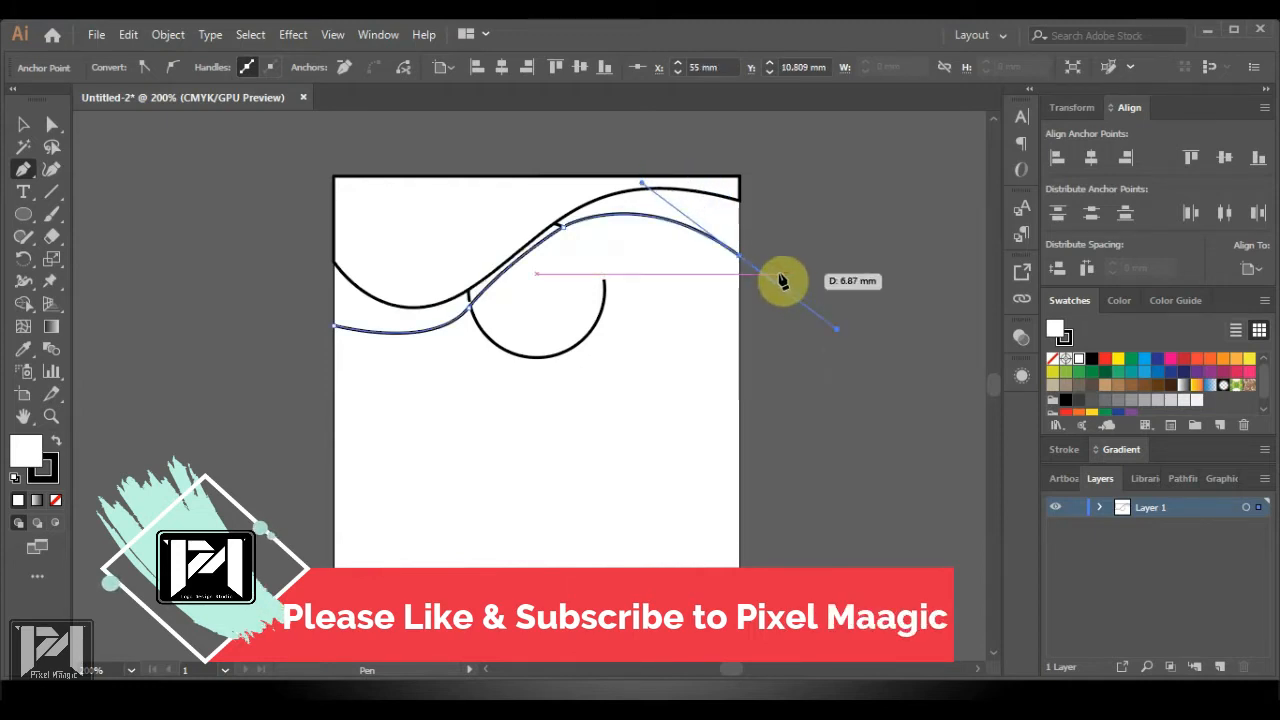
{"action": "left_click", "coordinate": [740, 258]}
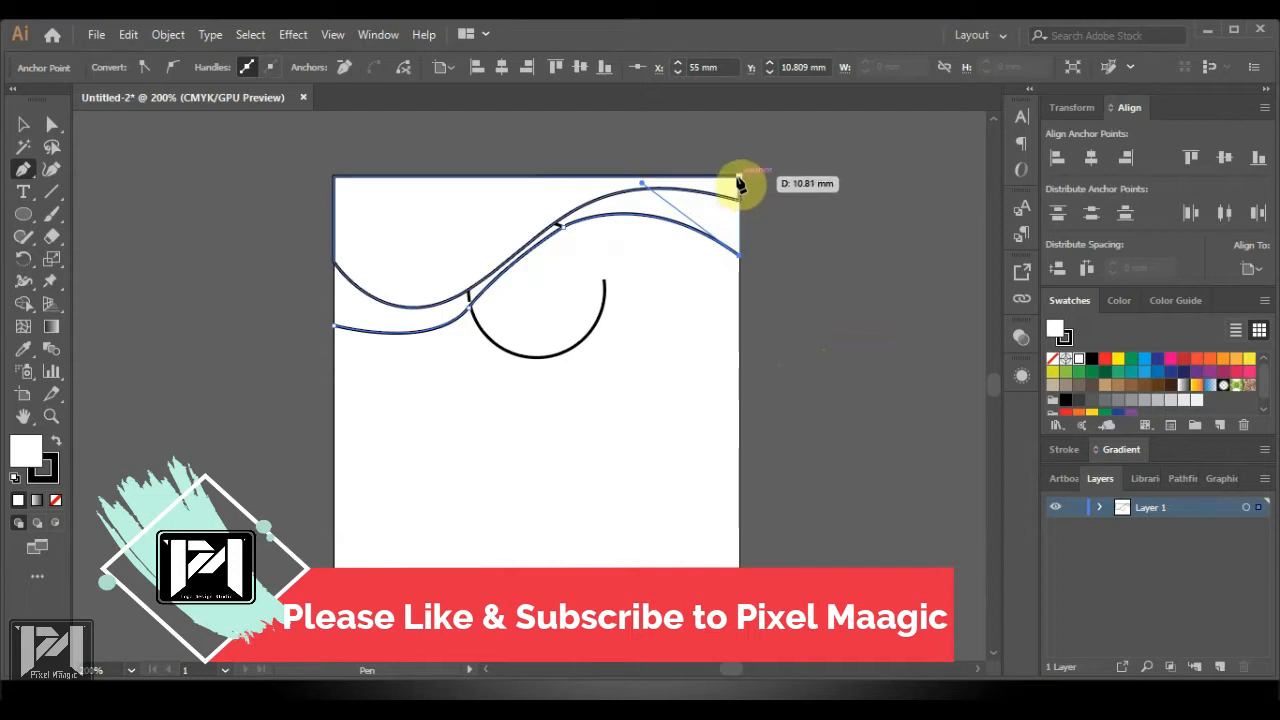
{"action": "left_click", "coordinate": [738, 177]}
{"action": "left_click", "coordinate": [334, 177]}
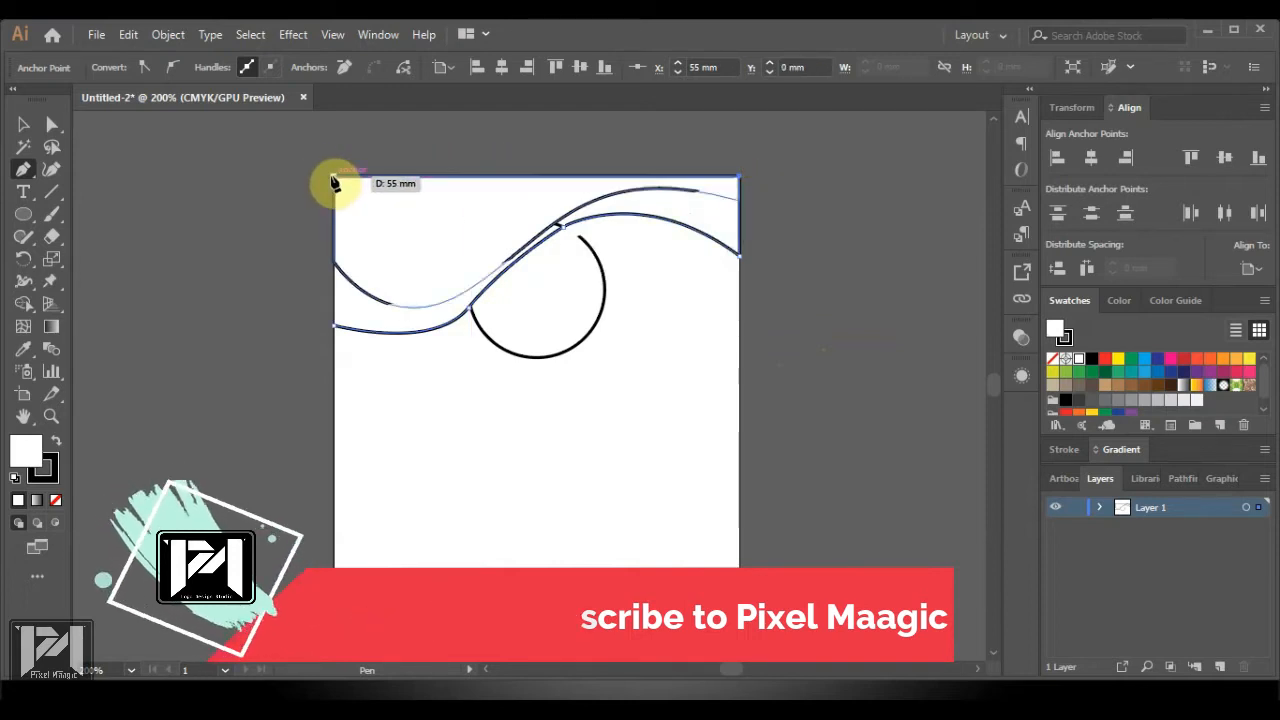
{"action": "left_click", "coordinate": [336, 332]}
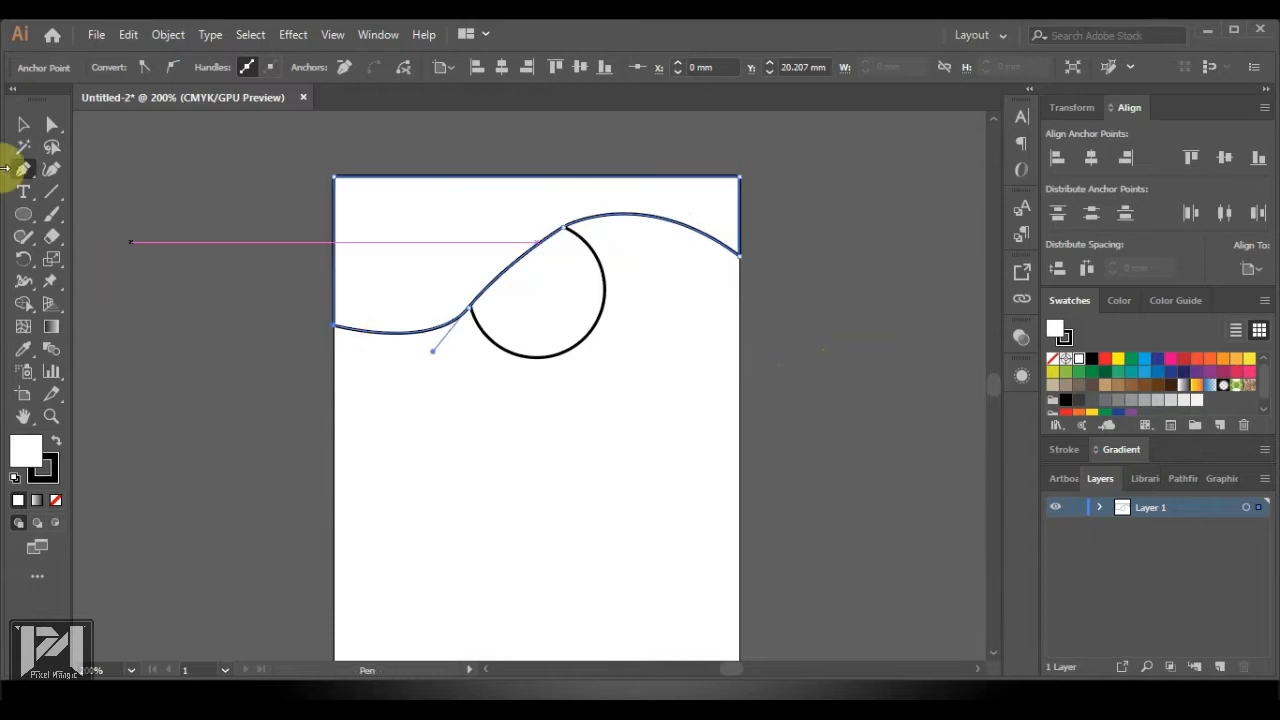
{"action": "left_click", "coordinate": [27, 131]}
{"action": "left_click", "coordinate": [843, 349]}
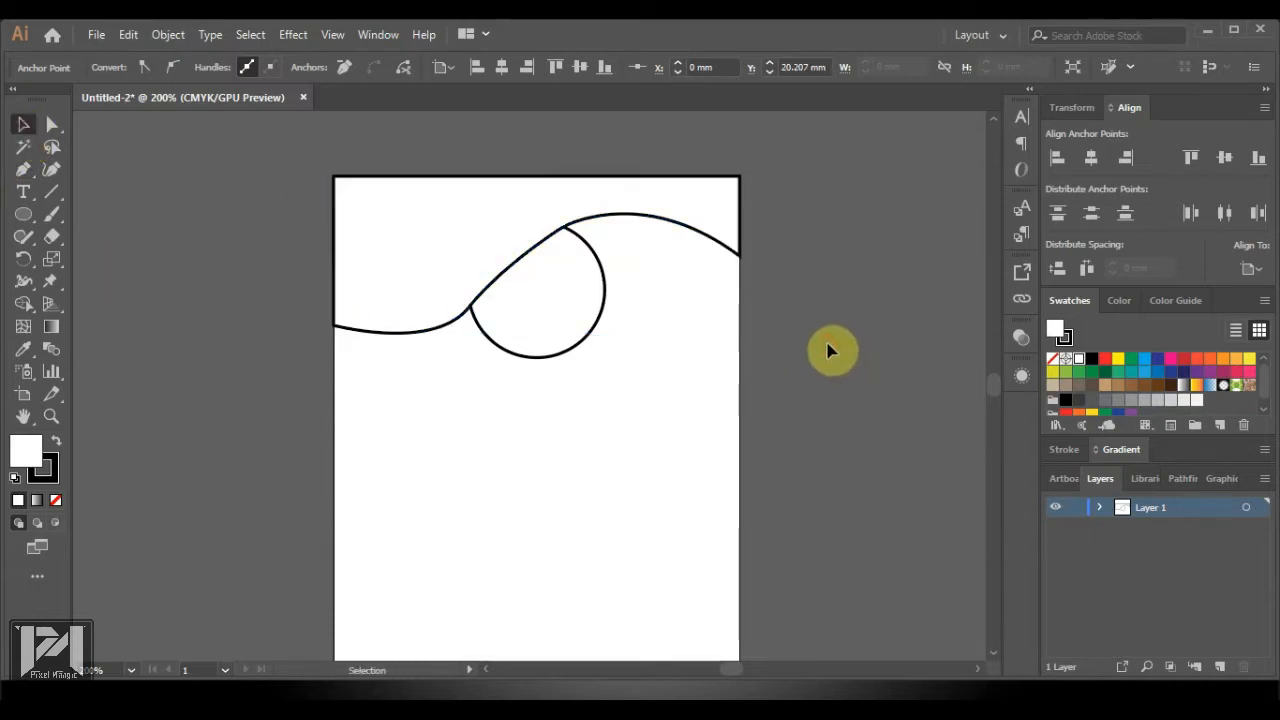
Delete the anchor at the circle's top from the front wave's lower edge
{"action": "left_click", "coordinate": [405, 332]}
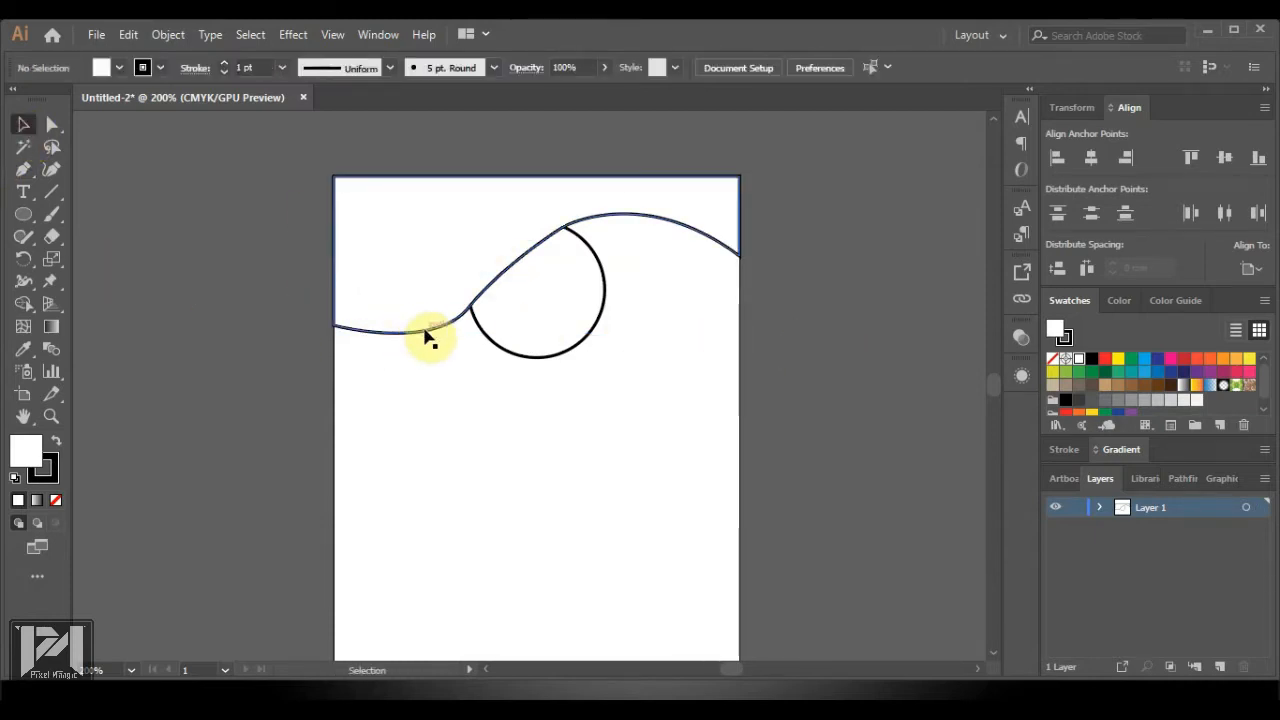
{"action": "left_click", "coordinate": [52, 125]}
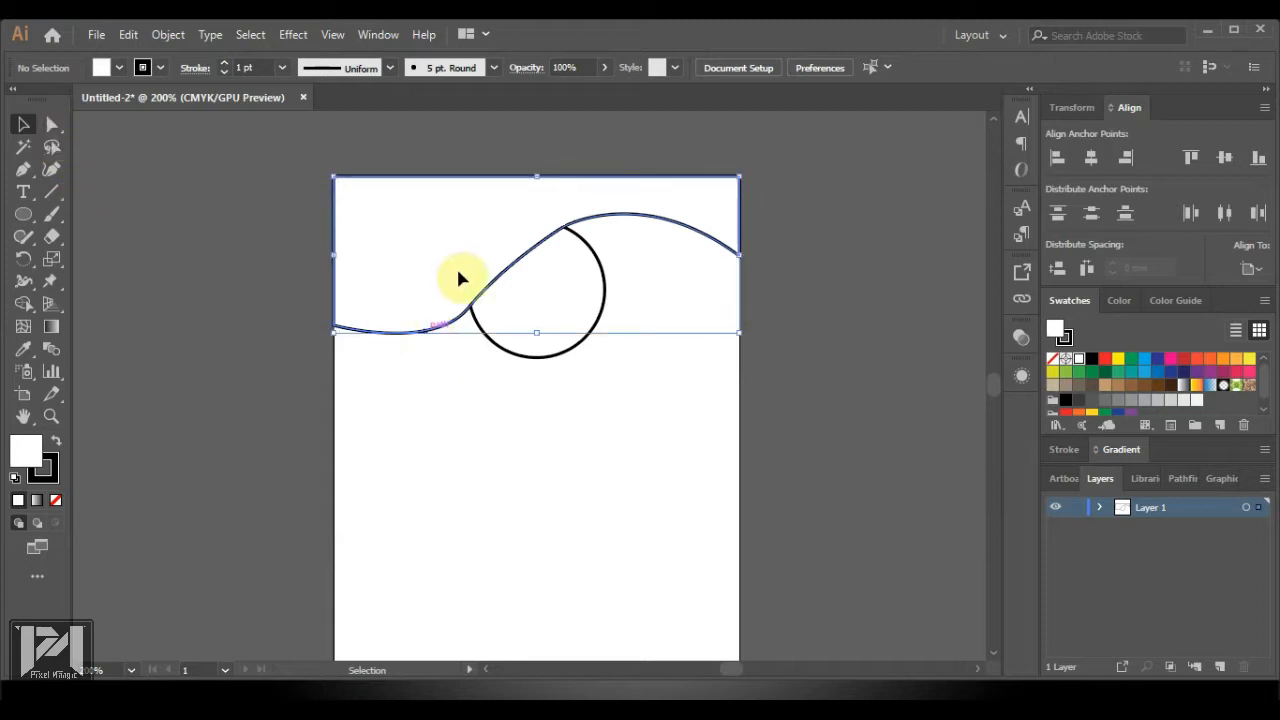
{"action": "left_click", "coordinate": [437, 332]}
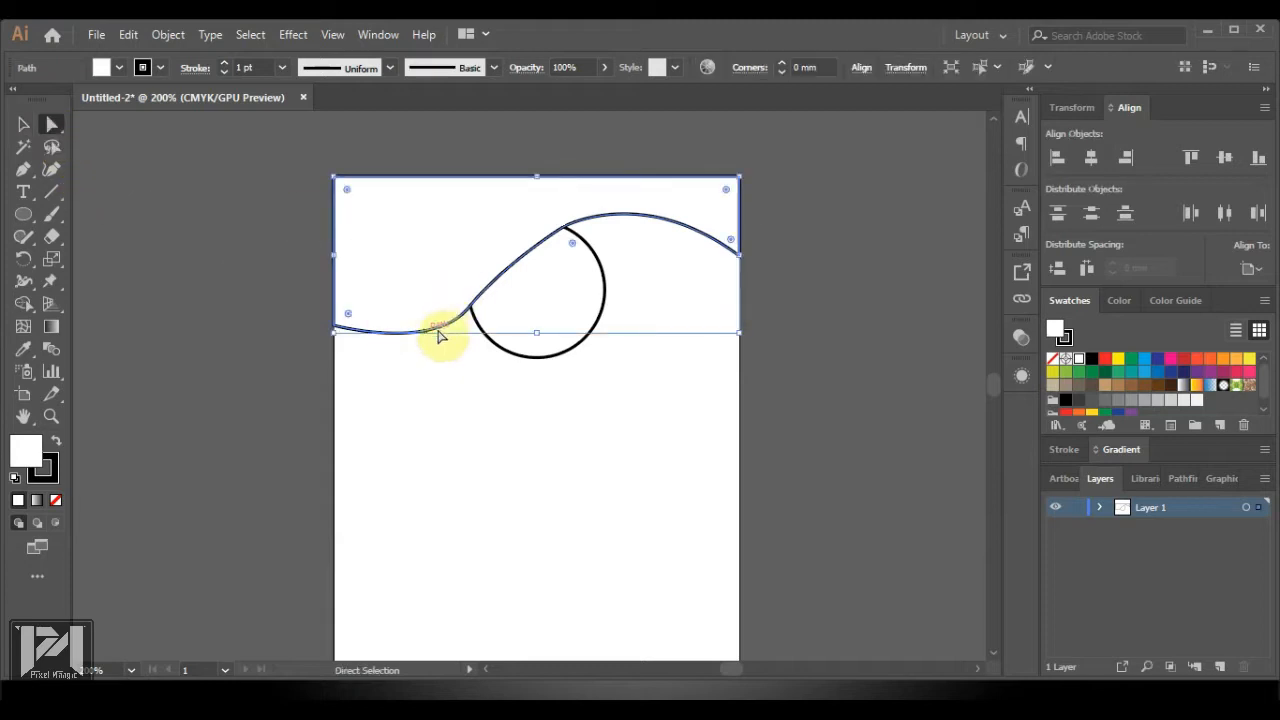
{"action": "left_click", "coordinate": [338, 327]}
{"action": "left_click", "coordinate": [470, 312], "text": "shift"}
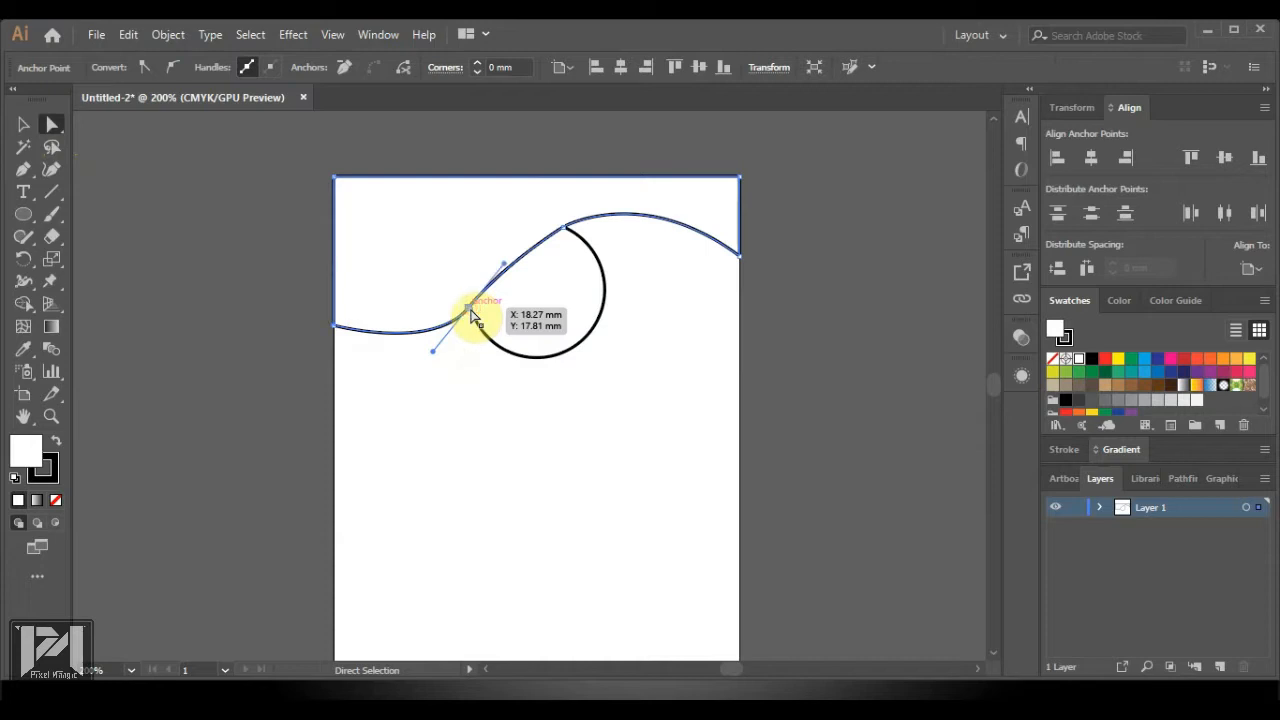
{"action": "left_click", "coordinate": [565, 232]}
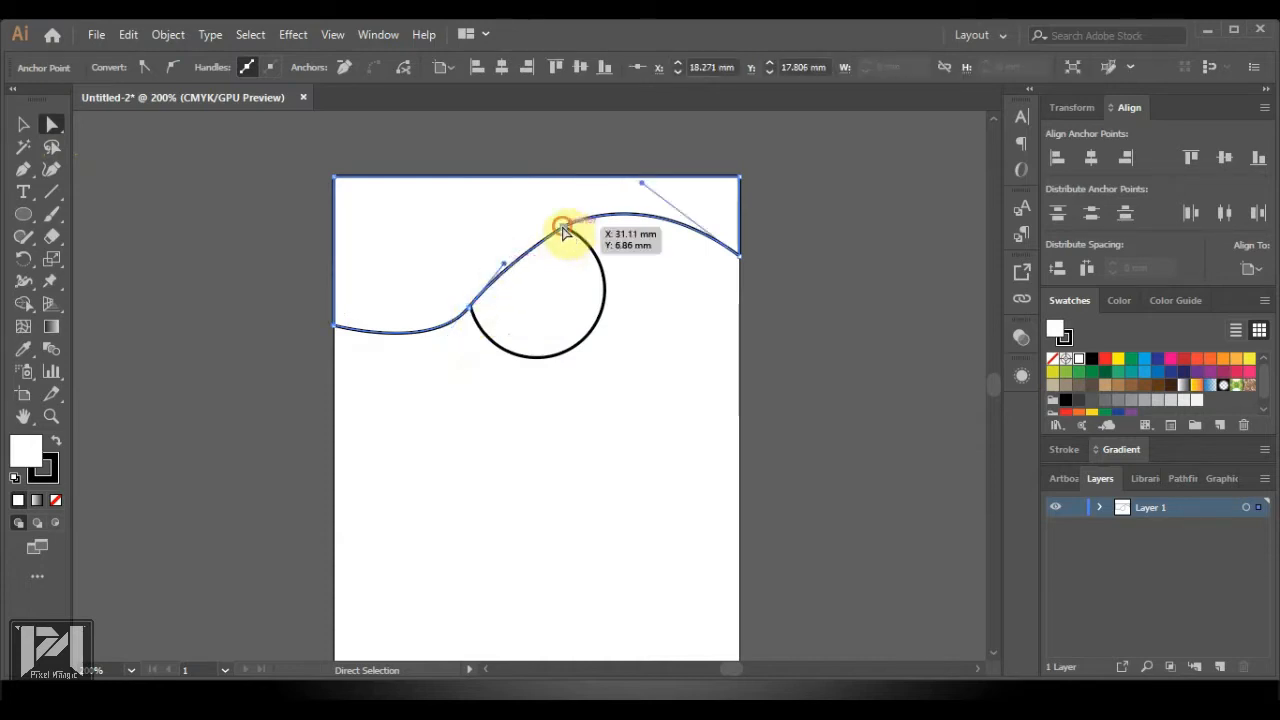
{"action": "left_click", "coordinate": [343, 66]}
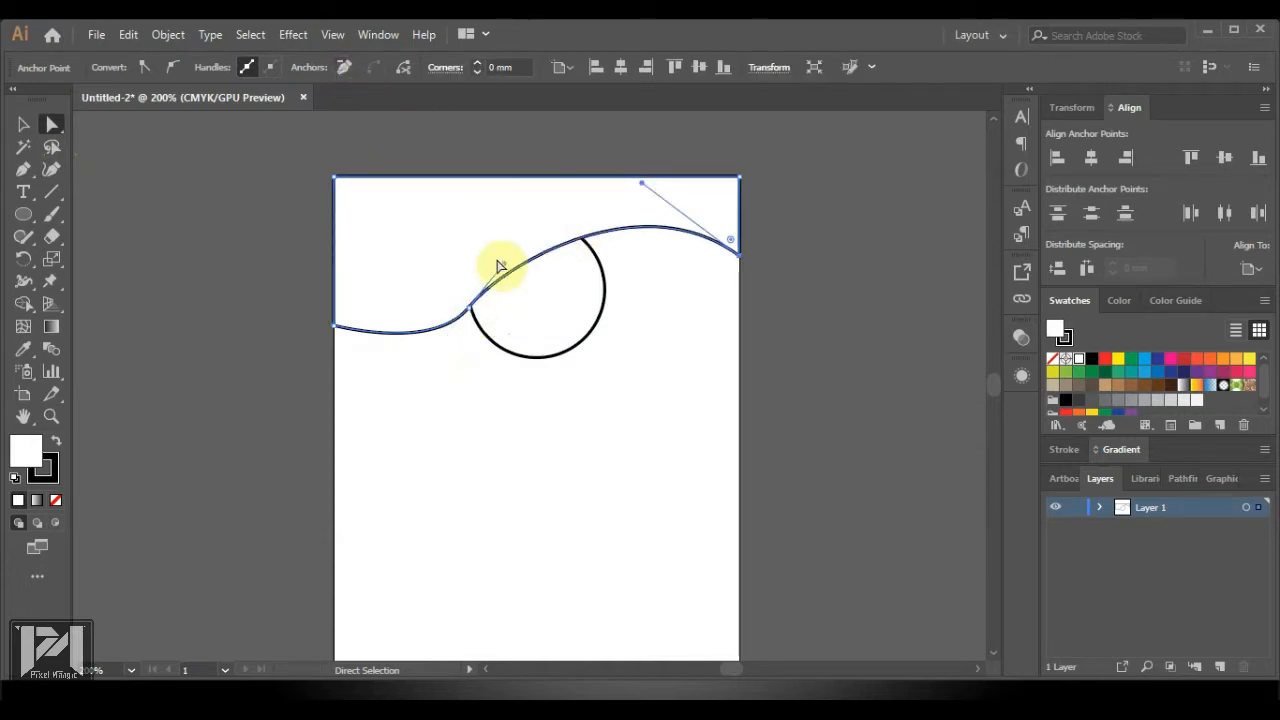
Drag the front wave's anchors and handles into a smooth curve dipping left and rising over the circle
{"action": "mouse_move", "coordinate": [505, 268]}
{"action": "left_mouse_down"}
{"action": "mouse_move", "coordinate": [504, 206]}
{"action": "mouse_move", "coordinate": [537, 212]}
{"action": "mouse_move", "coordinate": [503, 247]}
{"action": "left_mouse_up"}
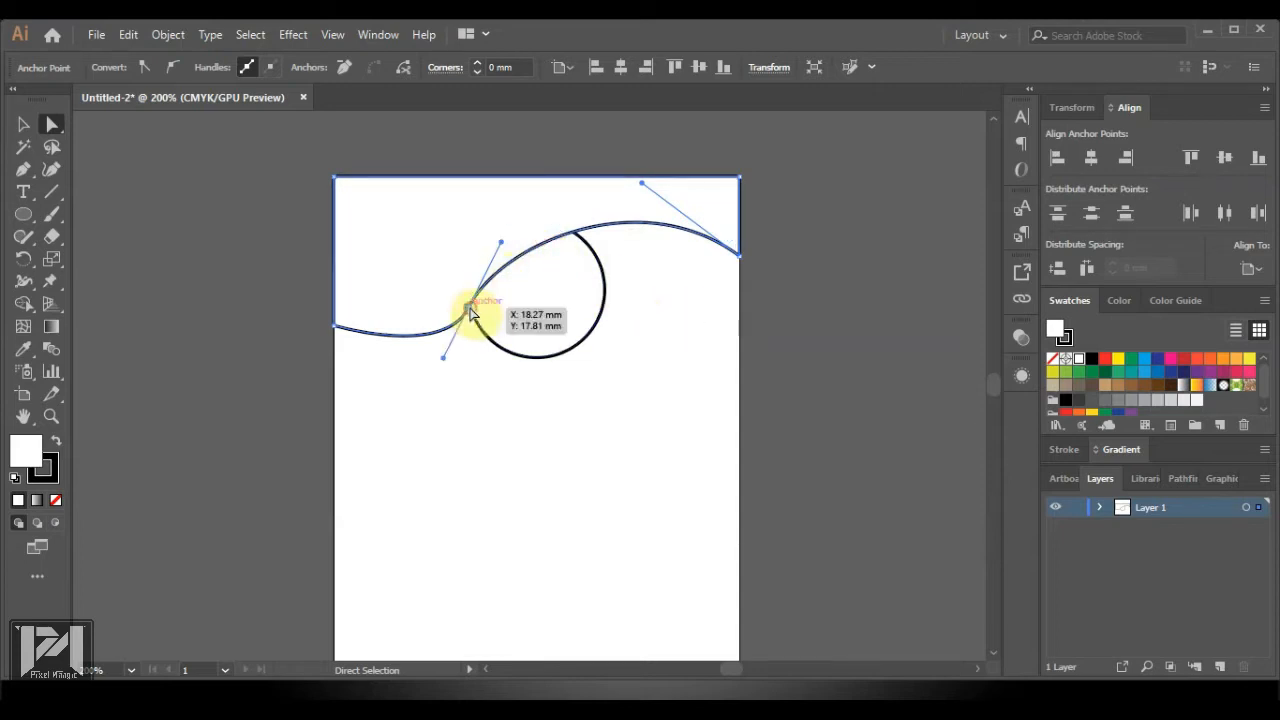
{"action": "left_click_drag", "start_coordinate": [472, 312], "coordinate": [492, 275]}
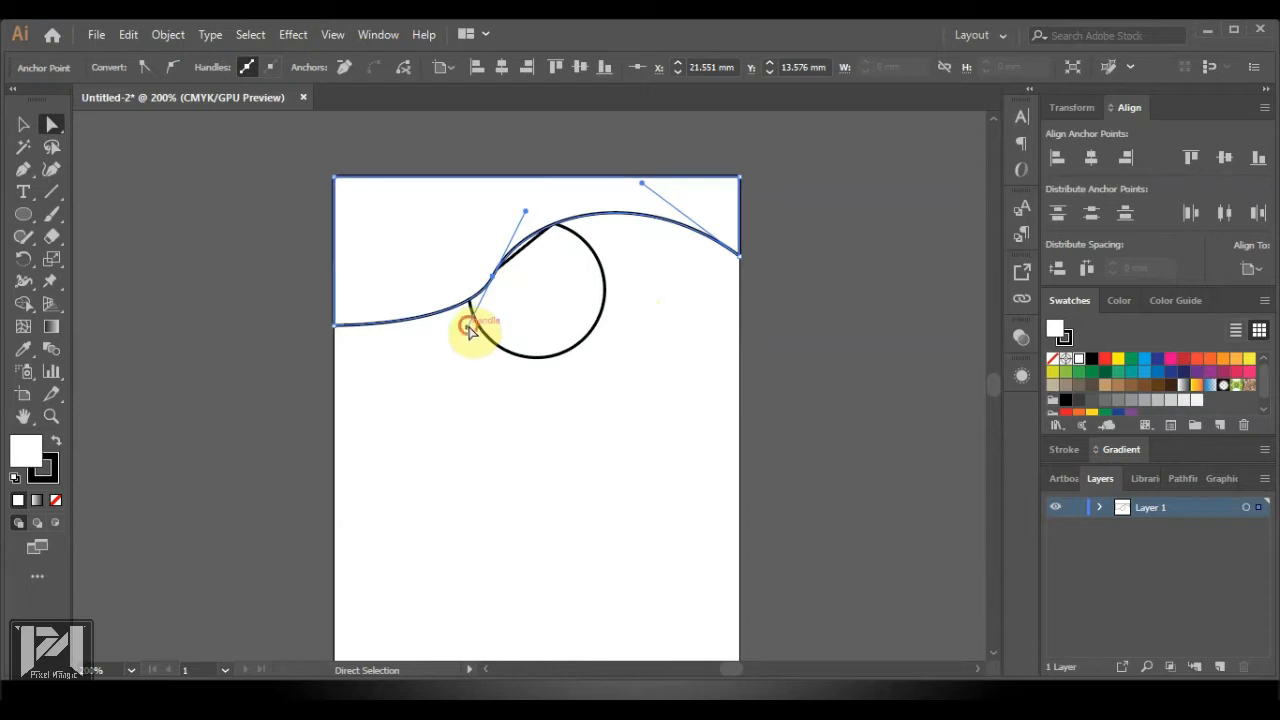
{"action": "left_click_drag", "start_coordinate": [470, 329], "coordinate": [435, 376]}
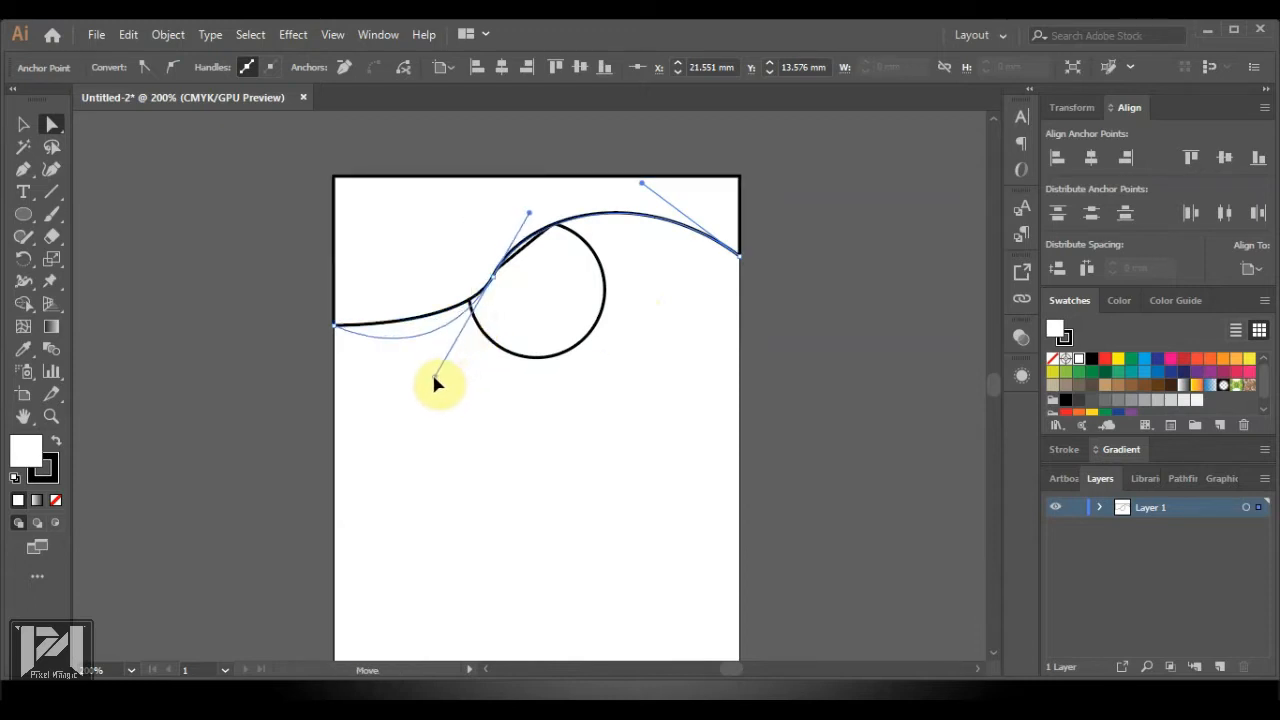
{"action": "left_click", "coordinate": [633, 320]}
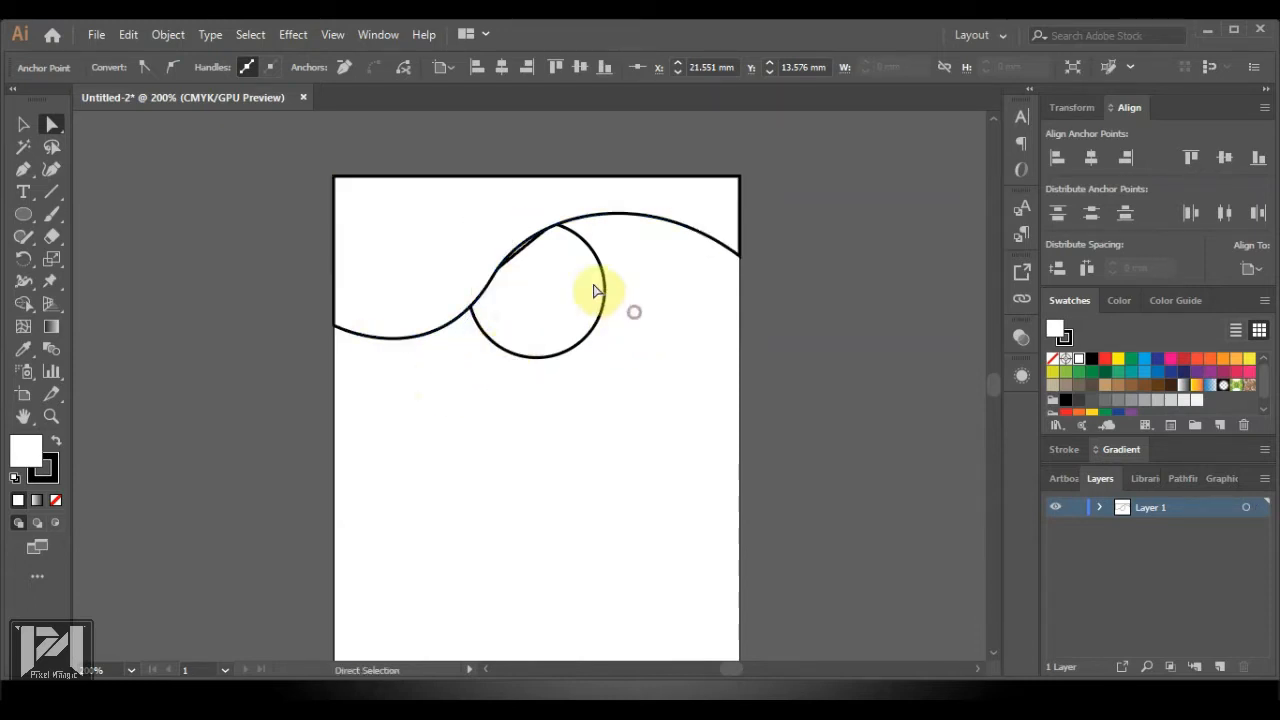
{"action": "left_click", "coordinate": [586, 223]}
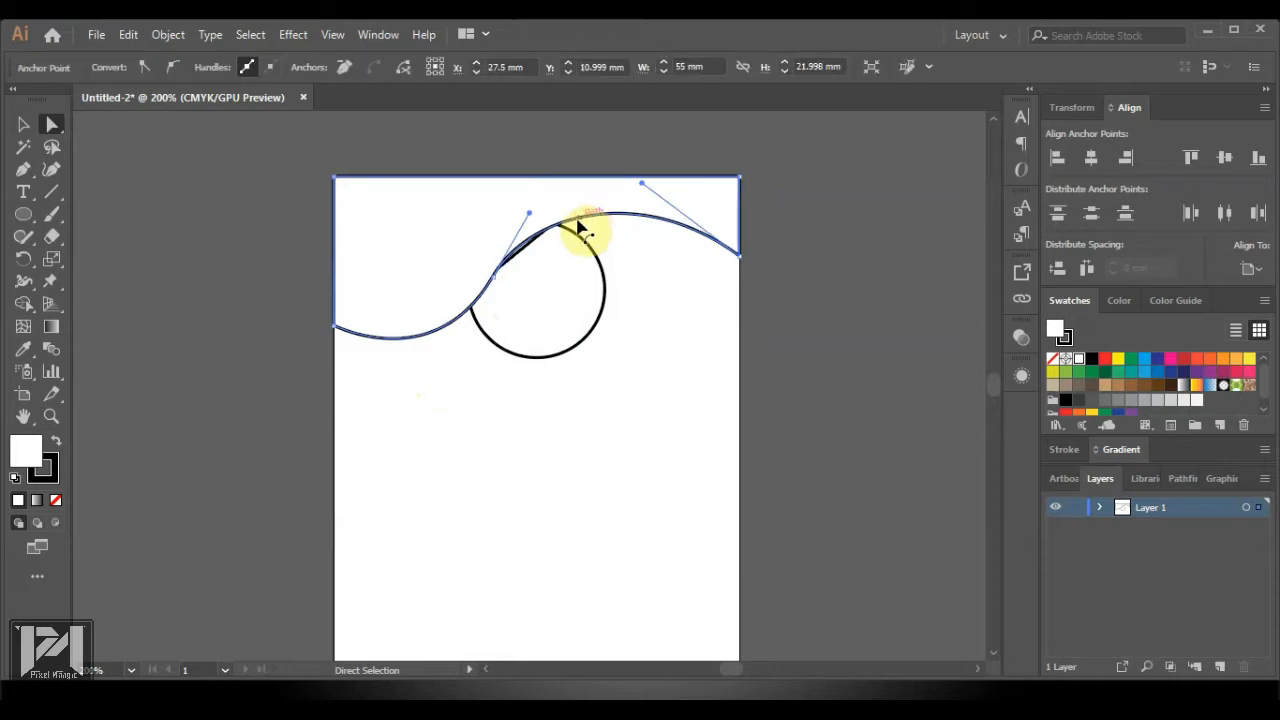
{"action": "left_click", "coordinate": [25, 126]}
{"action": "left_click", "coordinate": [466, 399]}
{"action": "left_click", "coordinate": [405, 273]}
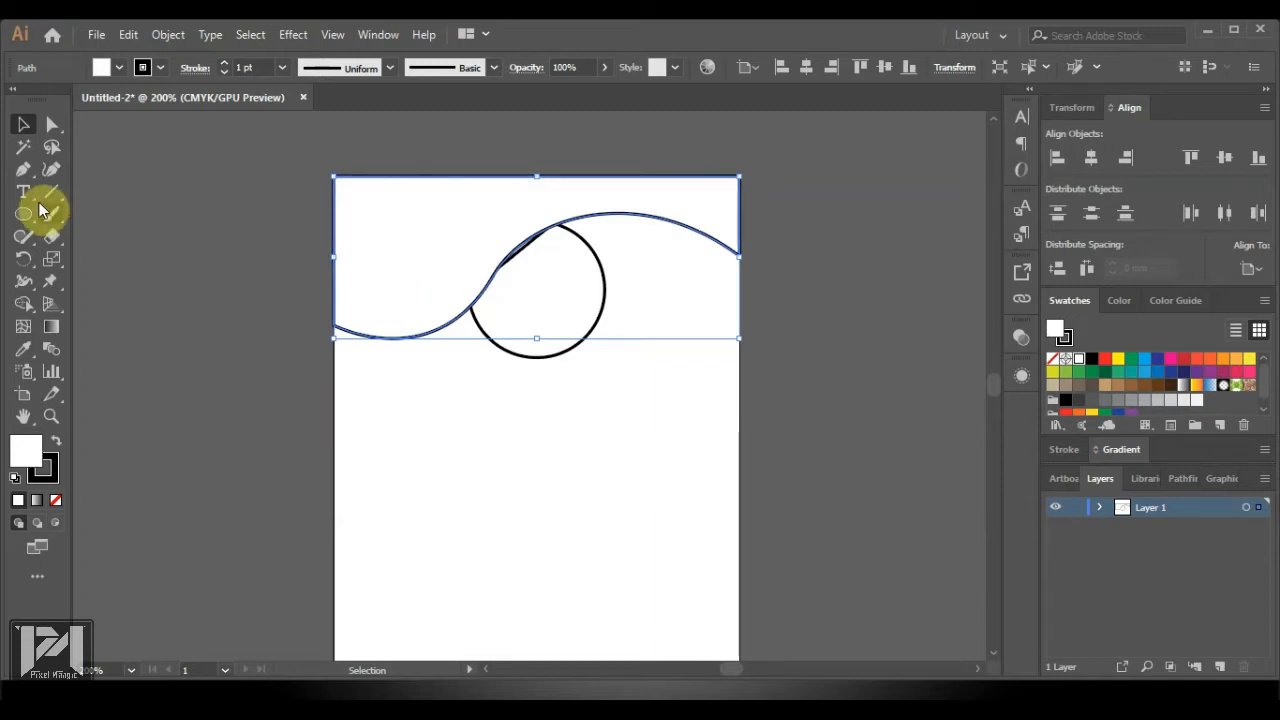
Draw a closed corner shape from the left edge, curving up beside the circle to the top edge and top-left corner
{"action": "left_click", "coordinate": [23, 170]}
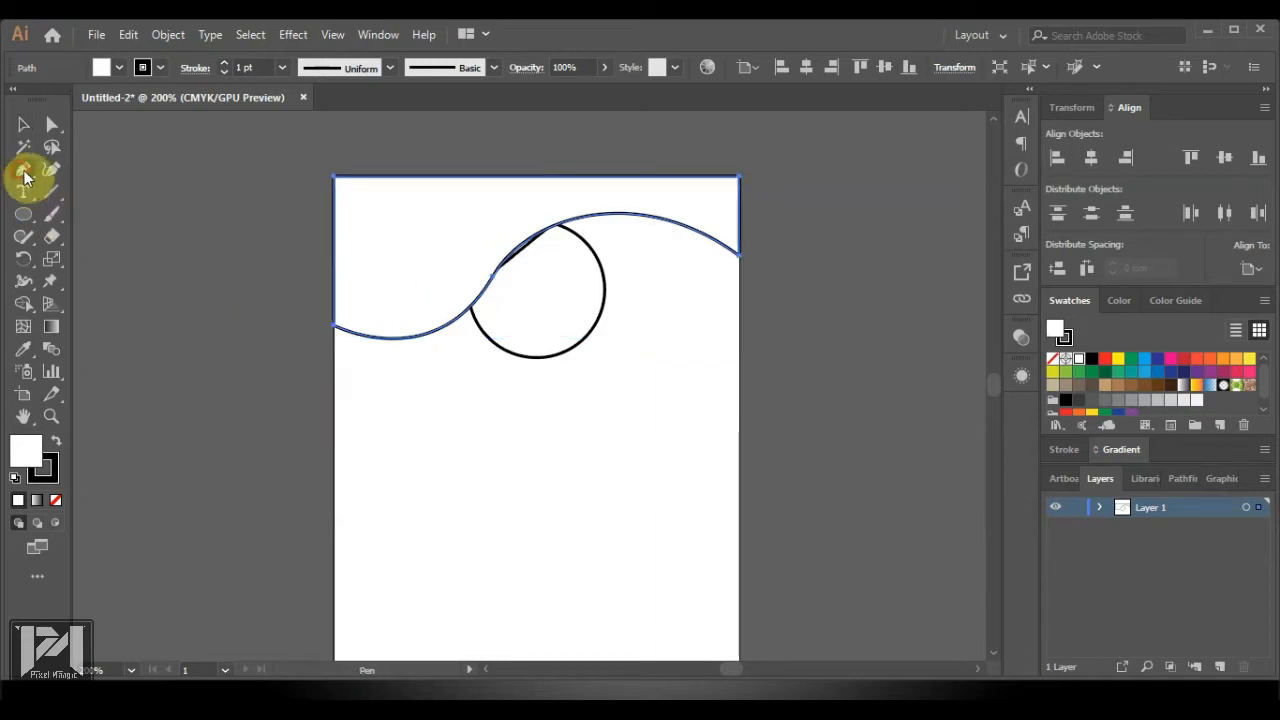
{"action": "left_click", "coordinate": [335, 380]}
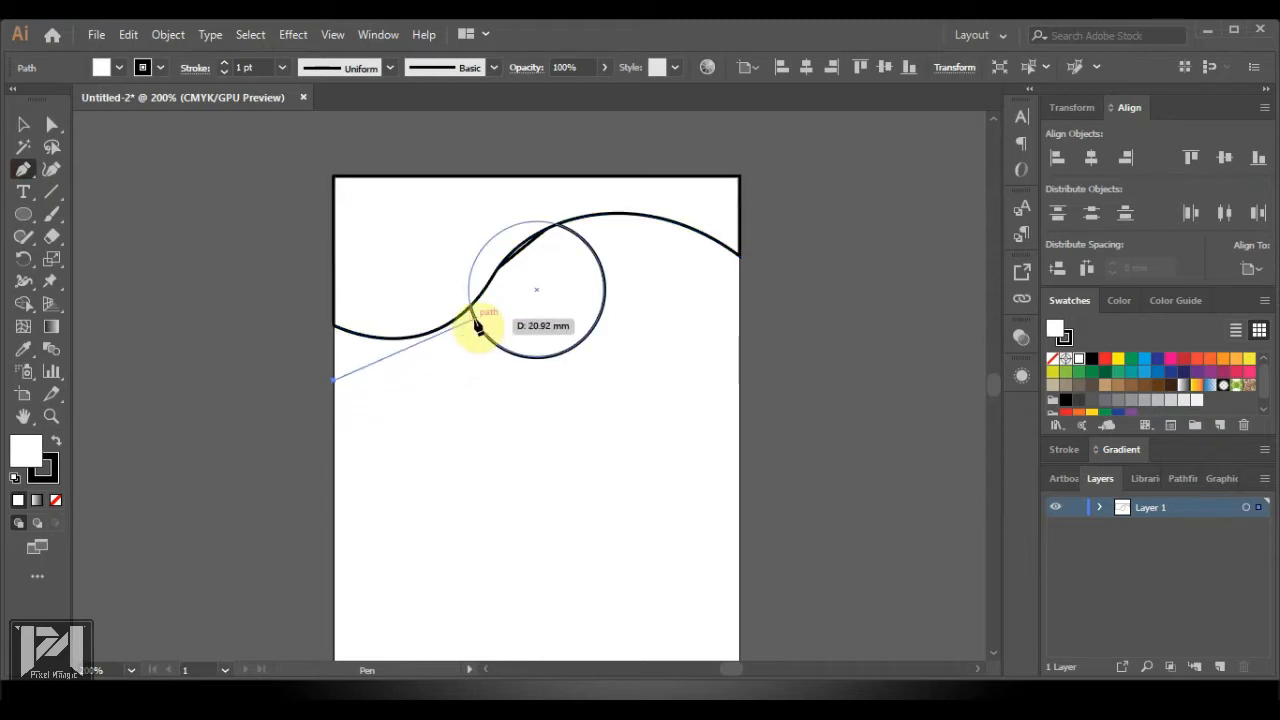
{"action": "left_click_drag", "start_coordinate": [474, 319], "coordinate": [523, 257]}
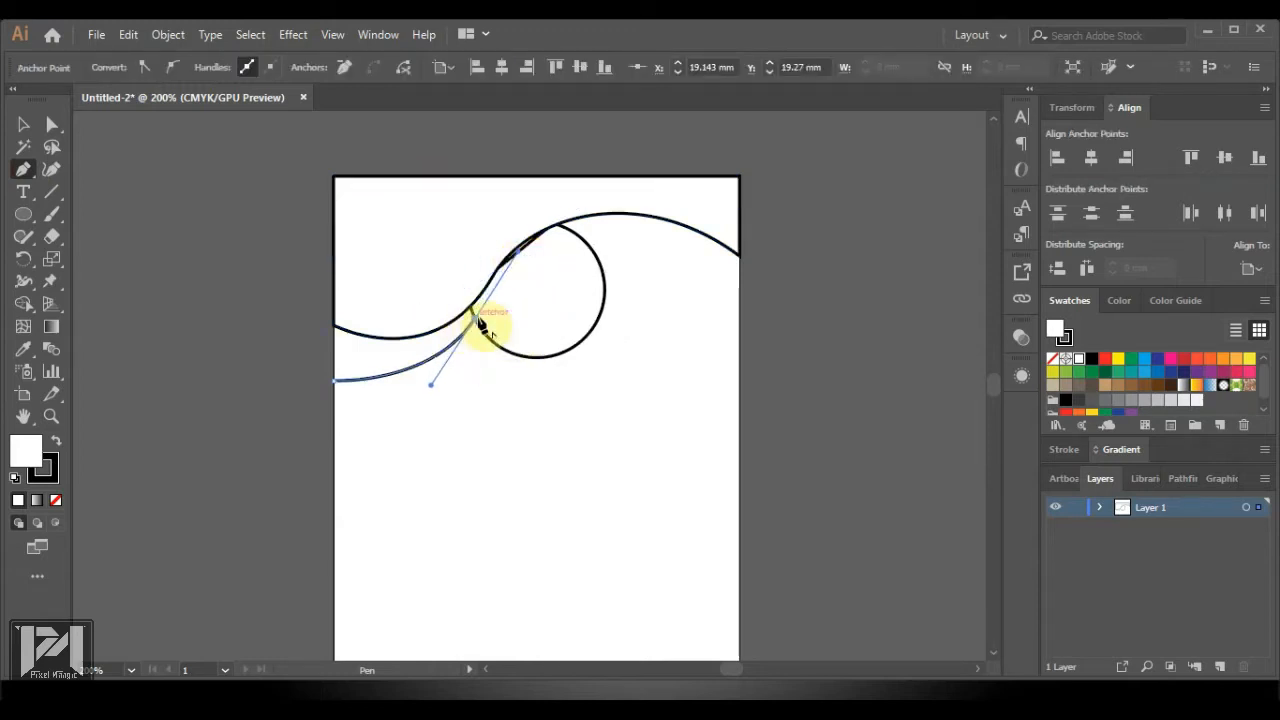
{"action": "left_click_drag", "start_coordinate": [478, 326], "coordinate": [494, 185]}
{"action": "left_click", "coordinate": [493, 179]}
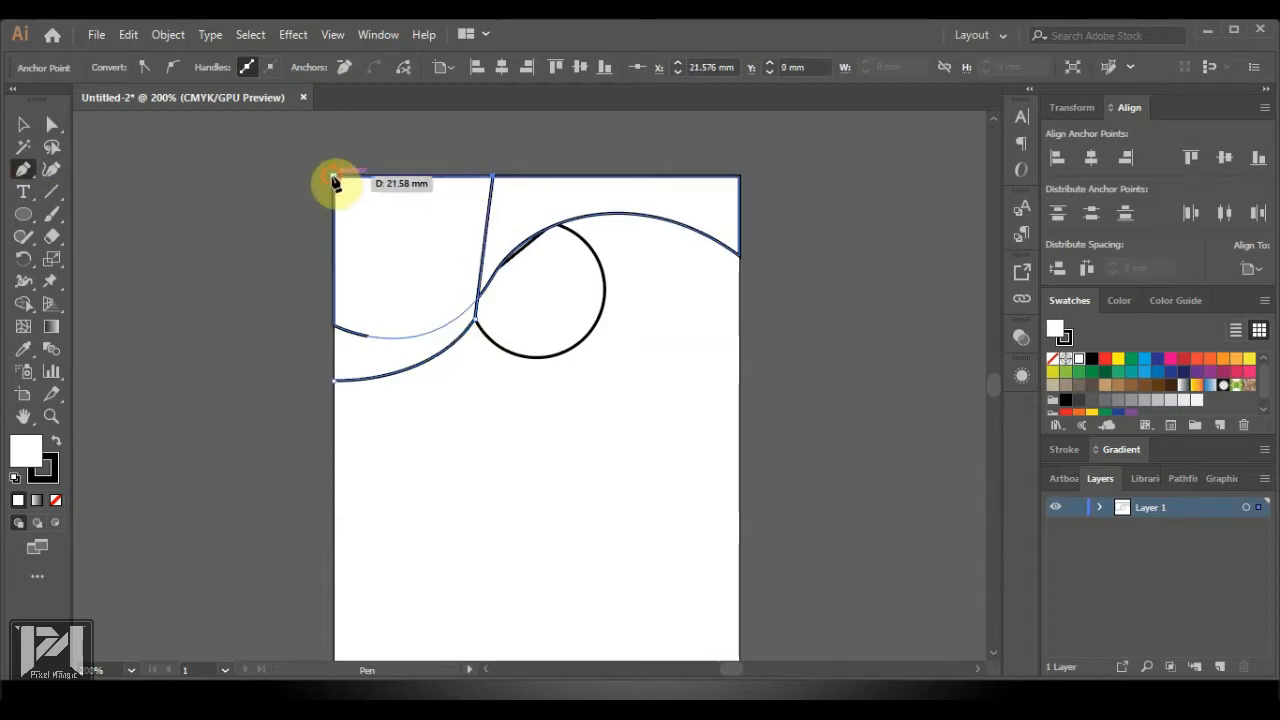
{"action": "left_click", "coordinate": [334, 178]}
{"action": "left_click", "coordinate": [337, 379]}
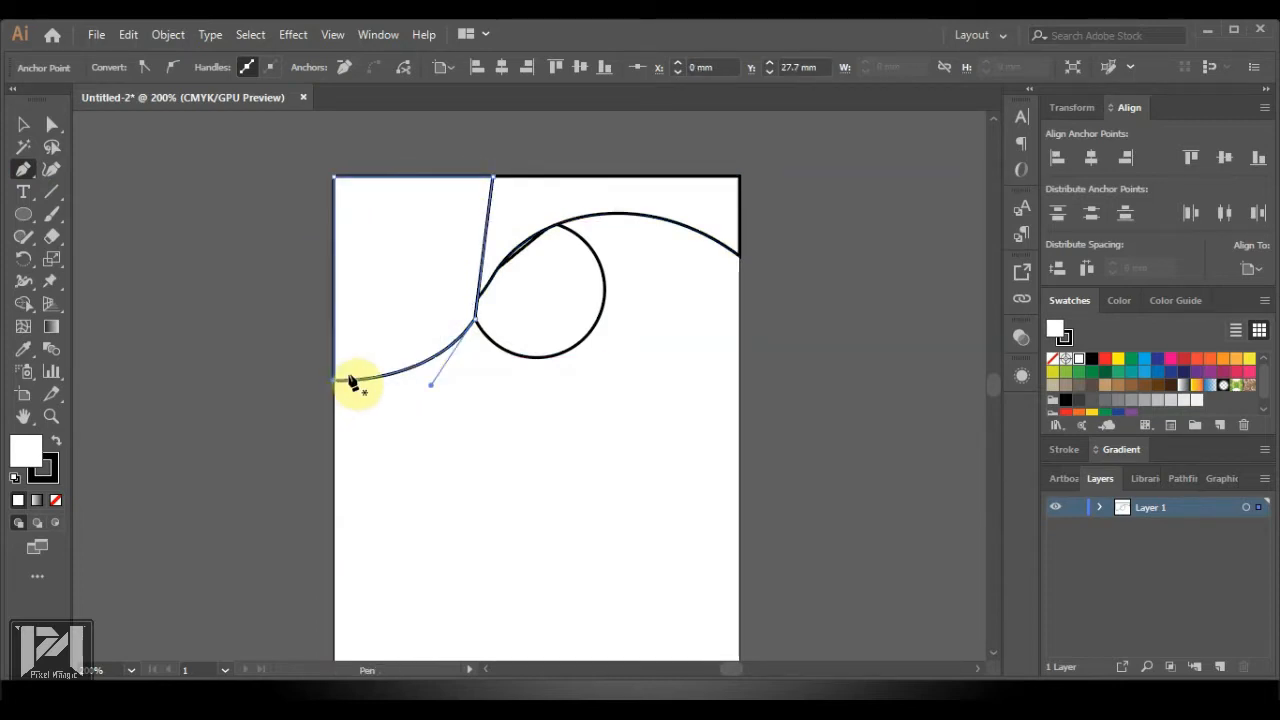
{"action": "left_click", "coordinate": [51, 124]}
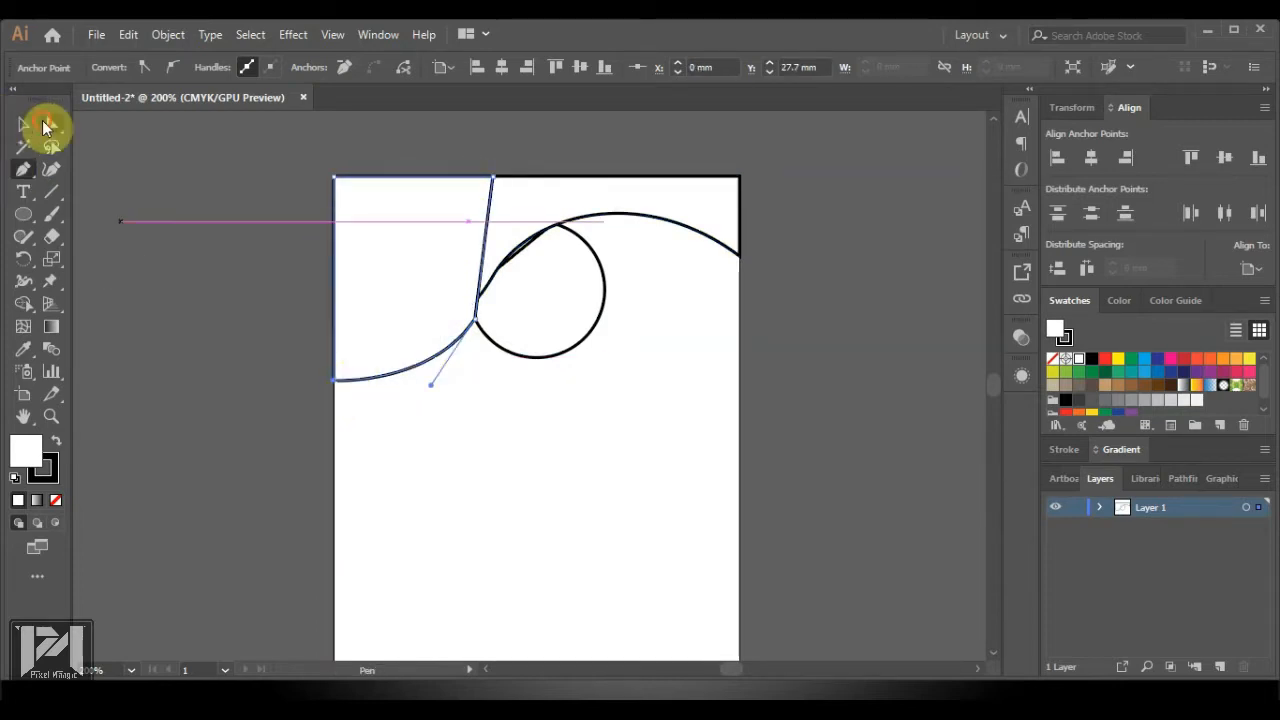
Fill the corner shape grey with no outline and send it to the back
{"action": "left_click", "coordinate": [1118, 402]}
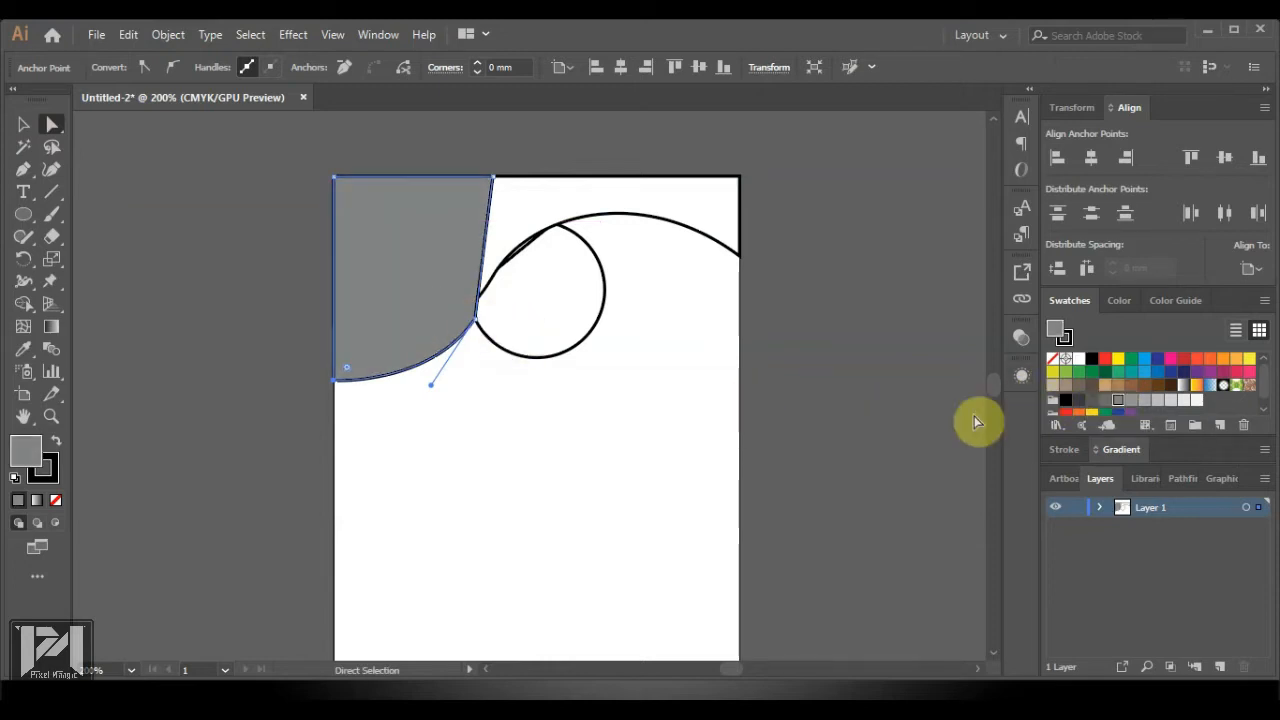
{"action": "left_click", "coordinate": [1063, 338]}
{"action": "left_click", "coordinate": [1056, 360]}
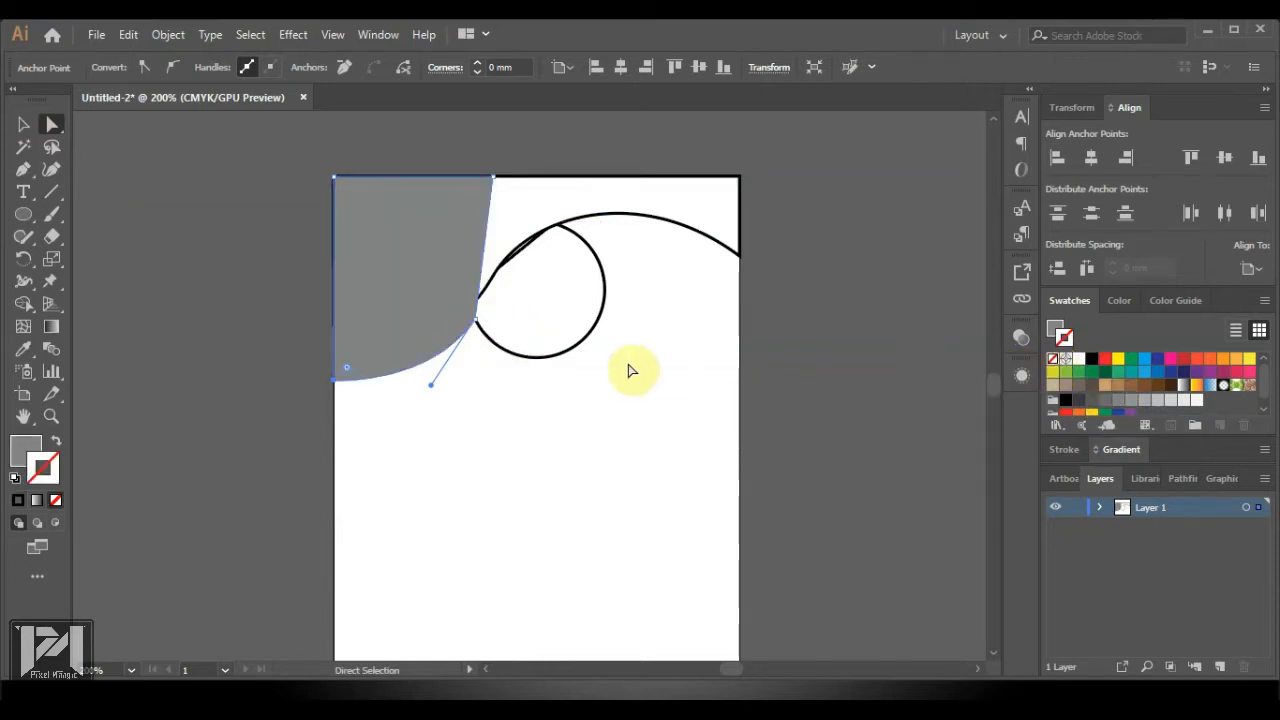
{"action": "right_click", "coordinate": [422, 328]}
{"action": "mouse_move", "coordinate": [565, 607]}
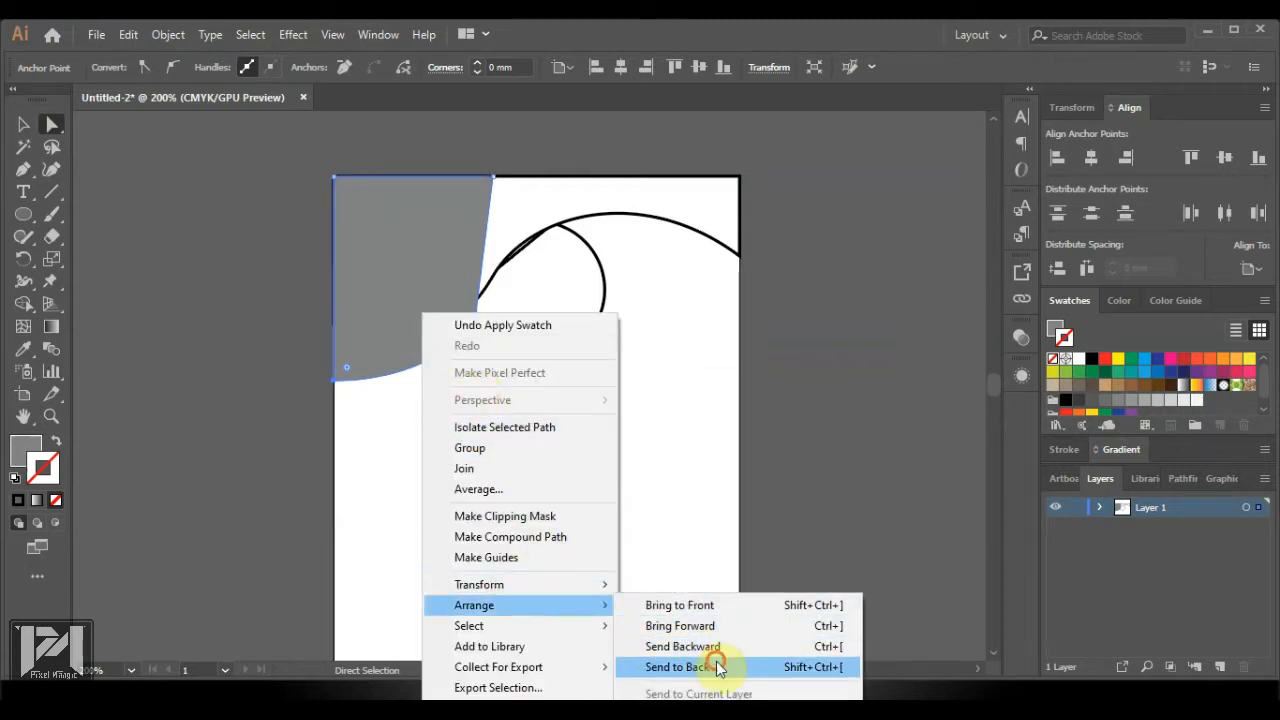
{"action": "left_click", "coordinate": [723, 663]}
Fill the top wave blue and remove its outline
{"action": "left_click", "coordinate": [608, 222]}
{"action": "left_click", "coordinate": [608, 214]}
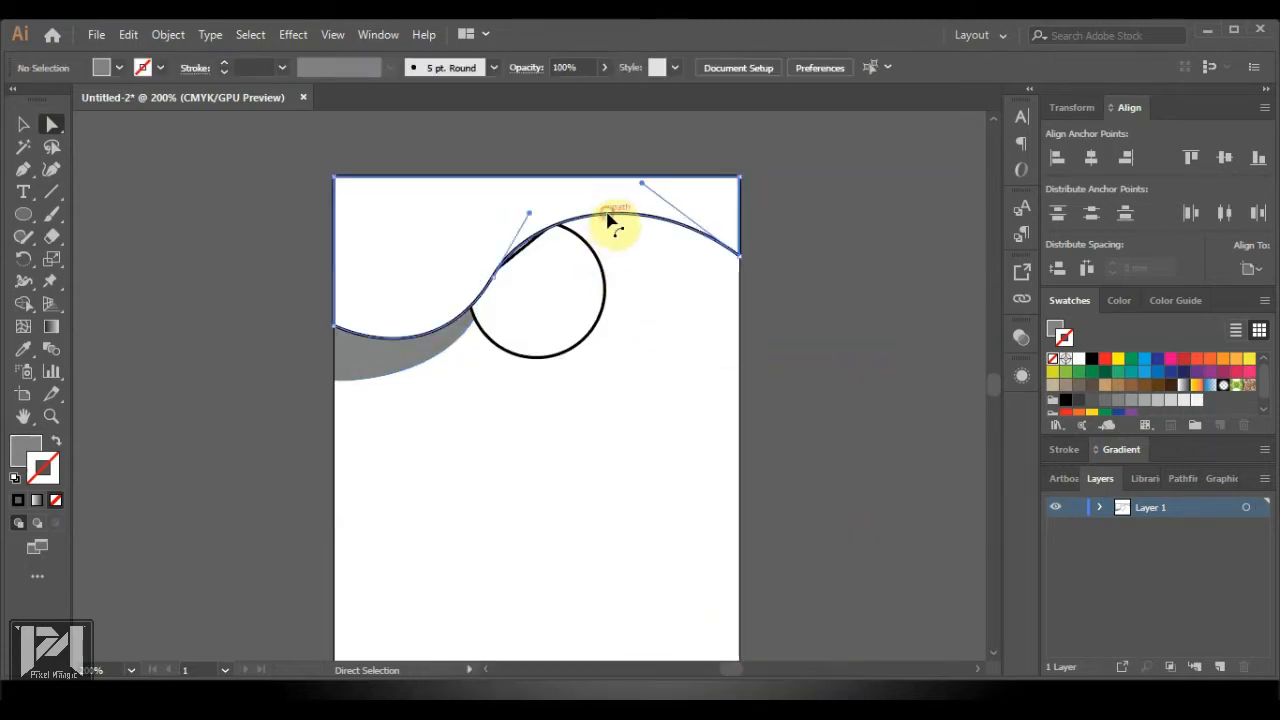
{"action": "left_click", "coordinate": [1145, 360]}
{"action": "left_click", "coordinate": [1055, 330]}
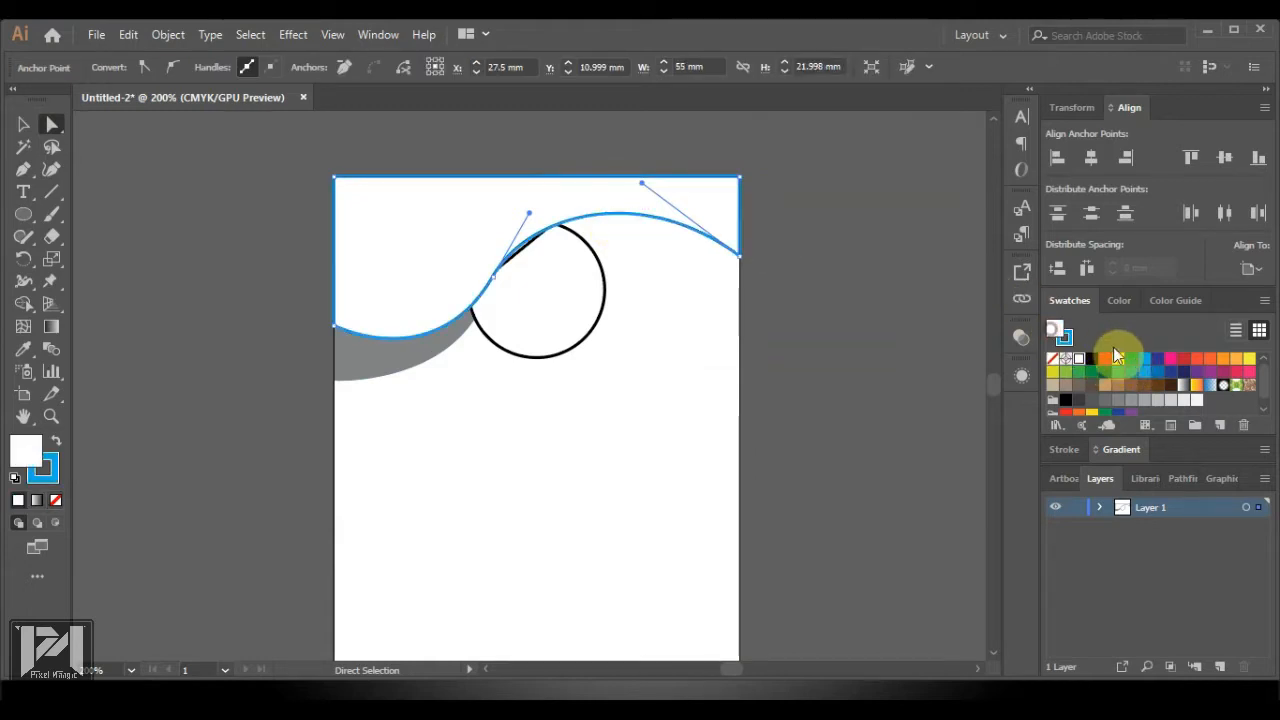
{"action": "left_click", "coordinate": [1145, 360]}
{"action": "left_click", "coordinate": [1064, 340]}
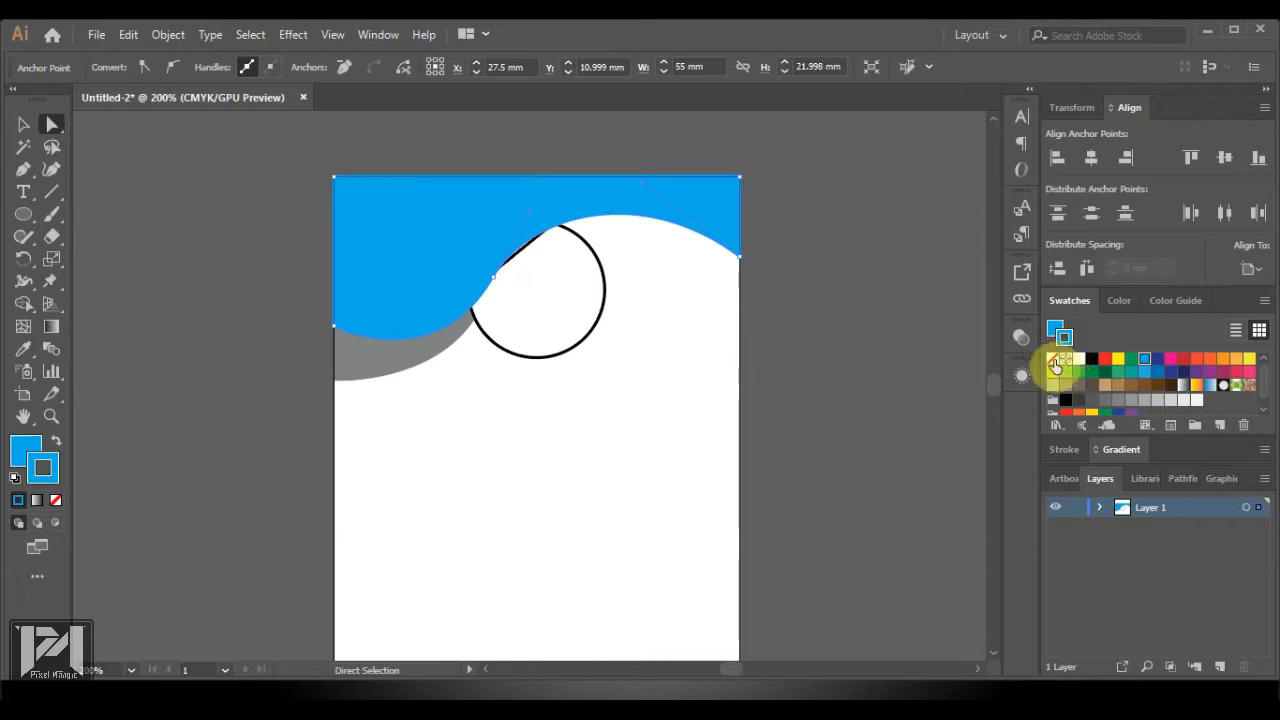
{"action": "left_click", "coordinate": [1054, 360]}
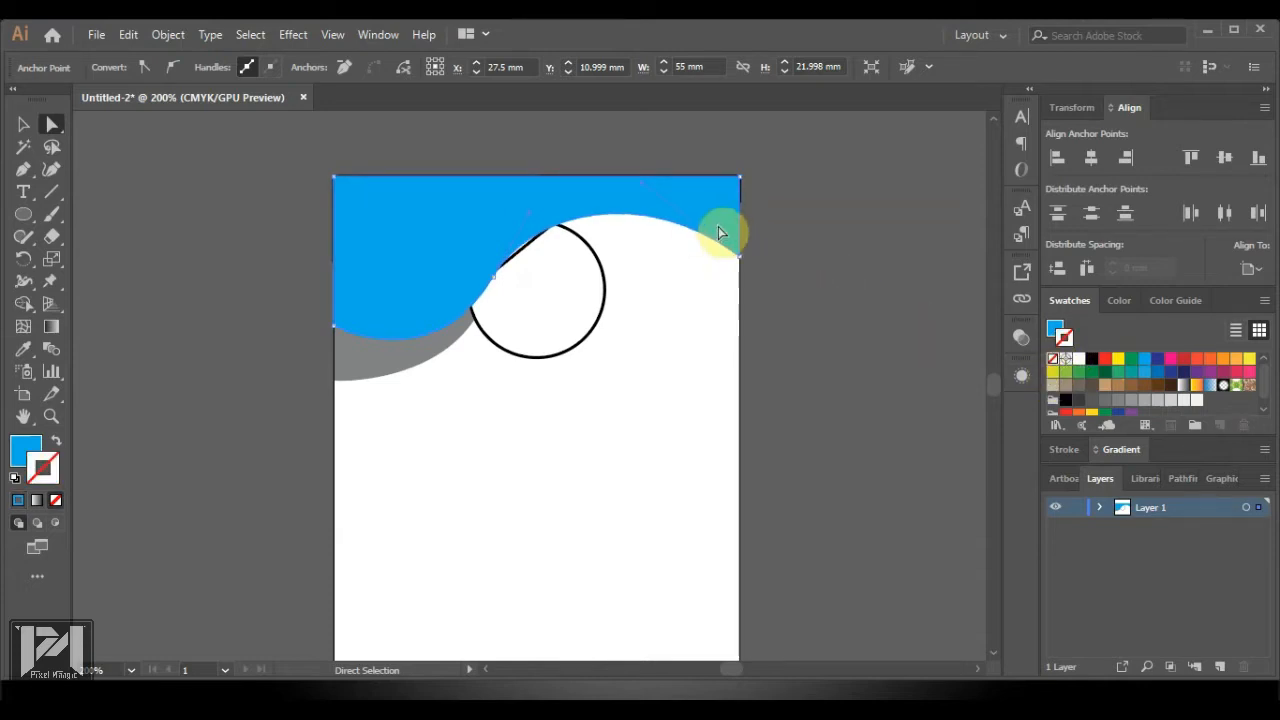
Send the blue wave backward two levels in the stacking order
{"action": "right_click", "coordinate": [721, 224]}
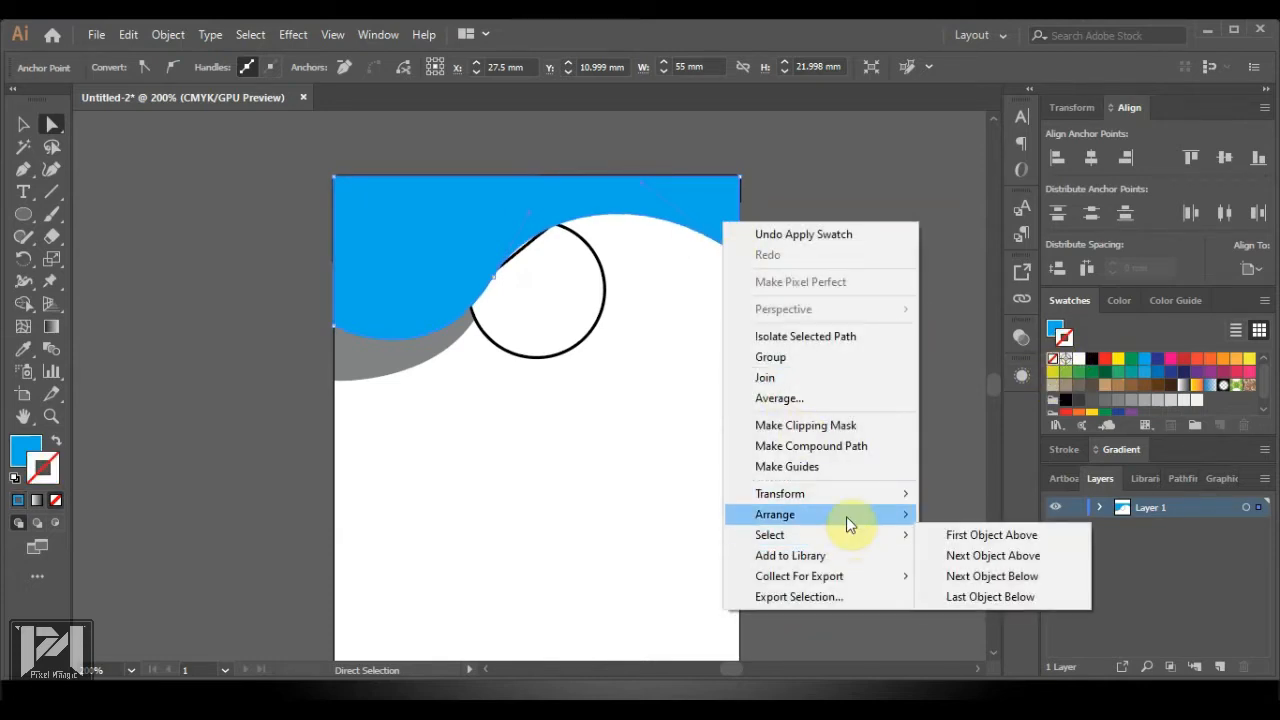
{"action": "mouse_move", "coordinate": [846, 516]}
{"action": "left_click", "coordinate": [971, 580]}
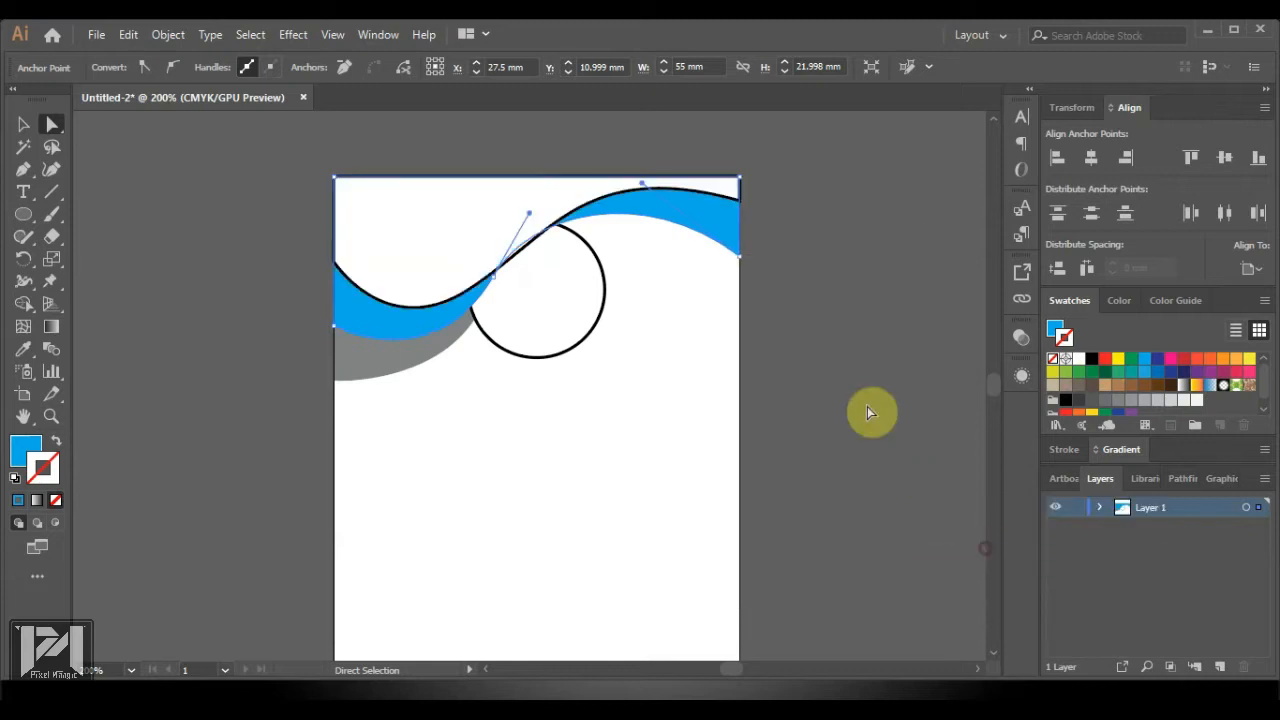
{"action": "left_click", "coordinate": [951, 260]}
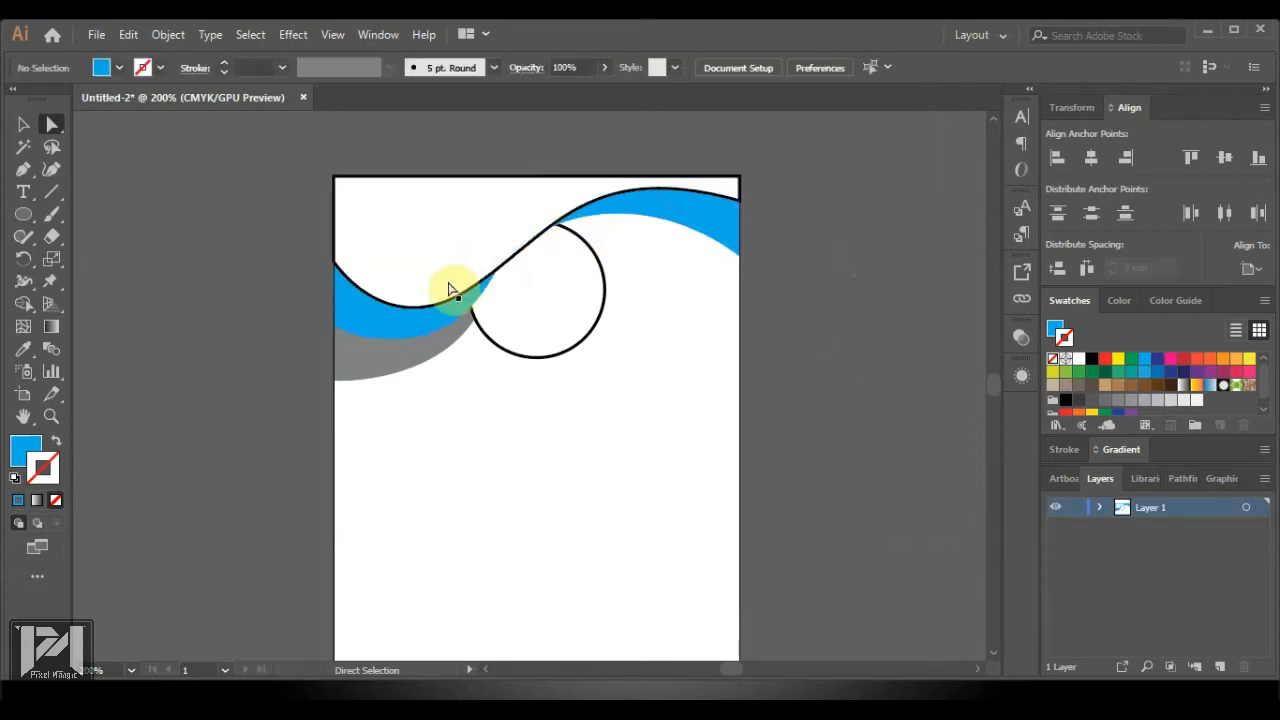
{"action": "left_click", "coordinate": [717, 237]}
{"action": "right_click", "coordinate": [717, 241]}
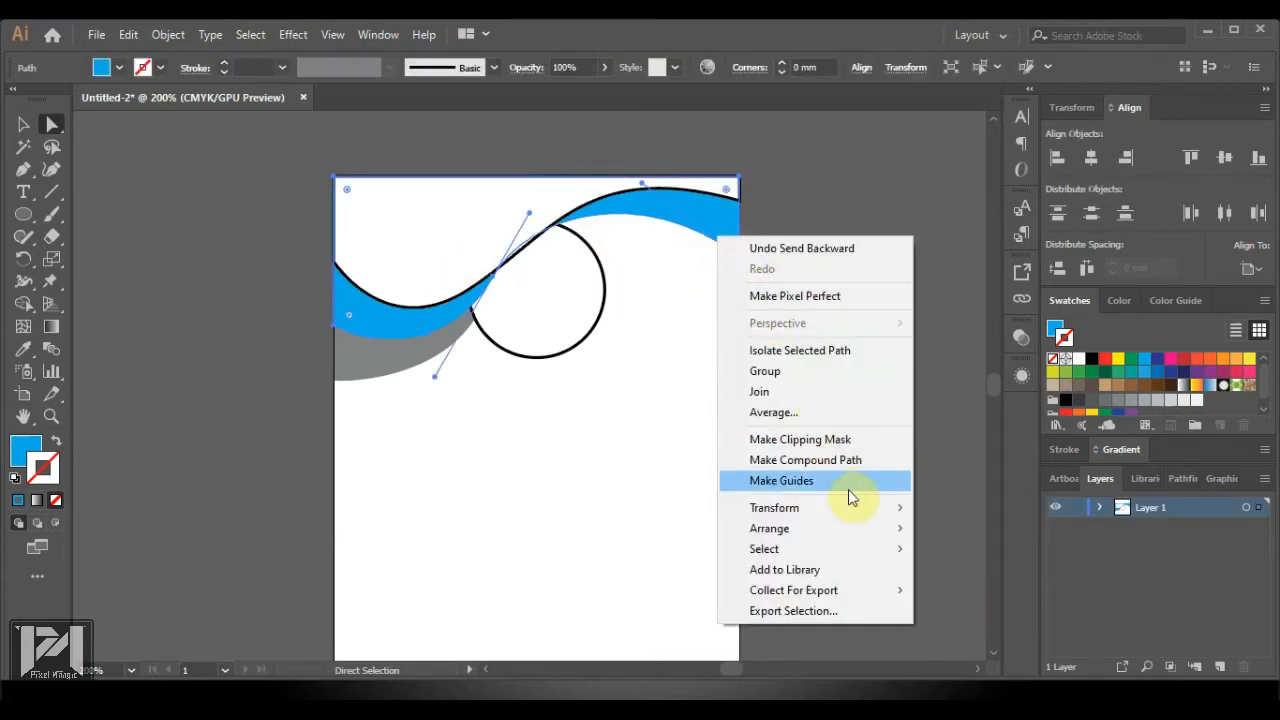
{"action": "mouse_move", "coordinate": [866, 528]}
{"action": "left_click", "coordinate": [990, 569]}
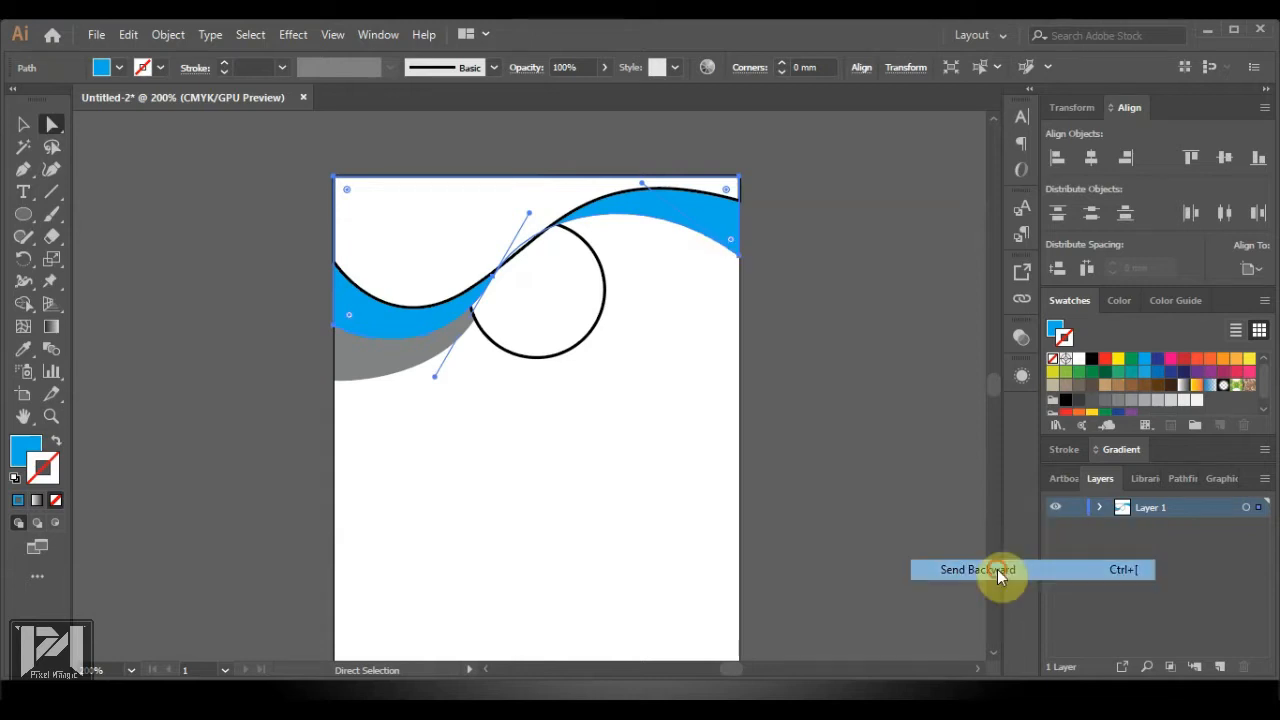
{"action": "left_click", "coordinate": [881, 471]}
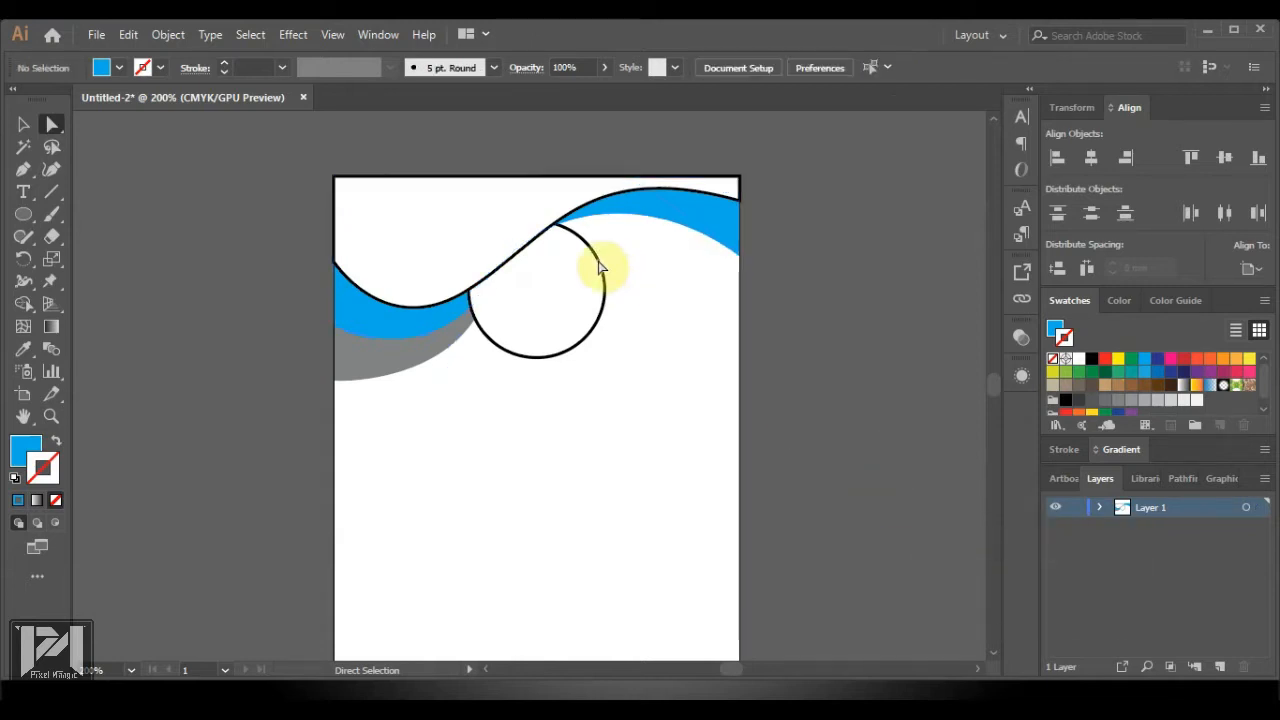
Fill the upper wave dark navy with no outline
{"action": "left_click", "coordinate": [410, 313]}
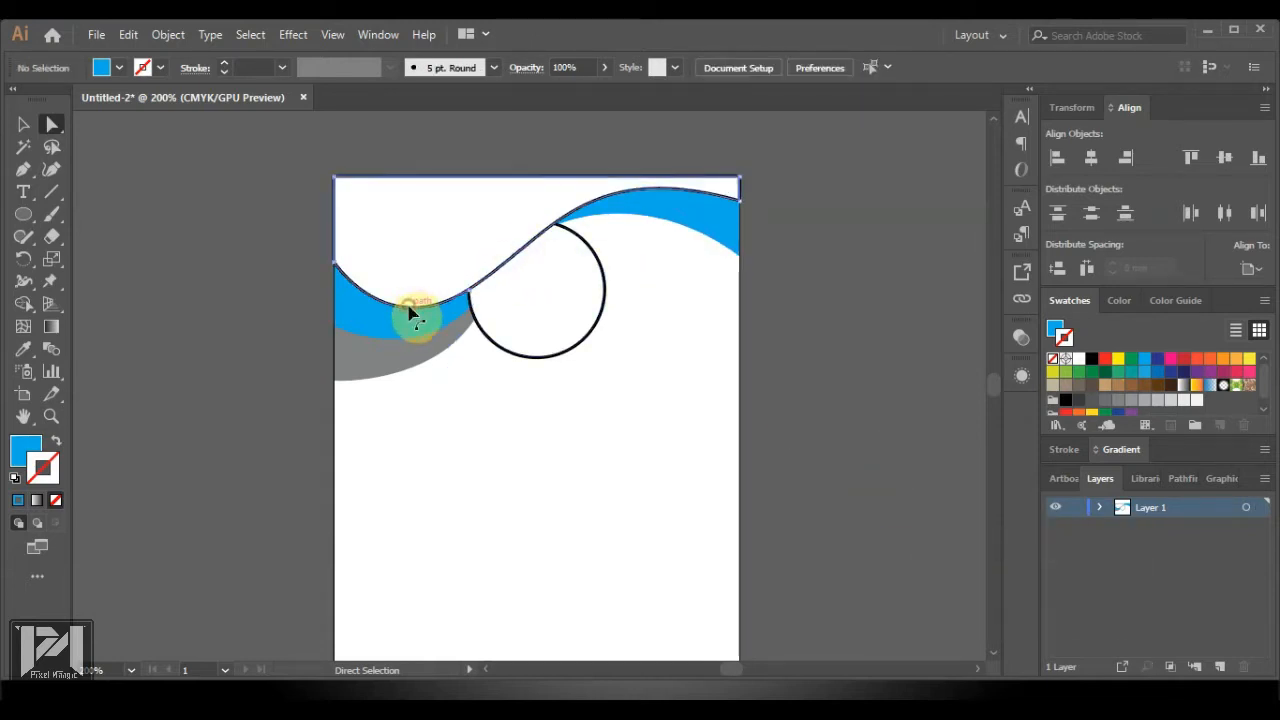
{"action": "left_click", "coordinate": [1155, 363]}
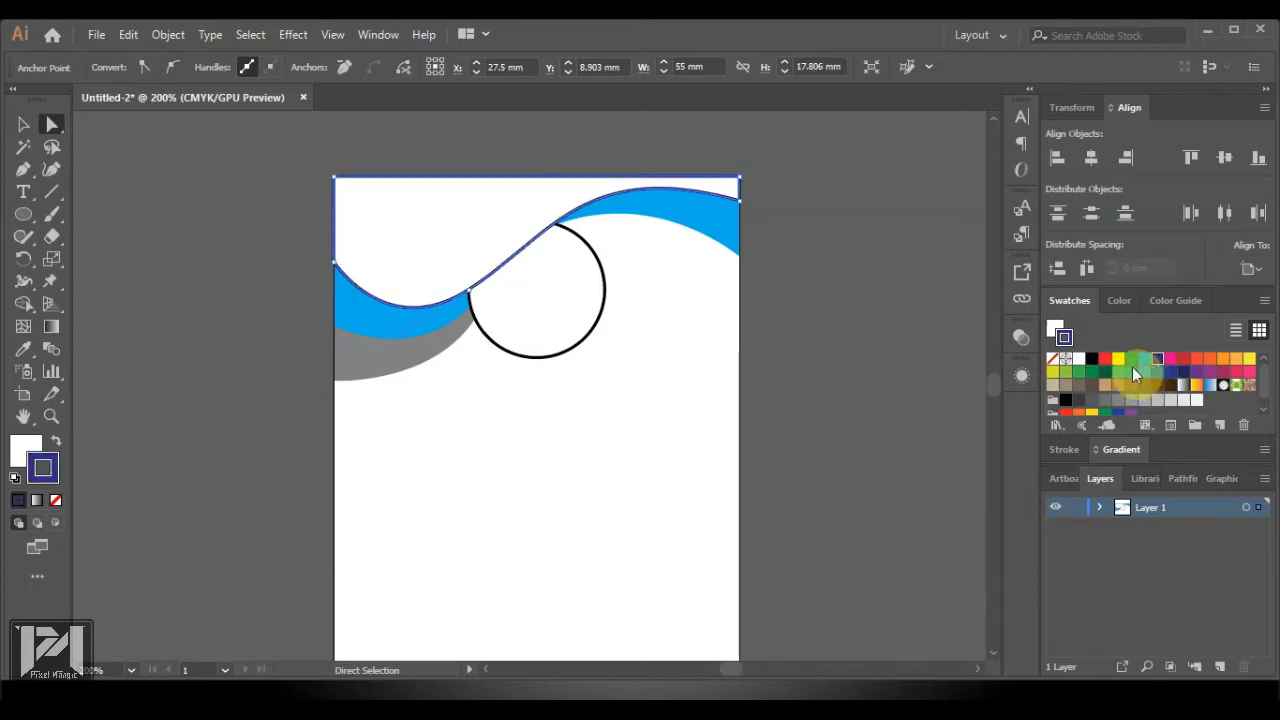
{"action": "key", "text": "ctrl+z"}
{"action": "left_click", "coordinate": [1056, 329]}
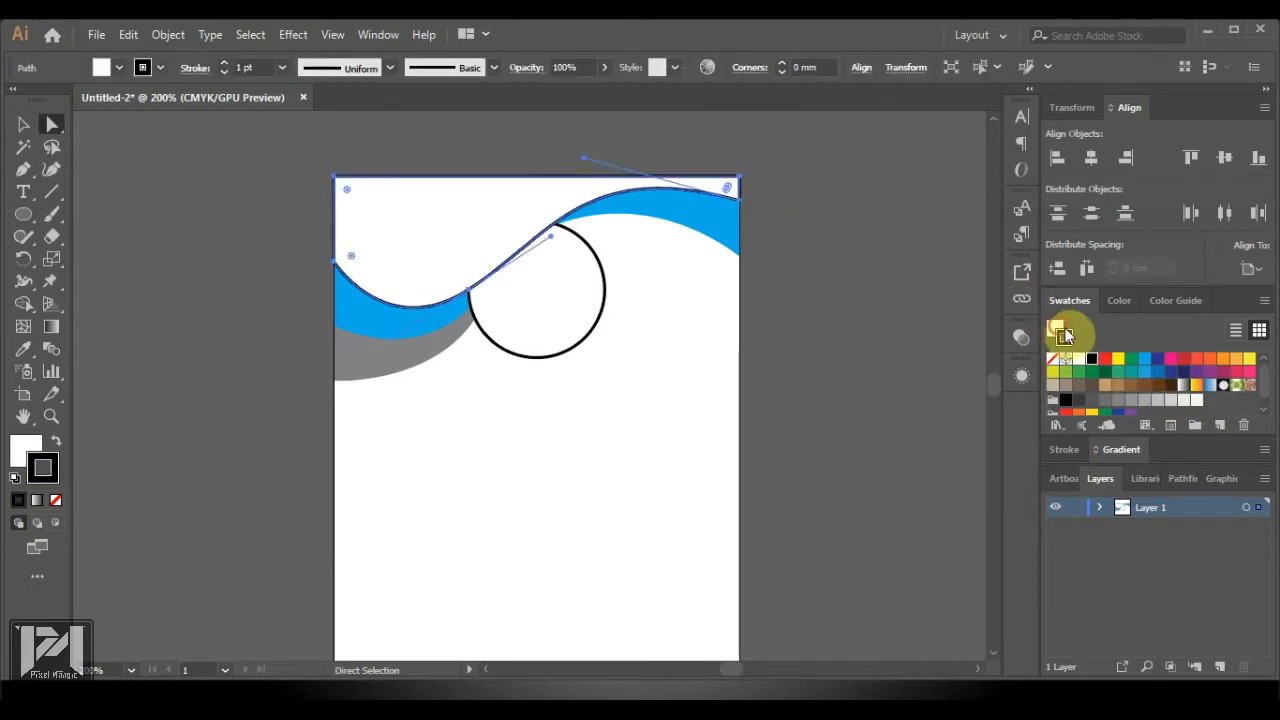
{"action": "left_click", "coordinate": [1160, 361]}
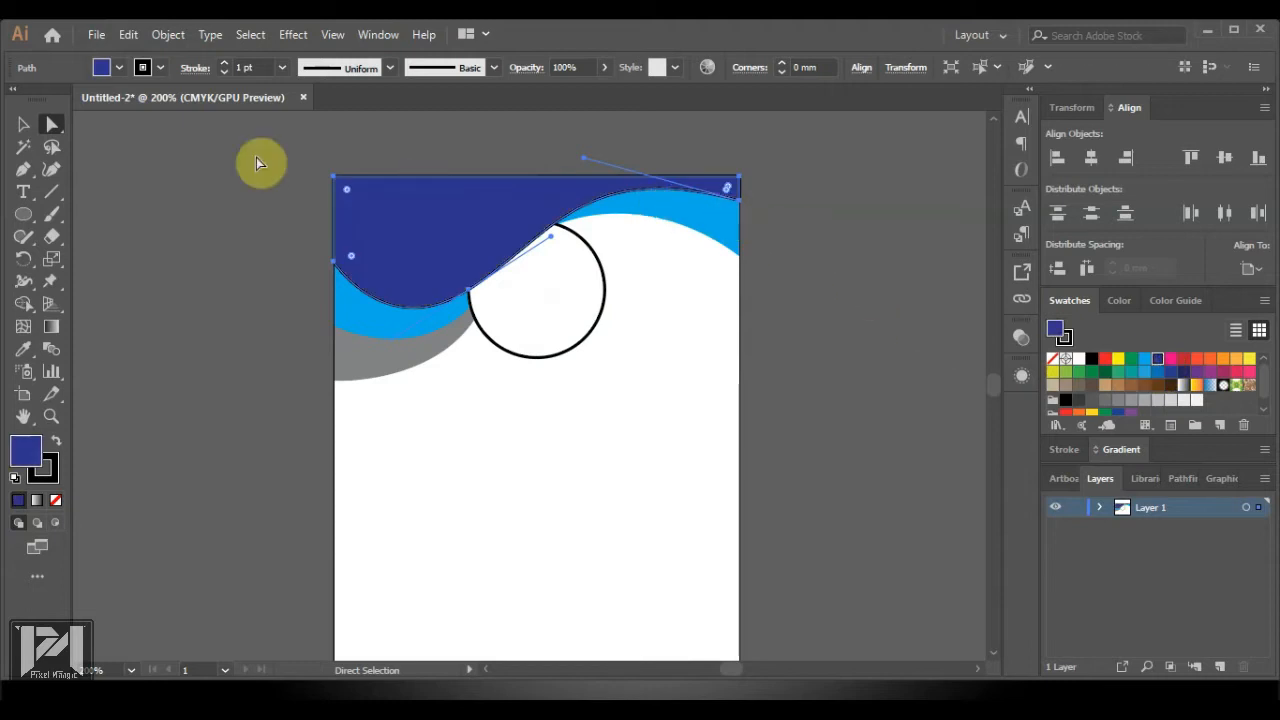
{"action": "left_click", "coordinate": [1070, 340]}
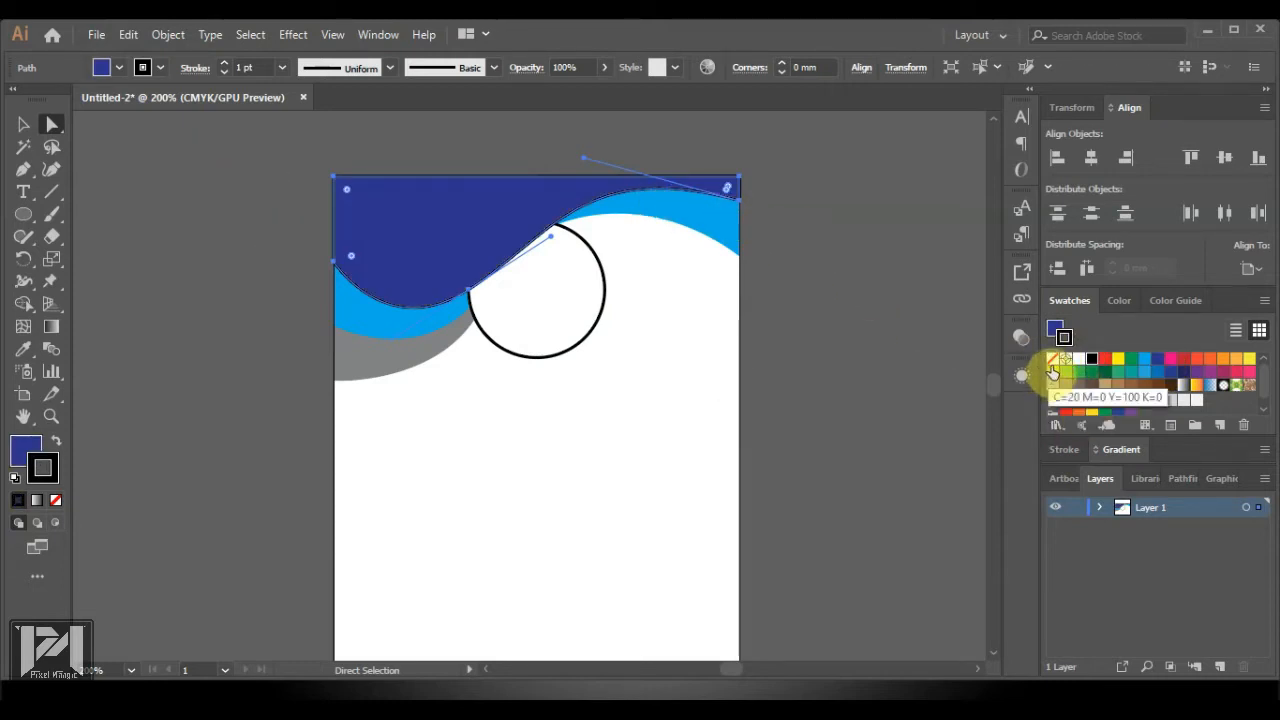
{"action": "left_click", "coordinate": [1052, 371]}
{"action": "key", "text": "ctrl+z"}
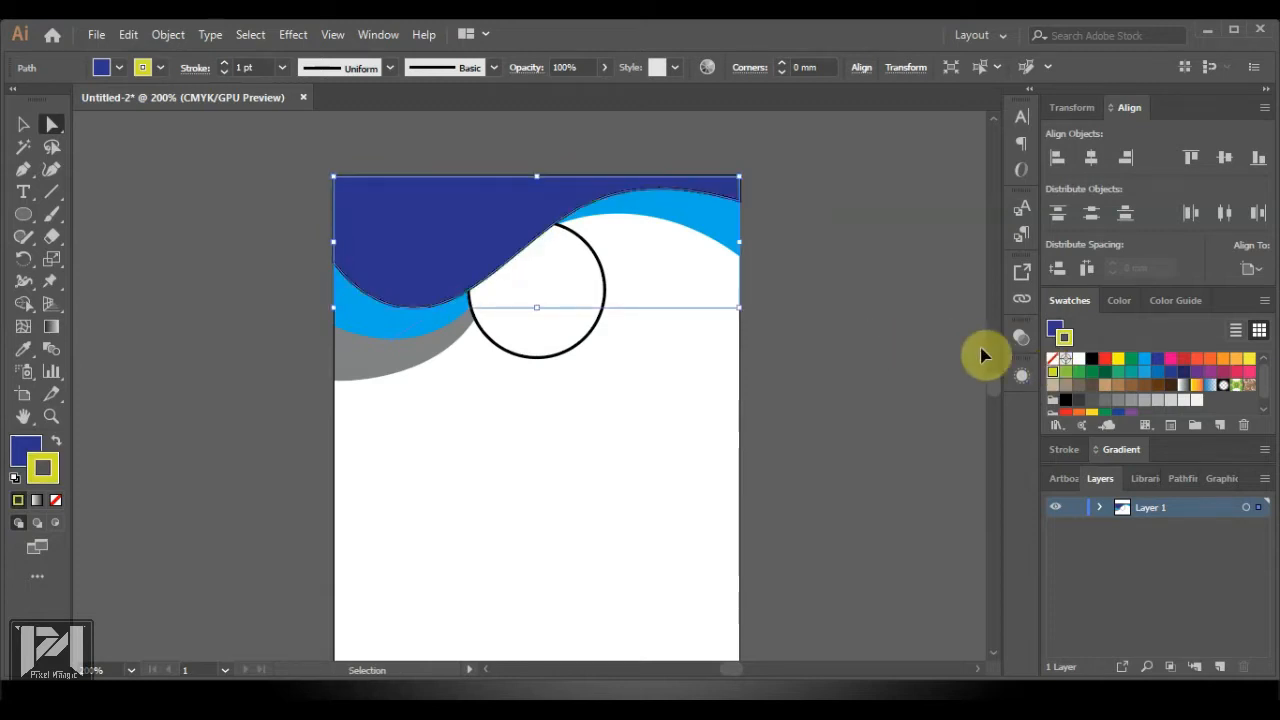
{"action": "left_click", "coordinate": [1055, 365]}
Send the navy wave backward so it sits behind the white circle
{"action": "left_click", "coordinate": [794, 318]}
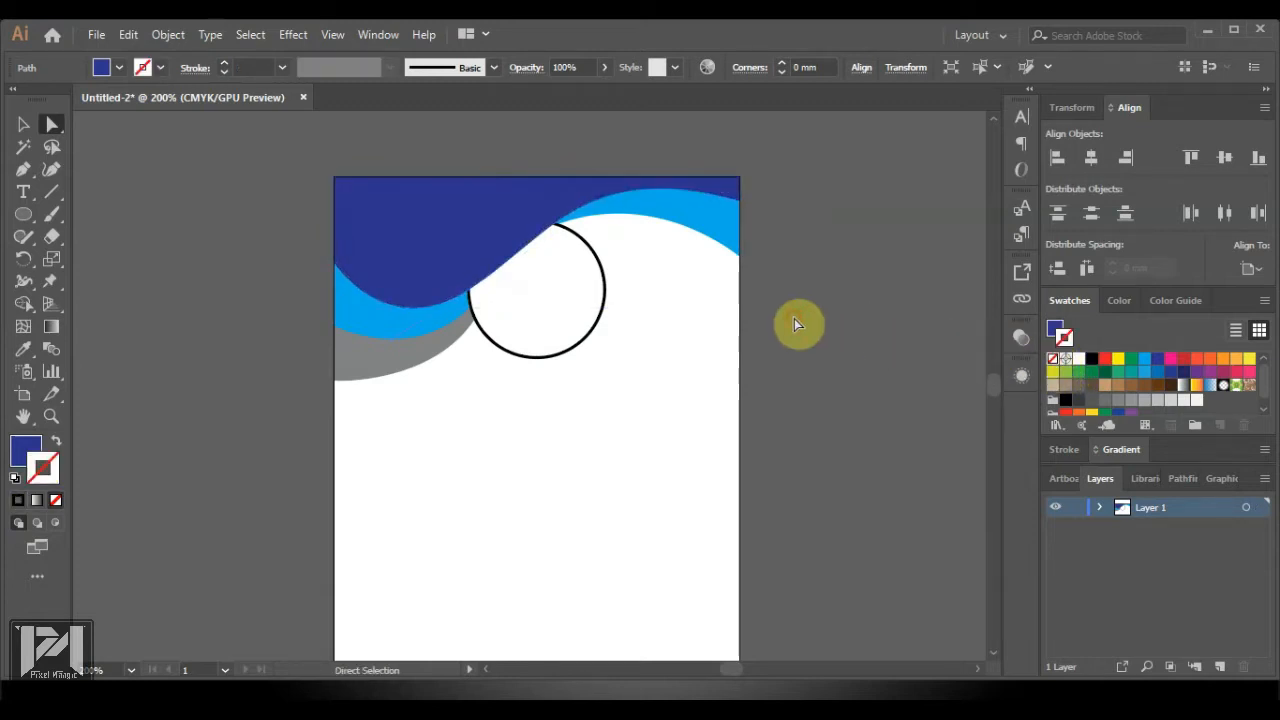
{"action": "left_click", "coordinate": [523, 217]}
{"action": "right_click", "coordinate": [525, 216]}
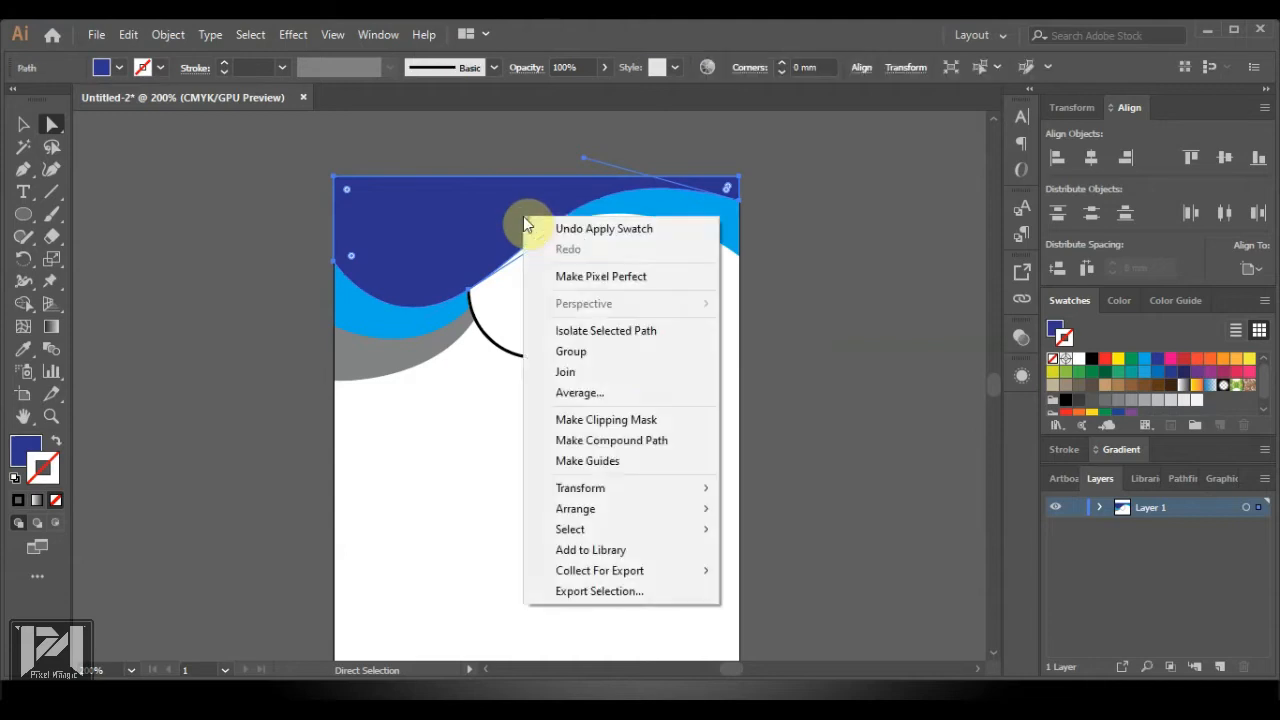
{"action": "mouse_move", "coordinate": [703, 513]}
{"action": "left_click", "coordinate": [800, 551]}
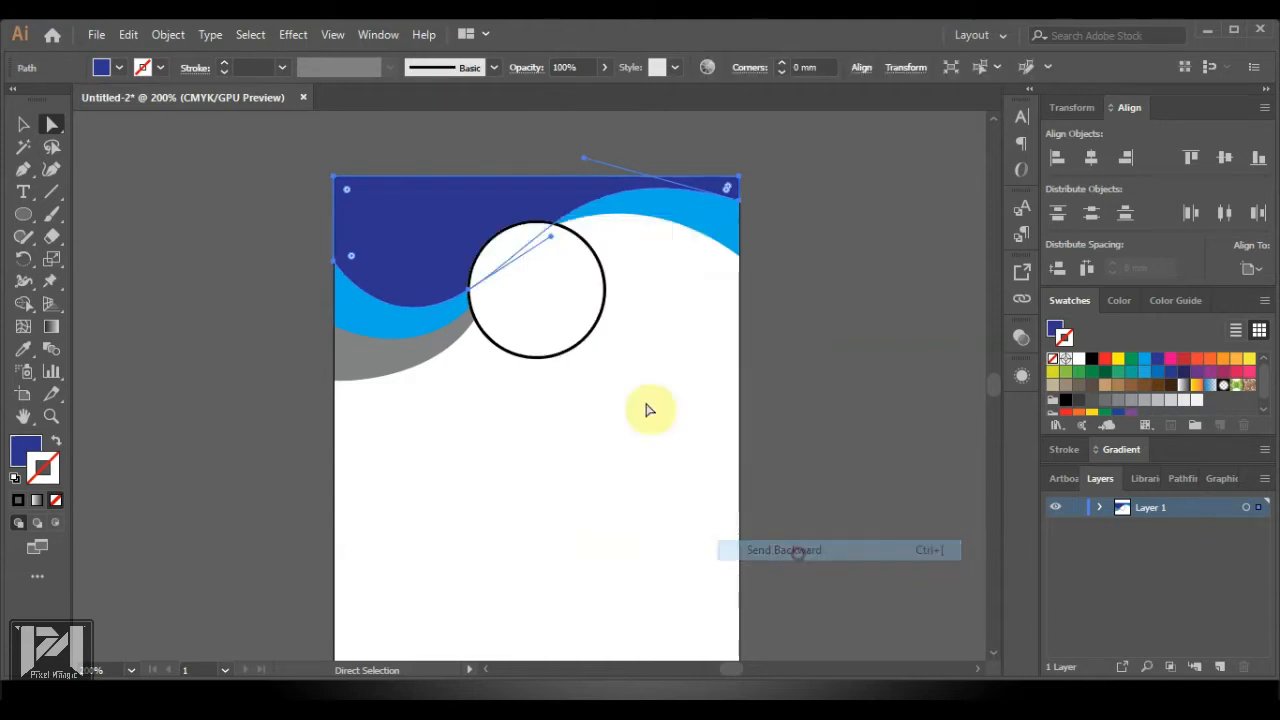
{"action": "left_click", "coordinate": [921, 298]}
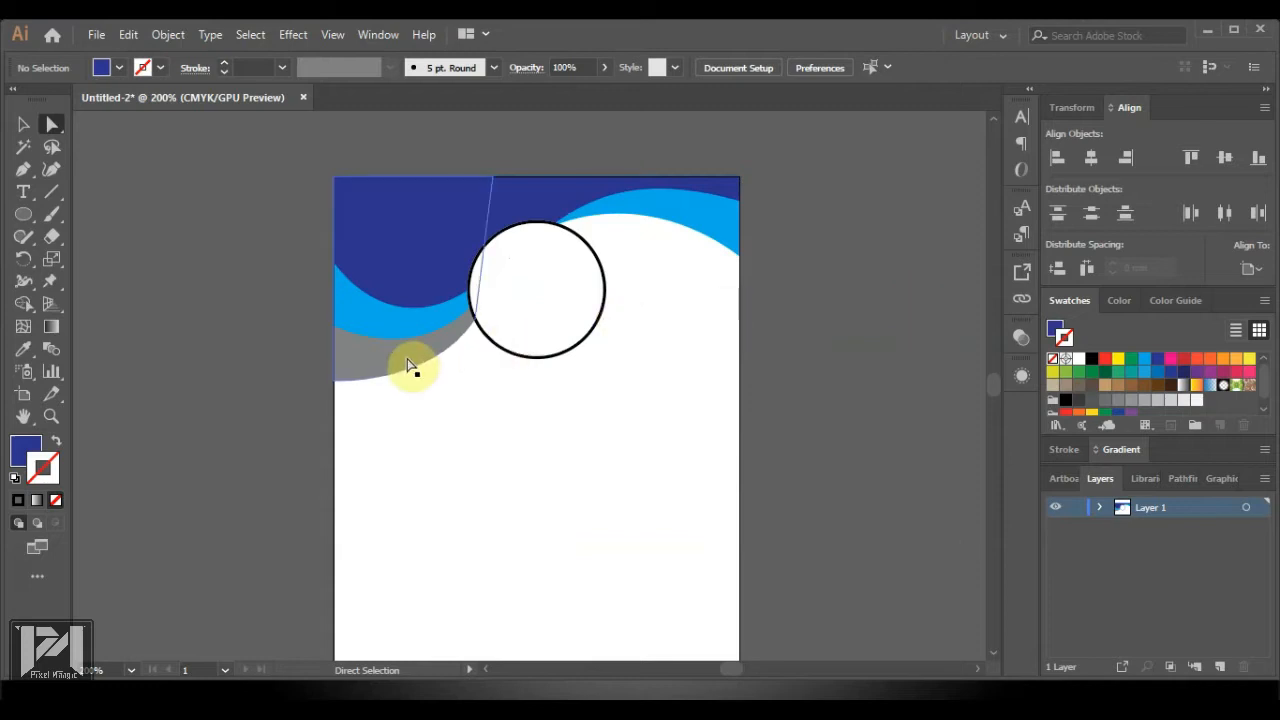
Pull the navy wave's dip point lower and reshape its curve near the circle
{"action": "left_click", "coordinate": [389, 309]}
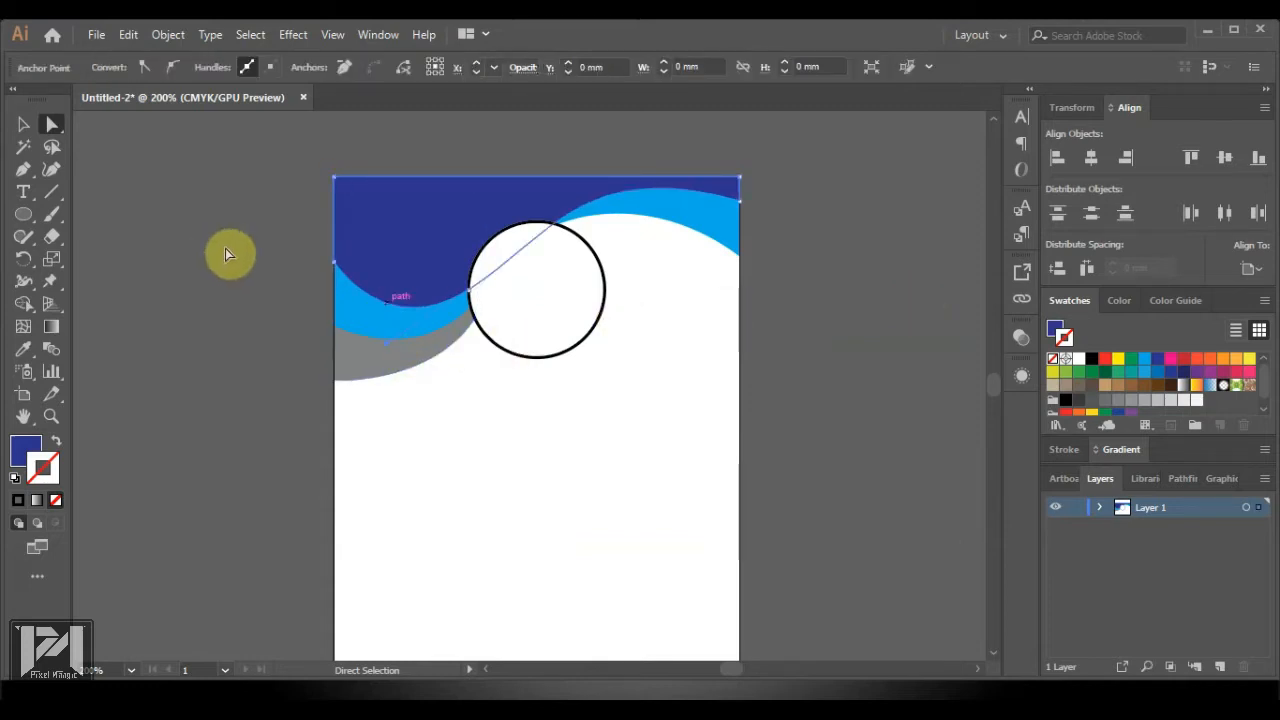
{"action": "left_click", "coordinate": [26, 125]}
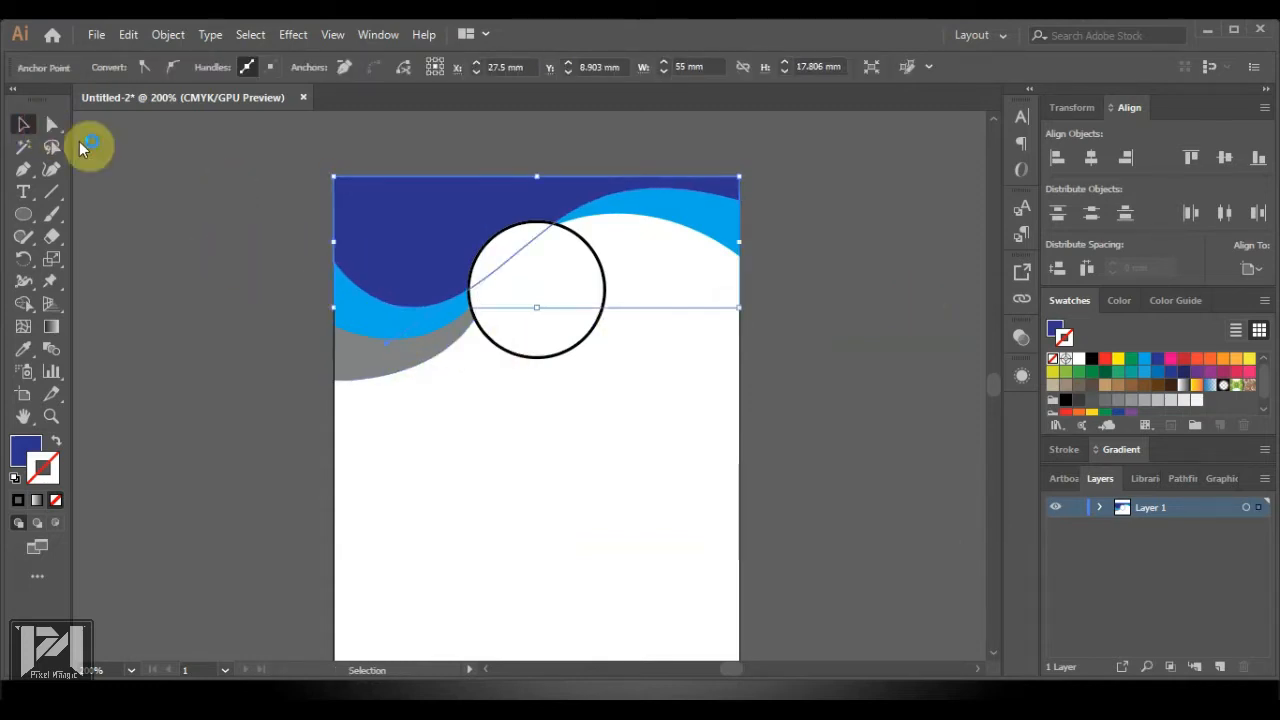
{"action": "left_click", "coordinate": [52, 130]}
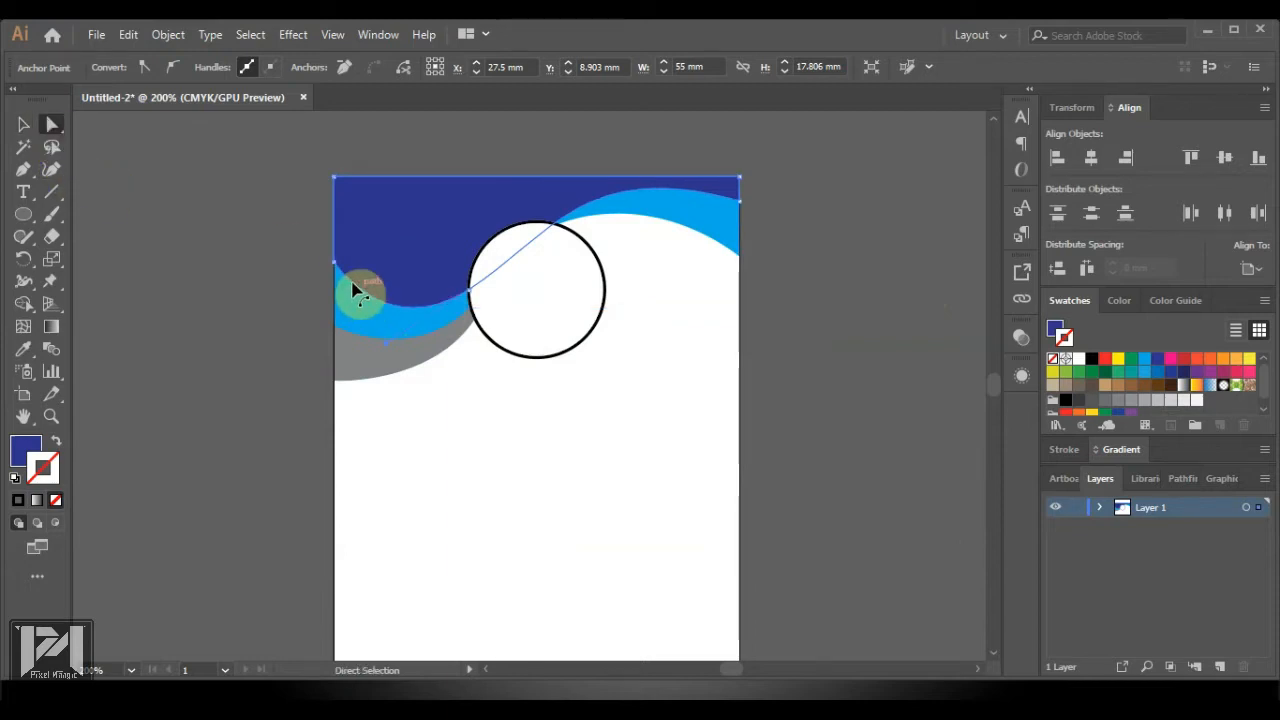
{"action": "left_click", "coordinate": [469, 292]}
{"action": "left_click_drag", "start_coordinate": [554, 240], "coordinate": [574, 244]}
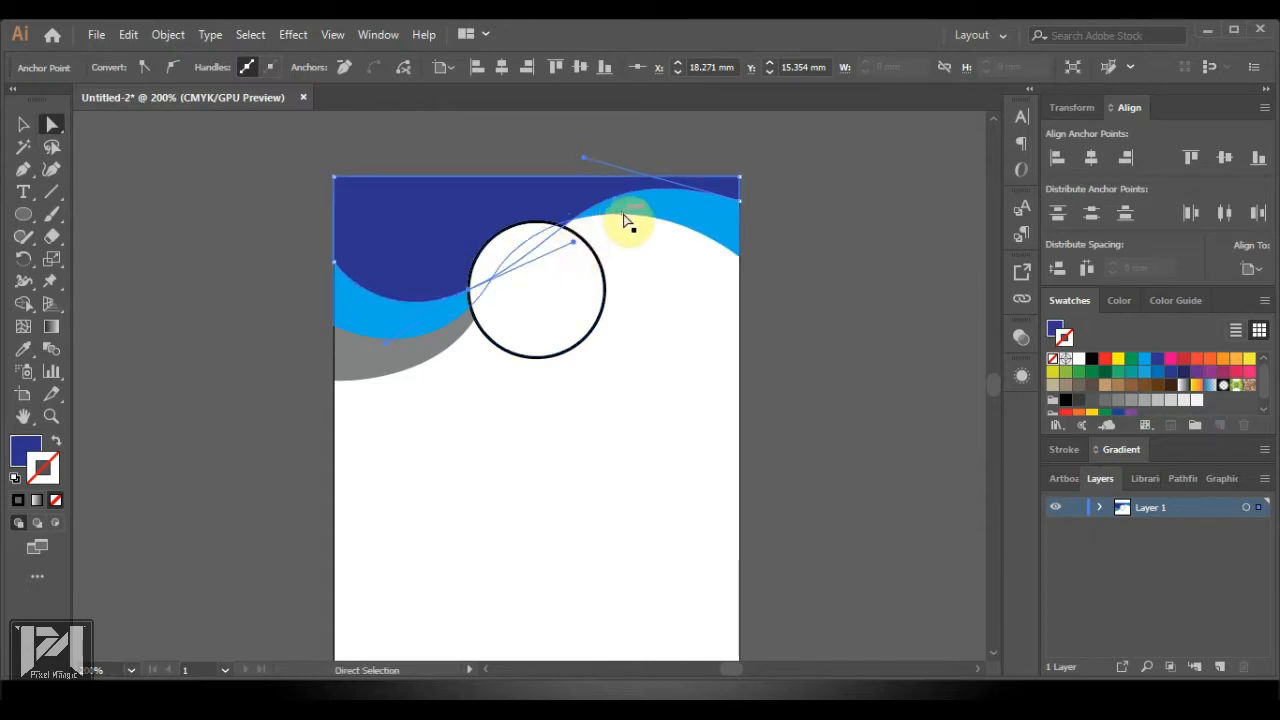
{"action": "left_click_drag", "start_coordinate": [474, 293], "coordinate": [476, 312]}
{"action": "left_click_drag", "start_coordinate": [473, 306], "coordinate": [474, 307]}
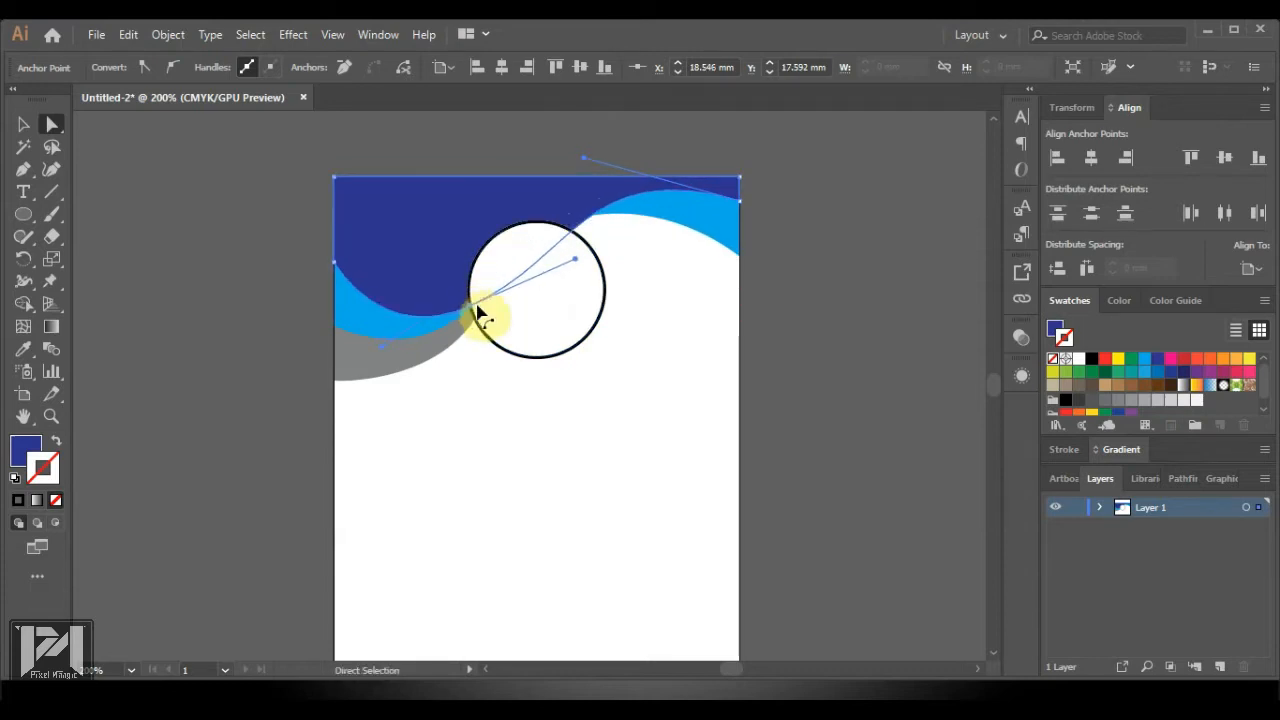
Move the light-blue wave's point onto the circle edge and smooth its curve handle
{"action": "left_click", "coordinate": [699, 231]}
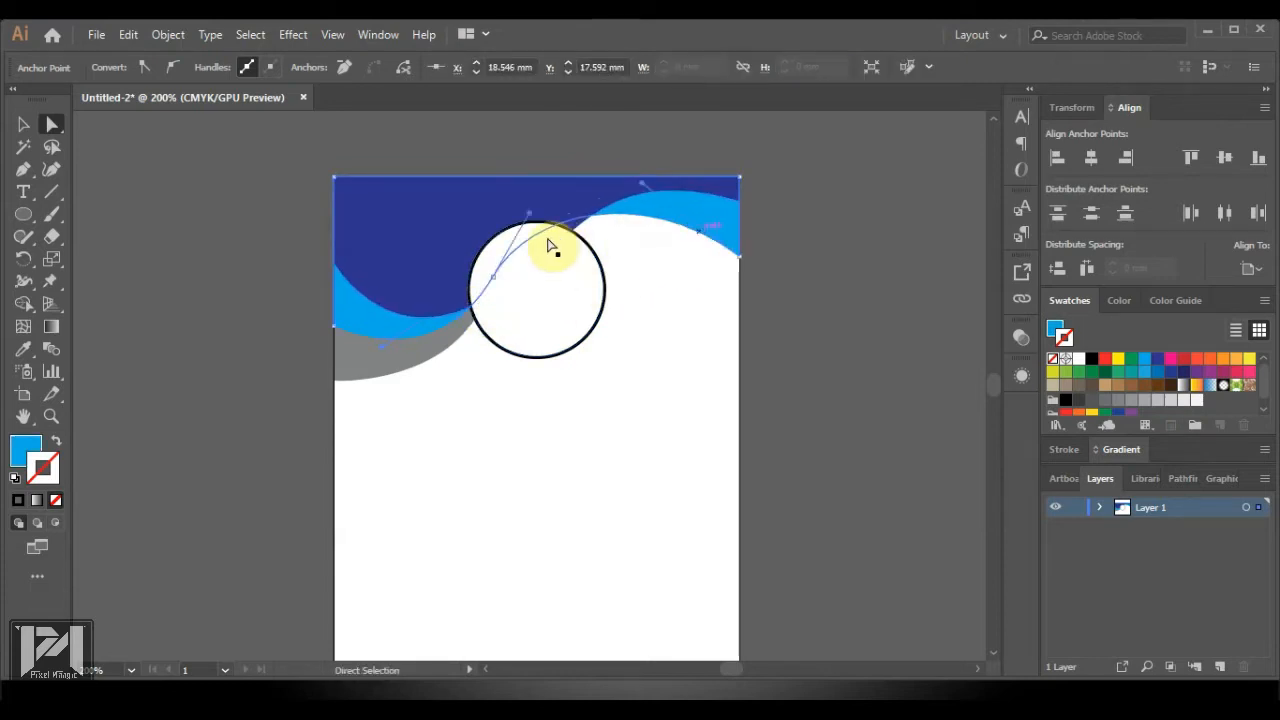
{"action": "left_click_drag", "start_coordinate": [493, 278], "coordinate": [496, 296]}
{"action": "left_click_drag", "start_coordinate": [438, 388], "coordinate": [457, 358]}
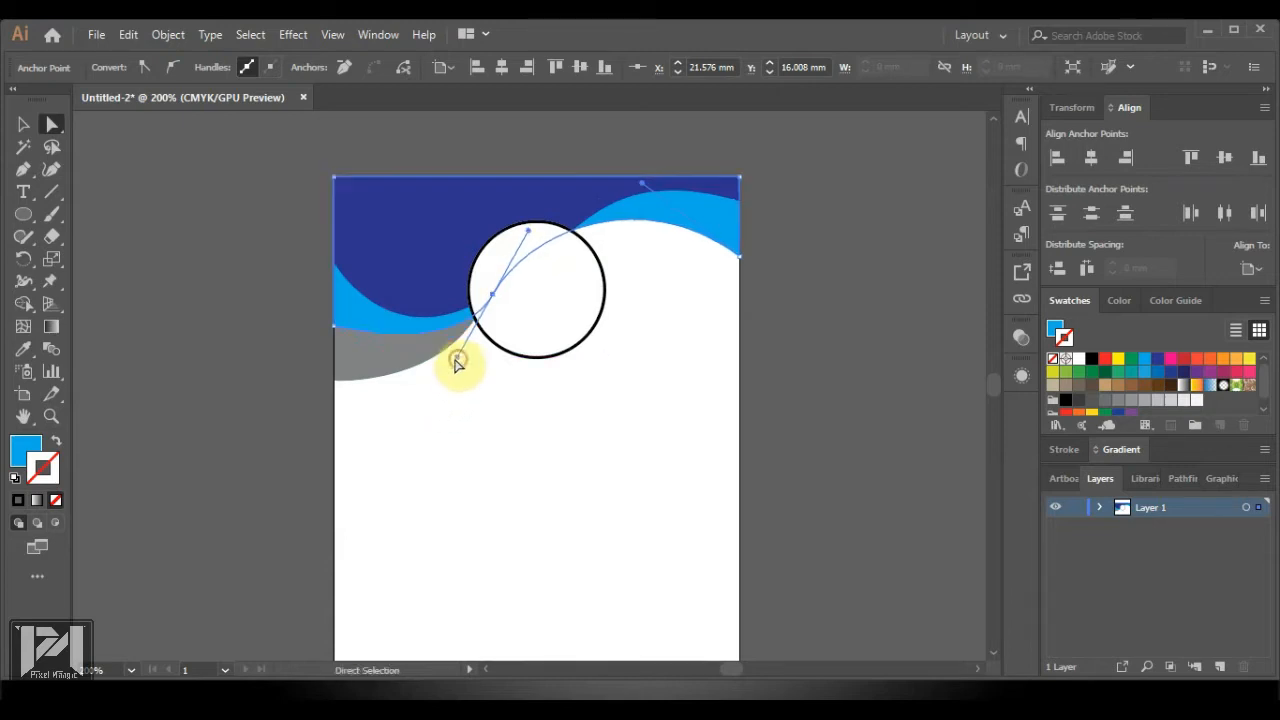
{"action": "left_click", "coordinate": [336, 329]}
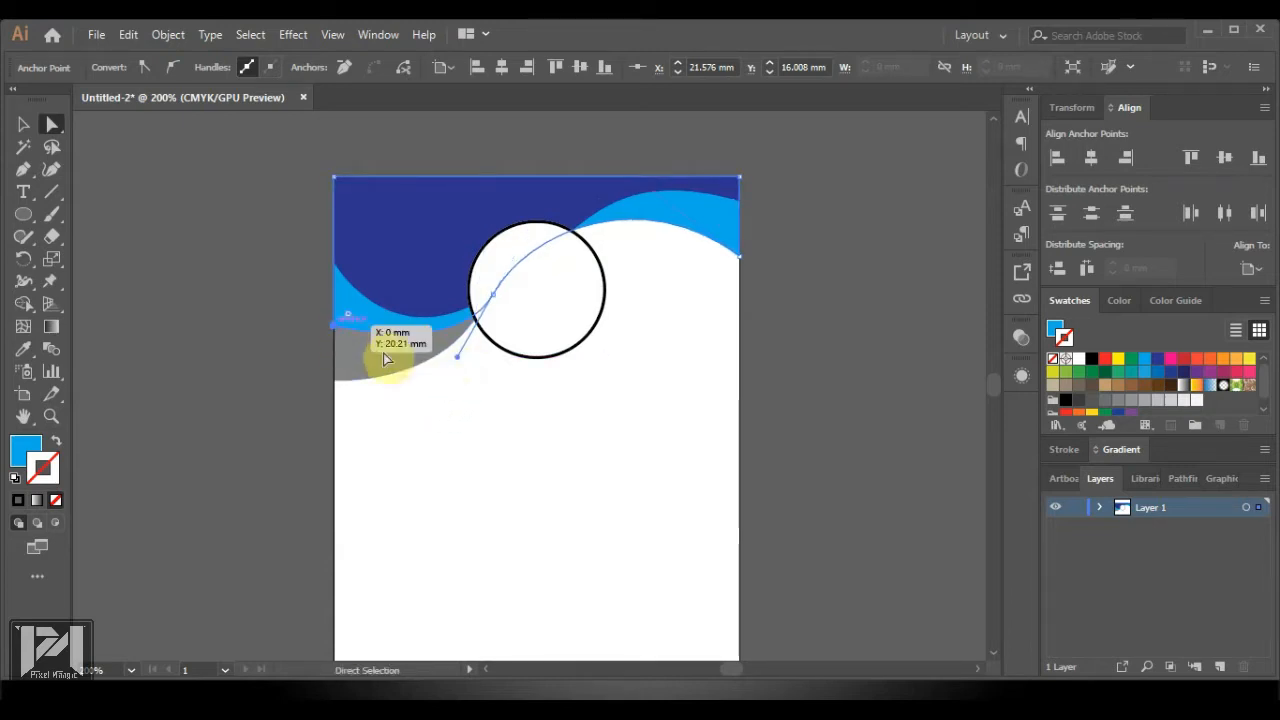
{"action": "left_click_drag", "start_coordinate": [457, 358], "coordinate": [449, 374]}
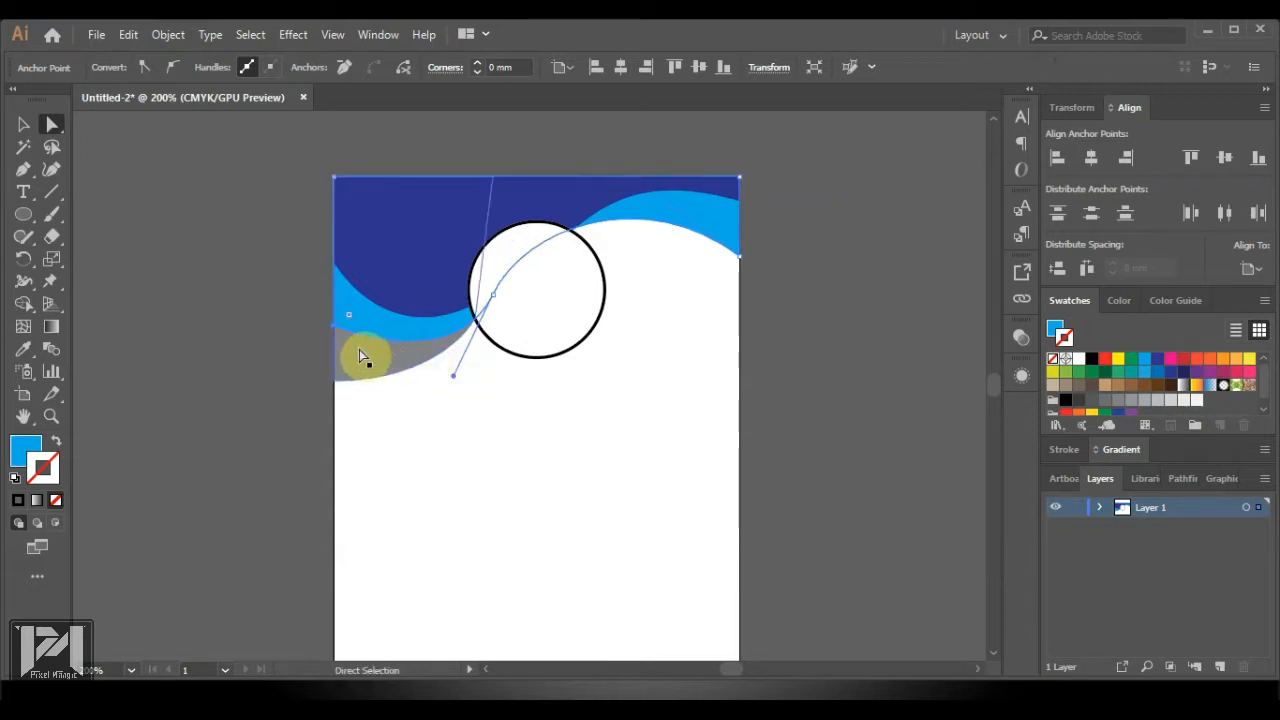
{"action": "left_click", "coordinate": [499, 442]}
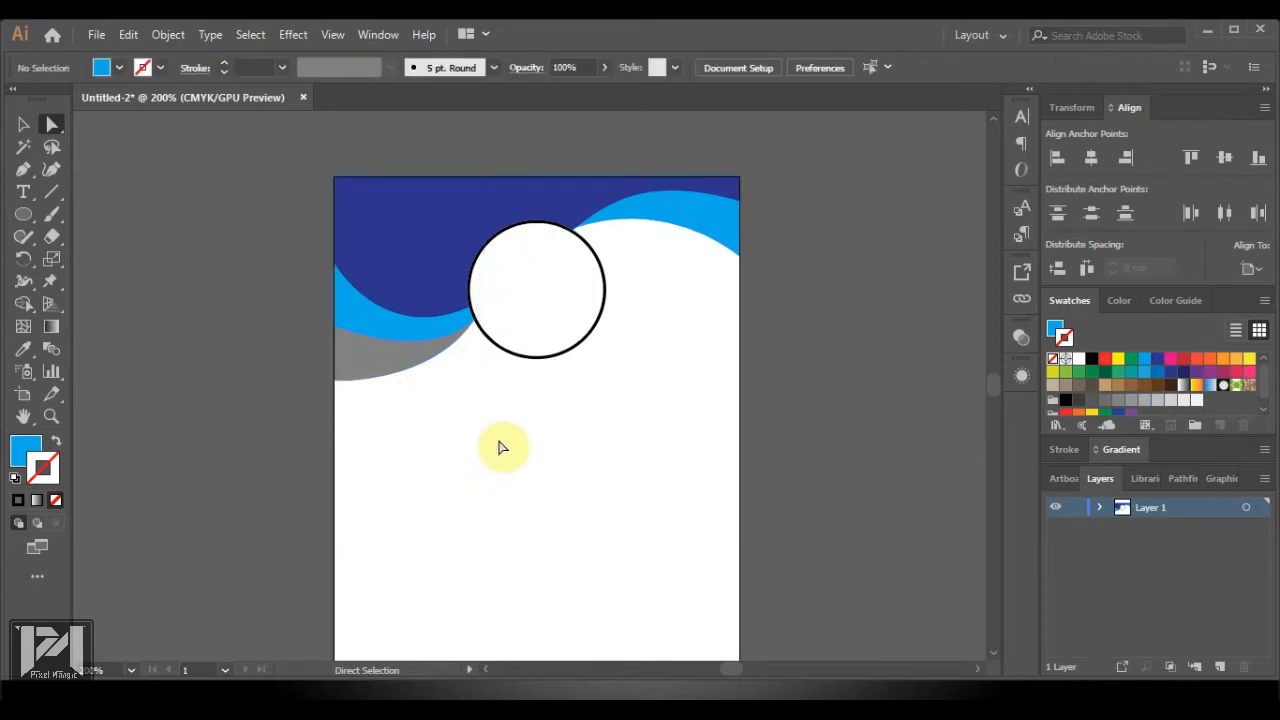
Drag the light-blue wave's top point toward the right edge, widening that side of the band
{"action": "left_click", "coordinate": [655, 212]}
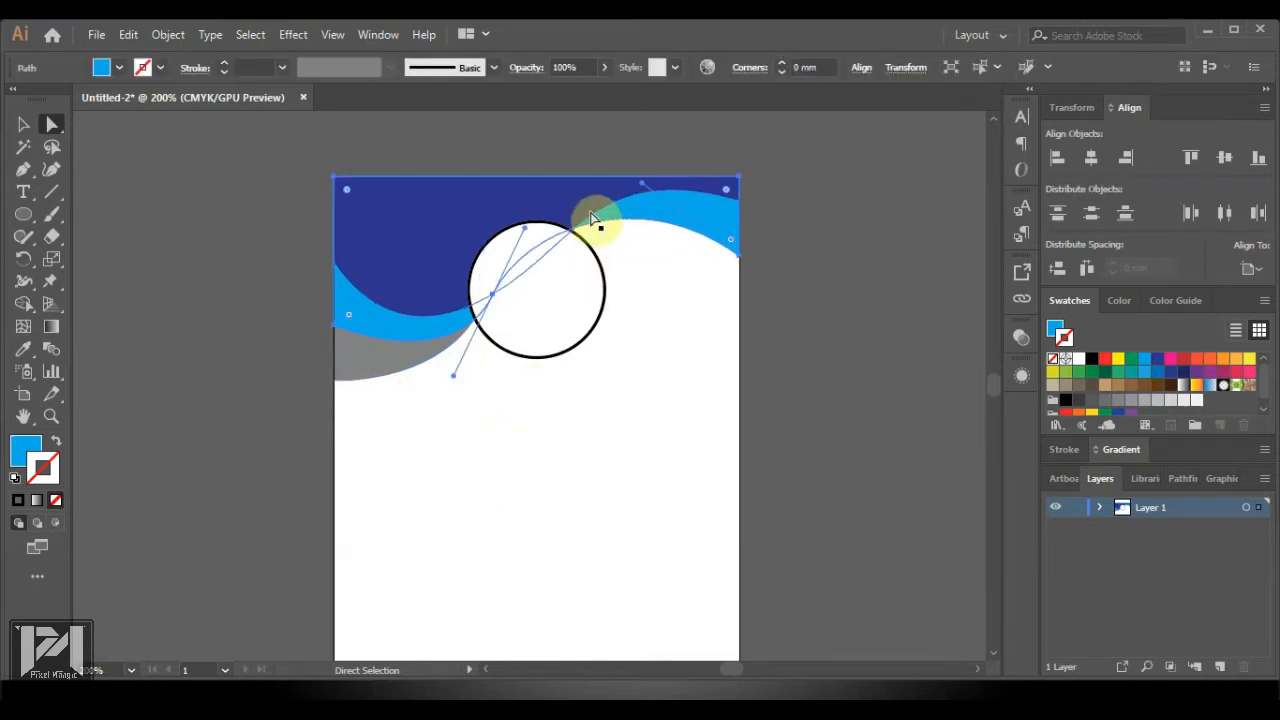
{"action": "left_click_drag", "start_coordinate": [641, 192], "coordinate": [738, 275]}
{"action": "left_click", "coordinate": [795, 308]}
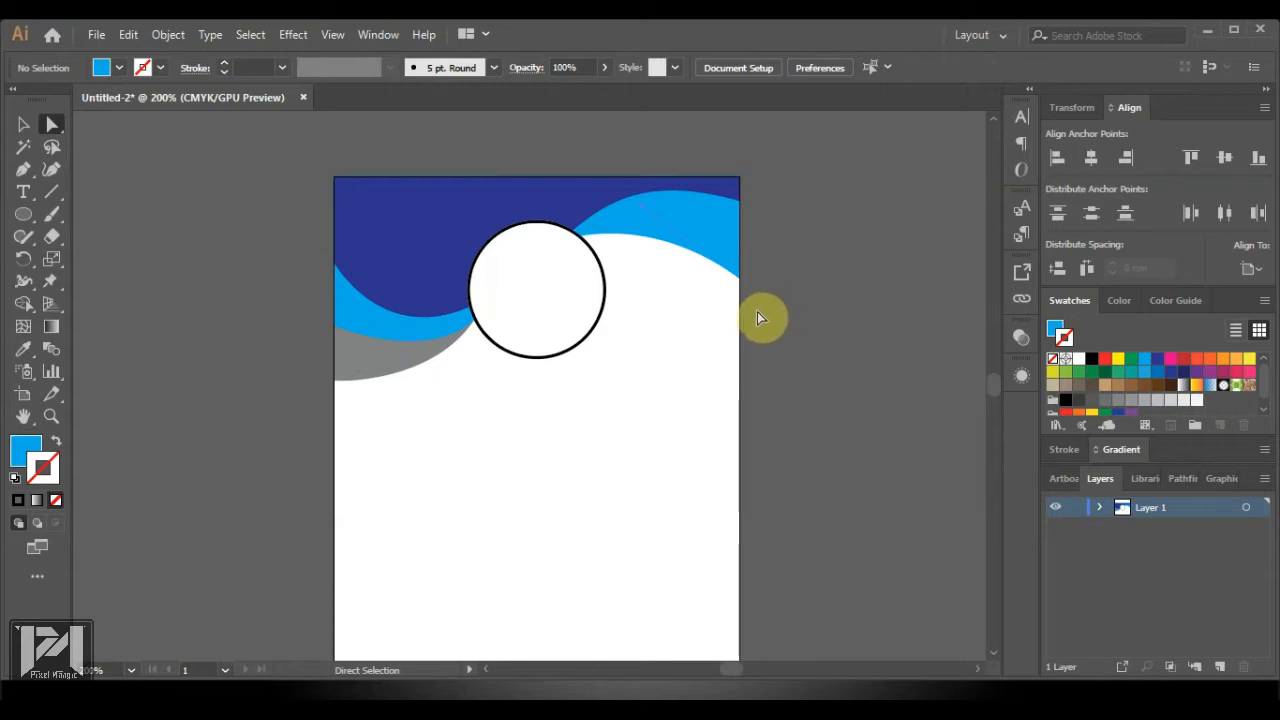
Give the grey wave a lighter grey swatch fill
{"action": "left_click", "coordinate": [371, 362]}
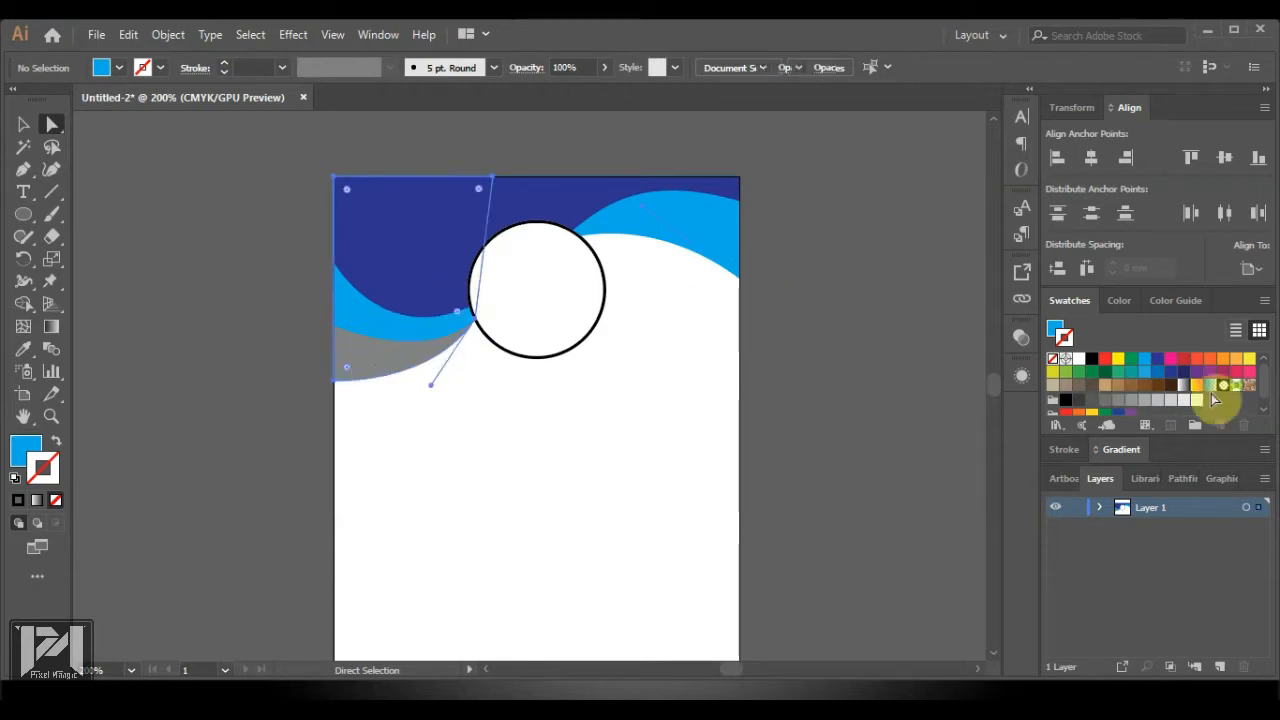
{"action": "left_click", "coordinate": [1140, 400]}
{"action": "left_click", "coordinate": [700, 314]}
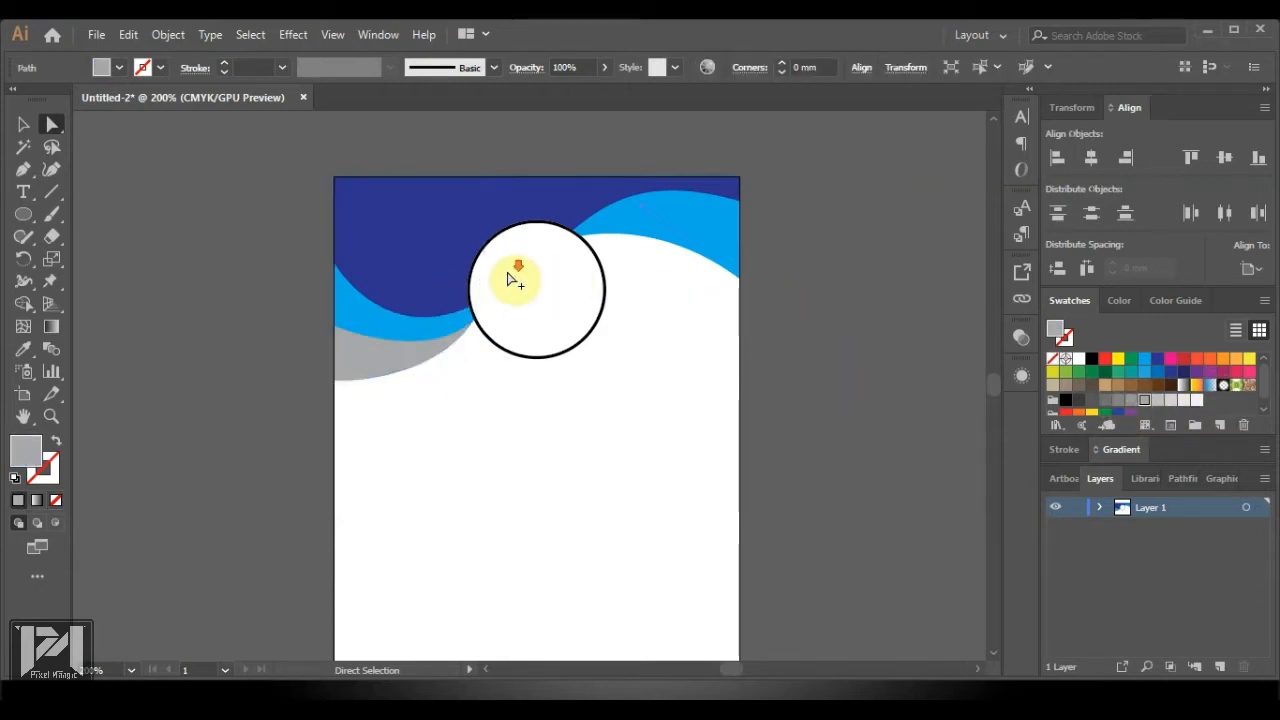
{"action": "scroll", "coordinate": [514, 277], "scroll_direction": "down", "scroll_amount": 3}
{"action": "scroll", "coordinate": [528, 412], "scroll_direction": "up", "scroll_amount": 3}
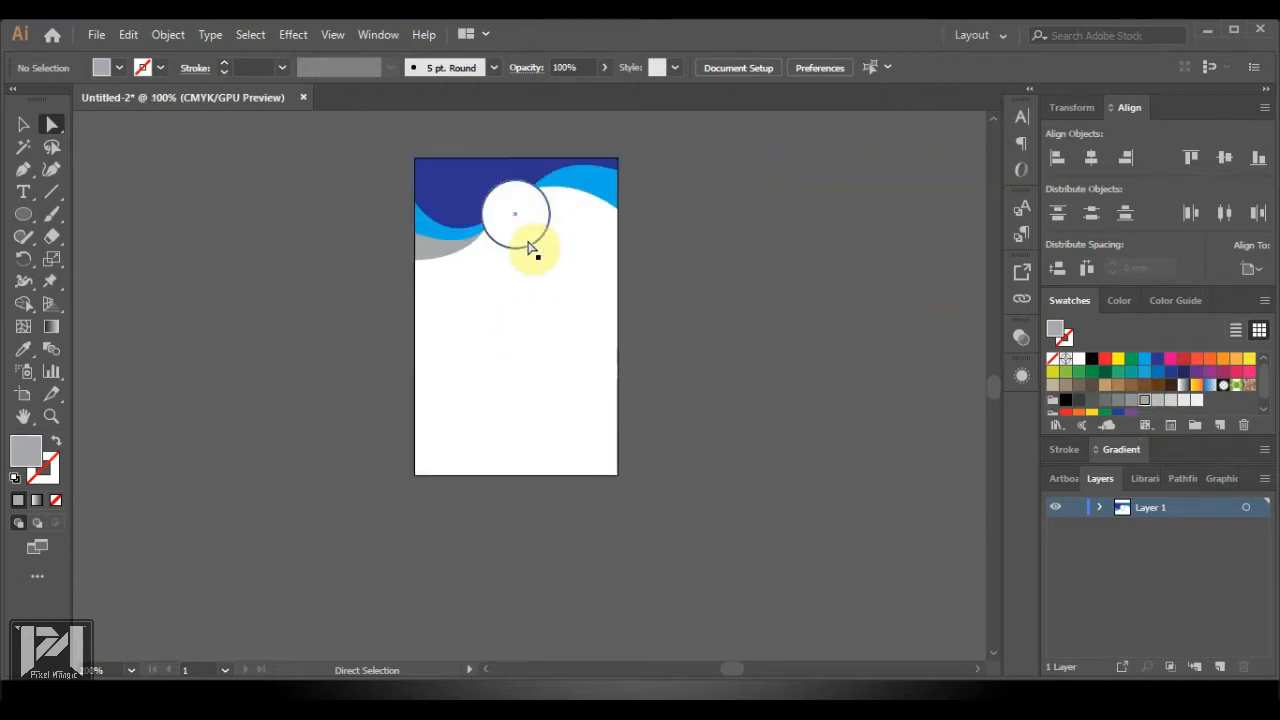
{"action": "left_click", "coordinate": [23, 170]}
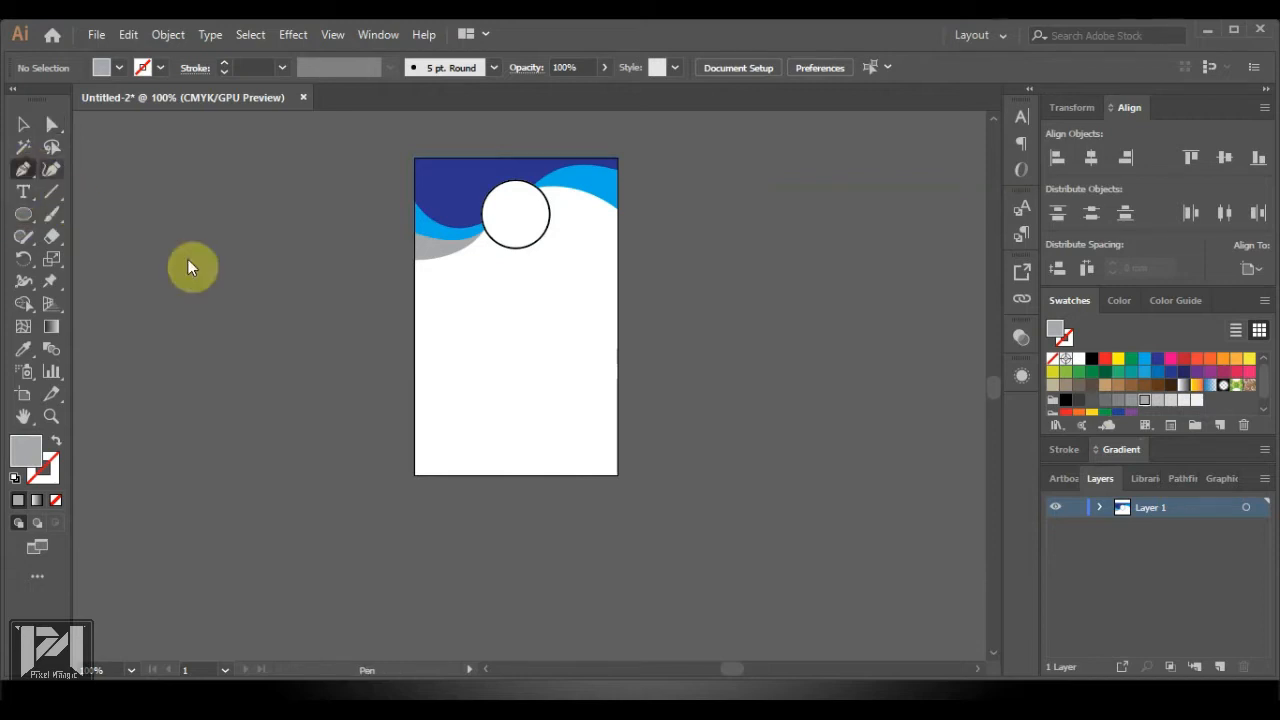
Draw a closed wave shape across the card's bottom, curving up at the right edge
{"action": "left_click", "coordinate": [416, 413]}
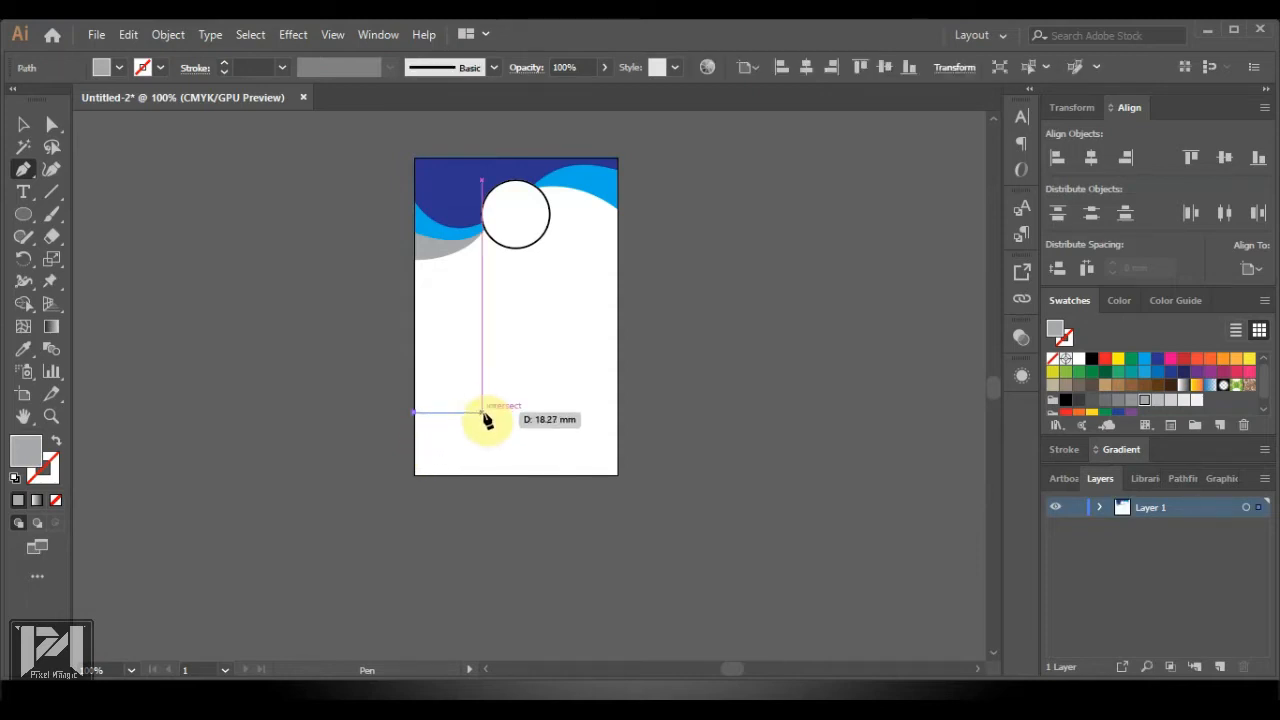
{"action": "left_click_drag", "start_coordinate": [482, 413], "coordinate": [516, 434]}
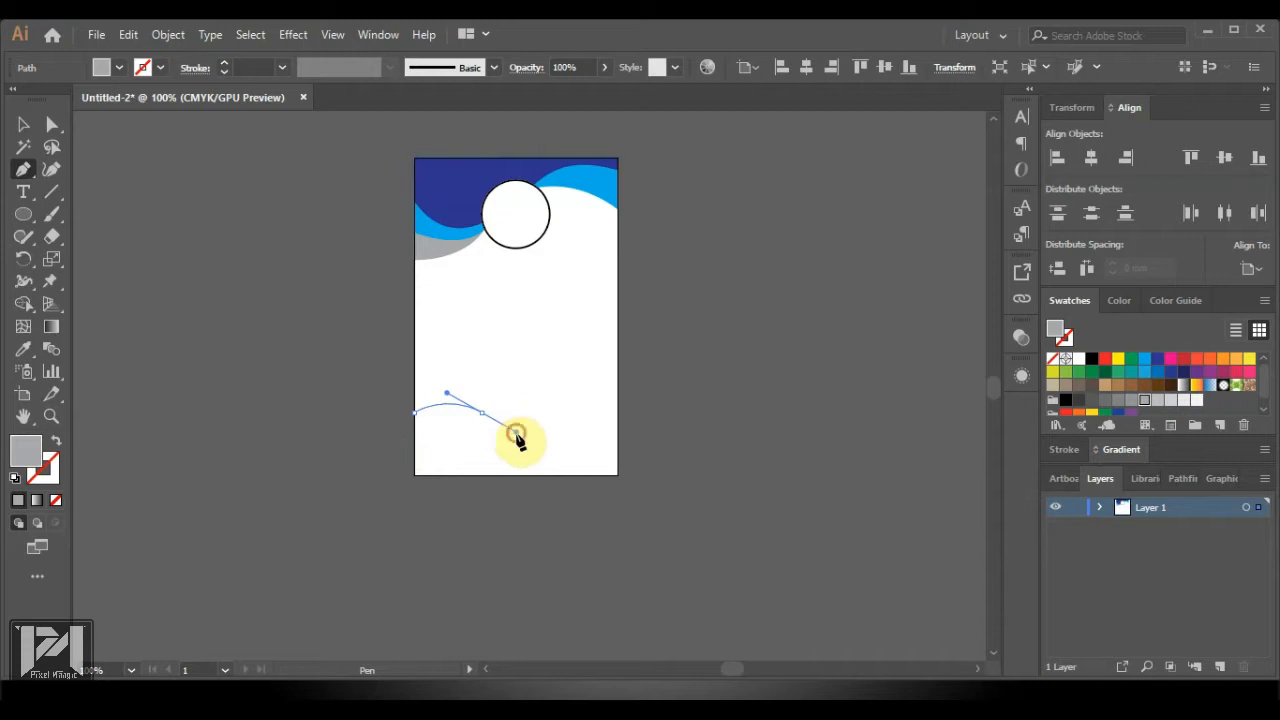
{"action": "left_click", "coordinate": [620, 396]}
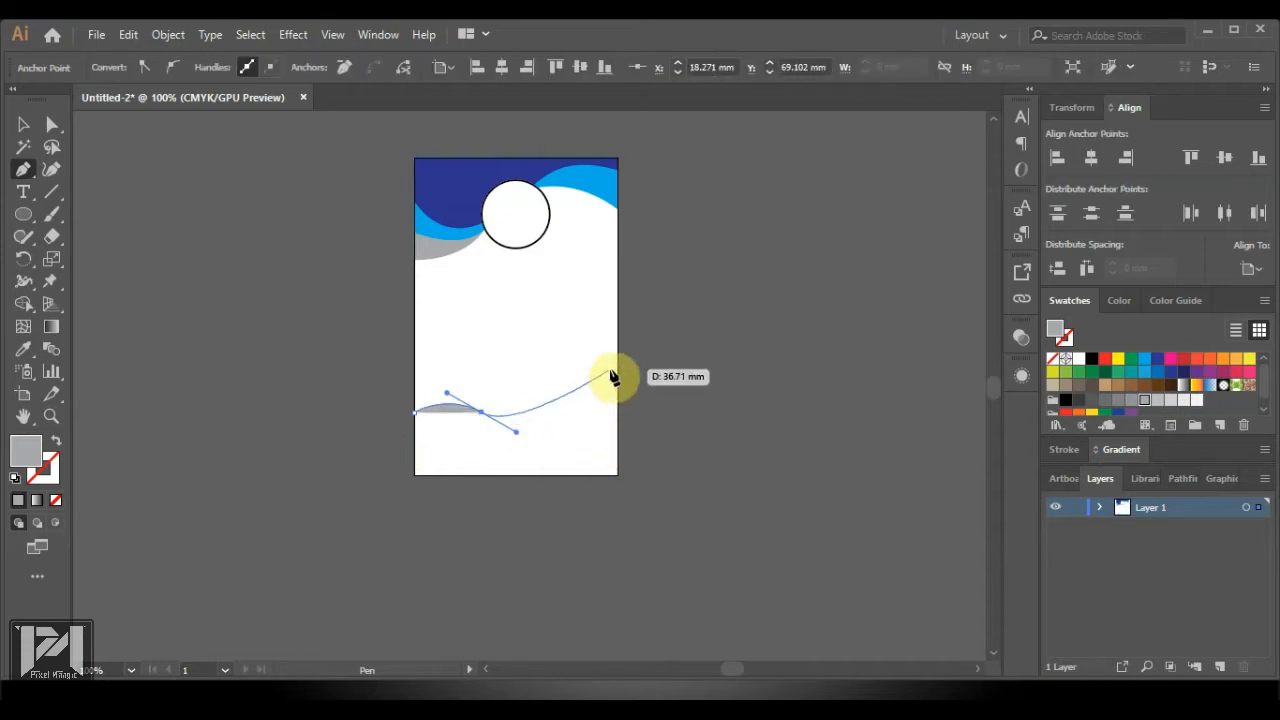
{"action": "left_click_drag", "start_coordinate": [615, 377], "coordinate": [621, 305]}
{"action": "left_click", "coordinate": [617, 377]}
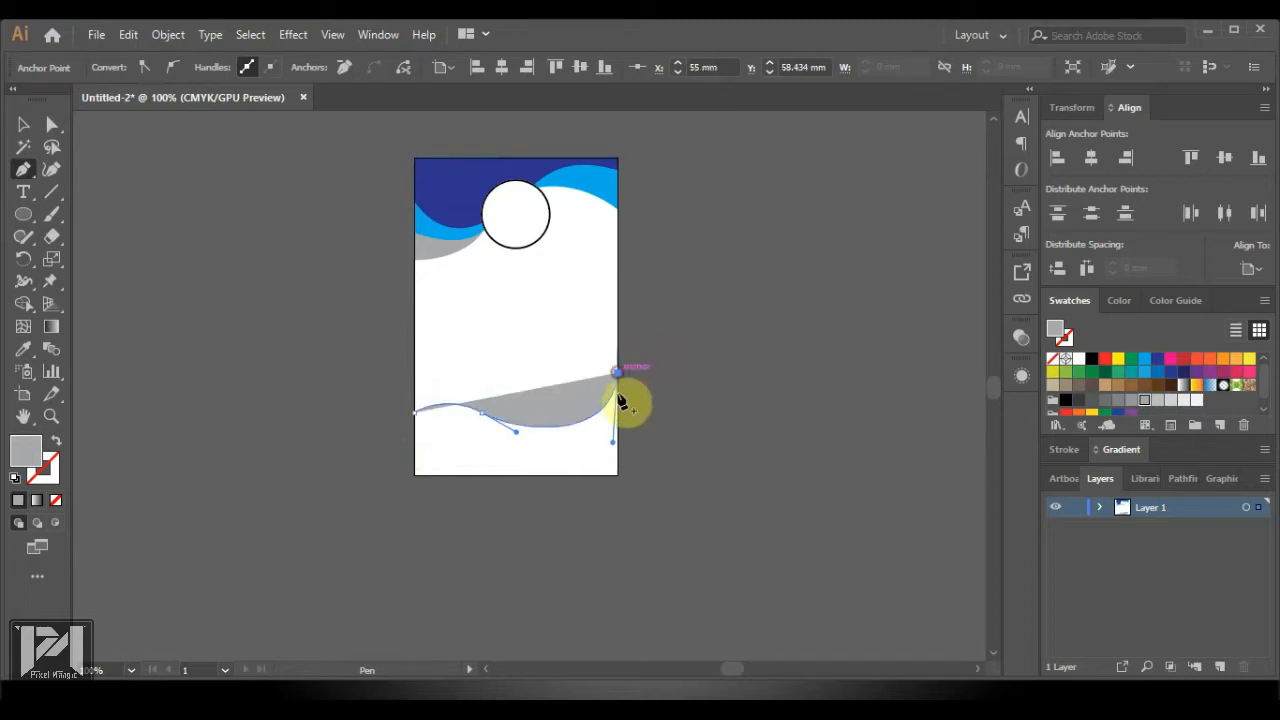
{"action": "left_click", "coordinate": [616, 478]}
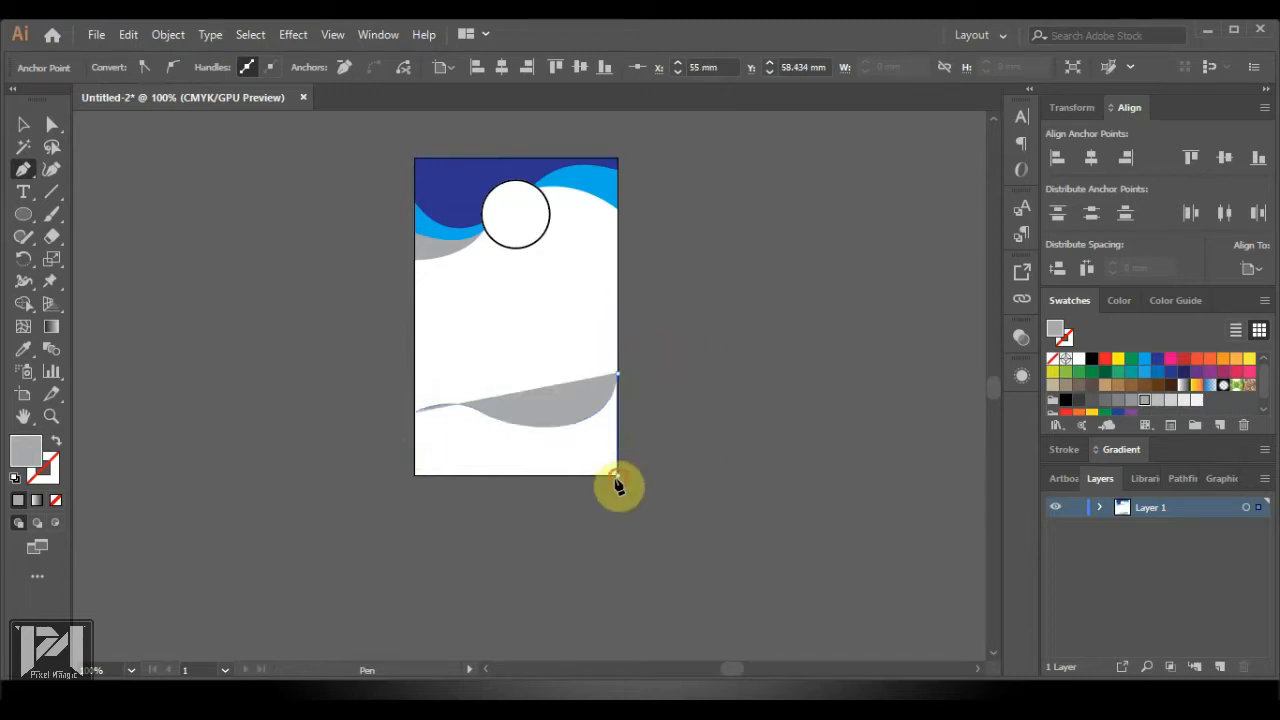
{"action": "left_click", "coordinate": [415, 476]}
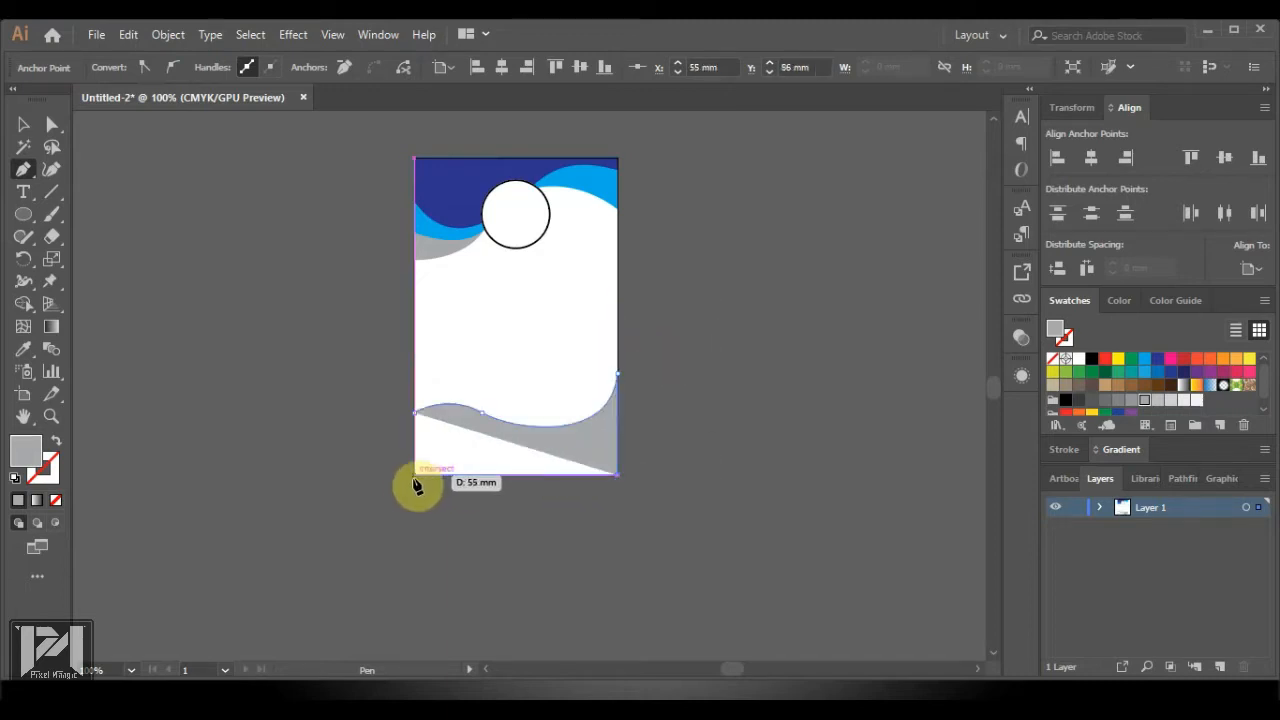
{"action": "left_click", "coordinate": [418, 420]}
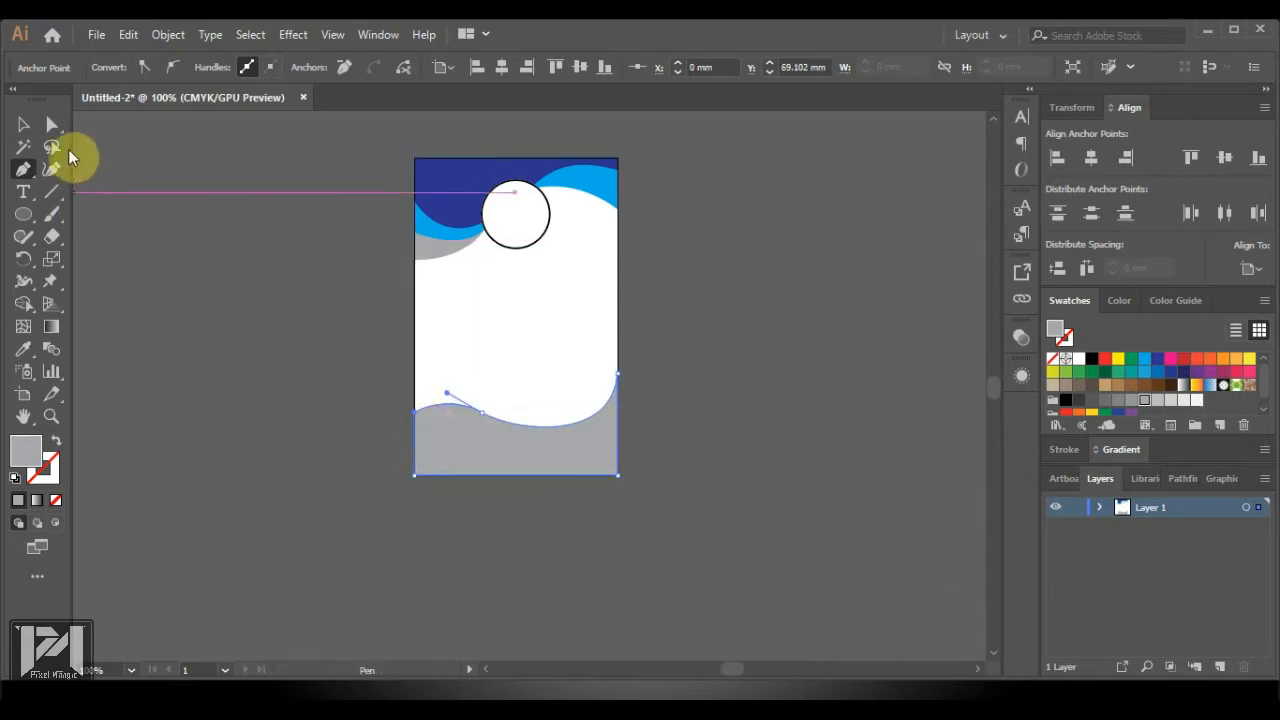
Reshape the bottom wave's curved upper edge with Direct Selection and select its left-edge point
{"action": "left_click", "coordinate": [52, 124]}
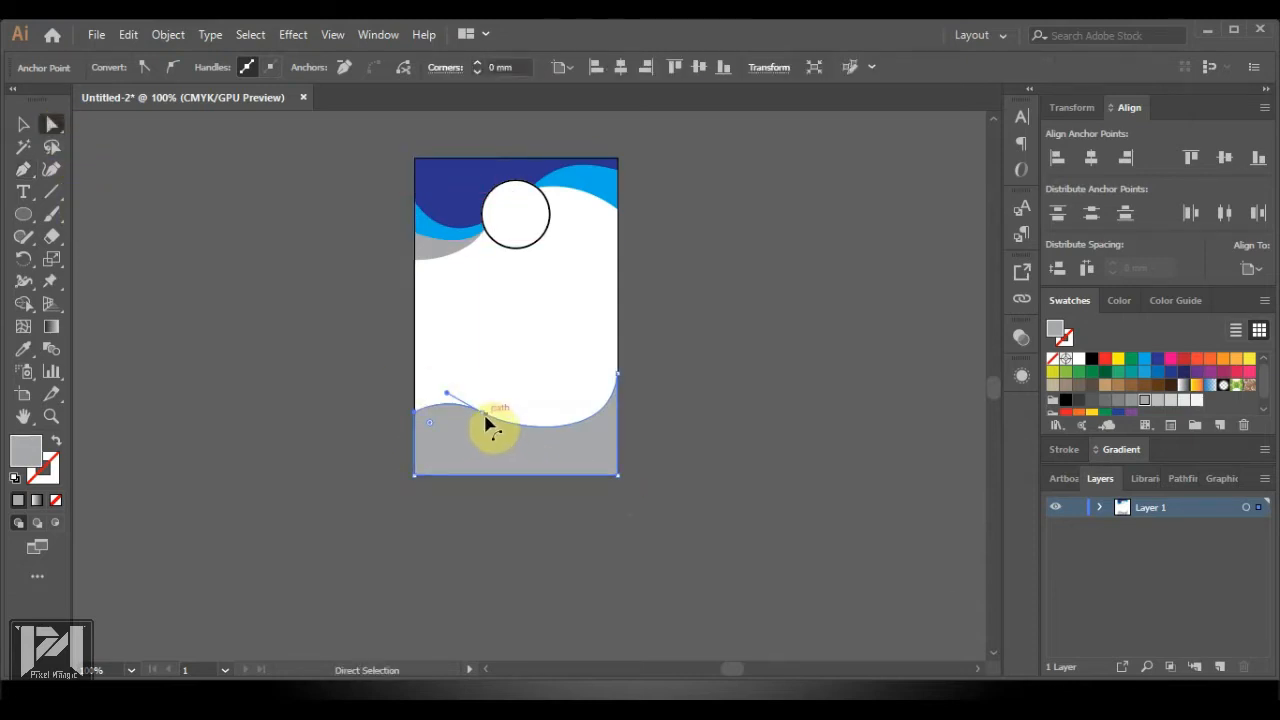
{"action": "left_click_drag", "start_coordinate": [487, 424], "coordinate": [424, 382]}
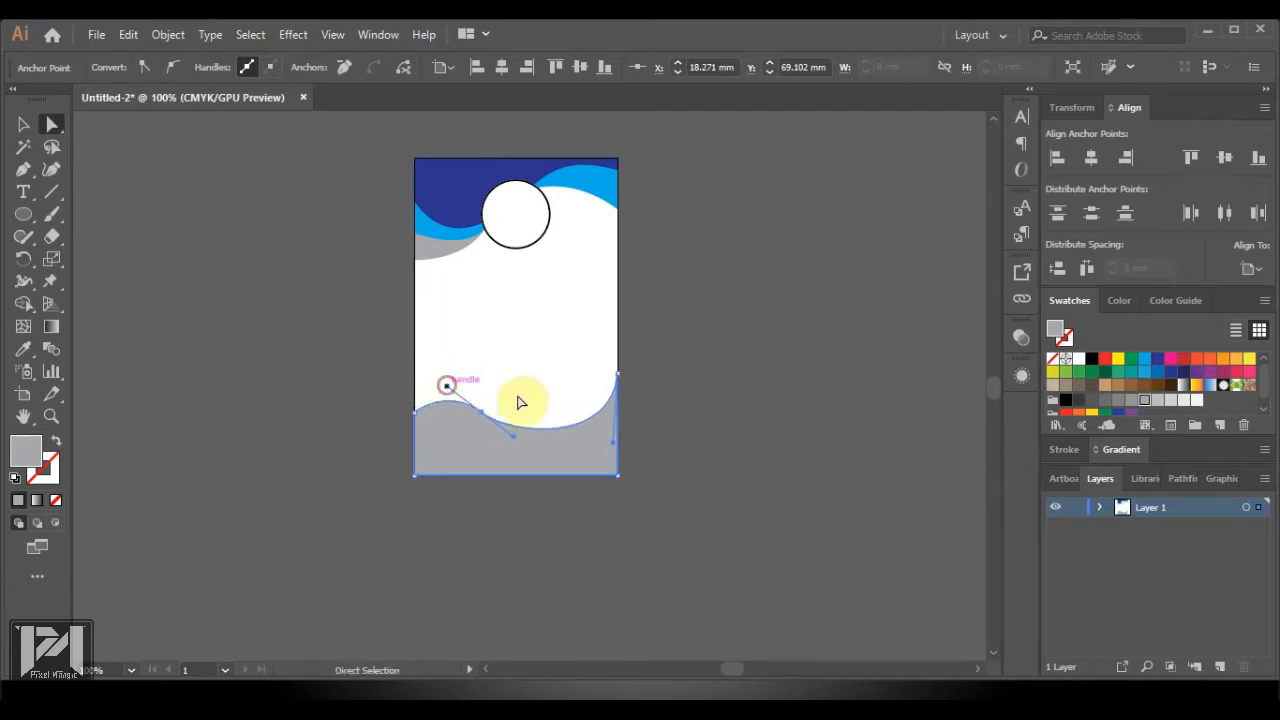
{"action": "left_click", "coordinate": [771, 434]}
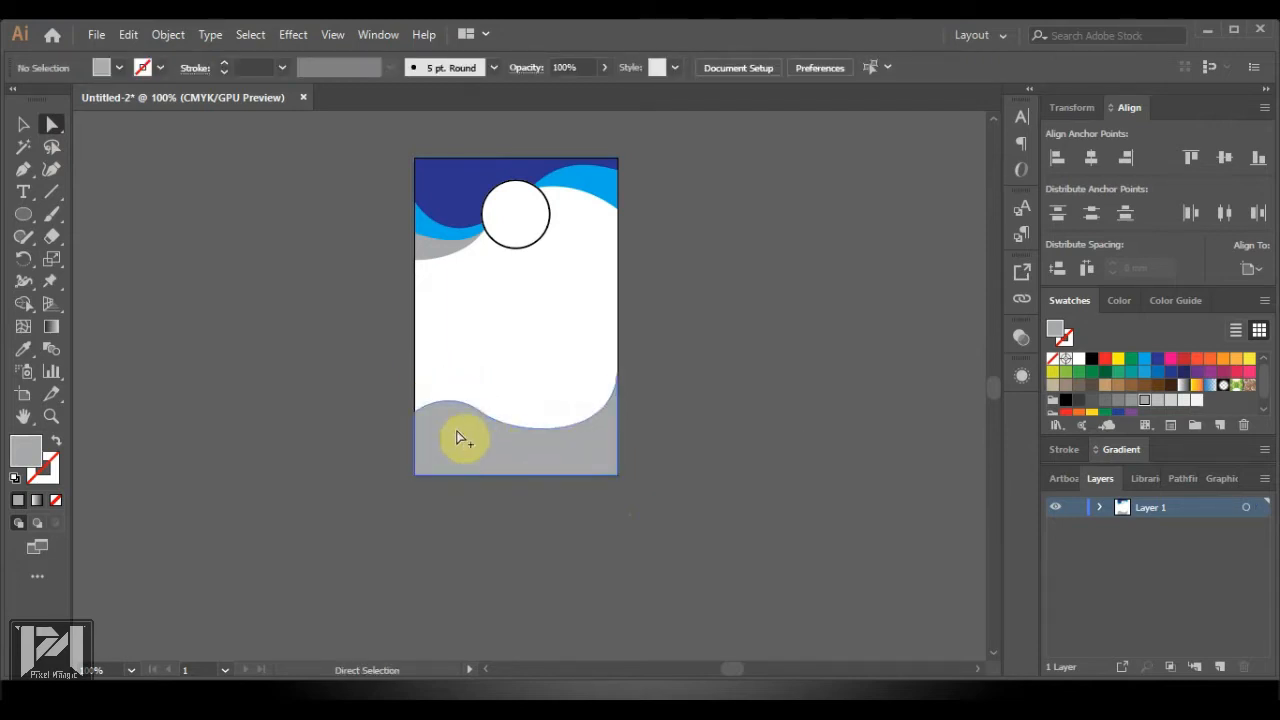
{"action": "scroll", "coordinate": [465, 433], "scroll_direction": "up", "scroll_amount": 2, "text": "alt"}
{"action": "scroll", "coordinate": [492, 418], "scroll_direction": "up", "scroll_amount": 2, "text": "alt"}
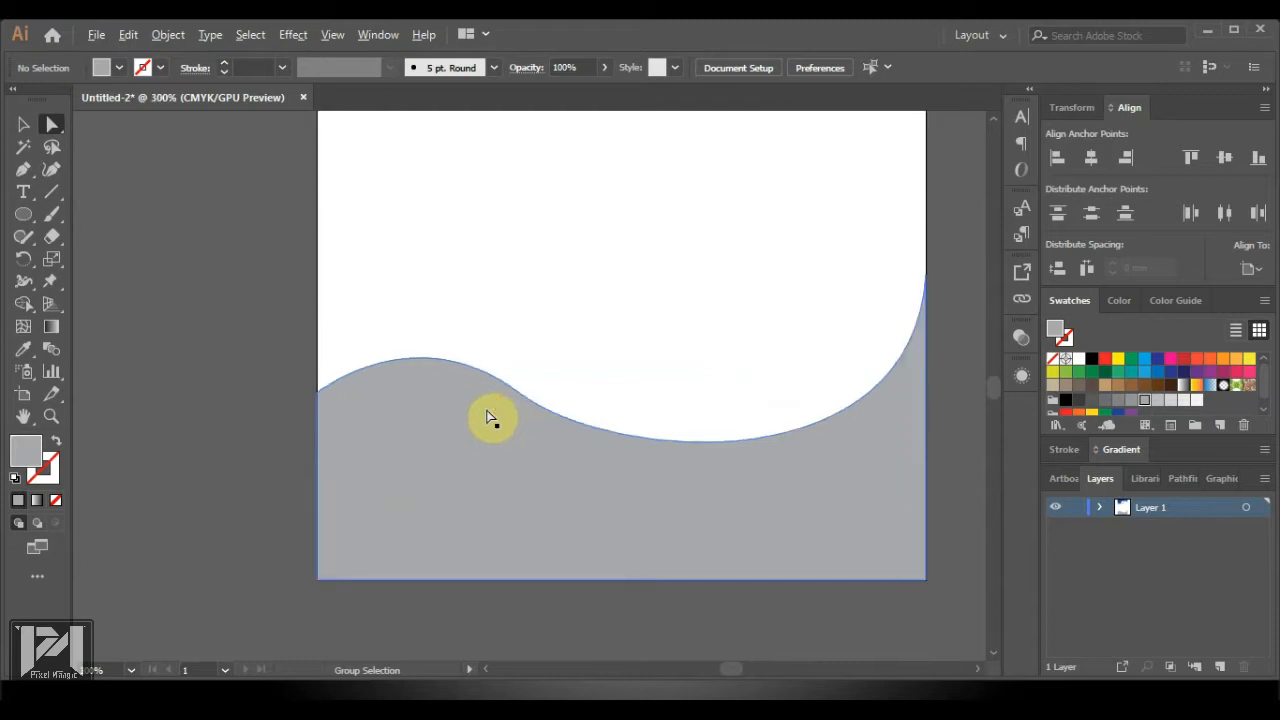
{"action": "left_click", "coordinate": [408, 390]}
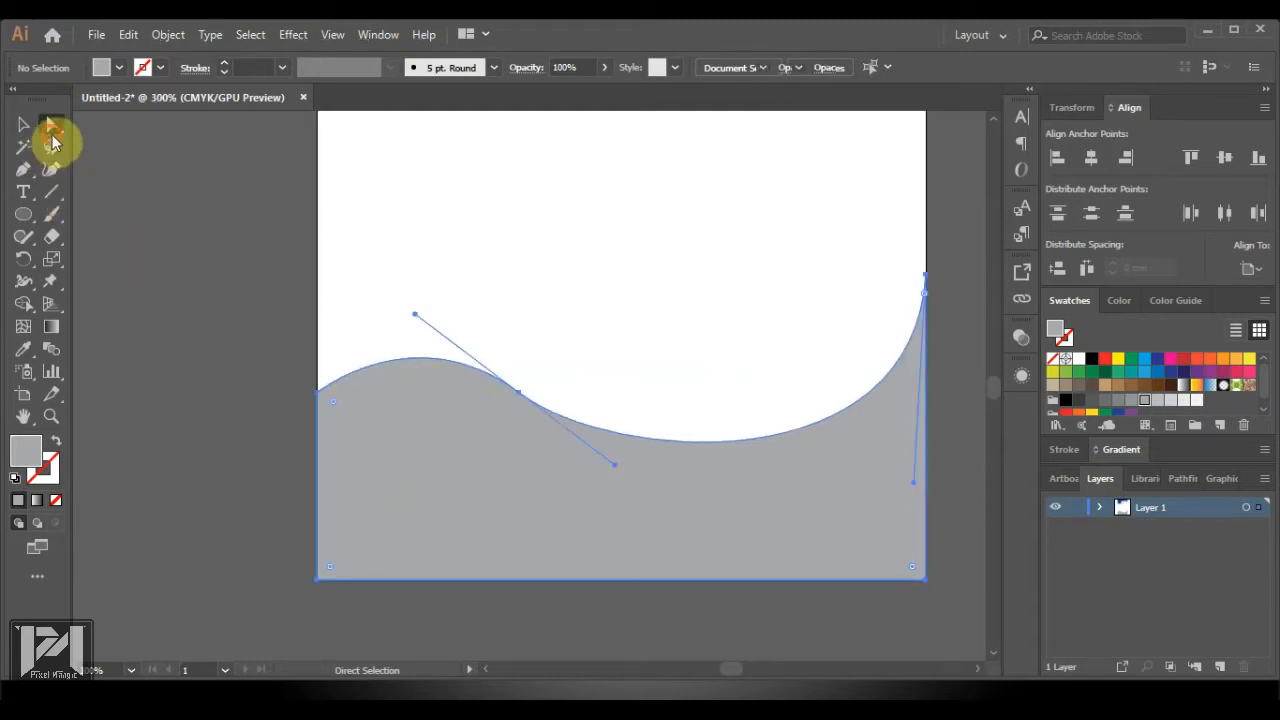
{"action": "left_click", "coordinate": [320, 398]}
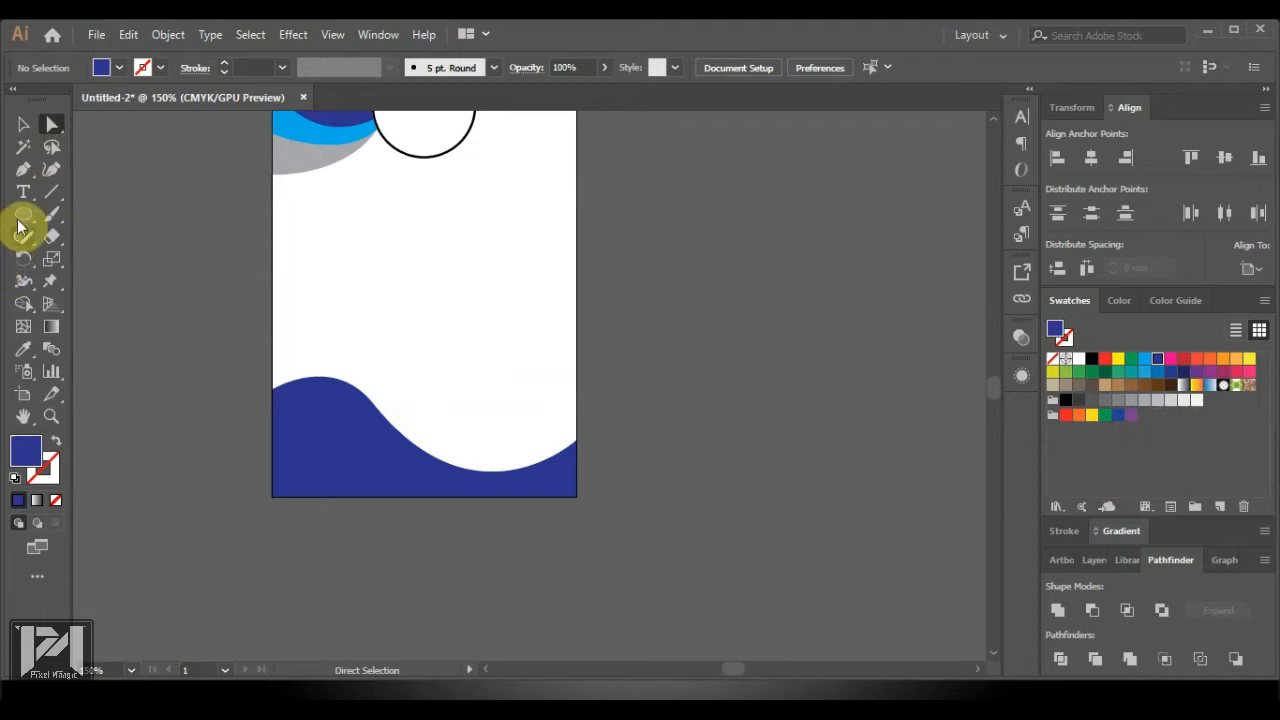
Draw a closed curved swoosh from the left edge above the bottom wave, leaving a white stripe between them
{"action": "left_click", "coordinate": [23, 169]}
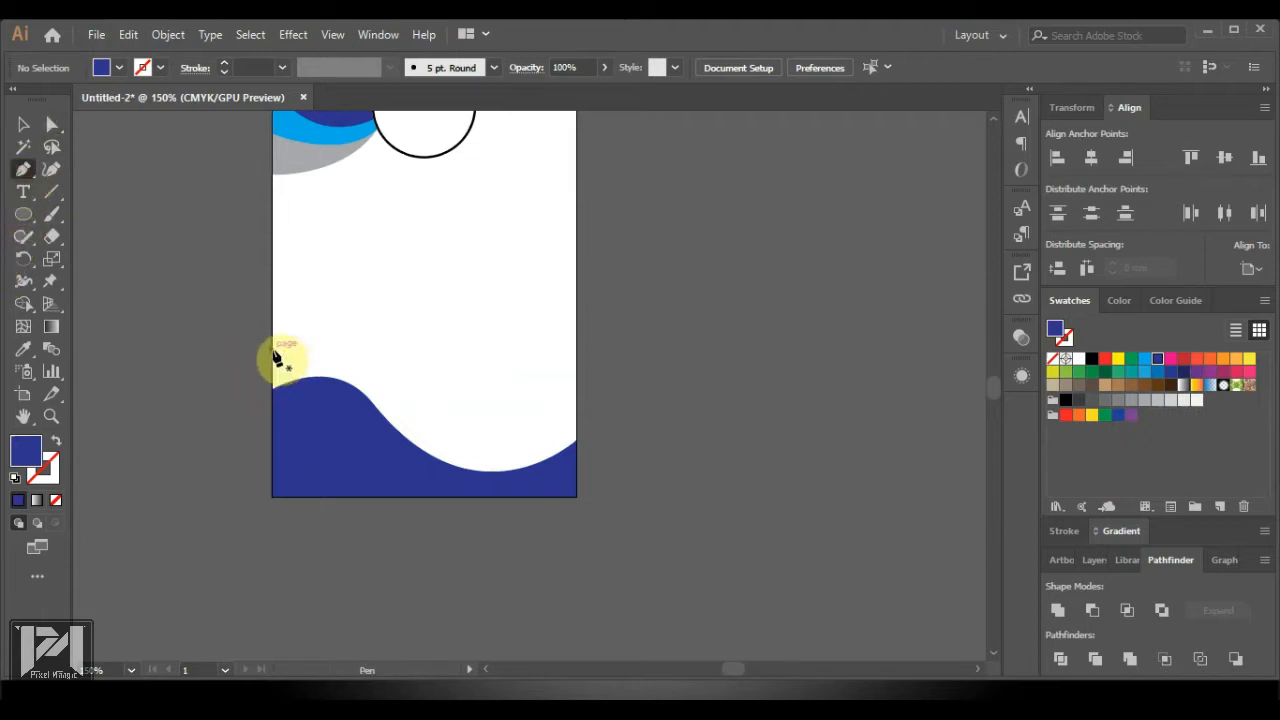
{"action": "left_click", "coordinate": [273, 350]}
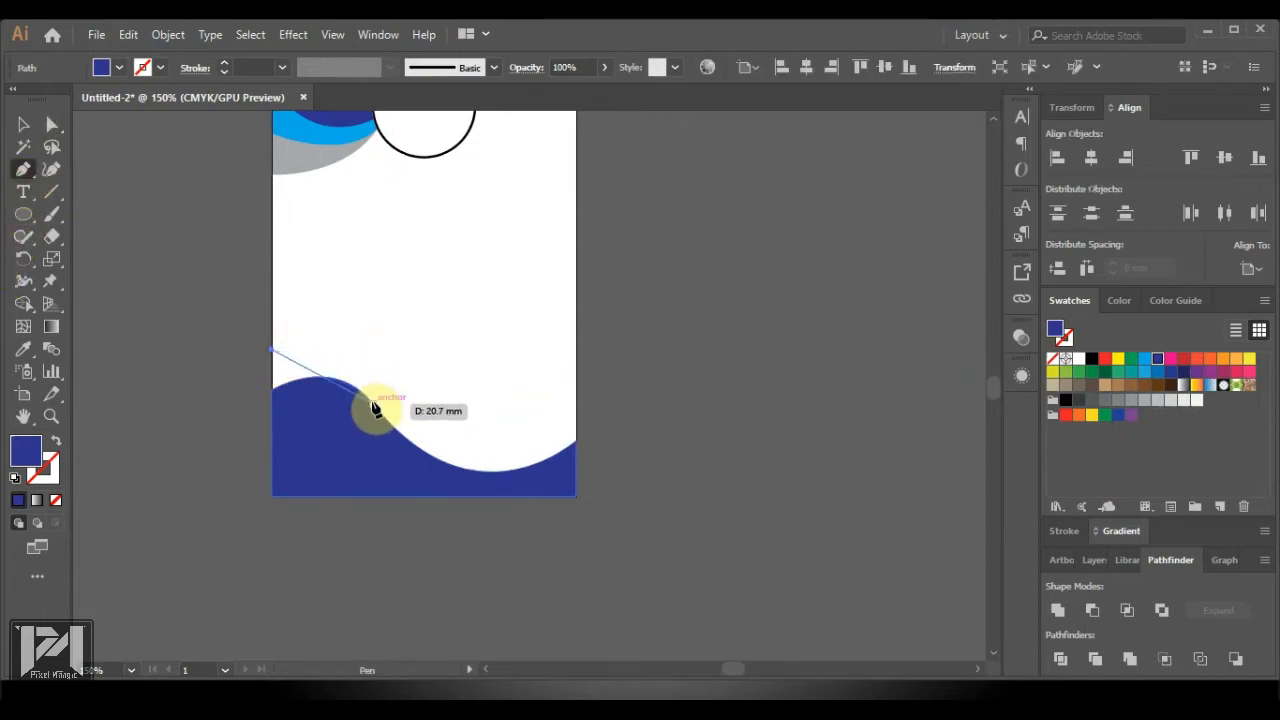
{"action": "left_click_drag", "start_coordinate": [373, 405], "coordinate": [440, 498]}
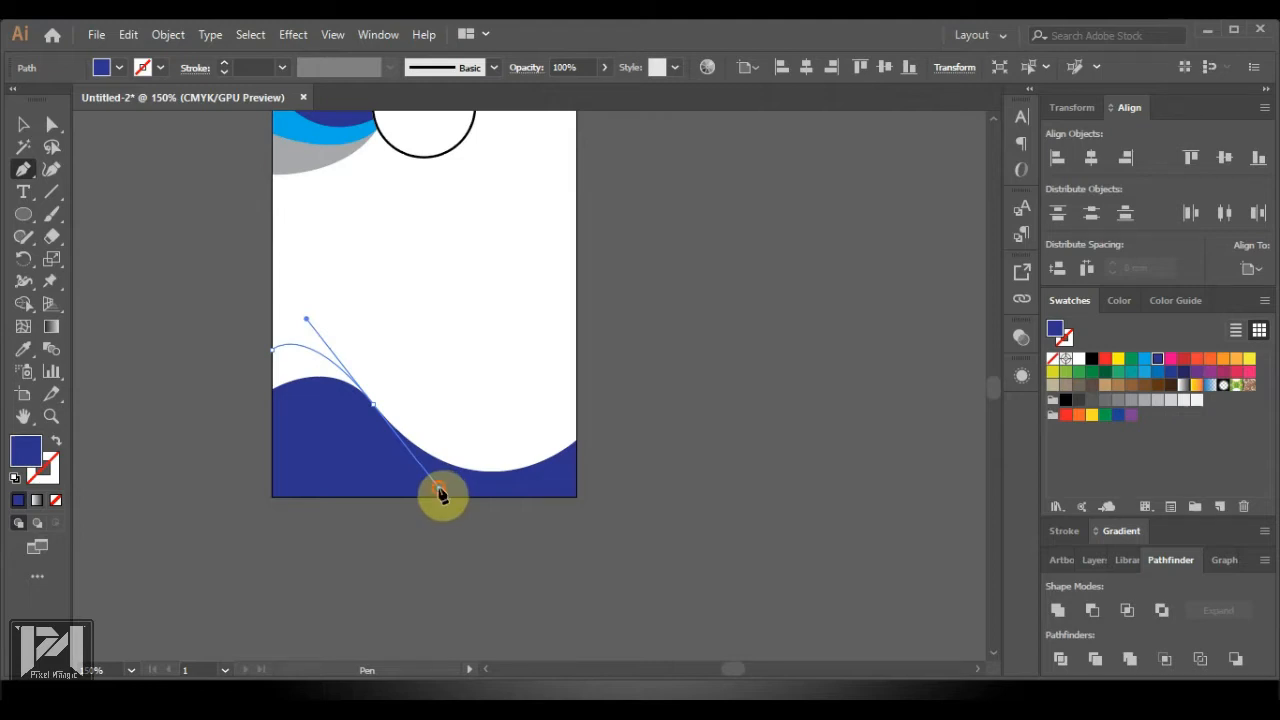
{"action": "left_click", "coordinate": [441, 494]}
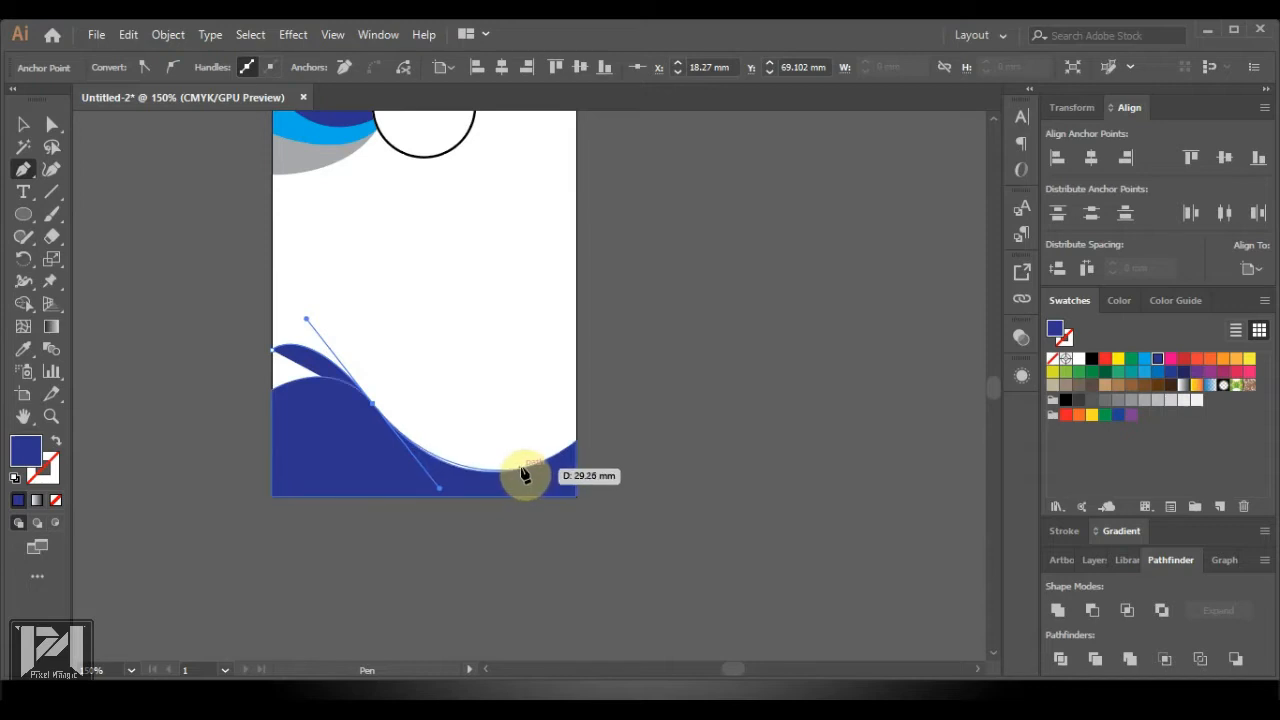
{"action": "left_click_drag", "start_coordinate": [578, 447], "coordinate": [632, 400]}
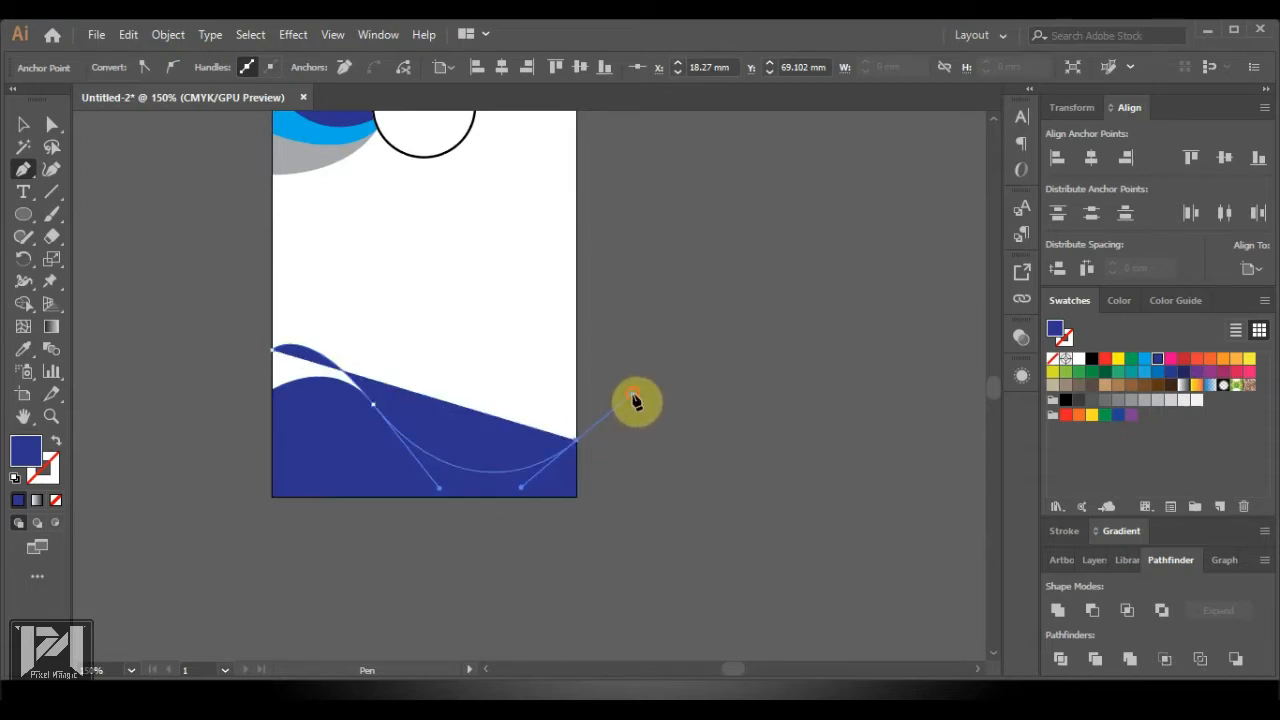
{"action": "left_click", "coordinate": [577, 443]}
{"action": "left_click", "coordinate": [577, 394]}
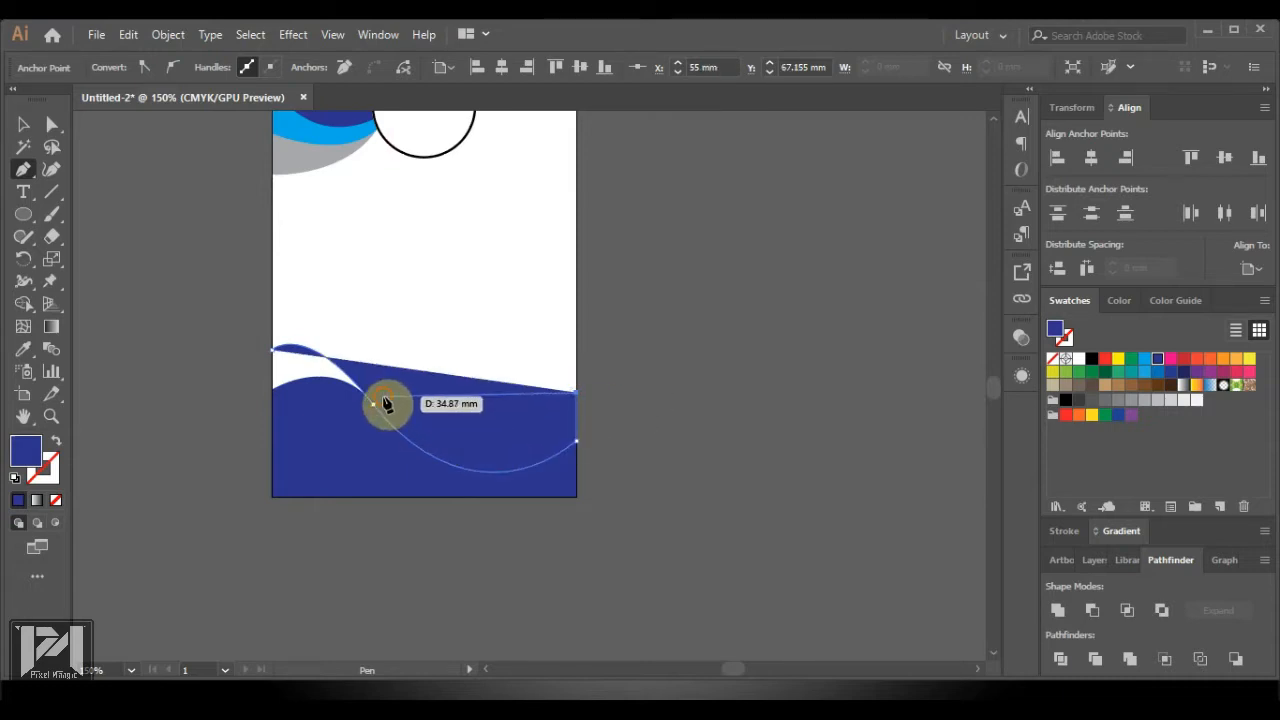
{"action": "left_click_drag", "start_coordinate": [384, 399], "coordinate": [208, 259]}
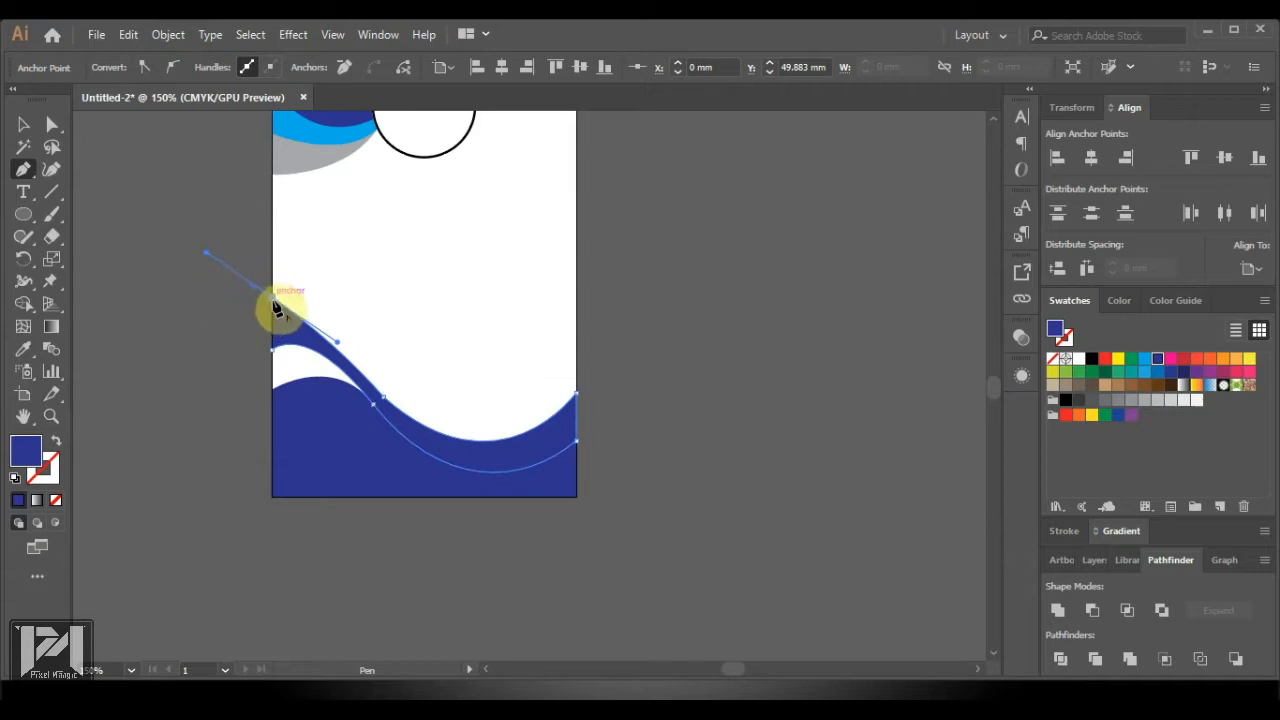
{"action": "left_click_drag", "start_coordinate": [275, 304], "coordinate": [272, 357]}
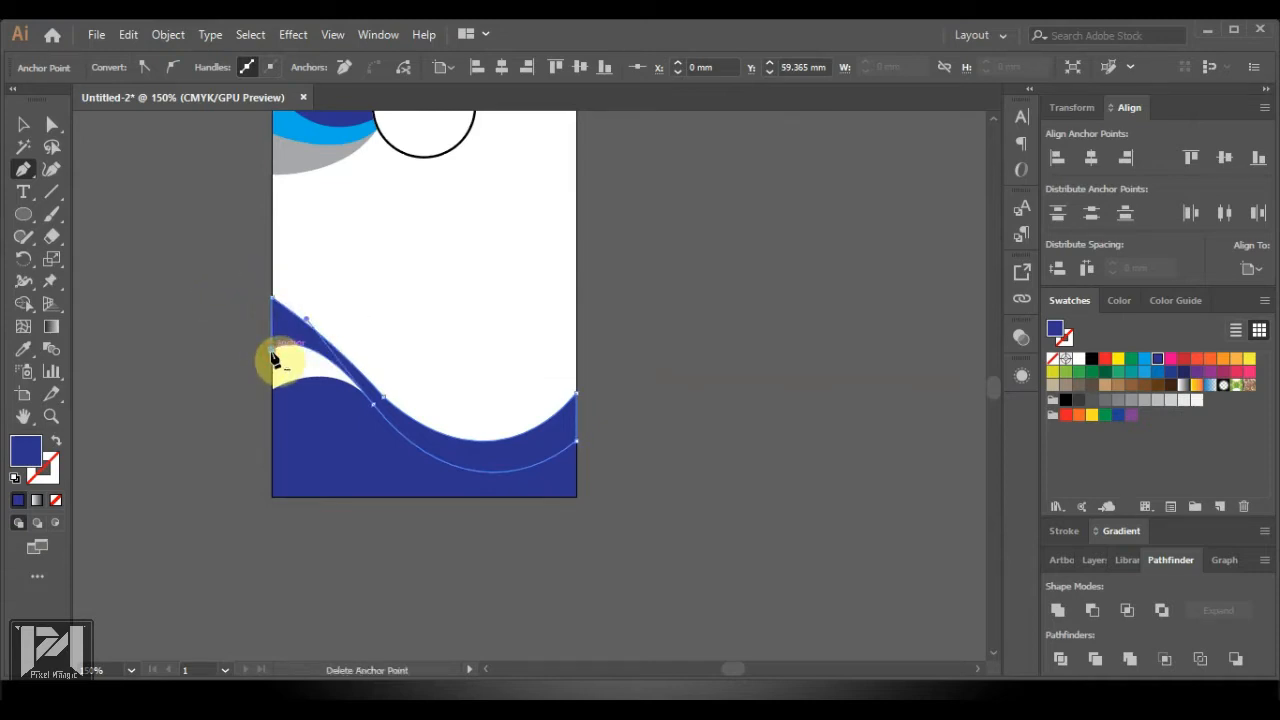
{"action": "left_click", "coordinate": [22, 125]}
{"action": "left_click", "coordinate": [730, 435]}
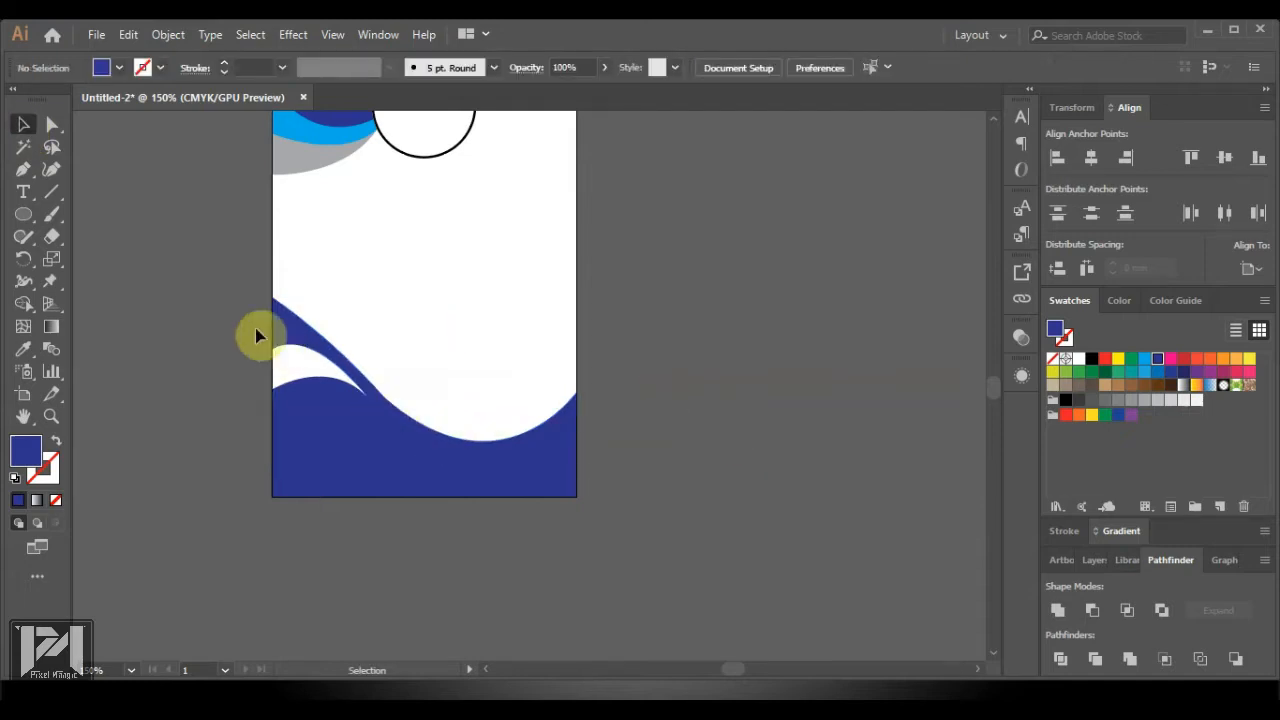
Select the new wave and inspect one of its anchor points with Direct Selection
{"action": "scroll", "coordinate": [236, 320], "scroll_direction": "up", "scroll_amount": 1}
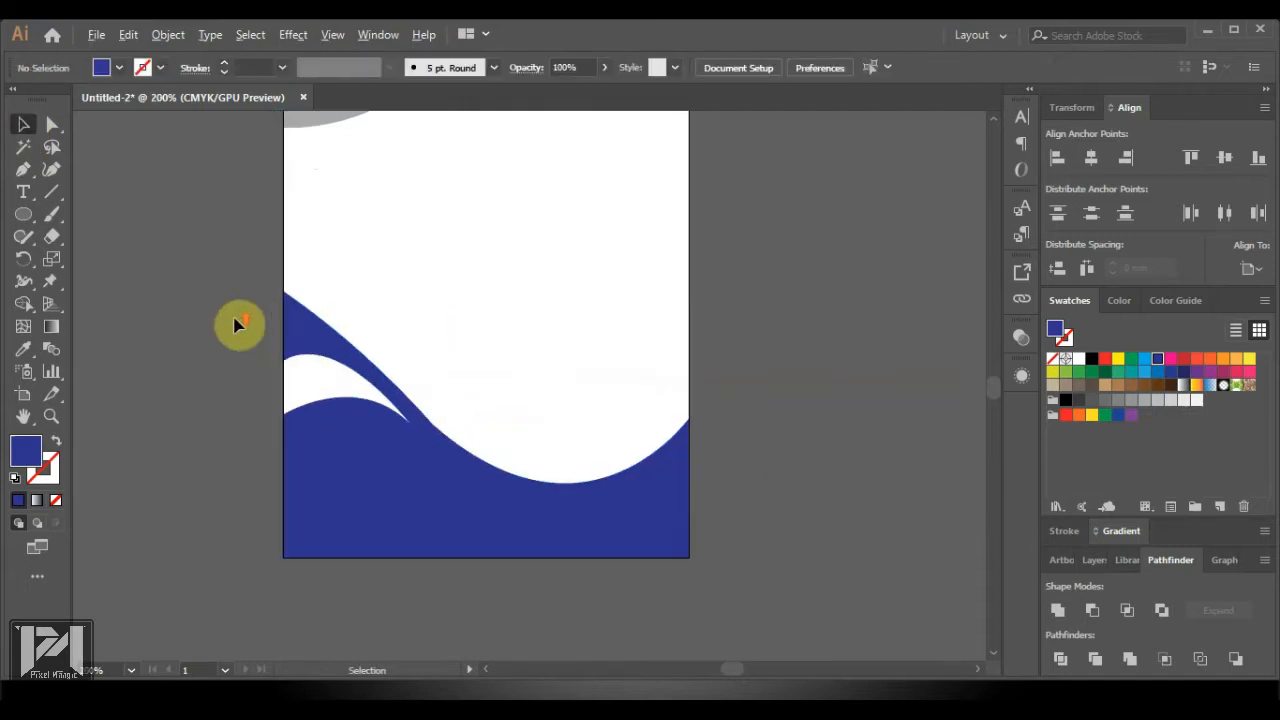
{"action": "left_click", "coordinate": [330, 342]}
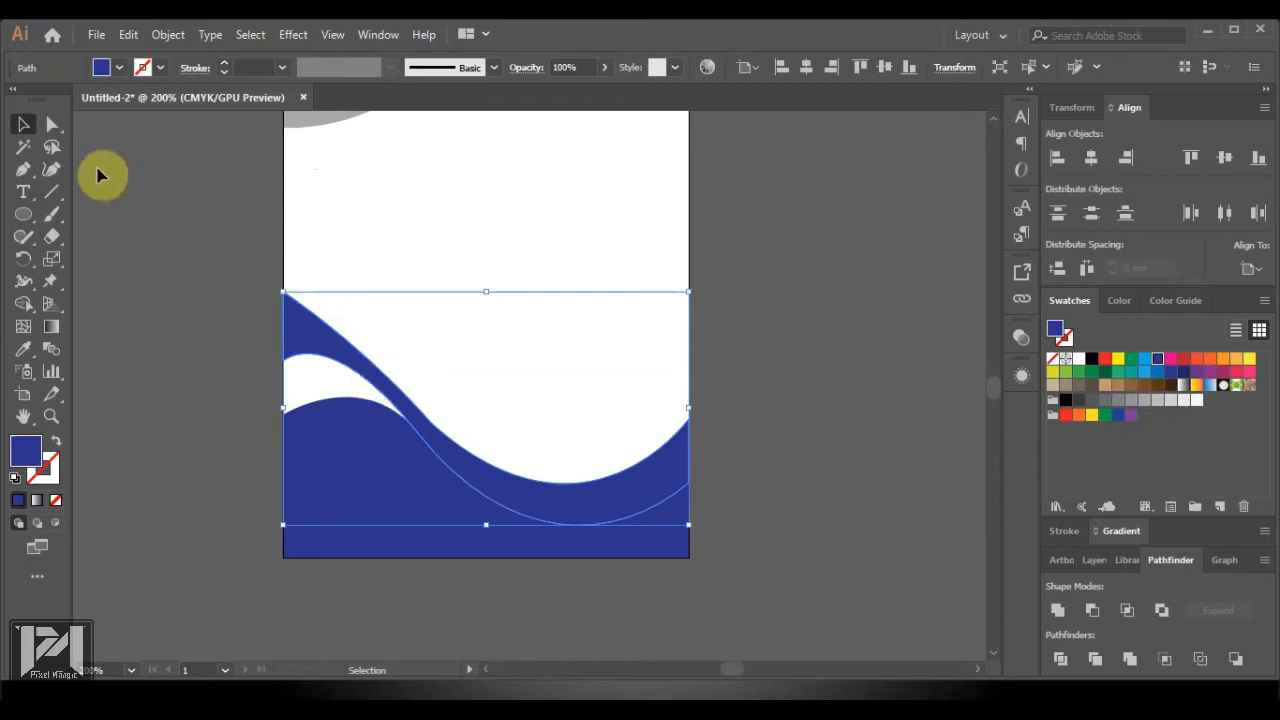
{"action": "left_click", "coordinate": [52, 124]}
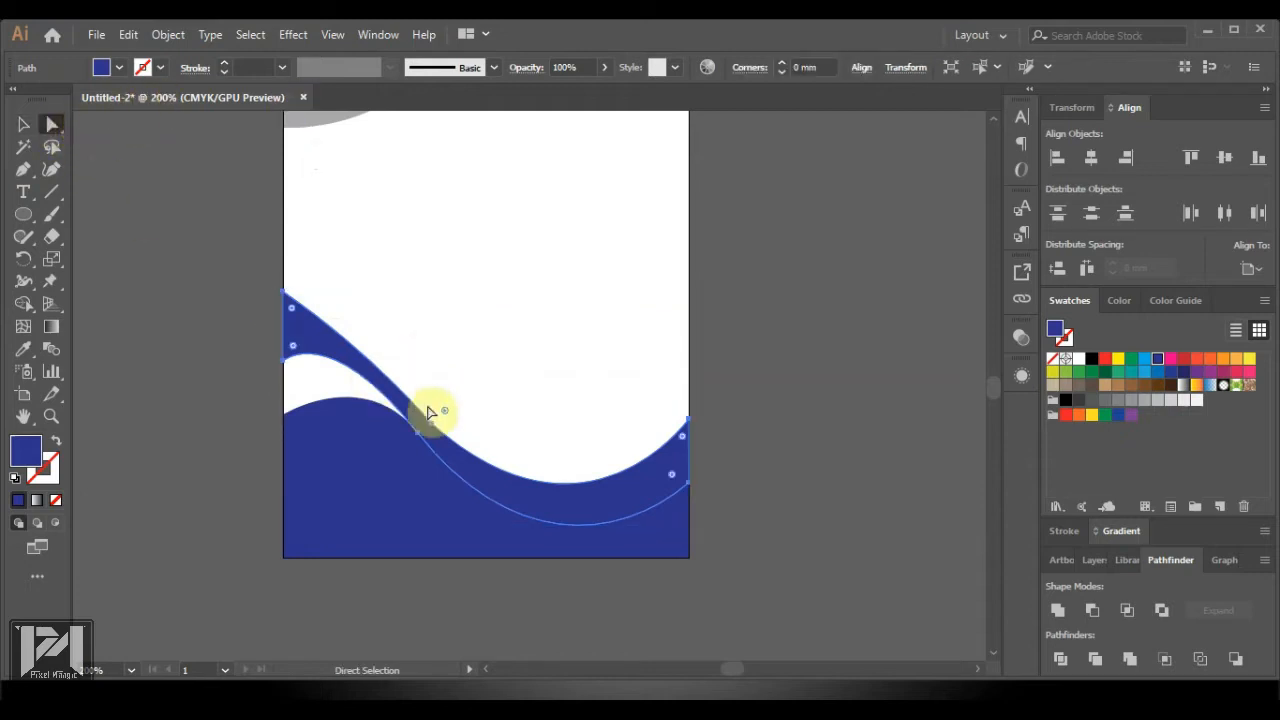
{"action": "left_click", "coordinate": [433, 424]}
{"action": "scroll", "coordinate": [418, 367], "scroll_direction": "down", "scroll_amount": 4}
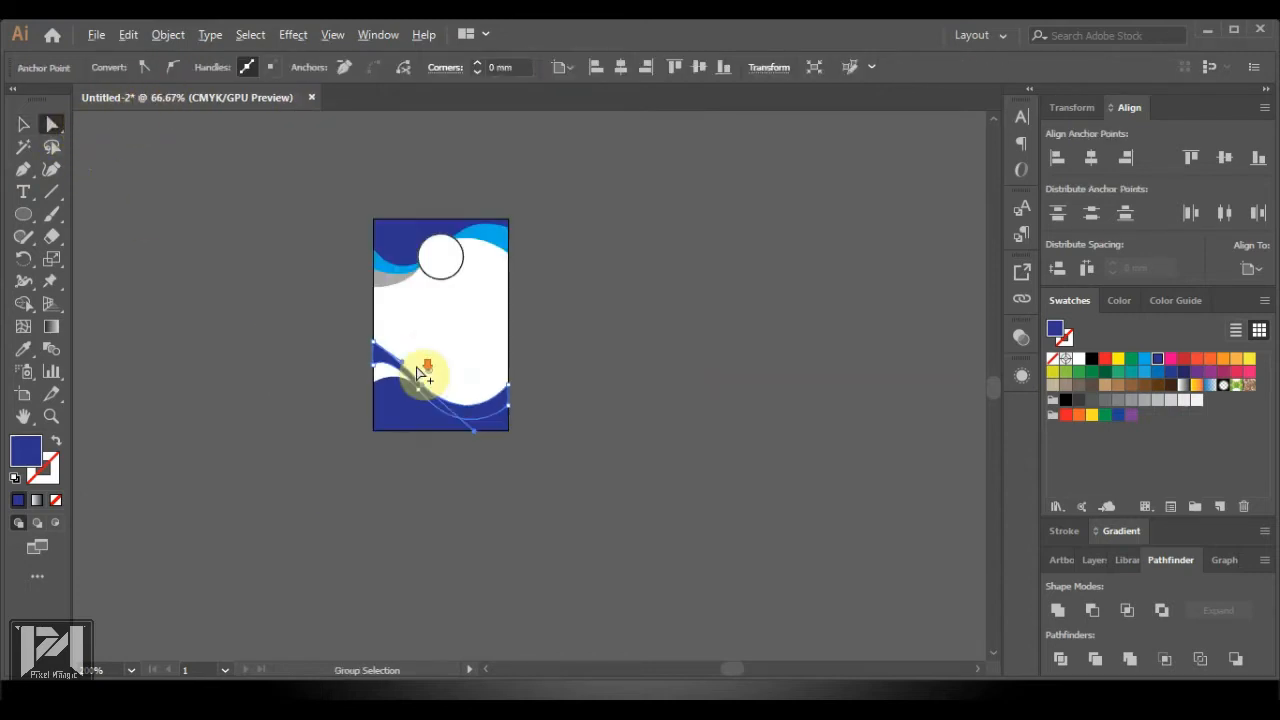
{"action": "left_click", "coordinate": [592, 367]}
{"action": "scroll", "coordinate": [334, 371], "scroll_direction": "up", "scroll_amount": 3}
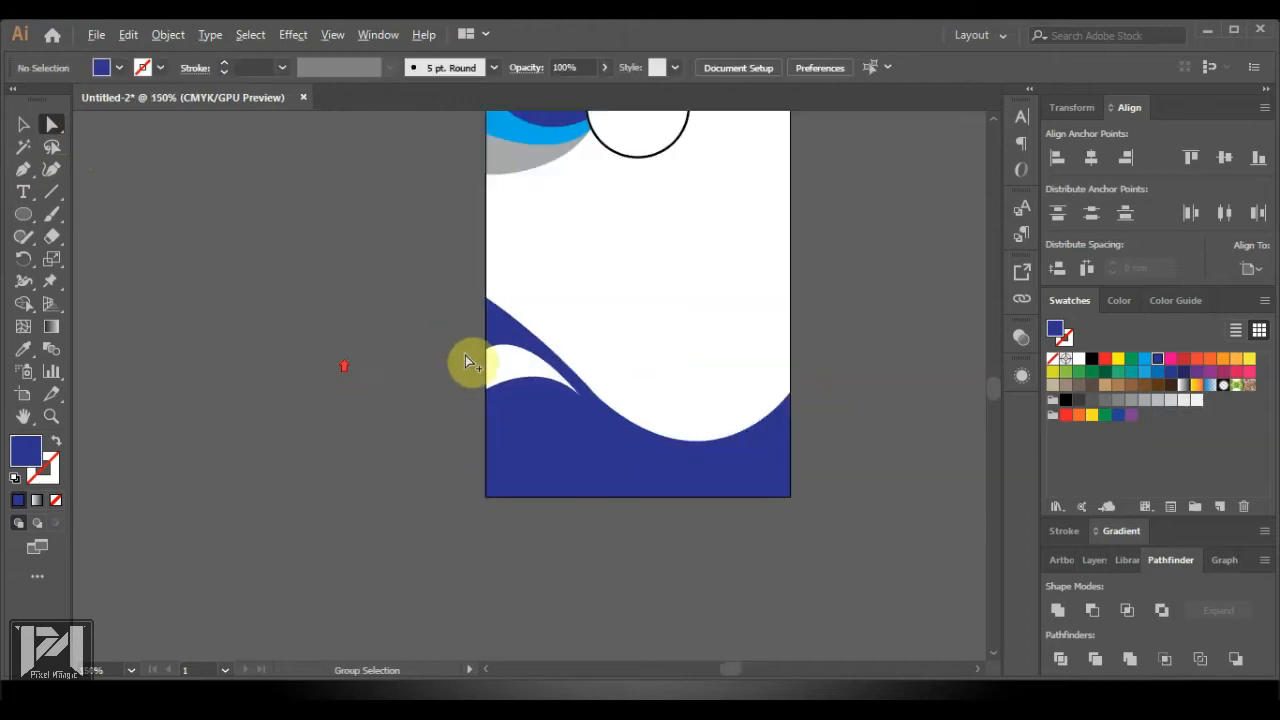
Fill the lower wave band with the light-blue swatch and deselect it
{"action": "left_click", "coordinate": [494, 343]}
{"action": "left_click", "coordinate": [1144, 358]}
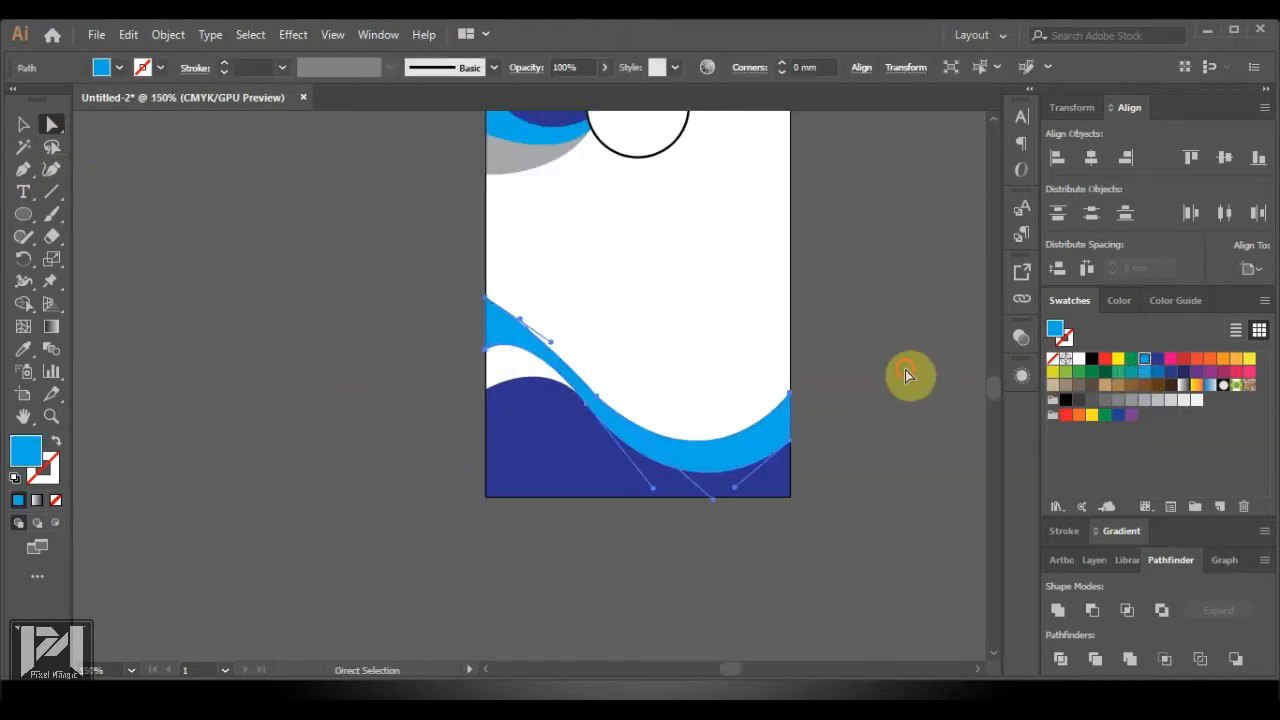
{"action": "left_click", "coordinate": [905, 372]}
{"action": "scroll", "coordinate": [619, 407], "scroll_direction": "down", "scroll_amount": 3}
{"action": "scroll", "coordinate": [757, 391], "scroll_direction": "up", "scroll_amount": 2}
{"action": "scroll", "coordinate": [451, 380], "scroll_direction": "up", "scroll_amount": 1}
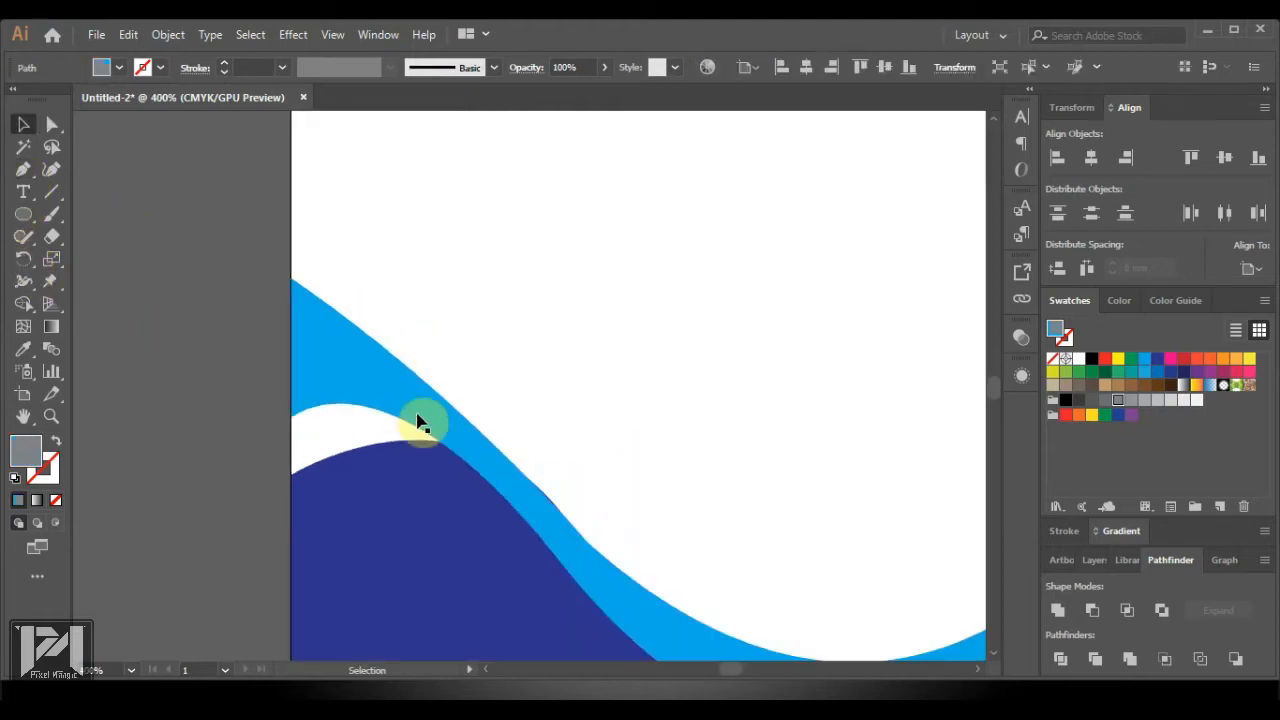
Nudge the navy base shape's left-edge anchor upward with Shift+Up, then deselect it
{"action": "left_click", "coordinate": [418, 421]}
{"action": "scroll", "coordinate": [466, 434], "scroll_direction": "down", "scroll_amount": 3}
{"action": "left_click", "coordinate": [437, 457]}
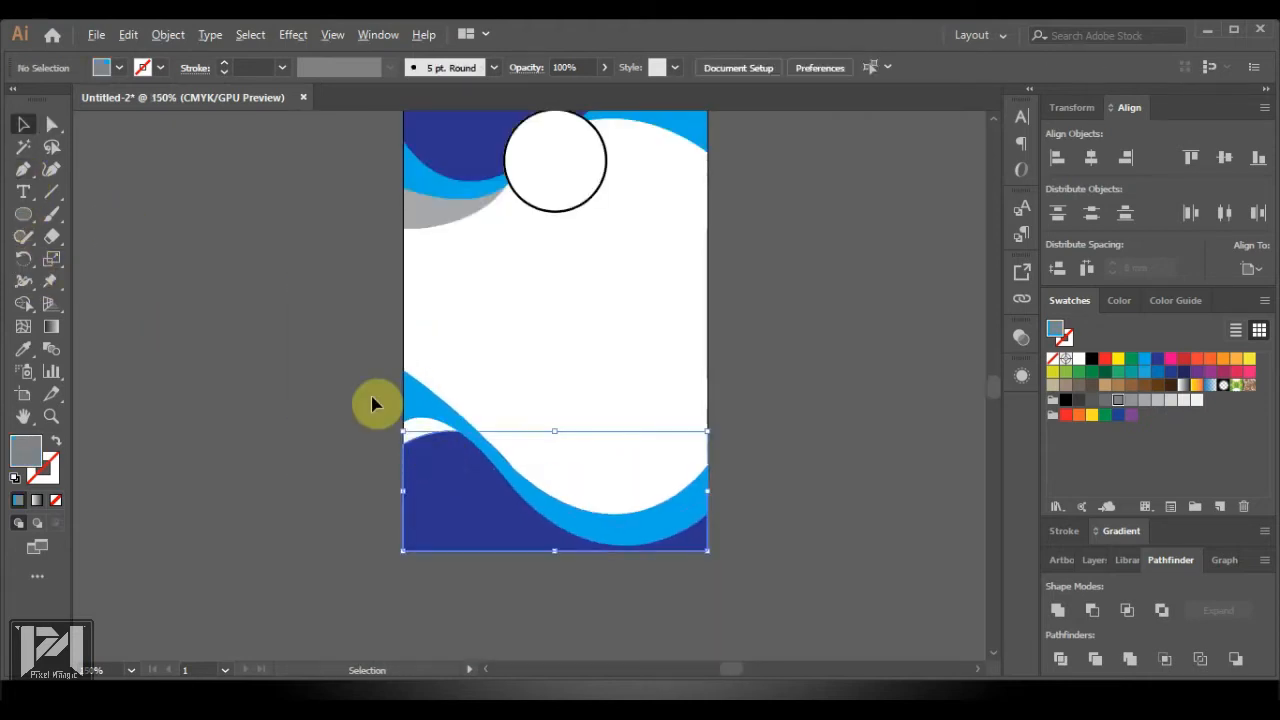
{"action": "scroll", "coordinate": [376, 391], "scroll_direction": "up", "scroll_amount": 2}
{"action": "left_click", "coordinate": [52, 124]}
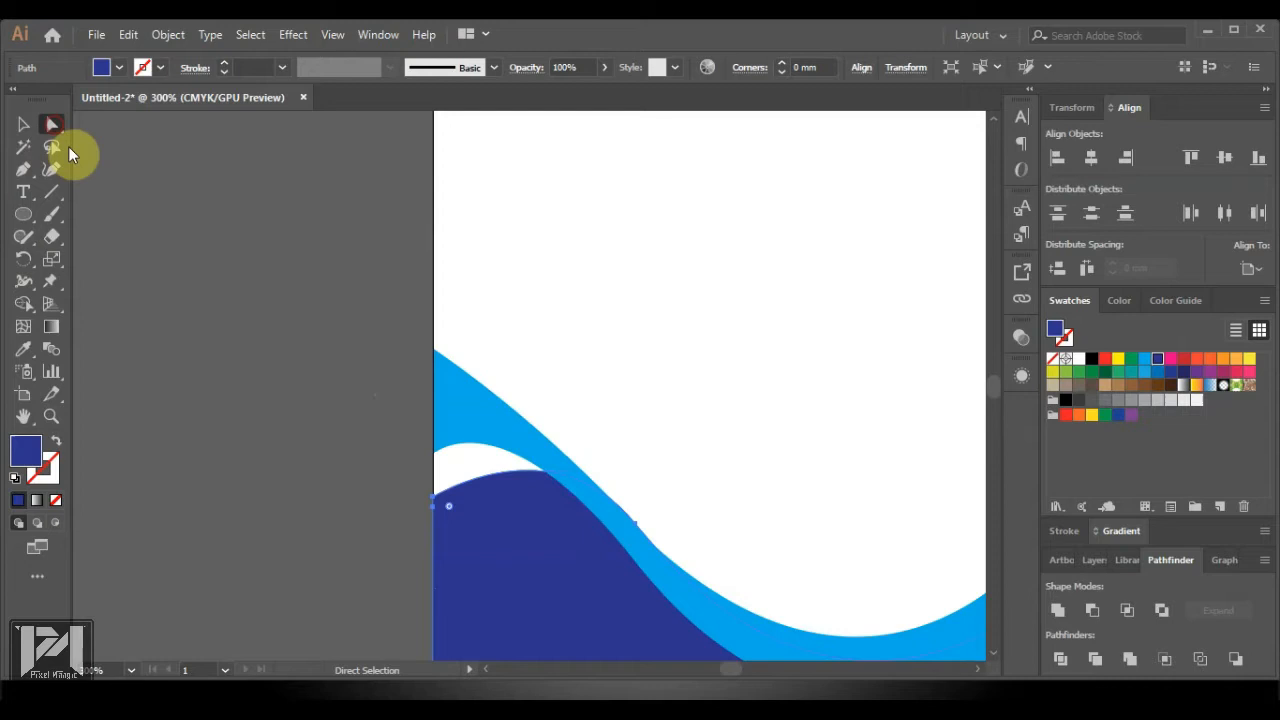
{"action": "left_click", "coordinate": [440, 502]}
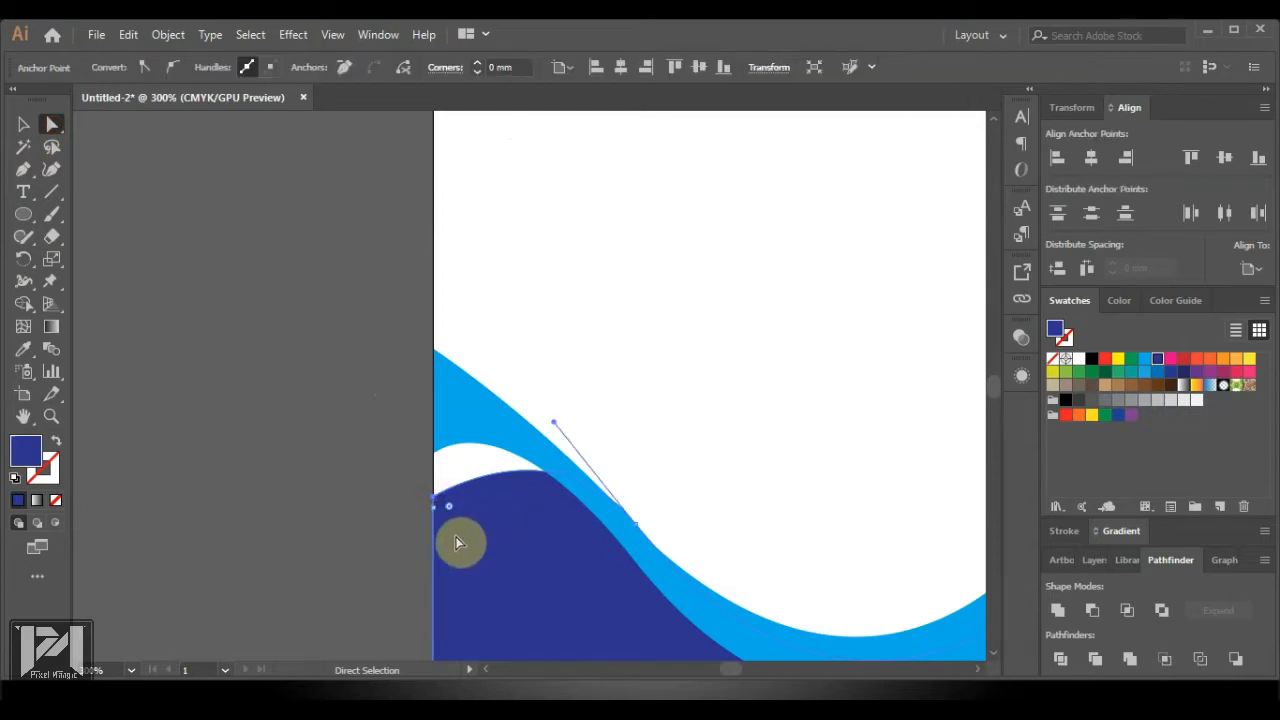
{"action": "key", "text": "shift+Up"}
{"action": "key", "text": "shift+Up"}
{"action": "key", "text": "shift+Up"}
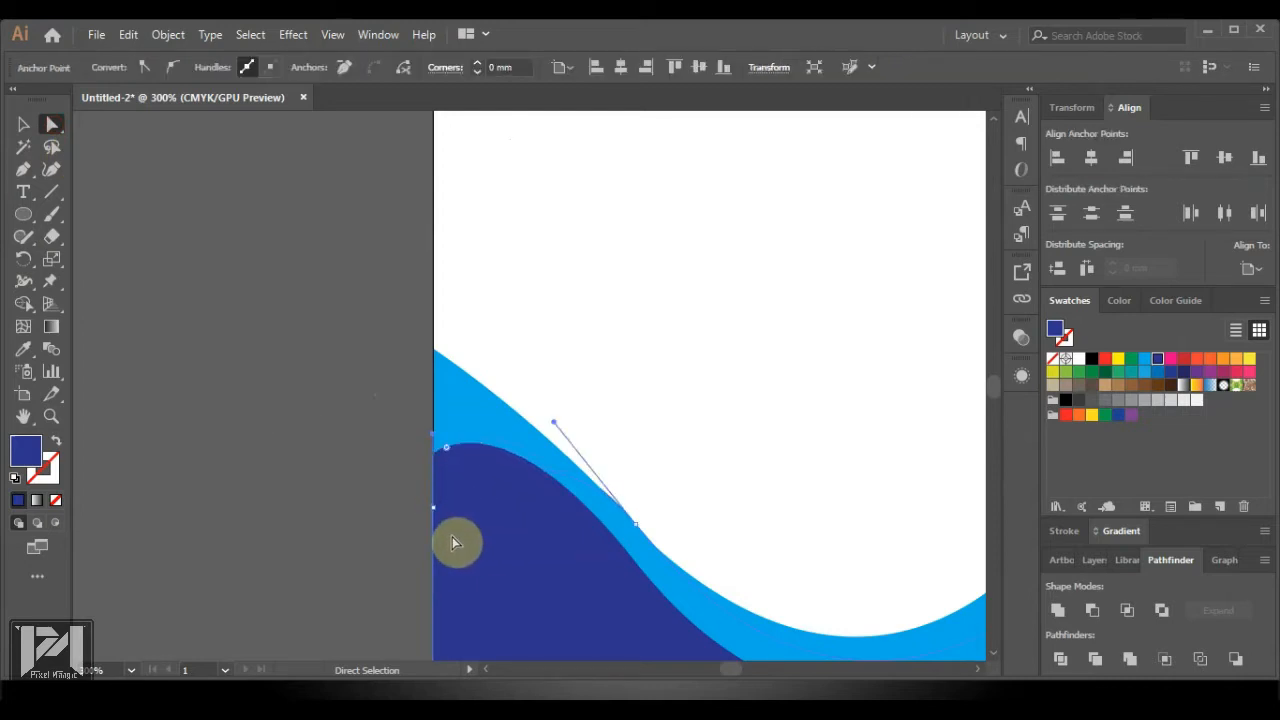
{"action": "left_click", "coordinate": [24, 126]}
{"action": "left_click", "coordinate": [254, 223]}
{"action": "left_click", "coordinate": [308, 365]}
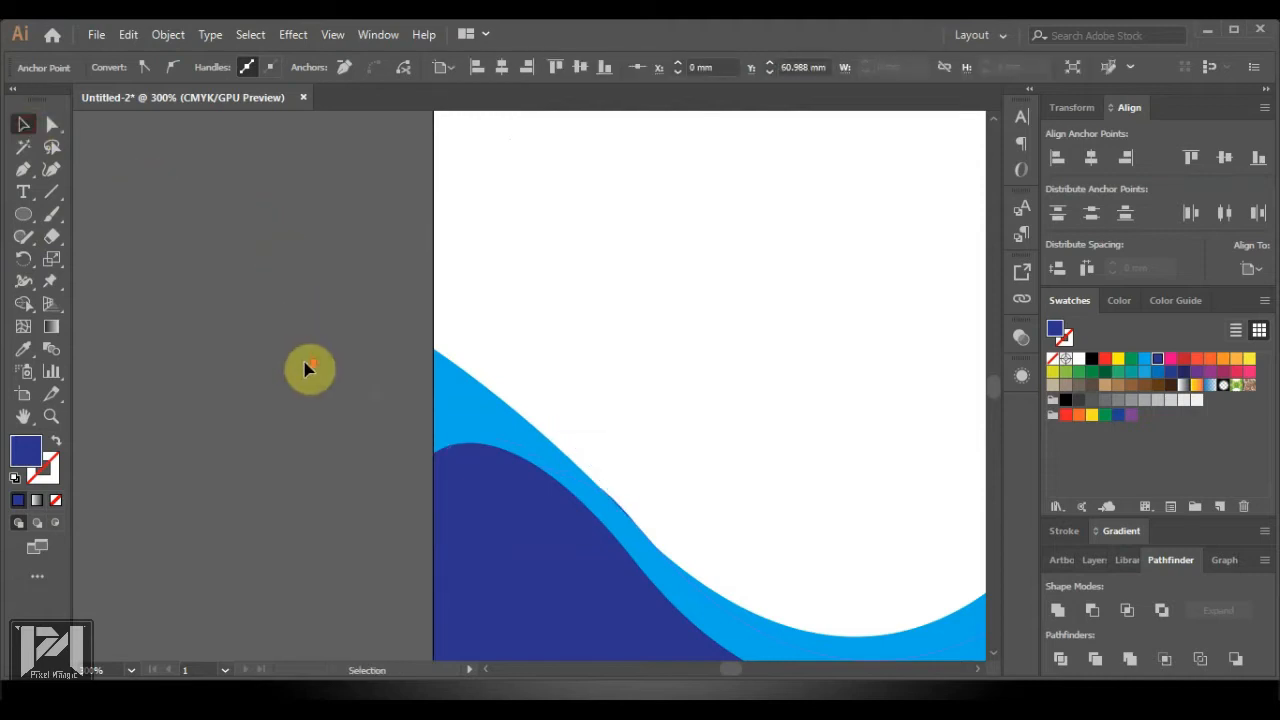
{"action": "scroll", "coordinate": [308, 368], "scroll_direction": "down", "scroll_amount": 2}
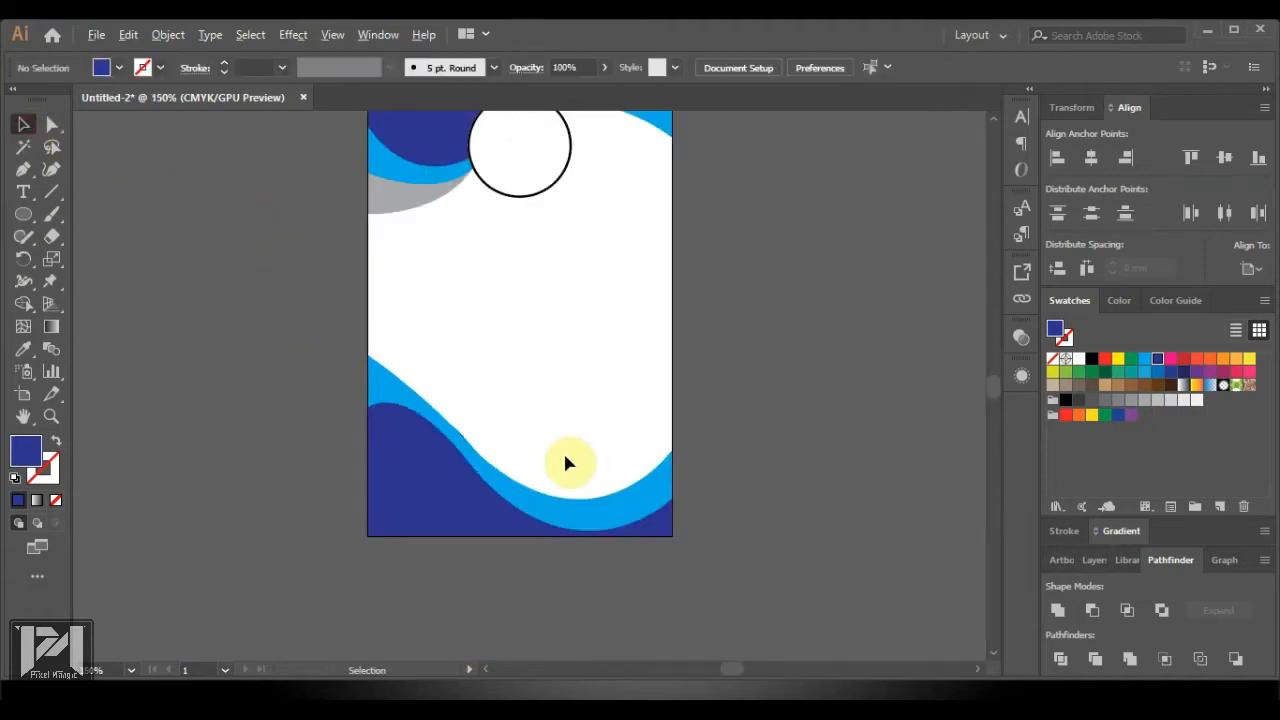
Pull the light-blue wave's middle anchor up-left, then delete that middle point
{"action": "left_click", "coordinate": [517, 500]}
{"action": "left_click", "coordinate": [52, 124]}
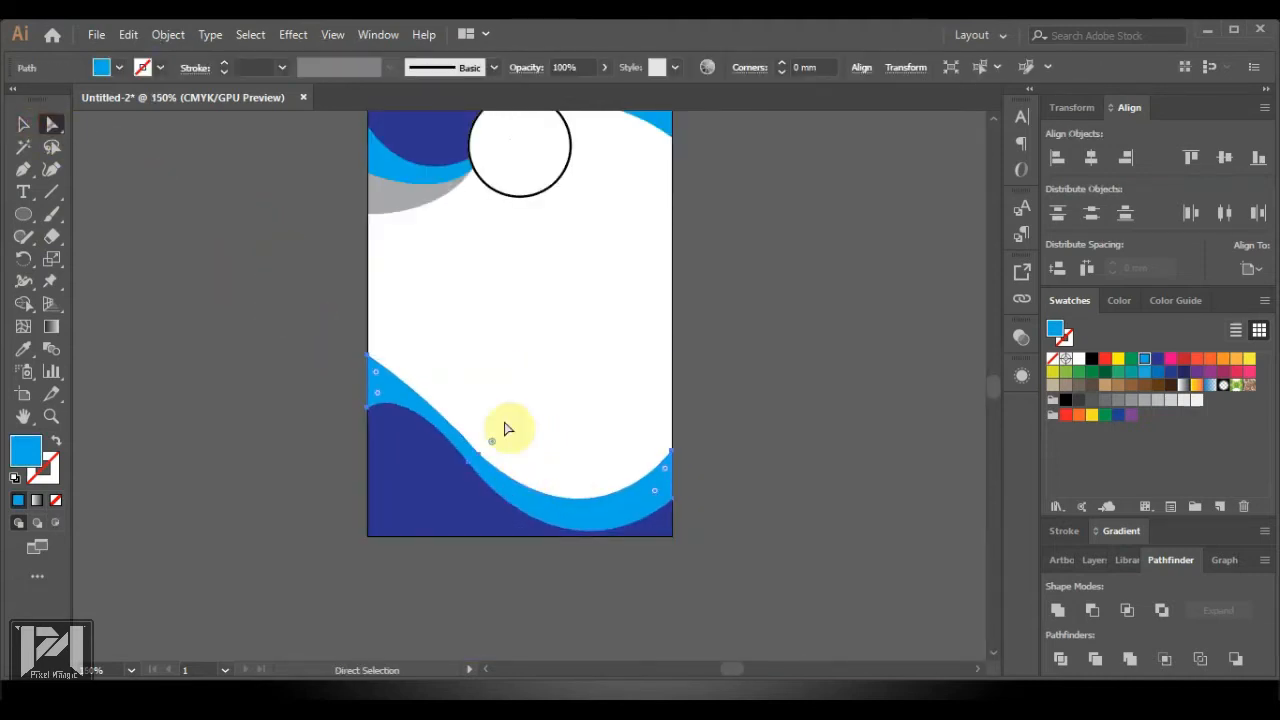
{"action": "scroll", "coordinate": [507, 438], "scroll_direction": "up", "scroll_amount": 1}
{"action": "left_click_drag", "start_coordinate": [472, 463], "coordinate": [417, 346]}
{"action": "scroll", "coordinate": [426, 362], "scroll_direction": "down", "scroll_amount": 1}
{"action": "left_click_drag", "start_coordinate": [404, 415], "coordinate": [405, 418]}
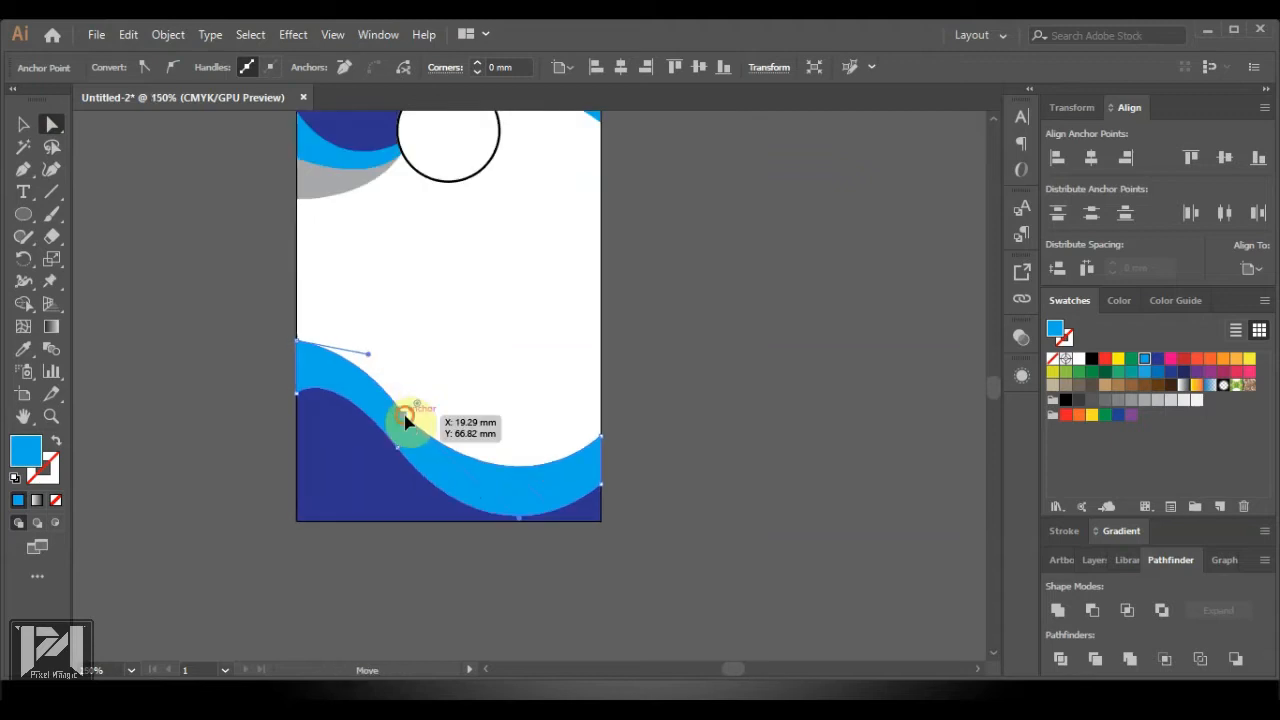
{"action": "key", "text": "Delete"}
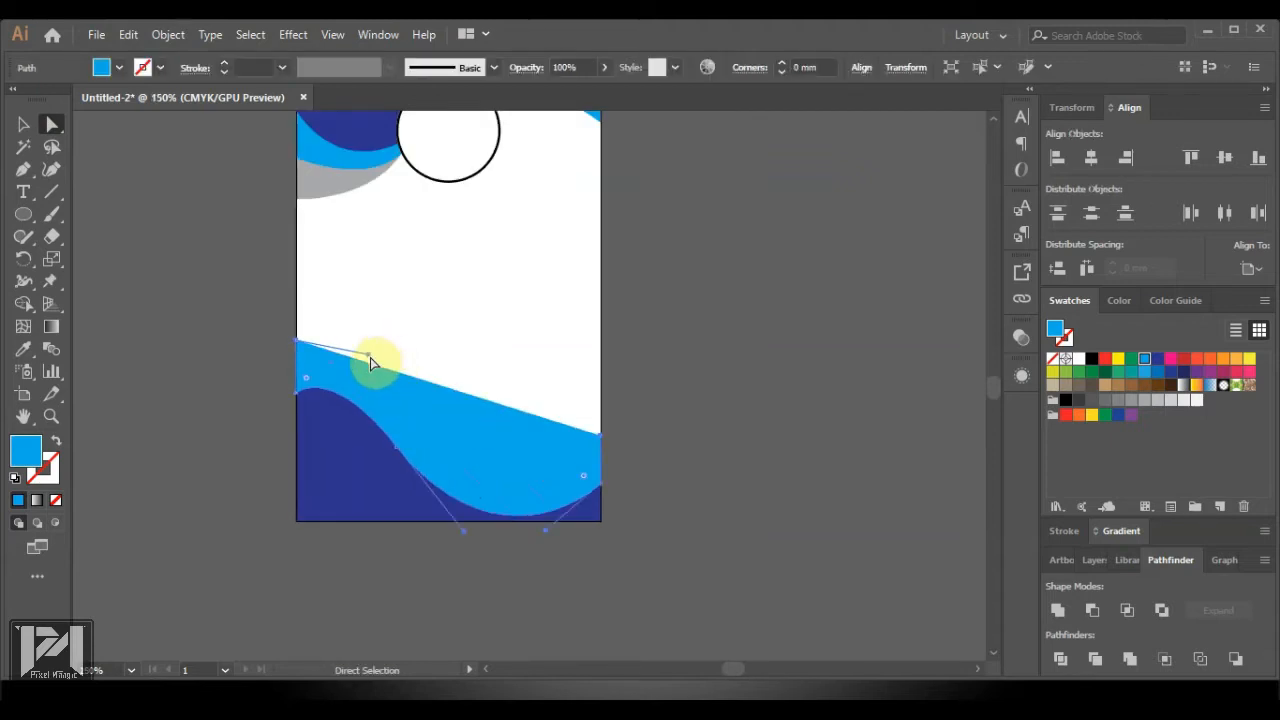
Rework the light-blue band's top-edge handles, undoing back to its earlier curved edge
{"action": "left_click_drag", "start_coordinate": [369, 356], "coordinate": [491, 485]}
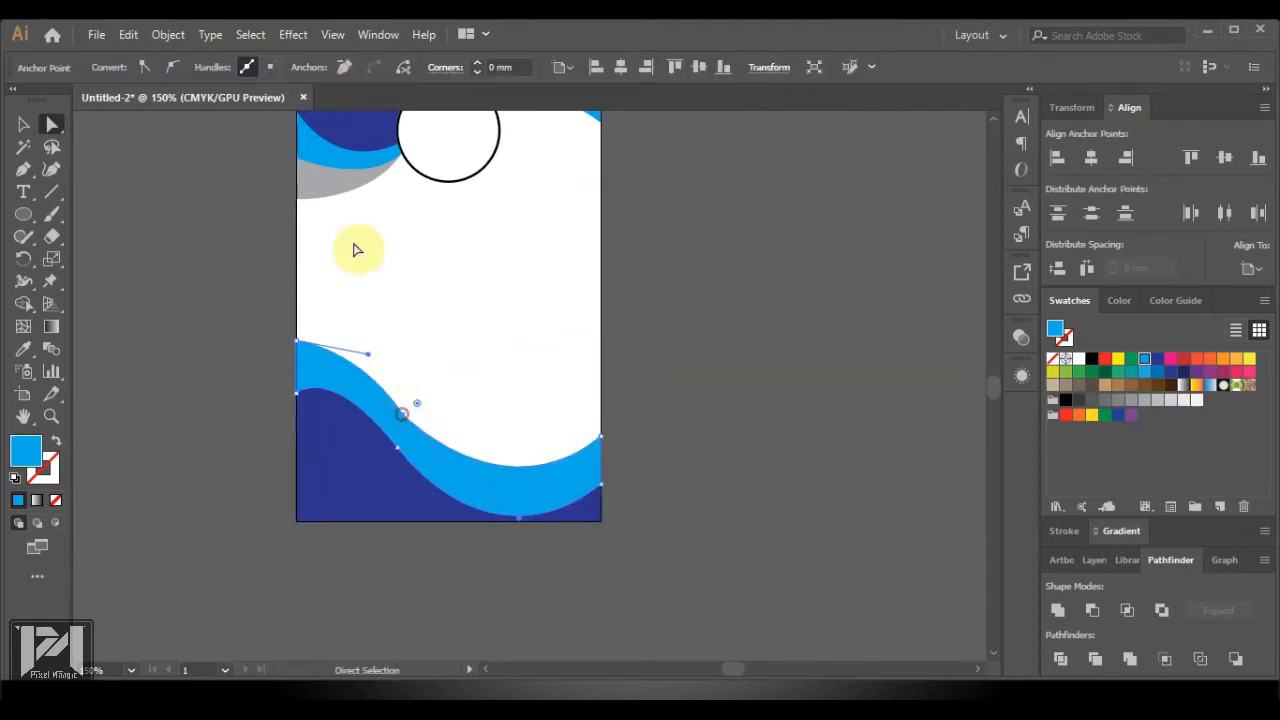
{"action": "left_click", "coordinate": [343, 67]}
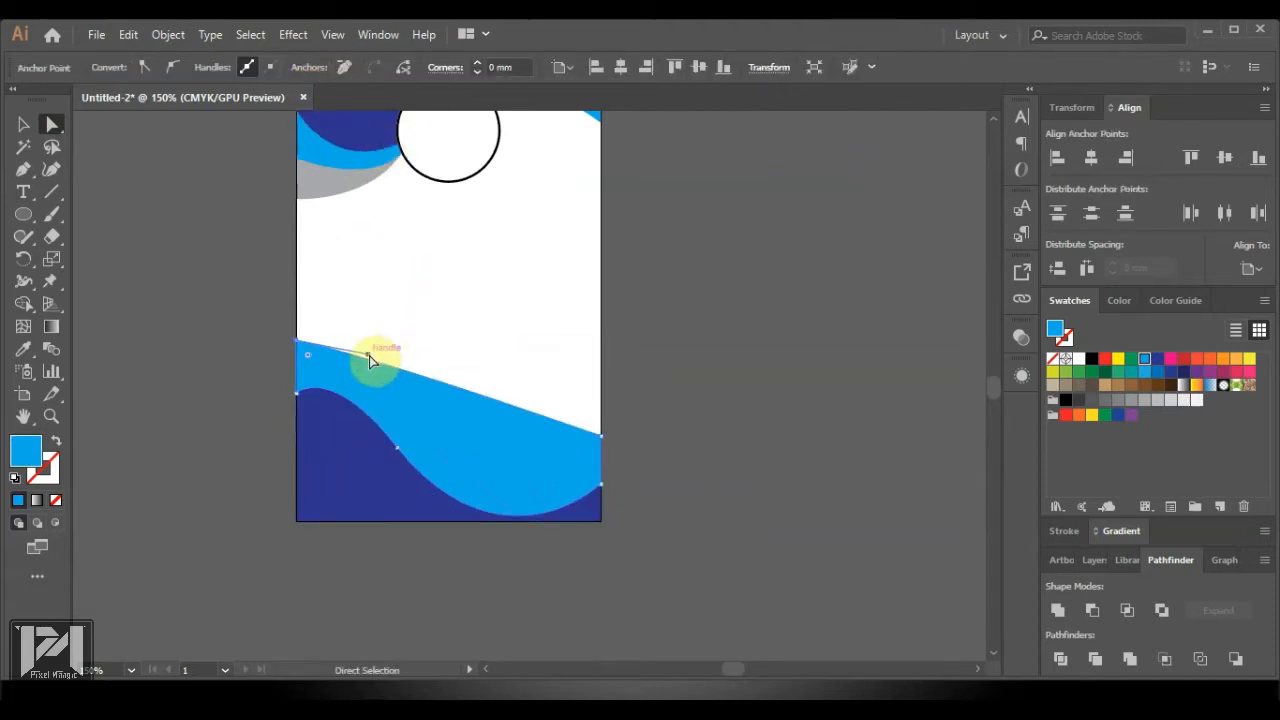
{"action": "left_click_drag", "start_coordinate": [369, 358], "coordinate": [454, 480]}
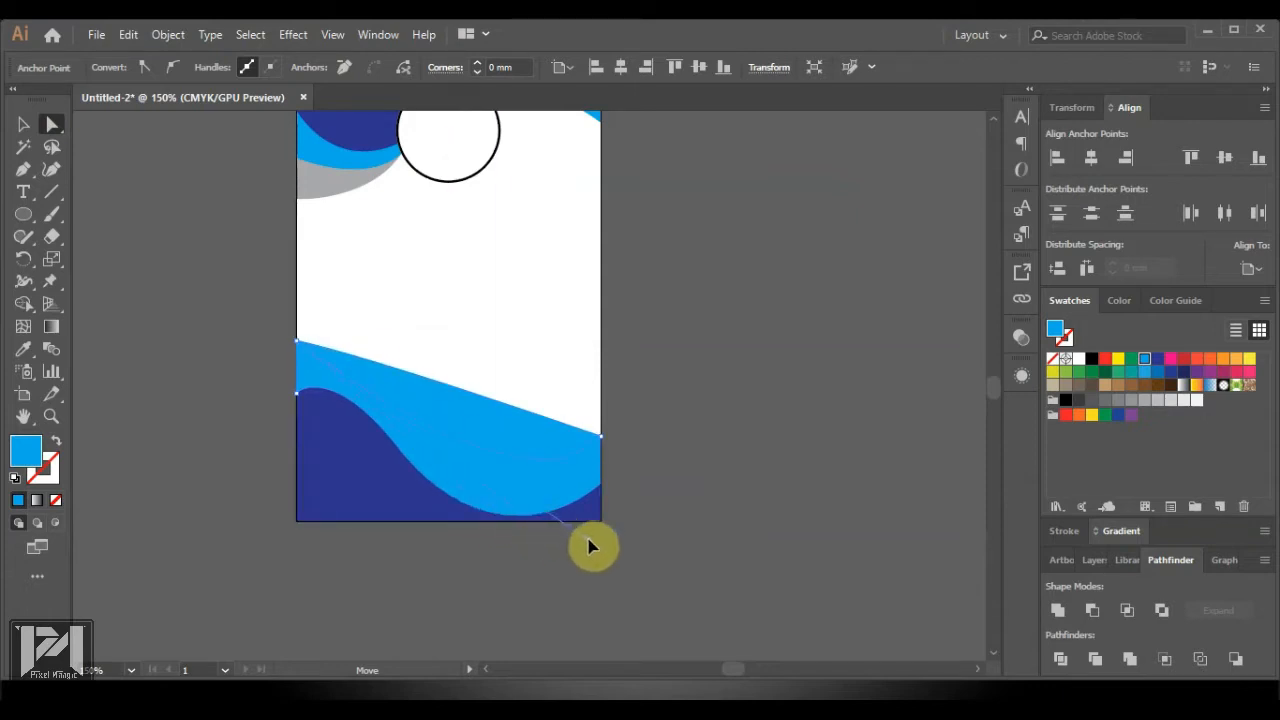
{"action": "left_click_drag", "start_coordinate": [588, 546], "coordinate": [546, 543]}
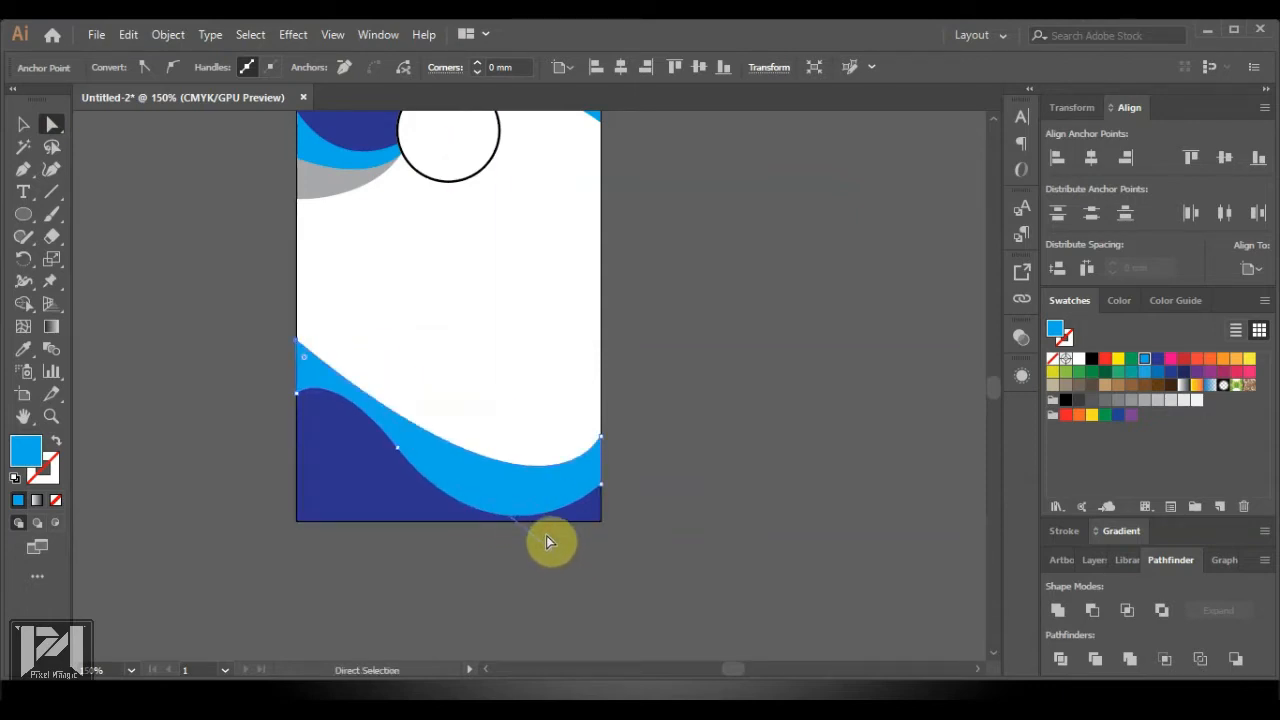
{"action": "left_click", "coordinate": [540, 505]}
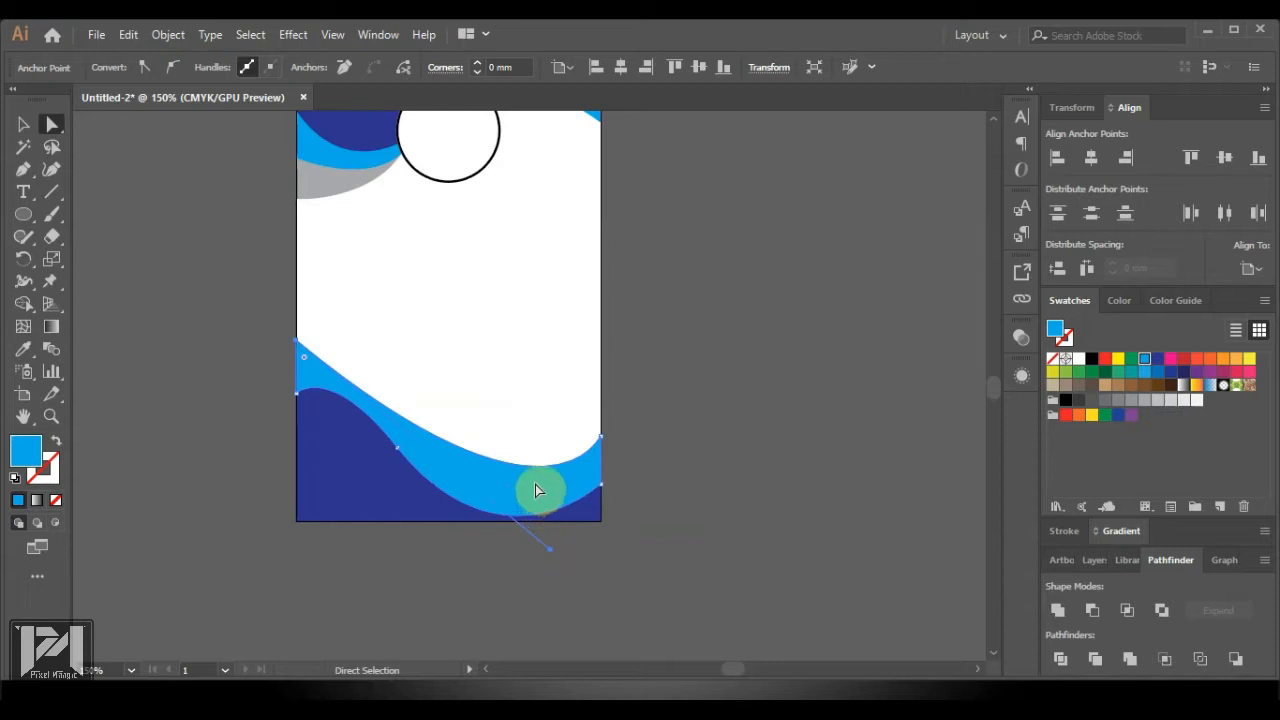
{"action": "left_click", "coordinate": [537, 474], "text": "ctrl"}
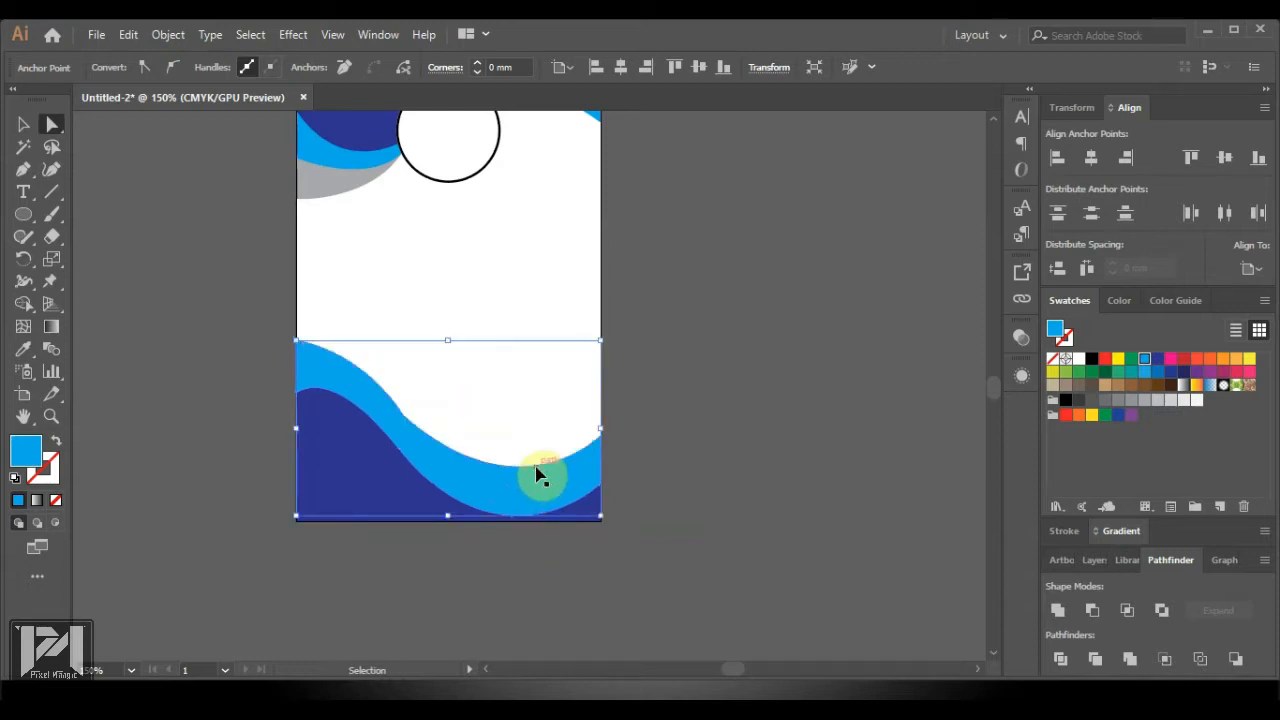
{"action": "key", "text": "ctrl+z"}
{"action": "left_click", "coordinate": [761, 503]}
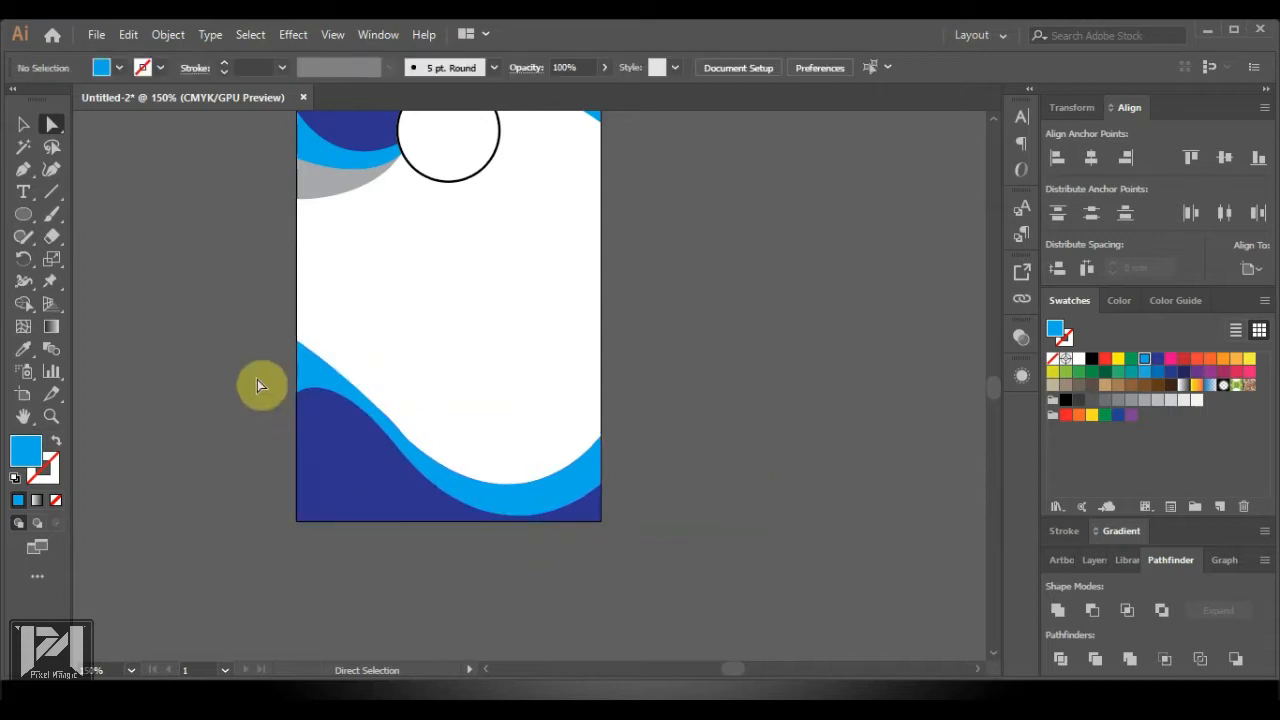
Bulge the light-blue wave's upper curve higher and reposition its right-edge anchor
{"action": "left_click", "coordinate": [298, 372]}
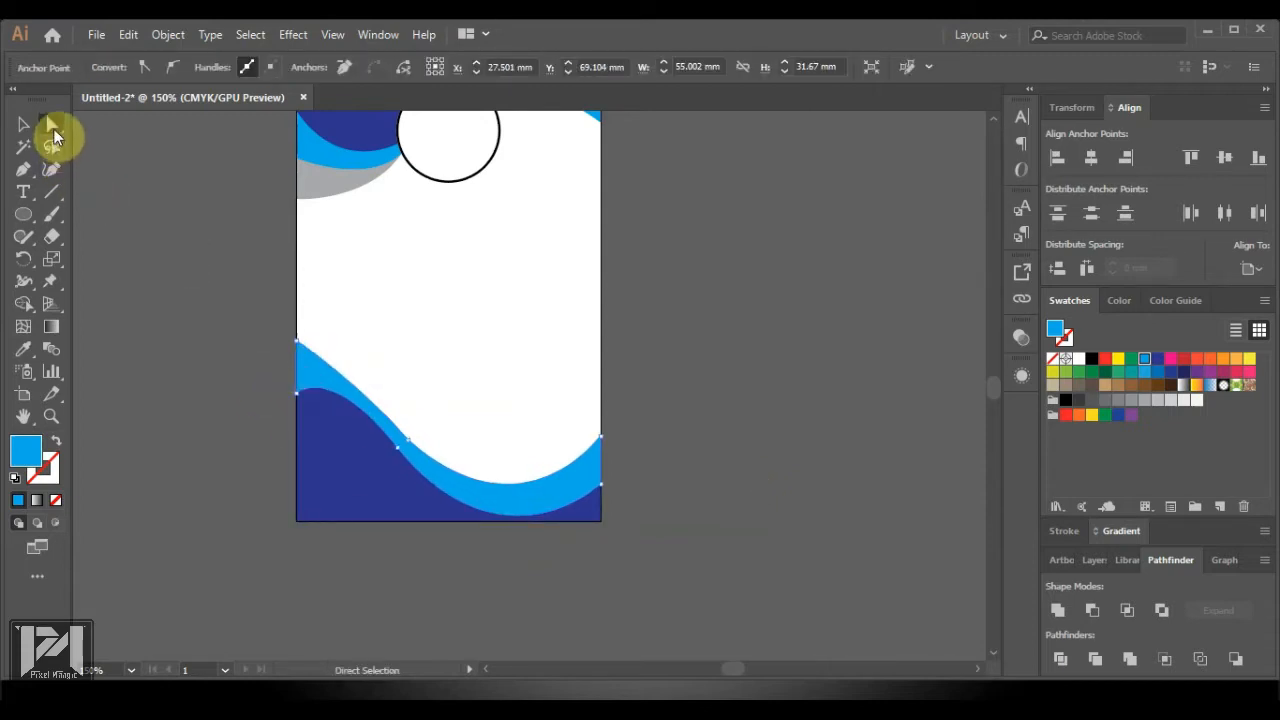
{"action": "left_click_drag", "start_coordinate": [421, 451], "coordinate": [381, 344]}
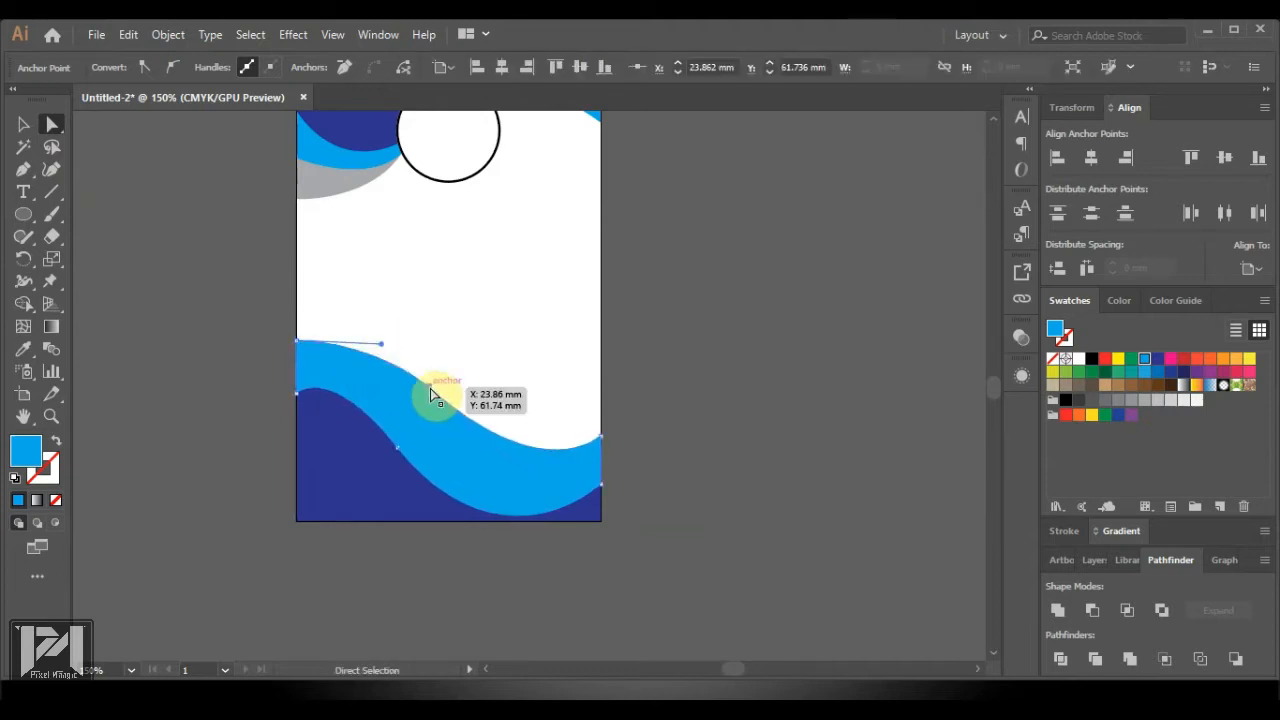
{"action": "left_click_drag", "start_coordinate": [430, 388], "coordinate": [406, 424]}
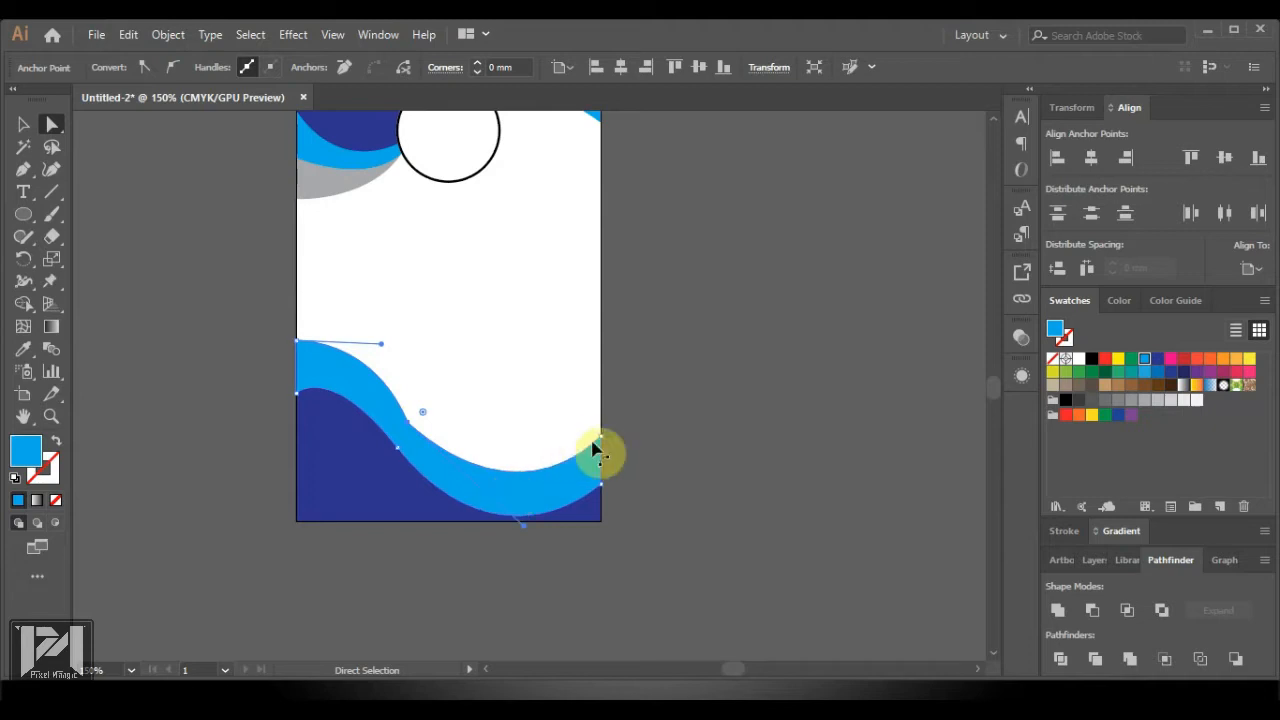
{"action": "left_click_drag", "start_coordinate": [601, 443], "coordinate": [601, 388]}
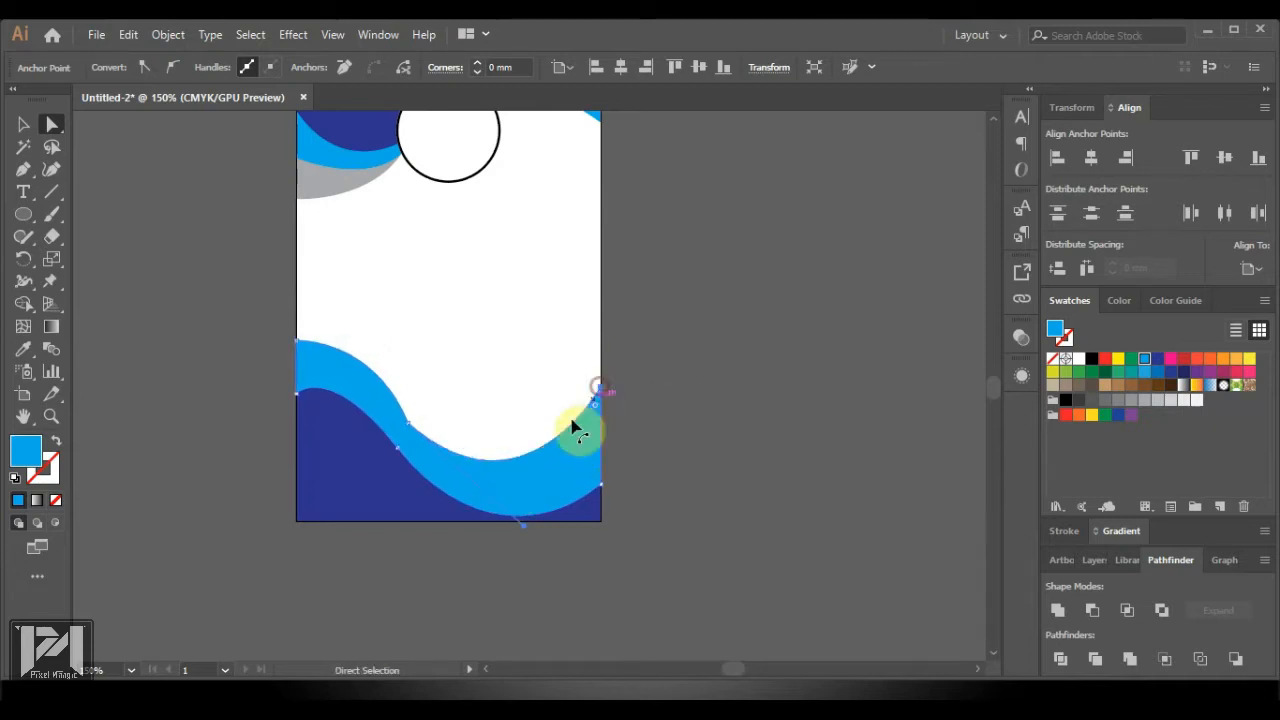
{"action": "left_click_drag", "start_coordinate": [524, 532], "coordinate": [447, 506]}
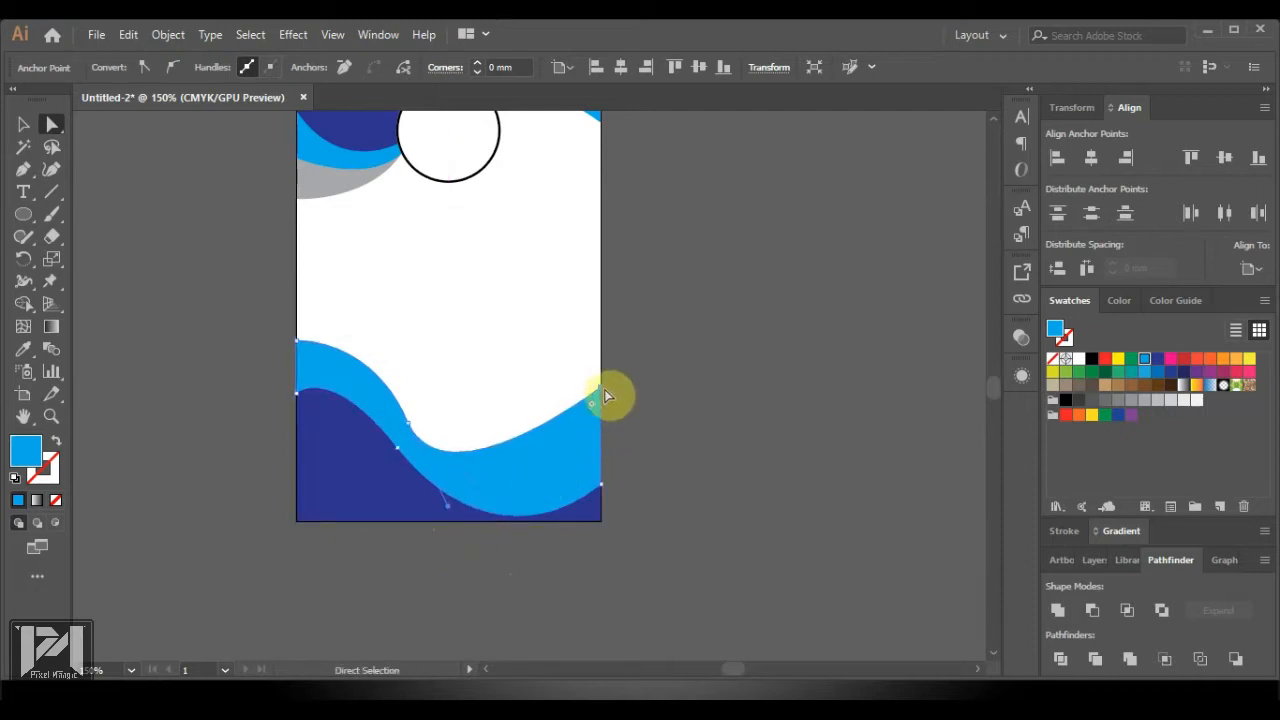
{"action": "left_click_drag", "start_coordinate": [601, 396], "coordinate": [603, 433]}
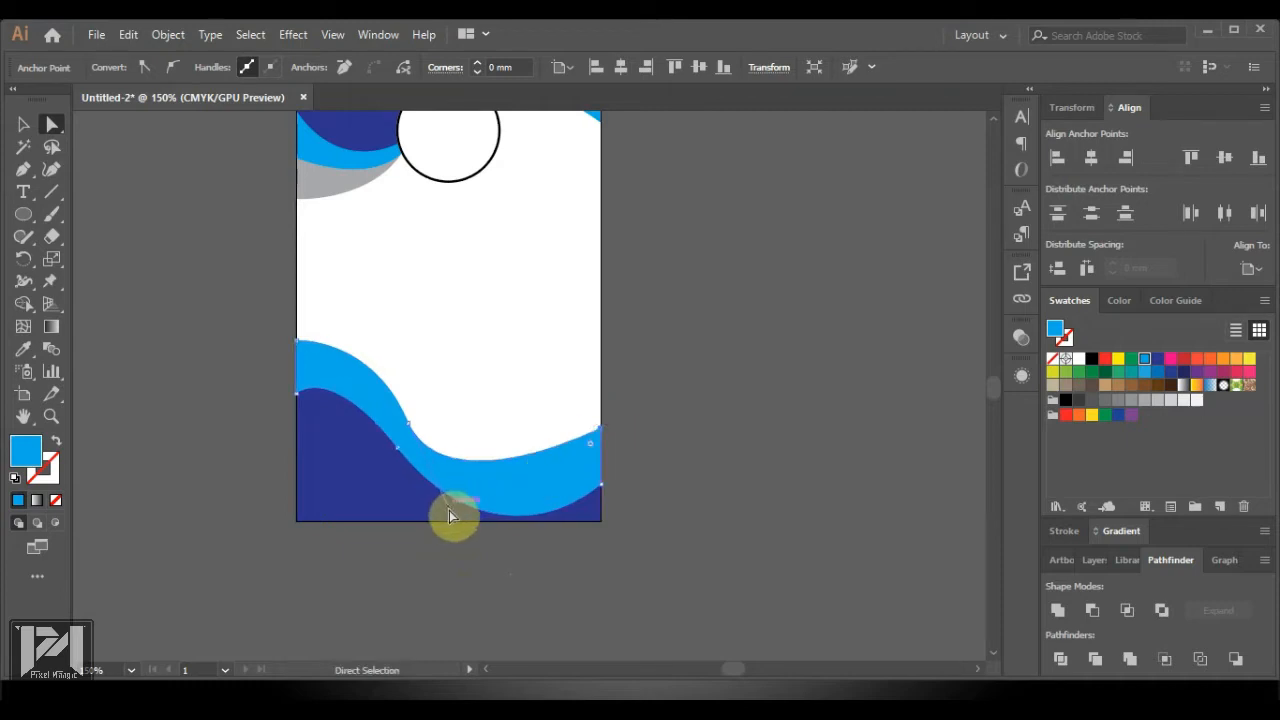
{"action": "left_click_drag", "start_coordinate": [449, 511], "coordinate": [493, 507]}
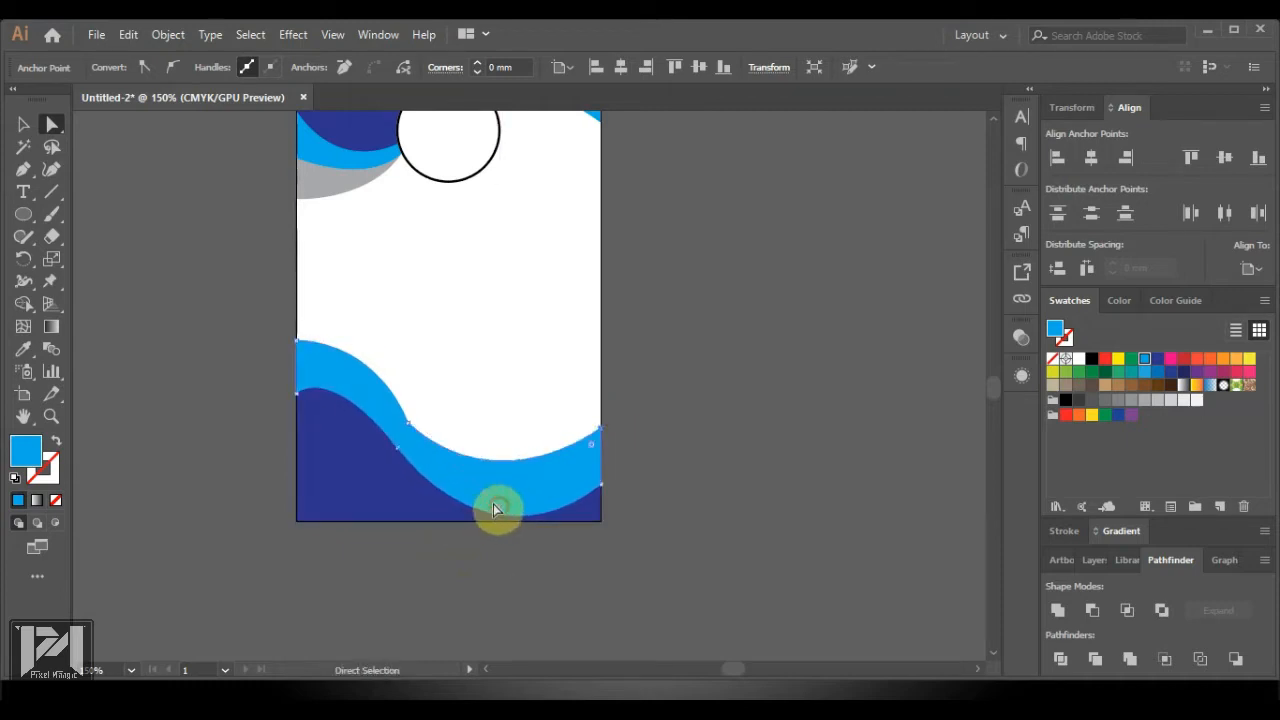
{"action": "left_click", "coordinate": [407, 425]}
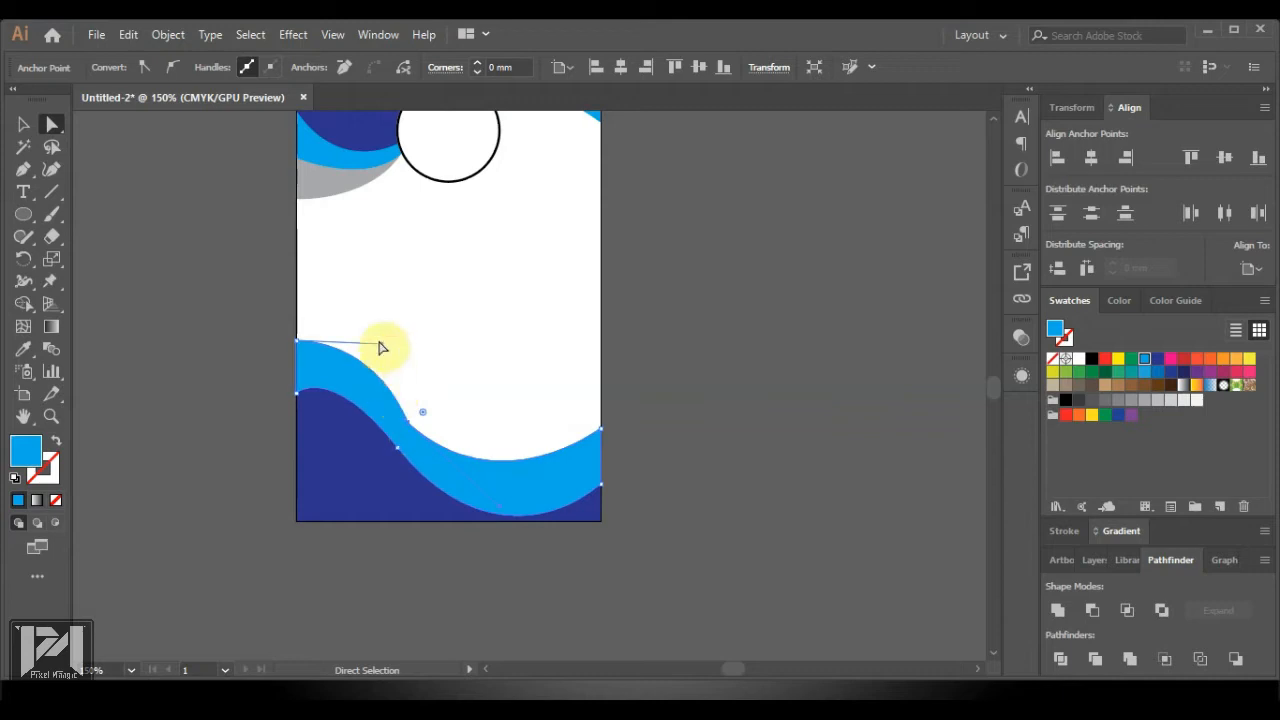
{"action": "left_click_drag", "start_coordinate": [381, 346], "coordinate": [330, 346]}
Nudge the wave's top-right anchor up and back down, then return to the Selection tool
{"action": "left_click", "coordinate": [793, 490]}
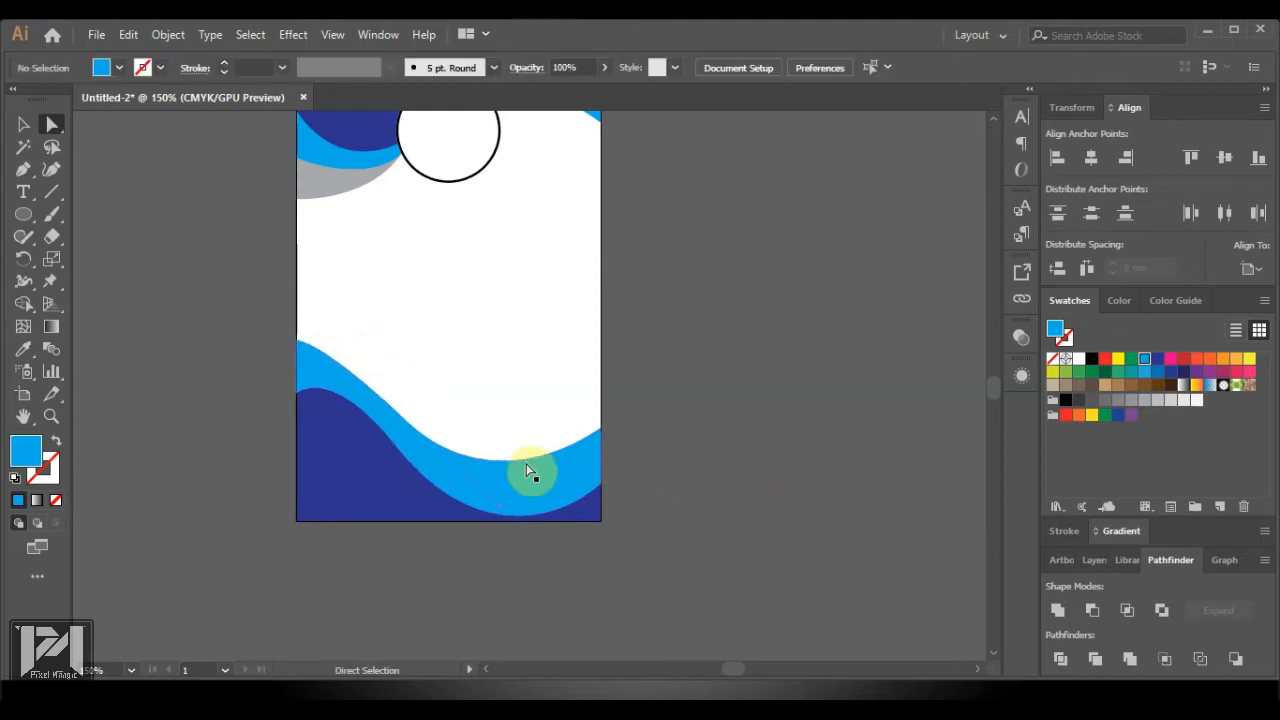
{"action": "left_click", "coordinate": [527, 468]}
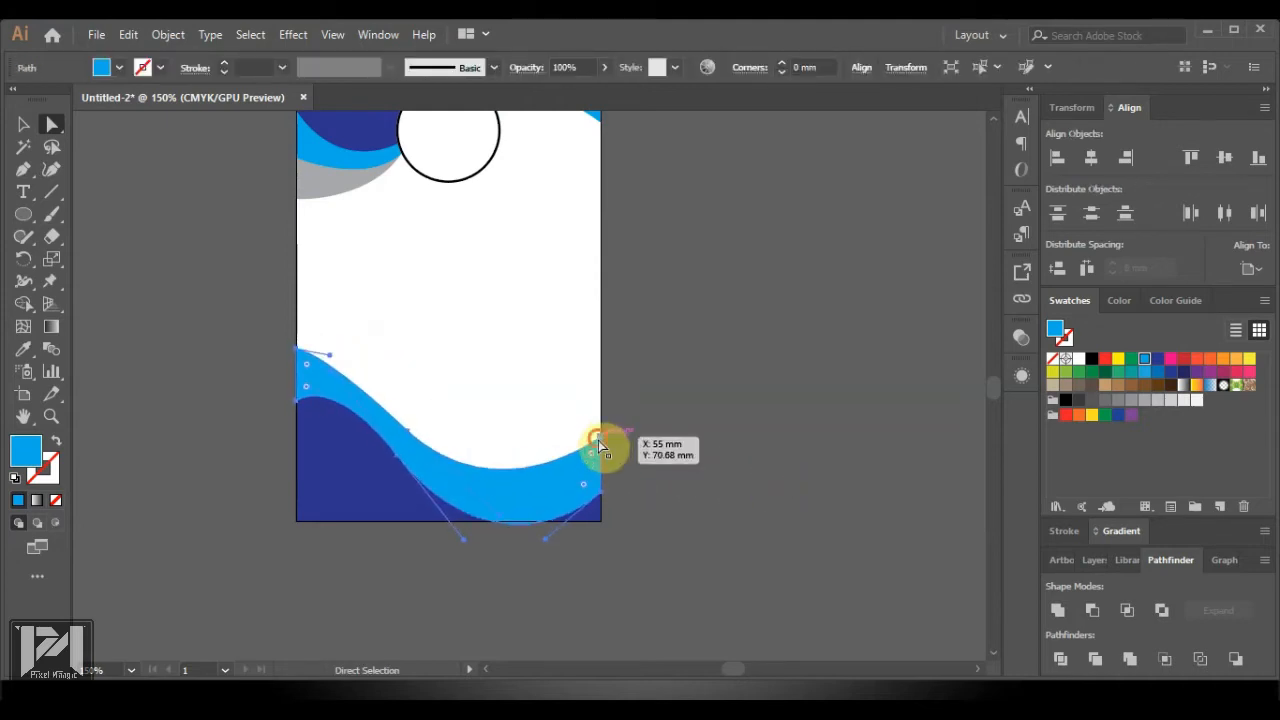
{"action": "left_click", "coordinate": [600, 441]}
{"action": "key", "text": "Up"}
{"action": "key", "text": "Up"}
{"action": "key", "text": "Up"}
{"action": "key", "text": "Up"}
{"action": "key", "text": "Up"}
{"action": "key", "text": "Up"}
{"action": "key", "text": "Up"}
{"action": "key", "text": "Up"}
{"action": "key", "text": "Up"}
{"action": "key", "text": "Up"}
{"action": "key", "text": "Up"}
{"action": "key", "text": "Up"}
{"action": "key", "text": "Up"}
{"action": "key", "text": "Up"}
{"action": "key", "text": "Up"}
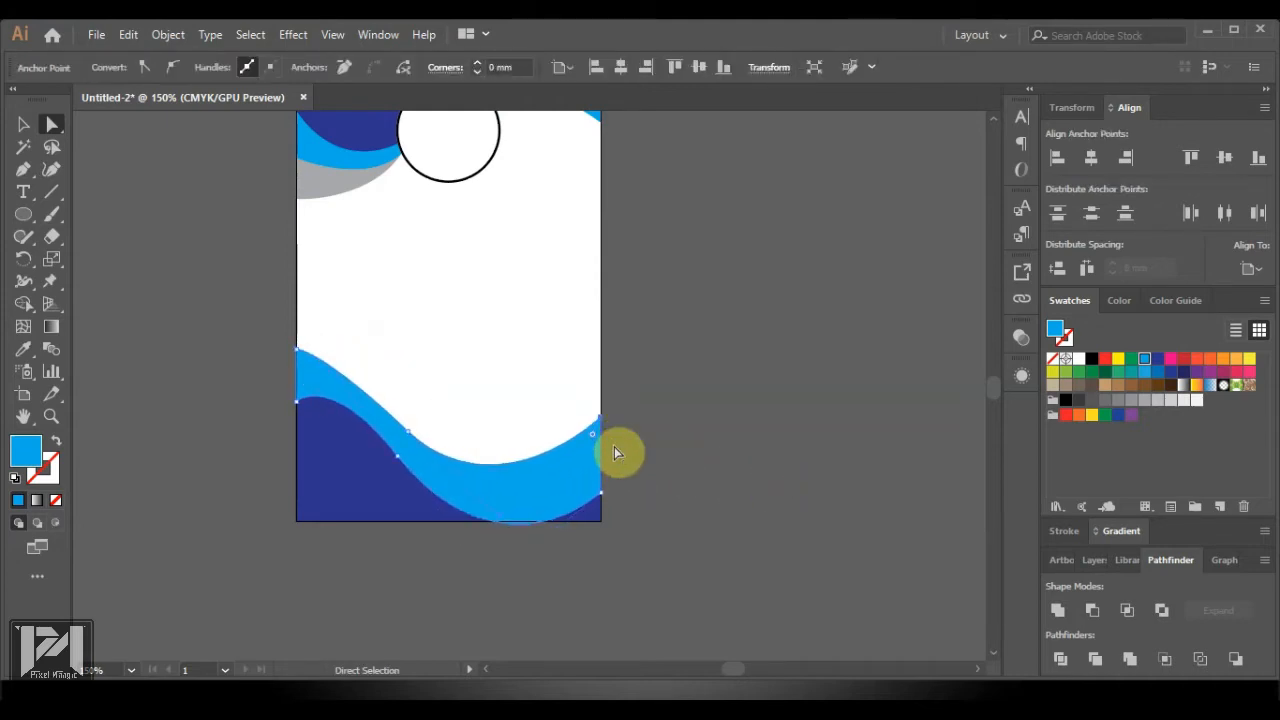
{"action": "key", "text": "Down"}
{"action": "key", "text": "Down"}
{"action": "key", "text": "Down"}
{"action": "key", "text": "Down"}
{"action": "key", "text": "Down"}
{"action": "key", "text": "Down"}
{"action": "key", "text": "Down"}
{"action": "key", "text": "Down"}
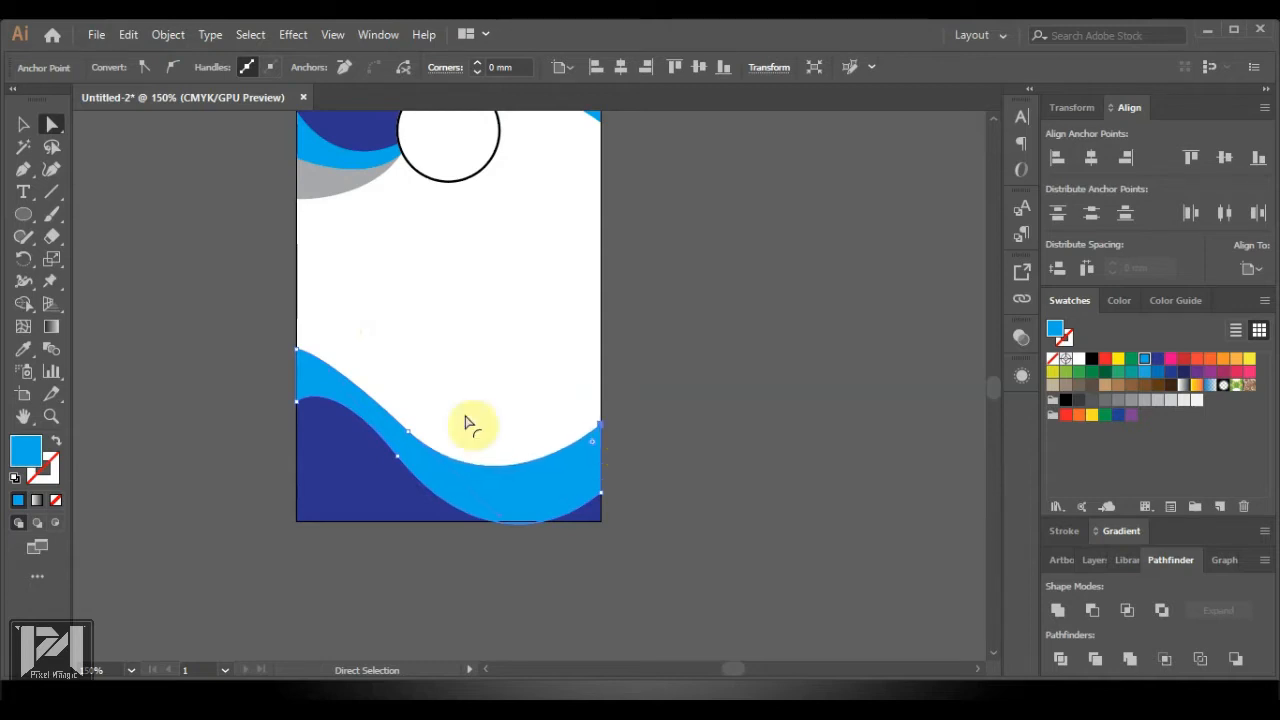
{"action": "left_click", "coordinate": [23, 125]}
Send the light-blue wave one step backward via Arrange > Send Backward
{"action": "right_click", "coordinate": [325, 398]}
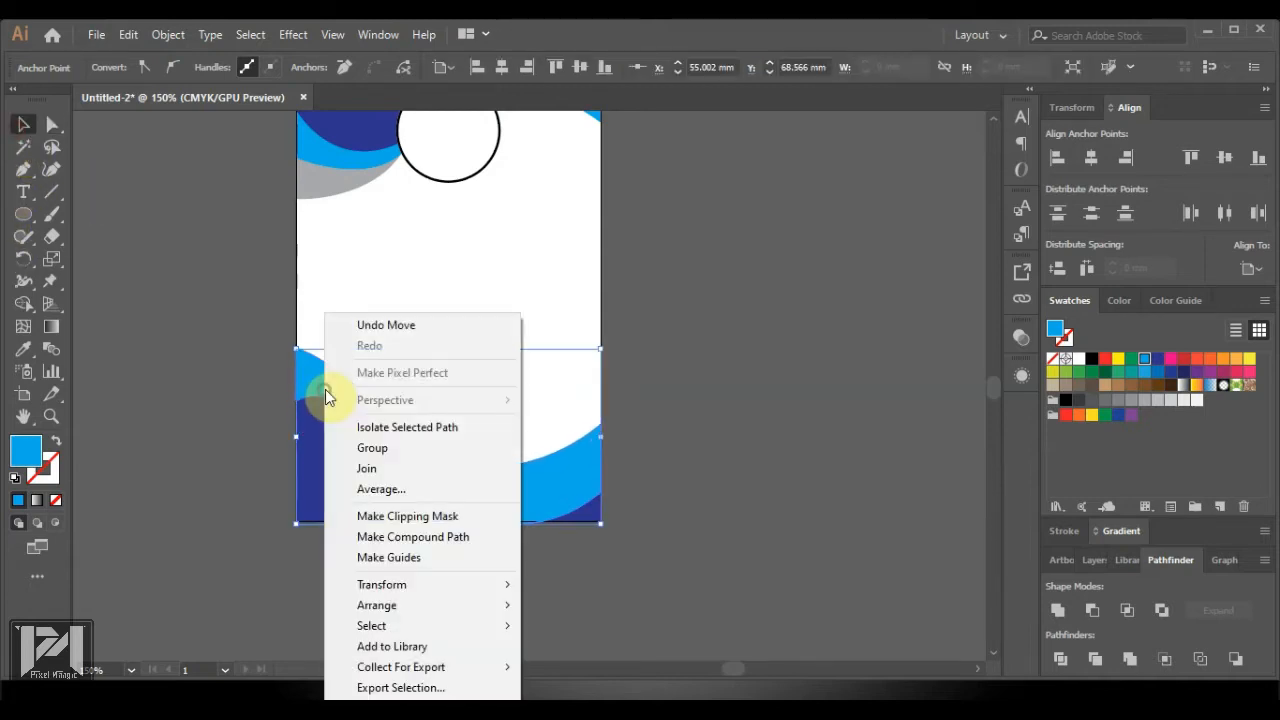
{"action": "mouse_move", "coordinate": [514, 603]}
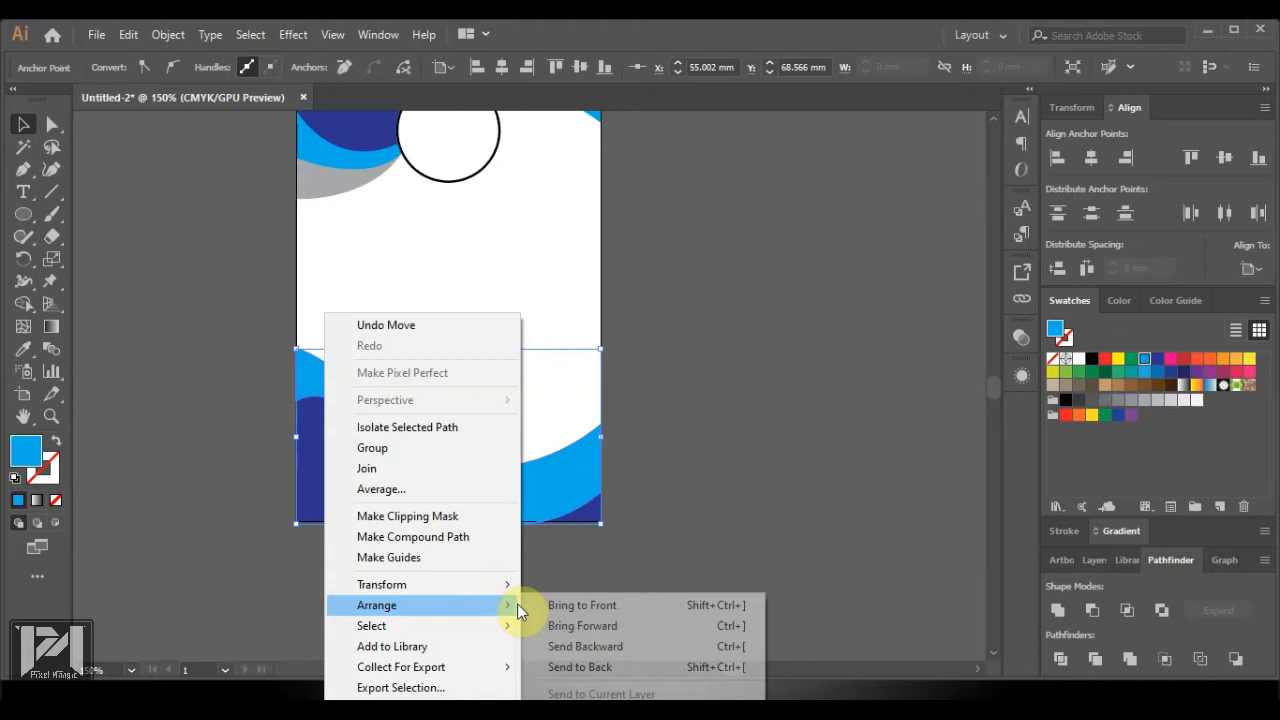
{"action": "left_click", "coordinate": [597, 647]}
{"action": "left_click", "coordinate": [750, 587]}
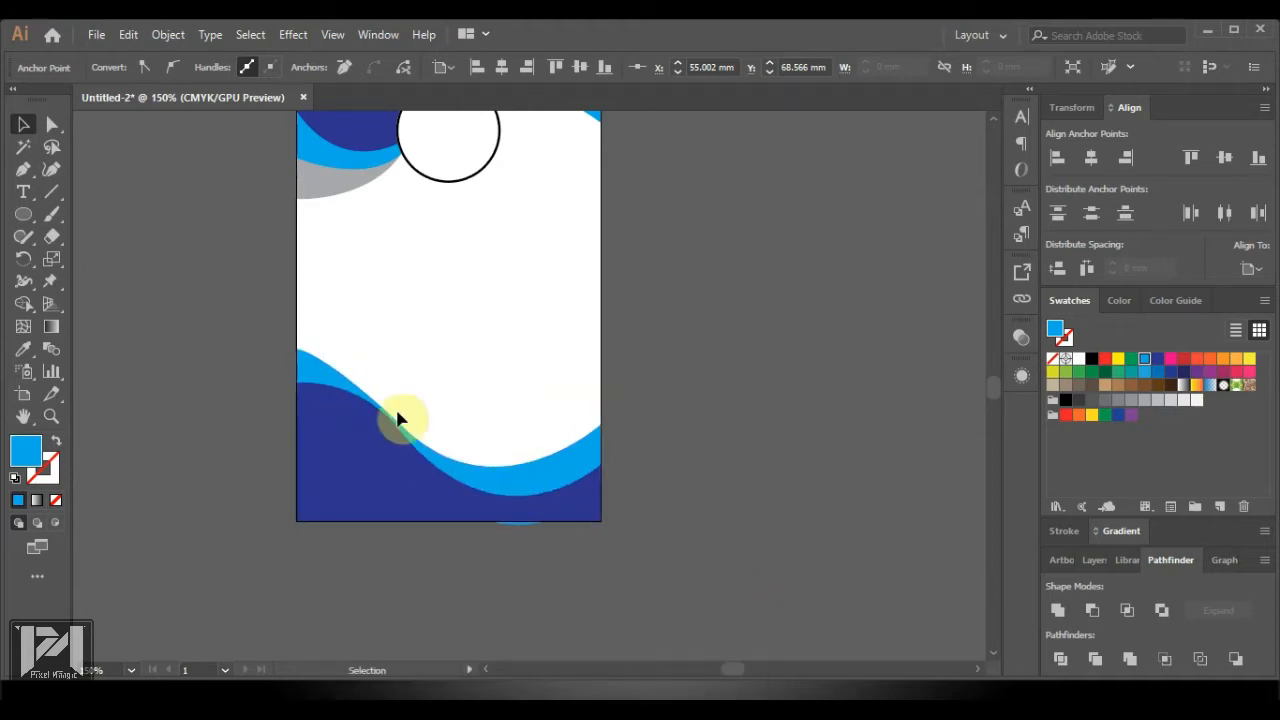
Nudge the light-blue wave upward, then pick the dark-blue wave
{"action": "left_click", "coordinate": [330, 380]}
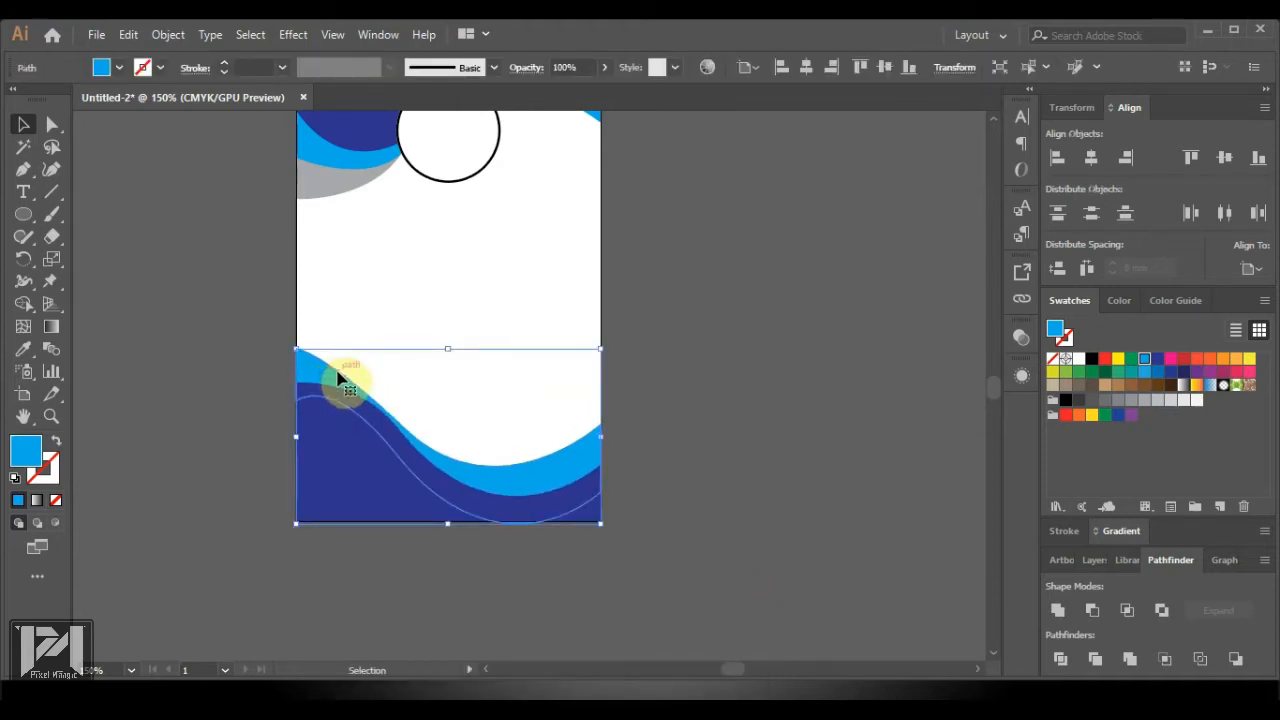
{"action": "key", "text": "Up"}
{"action": "key", "text": "Up"}
{"action": "key", "text": "Up"}
{"action": "key", "text": "Up"}
{"action": "key", "text": "Up"}
{"action": "key", "text": "Up"}
{"action": "key", "text": "Up"}
{"action": "key", "text": "Up"}
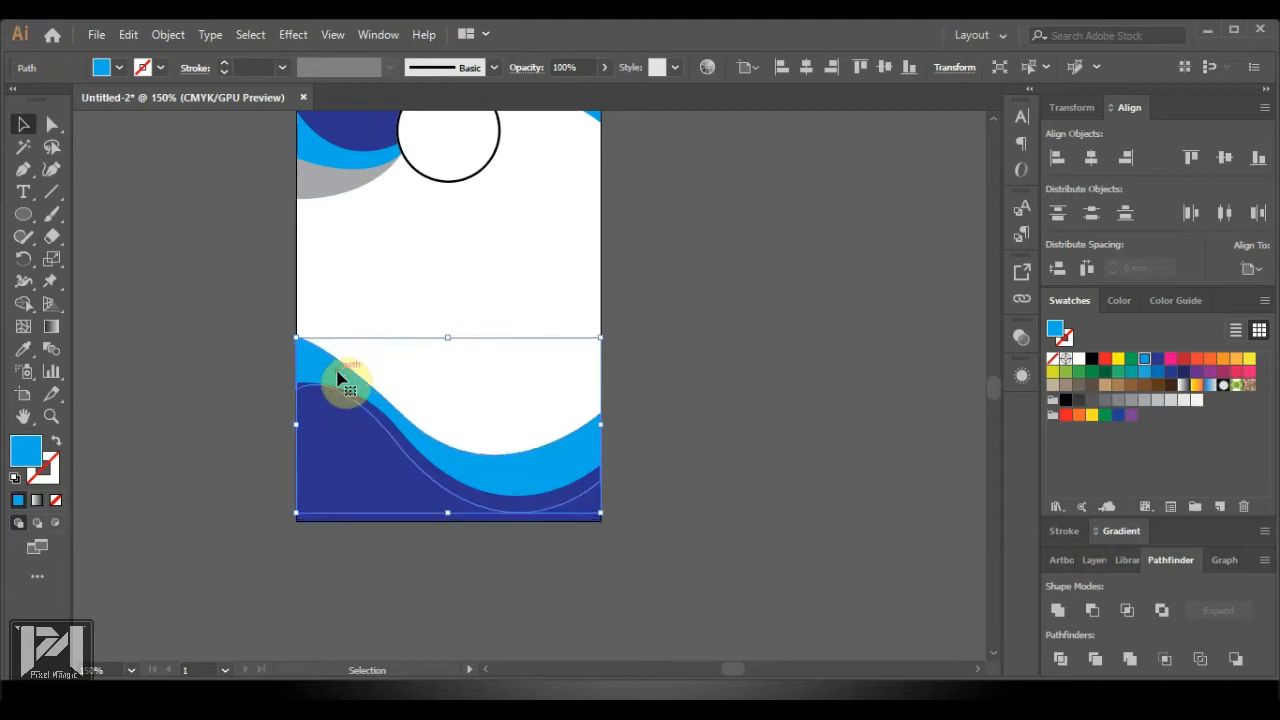
{"action": "left_click", "coordinate": [740, 494]}
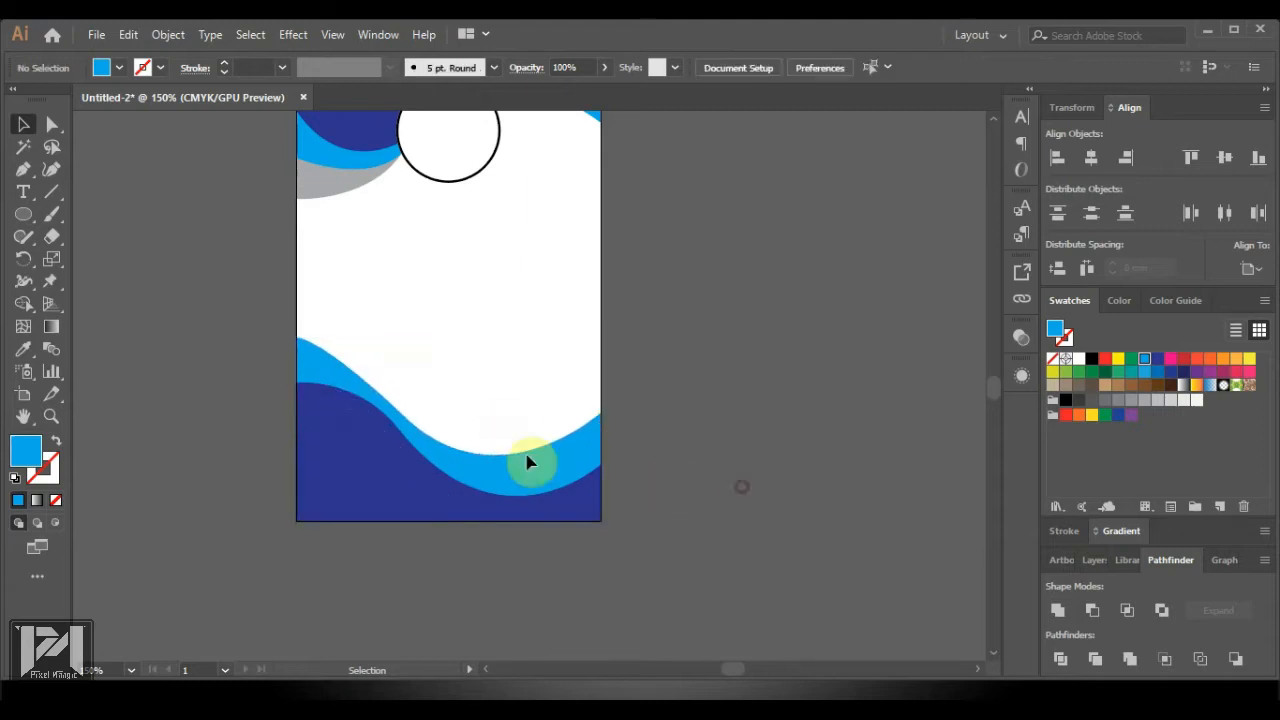
{"action": "left_click", "coordinate": [367, 431]}
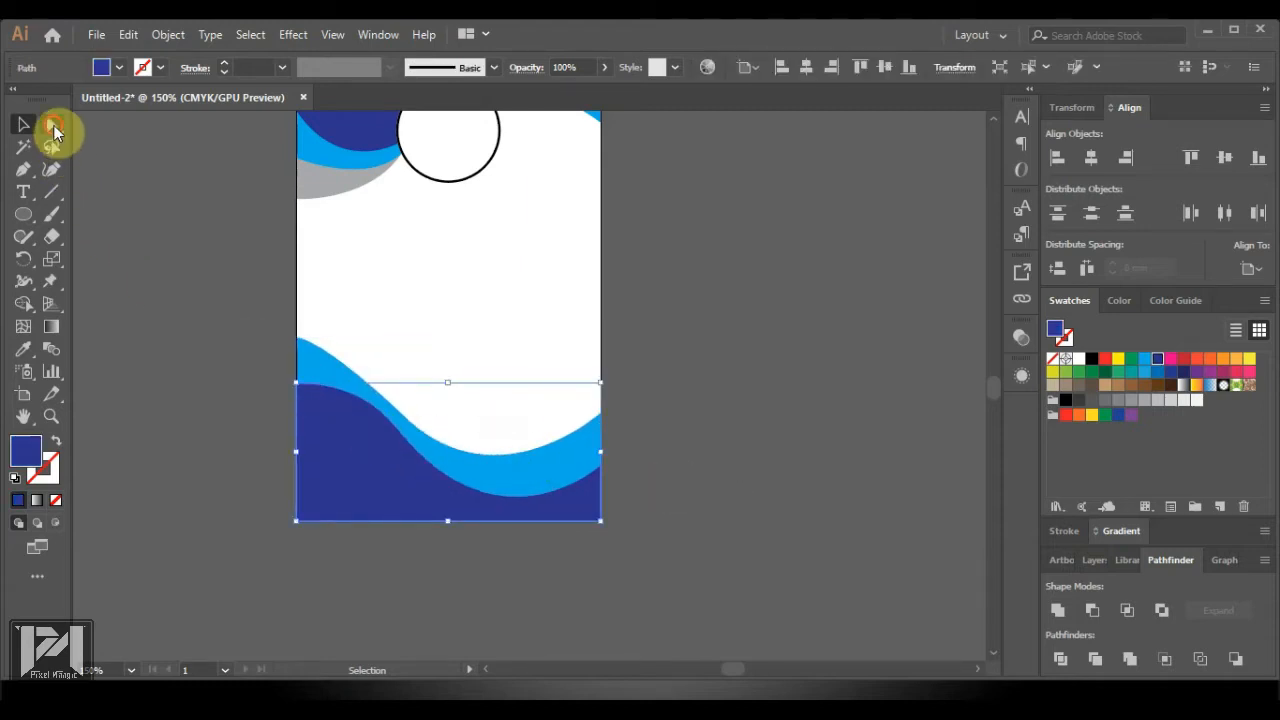
Try reshaping the dark-blue wave's top curve, then undo those edits
{"action": "left_click", "coordinate": [51, 125]}
{"action": "left_click_drag", "start_coordinate": [379, 406], "coordinate": [416, 436]}
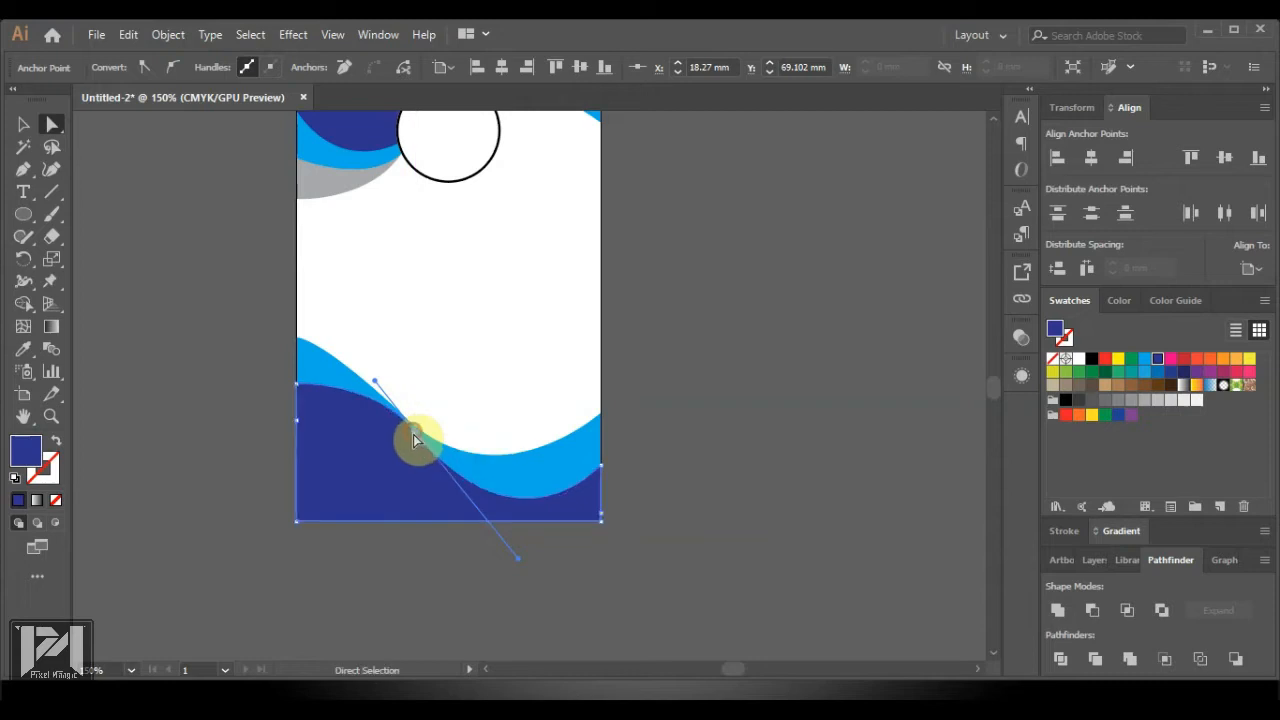
{"action": "left_click", "coordinate": [740, 479]}
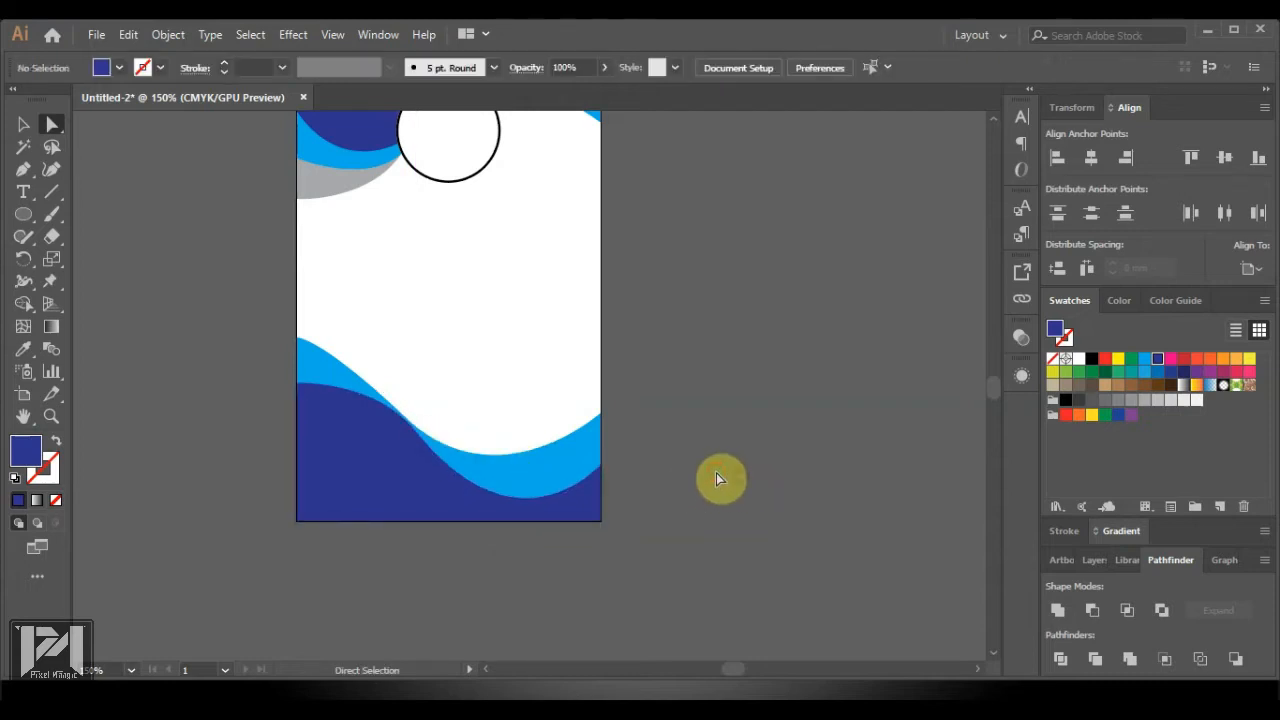
{"action": "left_click", "coordinate": [323, 423]}
{"action": "key", "text": "ctrl+z"}
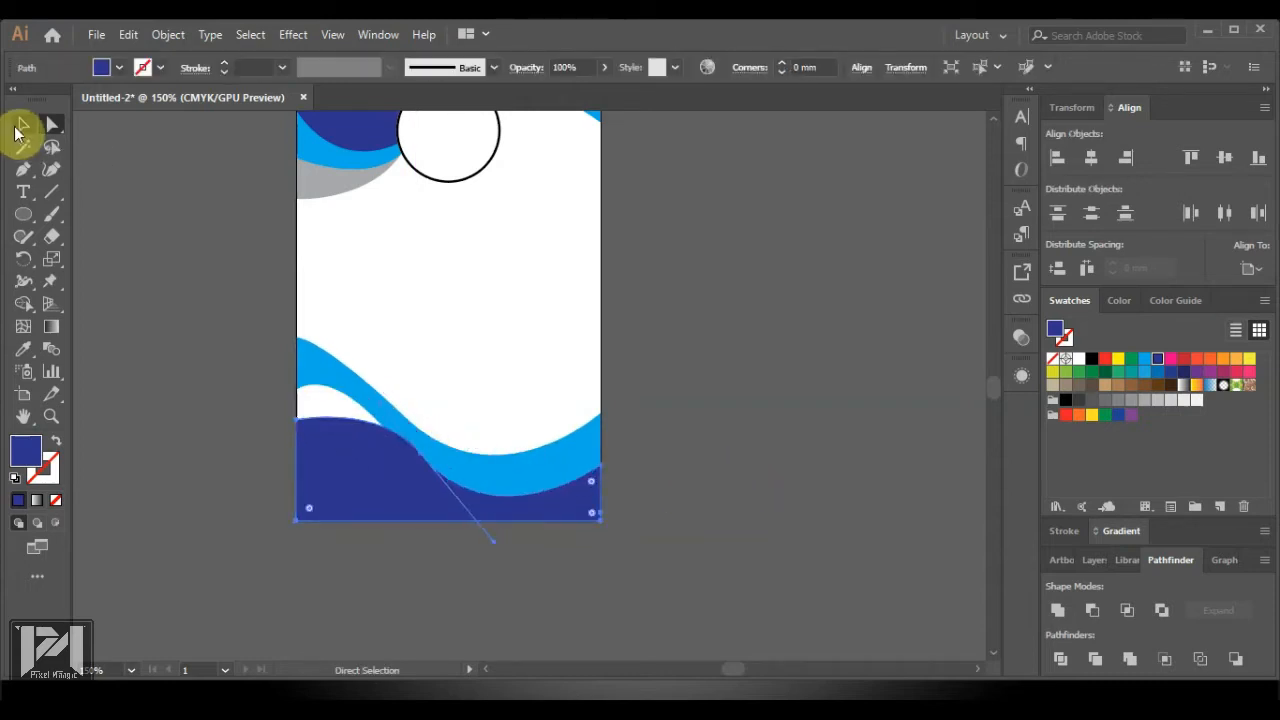
{"action": "key", "text": "ctrl+z"}
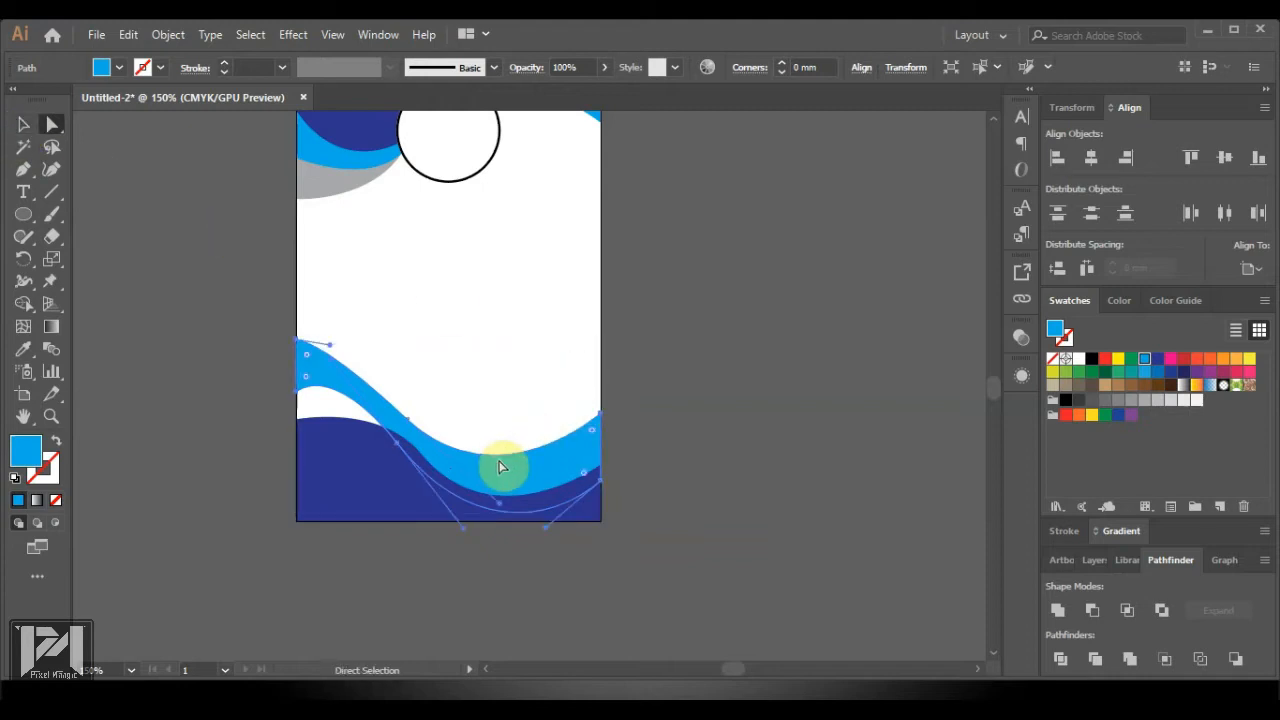
Move the light-blue wave up the card and nudge its left-edge points down
{"action": "left_click_drag", "start_coordinate": [500, 462], "coordinate": [500, 350]}
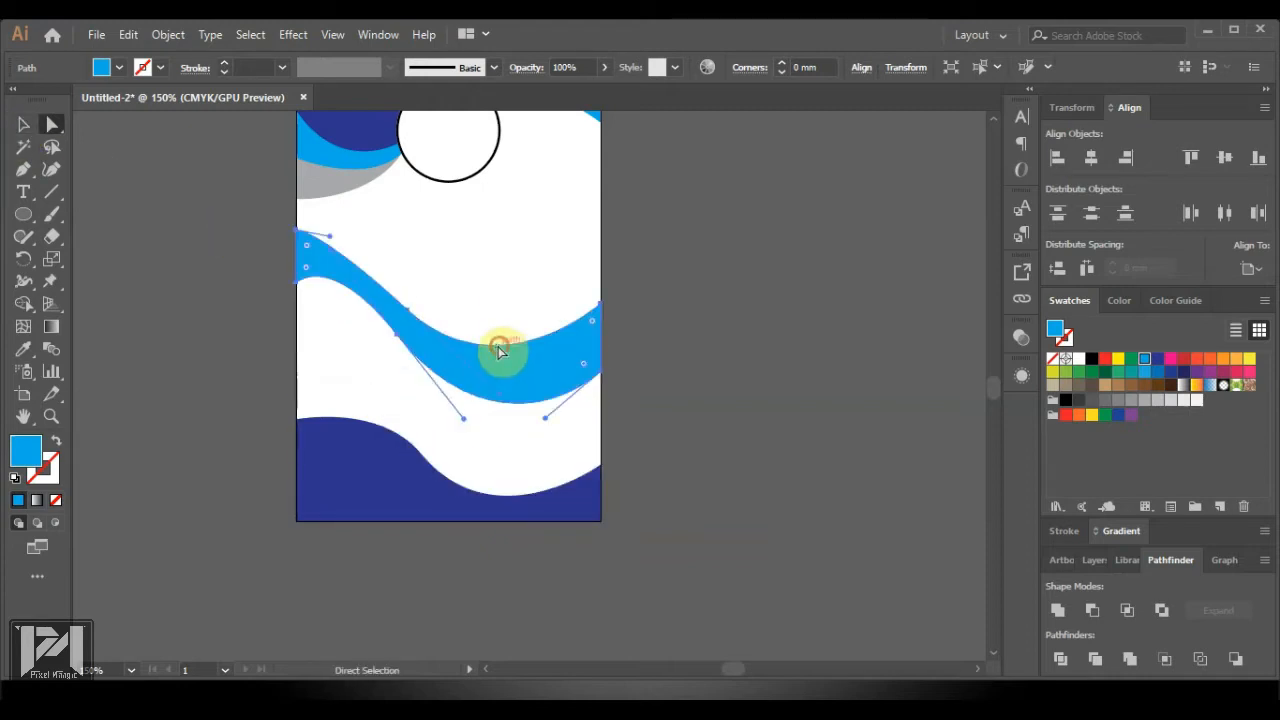
{"action": "left_click", "coordinate": [267, 270]}
{"action": "left_click_drag", "start_coordinate": [271, 221], "coordinate": [311, 303]}
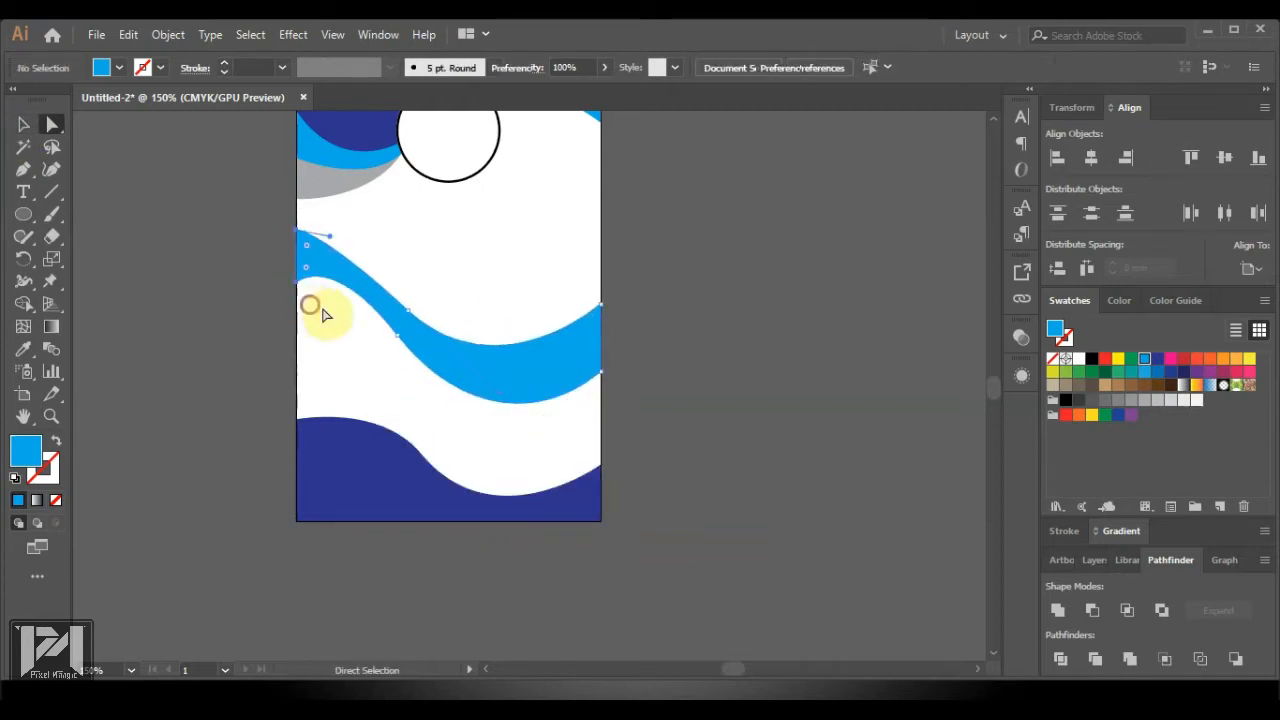
{"action": "left_click", "coordinate": [398, 340]}
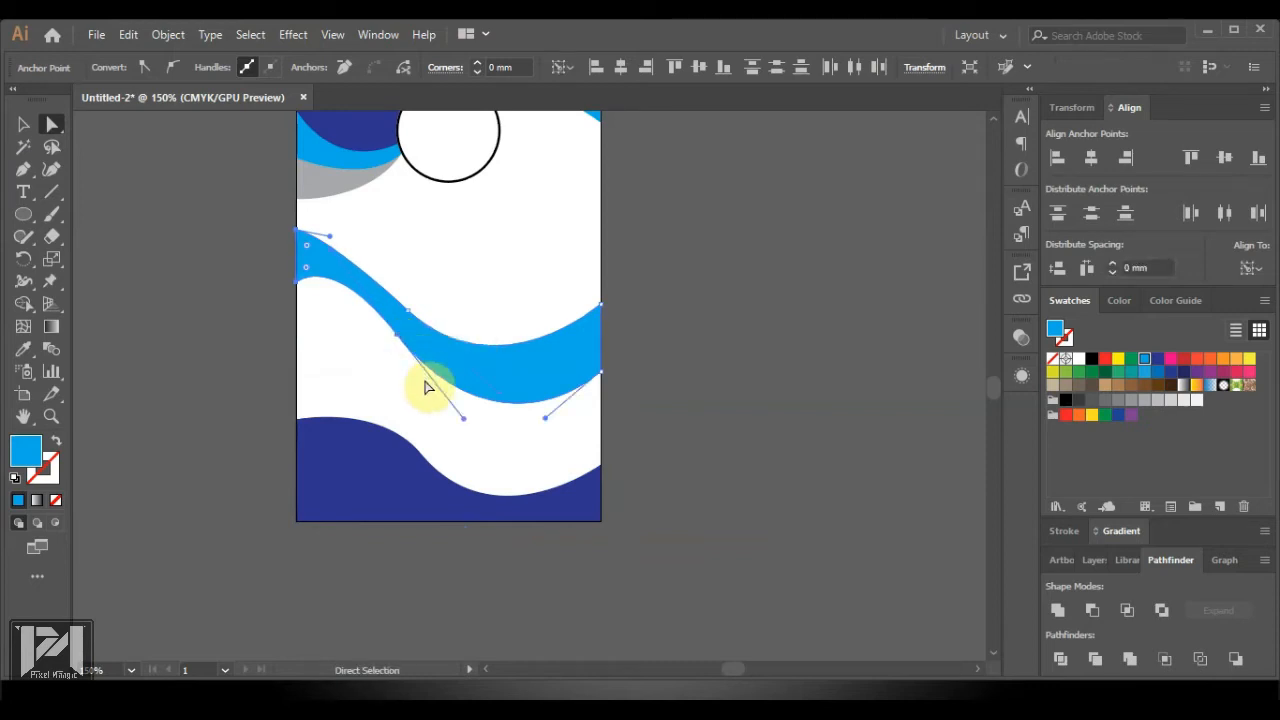
{"action": "key", "text": "Down"}
{"action": "key", "text": "Down"}
{"action": "key", "text": "Down"}
{"action": "key", "text": "Down"}
{"action": "key", "text": "Down"}
{"action": "key", "text": "Down"}
{"action": "key", "text": "Down"}
{"action": "key", "text": "Down"}
{"action": "key", "text": "Down"}
{"action": "key", "text": "Down"}
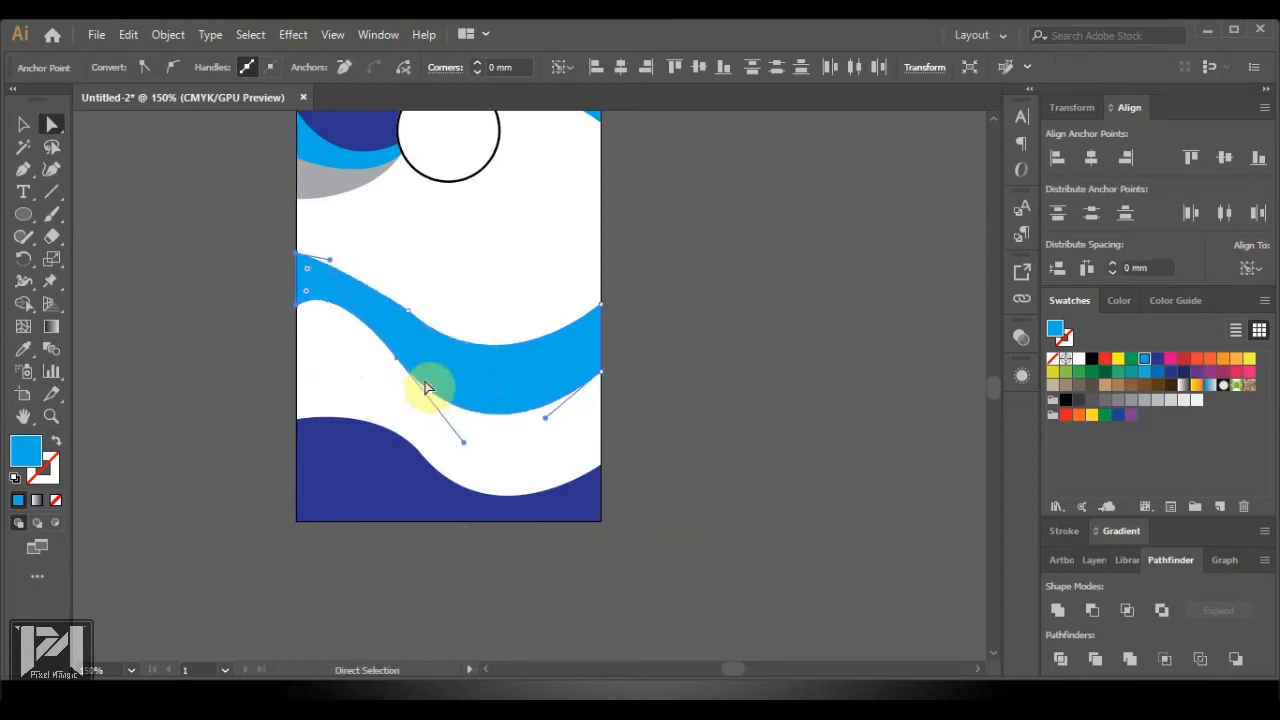
{"action": "left_click", "coordinate": [405, 305]}
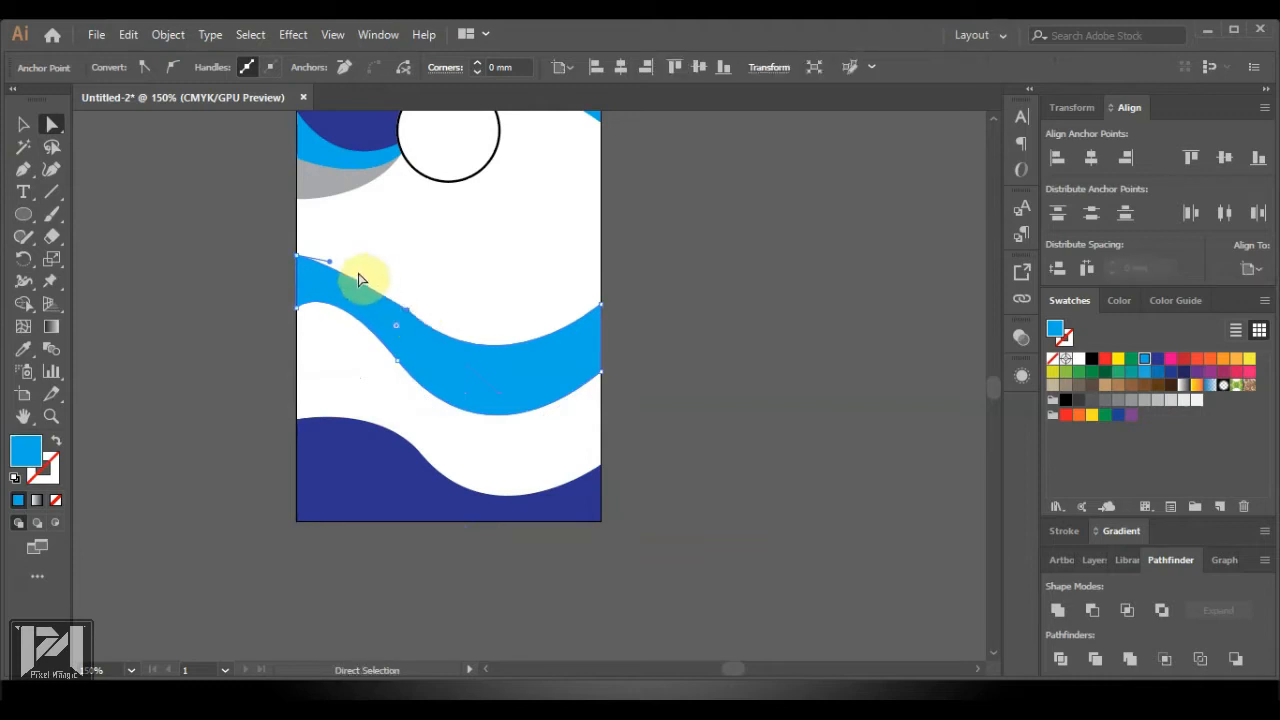
{"action": "left_click_drag", "start_coordinate": [330, 263], "coordinate": [358, 257]}
{"action": "left_click", "coordinate": [777, 371]}
Drag the white wave shape lower and nudge the light-blue wave's right-edge point up
{"action": "left_click_drag", "start_coordinate": [443, 363], "coordinate": [438, 481]}
{"action": "left_click", "coordinate": [782, 508]}
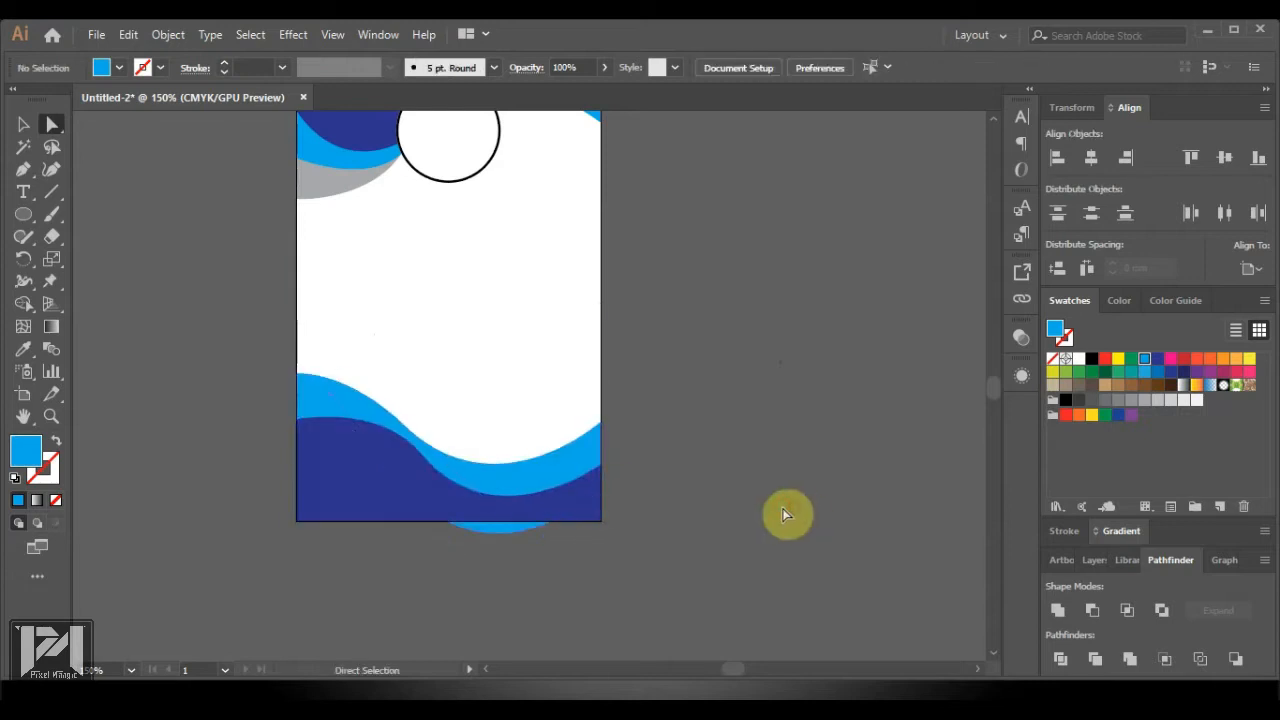
{"action": "left_click", "coordinate": [520, 477]}
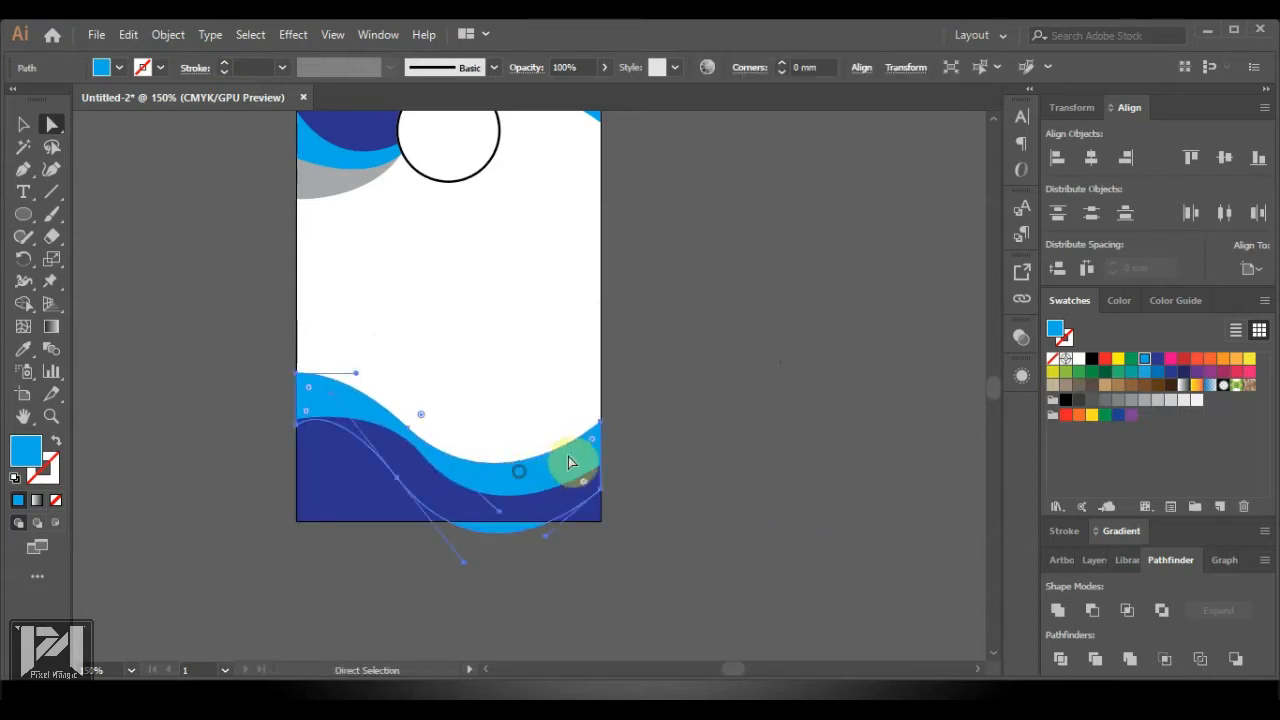
{"action": "left_click", "coordinate": [601, 418]}
{"action": "left_click", "coordinate": [600, 421]}
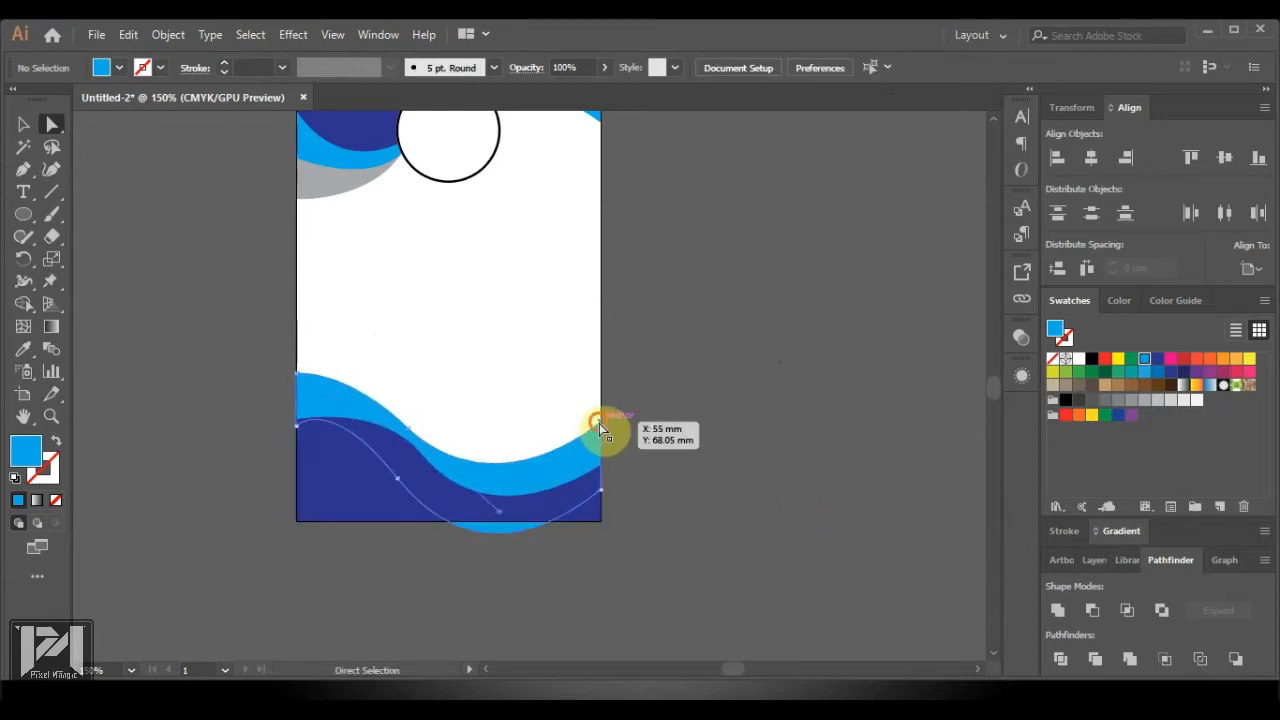
{"action": "key", "text": "Up"}
{"action": "key", "text": "Up"}
{"action": "key", "text": "Up"}
{"action": "key", "text": "Up"}
{"action": "key", "text": "Up"}
{"action": "key", "text": "Up"}
{"action": "key", "text": "Up"}
{"action": "key", "text": "Up"}
{"action": "key", "text": "Up"}
{"action": "key", "text": "Up"}
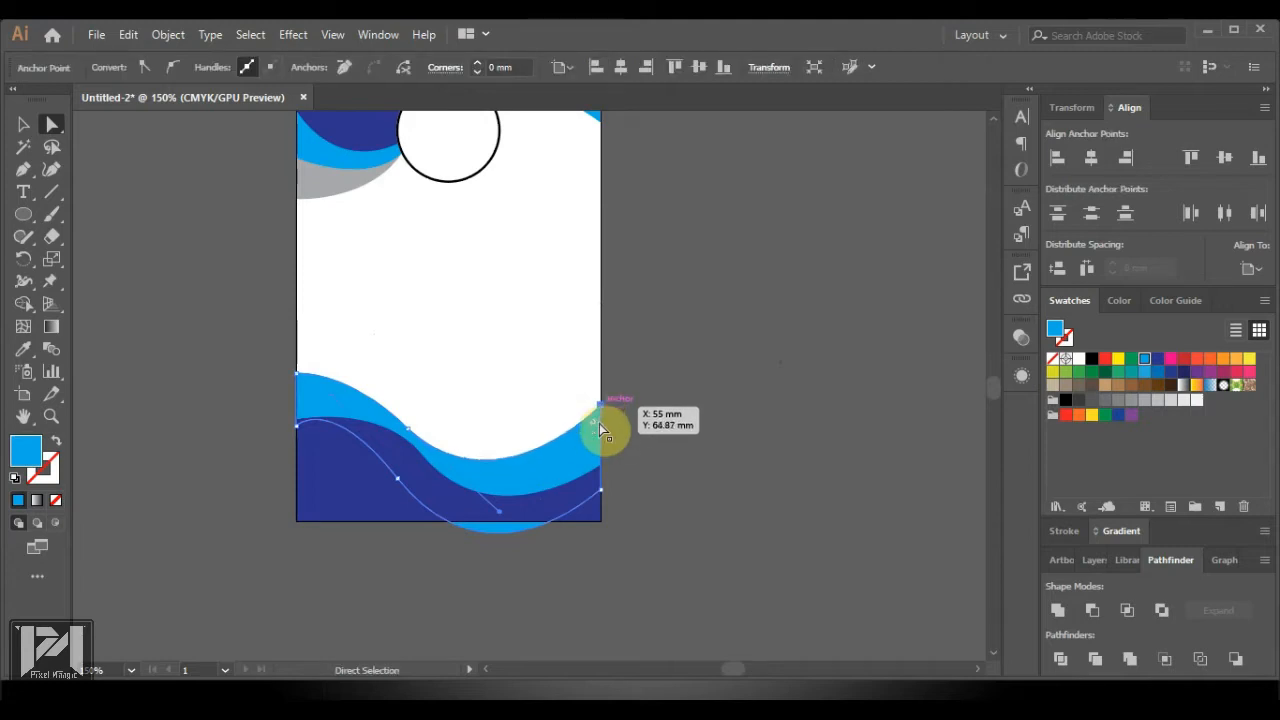
Reshape the light-blue wave's lower curve, then check both waves and deselect
{"action": "left_click", "coordinate": [408, 430]}
{"action": "left_click_drag", "start_coordinate": [408, 430], "coordinate": [475, 512]}
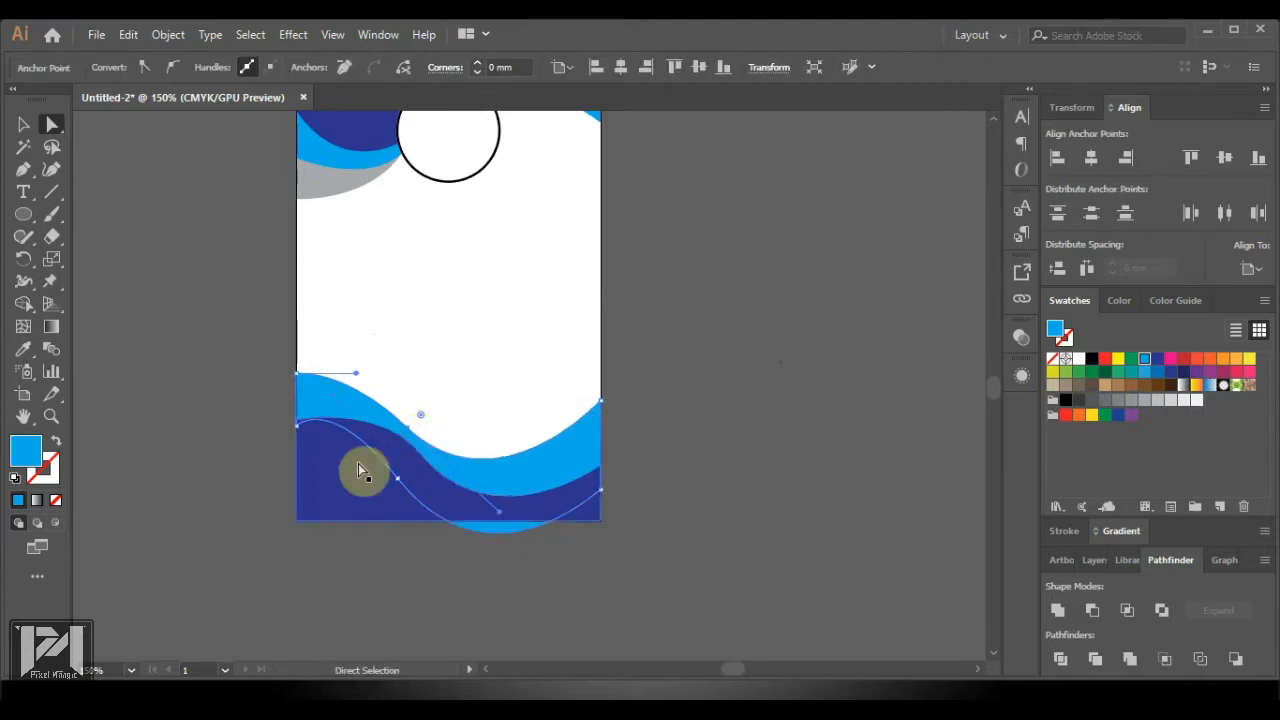
{"action": "left_click", "coordinate": [297, 427]}
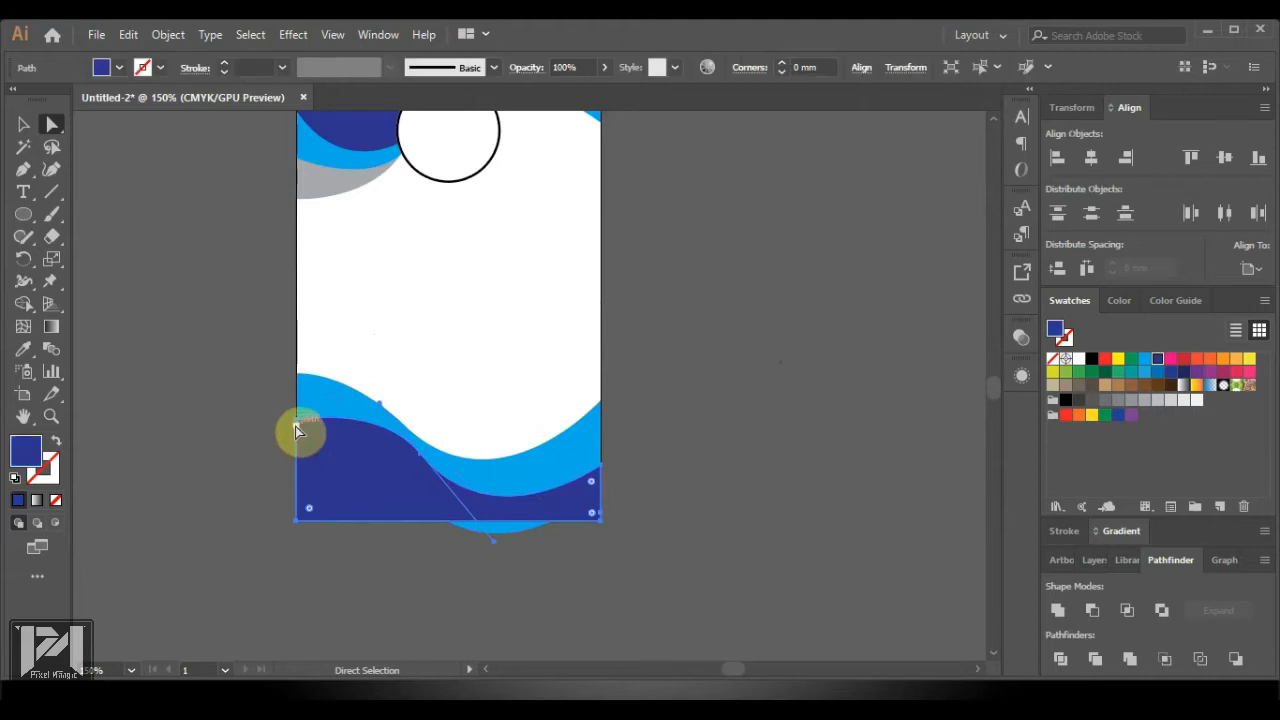
{"action": "left_click", "coordinate": [396, 479]}
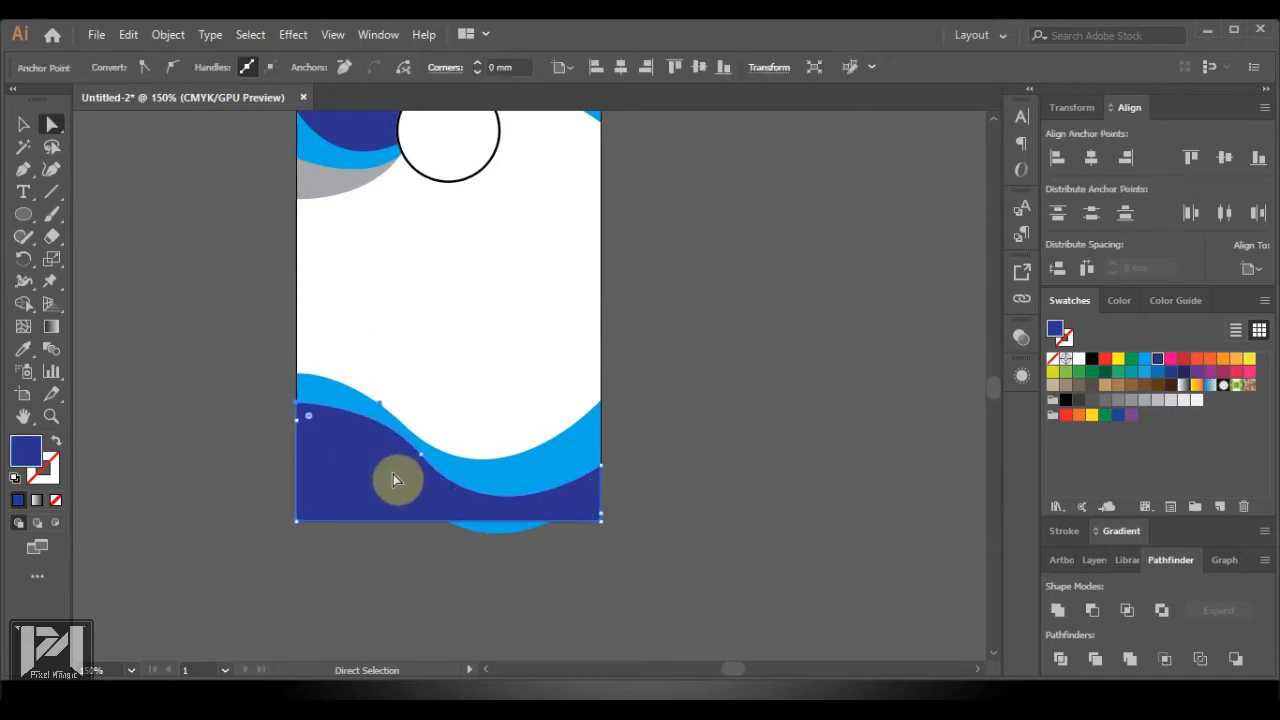
{"action": "left_click", "coordinate": [445, 425]}
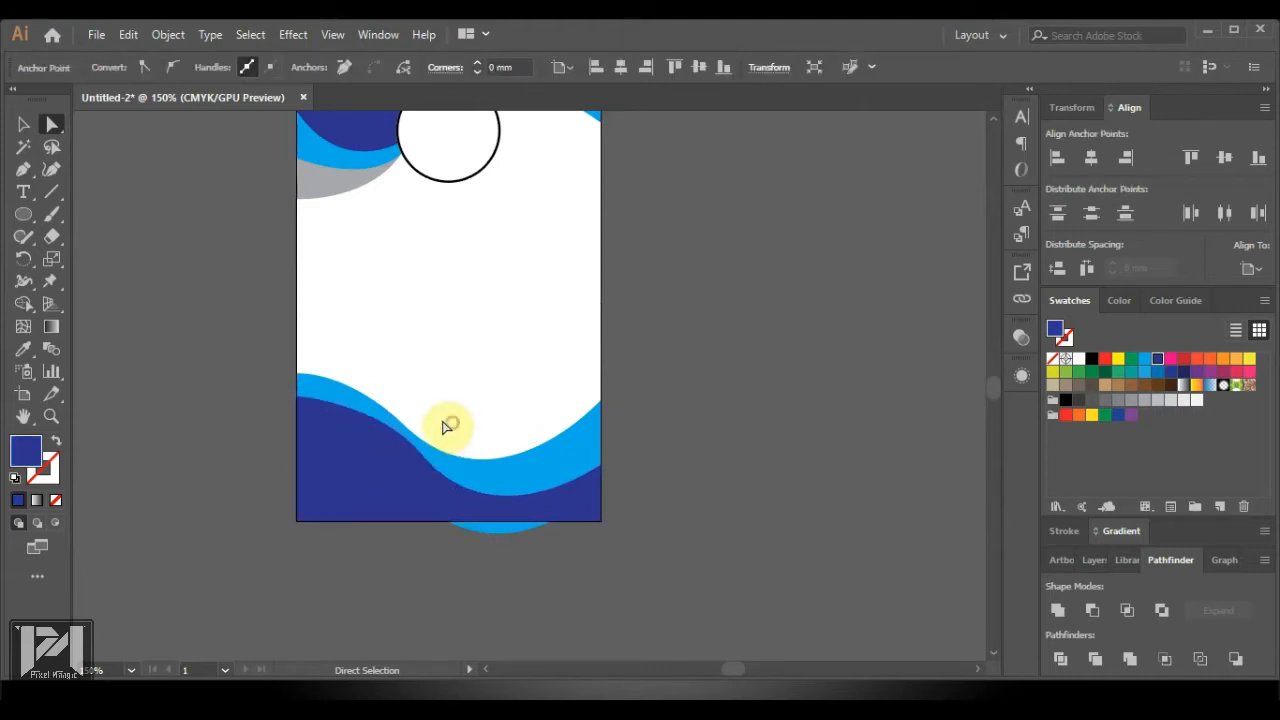
{"action": "left_click", "coordinate": [400, 423]}
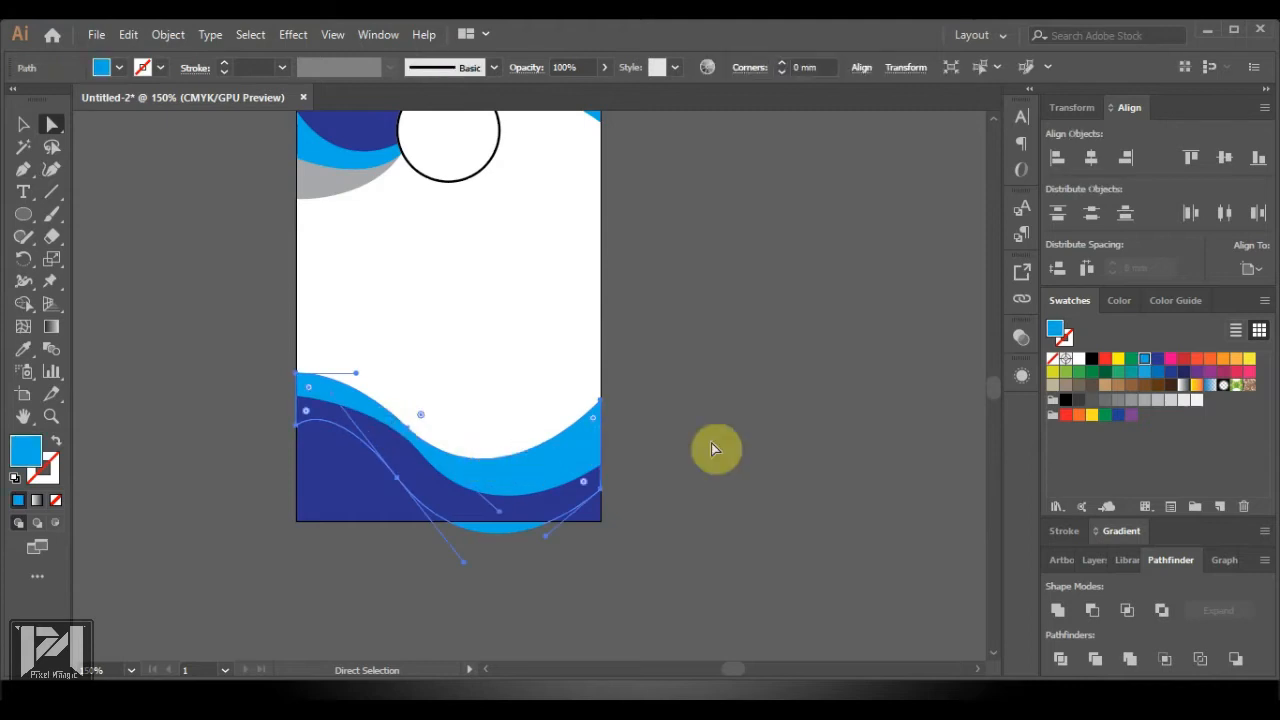
{"action": "left_click", "coordinate": [808, 441]}
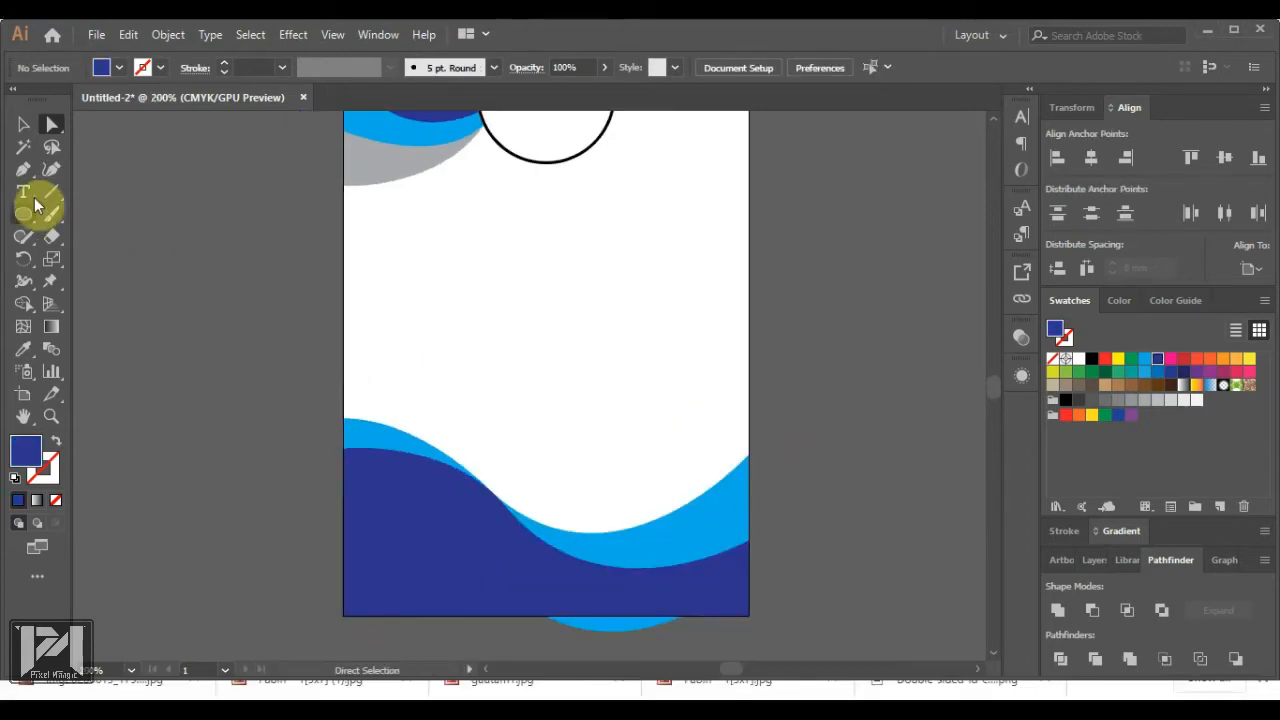
Draw a closed curved shape with the Pen tool along the card's left edge
{"action": "left_click", "coordinate": [23, 170]}
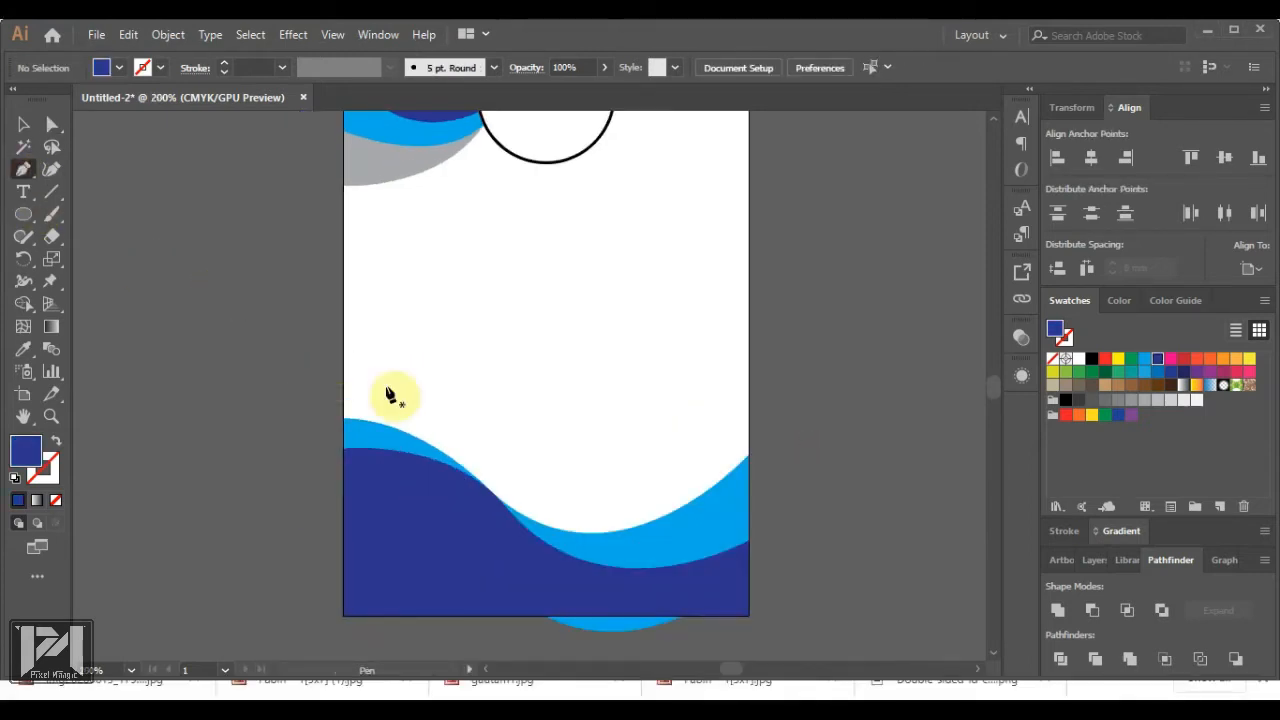
{"action": "left_click", "coordinate": [344, 383]}
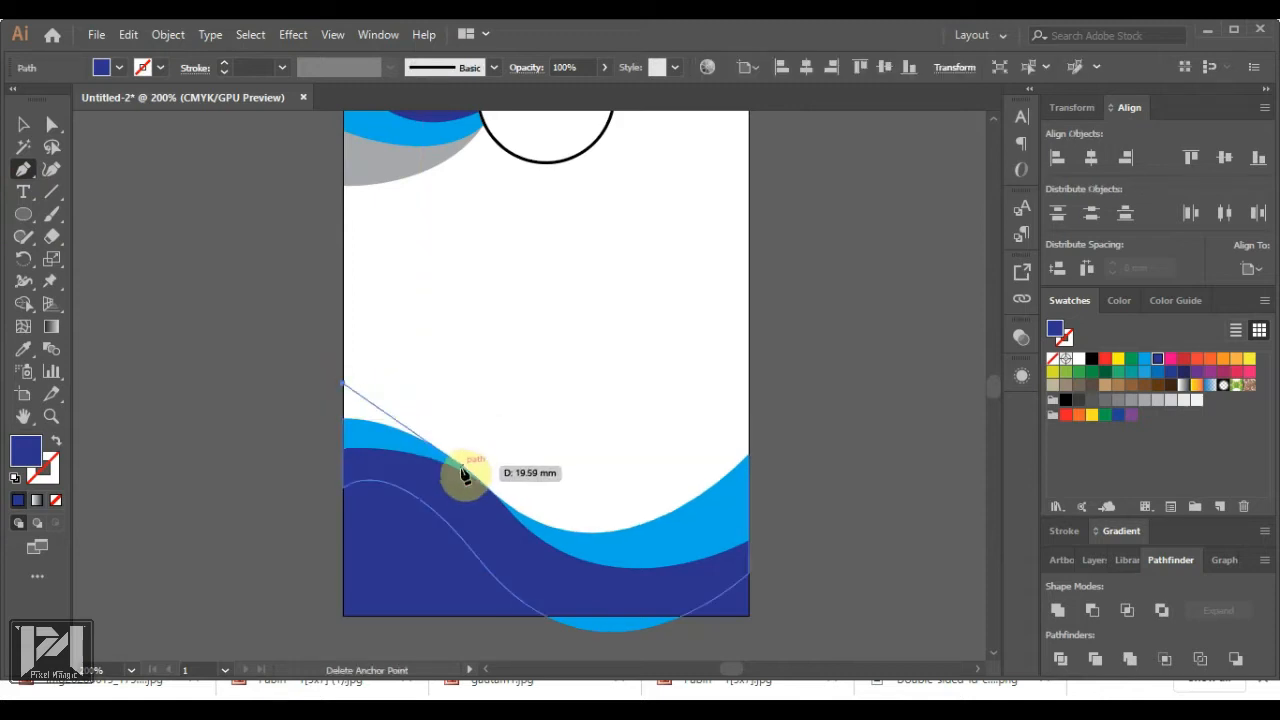
{"action": "left_click_drag", "start_coordinate": [483, 485], "coordinate": [571, 588]}
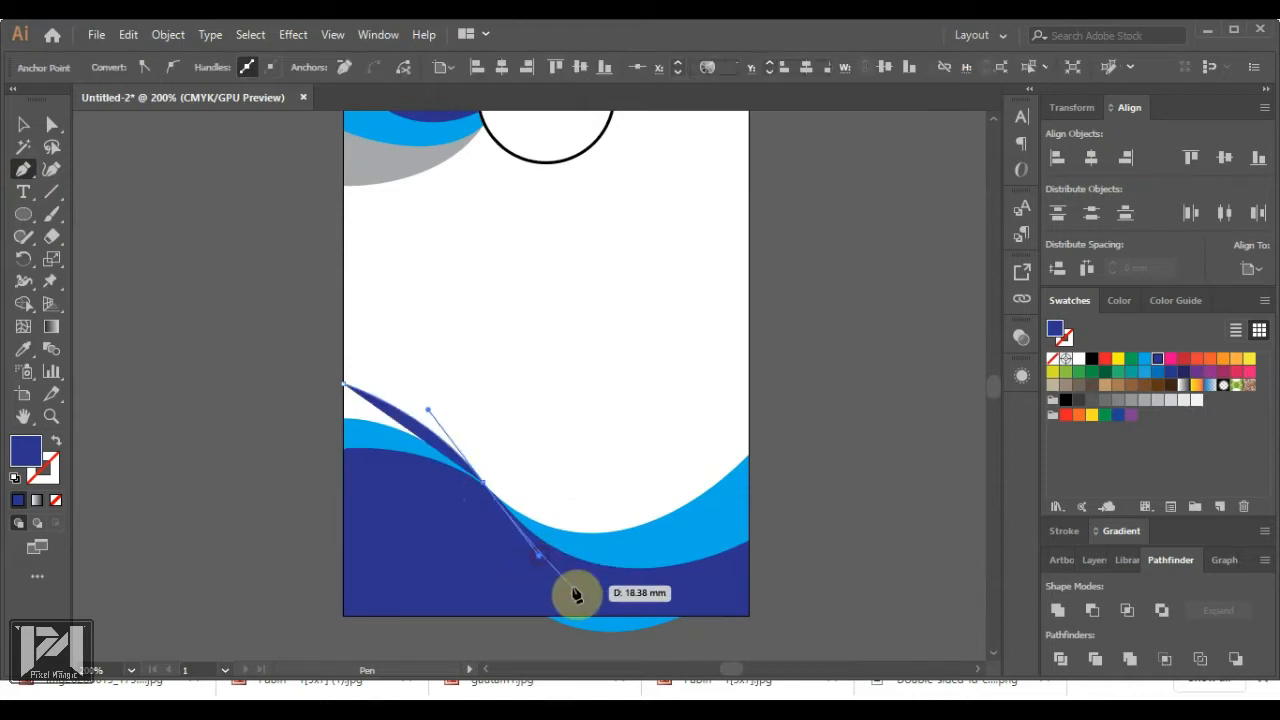
{"action": "left_click", "coordinate": [342, 524]}
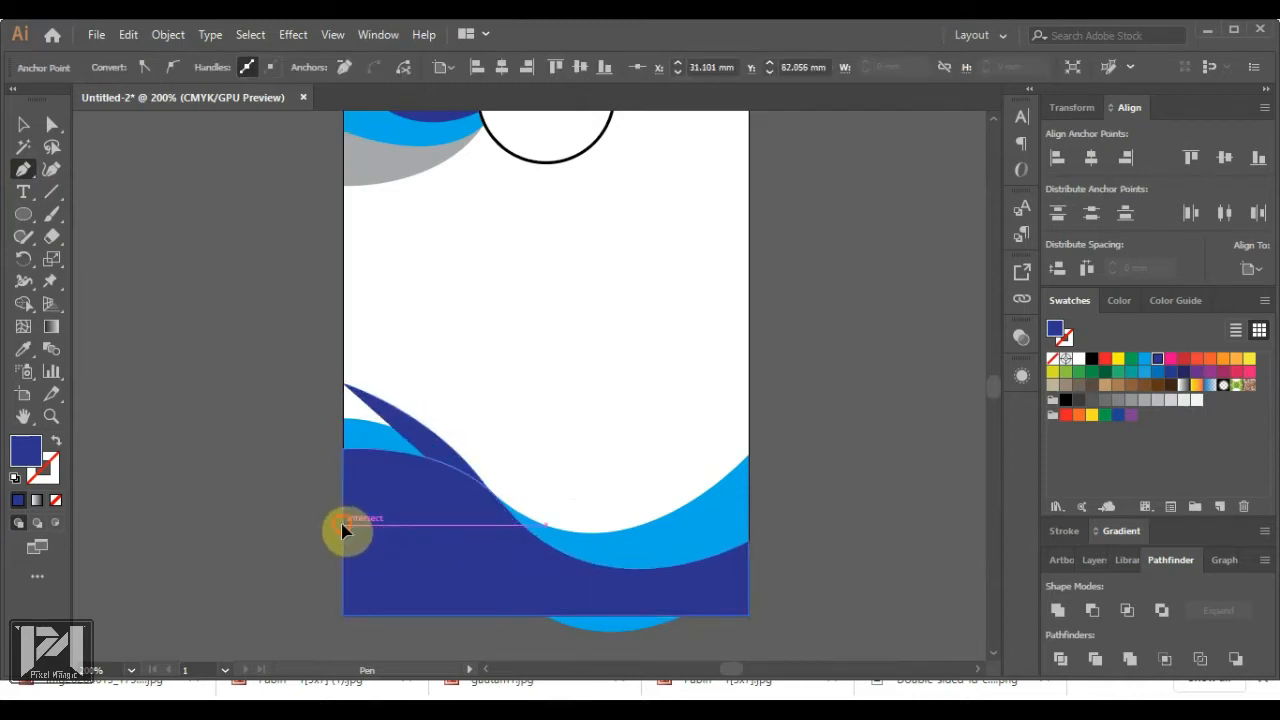
{"action": "left_click", "coordinate": [345, 386]}
Fill the new shape light grey and send it behind the blue waves
{"action": "left_click", "coordinate": [1104, 399]}
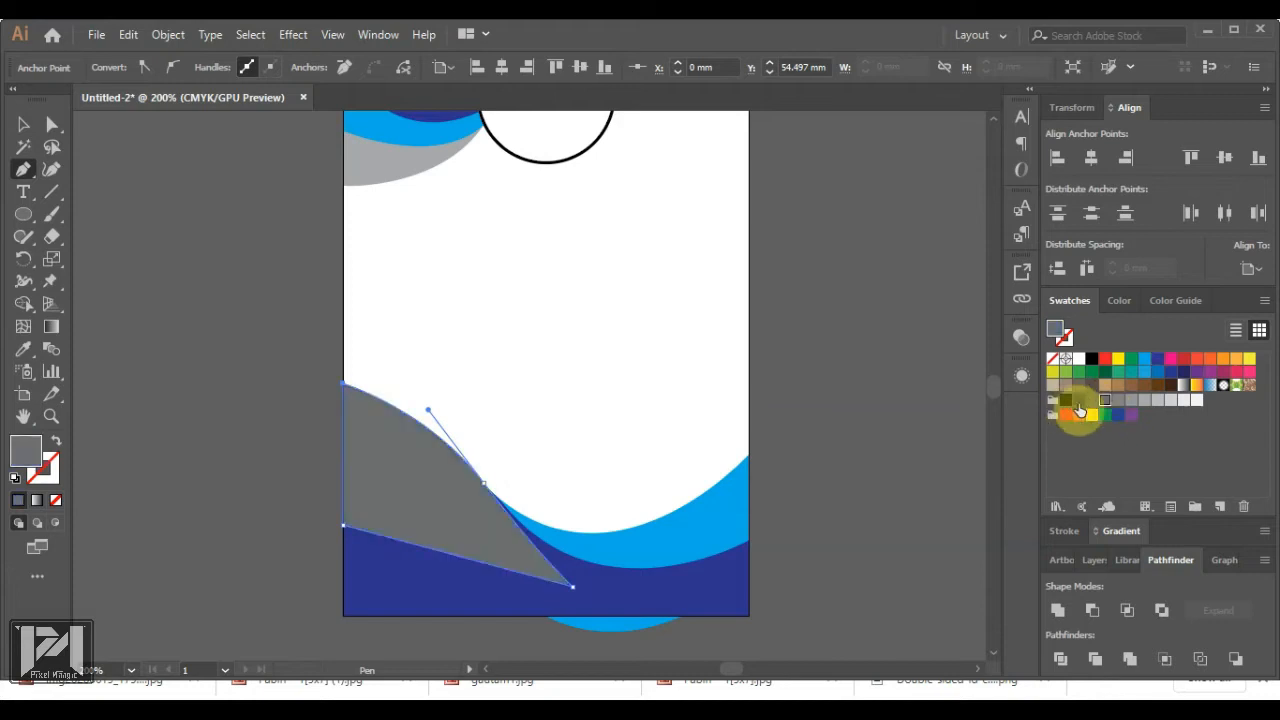
{"action": "left_click", "coordinate": [1118, 399]}
{"action": "right_click", "coordinate": [420, 486]}
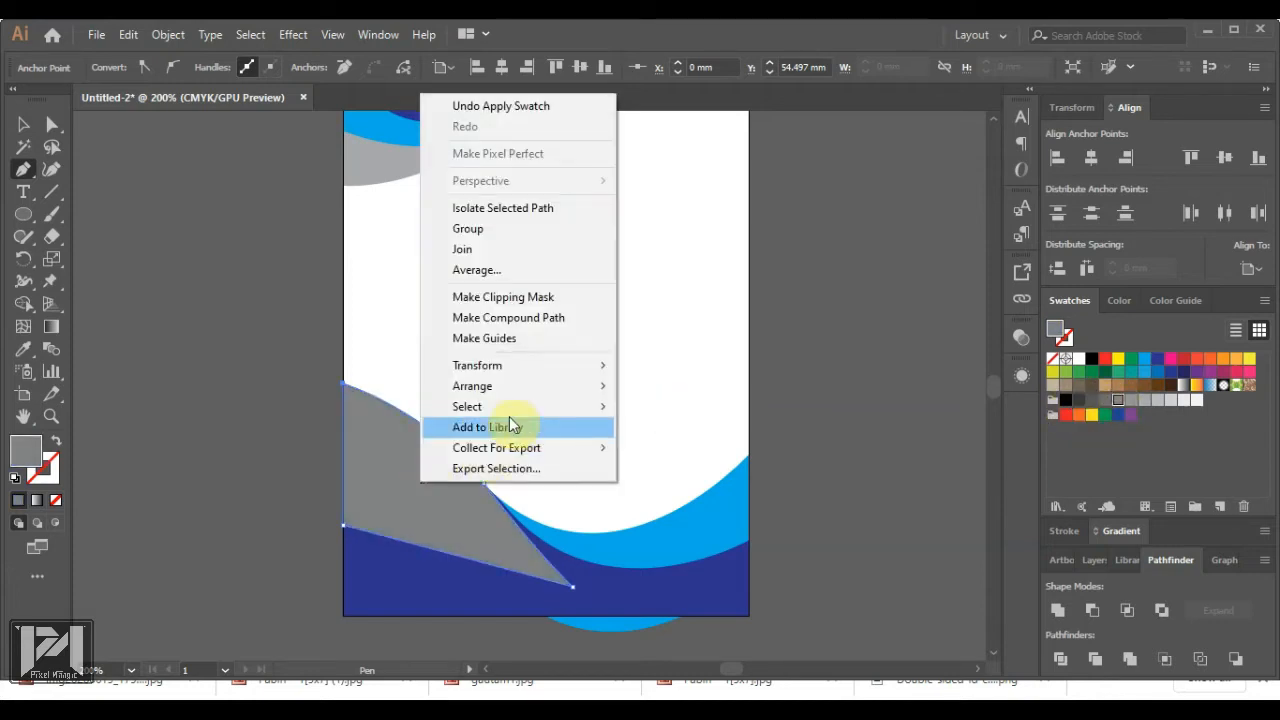
{"action": "mouse_move", "coordinate": [549, 390]}
{"action": "left_click", "coordinate": [665, 448]}
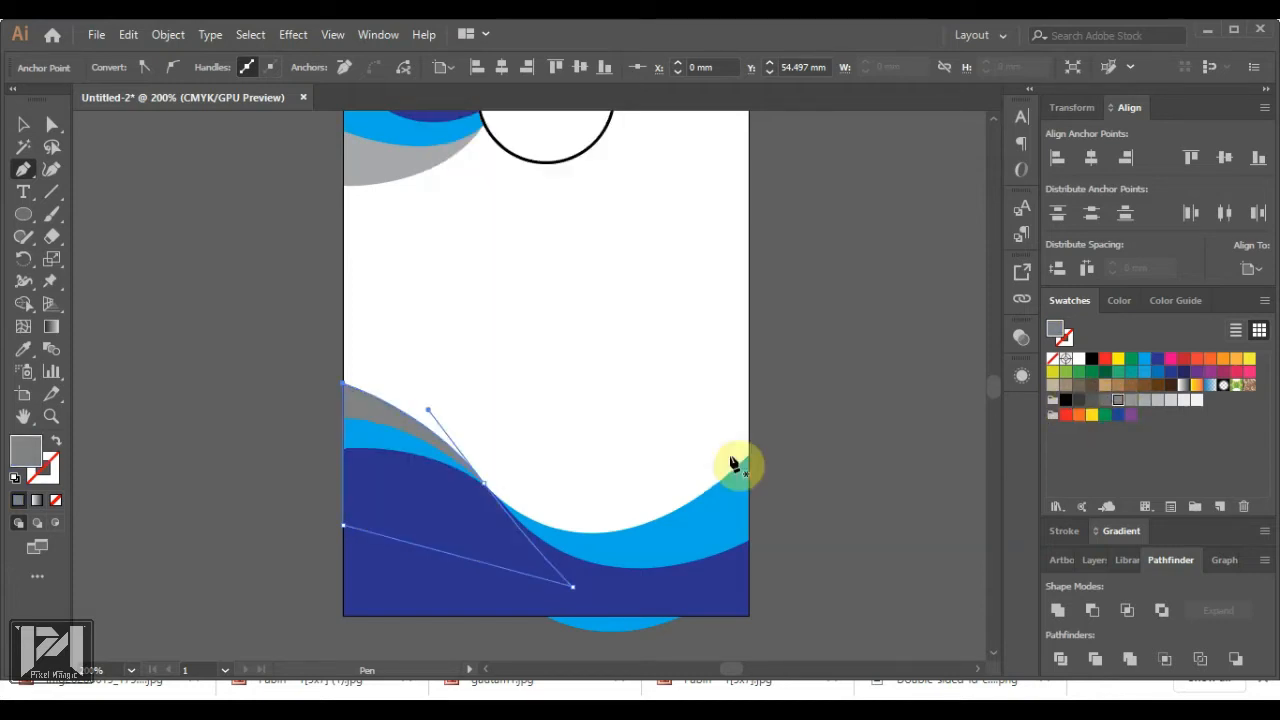
Nudge the bottom wave group up two steps and deselect it
{"action": "scroll", "coordinate": [594, 423], "scroll_direction": "down", "scroll_amount": 3}
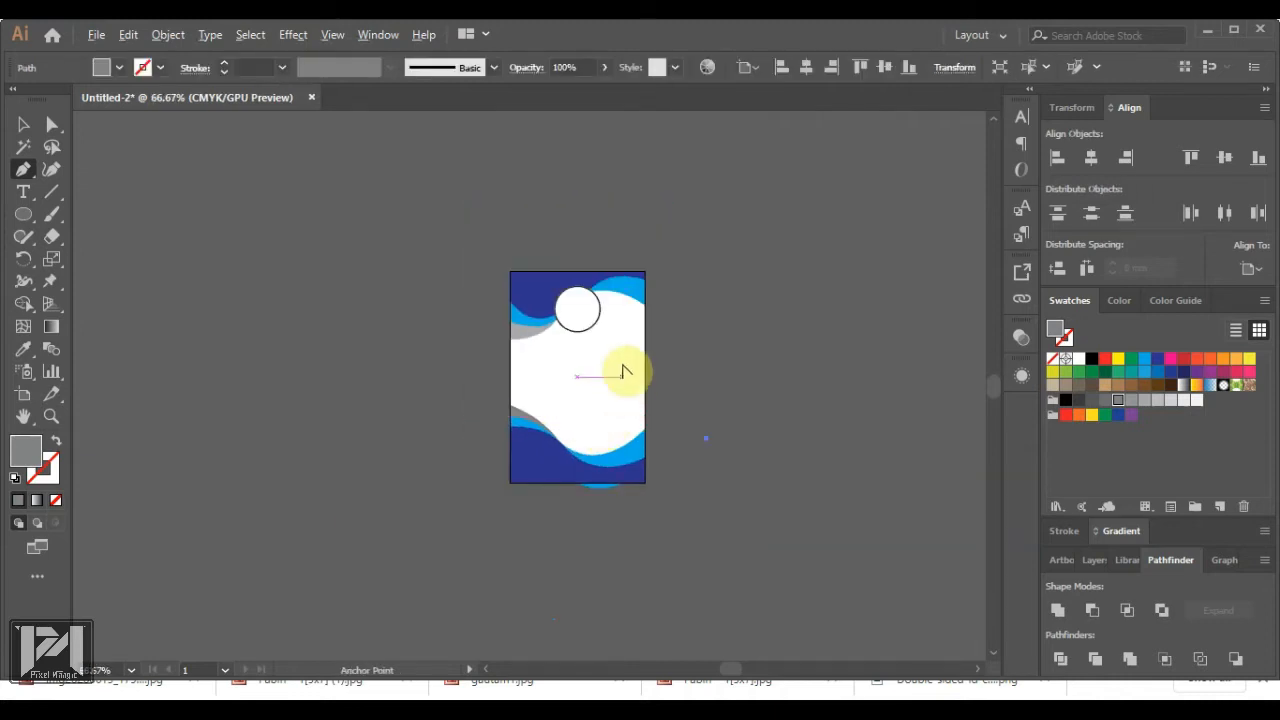
{"action": "scroll", "coordinate": [594, 281], "scroll_direction": "up", "scroll_amount": 1}
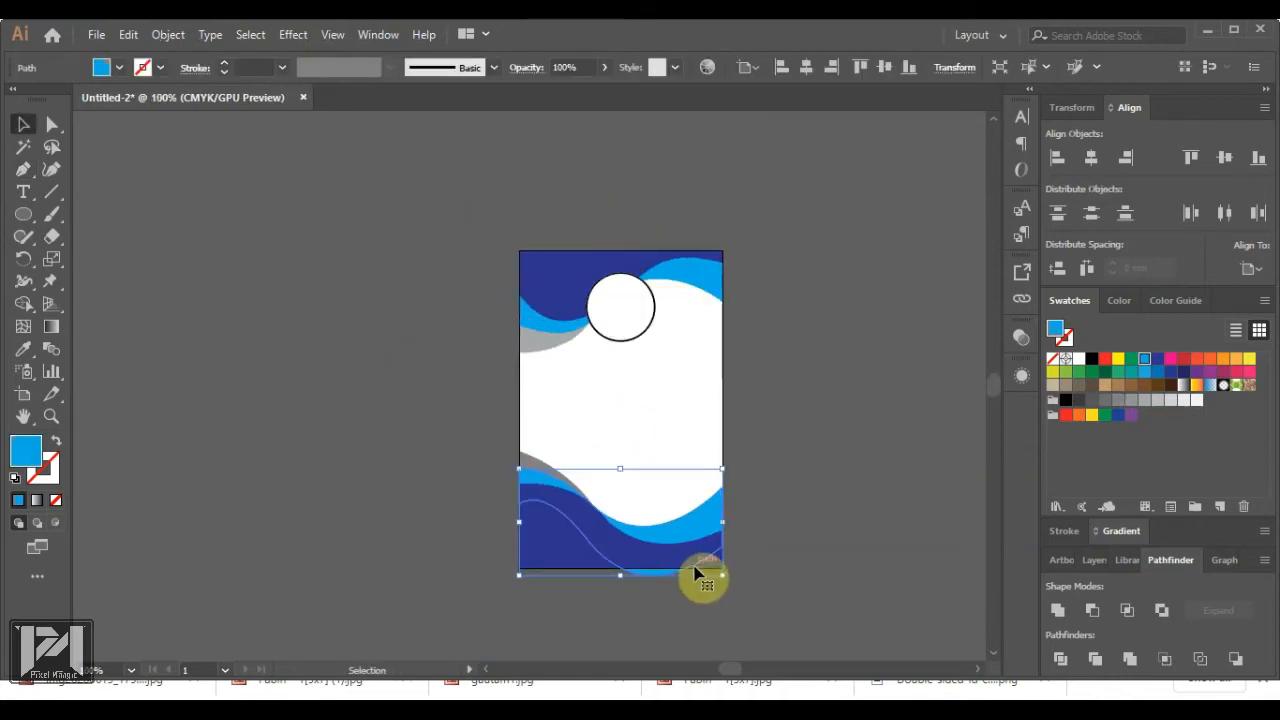
{"action": "key", "text": "Up"}
{"action": "key", "text": "Up"}
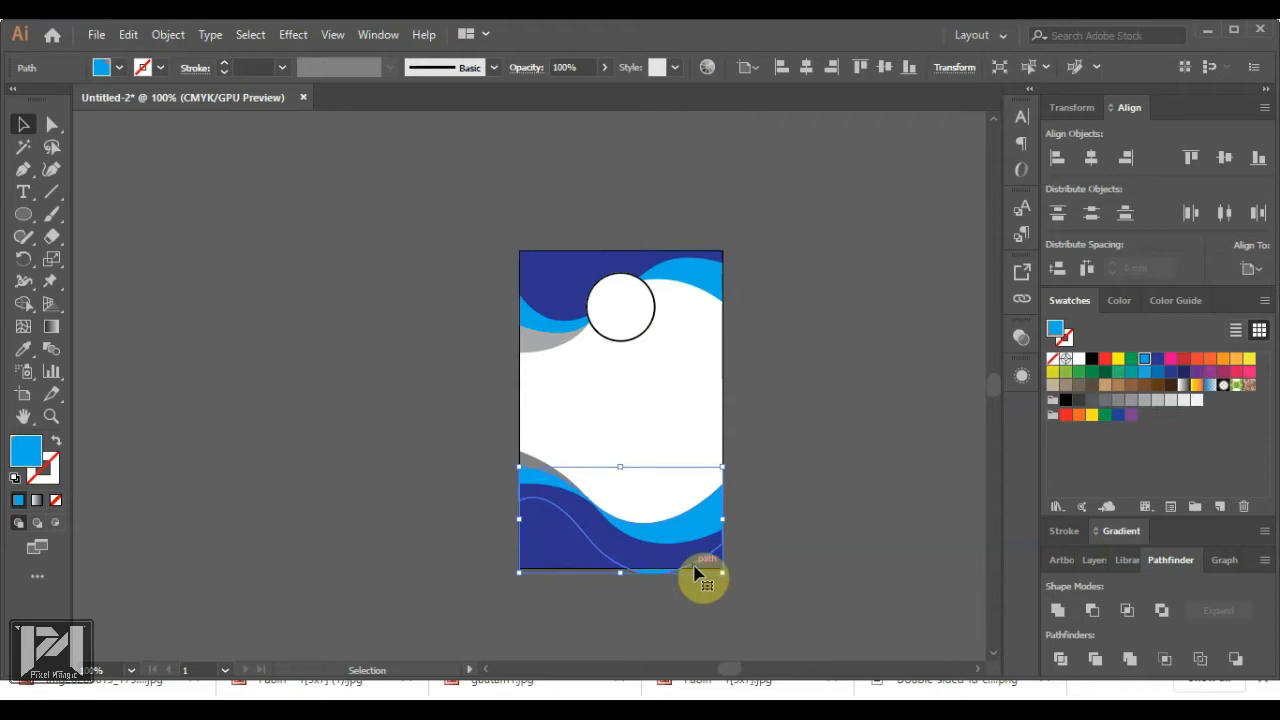
{"action": "key", "text": "Up"}
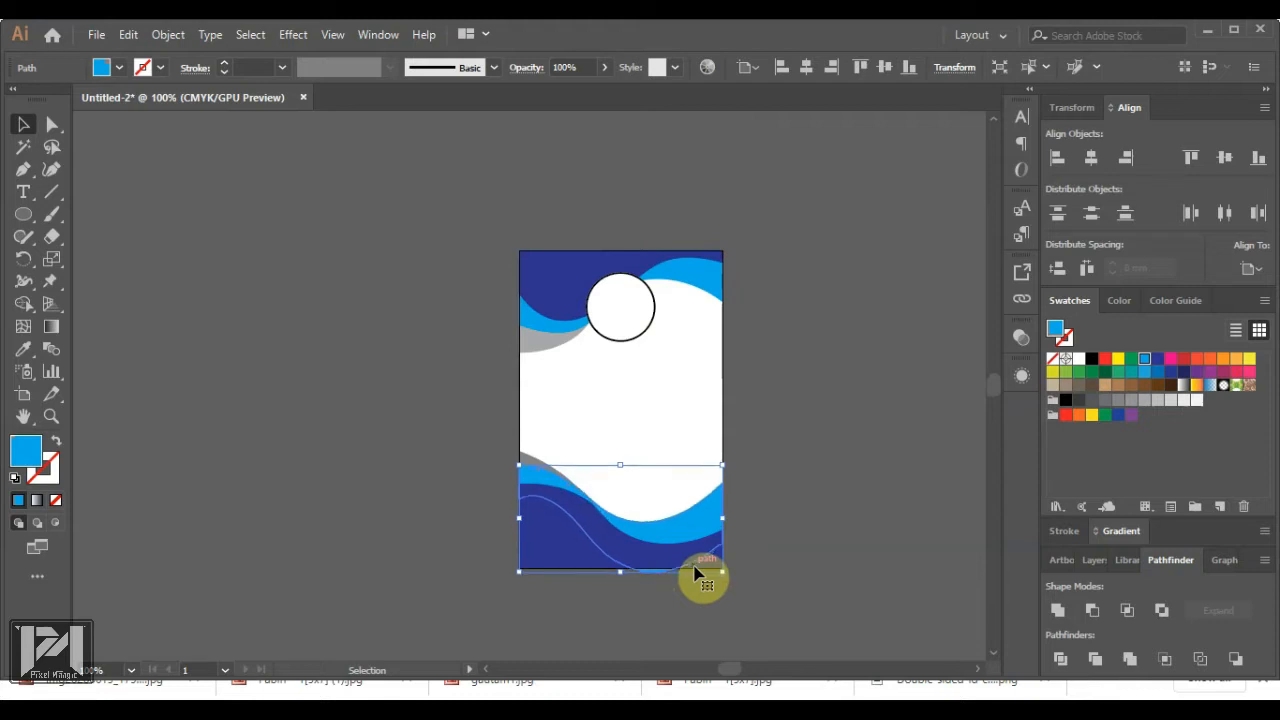
{"action": "left_click", "coordinate": [803, 571]}
Nudge the grey shape up, then back down slightly, and deselect it
{"action": "scroll", "coordinate": [600, 497], "scroll_direction": "up", "scroll_amount": 2}
{"action": "left_click", "coordinate": [483, 456]}
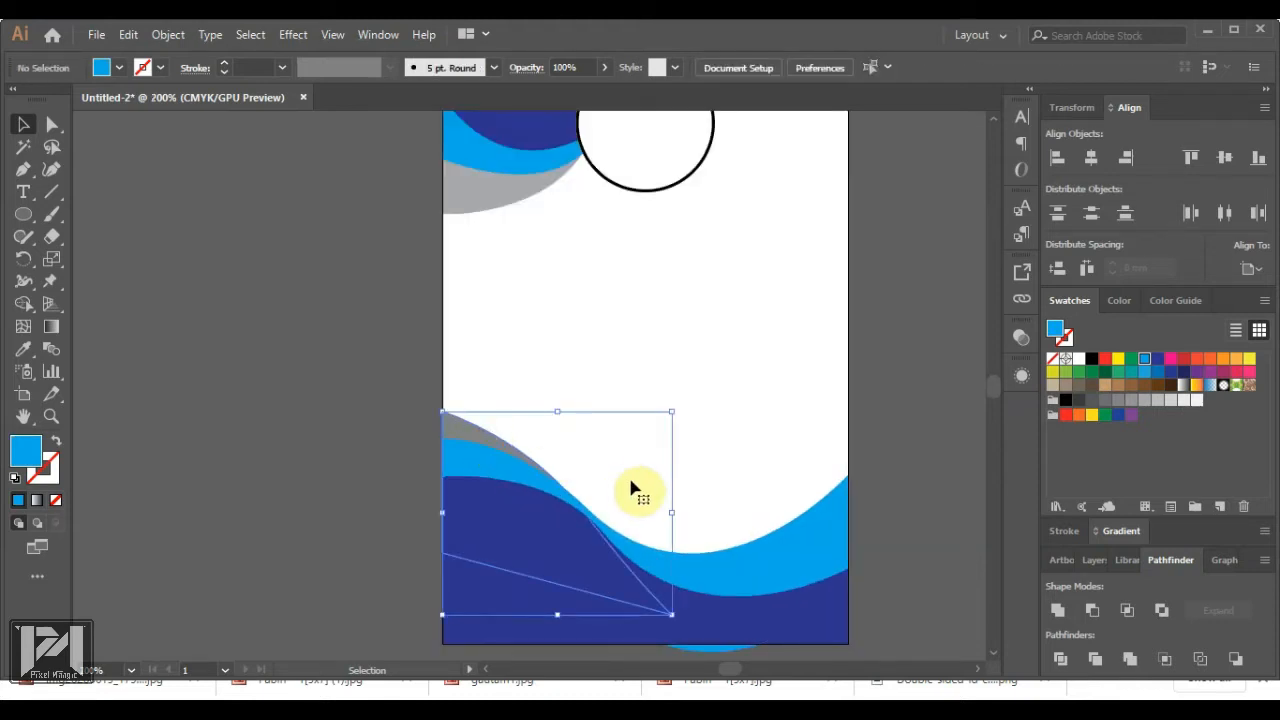
{"action": "key", "text": "Up"}
{"action": "key", "text": "Up"}
{"action": "key", "text": "Up"}
{"action": "key", "text": "Up"}
{"action": "key", "text": "Up"}
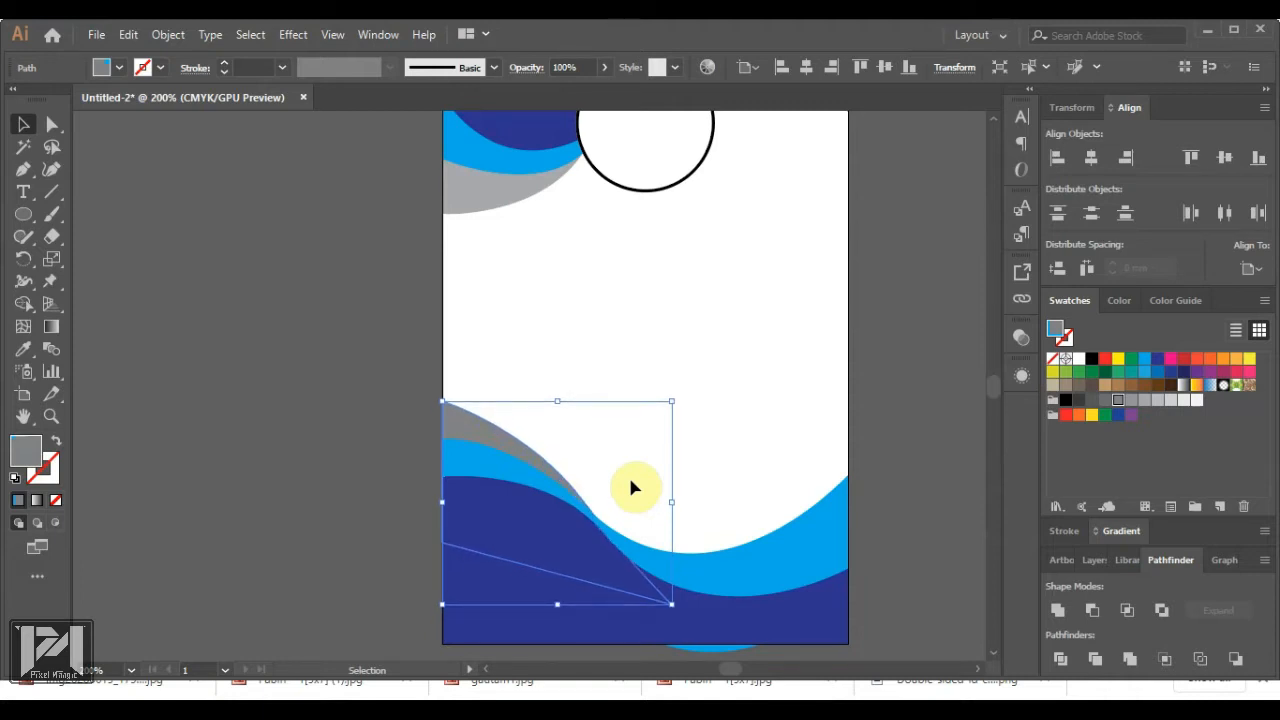
{"action": "key", "text": "Down"}
{"action": "key", "text": "Down"}
{"action": "key", "text": "Down"}
{"action": "key", "text": "Down"}
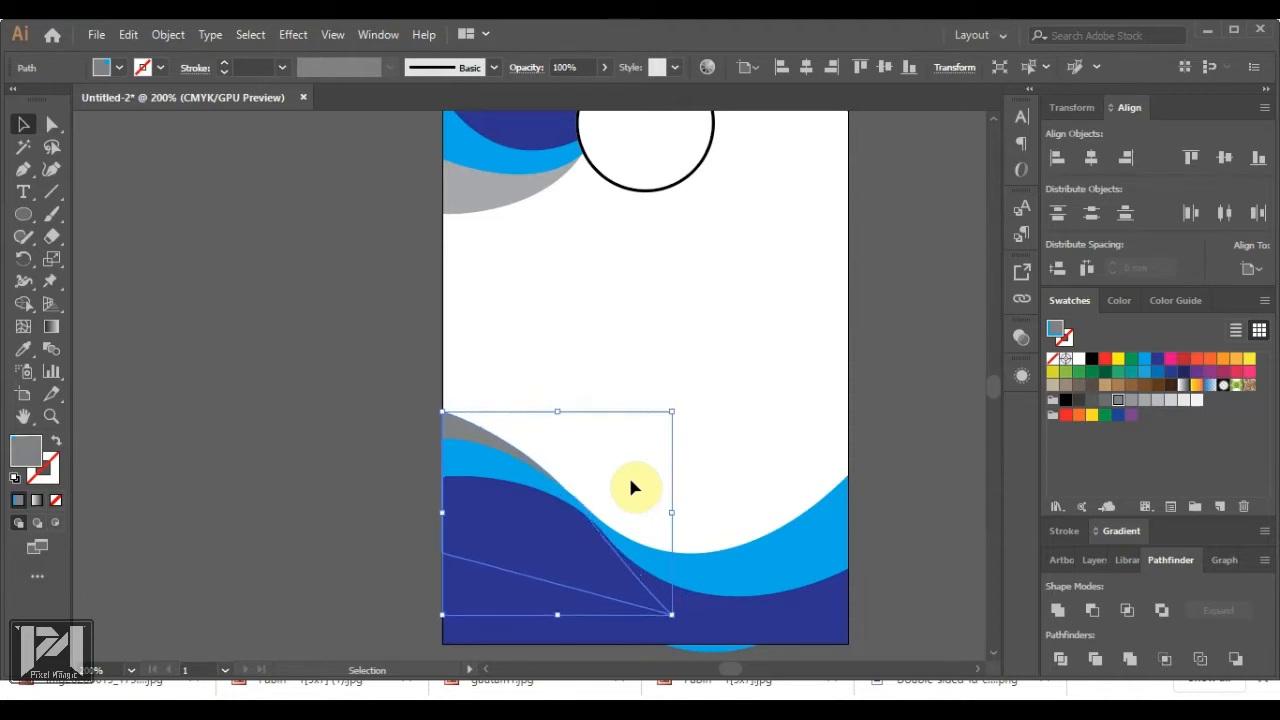
{"action": "left_click", "coordinate": [950, 527]}
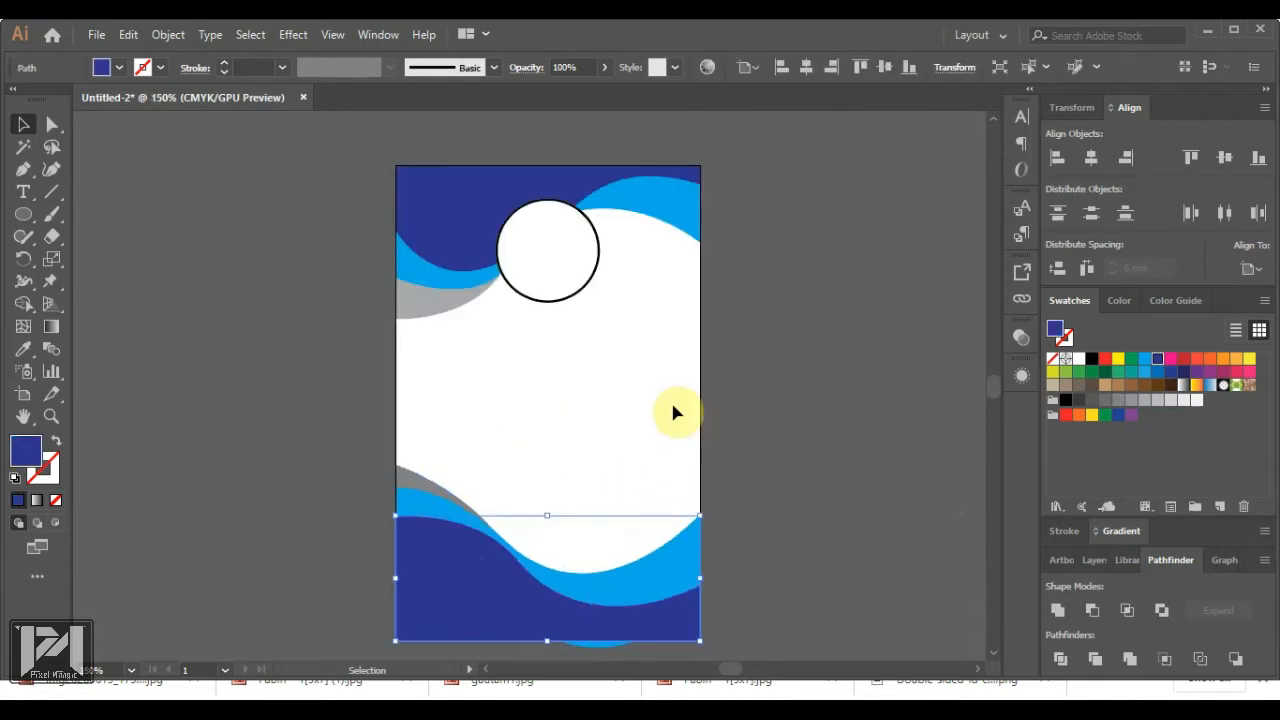
{"action": "key", "text": "ctrl+c"}
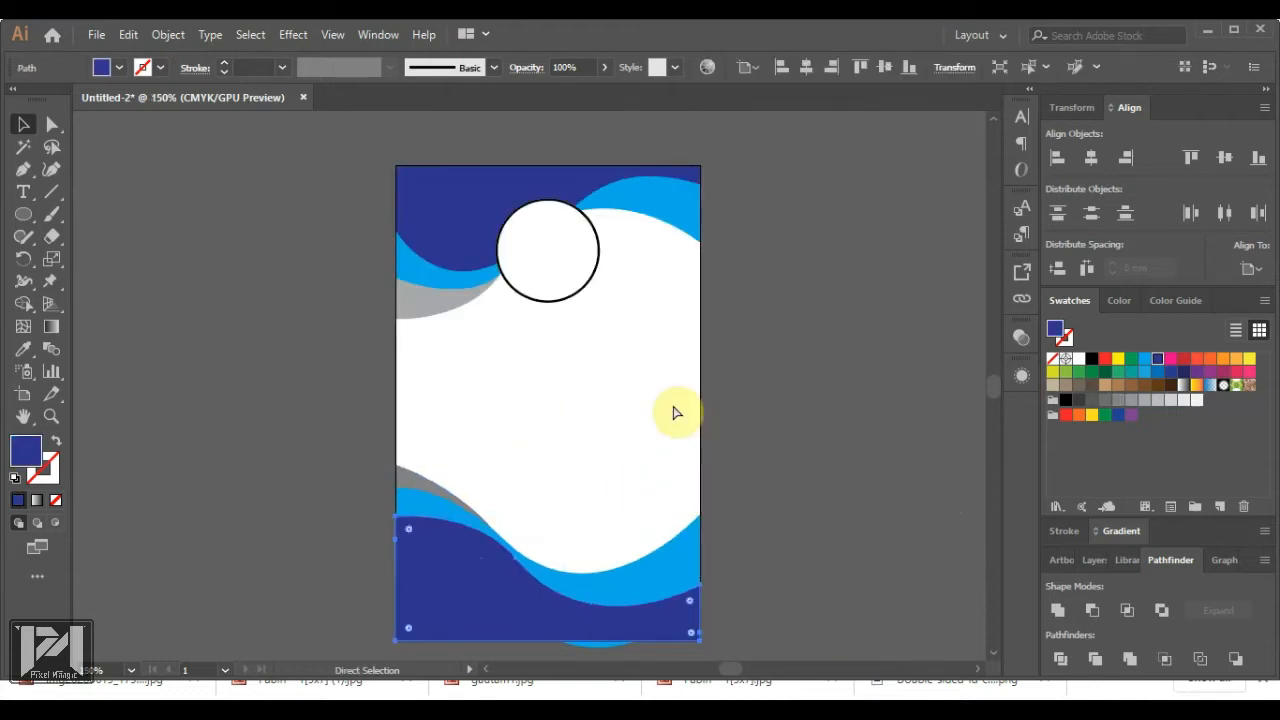
{"action": "left_click", "coordinate": [24, 217]}
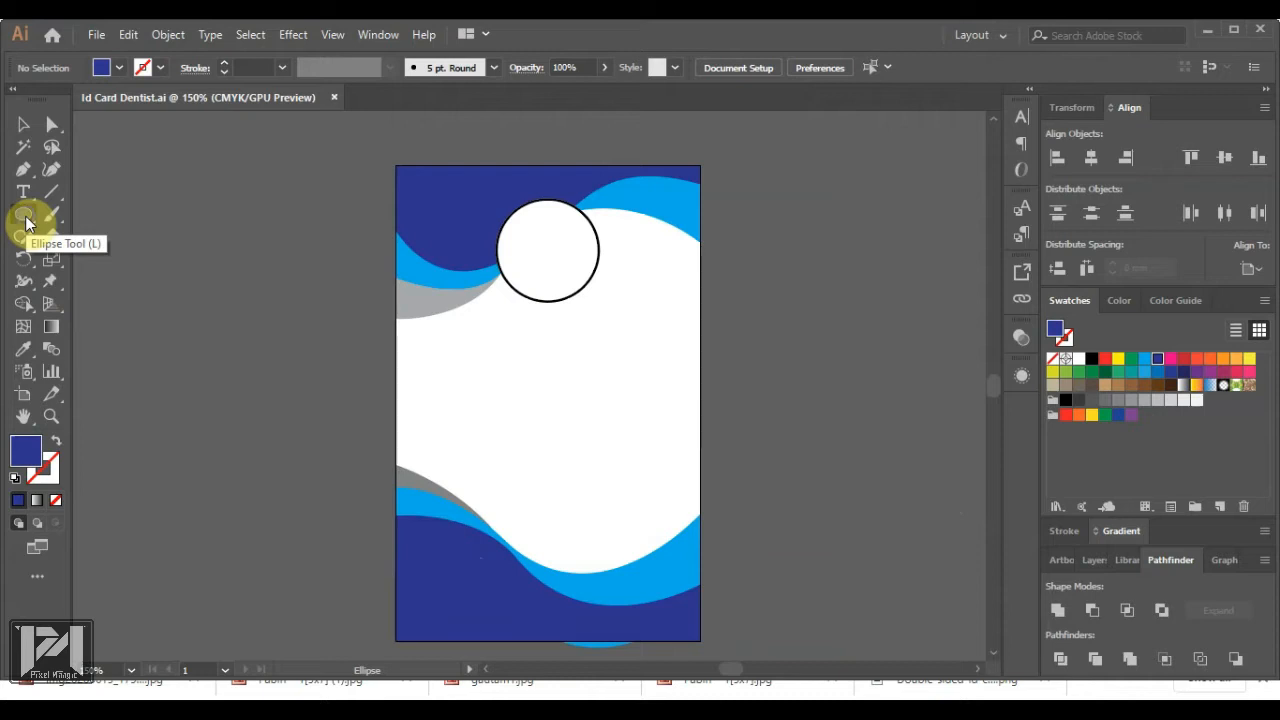
Draw a hexagon with the Polygon tool right of the card and scale it down small
{"action": "left_click_drag", "start_coordinate": [26, 222], "coordinate": [111, 282]}
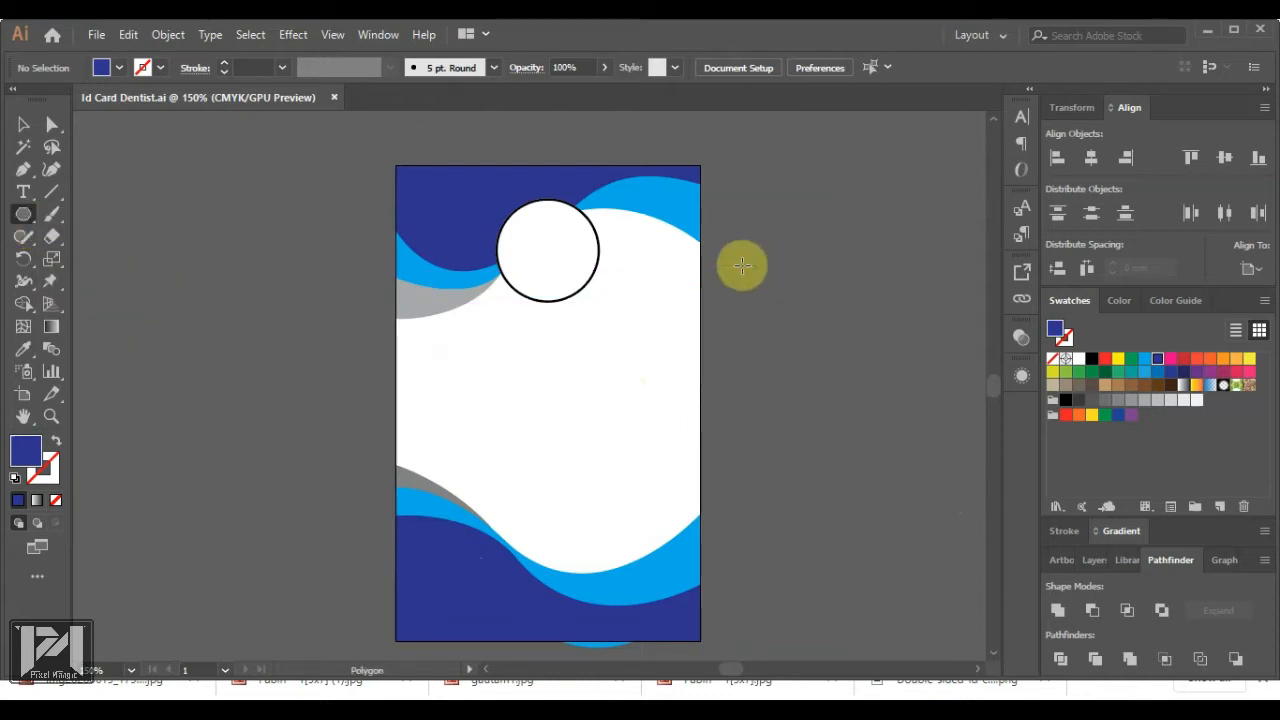
{"action": "left_click_drag", "start_coordinate": [742, 265], "coordinate": [777, 286]}
{"action": "left_click", "coordinate": [24, 125]}
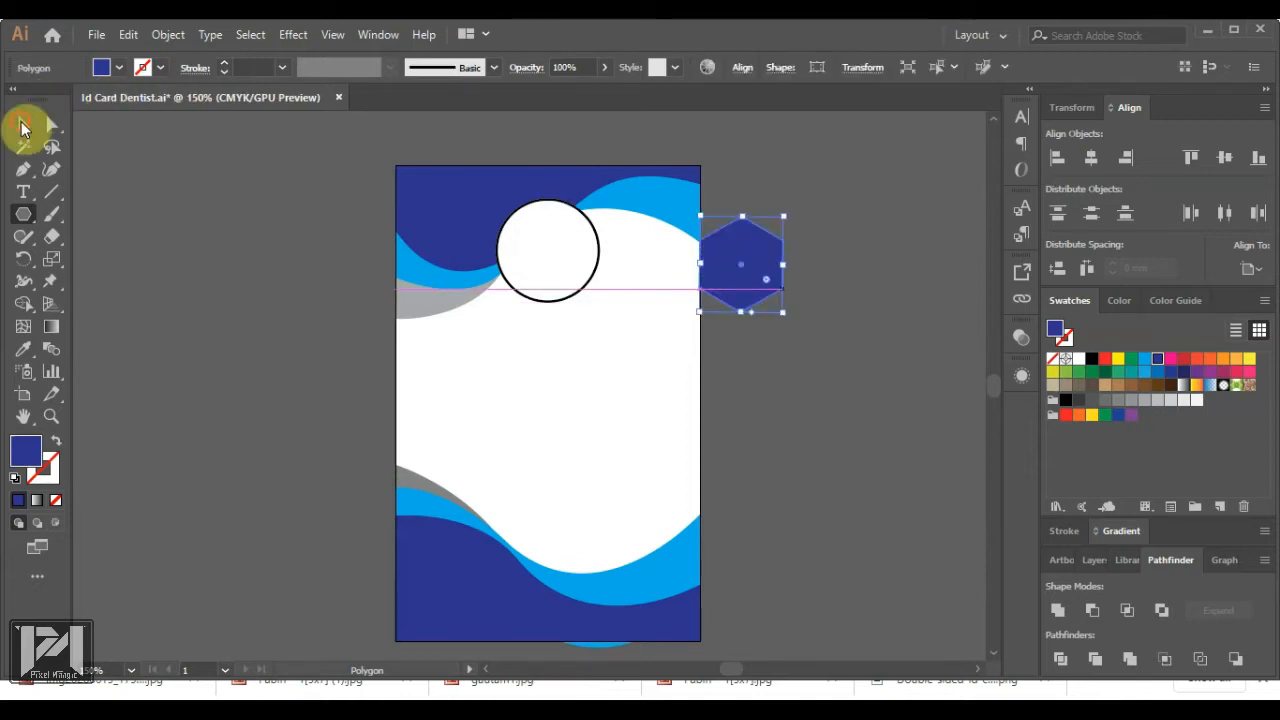
{"action": "scroll", "coordinate": [776, 208], "scroll_direction": "up", "scroll_amount": 2}
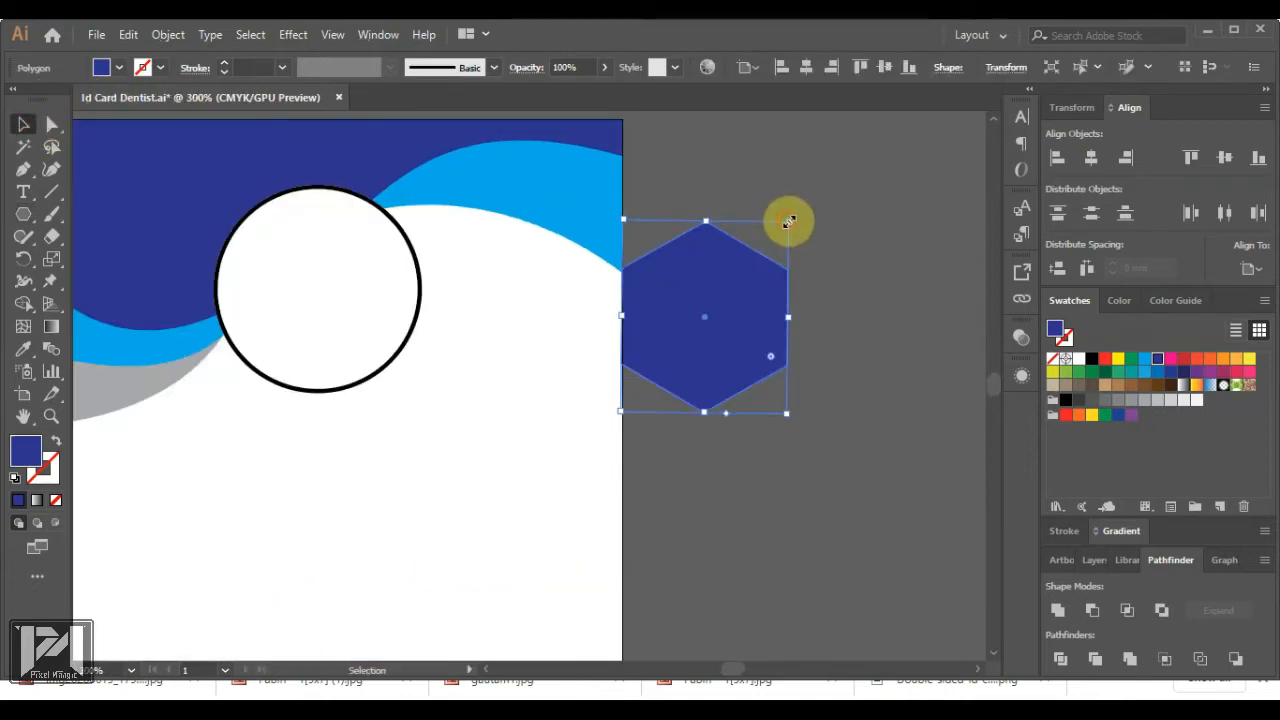
{"action": "left_click_drag", "start_coordinate": [788, 223], "coordinate": [728, 362]}
{"action": "left_click", "coordinate": [800, 352]}
{"action": "left_click", "coordinate": [699, 318]}
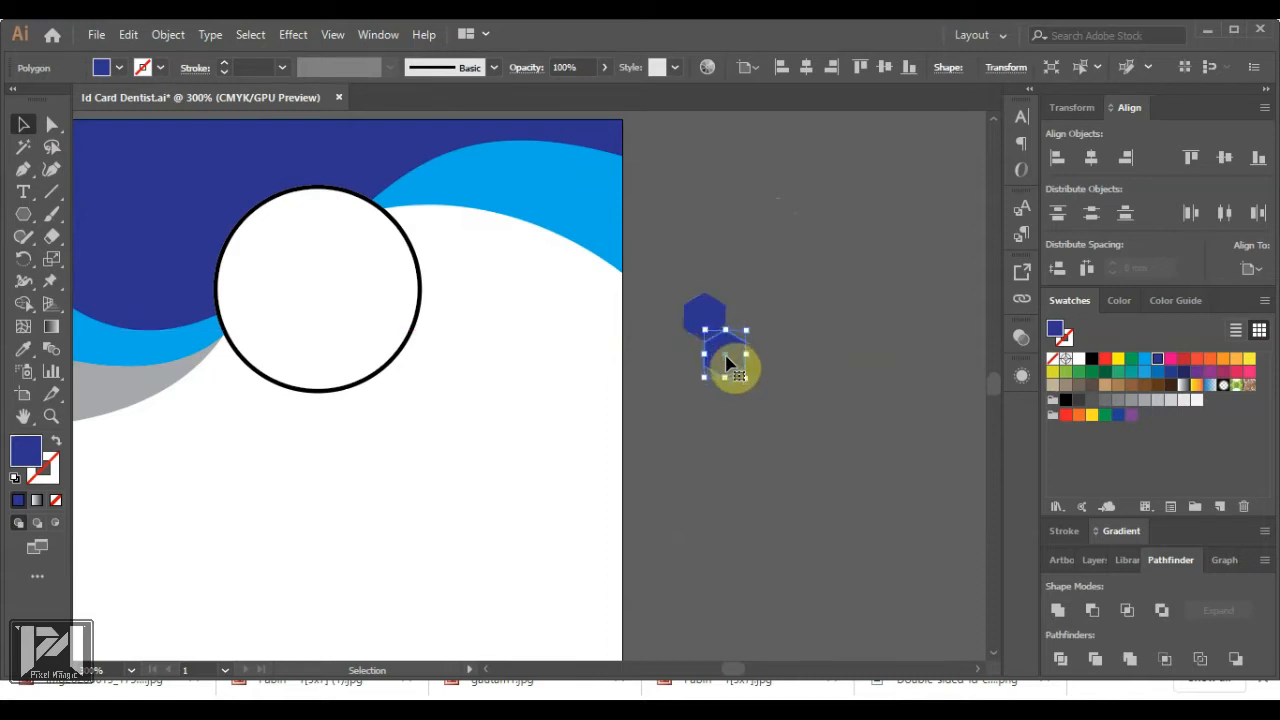
Duplicate the small hexagon into neighbouring copies to start the honeycomb
{"action": "scroll", "coordinate": [735, 357], "scroll_direction": "up", "scroll_amount": 2}
{"action": "left_click_drag", "start_coordinate": [731, 353], "coordinate": [755, 427]}
{"action": "left_click", "coordinate": [852, 430]}
{"action": "scroll", "coordinate": [755, 427], "scroll_direction": "up", "scroll_amount": 2}
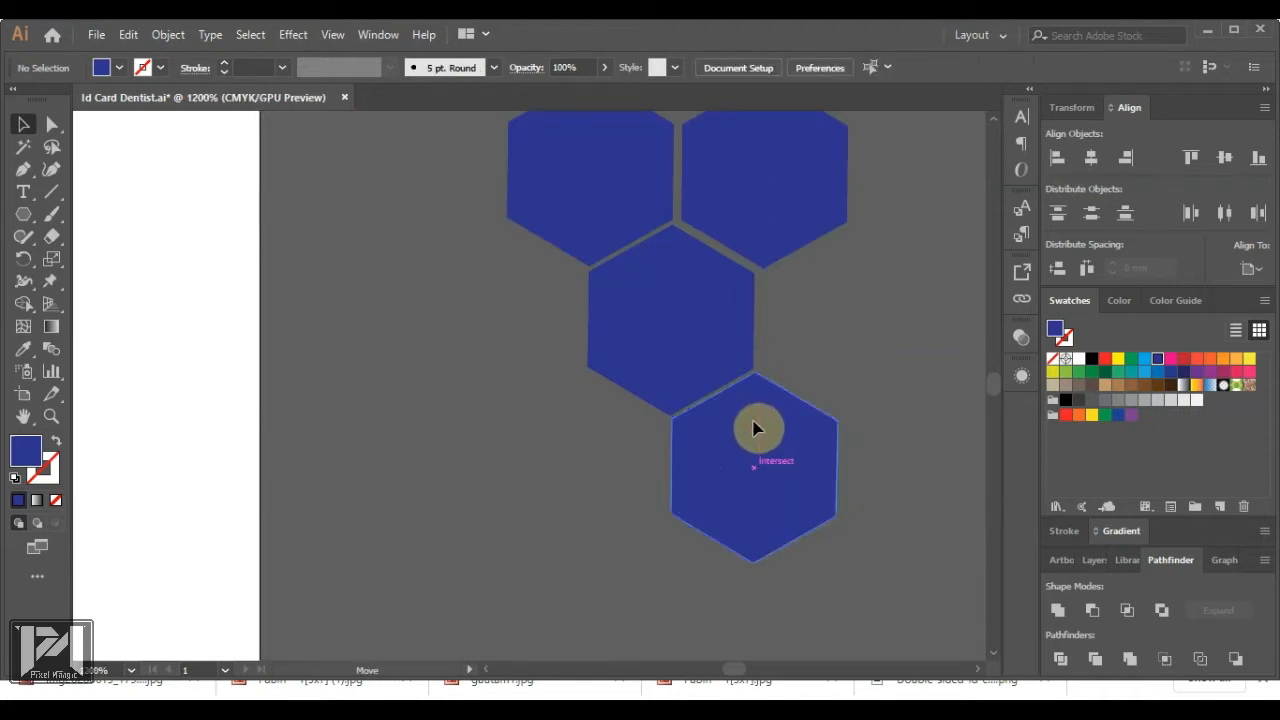
{"action": "left_click", "coordinate": [755, 428]}
{"action": "scroll", "coordinate": [757, 428], "scroll_direction": "down", "scroll_amount": 2}
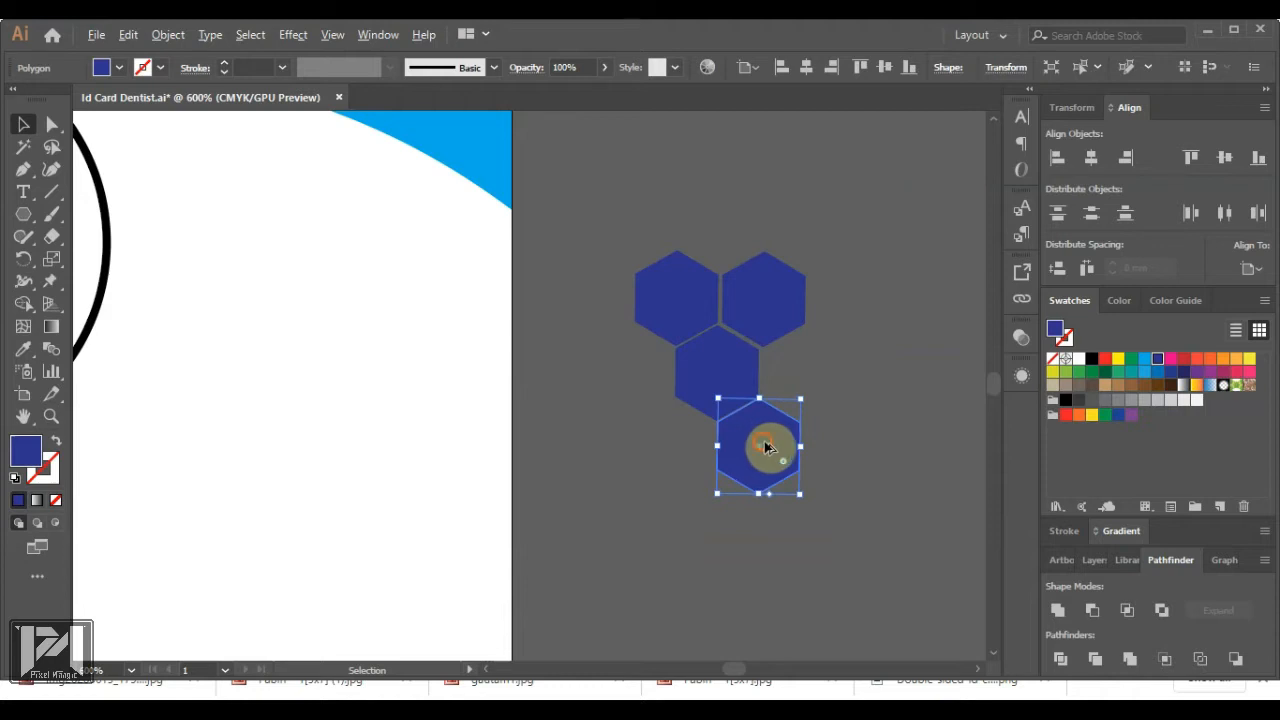
{"action": "left_click_drag", "start_coordinate": [765, 447], "coordinate": [808, 409]}
Nudge the top-left and middle hexagons to even out the gaps
{"action": "scroll", "coordinate": [748, 400], "scroll_direction": "down", "scroll_amount": 3}
{"action": "scroll", "coordinate": [760, 394], "scroll_direction": "up", "scroll_amount": 2}
{"action": "scroll", "coordinate": [763, 375], "scroll_direction": "up", "scroll_amount": 5}
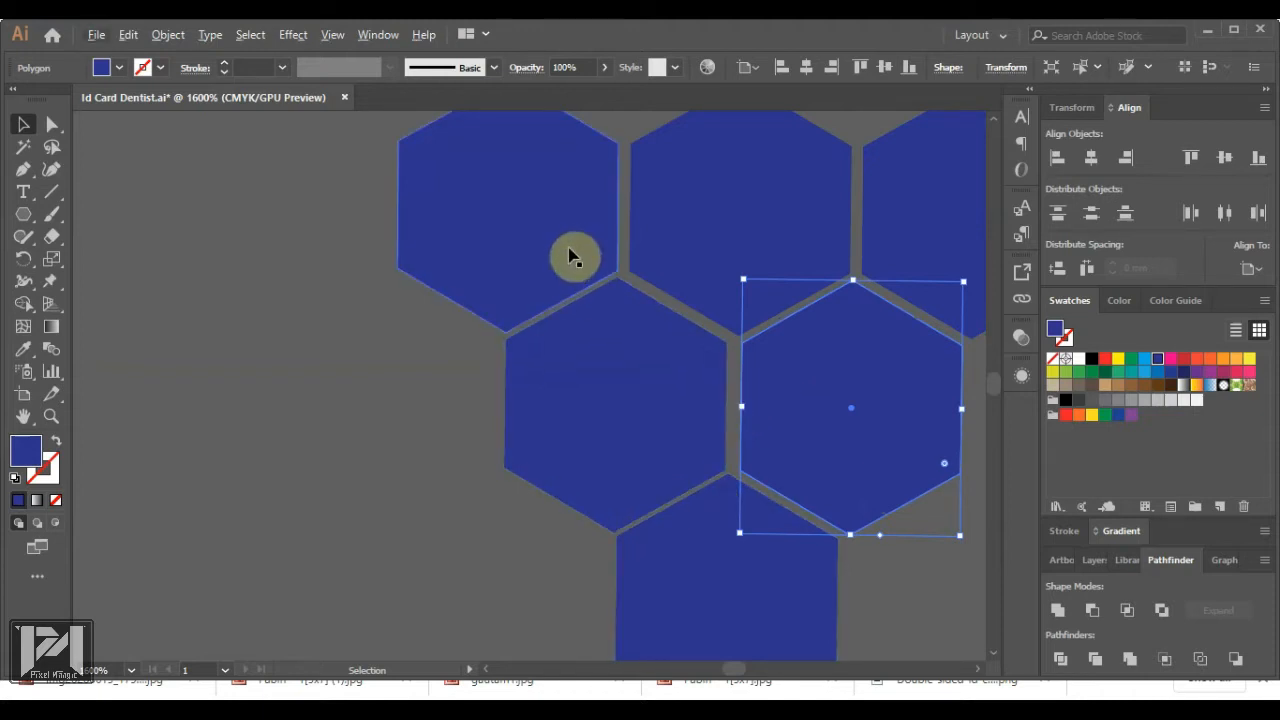
{"action": "left_click_drag", "start_coordinate": [571, 258], "coordinate": [566, 251]}
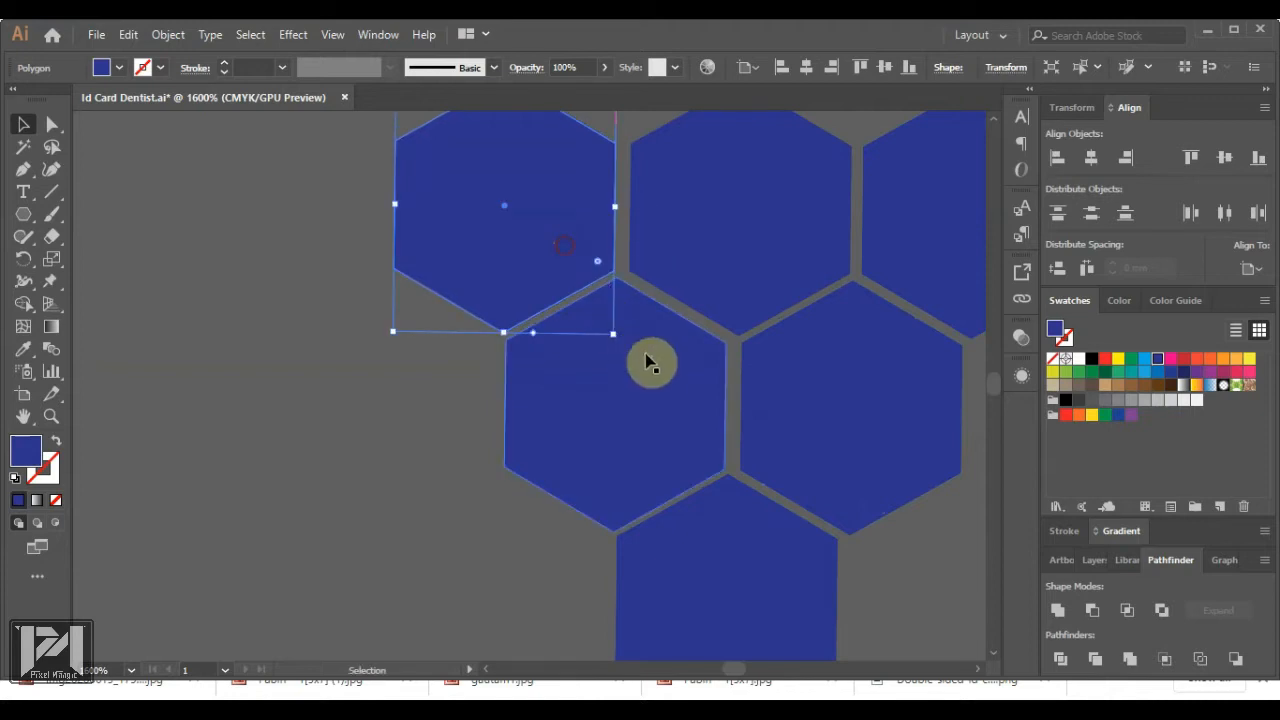
{"action": "left_click_drag", "start_coordinate": [649, 363], "coordinate": [651, 363]}
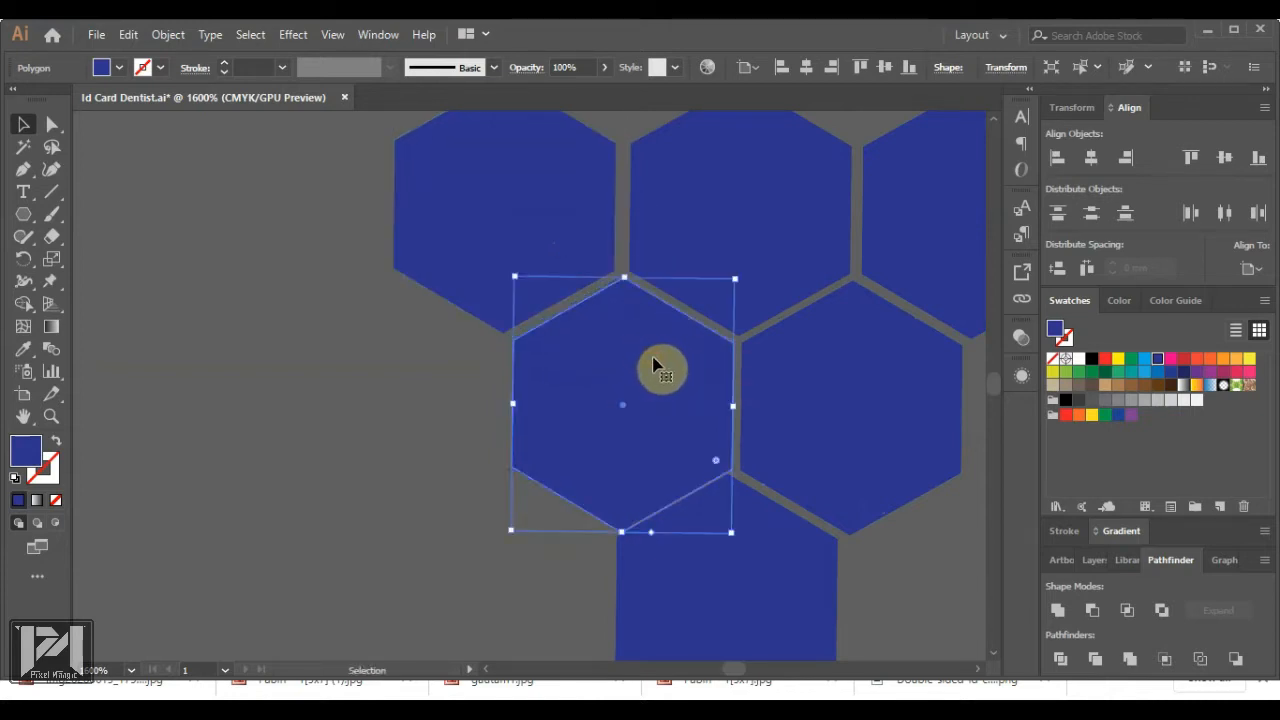
{"action": "left_click", "coordinate": [881, 527]}
Shift the bottom hexagon and one more hexagon so all gaps are narrow and even
{"action": "scroll", "coordinate": [575, 396], "scroll_direction": "down", "scroll_amount": 2}
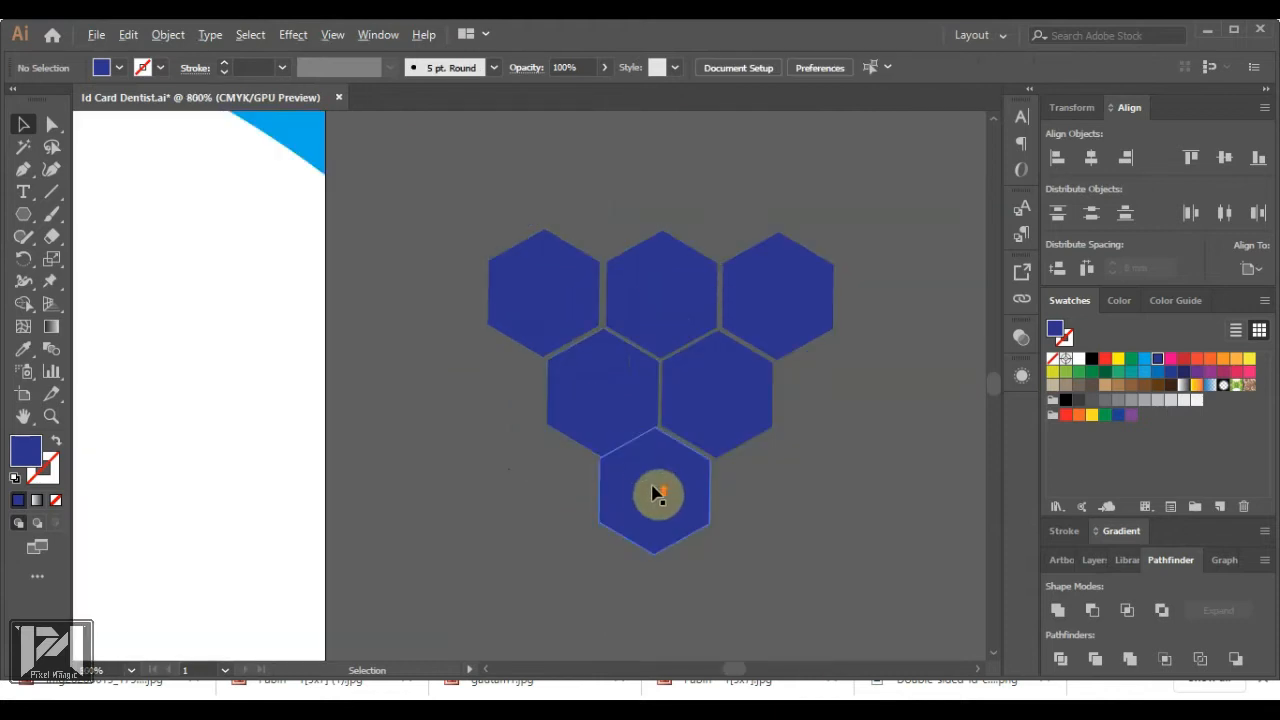
{"action": "scroll", "coordinate": [654, 491], "scroll_direction": "up", "scroll_amount": 1}
{"action": "left_click_drag", "start_coordinate": [669, 480], "coordinate": [683, 480]}
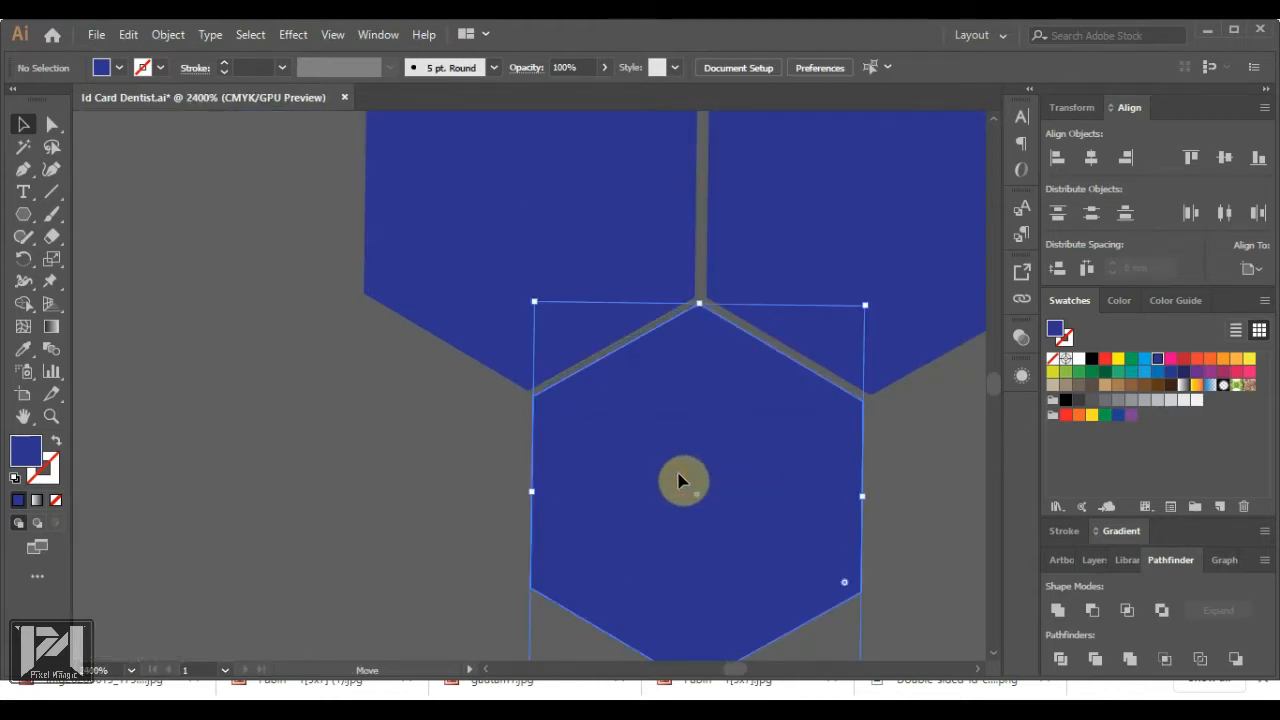
{"action": "left_click", "coordinate": [903, 514]}
{"action": "scroll", "coordinate": [557, 429], "scroll_direction": "down", "scroll_amount": 3}
{"action": "scroll", "coordinate": [603, 358], "scroll_direction": "up", "scroll_amount": 2}
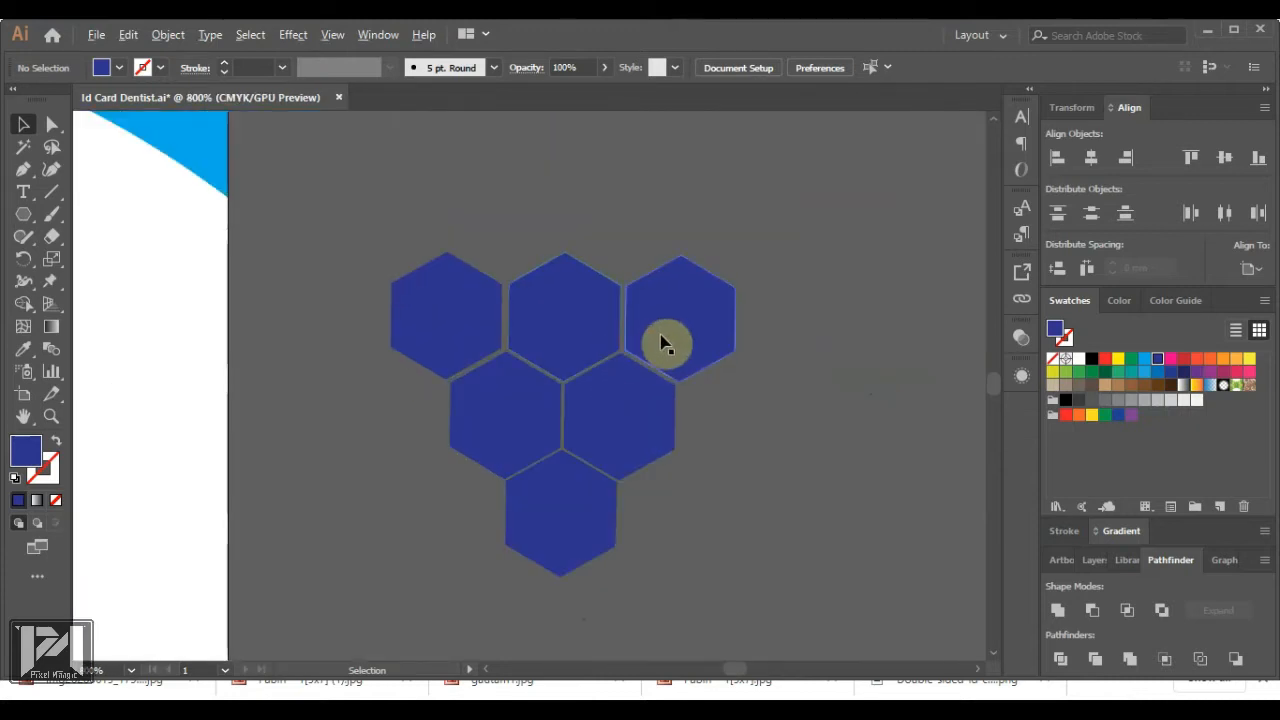
{"action": "scroll", "coordinate": [660, 336], "scroll_direction": "up", "scroll_amount": 5}
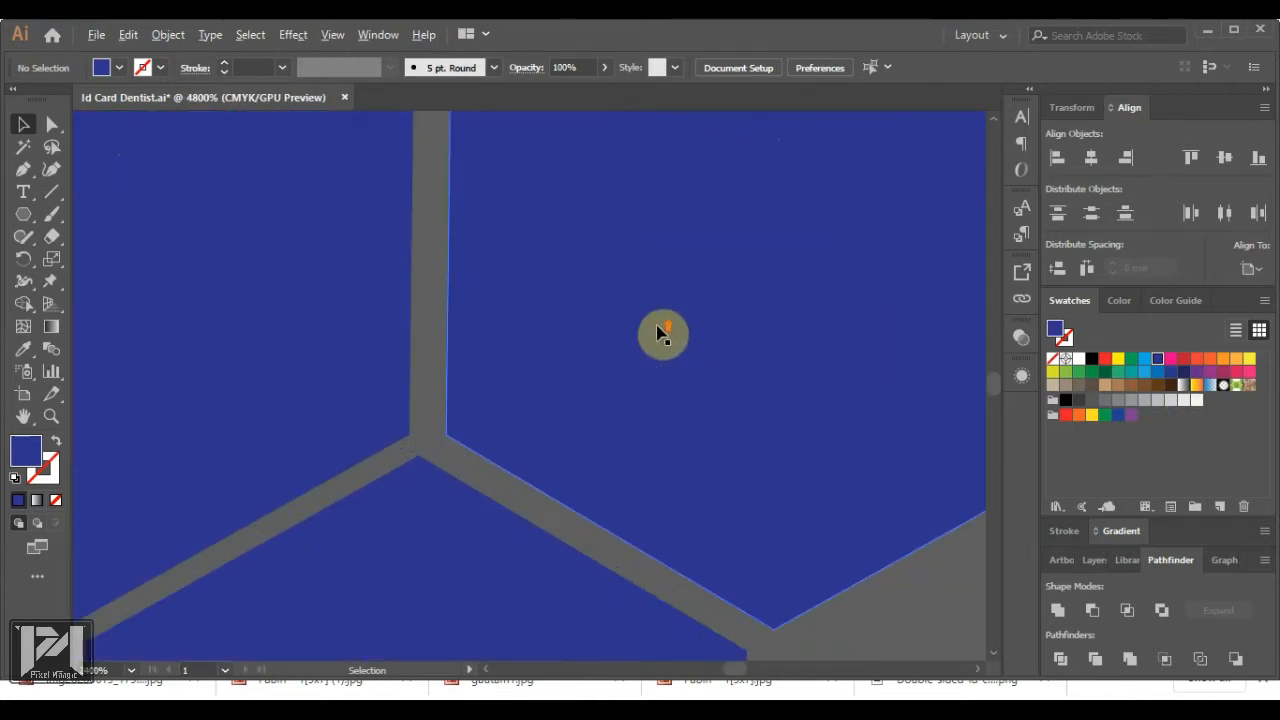
{"action": "left_click_drag", "start_coordinate": [663, 334], "coordinate": [610, 358]}
{"action": "scroll", "coordinate": [601, 353], "scroll_direction": "down", "scroll_amount": 6}
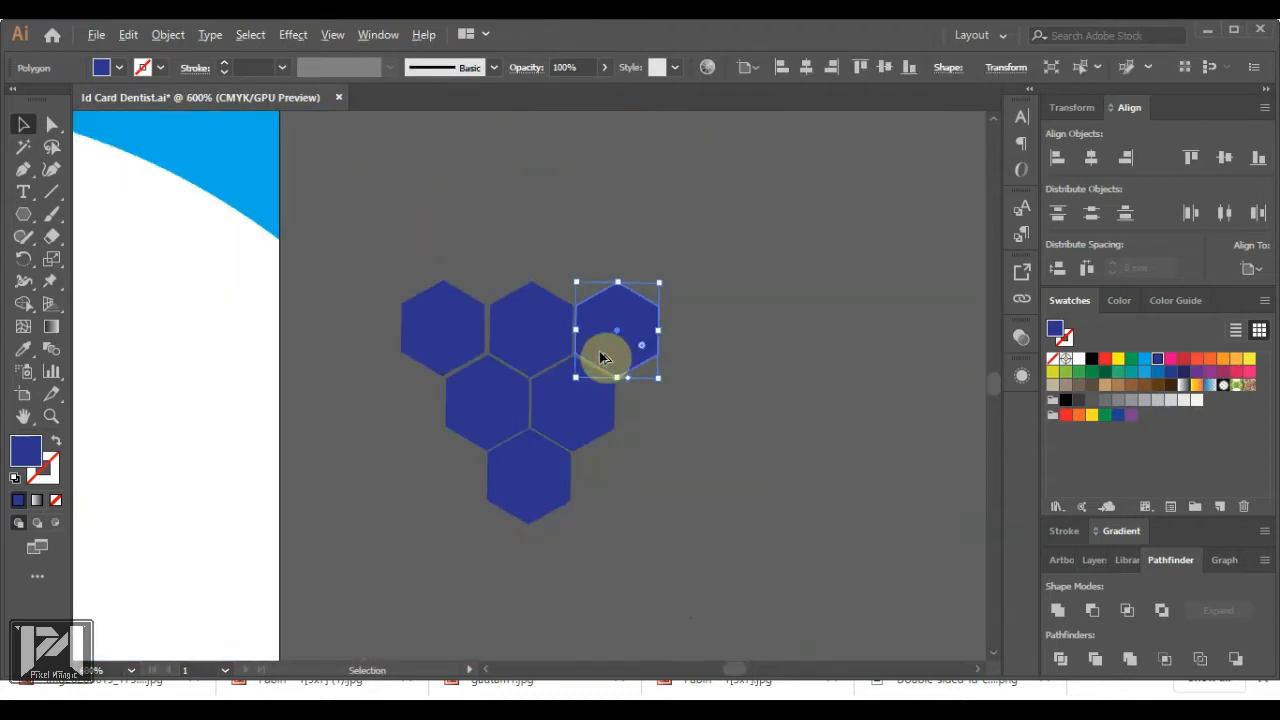
Copy the top-right hexagon to add a new hexagon beside the cluster
{"action": "left_click", "coordinate": [723, 388]}
{"action": "scroll", "coordinate": [643, 352], "scroll_direction": "down", "scroll_amount": 2}
{"action": "scroll", "coordinate": [645, 358], "scroll_direction": "up", "scroll_amount": 2}
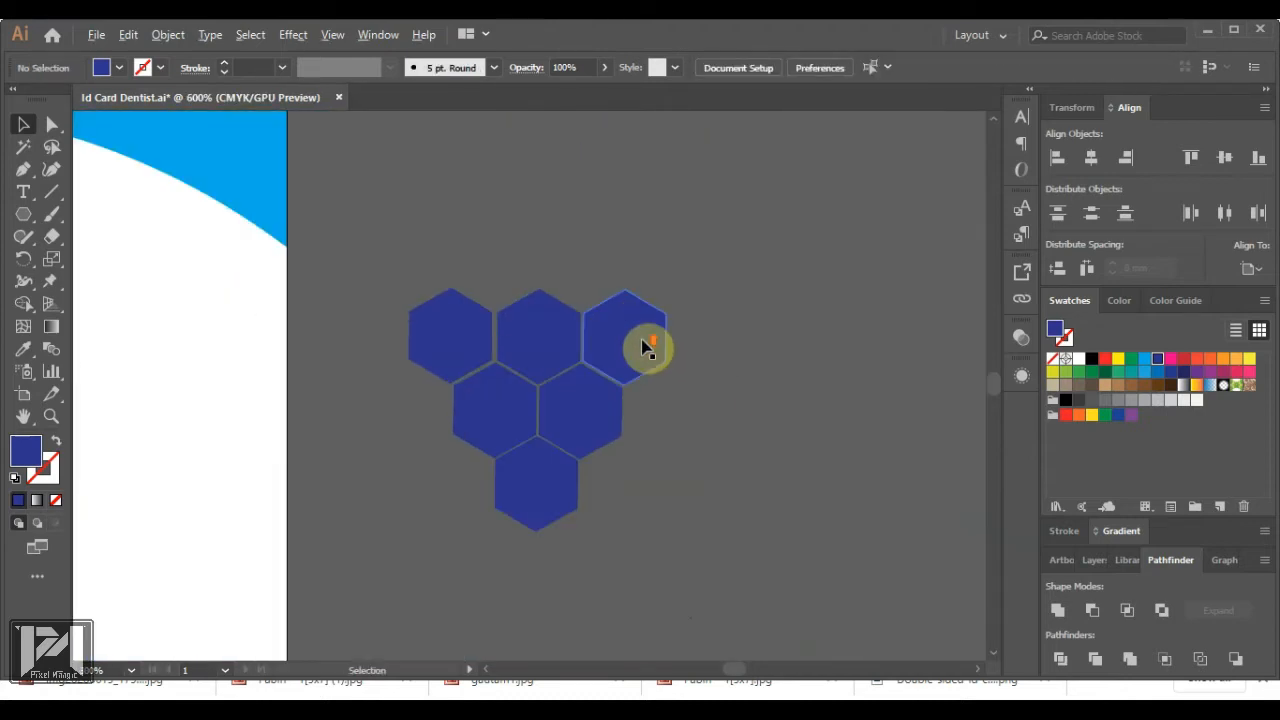
{"action": "left_click_drag", "start_coordinate": [630, 350], "coordinate": [676, 424]}
{"action": "left_click_drag", "start_coordinate": [673, 451], "coordinate": [717, 500]}
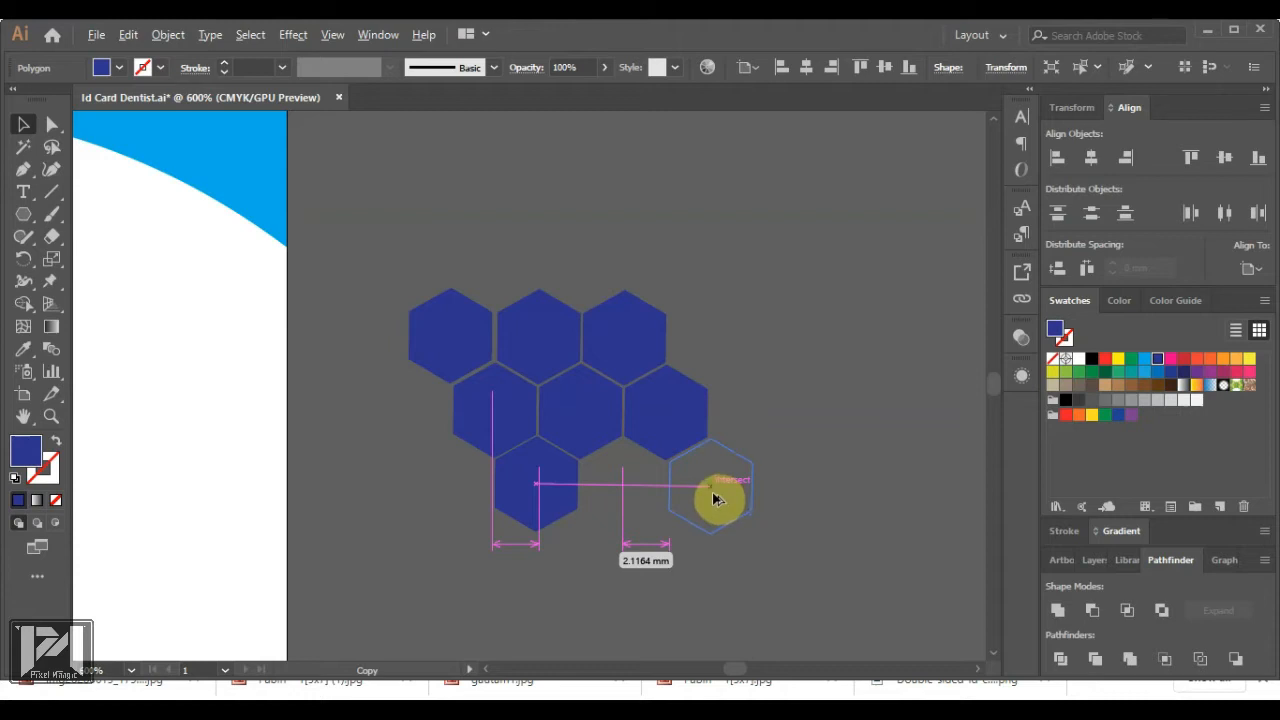
{"action": "left_click_drag", "start_coordinate": [717, 500], "coordinate": [714, 505]}
{"action": "scroll", "coordinate": [712, 495], "scroll_direction": "up", "scroll_amount": 5}
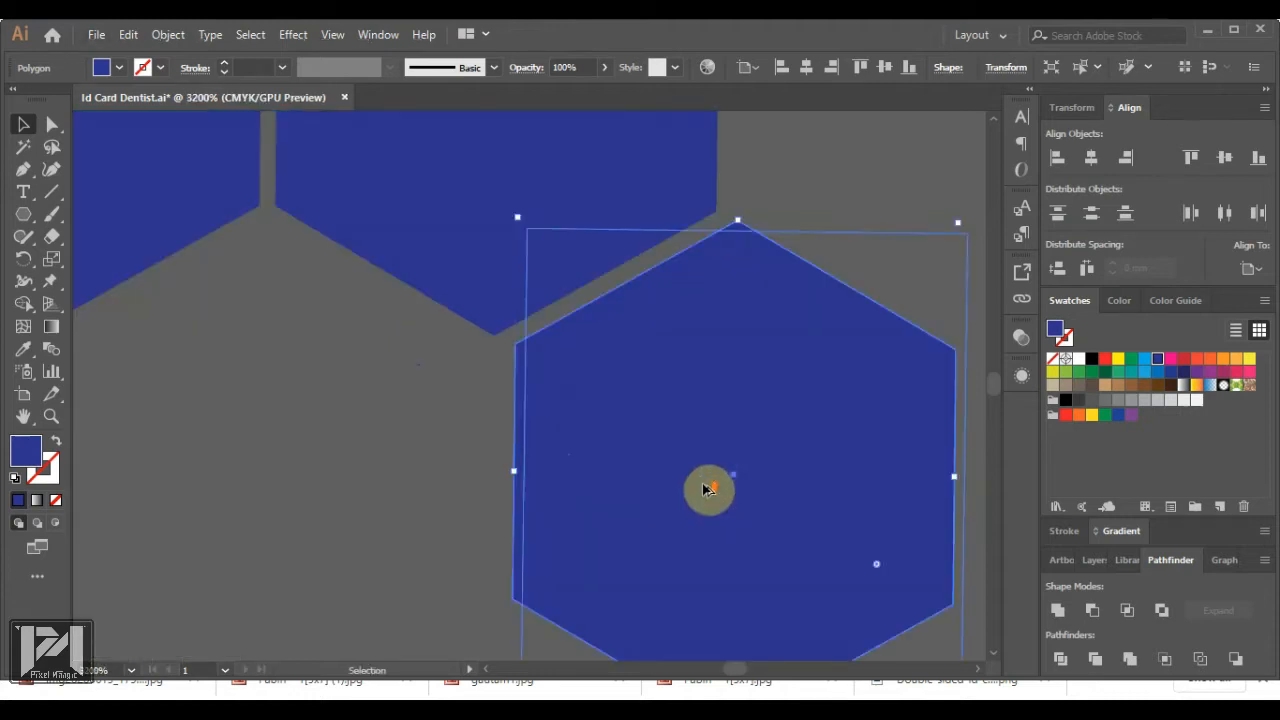
{"action": "left_click_drag", "start_coordinate": [697, 430], "coordinate": [635, 535]}
{"action": "scroll", "coordinate": [696, 430], "scroll_direction": "down", "scroll_amount": 4}
Nudge the new hexagon right and up and the bottom-right hexagon down to even gaps
{"action": "key", "text": "Right"}
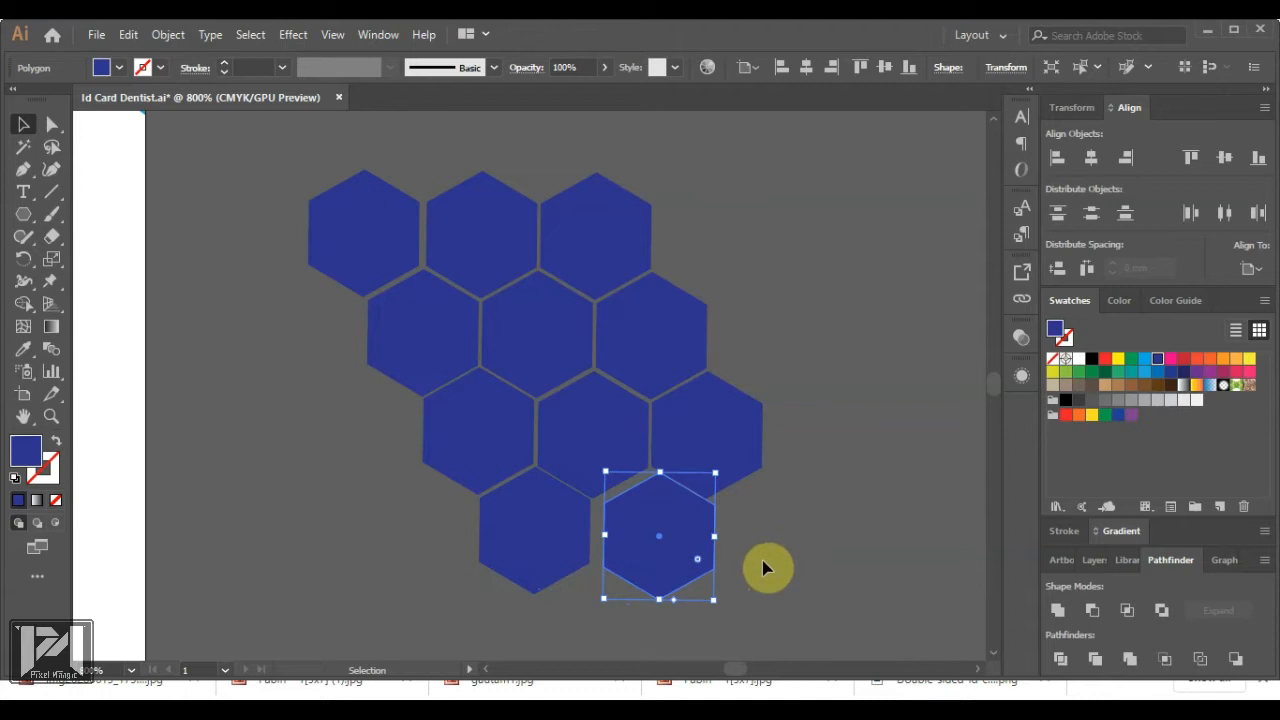
{"action": "scroll", "coordinate": [686, 534], "scroll_direction": "up", "scroll_amount": 4}
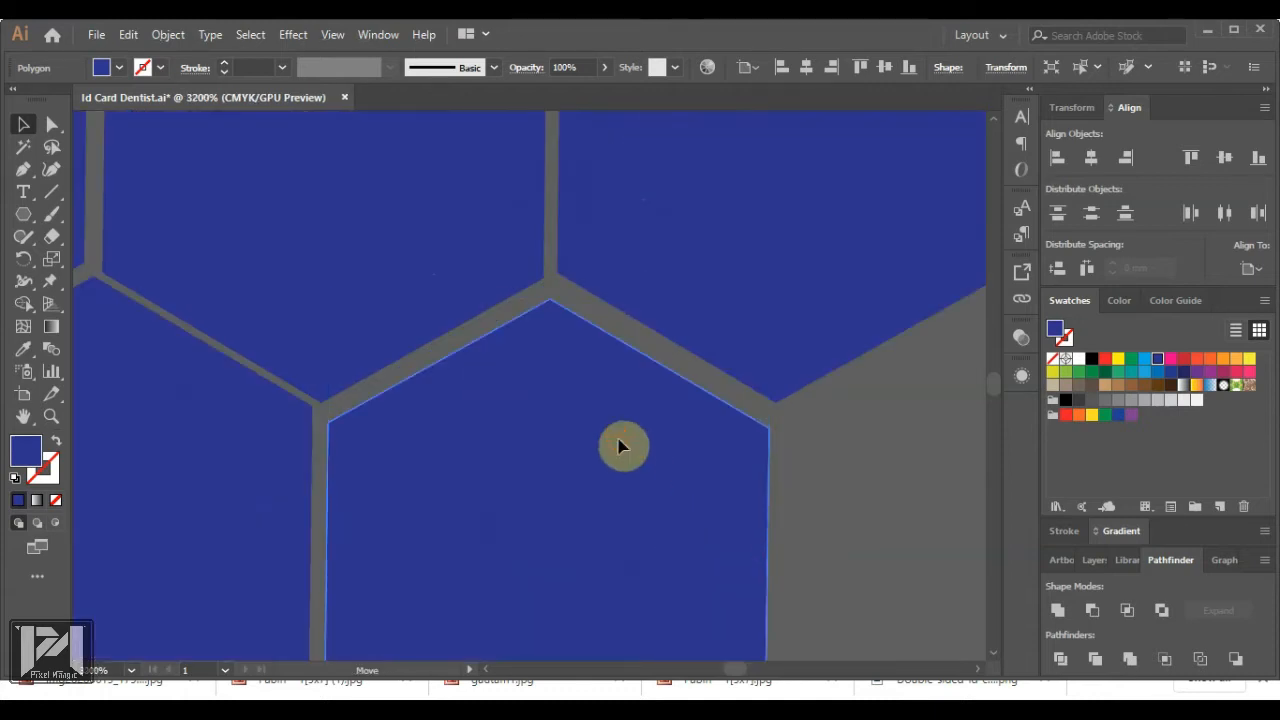
{"action": "left_click_drag", "start_coordinate": [619, 446], "coordinate": [621, 441]}
{"action": "scroll", "coordinate": [621, 441], "scroll_direction": "down", "scroll_amount": 8}
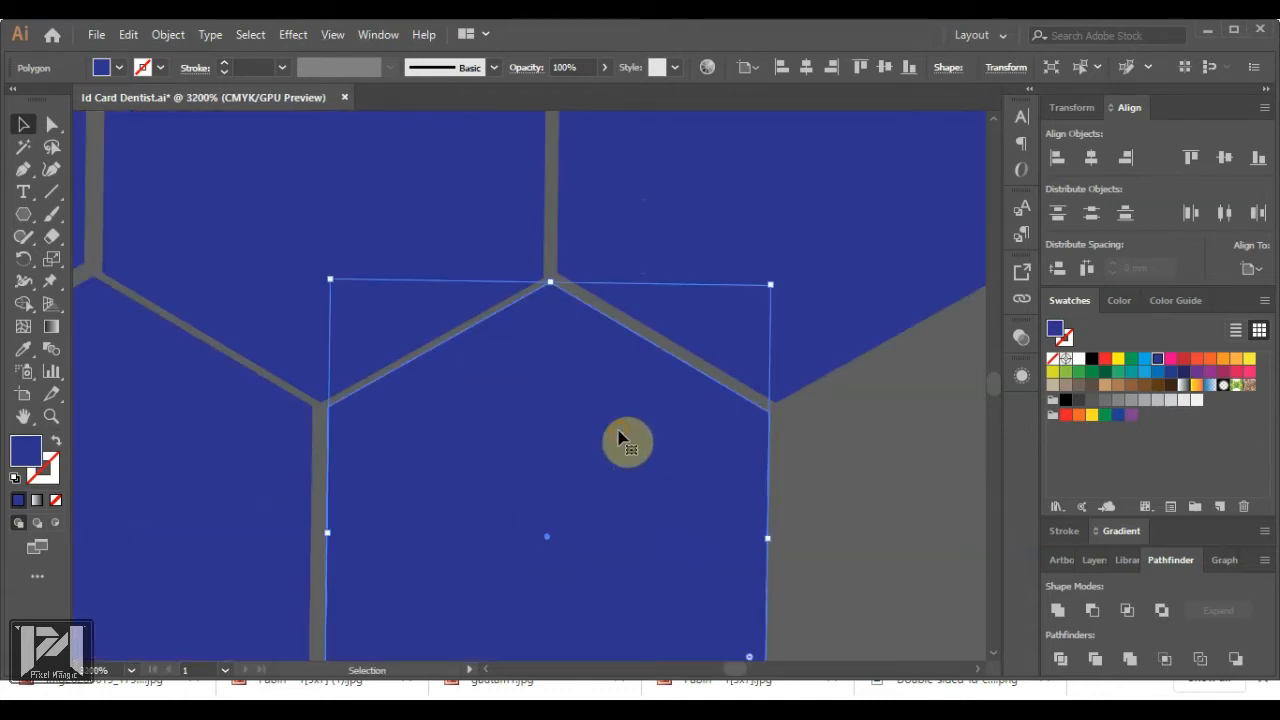
{"action": "left_click", "coordinate": [715, 456]}
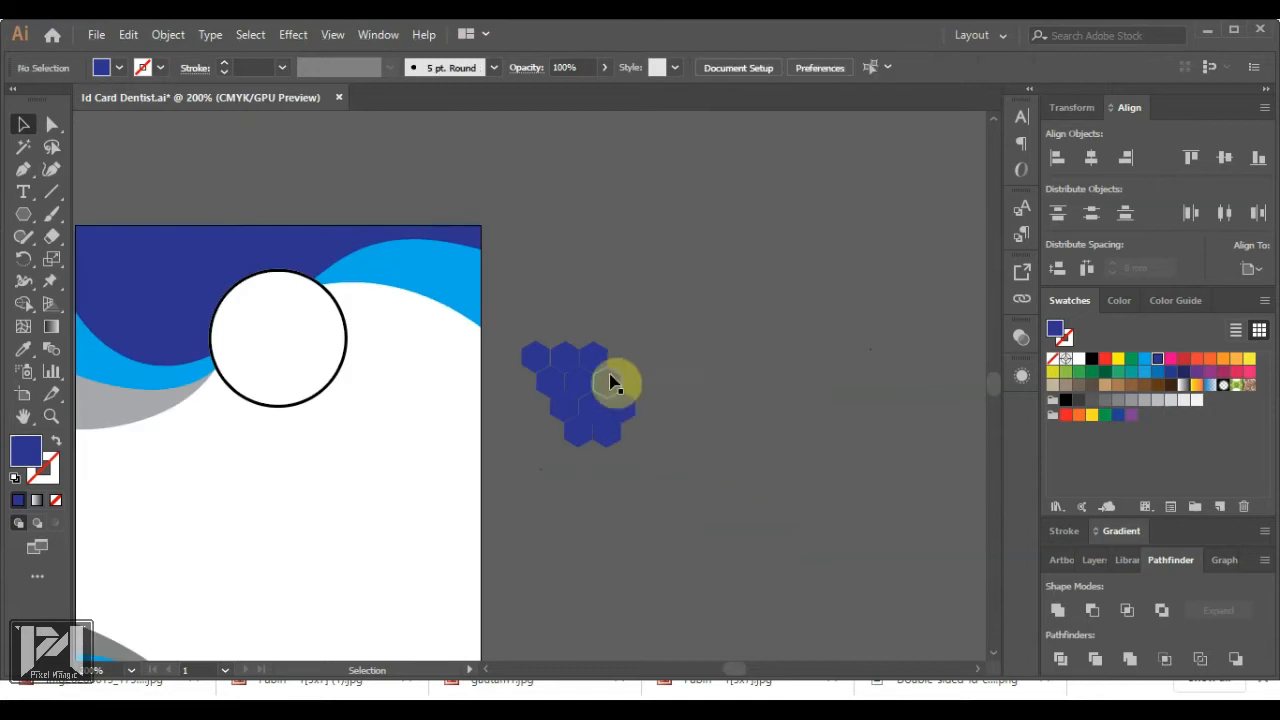
{"action": "scroll", "coordinate": [608, 380], "scroll_direction": "up", "scroll_amount": 4}
{"action": "left_click", "coordinate": [615, 572]}
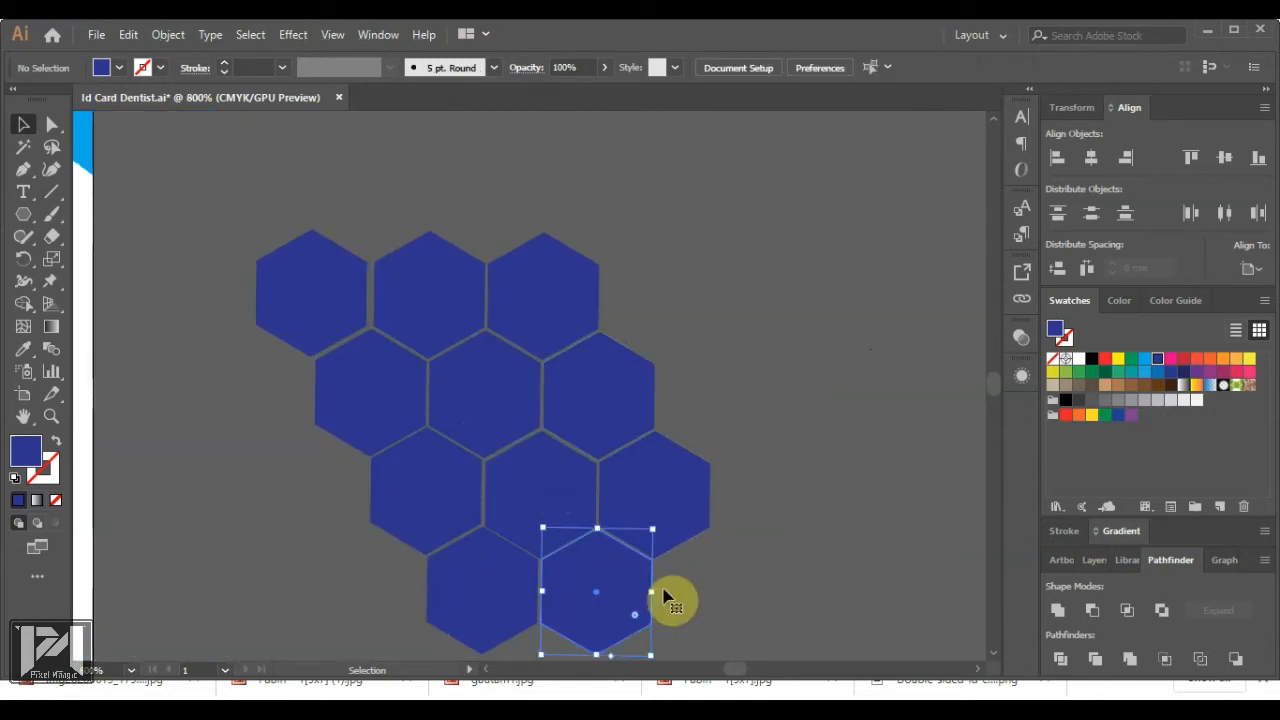
{"action": "key", "text": "Down"}
{"action": "left_click", "coordinate": [719, 583]}
Fine-tune the left and right hexagons' positions so all gaps match
{"action": "scroll", "coordinate": [531, 580], "scroll_direction": "up", "scroll_amount": 4}
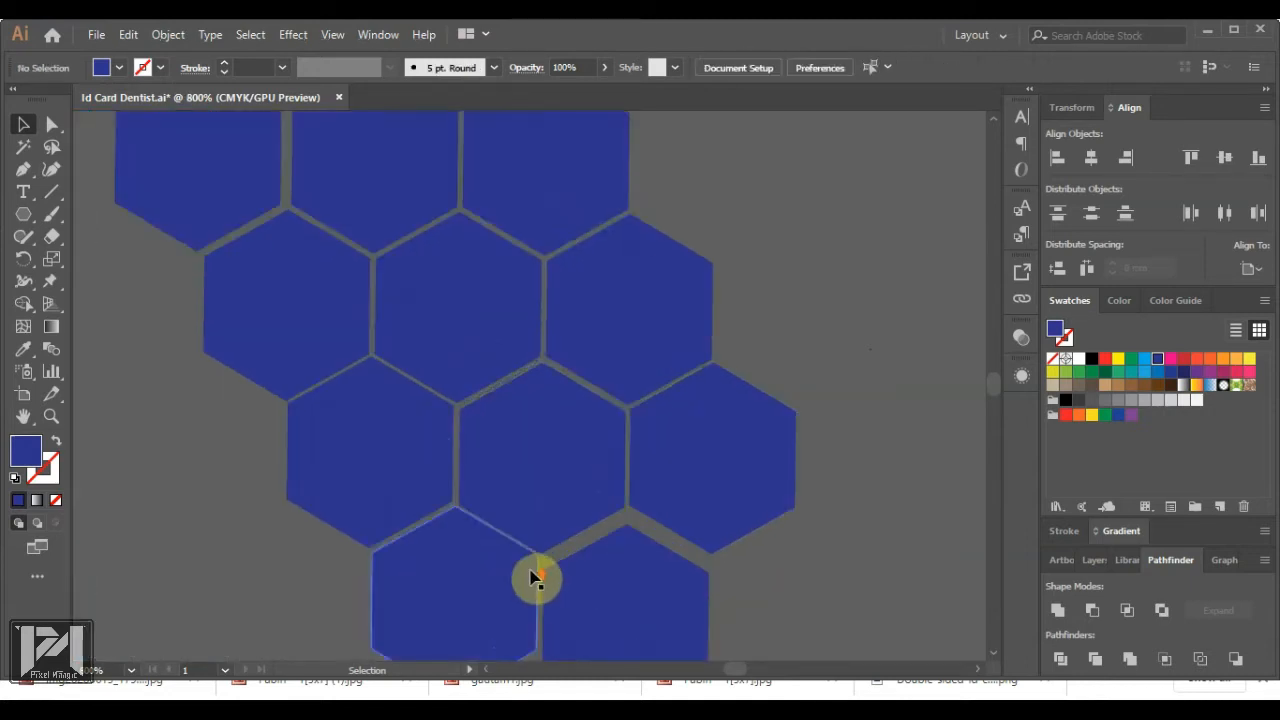
{"action": "left_click_drag", "start_coordinate": [389, 557], "coordinate": [377, 560]}
{"action": "left_click_drag", "start_coordinate": [729, 556], "coordinate": [729, 524]}
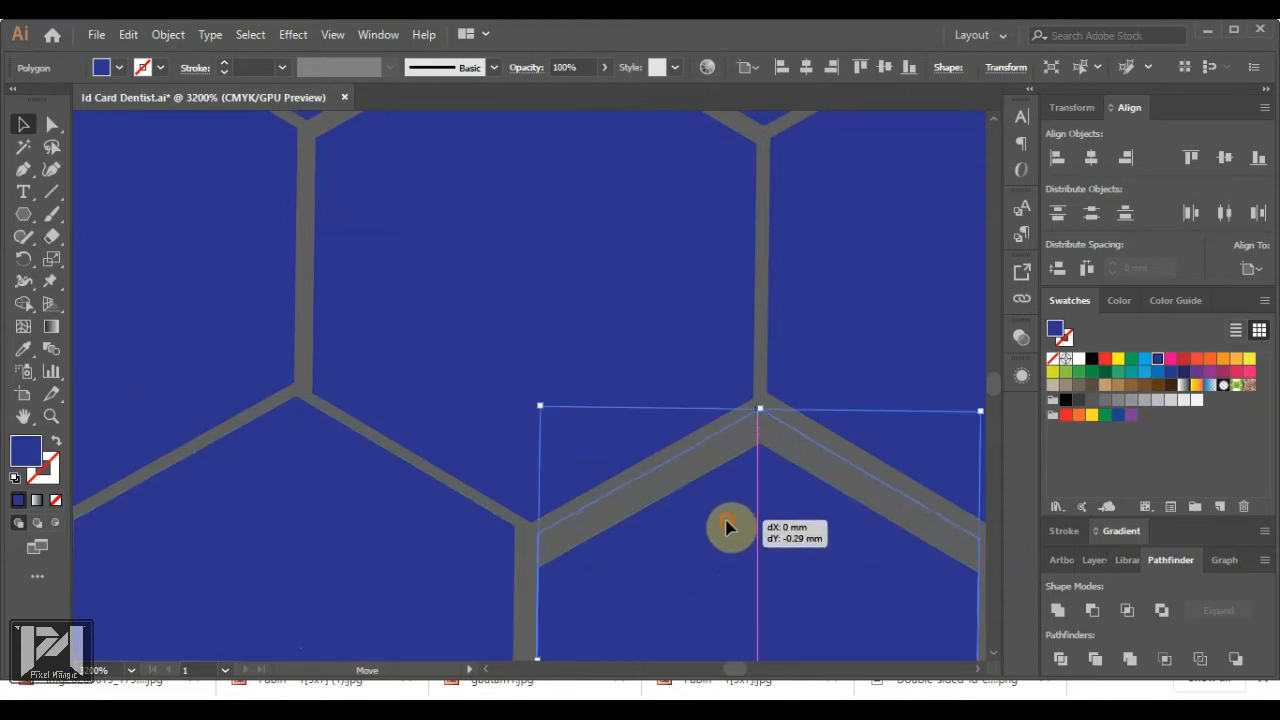
{"action": "scroll", "coordinate": [582, 453], "scroll_direction": "down", "scroll_amount": 5}
{"action": "scroll", "coordinate": [757, 467], "scroll_direction": "down", "scroll_amount": 3}
{"action": "left_click", "coordinate": [757, 467]}
{"action": "scroll", "coordinate": [713, 412], "scroll_direction": "up", "scroll_amount": 2}
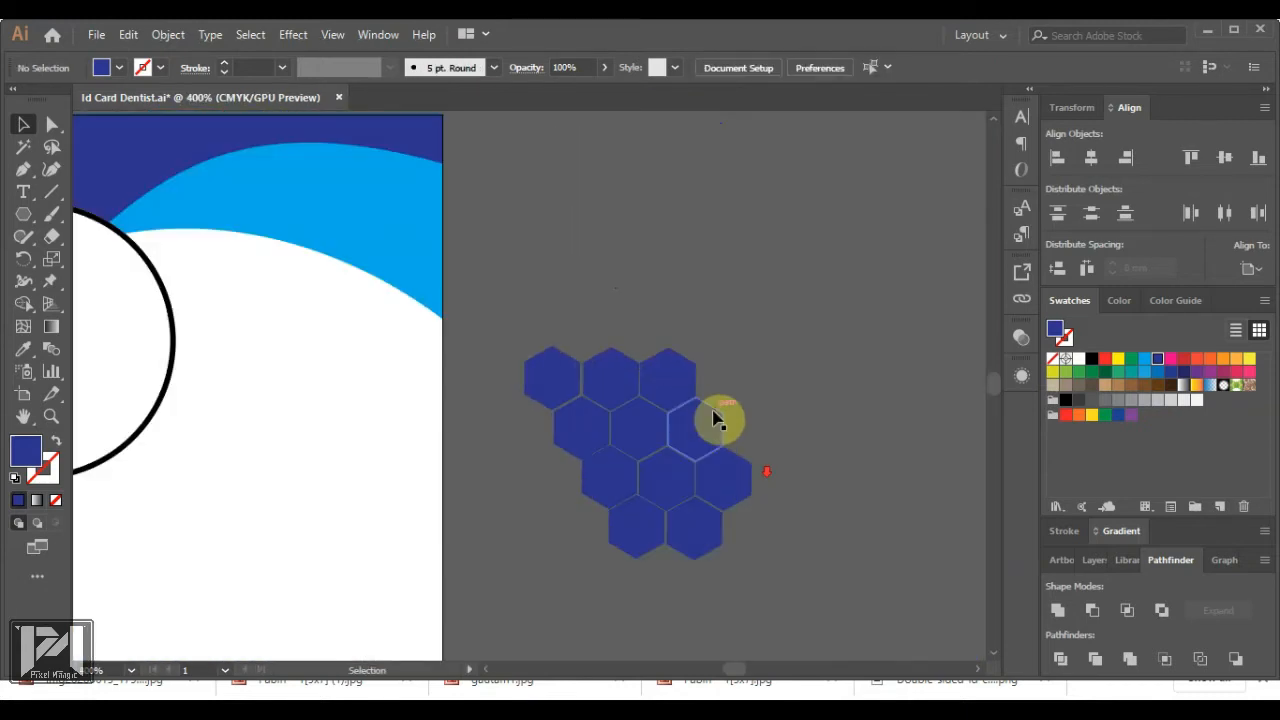
{"action": "left_click", "coordinate": [556, 390]}
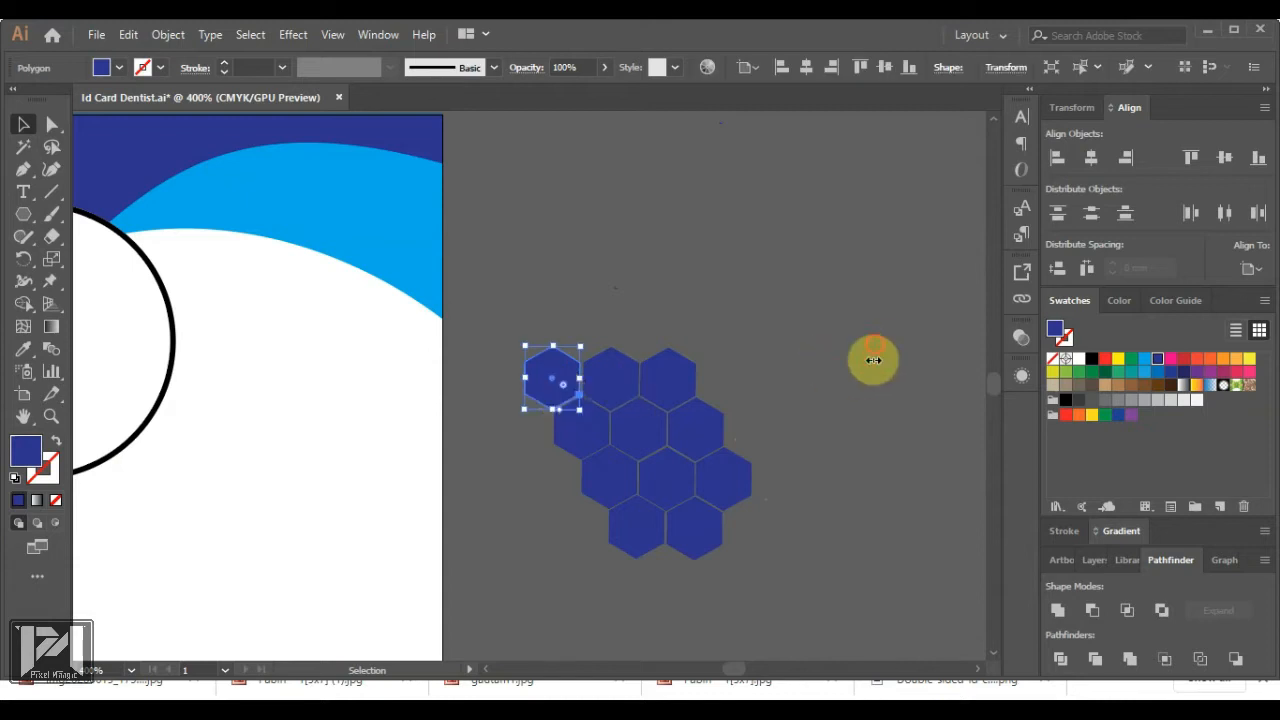
Give all eleven hexagons no fill and a light blue stroke
{"action": "left_click_drag", "start_coordinate": [500, 594], "coordinate": [775, 335]}
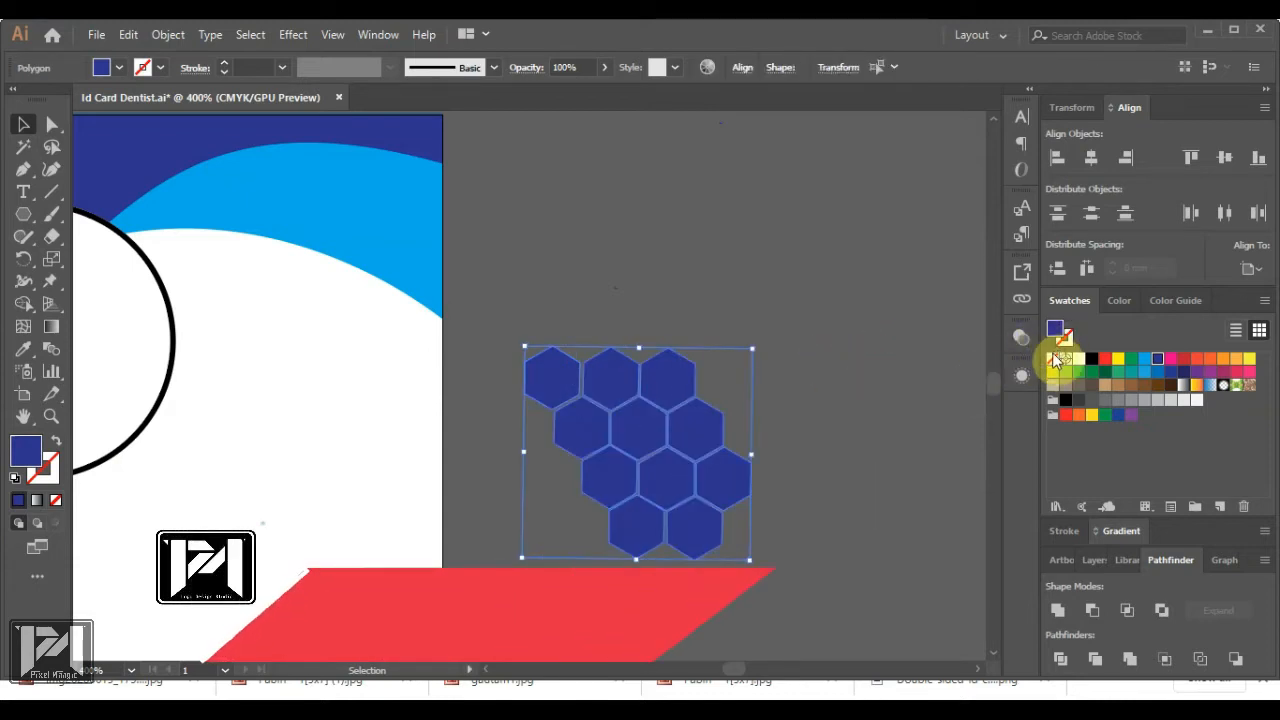
{"action": "left_click", "coordinate": [1053, 357]}
{"action": "left_click", "coordinate": [1159, 357]}
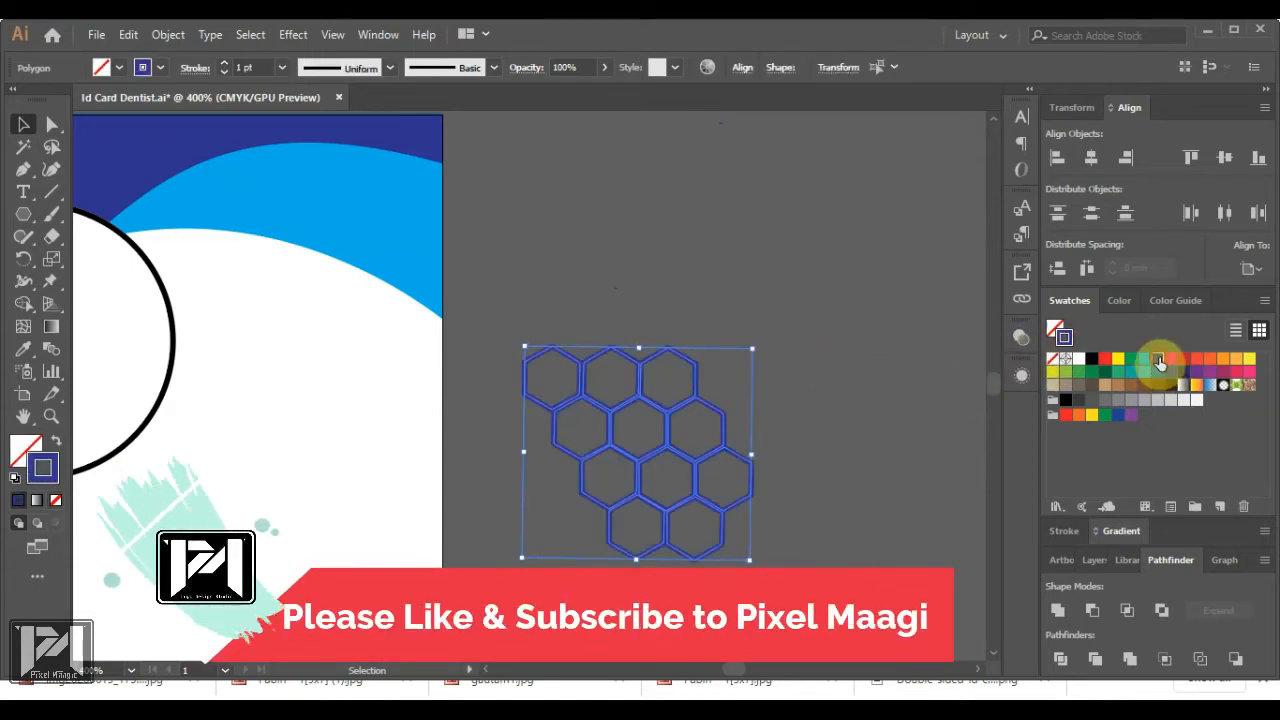
{"action": "left_click", "coordinate": [1146, 359]}
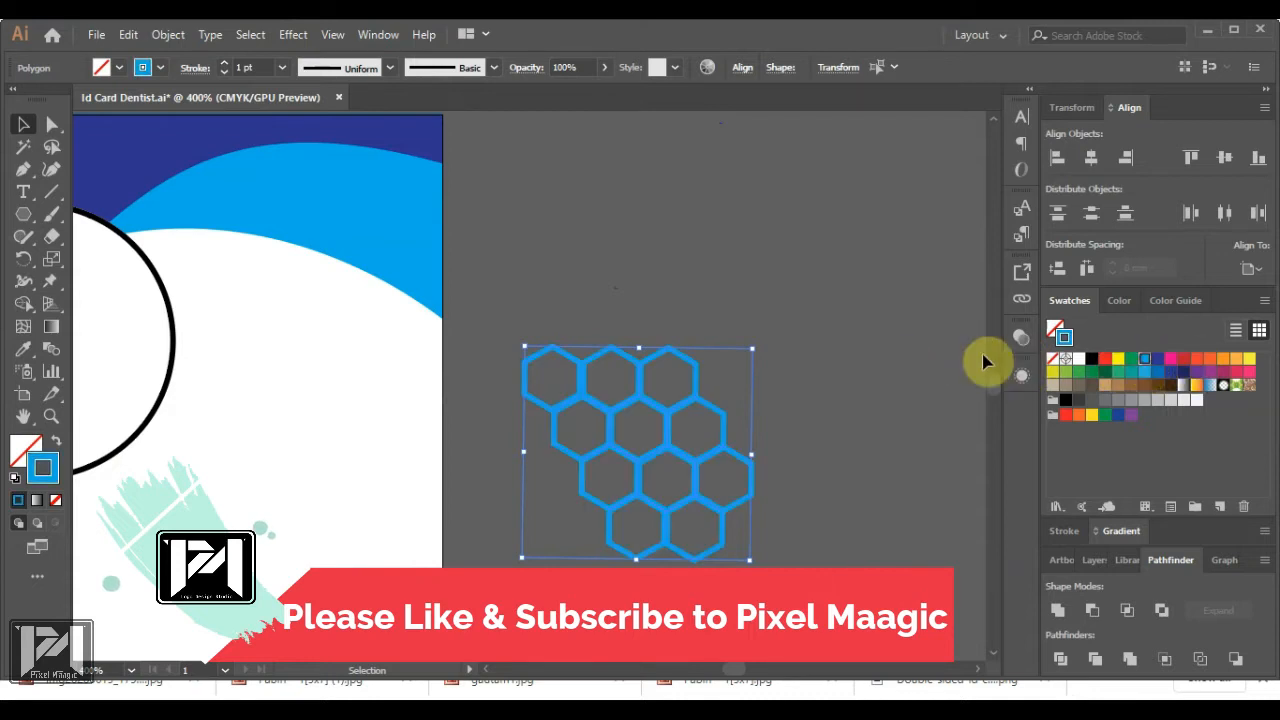
{"action": "left_click", "coordinate": [891, 358]}
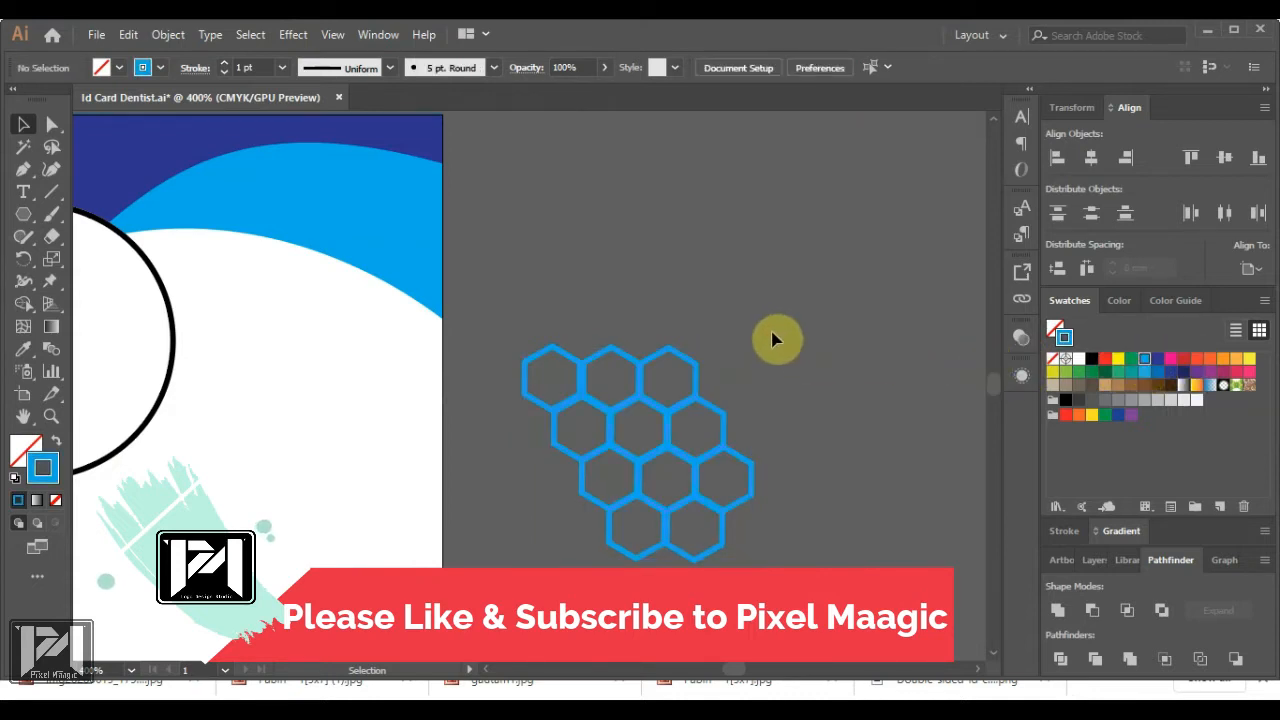
{"action": "scroll", "coordinate": [718, 335], "scroll_direction": "down", "scroll_amount": 2}
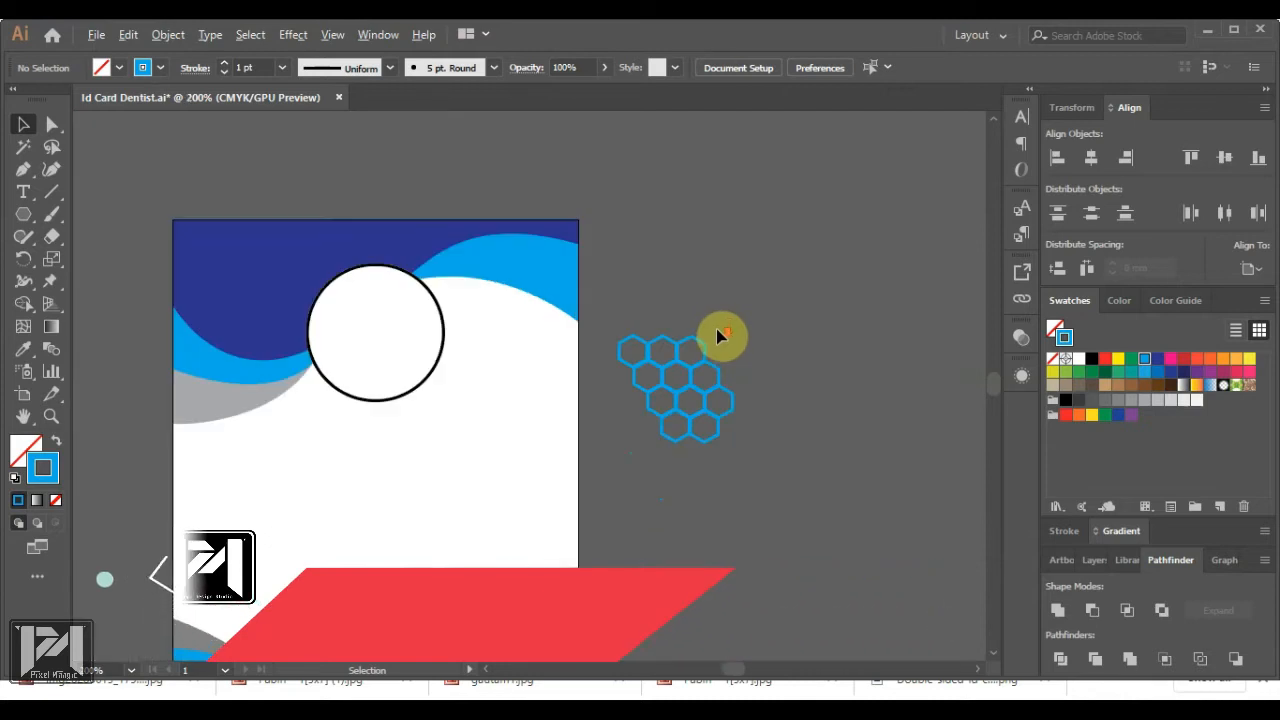
{"action": "scroll", "coordinate": [734, 346], "scroll_direction": "up", "scroll_amount": 4}
{"action": "scroll", "coordinate": [697, 357], "scroll_direction": "down", "scroll_amount": 3}
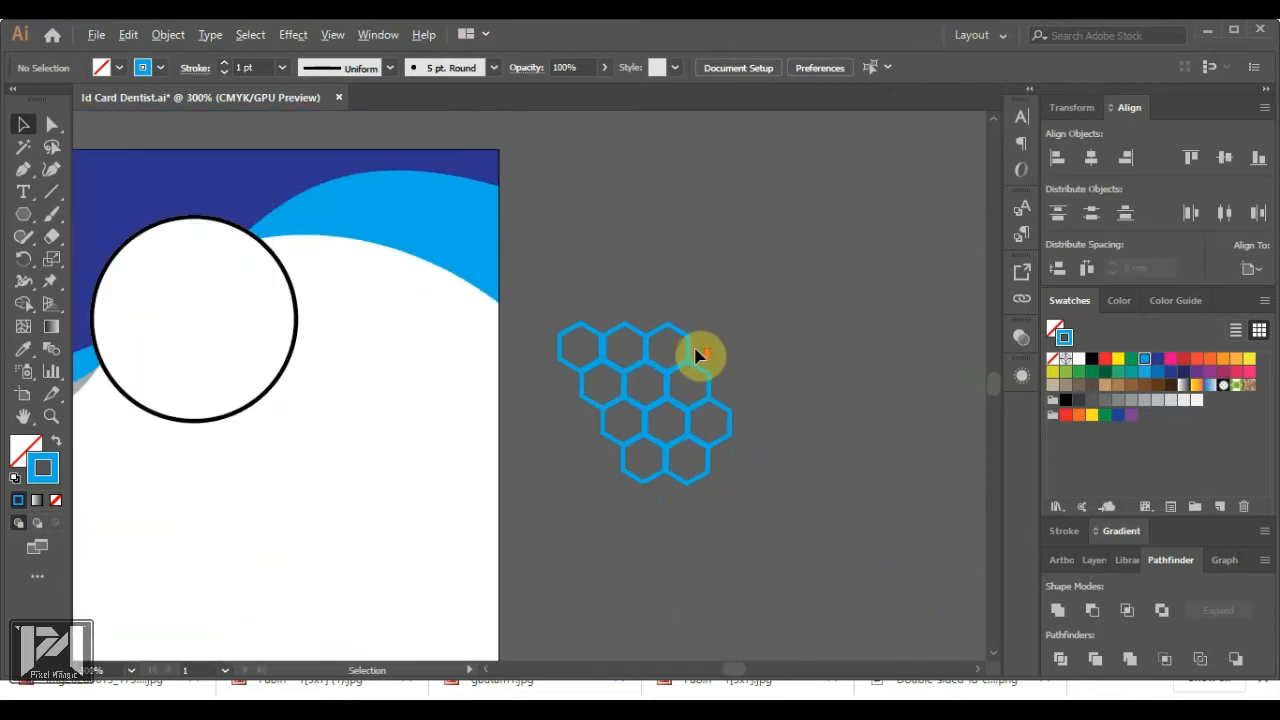
{"action": "scroll", "coordinate": [697, 357], "scroll_direction": "up", "scroll_amount": 1}
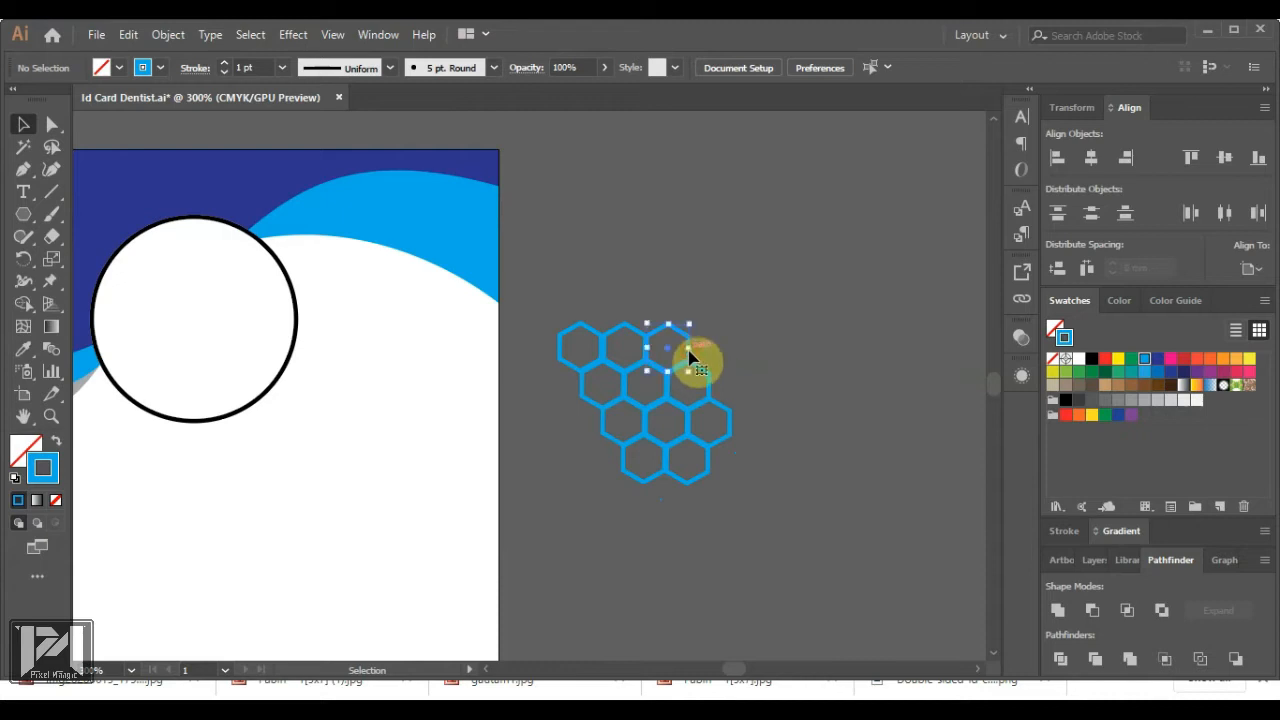
Copy outlined hexagons upward to start a new top row of the honeycomb
{"action": "left_click", "coordinate": [690, 355]}
{"action": "scroll", "coordinate": [690, 352], "scroll_direction": "up", "scroll_amount": 3}
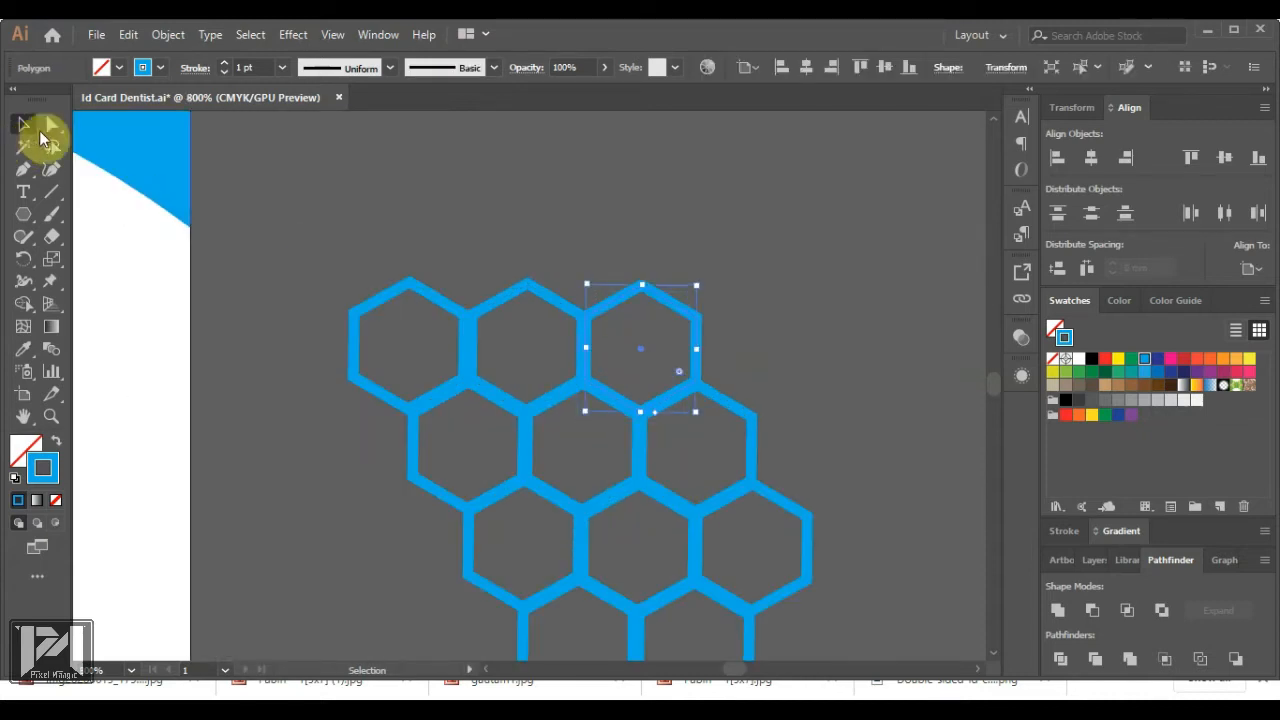
{"action": "left_click_drag", "start_coordinate": [617, 300], "coordinate": [679, 206]}
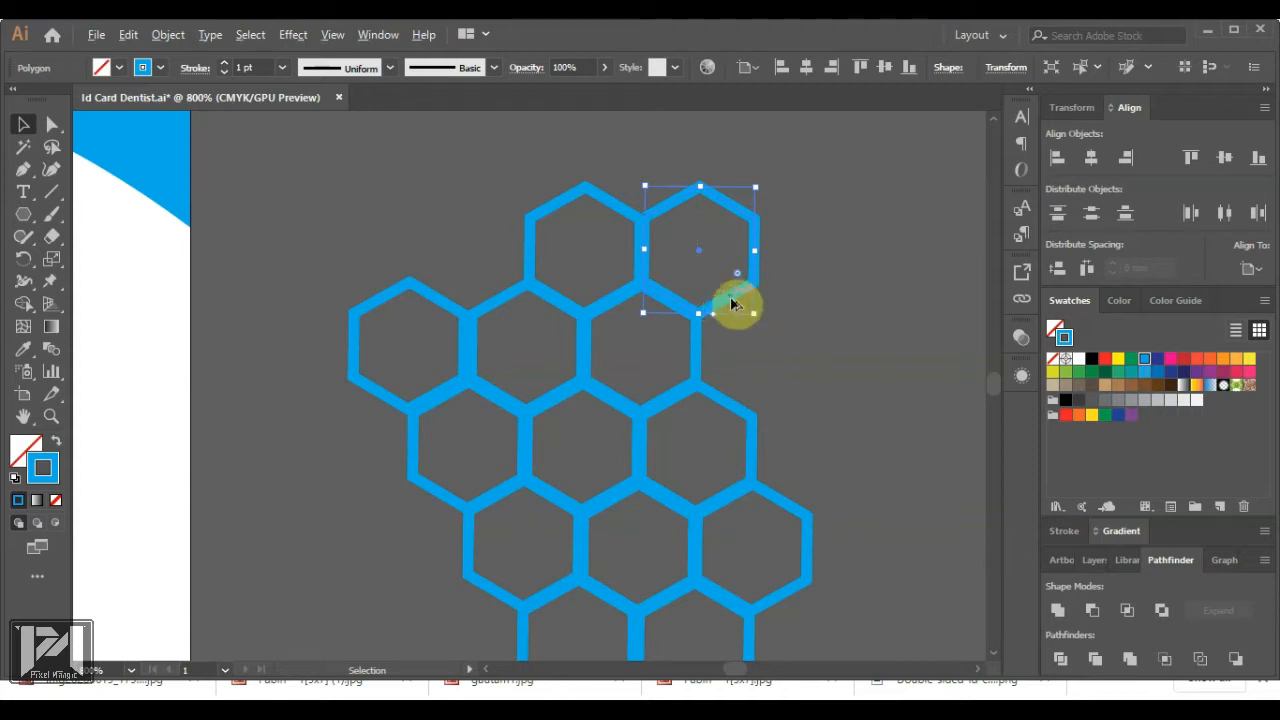
{"action": "left_click_drag", "start_coordinate": [733, 305], "coordinate": [847, 299]}
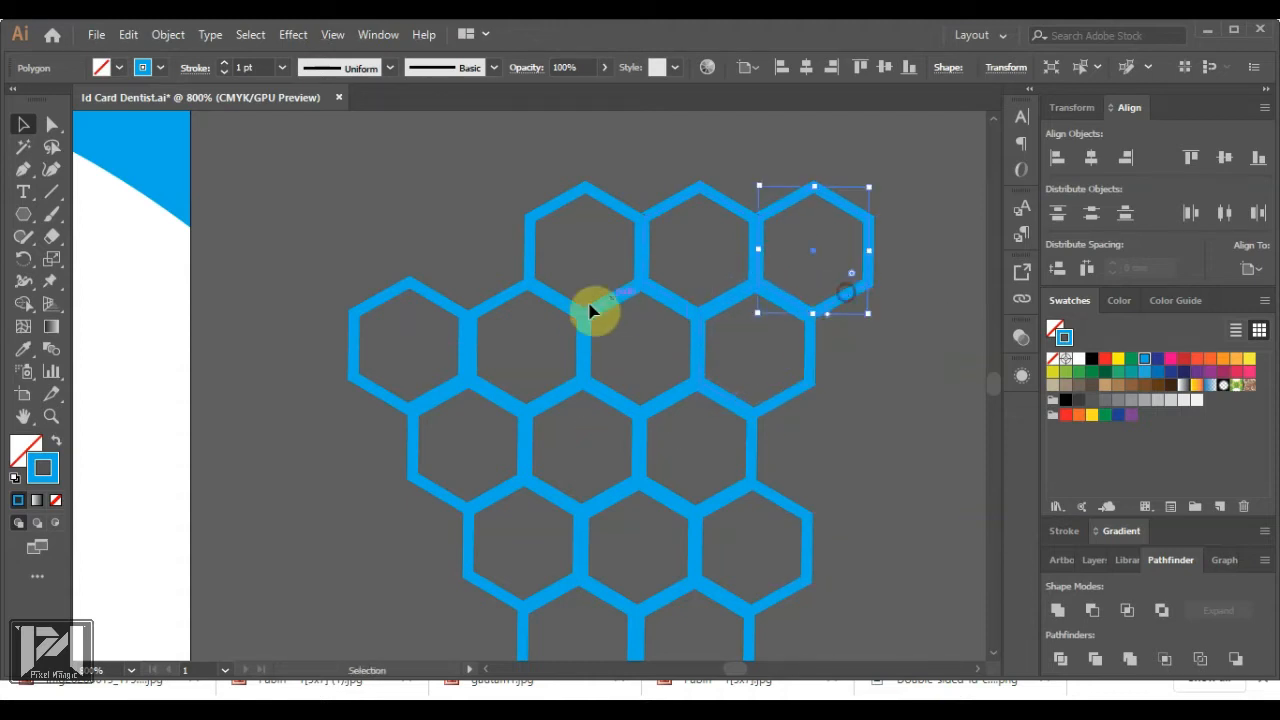
{"action": "scroll", "coordinate": [594, 320], "scroll_direction": "down", "scroll_amount": 4}
{"action": "scroll", "coordinate": [672, 308], "scroll_direction": "up", "scroll_amount": 2}
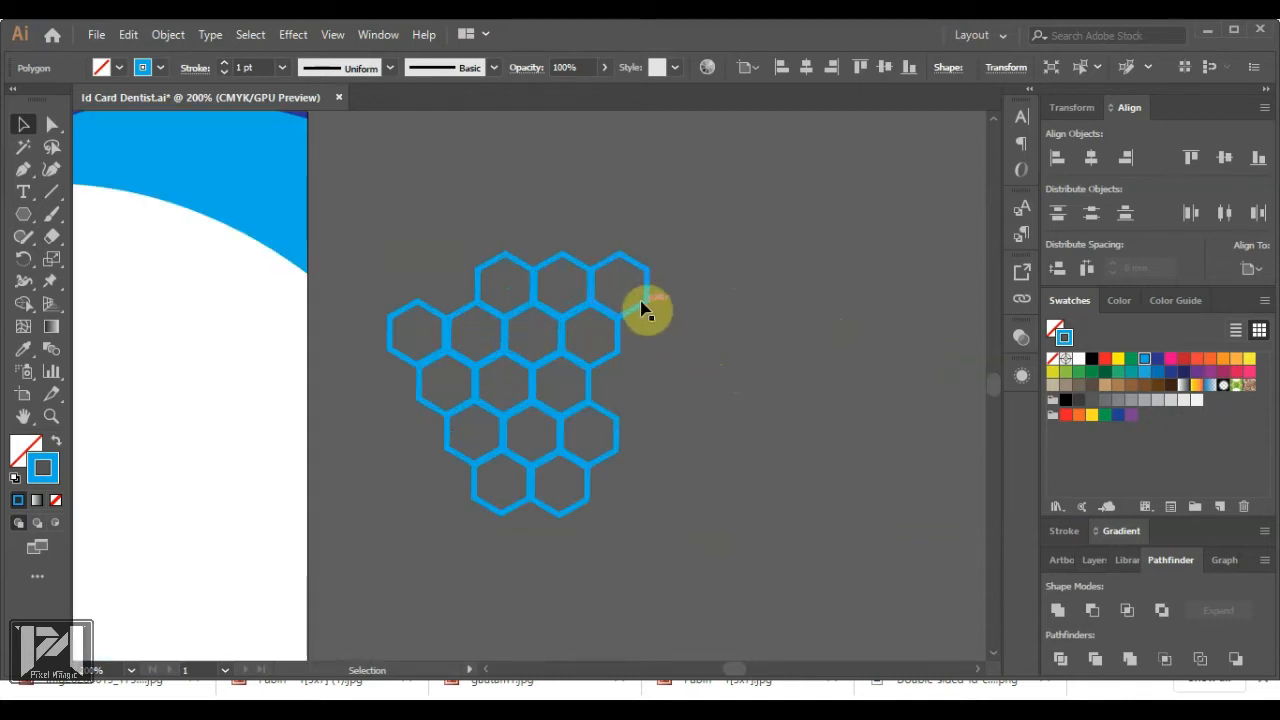
{"action": "left_click", "coordinate": [622, 304]}
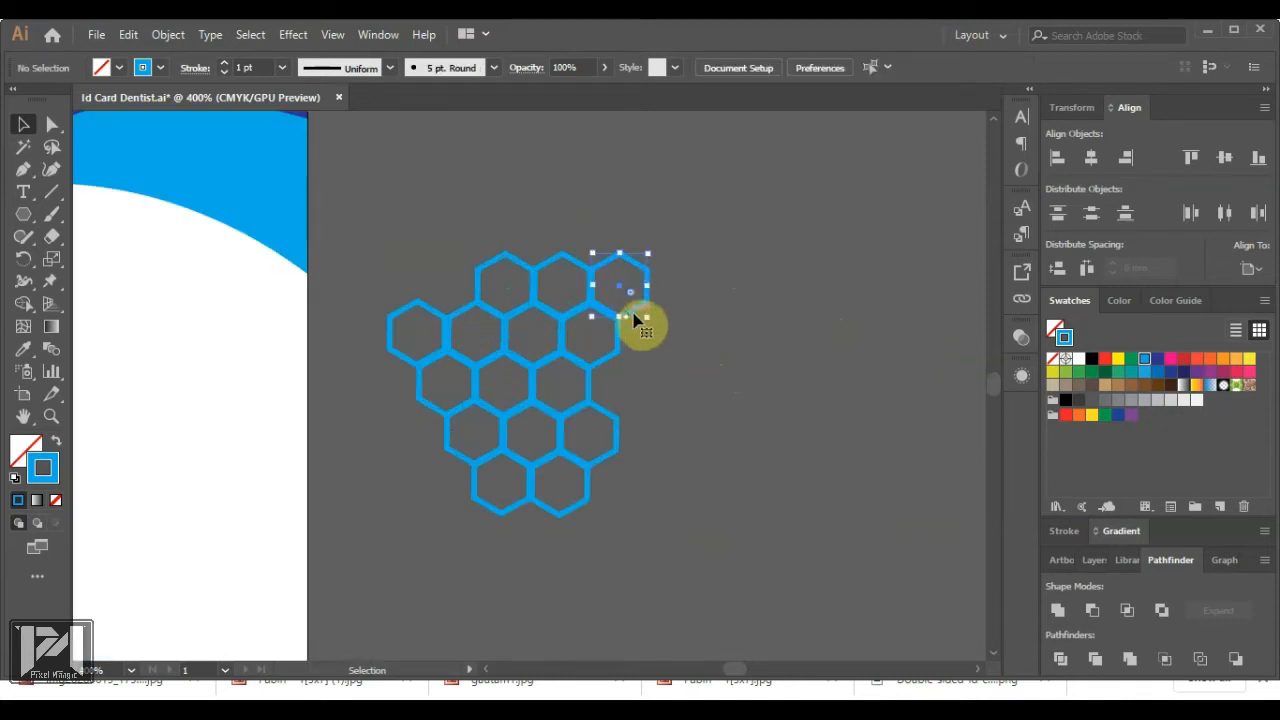
{"action": "left_click_drag", "start_coordinate": [634, 318], "coordinate": [689, 219]}
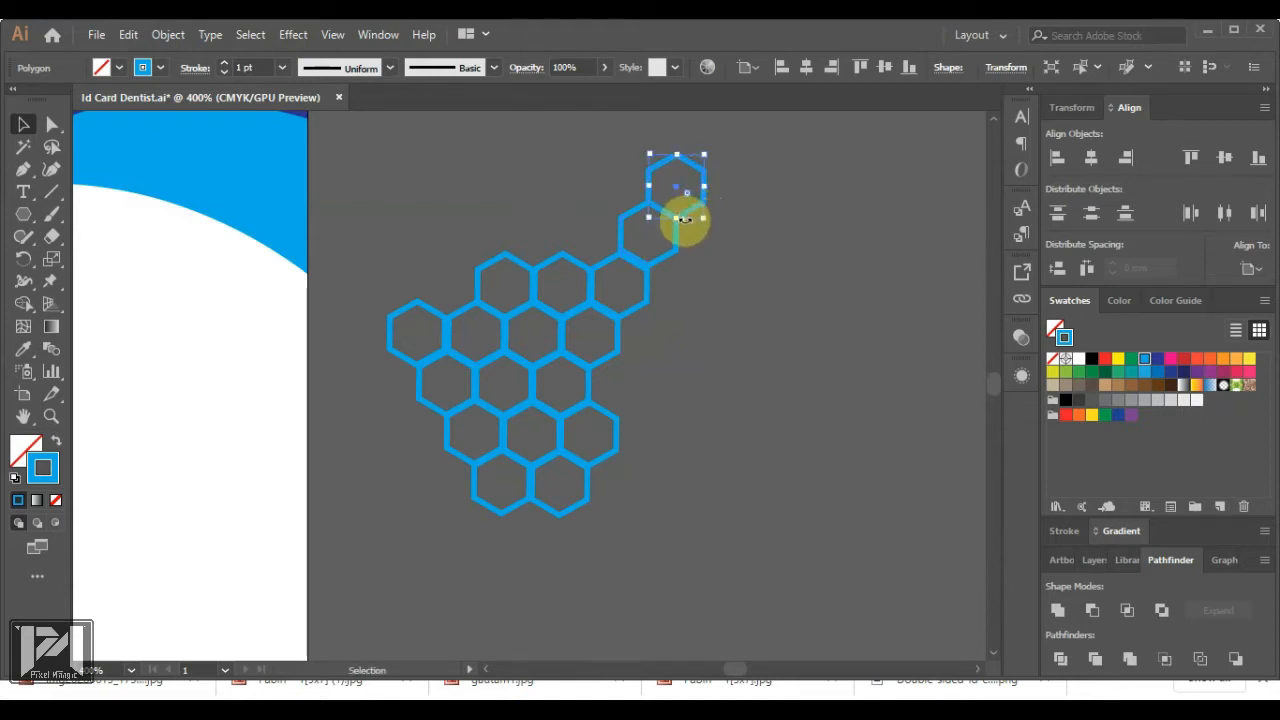
{"action": "left_click", "coordinate": [699, 251]}
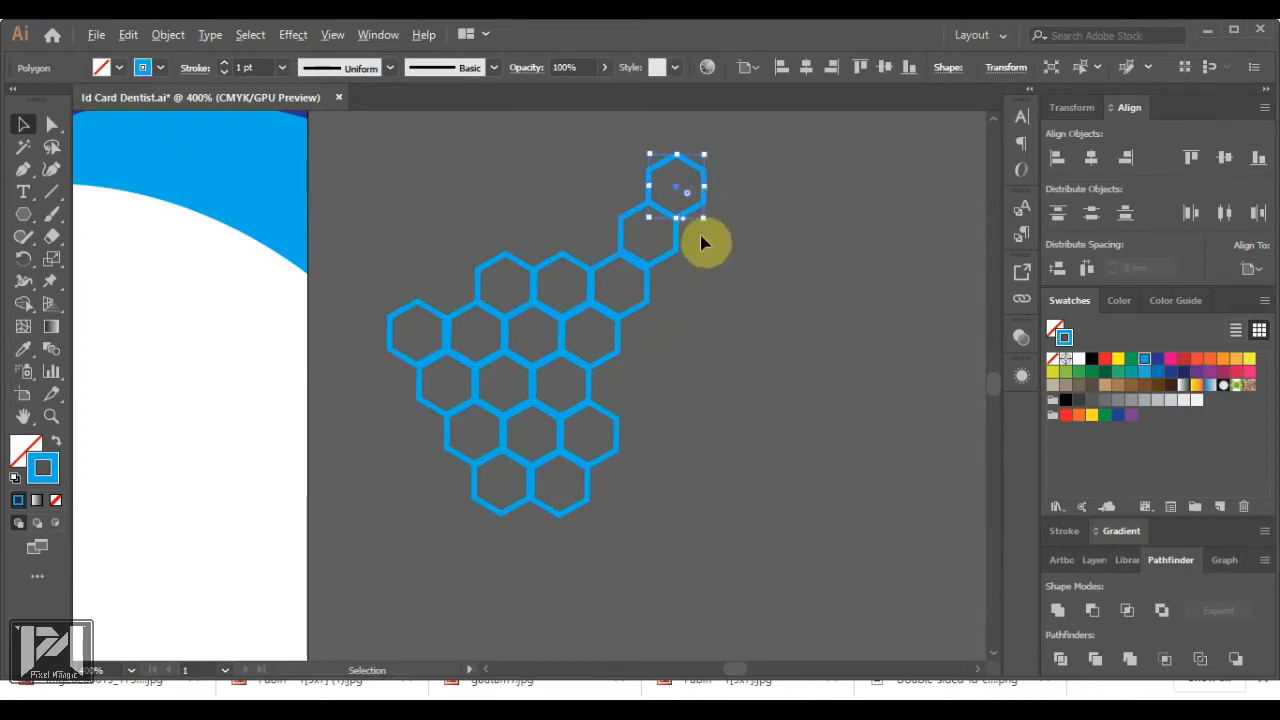
Add another hexagon at the upper right and shift hexagons to close gaps
{"action": "left_click_drag", "start_coordinate": [667, 167], "coordinate": [668, 258]}
{"action": "scroll", "coordinate": [668, 258], "scroll_direction": "up", "scroll_amount": 4}
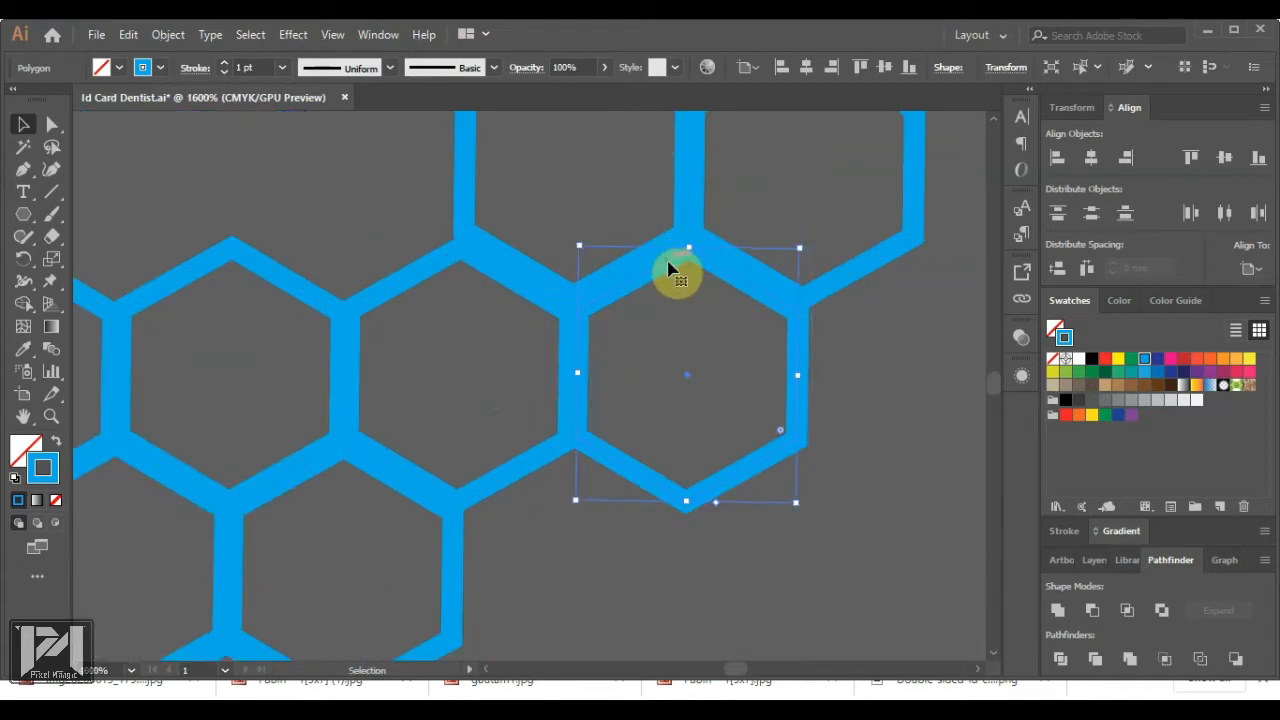
{"action": "key", "text": "Up"}
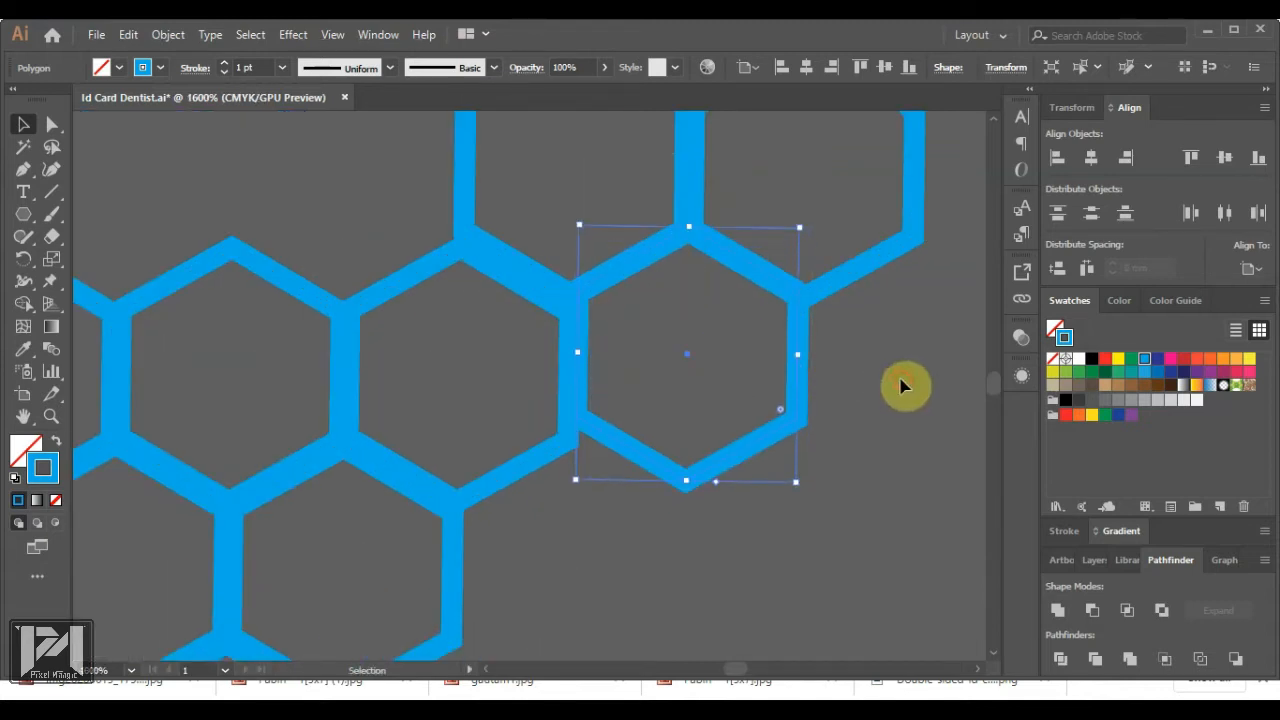
{"action": "left_click", "coordinate": [900, 380]}
{"action": "mouse_move", "coordinate": [527, 264]}
{"action": "left_mouse_down"}
{"action": "mouse_move", "coordinate": [451, 210]}
{"action": "mouse_move", "coordinate": [485, 240]}
{"action": "left_mouse_up"}
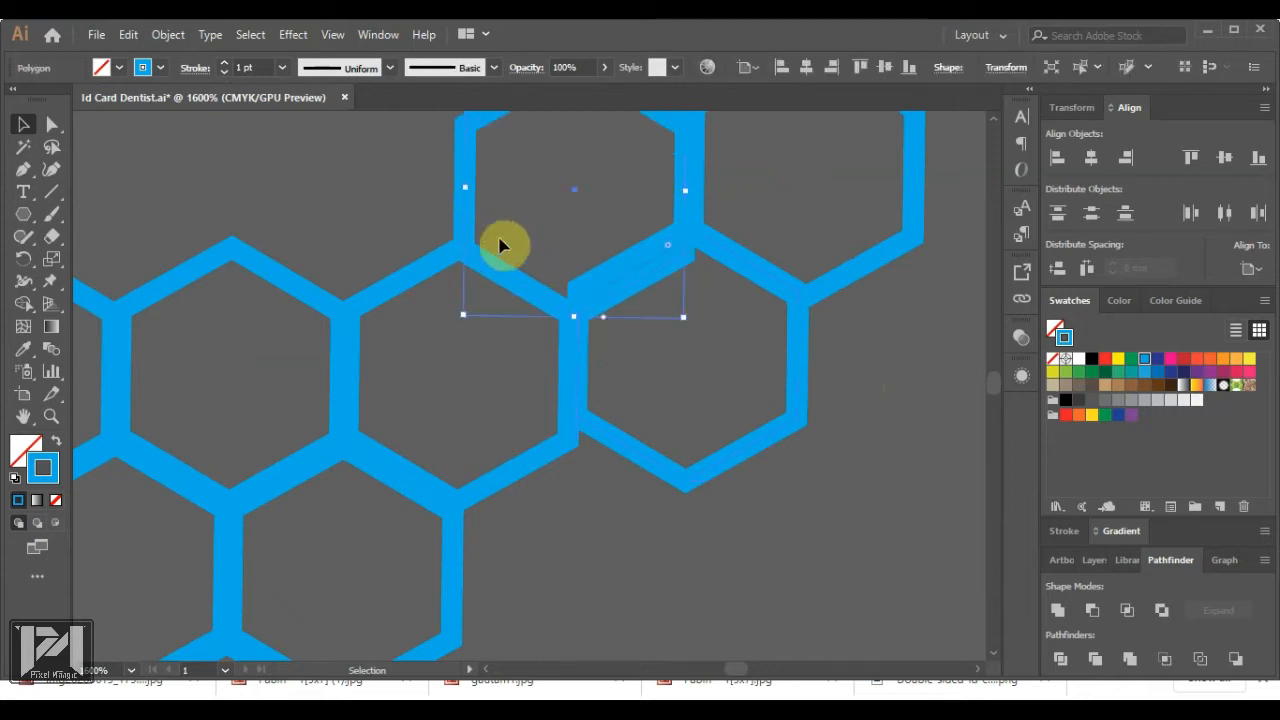
{"action": "left_click", "coordinate": [775, 345]}
{"action": "mouse_move", "coordinate": [791, 400]}
{"action": "left_mouse_down"}
{"action": "mouse_move", "coordinate": [795, 437]}
{"action": "mouse_move", "coordinate": [795, 424]}
{"action": "left_mouse_up"}
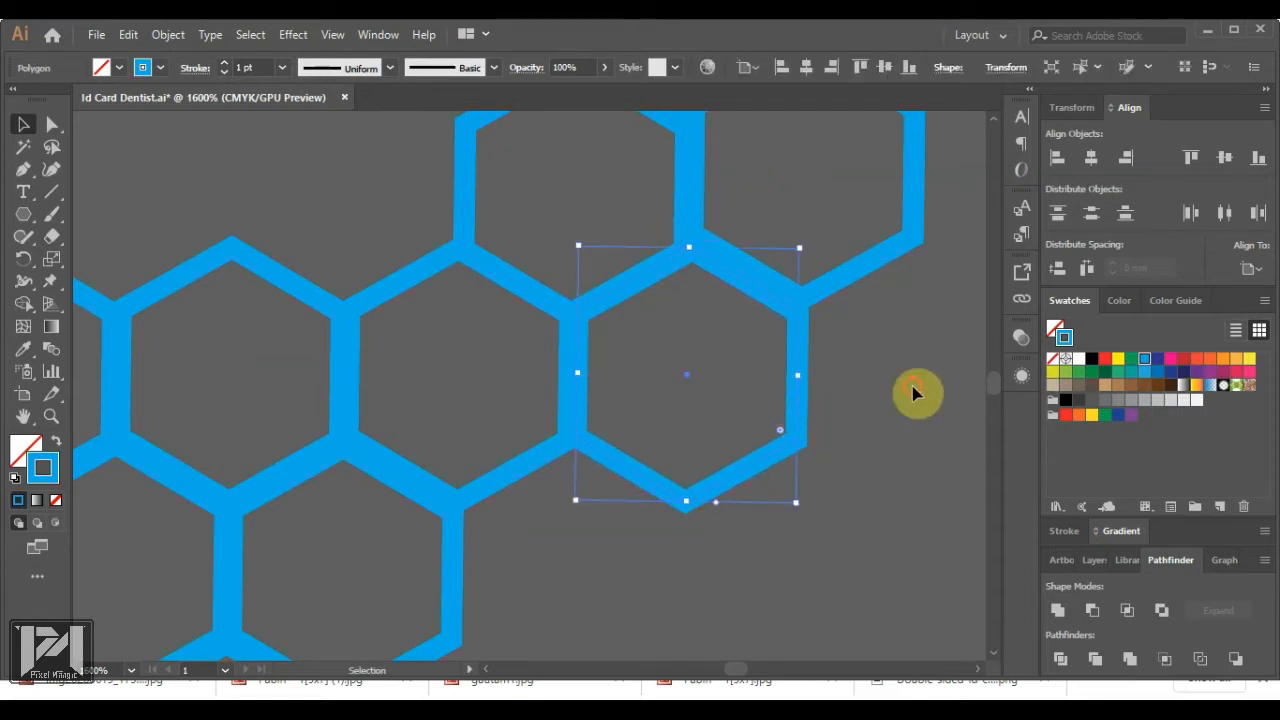
Settle the right and top hexagons snugly against their neighbours
{"action": "left_click", "coordinate": [845, 305]}
{"action": "left_click_drag", "start_coordinate": [827, 291], "coordinate": [823, 299]}
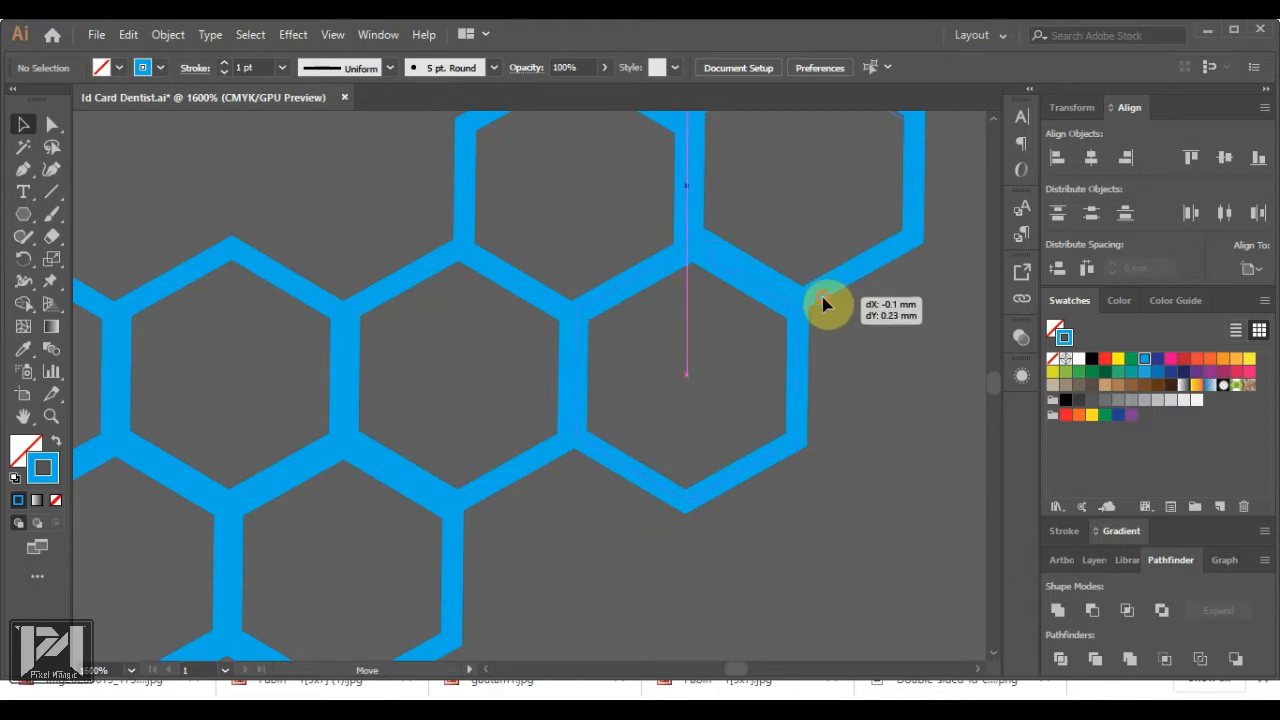
{"action": "left_click_drag", "start_coordinate": [823, 304], "coordinate": [823, 305]}
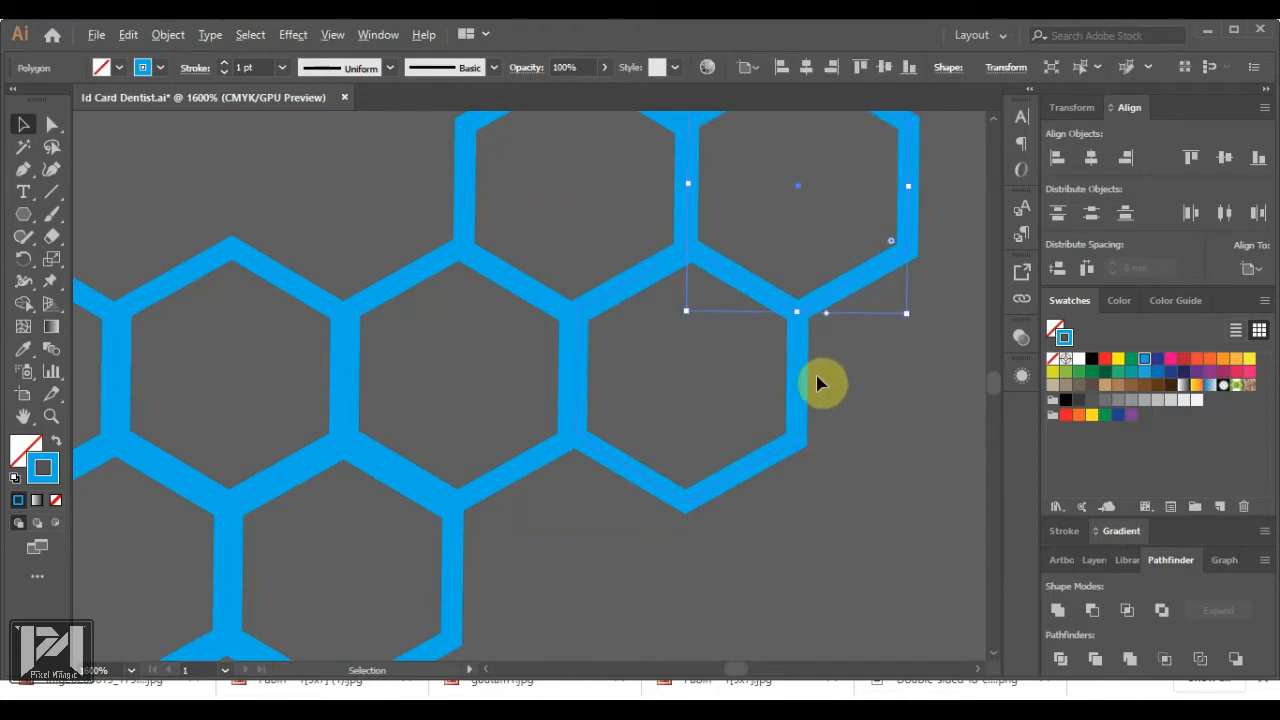
{"action": "scroll", "coordinate": [818, 384], "scroll_direction": "down", "scroll_amount": 4}
{"action": "scroll", "coordinate": [829, 354], "scroll_direction": "up", "scroll_amount": 4}
{"action": "left_click", "coordinate": [740, 286]}
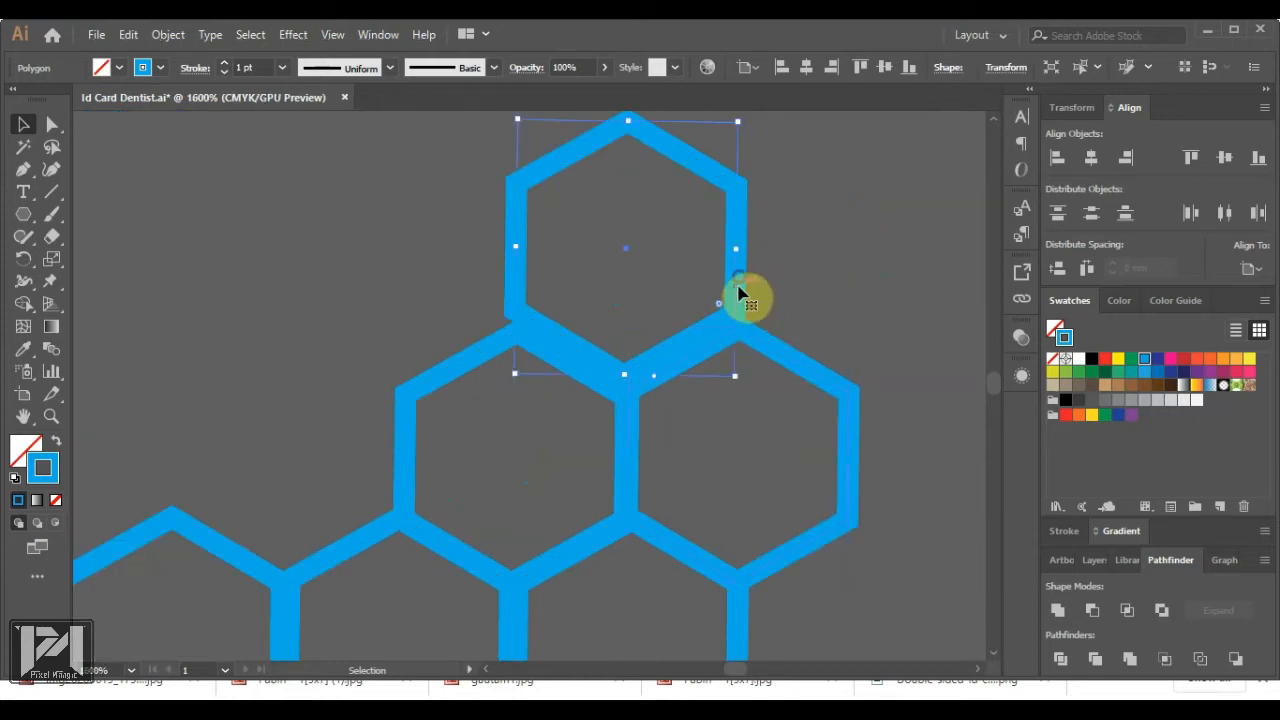
{"action": "left_click_drag", "start_coordinate": [740, 292], "coordinate": [743, 314]}
{"action": "left_click", "coordinate": [600, 263]}
{"action": "scroll", "coordinate": [600, 263], "scroll_direction": "down", "scroll_amount": 6}
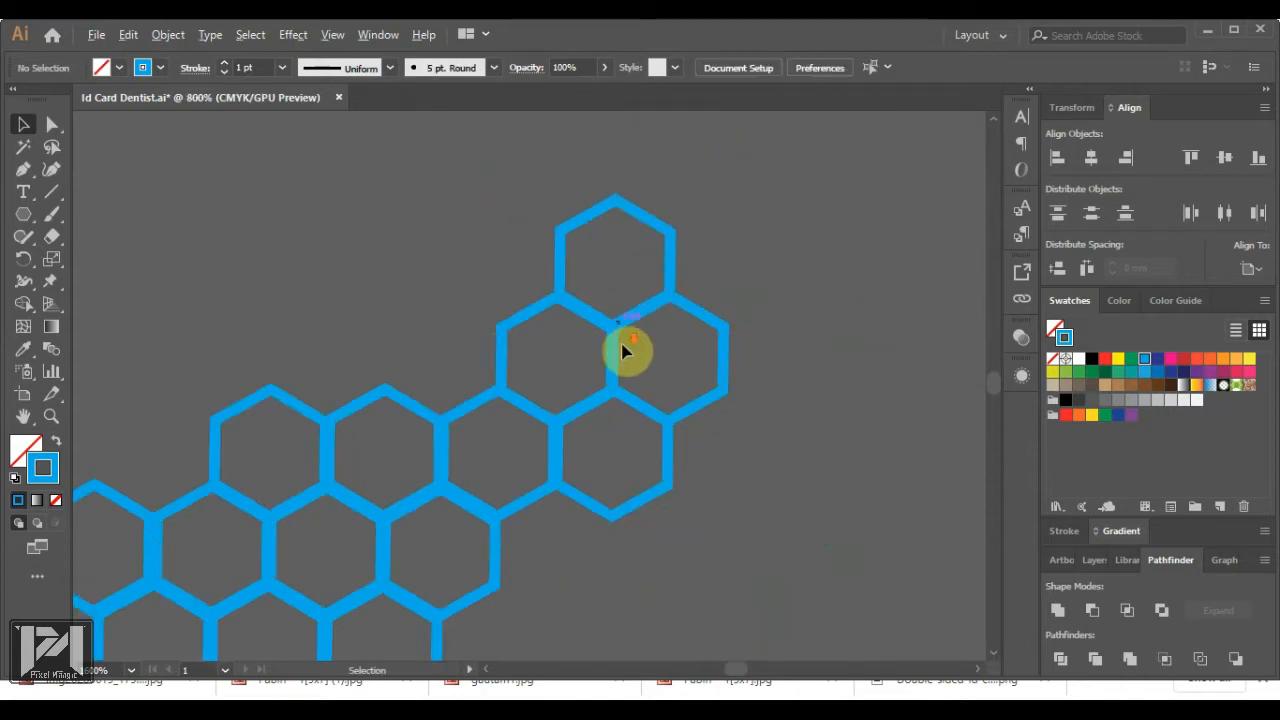
{"action": "scroll", "coordinate": [618, 457], "scroll_direction": "up", "scroll_amount": 1}
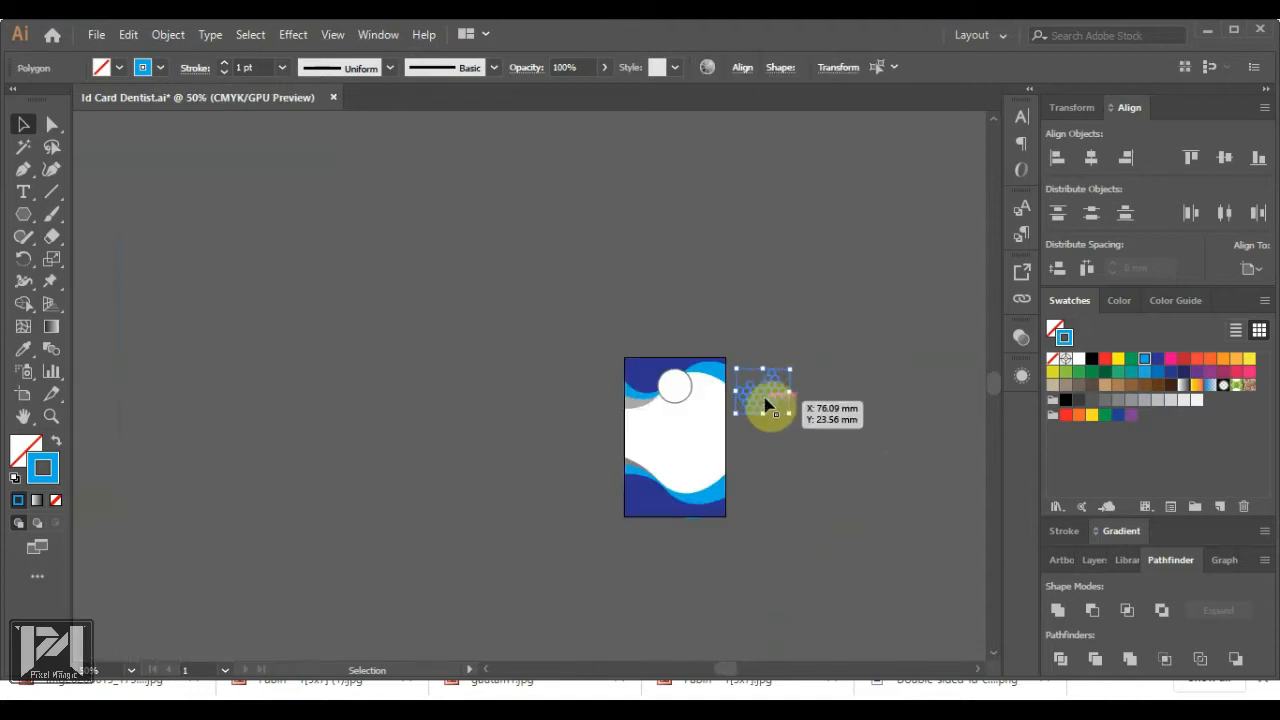
Group the hexagons and move the cluster onto the card's upper left
{"action": "key", "text": "ctrl+g"}
{"action": "scroll", "coordinate": [740, 418], "scroll_direction": "up", "scroll_amount": 3}
{"action": "left_click_drag", "start_coordinate": [809, 380], "coordinate": [448, 444]}
{"action": "left_click", "coordinate": [780, 517]}
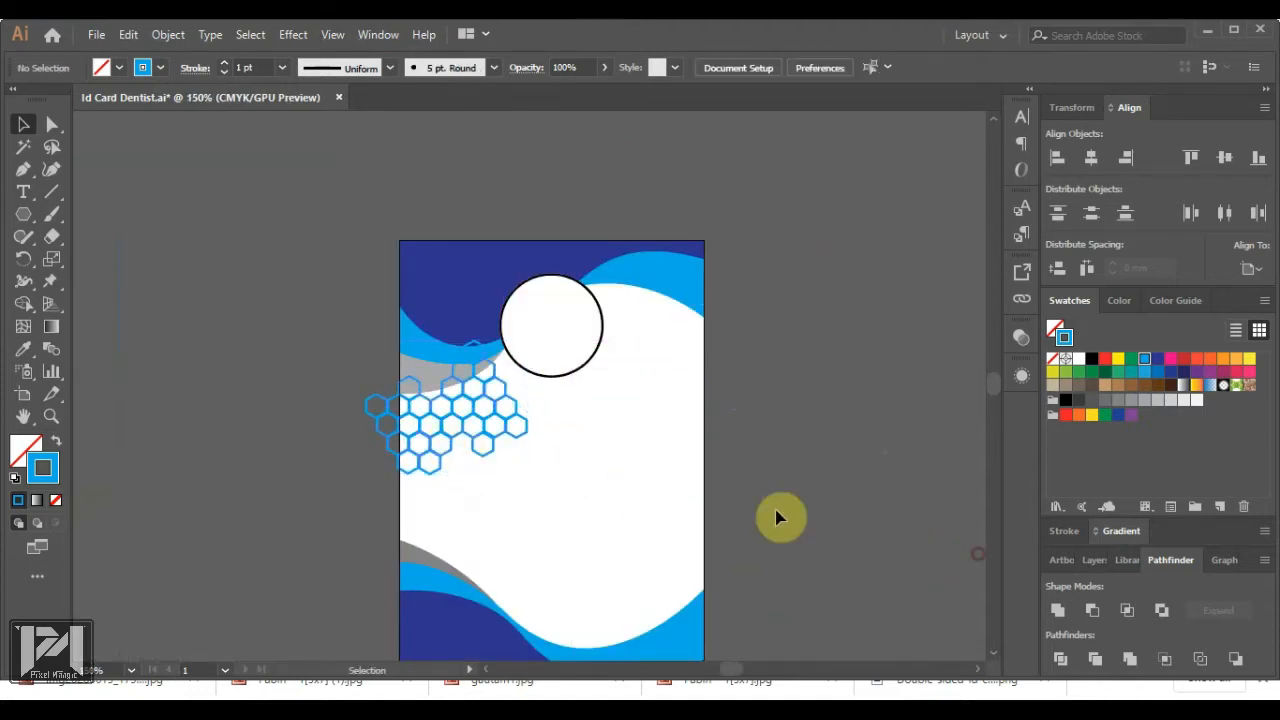
Duplicate the cluster to the card's lower right and send the copy to the back
{"action": "left_click", "coordinate": [486, 437]}
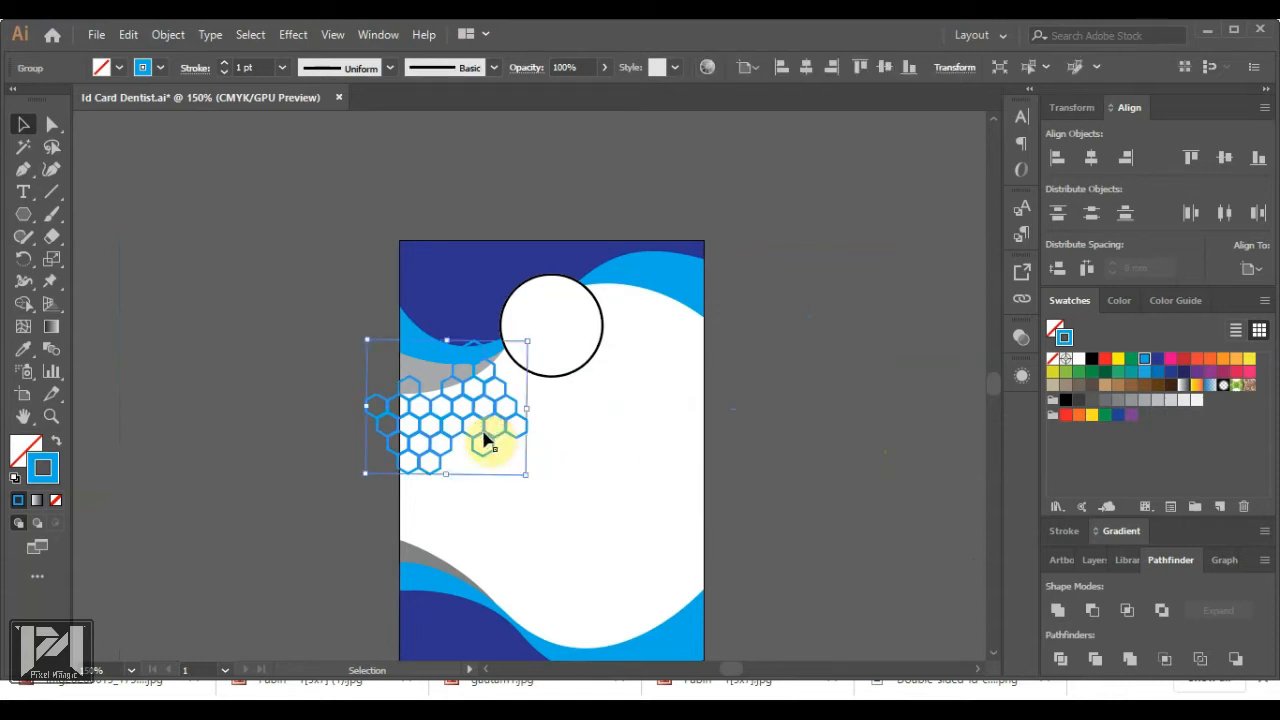
{"action": "left_click_drag", "start_coordinate": [485, 436], "coordinate": [708, 608]}
{"action": "right_click", "coordinate": [686, 571]}
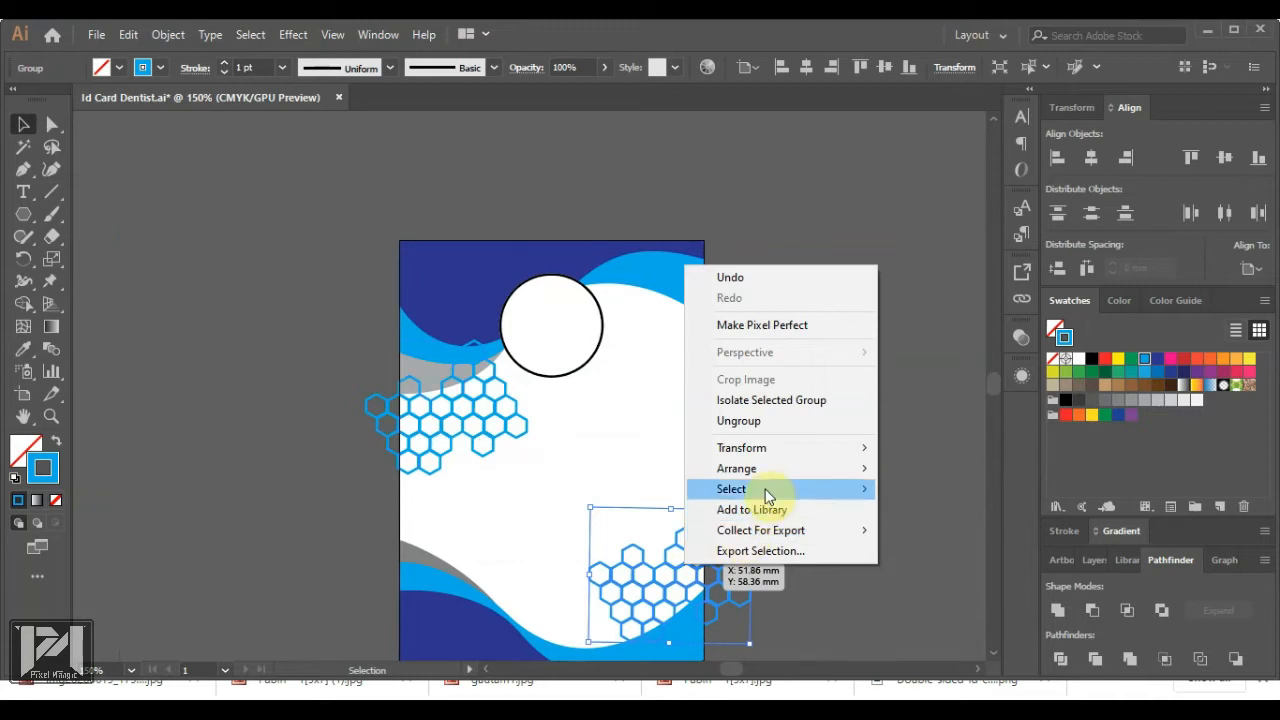
{"action": "mouse_move", "coordinate": [736, 470]}
{"action": "left_click", "coordinate": [930, 532]}
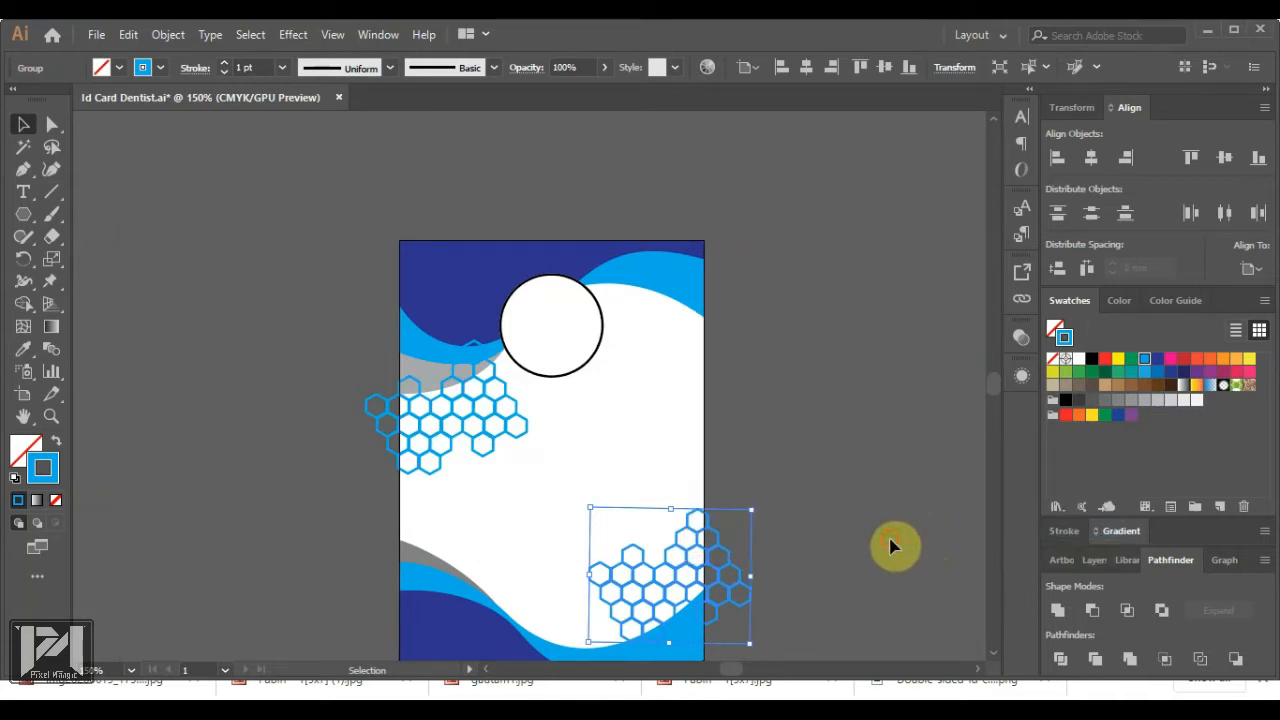
{"action": "left_click", "coordinate": [893, 547]}
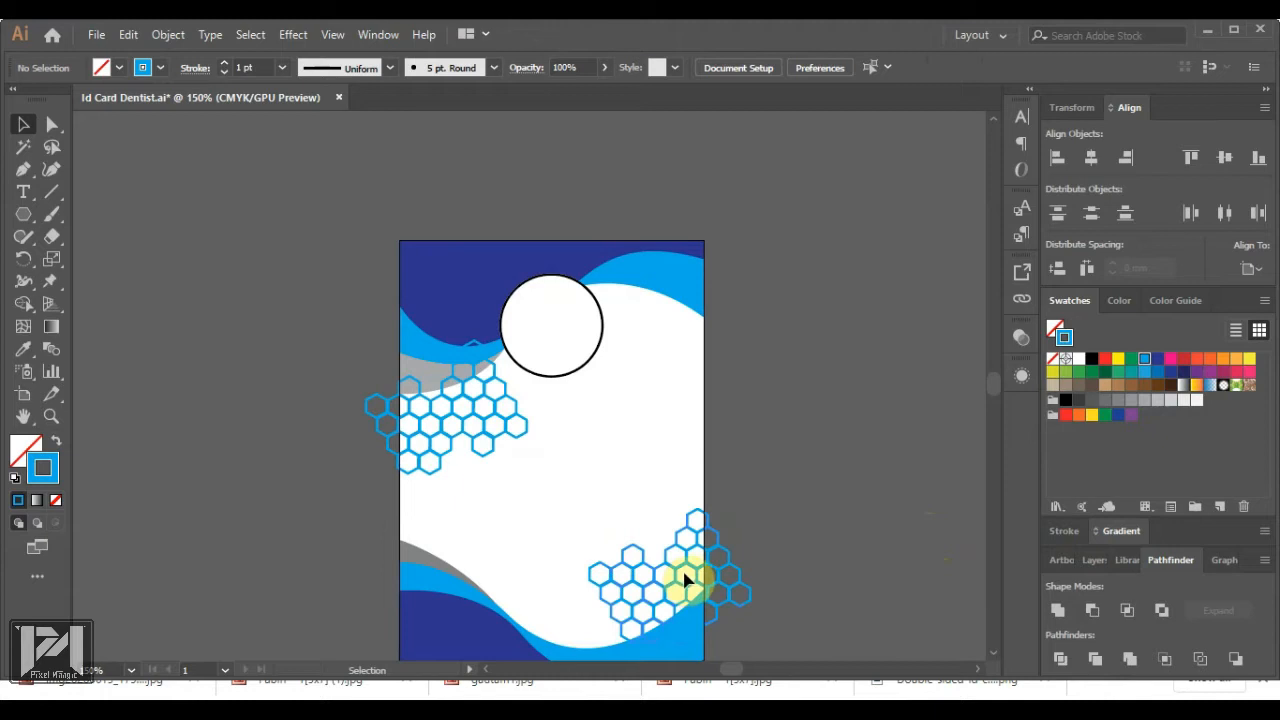
{"action": "left_click", "coordinate": [690, 568]}
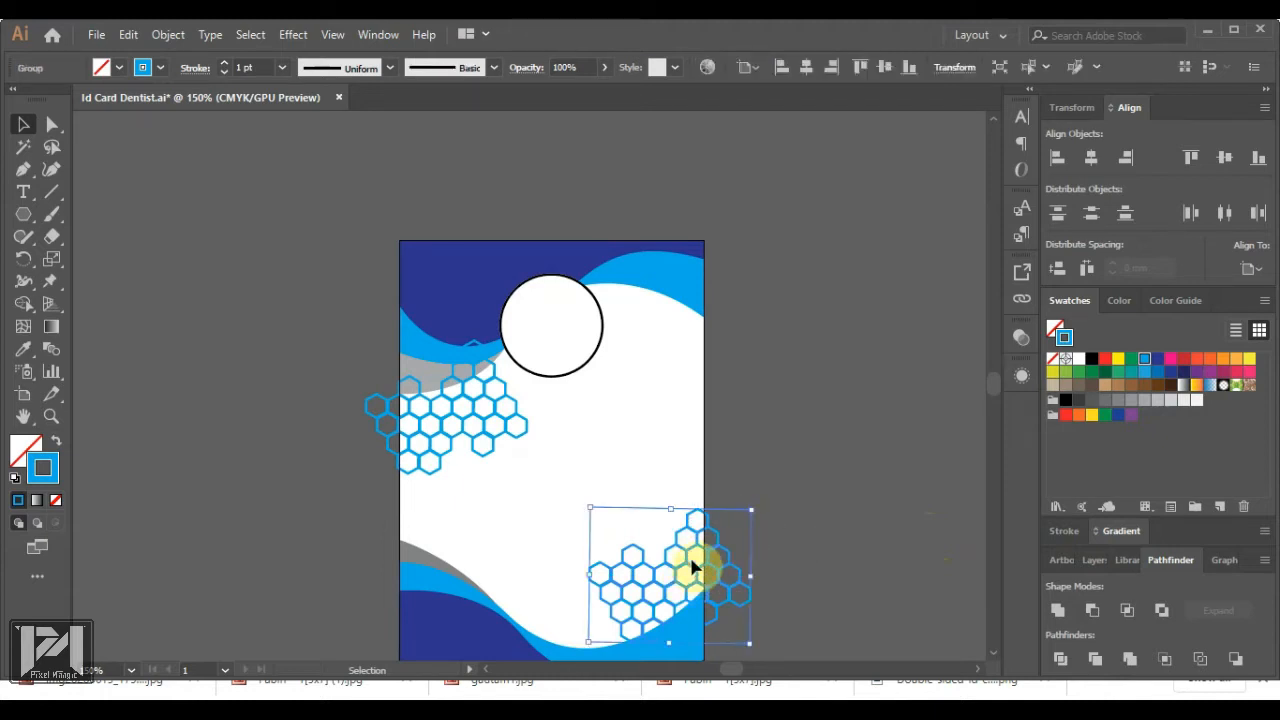
Set the lower honeycomb's opacity to 22% in the Transparency panel
{"action": "left_click", "coordinate": [1021, 337]}
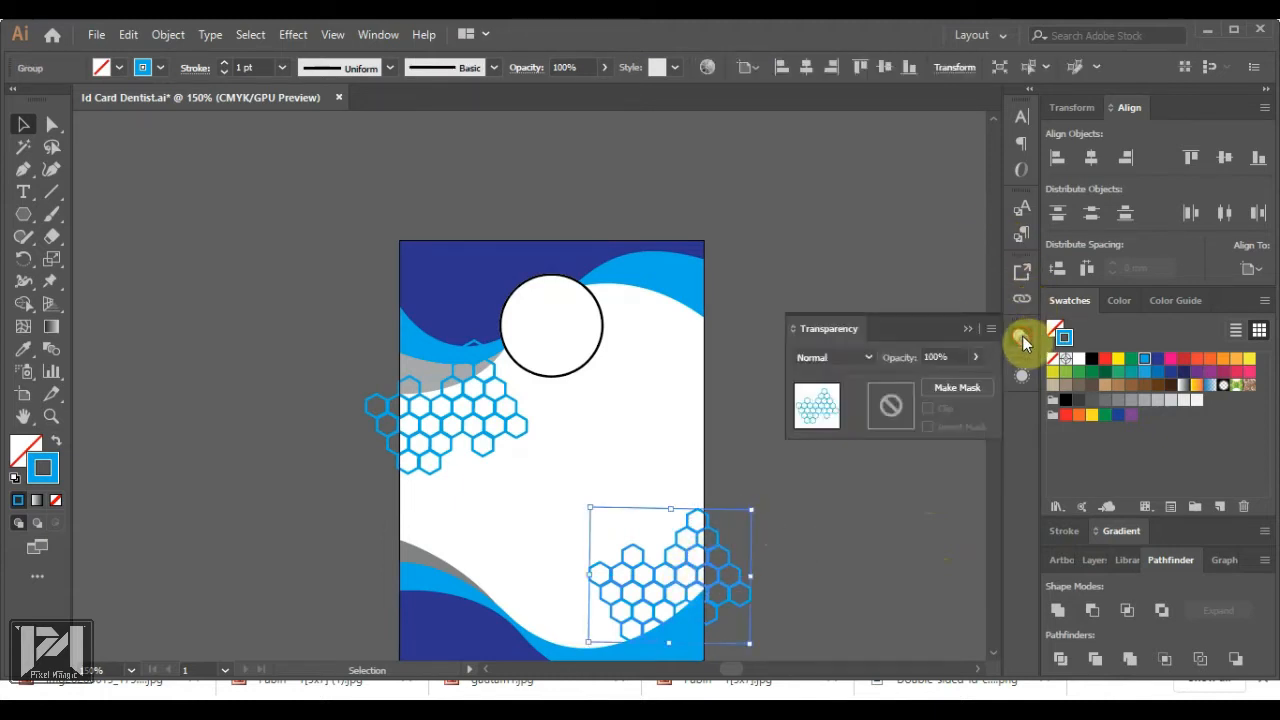
{"action": "left_click", "coordinate": [945, 358]}
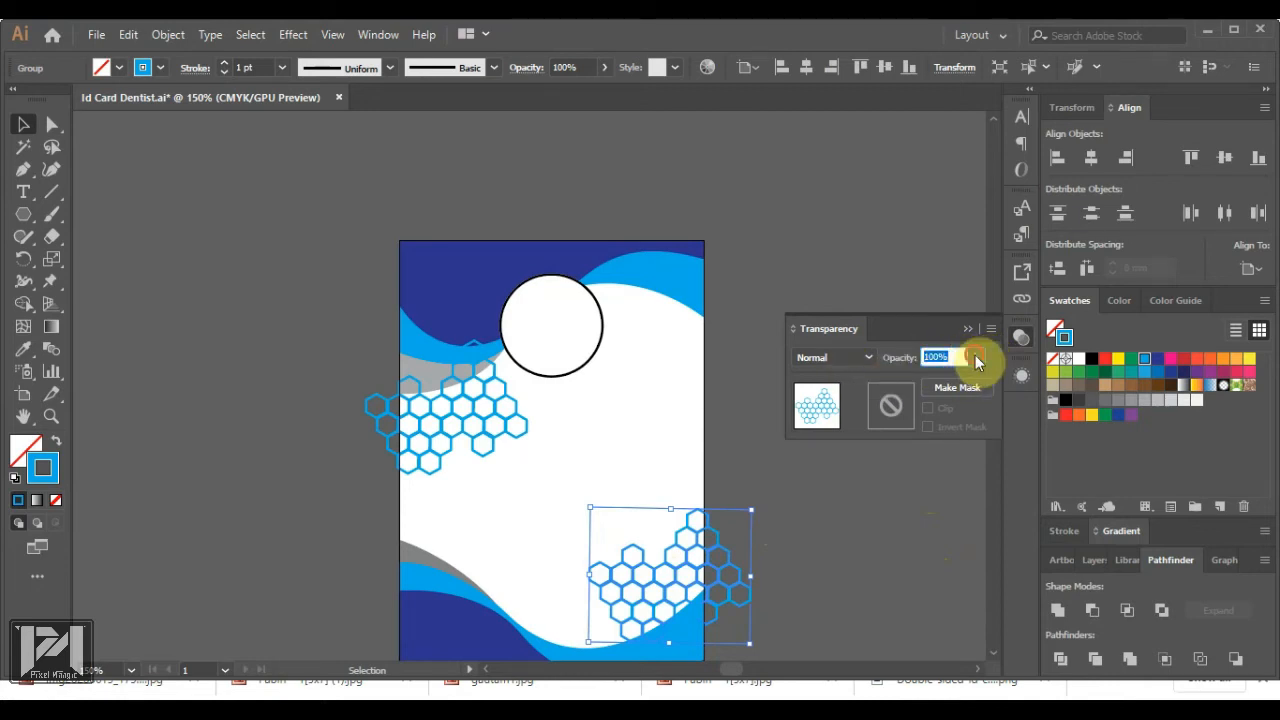
{"action": "left_click", "coordinate": [976, 358]}
{"action": "left_click", "coordinate": [921, 382]}
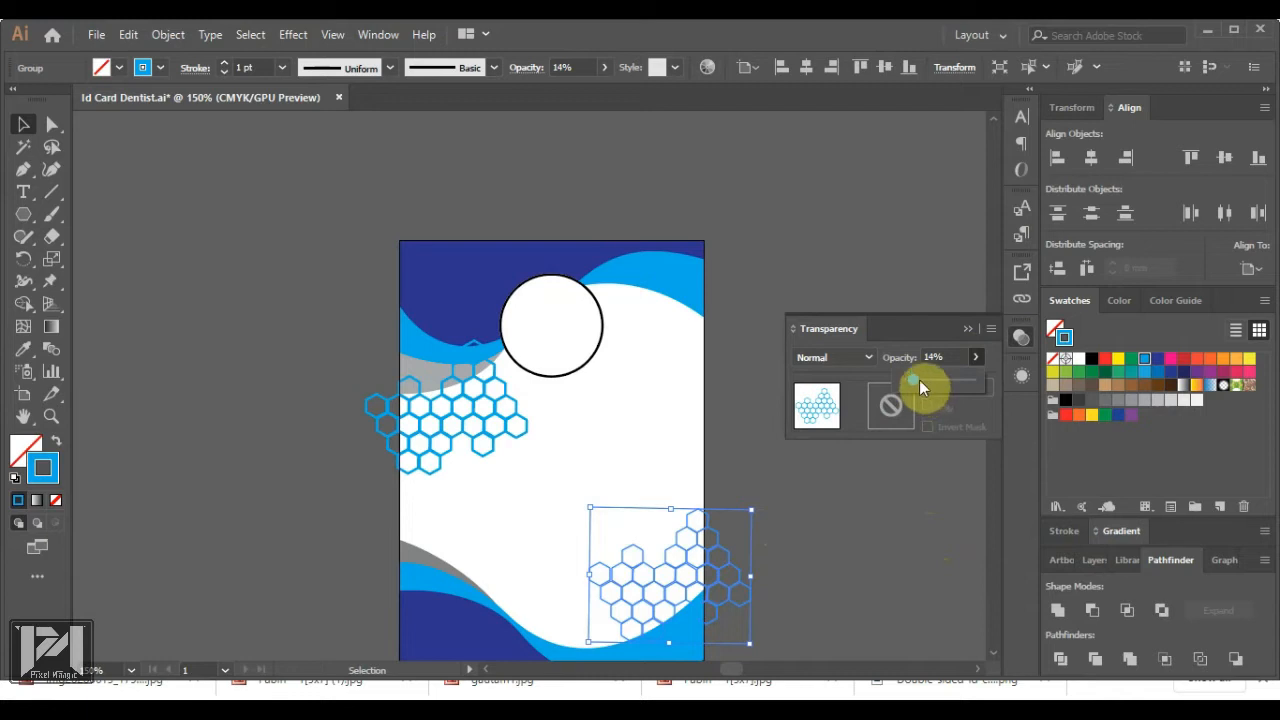
{"action": "left_click", "coordinate": [919, 380]}
{"action": "left_click", "coordinate": [824, 543]}
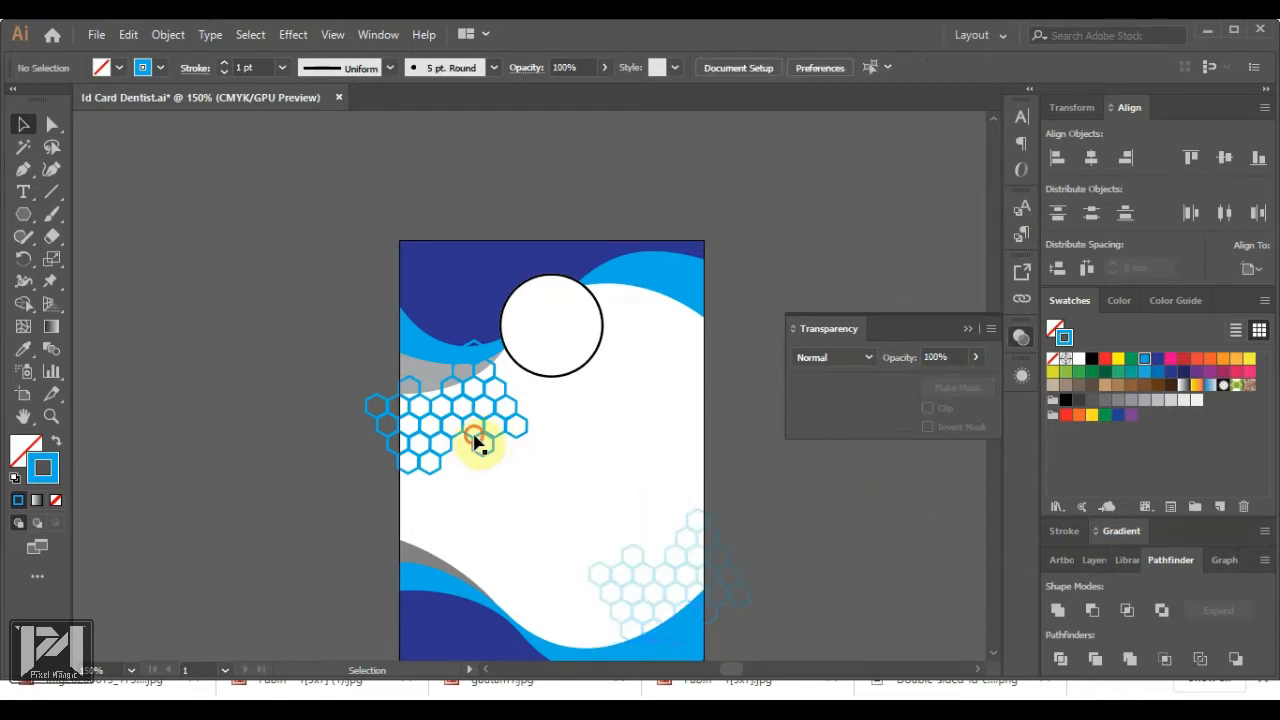
Send the upper honeycomb behind the white shape
{"action": "right_click", "coordinate": [540, 512]}
{"action": "mouse_move", "coordinate": [613, 349]}
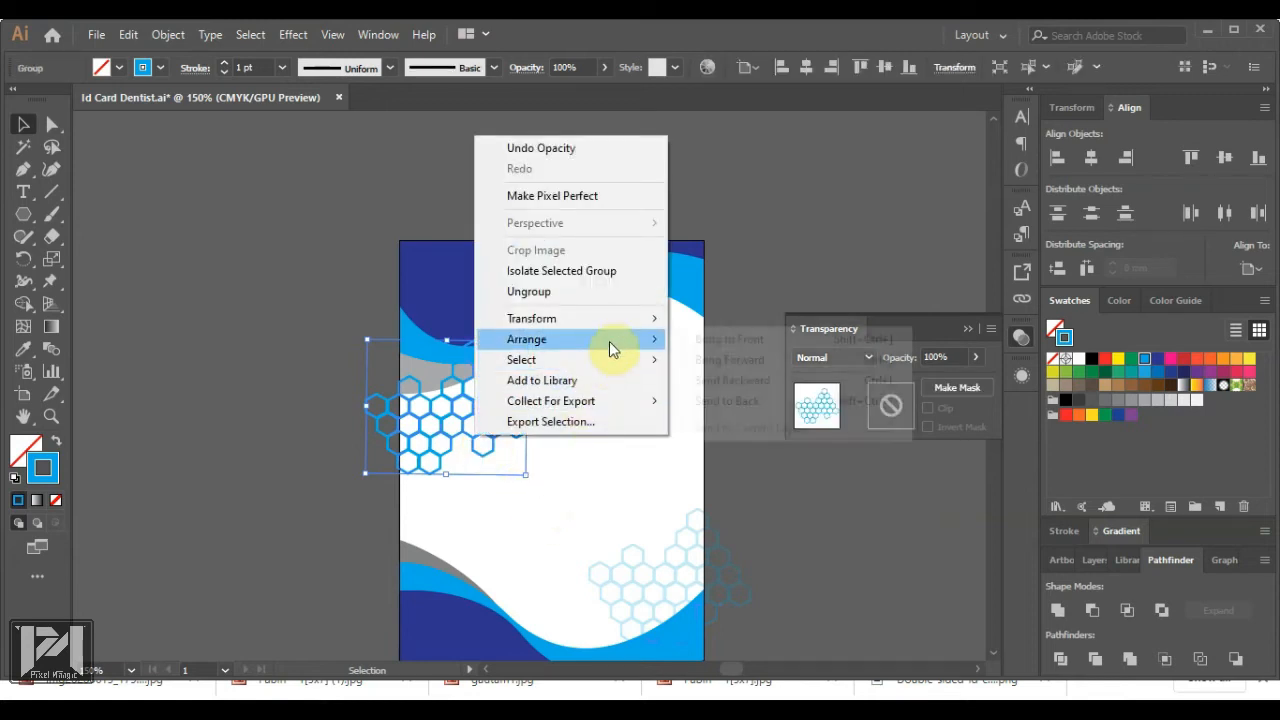
{"action": "left_click", "coordinate": [737, 401]}
{"action": "left_click", "coordinate": [886, 560]}
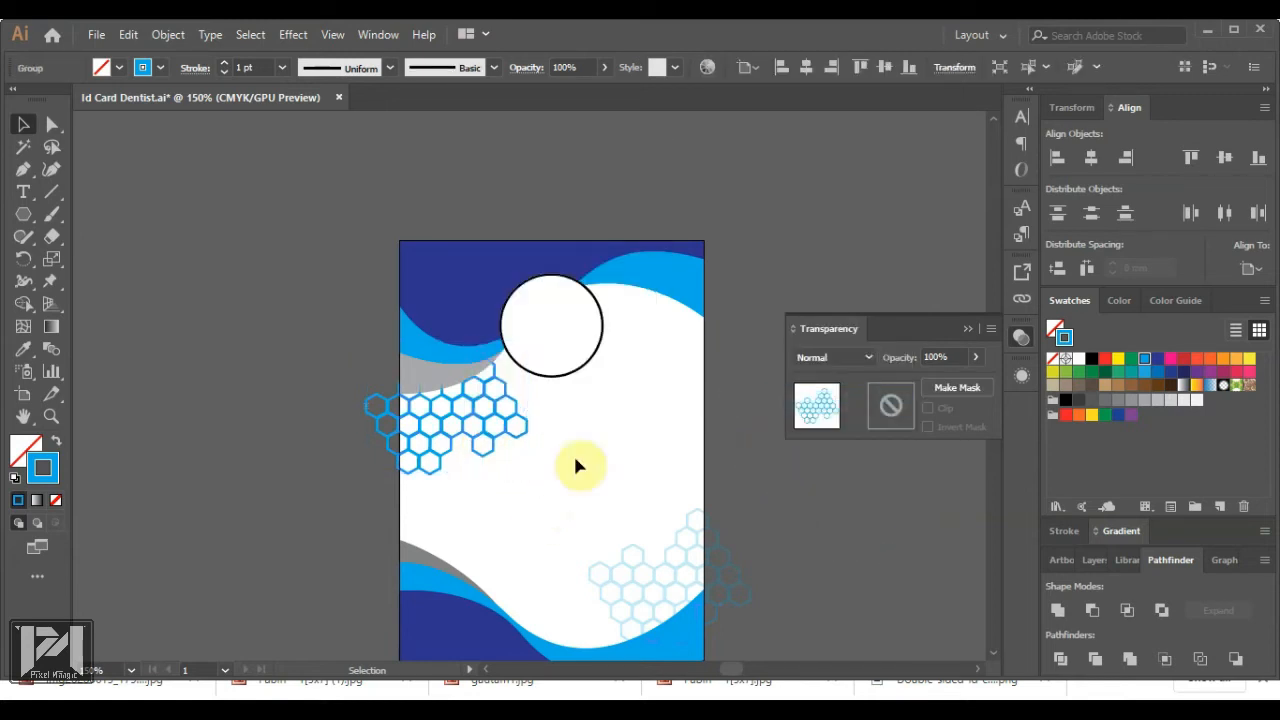
{"action": "left_click", "coordinate": [344, 439]}
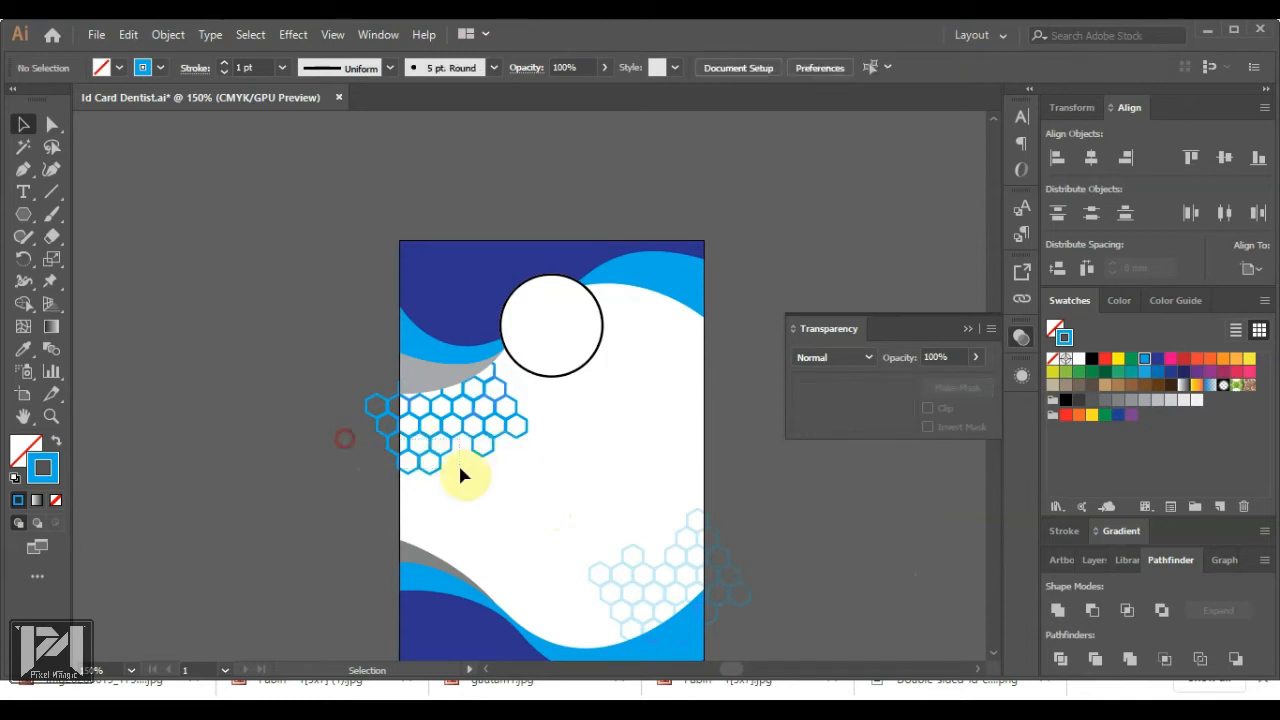
Set the upper honeycomb's opacity to 25%, then lower it to 21%
{"action": "left_click", "coordinate": [462, 476]}
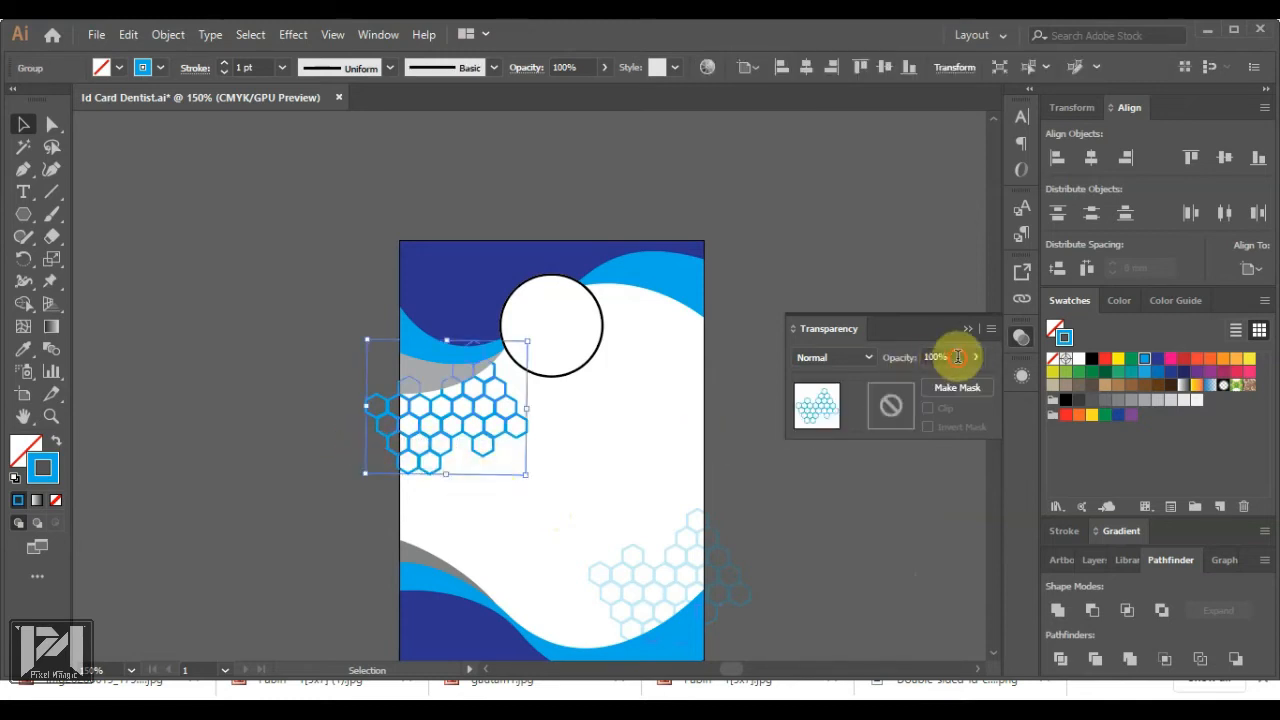
{"action": "left_click_drag", "start_coordinate": [957, 357], "coordinate": [872, 362]}
{"action": "type", "text": "25"}
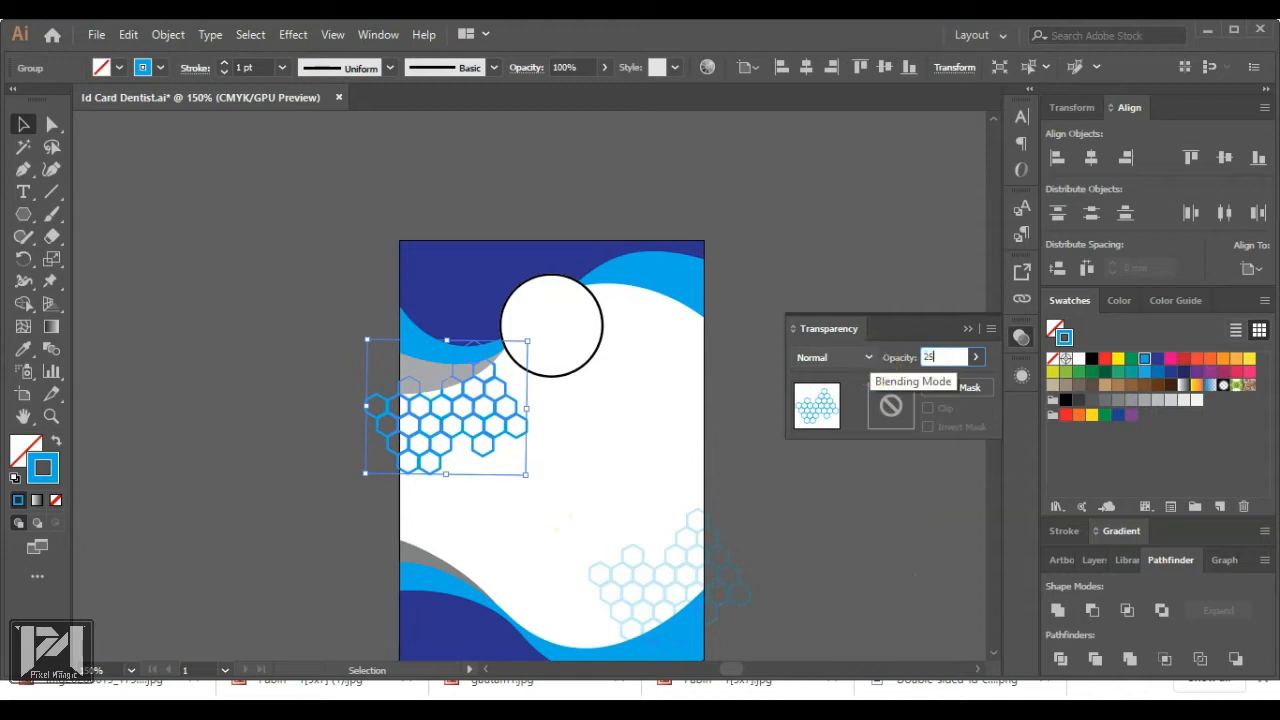
{"action": "key", "text": "Return"}
{"action": "left_click", "coordinate": [826, 530]}
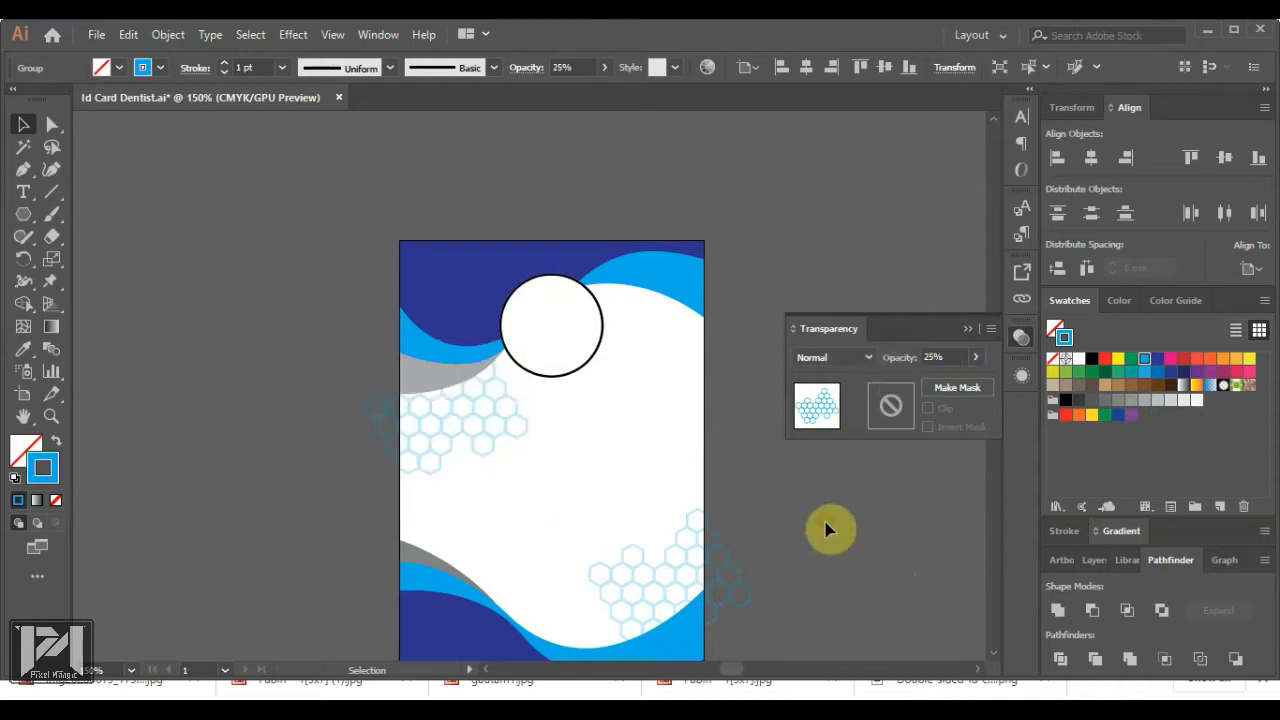
{"action": "left_click", "coordinate": [497, 443]}
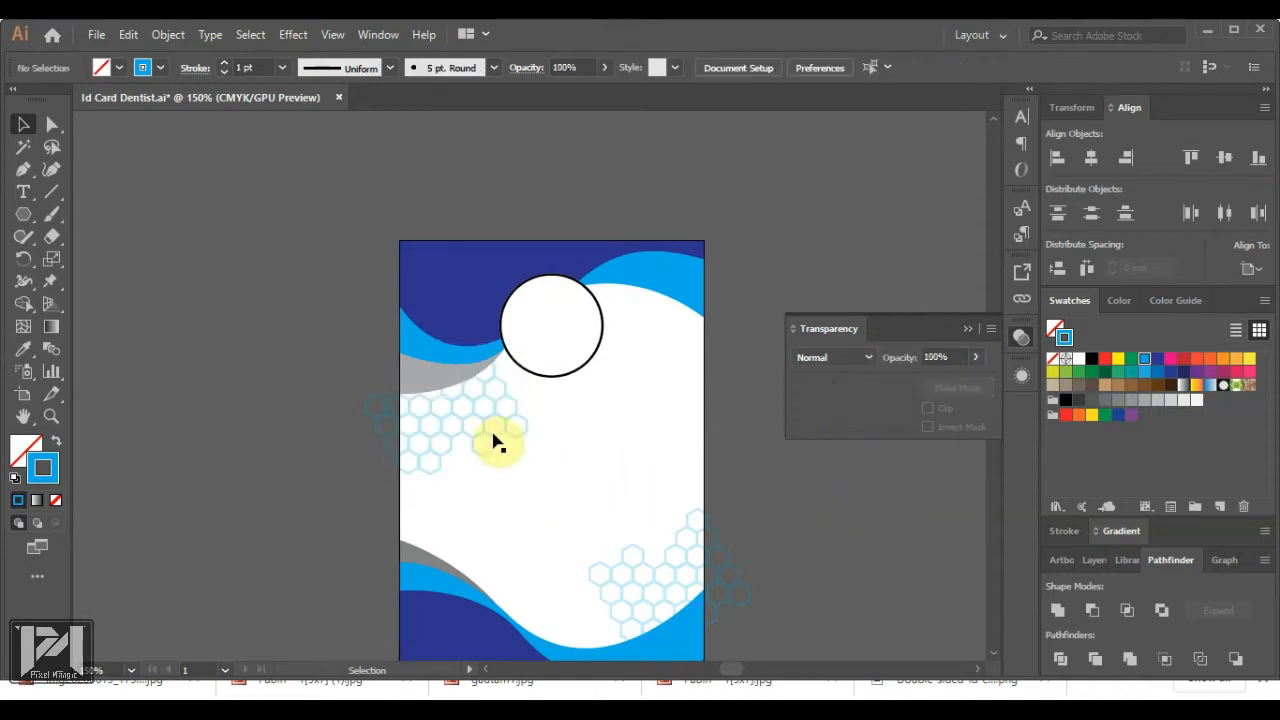
{"action": "left_click_drag", "start_coordinate": [354, 371], "coordinate": [380, 471]}
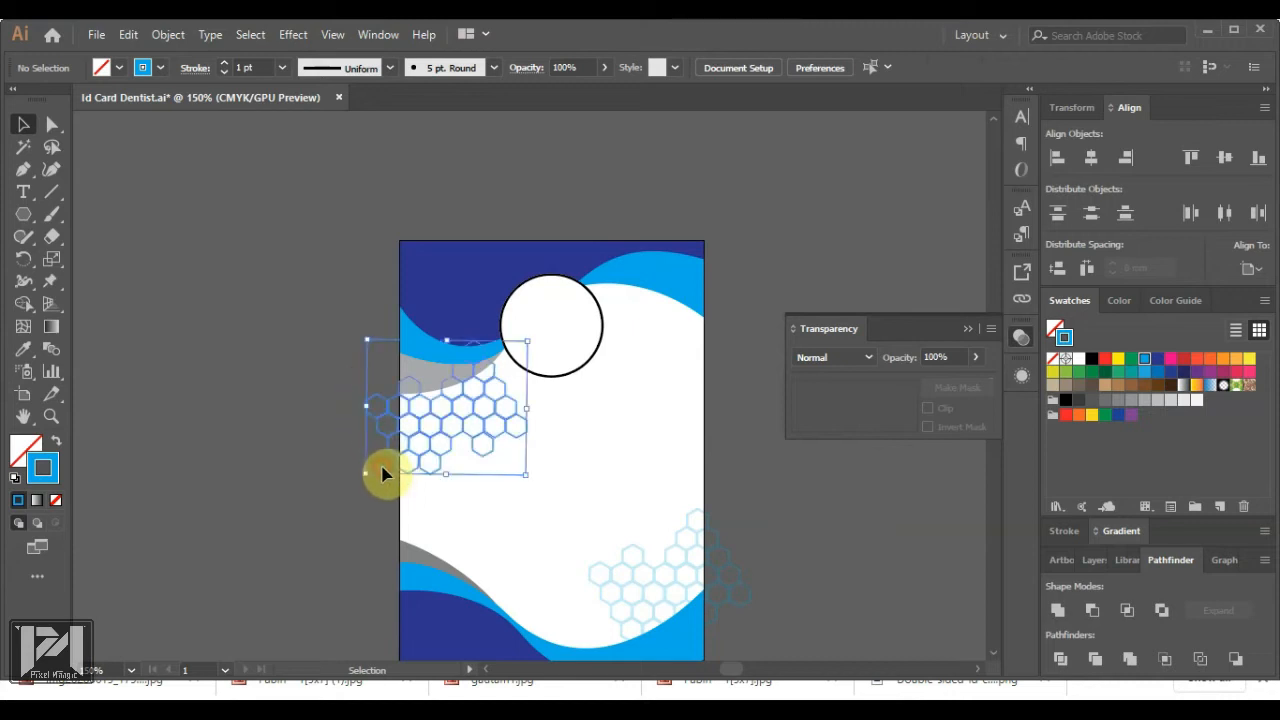
{"action": "left_click_drag", "start_coordinate": [955, 353], "coordinate": [906, 348]}
{"action": "type", "text": "21"}
{"action": "key", "text": "Return"}
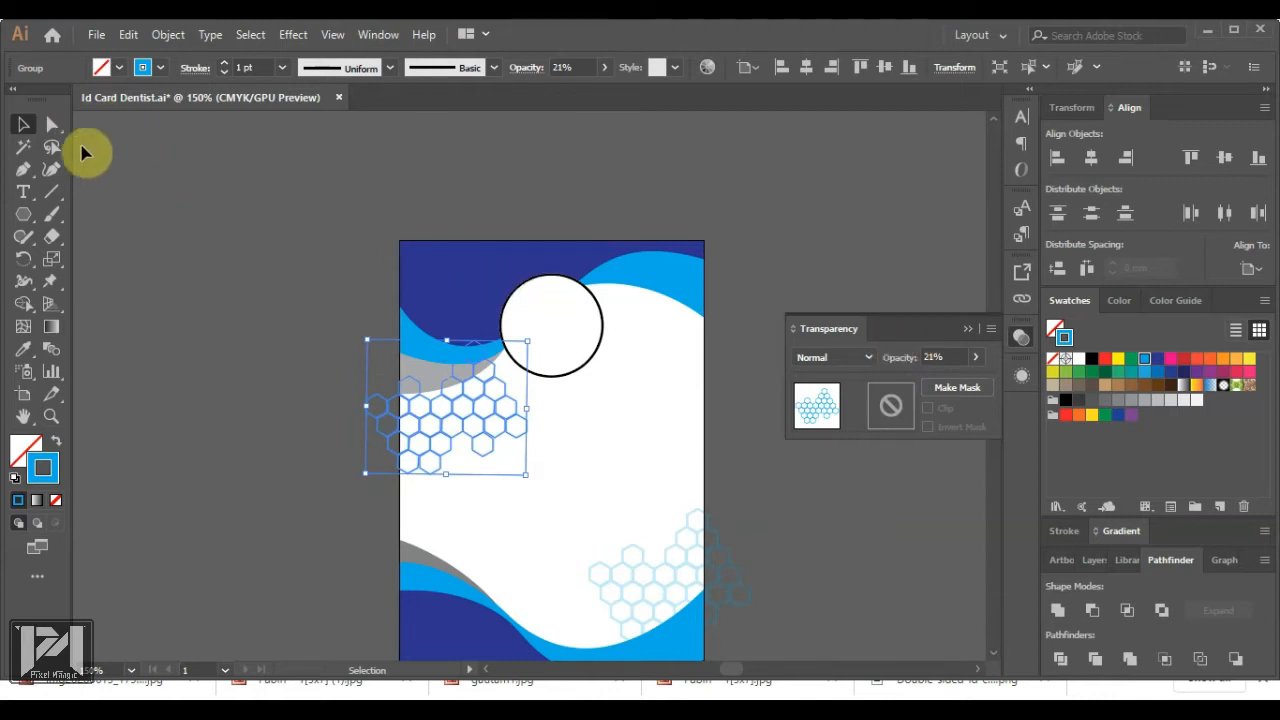
{"action": "left_click", "coordinate": [249, 191]}
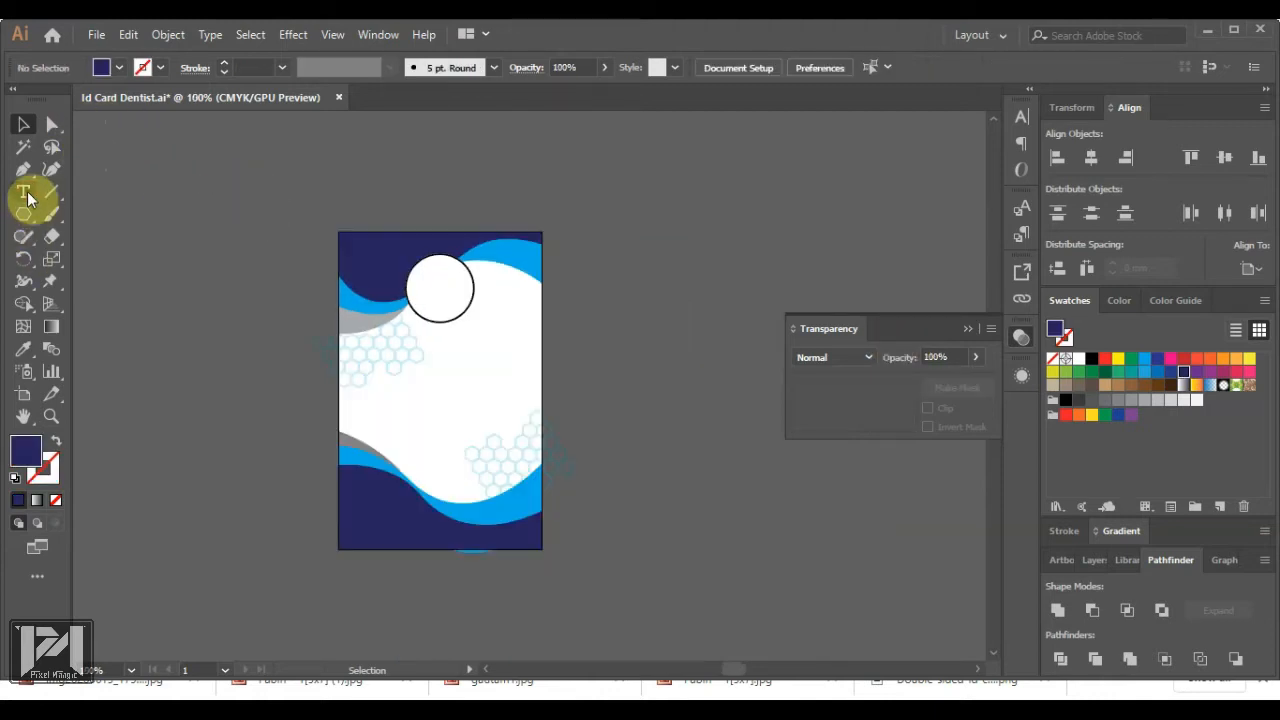
Place a text line below the photo circle and start typing the cardholder's name in capitals
{"action": "left_click", "coordinate": [25, 194]}
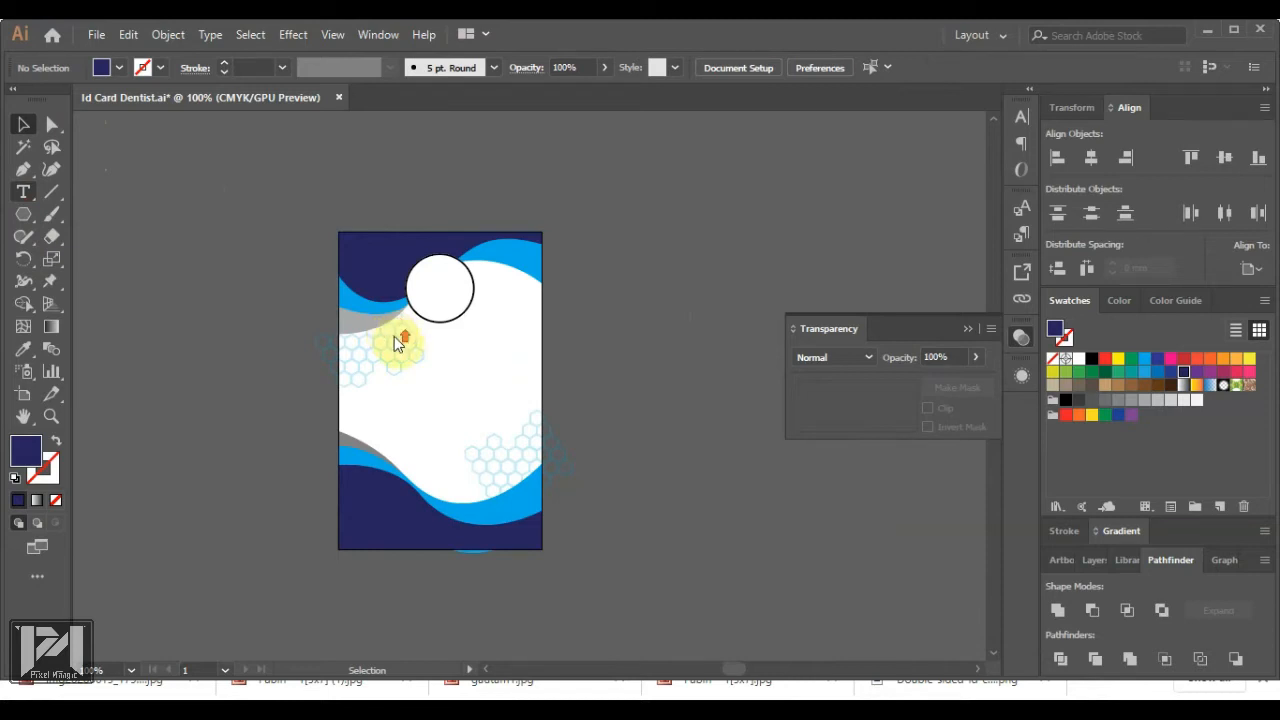
{"action": "key", "text": "t"}
{"action": "scroll", "coordinate": [394, 336], "scroll_direction": "up", "scroll_amount": 3}
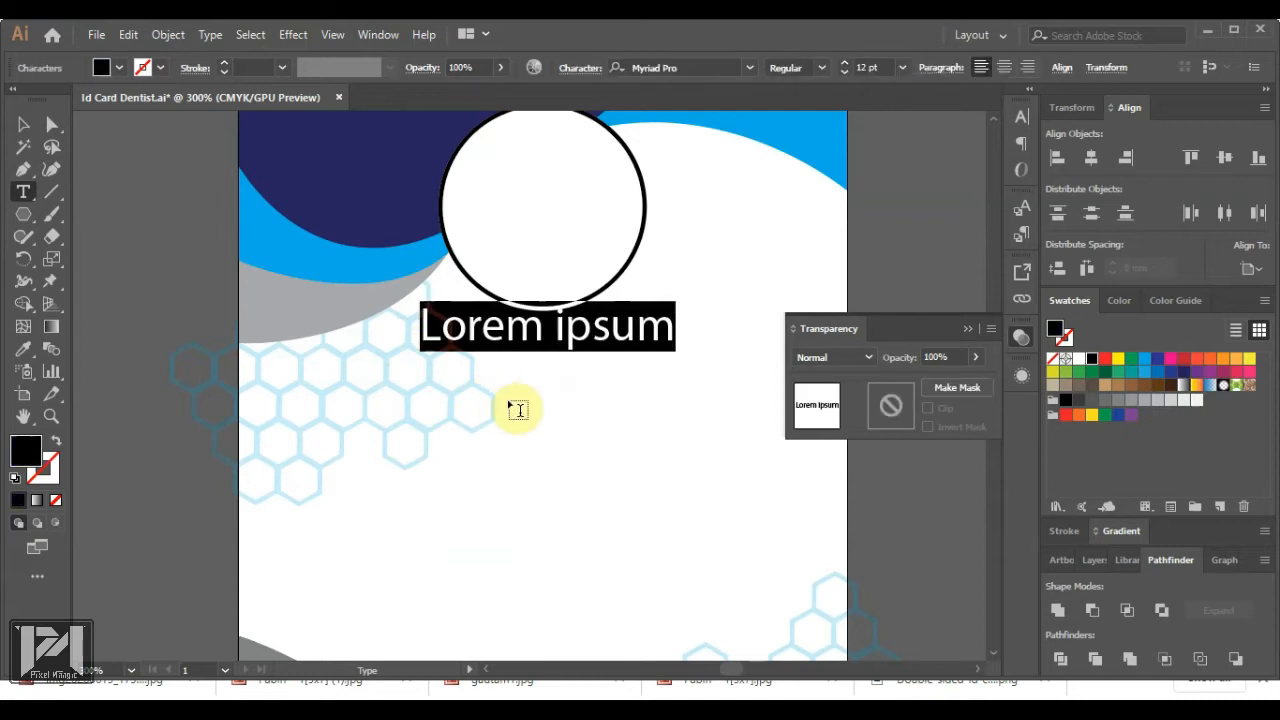
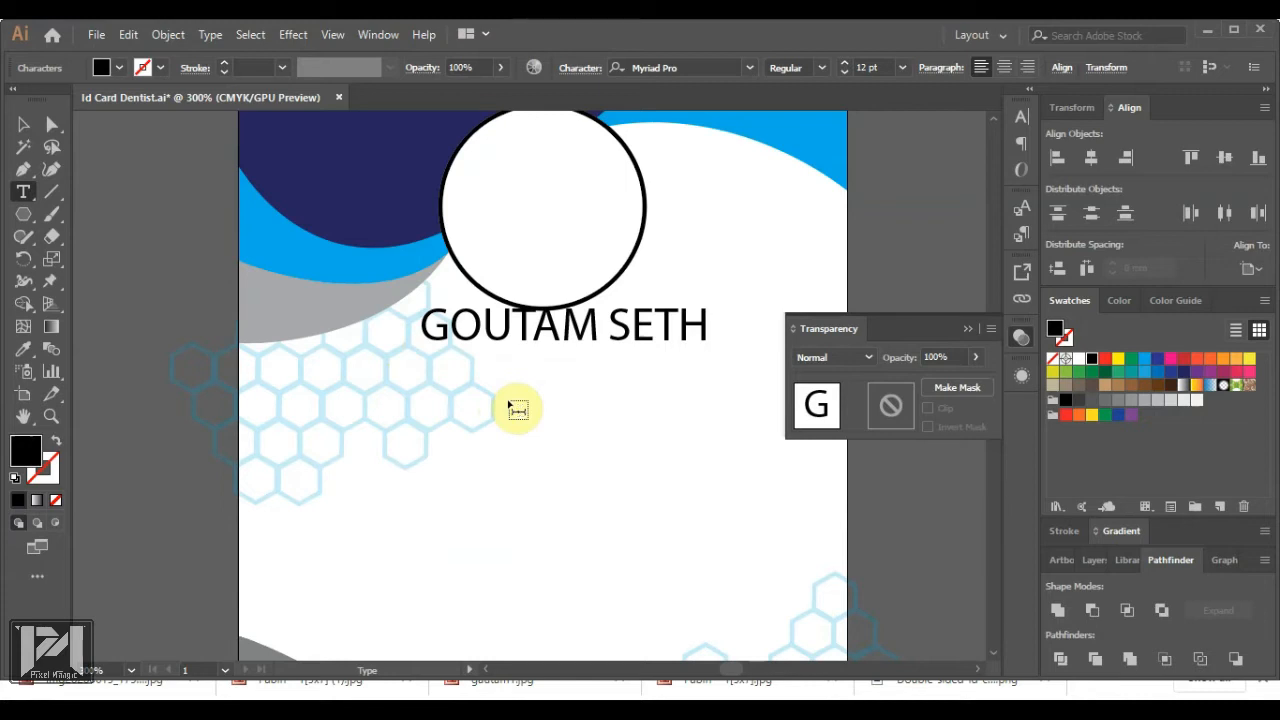
Set the whole name heading in Bebas Neue Regular
{"action": "key", "text": "ctrl+a"}
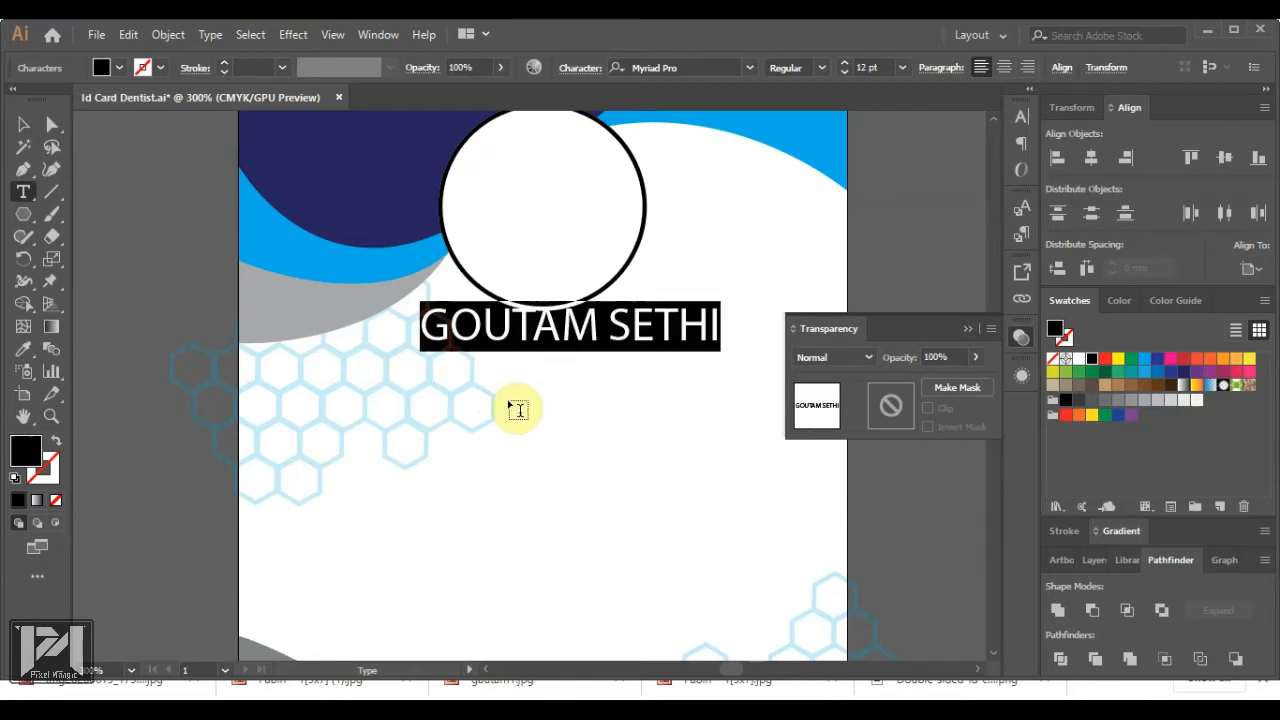
{"action": "left_click", "coordinate": [688, 67]}
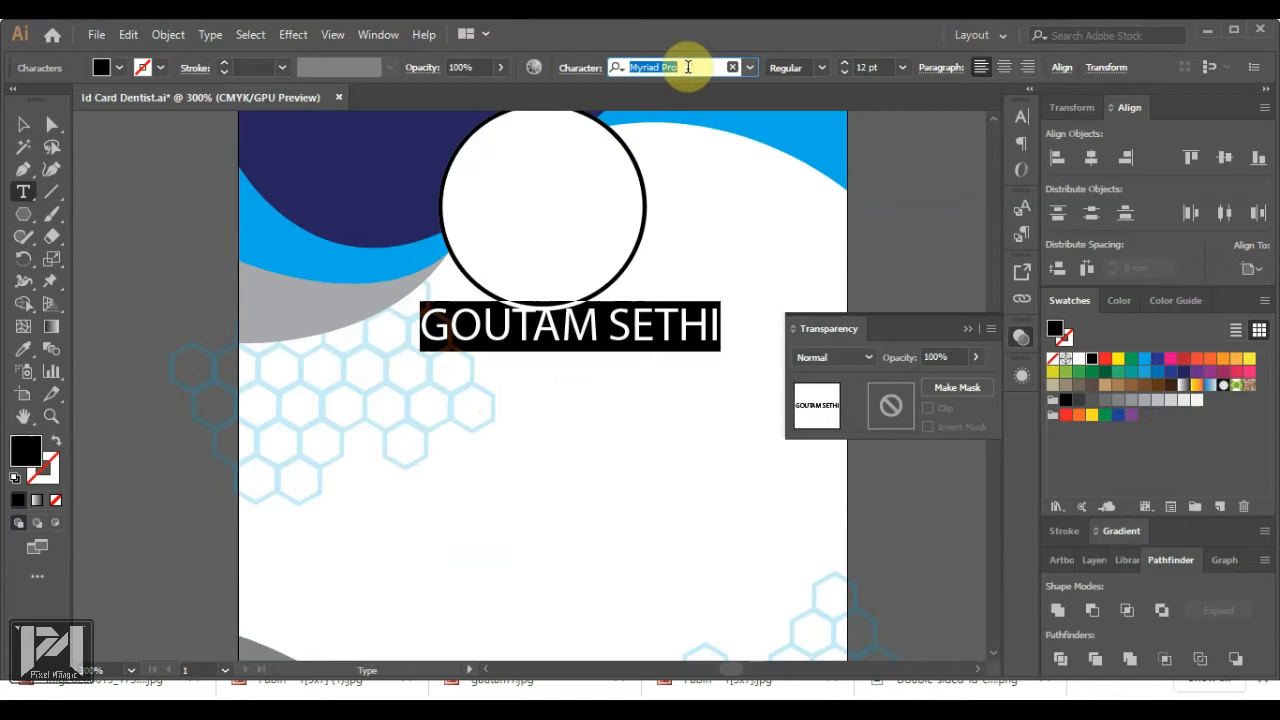
{"action": "type", "text": "beba"}
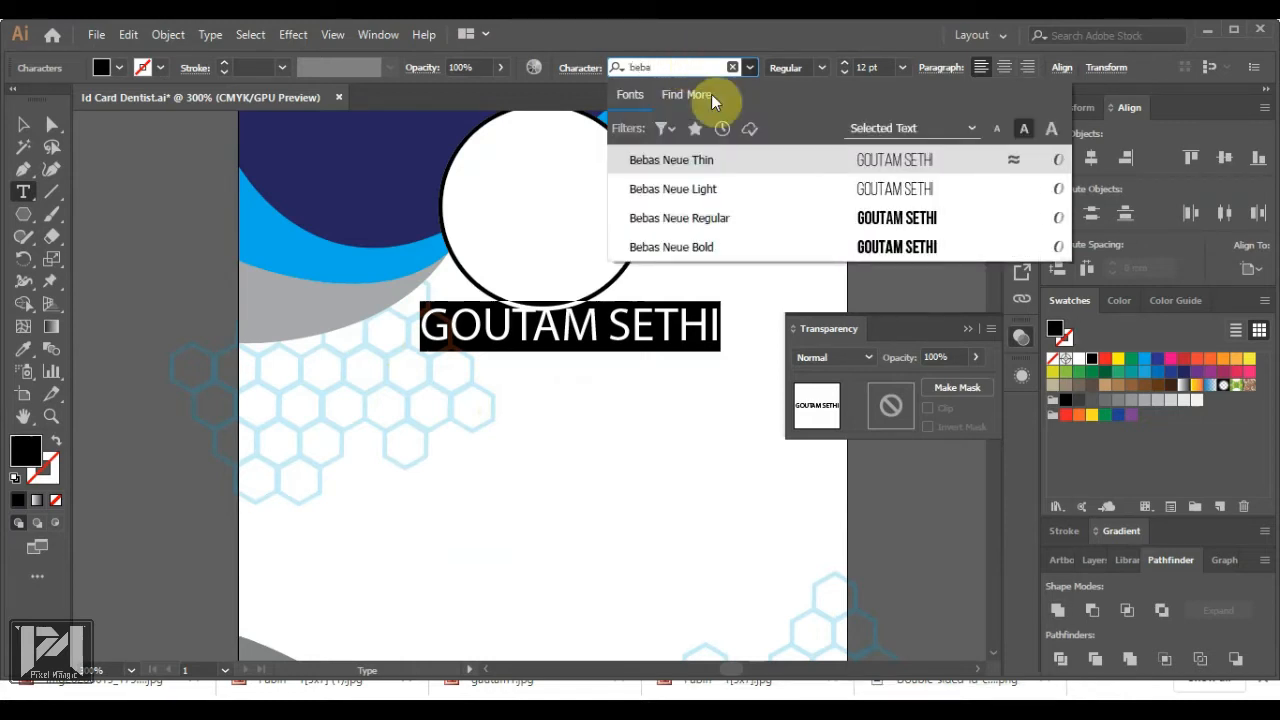
{"action": "left_click", "coordinate": [761, 222]}
Change the surname in the heading to the Thin weight
{"action": "left_click", "coordinate": [545, 326]}
{"action": "left_click_drag", "start_coordinate": [545, 328], "coordinate": [663, 320]}
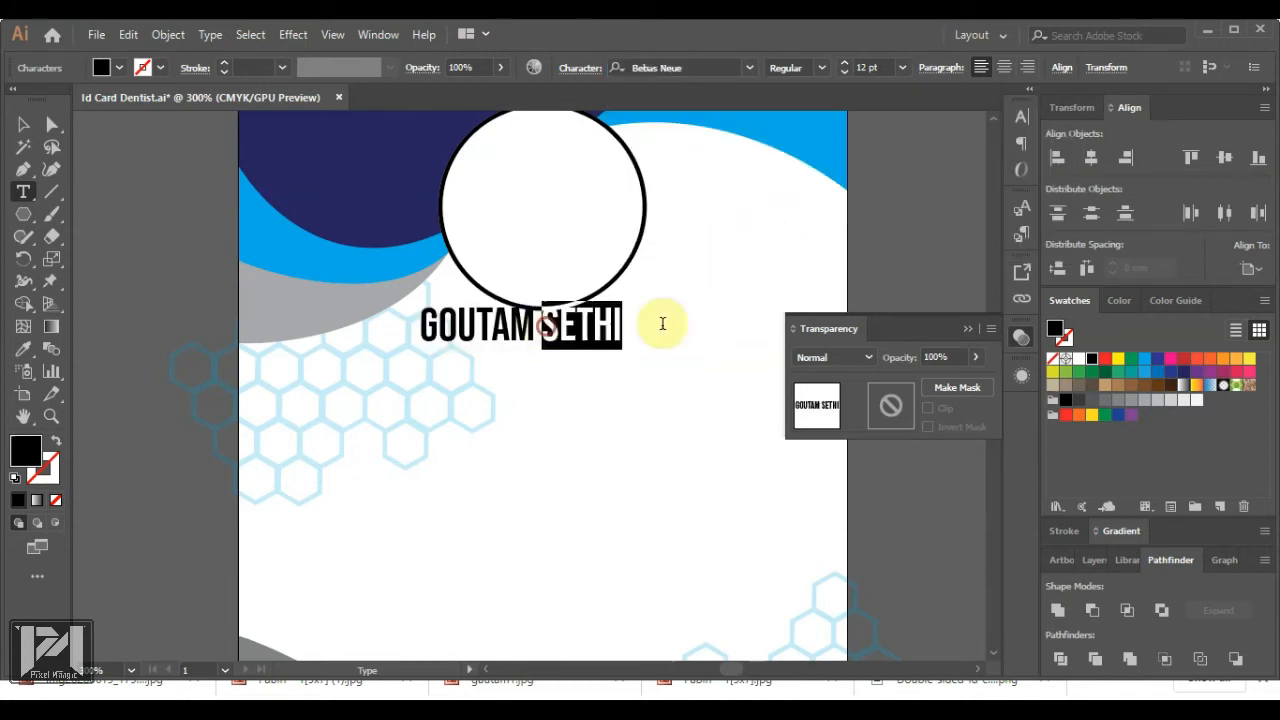
{"action": "left_click", "coordinate": [823, 67]}
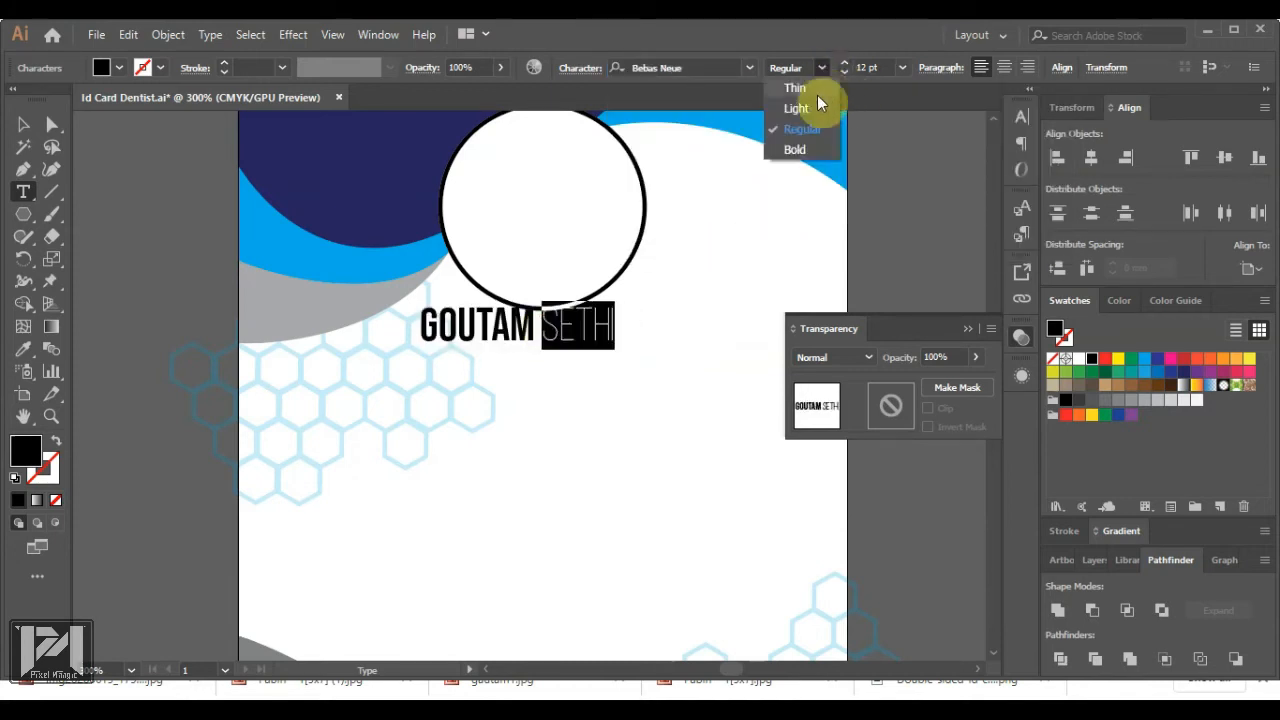
{"action": "left_click", "coordinate": [817, 92]}
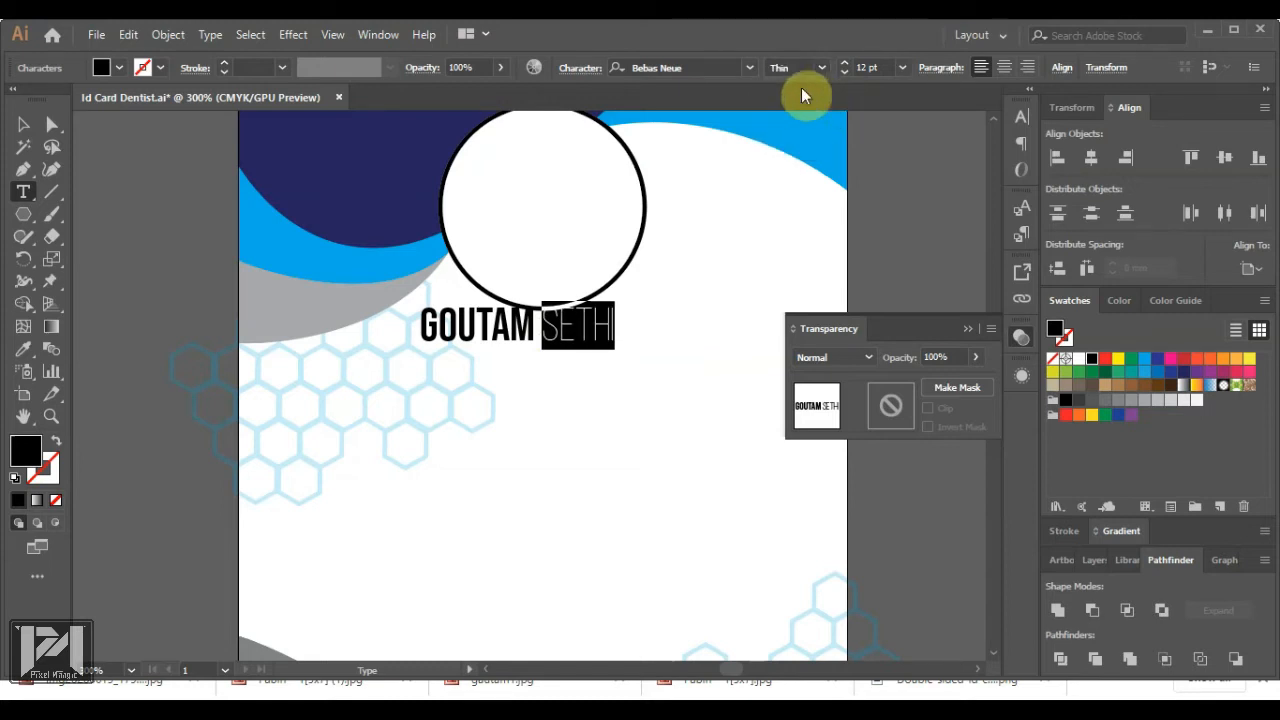
Centre the name horizontally on the card and nudge it slightly lower
{"action": "left_click", "coordinate": [20, 127]}
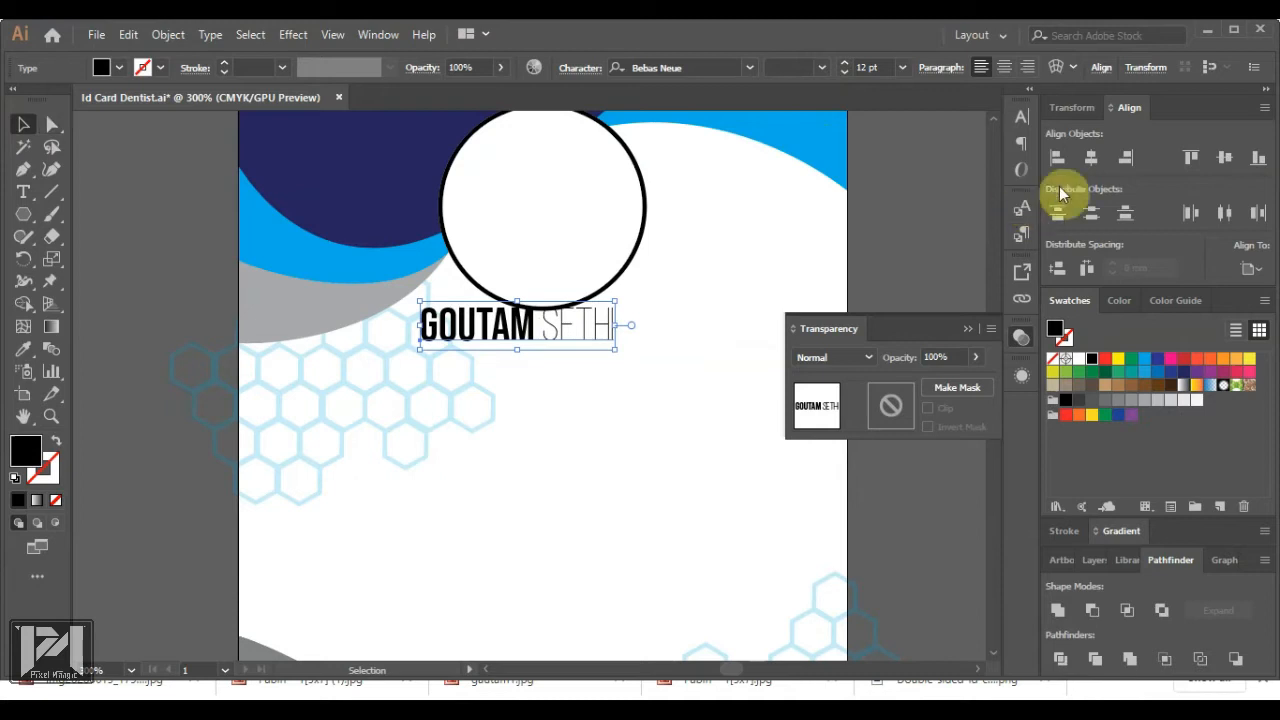
{"action": "left_click", "coordinate": [1090, 160]}
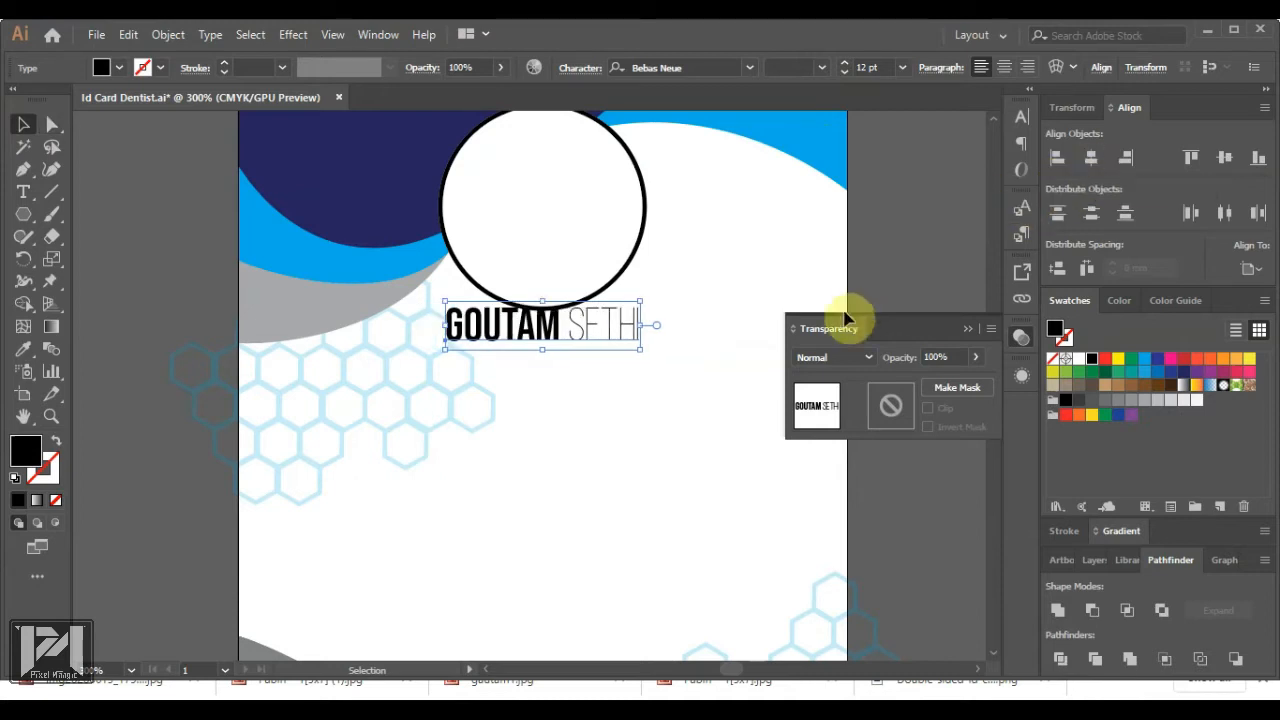
{"action": "key", "text": "Down"}
{"action": "key", "text": "Down"}
{"action": "key", "text": "Down"}
{"action": "key", "text": "Down"}
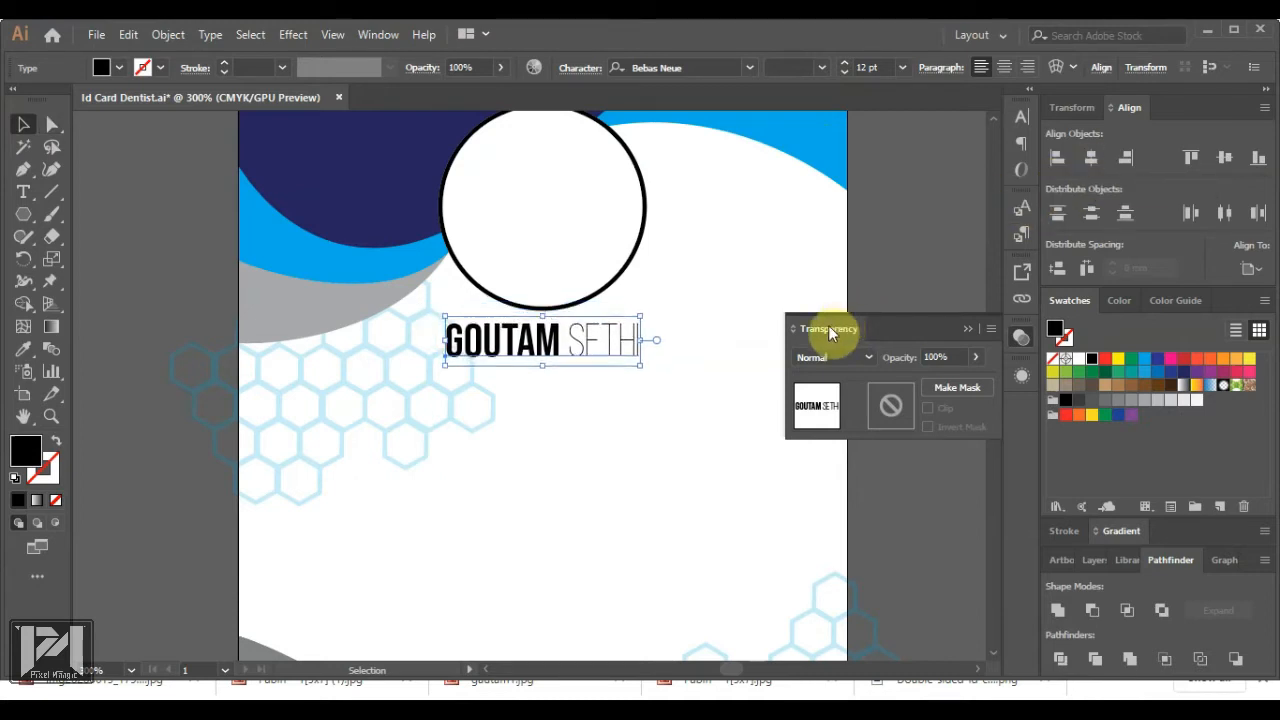
{"action": "scroll", "coordinate": [589, 440], "scroll_direction": "down", "scroll_amount": 2}
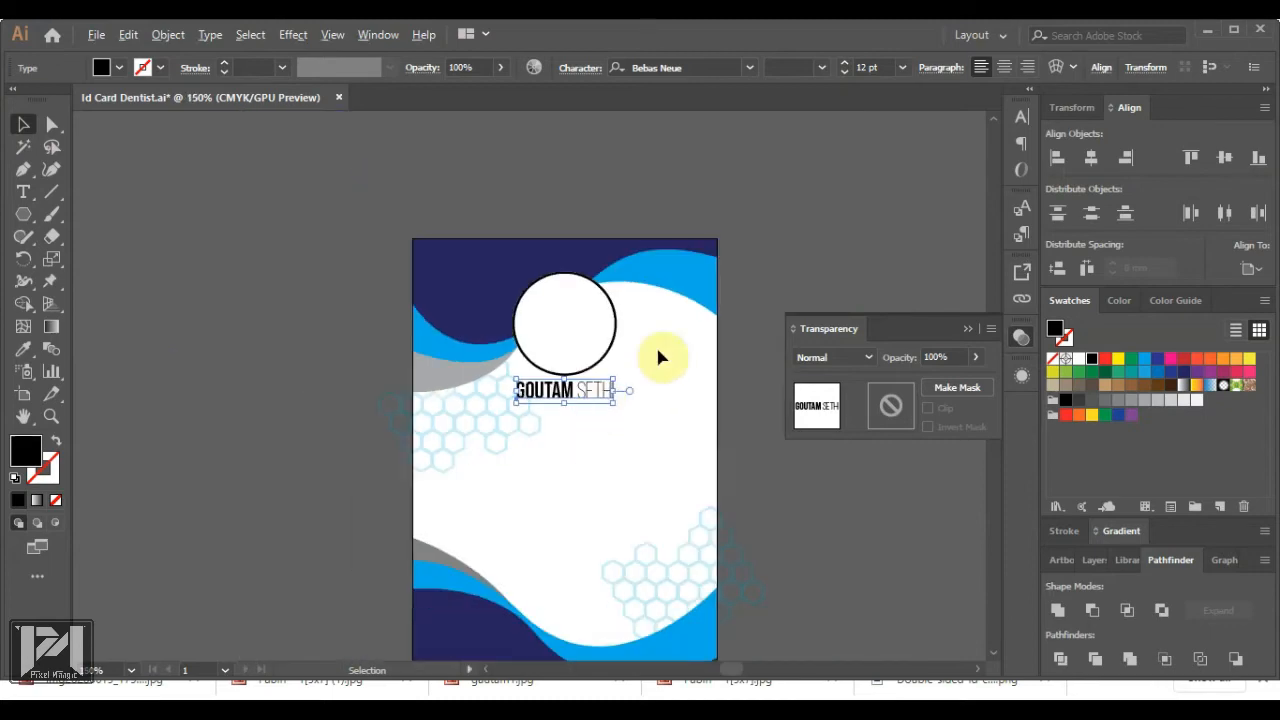
{"action": "left_click", "coordinate": [827, 238]}
{"action": "scroll", "coordinate": [590, 420], "scroll_direction": "up", "scroll_amount": 2}
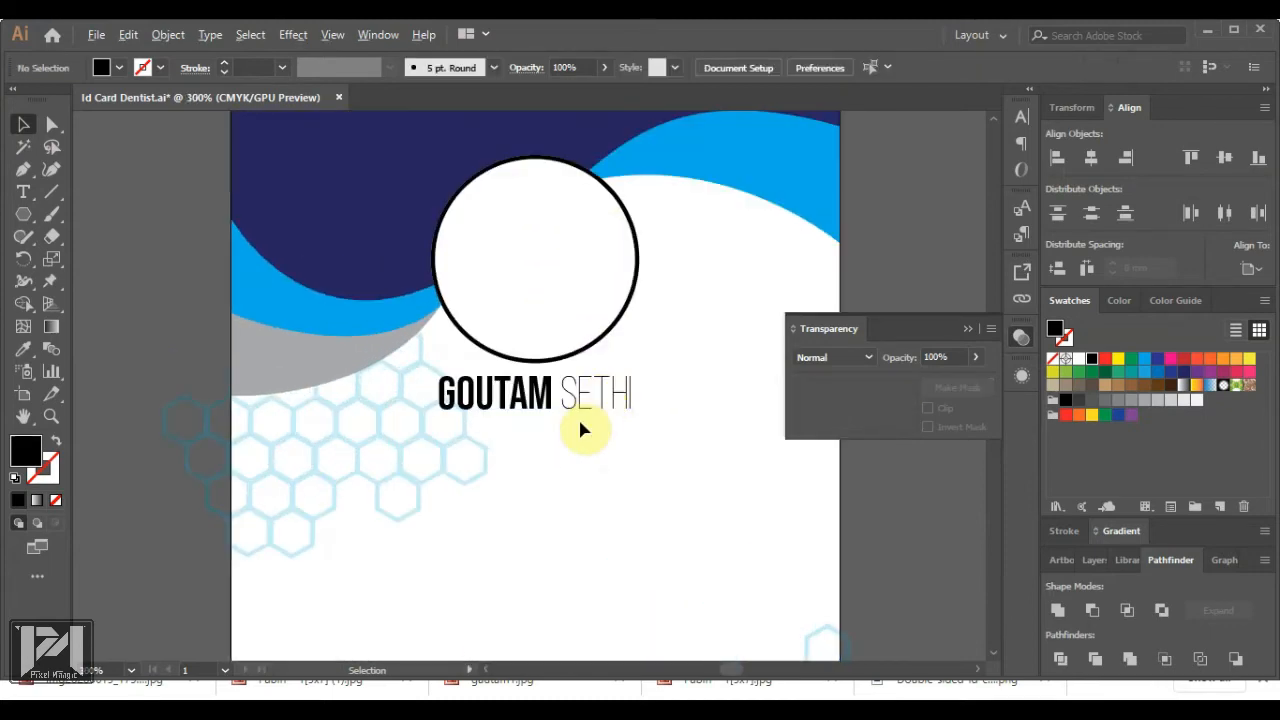
{"action": "scroll", "coordinate": [585, 428], "scroll_direction": "down", "scroll_amount": 2}
Open the dental implant logo JPG file
{"action": "left_click", "coordinate": [96, 34]}
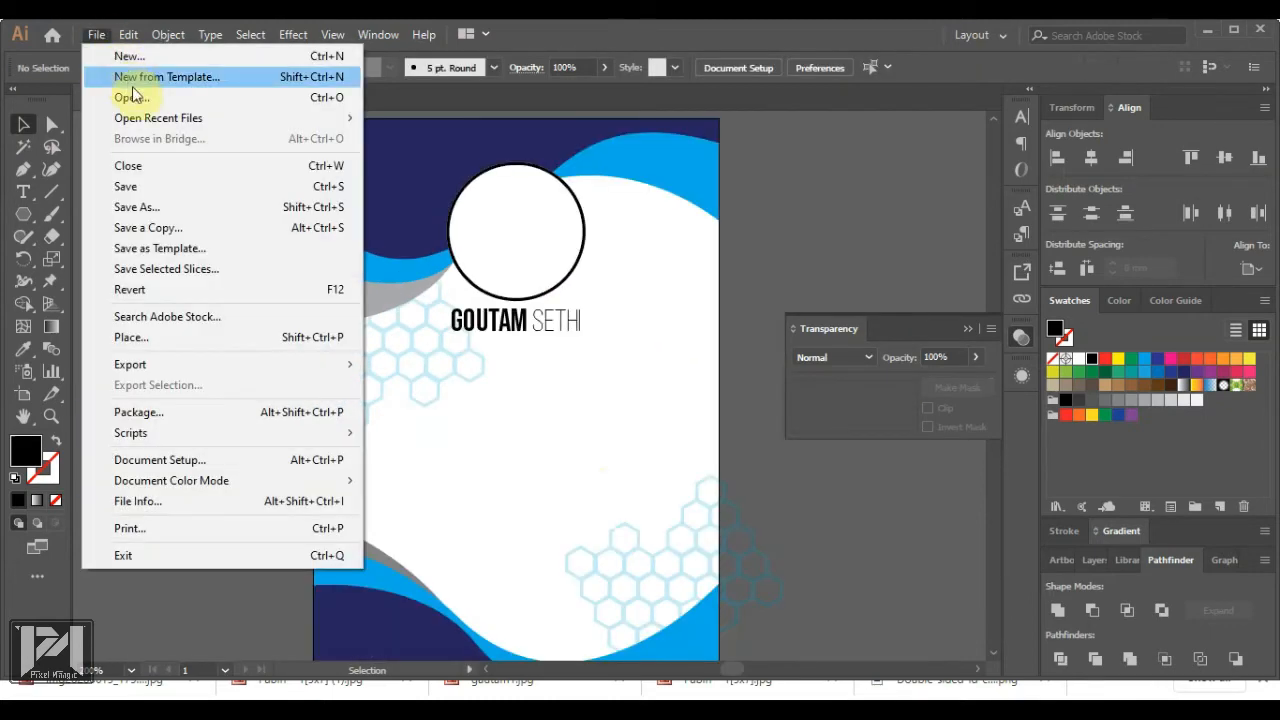
{"action": "left_click", "coordinate": [135, 97]}
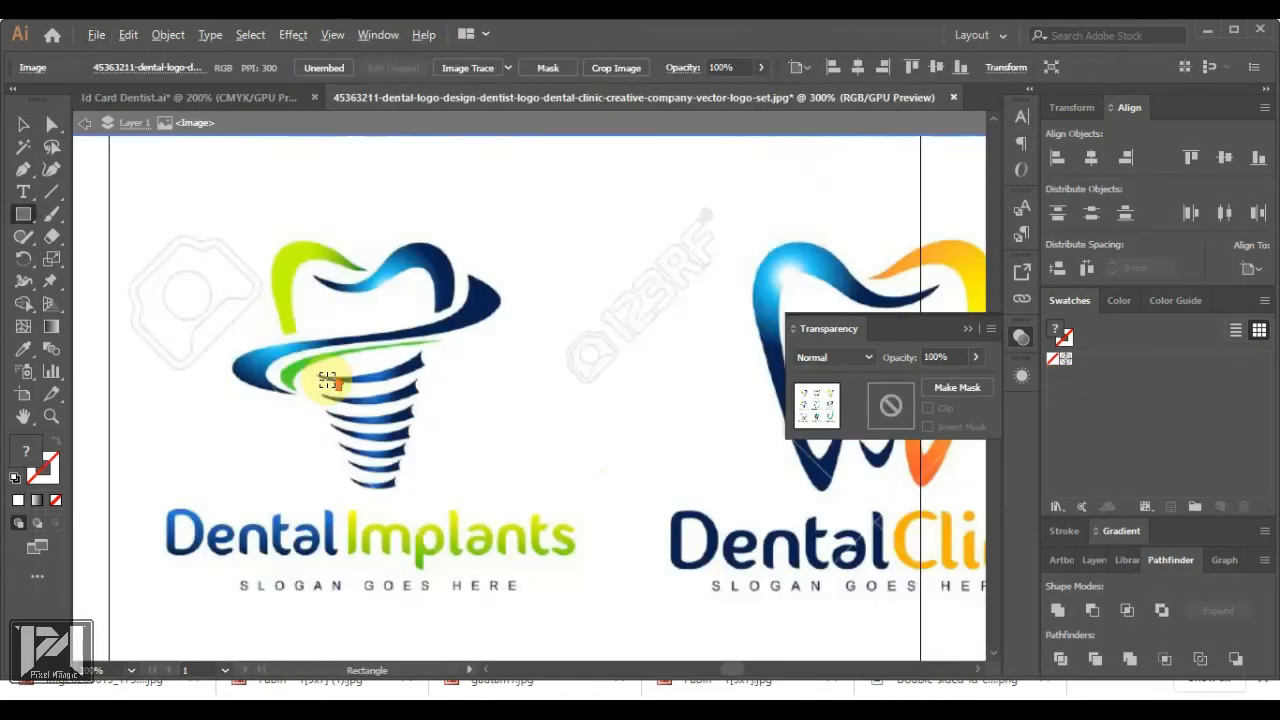
{"action": "scroll", "coordinate": [340, 380], "scroll_direction": "up", "scroll_amount": 1}
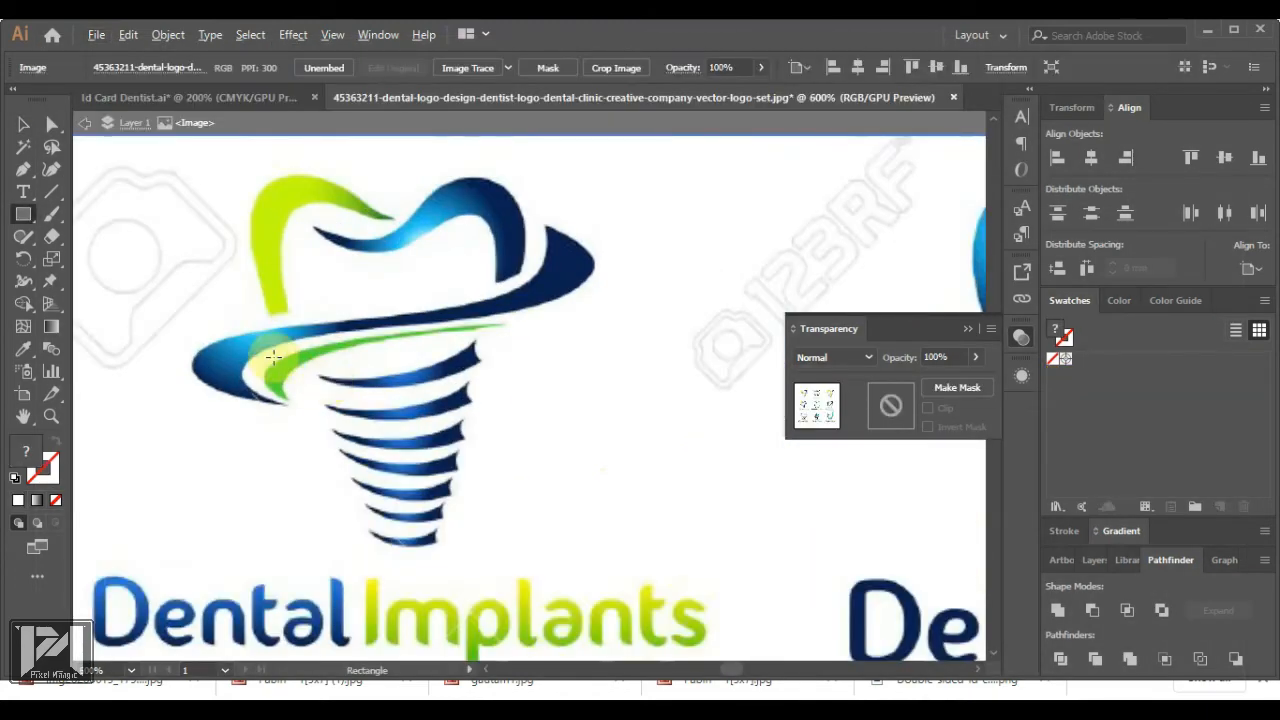
Trace the logo's top implant stripe as a closed curved Pen path
{"action": "left_click", "coordinate": [23, 172]}
{"action": "left_click", "coordinate": [319, 377]}
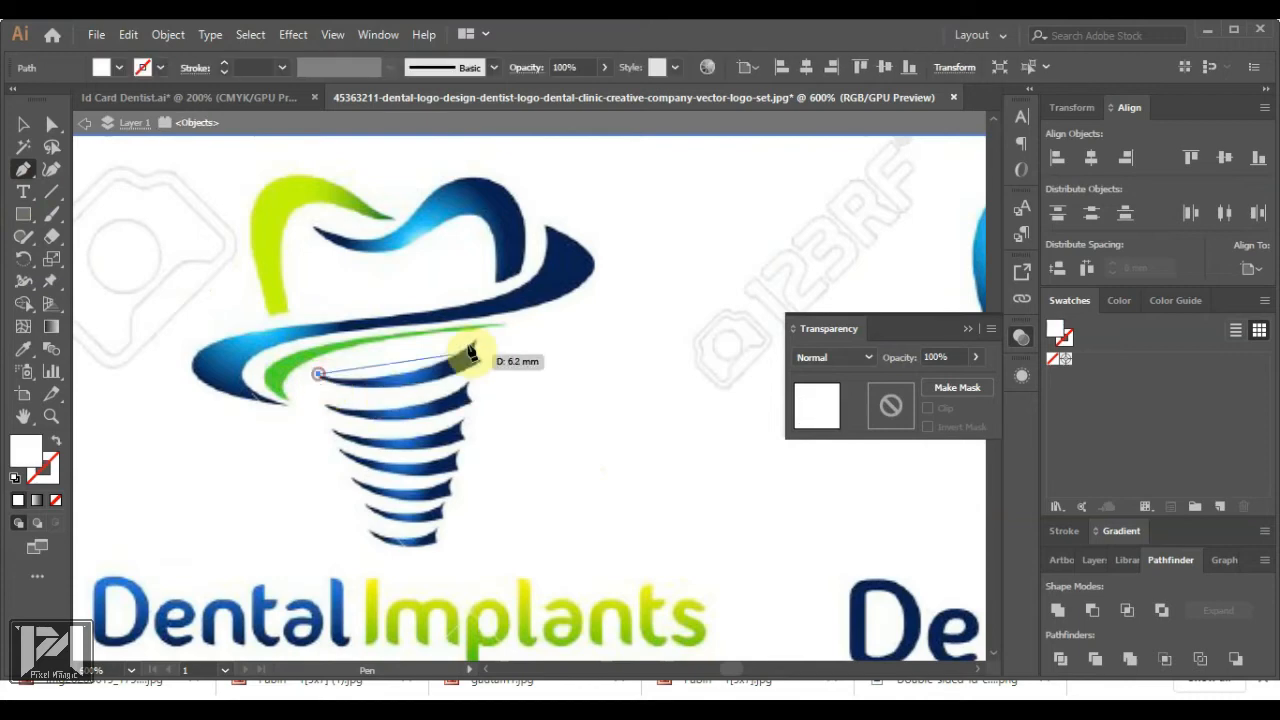
{"action": "left_click_drag", "start_coordinate": [476, 342], "coordinate": [574, 286]}
{"action": "left_click", "coordinate": [476, 342]}
{"action": "scroll", "coordinate": [478, 344], "scroll_direction": "up", "scroll_amount": 4}
{"action": "left_click_drag", "start_coordinate": [534, 420], "coordinate": [577, 441]}
{"action": "scroll", "coordinate": [574, 442], "scroll_direction": "down", "scroll_amount": 3}
{"action": "left_click", "coordinate": [566, 425]}
{"action": "left_click_drag", "start_coordinate": [351, 443], "coordinate": [249, 394]}
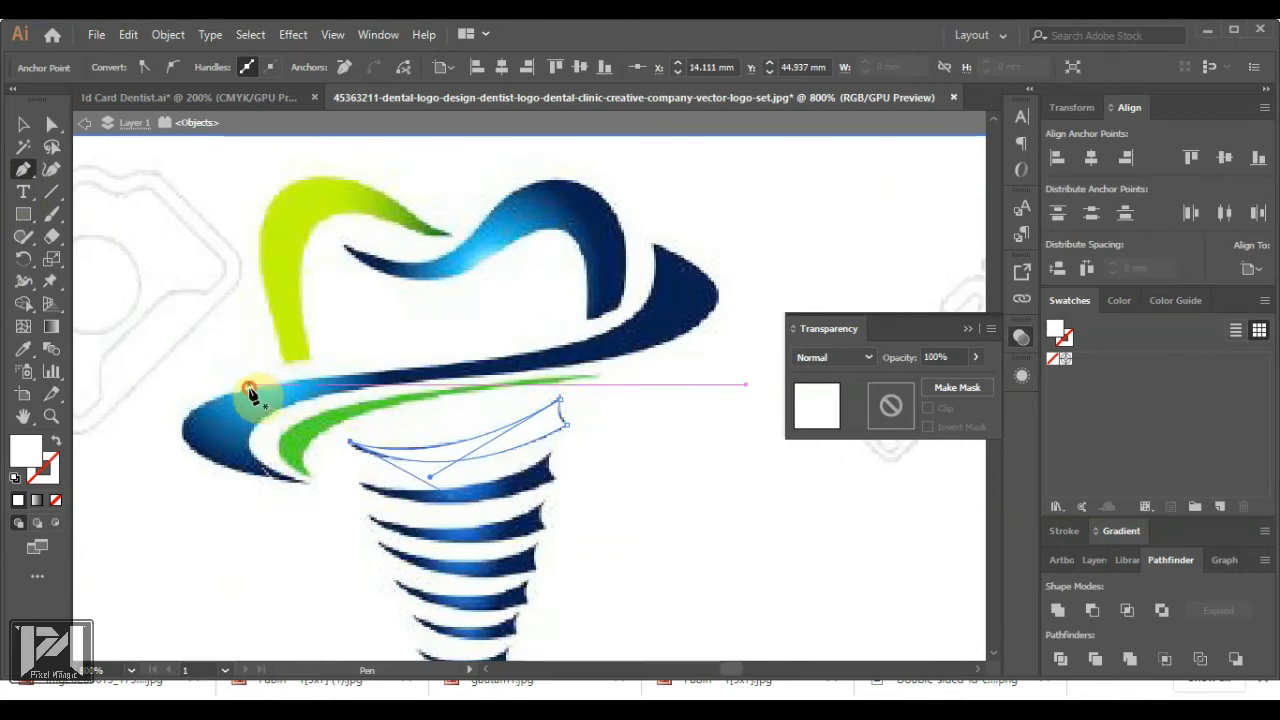
Fill the traced stripe with the sampled stripe blue, then give it a gradient fill
{"action": "key", "text": "i"}
{"action": "left_click", "coordinate": [517, 486]}
{"action": "left_click", "coordinate": [23, 124]}
{"action": "left_click", "coordinate": [557, 446]}
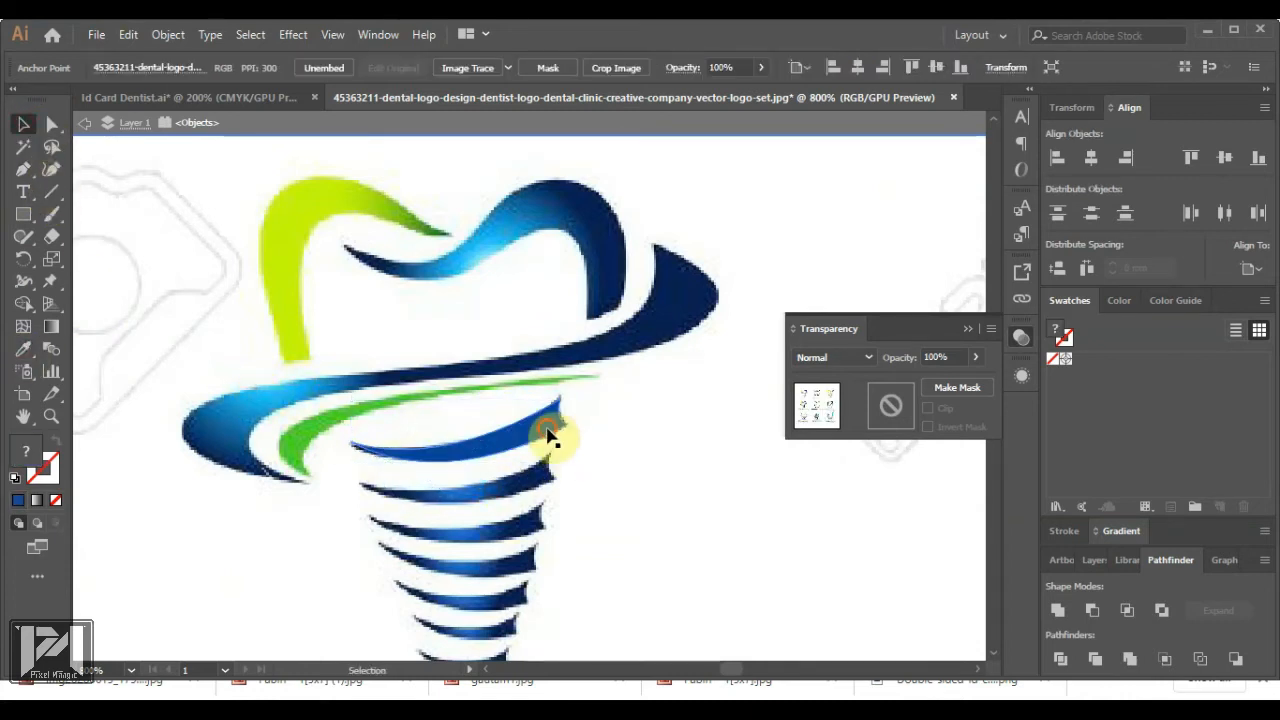
{"action": "left_click", "coordinate": [552, 430]}
{"action": "left_click", "coordinate": [37, 500]}
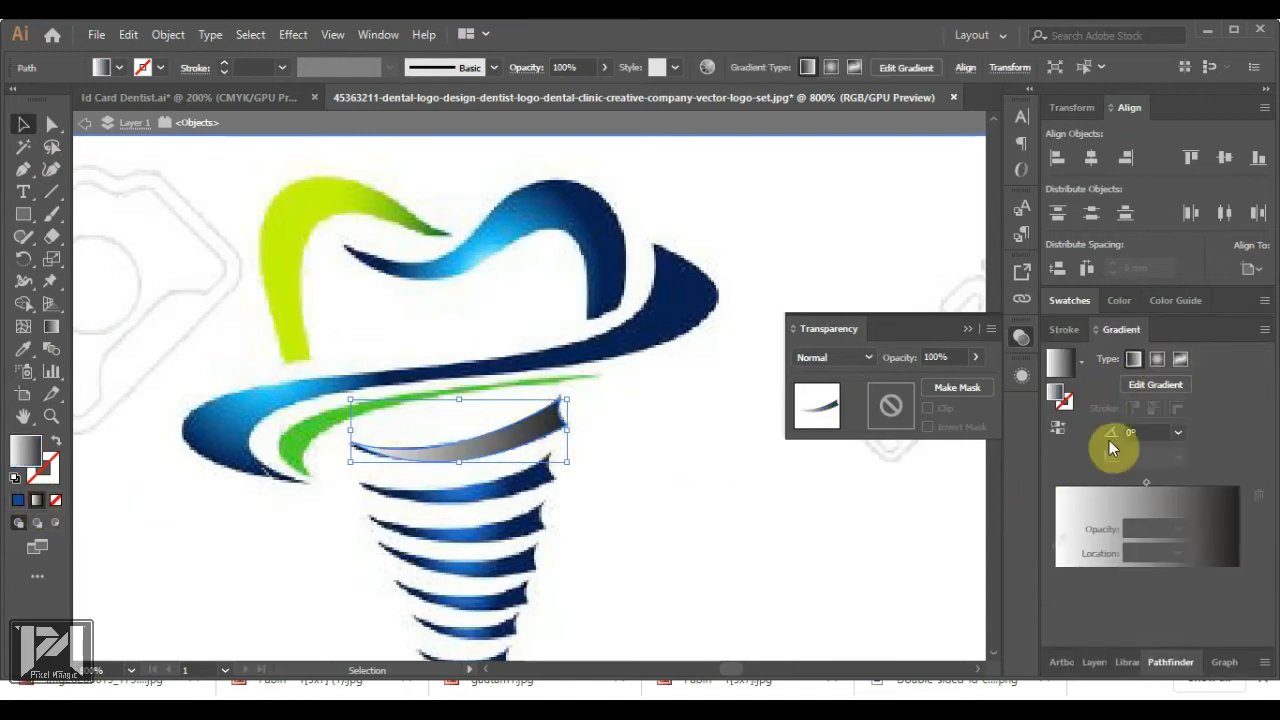
Set the gradient's end stop to dark blue and start stop to a lighter sampled blue
{"action": "left_click", "coordinate": [1155, 384]}
{"action": "left_click", "coordinate": [570, 432]}
{"action": "double_click", "coordinate": [570, 432]}
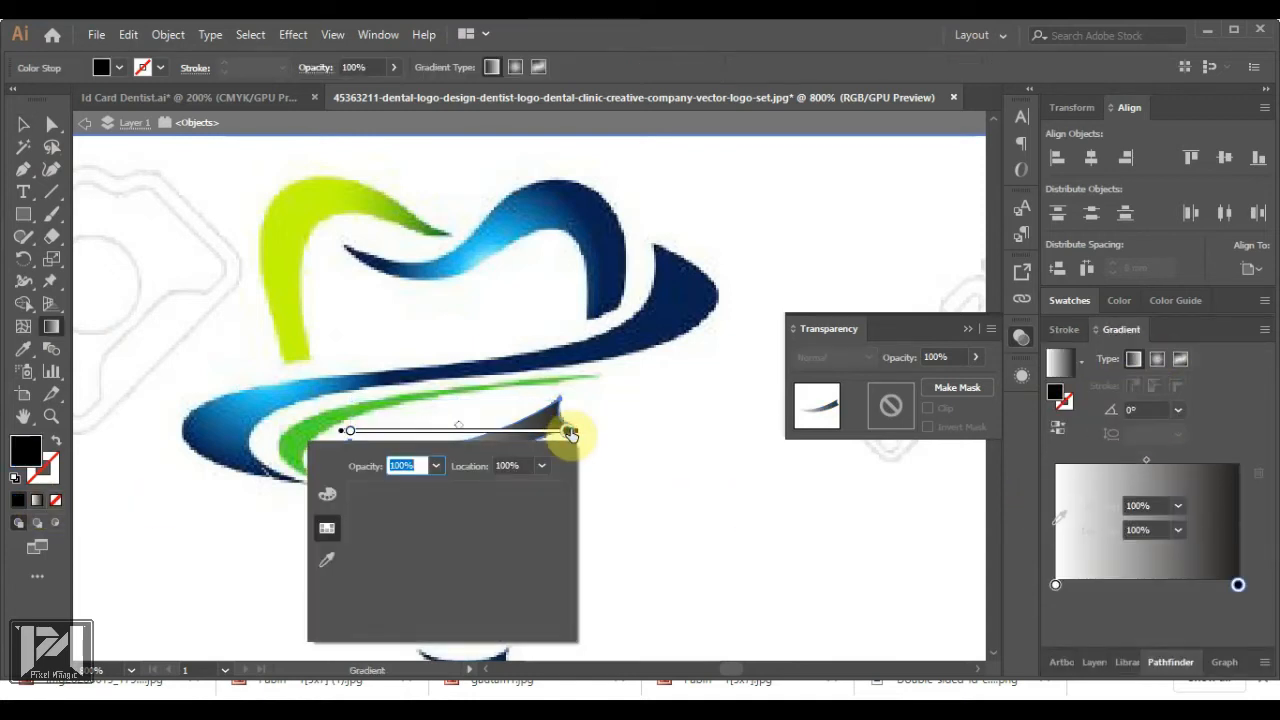
{"action": "left_click", "coordinate": [337, 551]}
{"action": "left_click", "coordinate": [643, 343]}
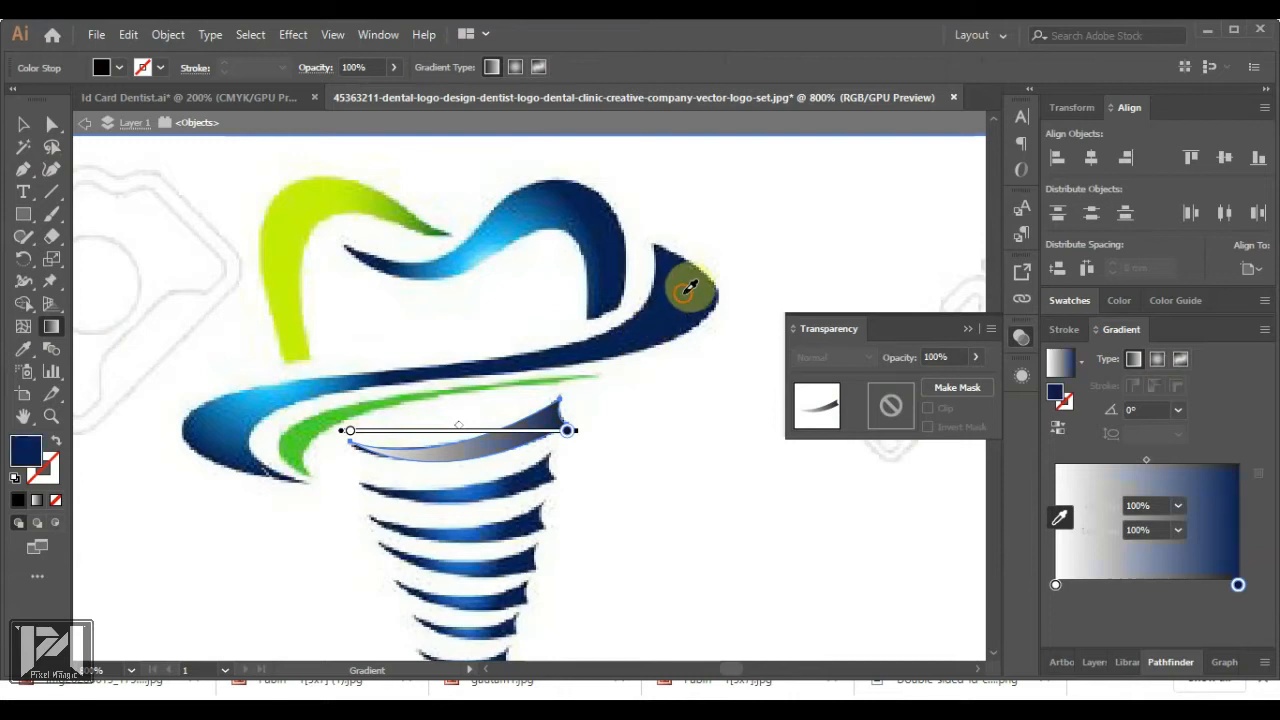
{"action": "left_click", "coordinate": [350, 431]}
{"action": "double_click", "coordinate": [350, 431]}
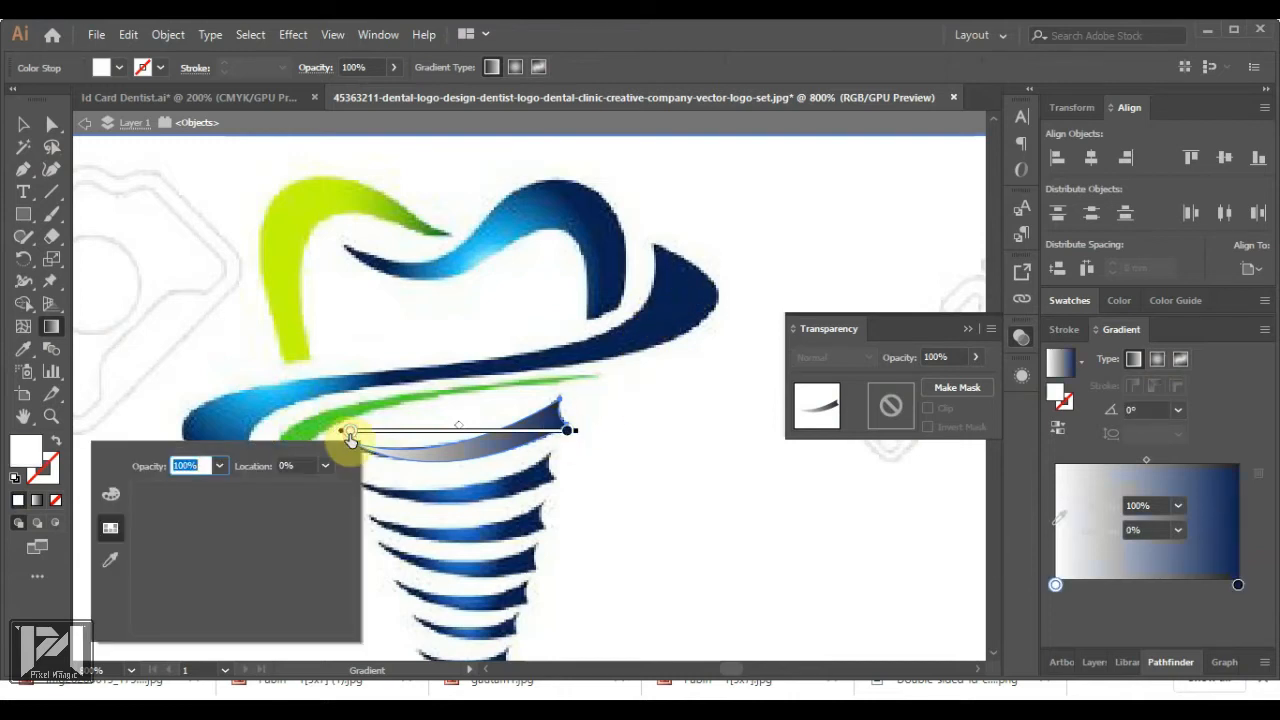
{"action": "left_click", "coordinate": [110, 560]}
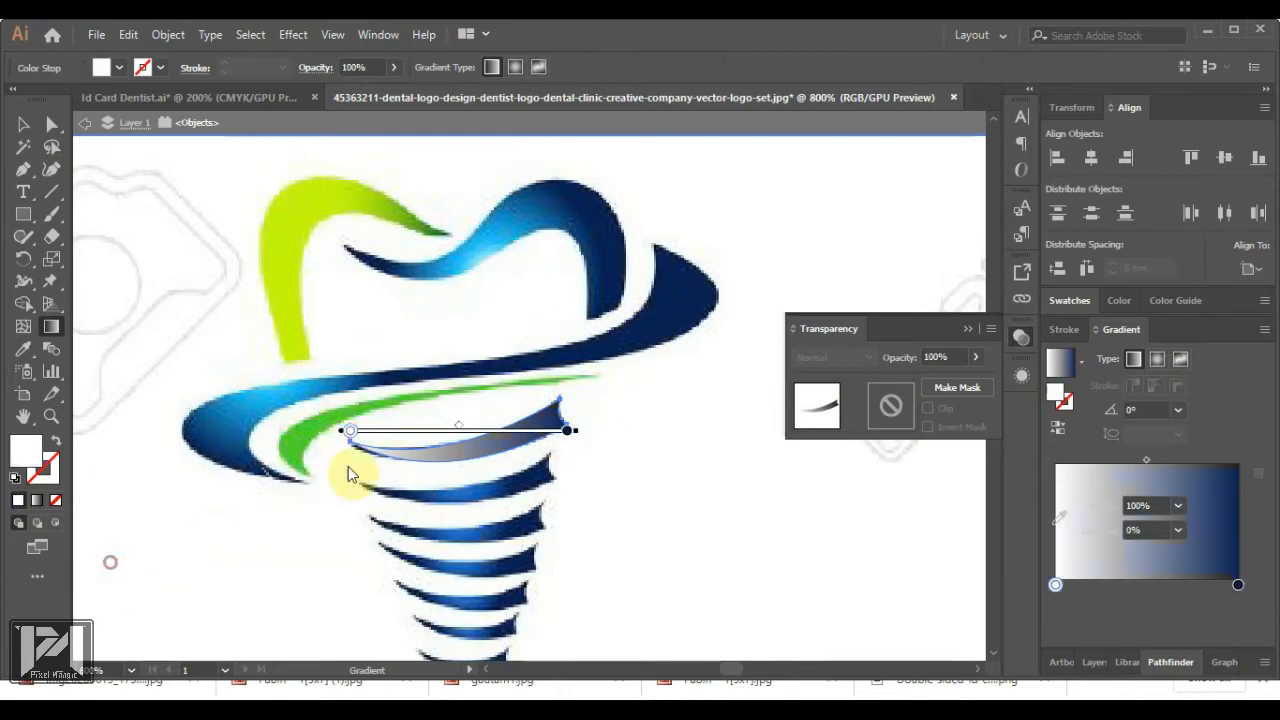
{"action": "left_click", "coordinate": [398, 484]}
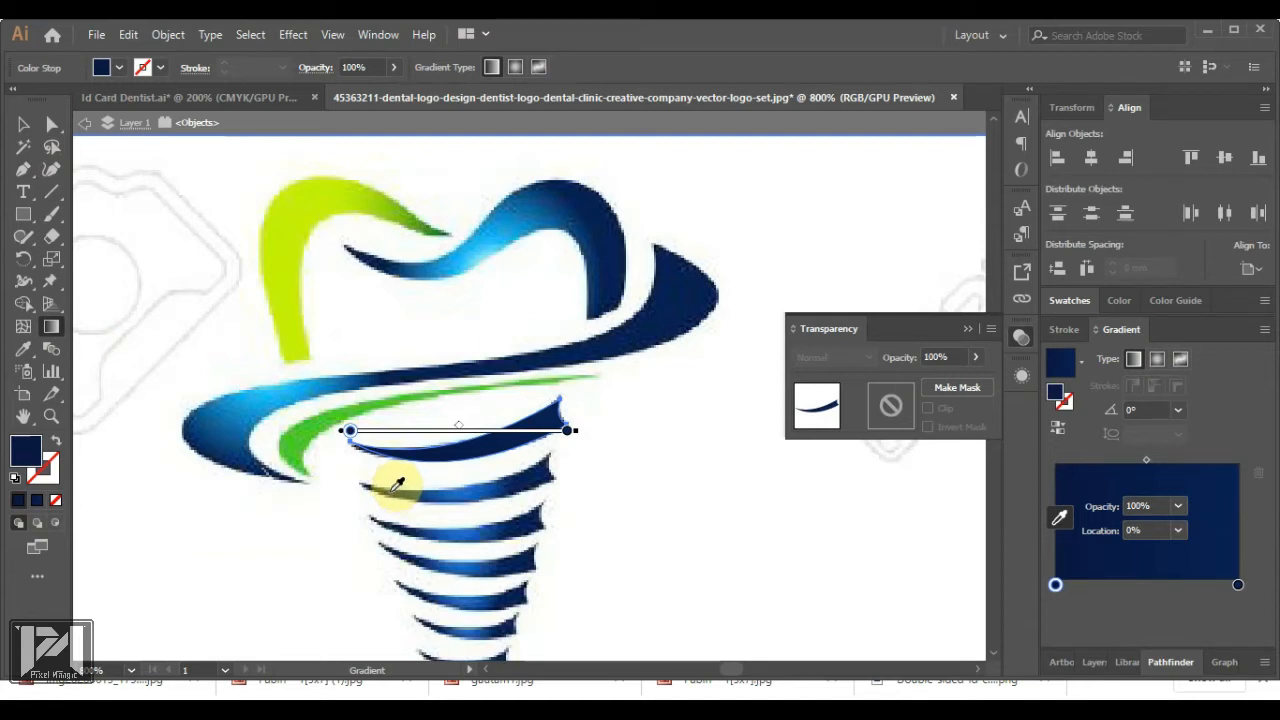
{"action": "left_click", "coordinate": [465, 491]}
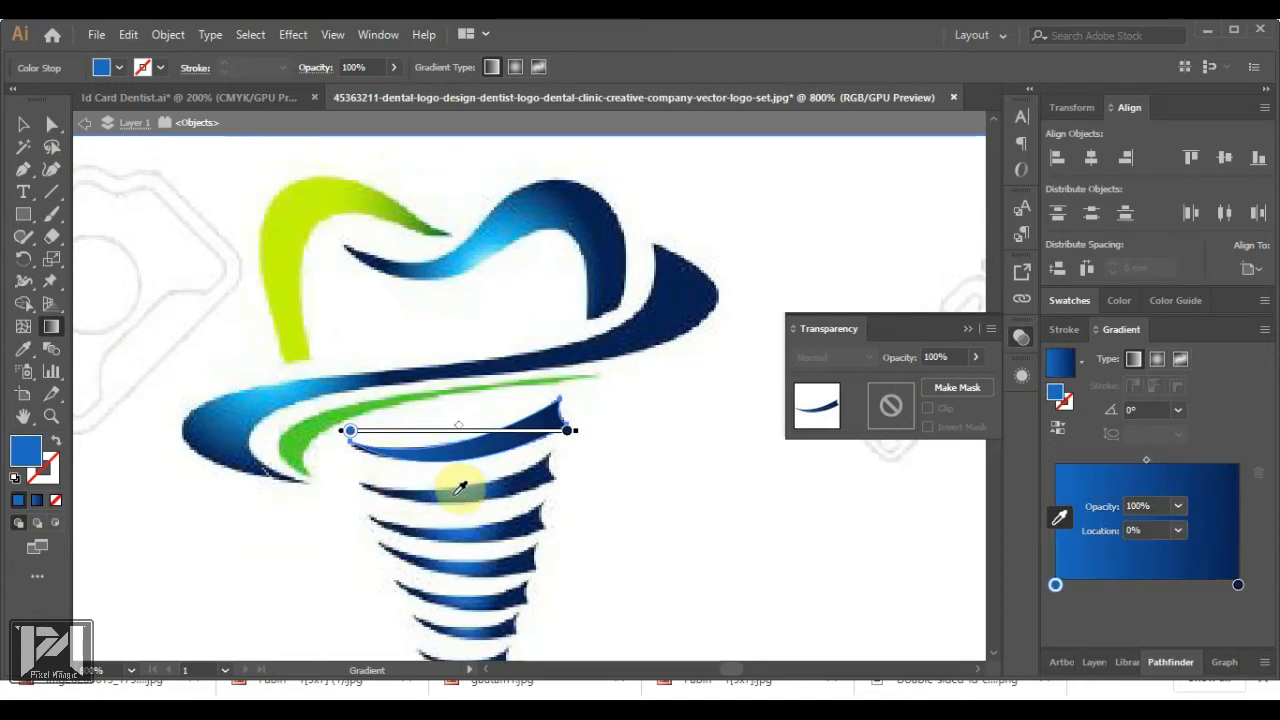
Make the gradient radial with a white stop moved to about 24%
{"action": "left_click", "coordinate": [1155, 359]}
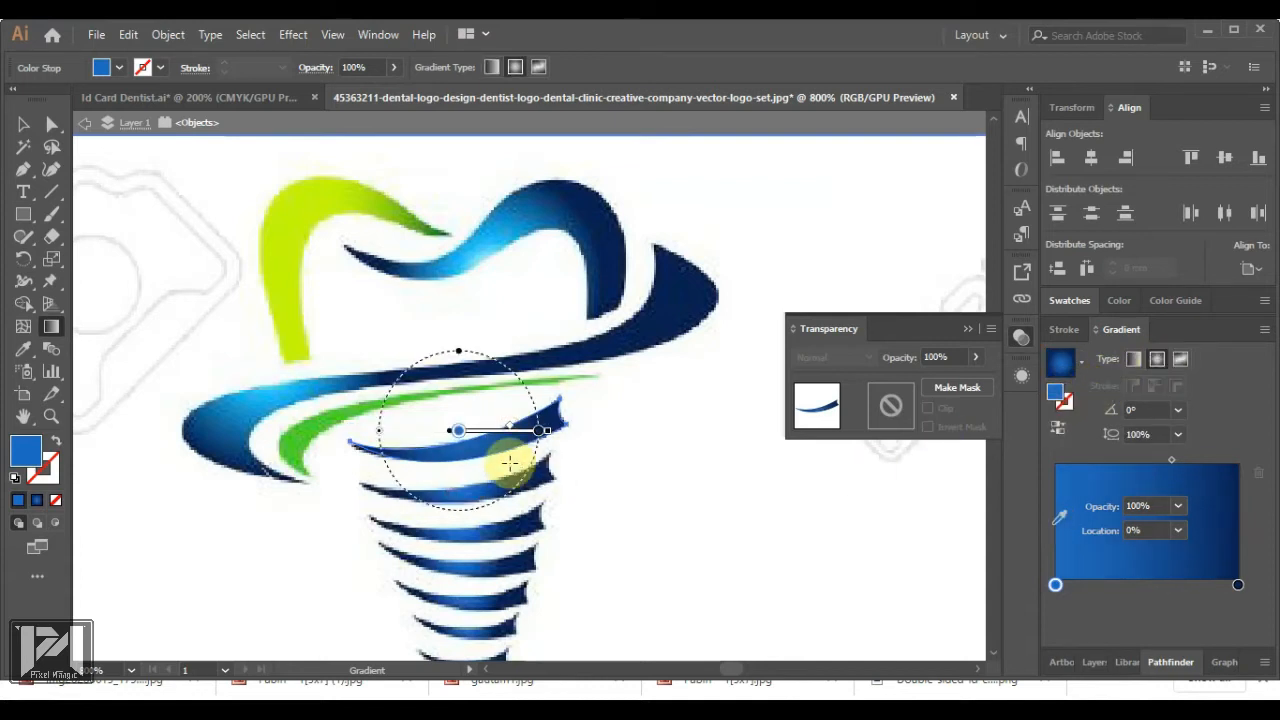
{"action": "double_click", "coordinate": [457, 430]}
{"action": "left_click", "coordinate": [214, 557]}
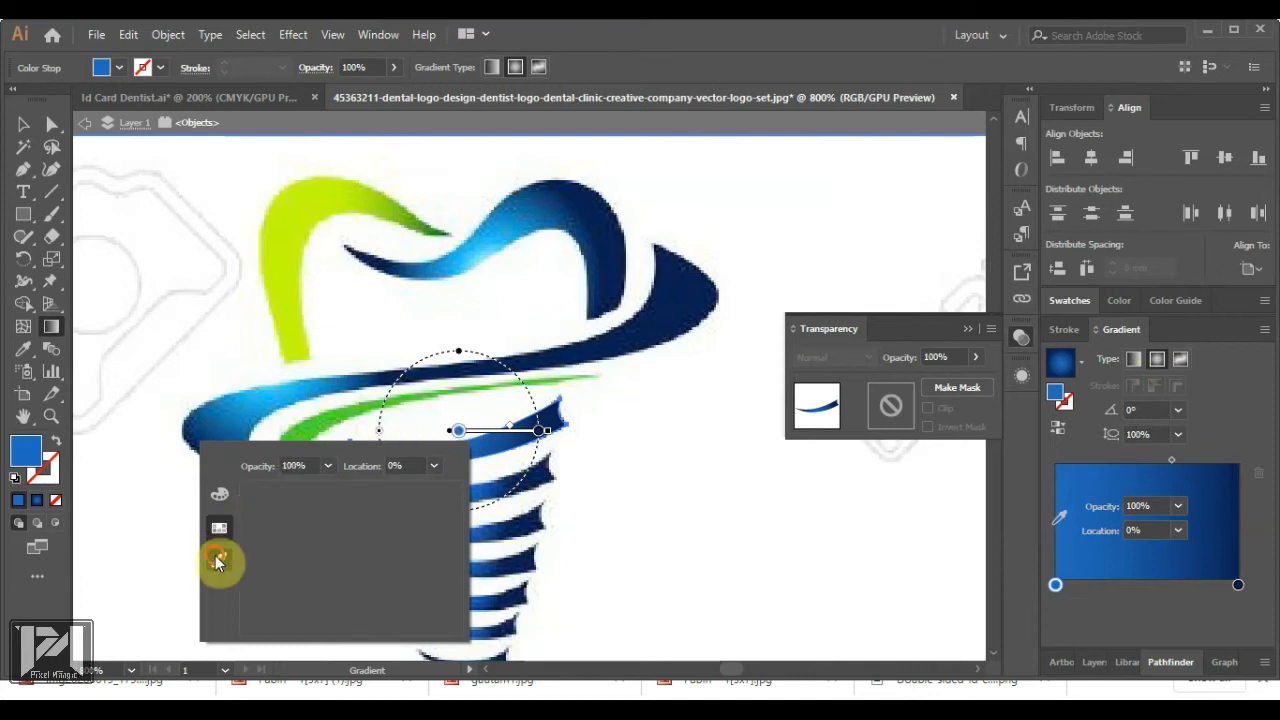
{"action": "left_click", "coordinate": [686, 487]}
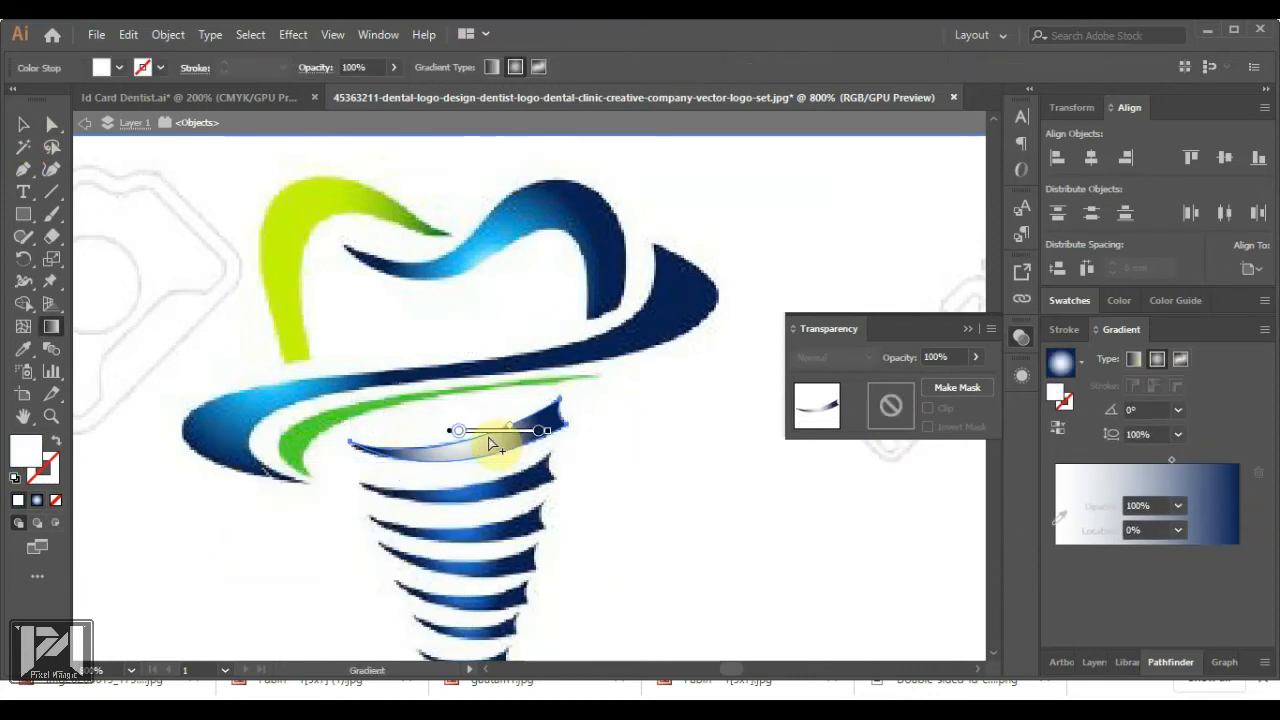
{"action": "left_click_drag", "start_coordinate": [458, 431], "coordinate": [494, 427]}
{"action": "left_click", "coordinate": [525, 432]}
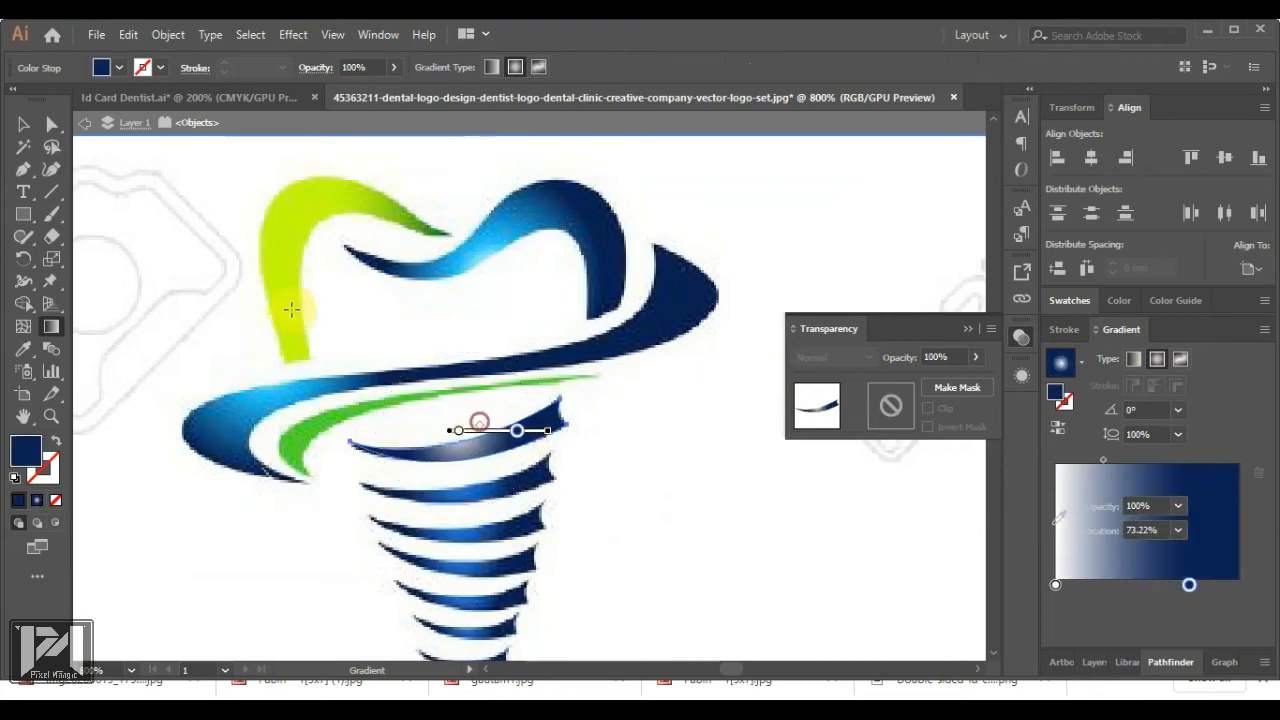
Duplicate the stripe onto the second thread band and shrink it to fit
{"action": "left_click", "coordinate": [28, 130]}
{"action": "left_click", "coordinate": [666, 477]}
{"action": "scroll", "coordinate": [497, 362], "scroll_direction": "down", "scroll_amount": 2}
{"action": "scroll", "coordinate": [501, 370], "scroll_direction": "up", "scroll_amount": 2}
{"action": "left_click_drag", "start_coordinate": [500, 372], "coordinate": [507, 418]}
{"action": "left_click_drag", "start_coordinate": [568, 370], "coordinate": [583, 349]}
{"action": "scroll", "coordinate": [527, 377], "scroll_direction": "up", "scroll_amount": 3}
{"action": "scroll", "coordinate": [634, 374], "scroll_direction": "down", "scroll_amount": 5}
{"action": "left_click", "coordinate": [694, 440]}
{"action": "scroll", "coordinate": [620, 412], "scroll_direction": "up", "scroll_amount": 3}
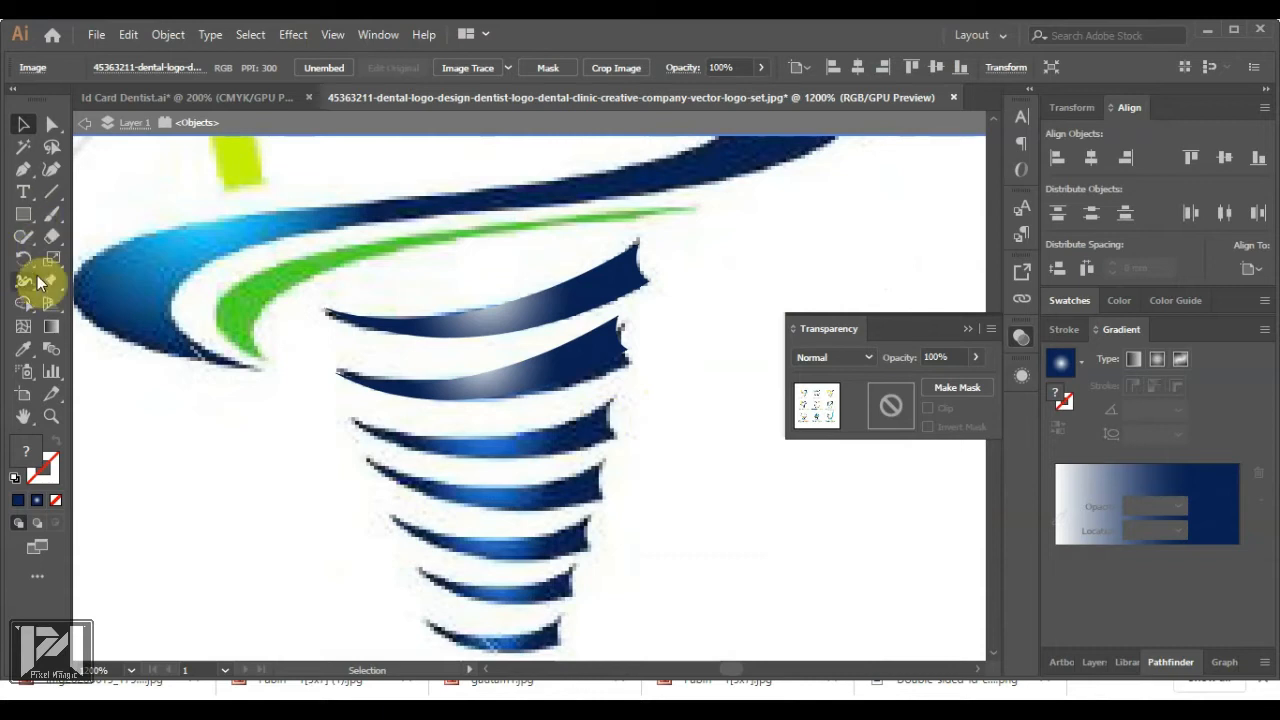
Start a curved outline along the next stripe, then reselect the gradient stripe
{"action": "left_click", "coordinate": [23, 169]}
{"action": "left_click", "coordinate": [354, 420]}
{"action": "left_click_drag", "start_coordinate": [610, 401], "coordinate": [362, 430]}
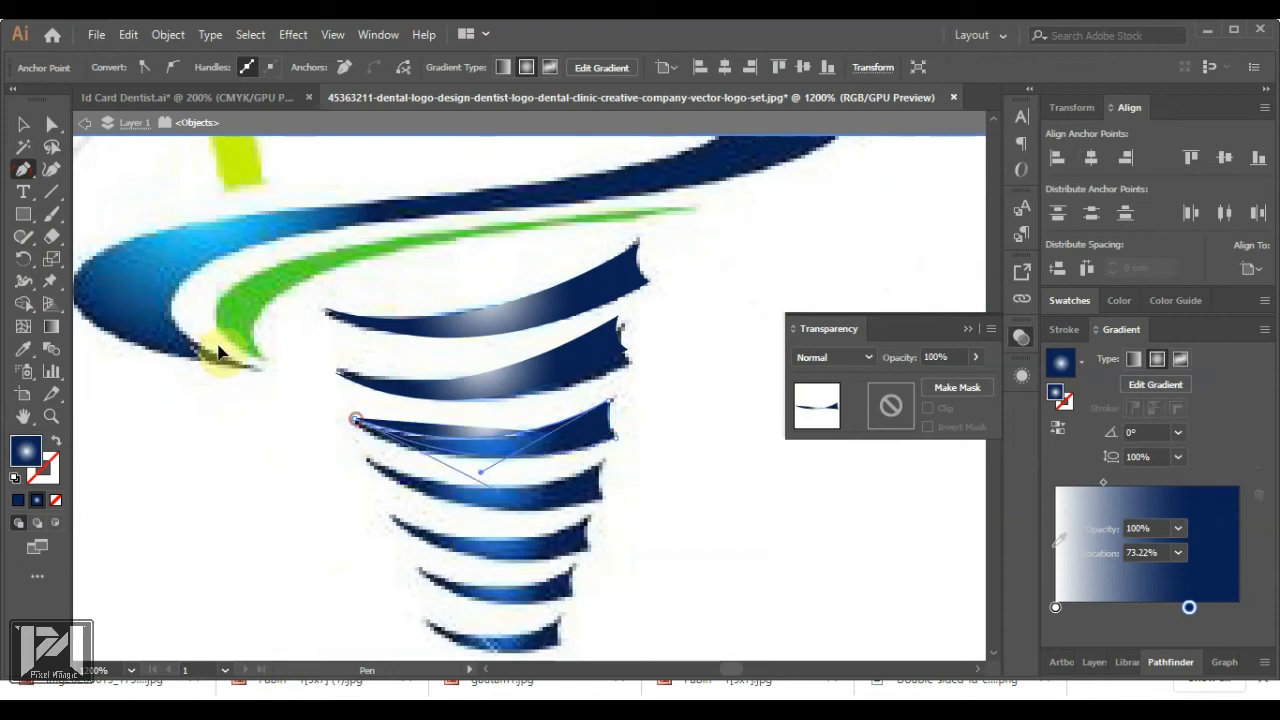
{"action": "left_click", "coordinate": [22, 125]}
{"action": "left_click", "coordinate": [647, 464]}
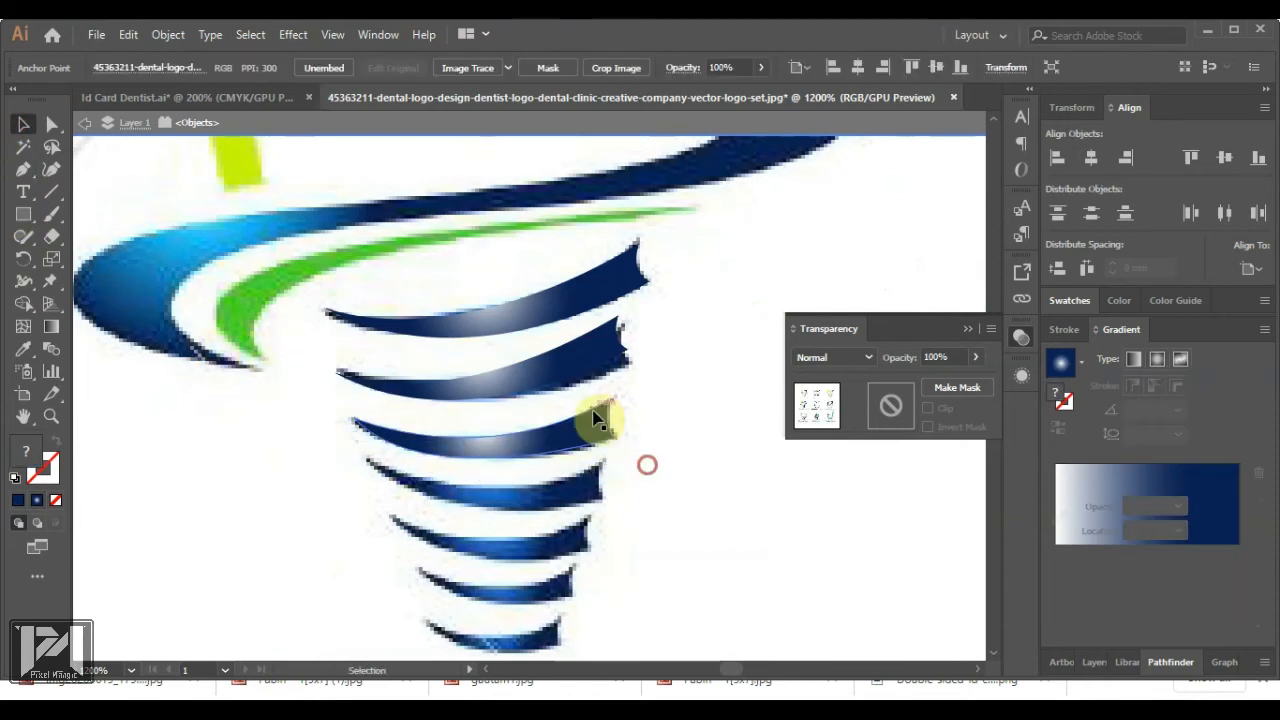
{"action": "scroll", "coordinate": [605, 430], "scroll_direction": "down", "scroll_amount": 2}
{"action": "scroll", "coordinate": [592, 544], "scroll_direction": "up", "scroll_amount": 2}
{"action": "scroll", "coordinate": [590, 403], "scroll_direction": "up", "scroll_amount": 2}
{"action": "left_click", "coordinate": [634, 449]}
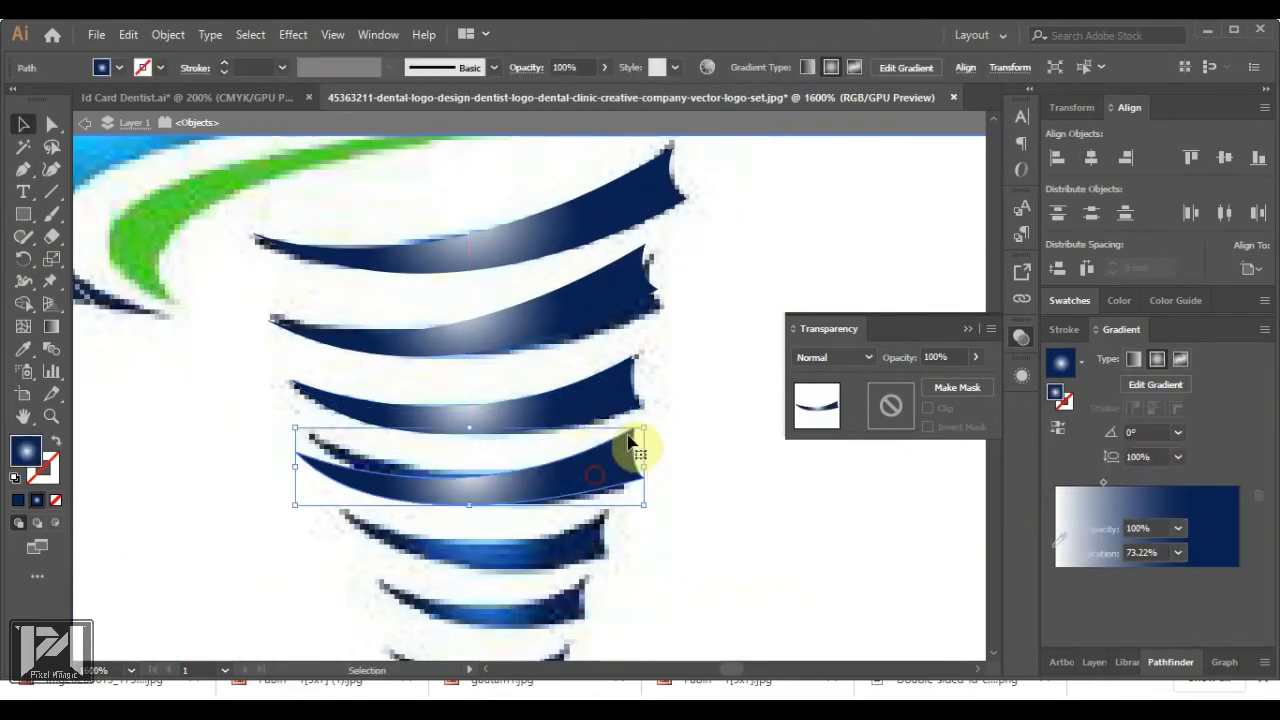
Copy the stripe onto a lower thread and resize it to match the original
{"action": "left_click_drag", "start_coordinate": [621, 429], "coordinate": [628, 445]}
{"action": "scroll", "coordinate": [637, 451], "scroll_direction": "down", "scroll_amount": 2}
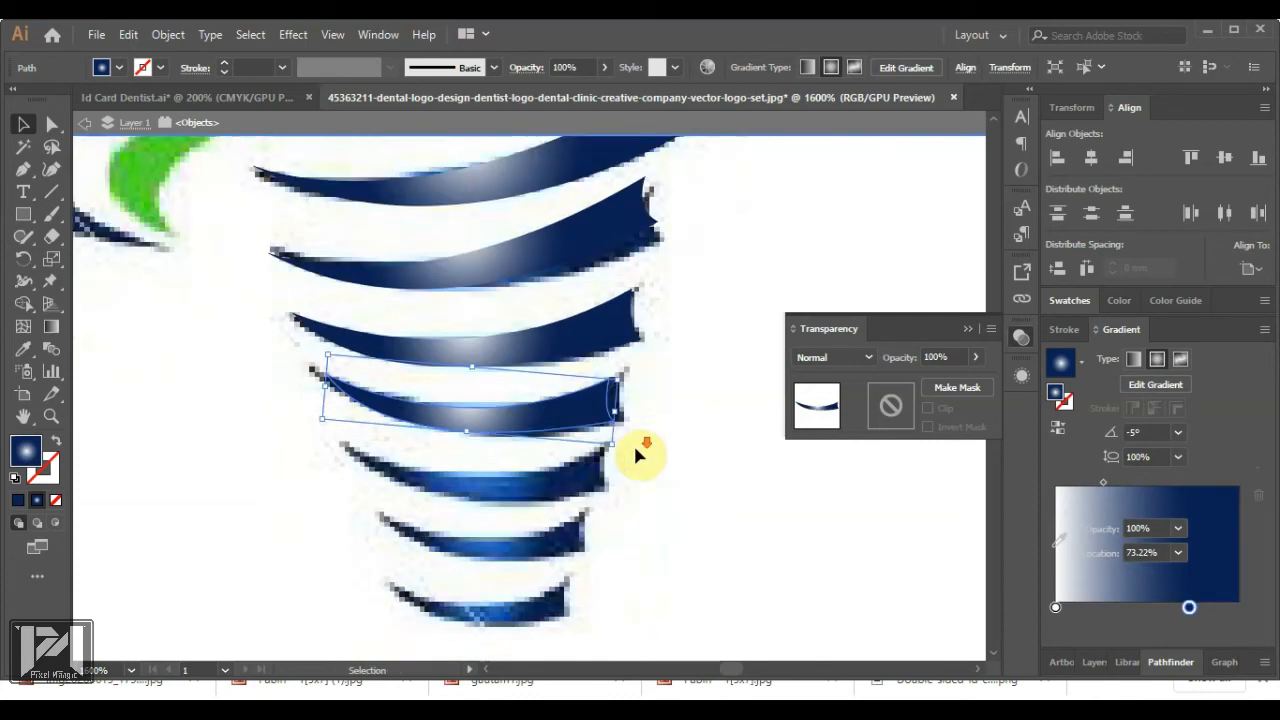
{"action": "left_click_drag", "start_coordinate": [574, 346], "coordinate": [606, 442]}
{"action": "key", "text": "ctrl+z"}
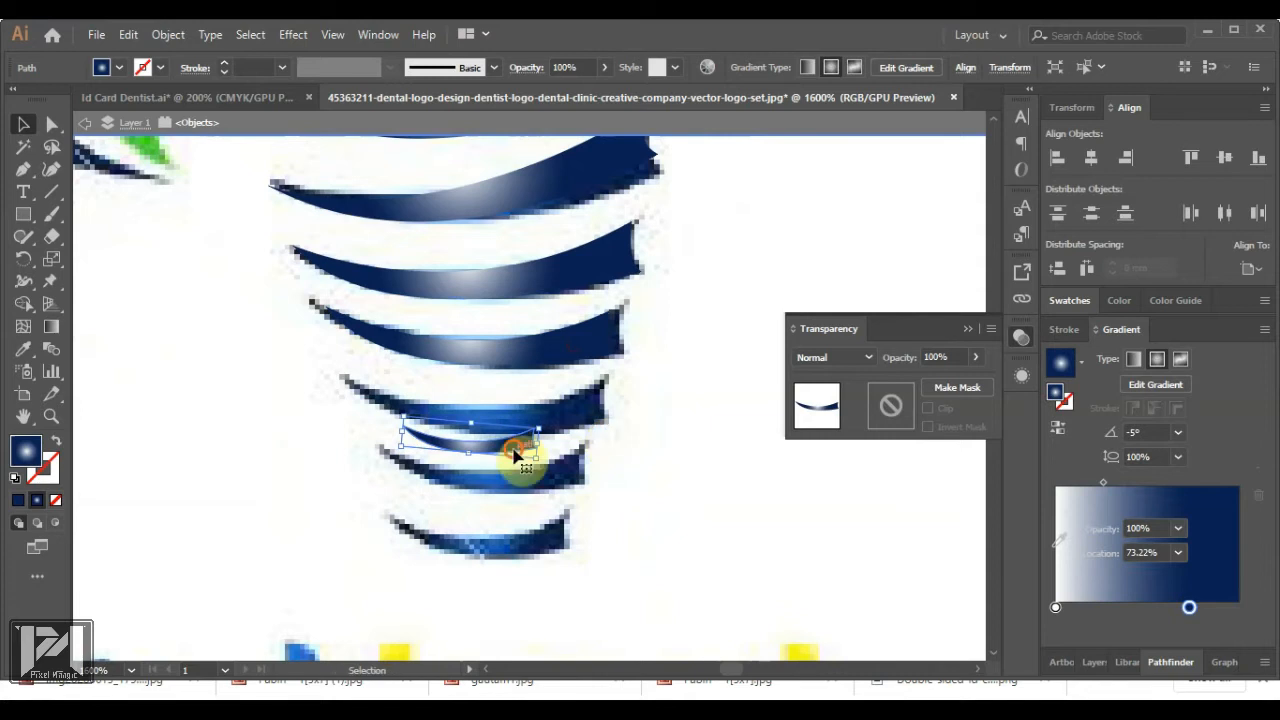
{"action": "left_click_drag", "start_coordinate": [497, 421], "coordinate": [598, 525]}
Fit resized stripe copies over the remaining threads, down to the sixth thread
{"action": "left_click", "coordinate": [677, 467]}
{"action": "left_click", "coordinate": [546, 428]}
{"action": "left_click", "coordinate": [648, 461]}
{"action": "left_click", "coordinate": [549, 475]}
{"action": "left_click", "coordinate": [654, 526]}
{"action": "left_click", "coordinate": [596, 527]}
{"action": "scroll", "coordinate": [529, 517], "scroll_direction": "down", "scroll_amount": 6}
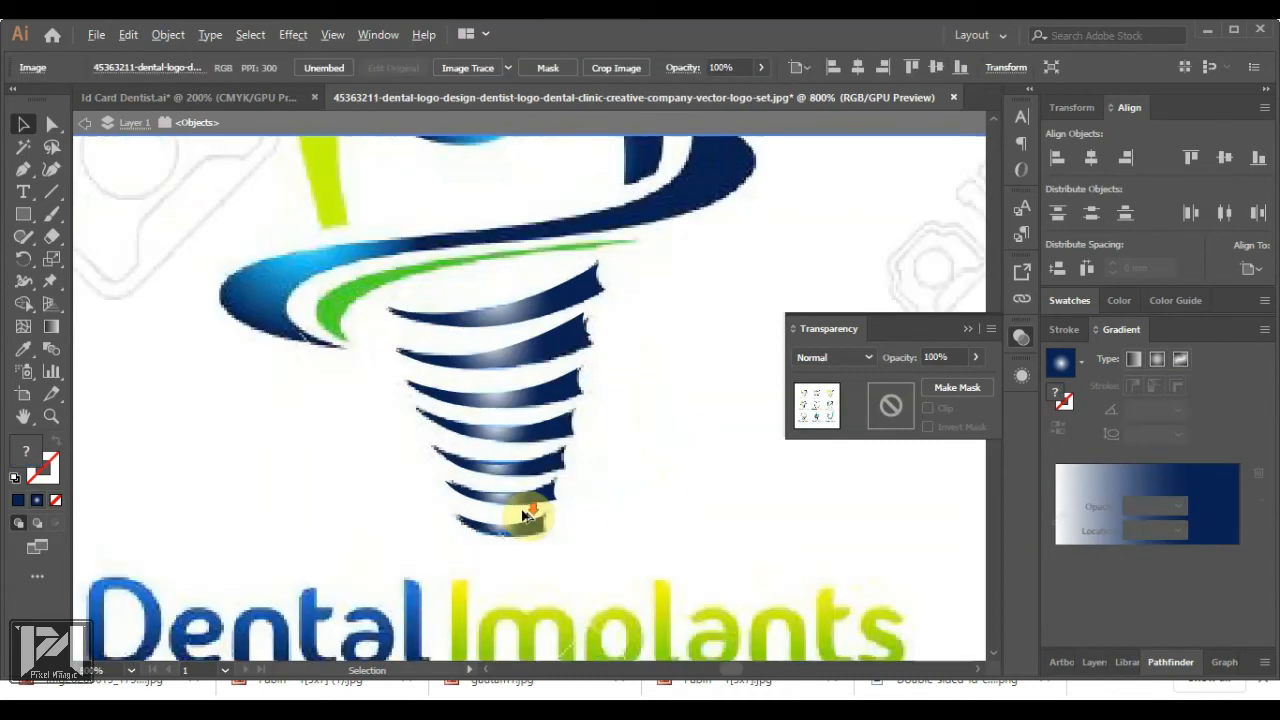
{"action": "scroll", "coordinate": [547, 390], "scroll_direction": "up", "scroll_amount": 1}
{"action": "scroll", "coordinate": [547, 390], "scroll_direction": "up", "scroll_amount": 3}
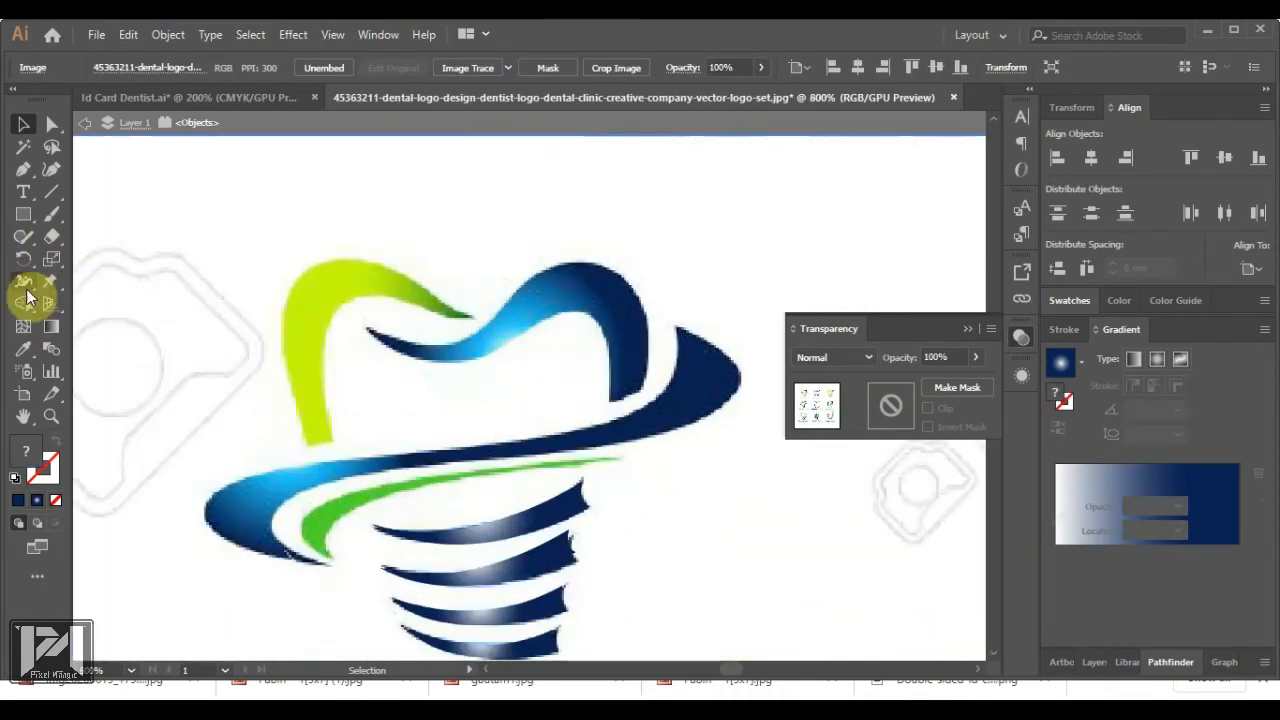
{"action": "left_click", "coordinate": [25, 171]}
Trace the green stripe as a closed curved Pen path
{"action": "left_click", "coordinate": [330, 556]}
{"action": "left_click_drag", "start_coordinate": [418, 488], "coordinate": [546, 467]}
{"action": "left_click", "coordinate": [620, 459]}
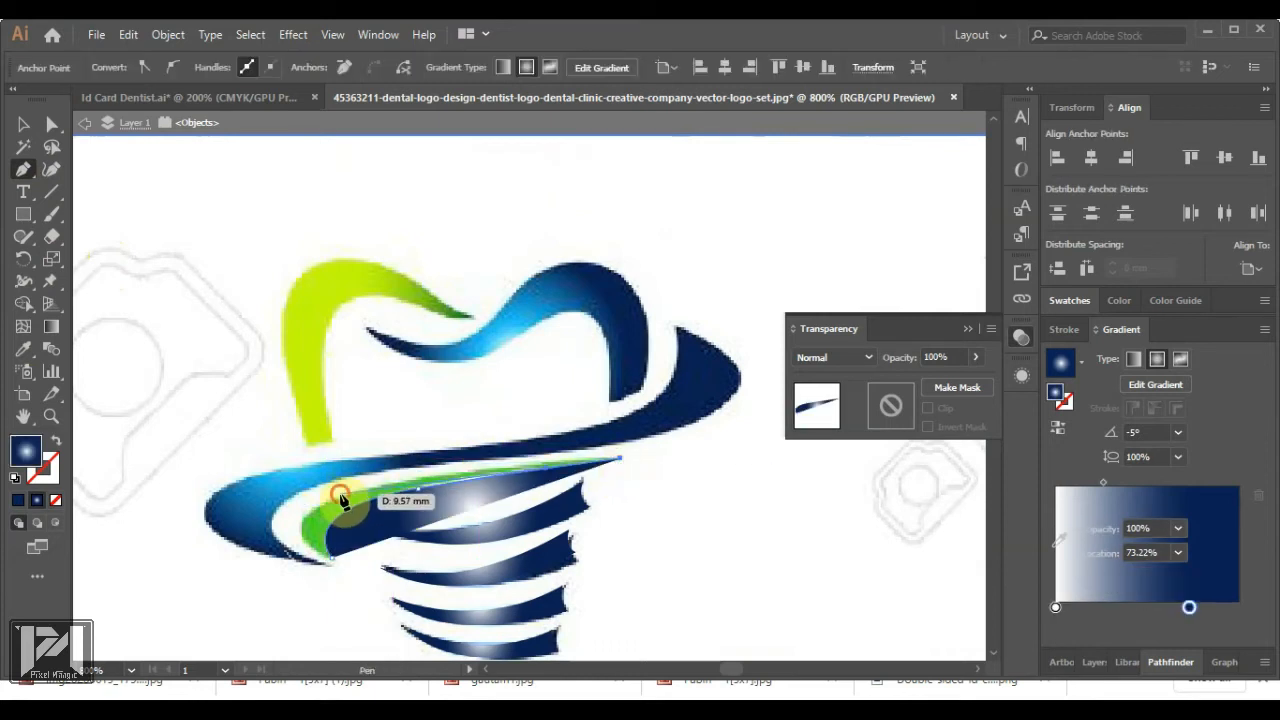
{"action": "left_click_drag", "start_coordinate": [340, 493], "coordinate": [226, 521]}
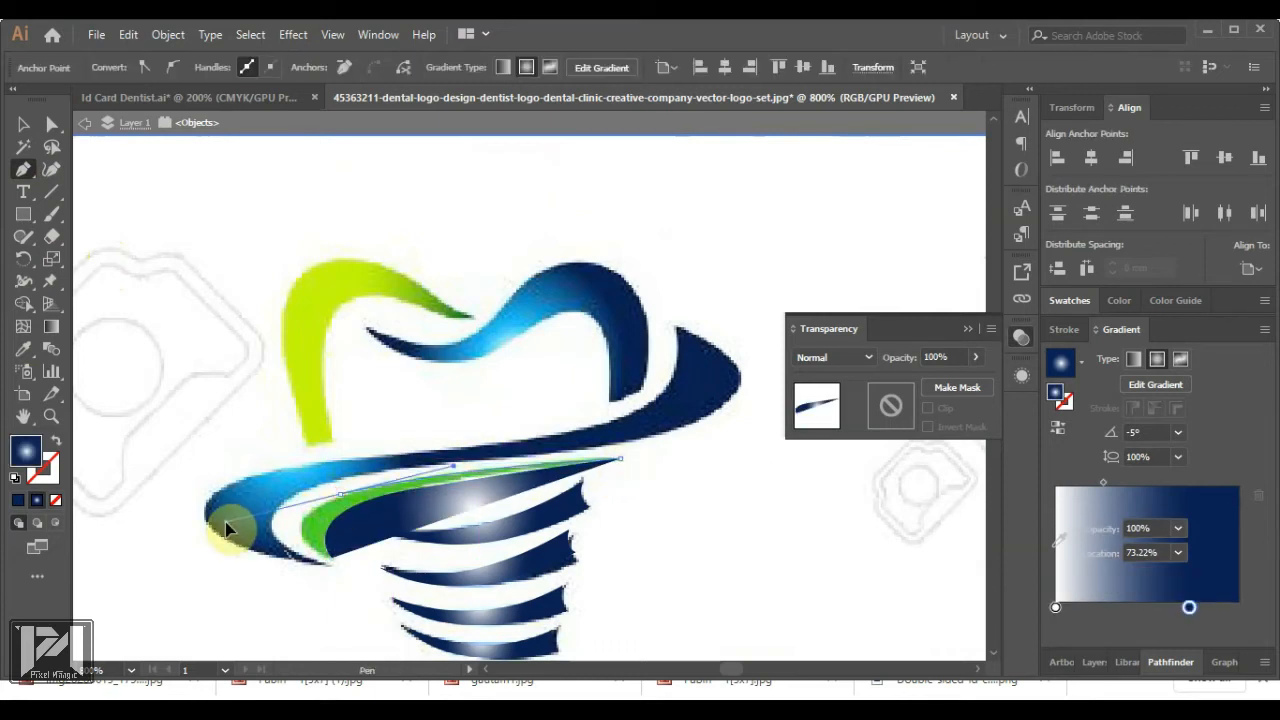
{"action": "left_click_drag", "start_coordinate": [224, 524], "coordinate": [224, 523]}
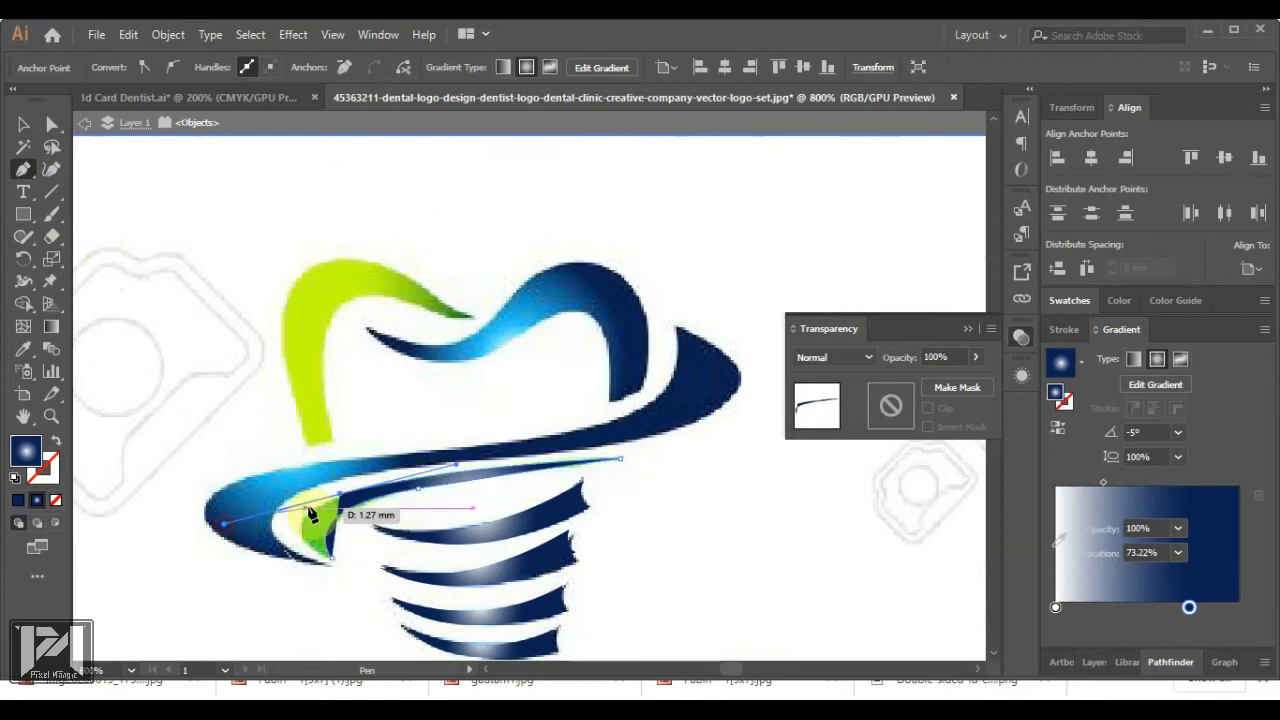
{"action": "left_click", "coordinate": [335, 565]}
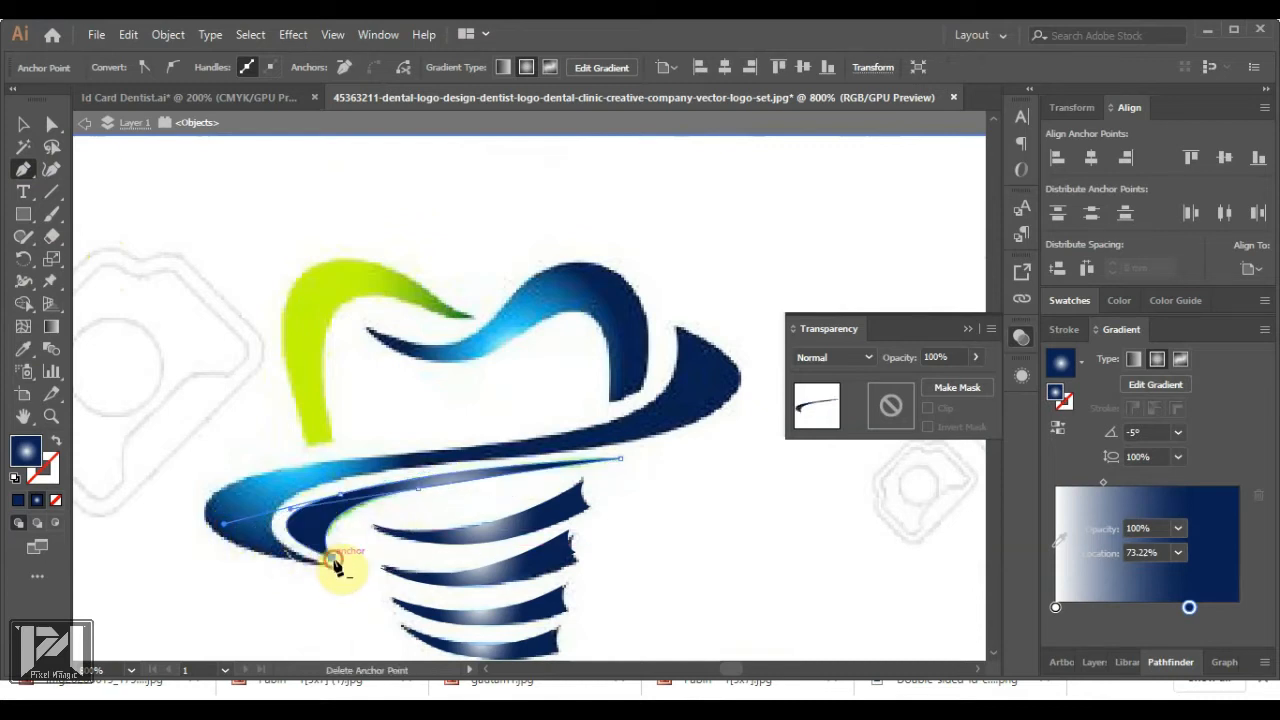
Fill the new shape with the stripe's green and align it over the stripe
{"action": "left_click", "coordinate": [22, 124]}
{"action": "left_click_drag", "start_coordinate": [458, 482], "coordinate": [608, 514]}
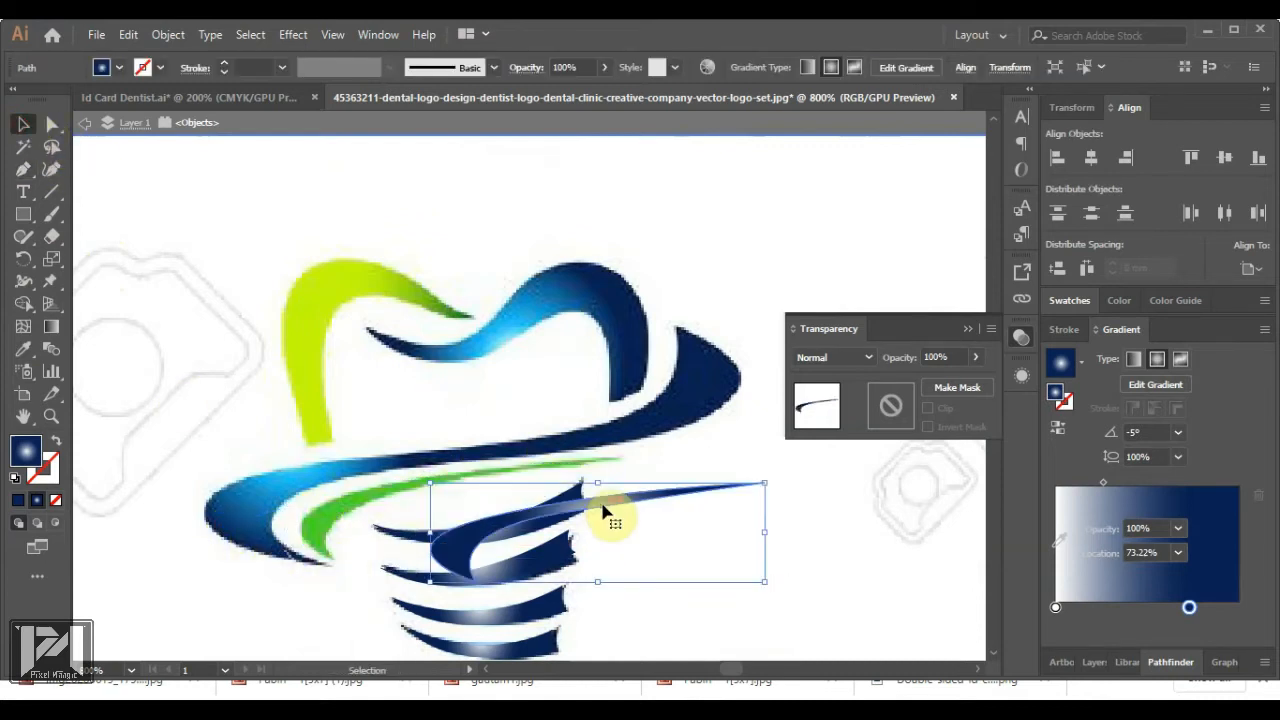
{"action": "key", "text": "i"}
{"action": "left_click", "coordinate": [336, 512]}
{"action": "left_click", "coordinate": [23, 125]}
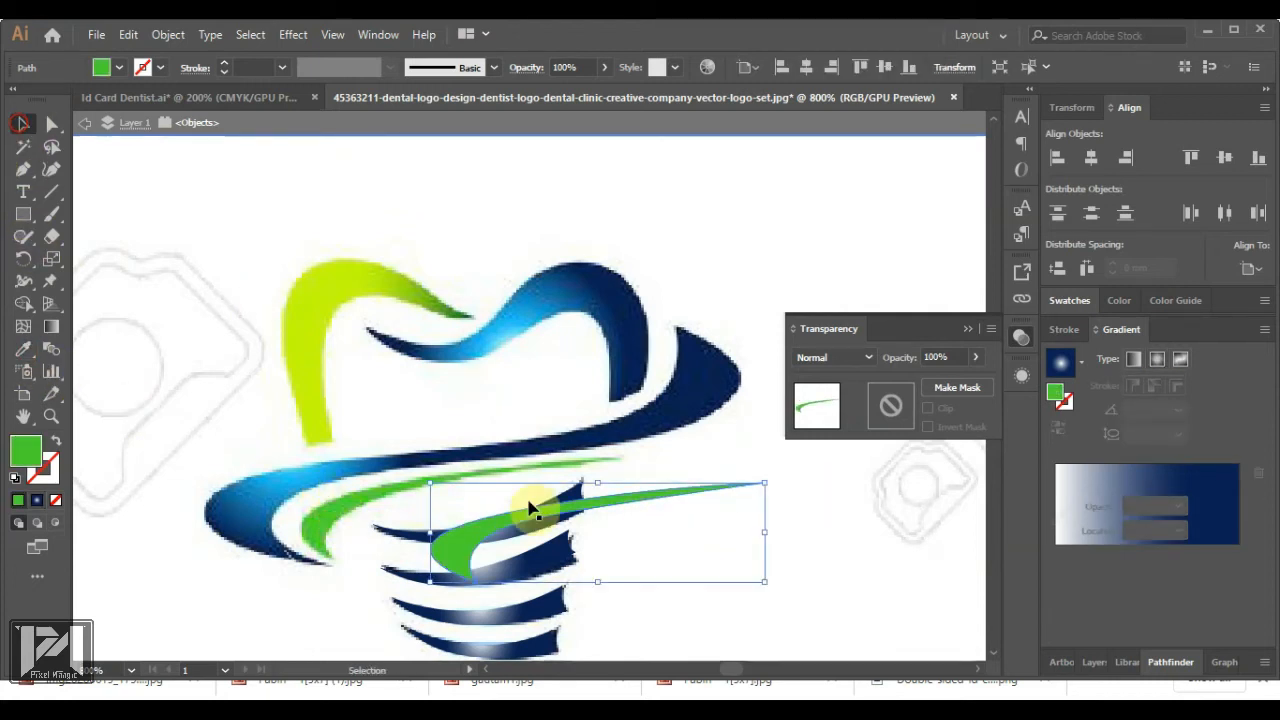
{"action": "left_click_drag", "start_coordinate": [528, 509], "coordinate": [474, 442]}
{"action": "left_click", "coordinate": [891, 614]}
Trace the large swoosh around the implant, lowering its opacity to 53% while drawing
{"action": "left_click", "coordinate": [22, 172]}
{"action": "left_click", "coordinate": [328, 563]}
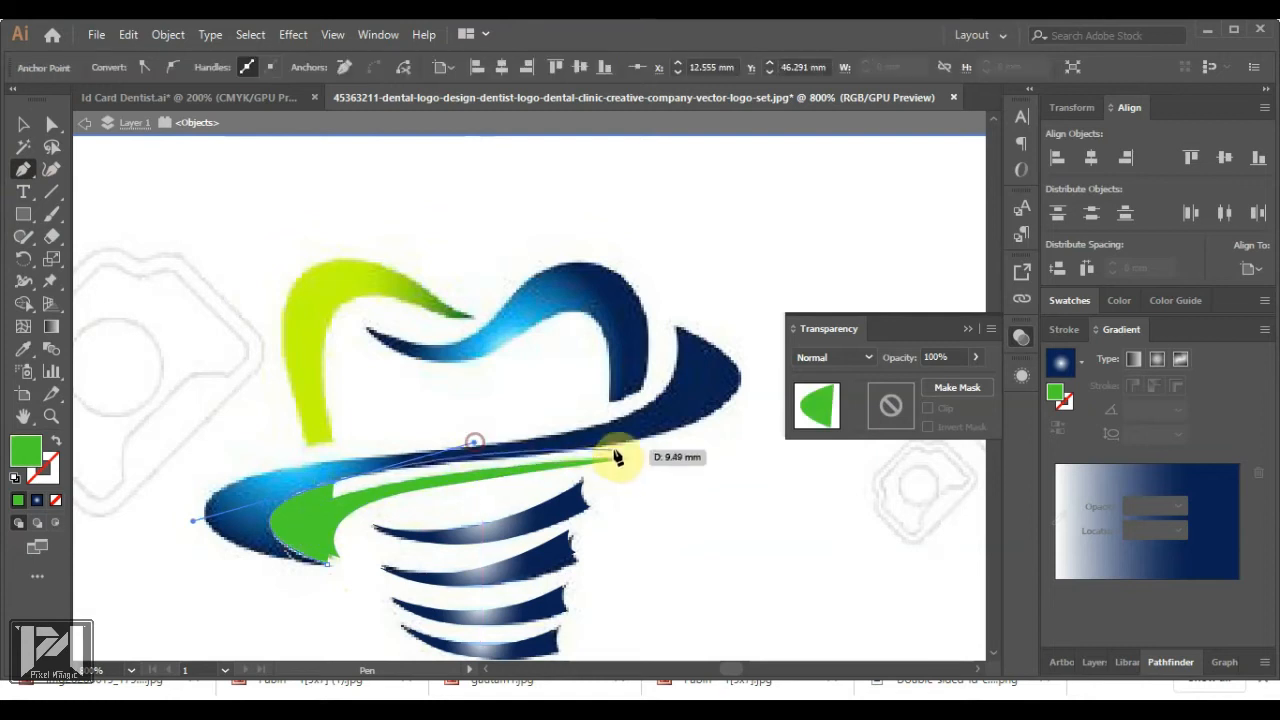
{"action": "left_click_drag", "start_coordinate": [693, 425], "coordinate": [826, 379]}
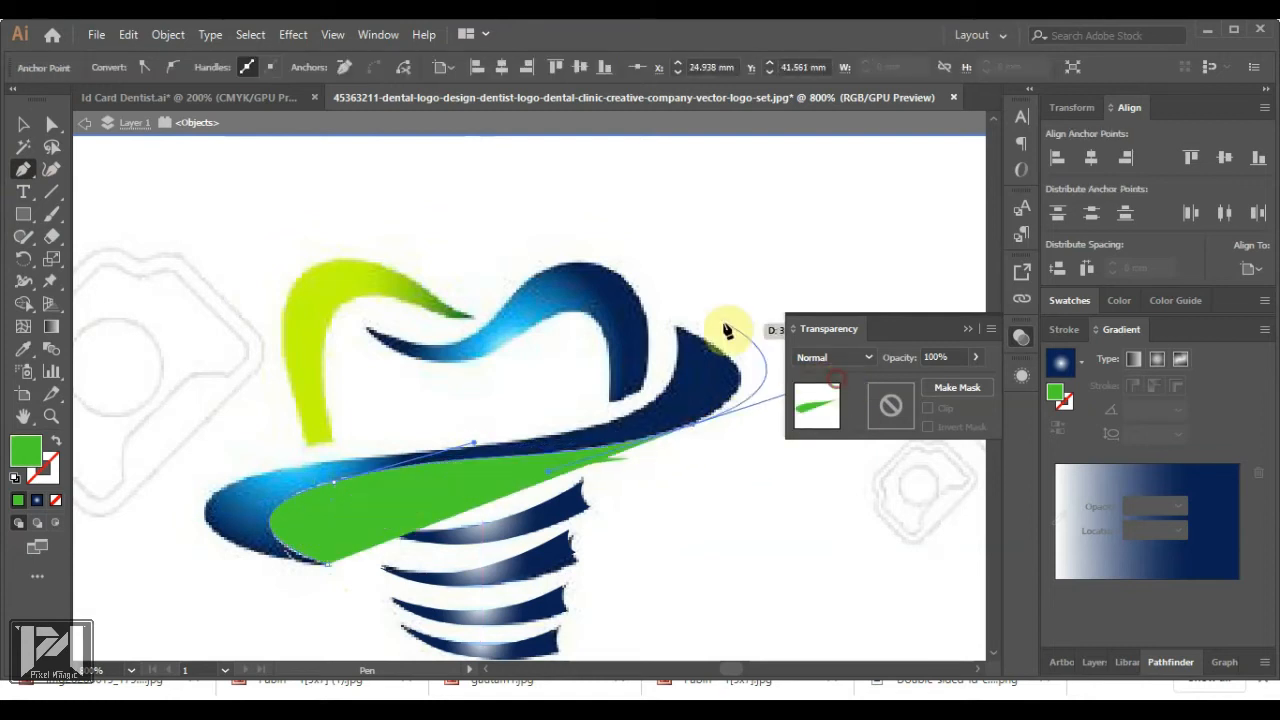
{"action": "left_click_drag", "start_coordinate": [676, 327], "coordinate": [350, 462]}
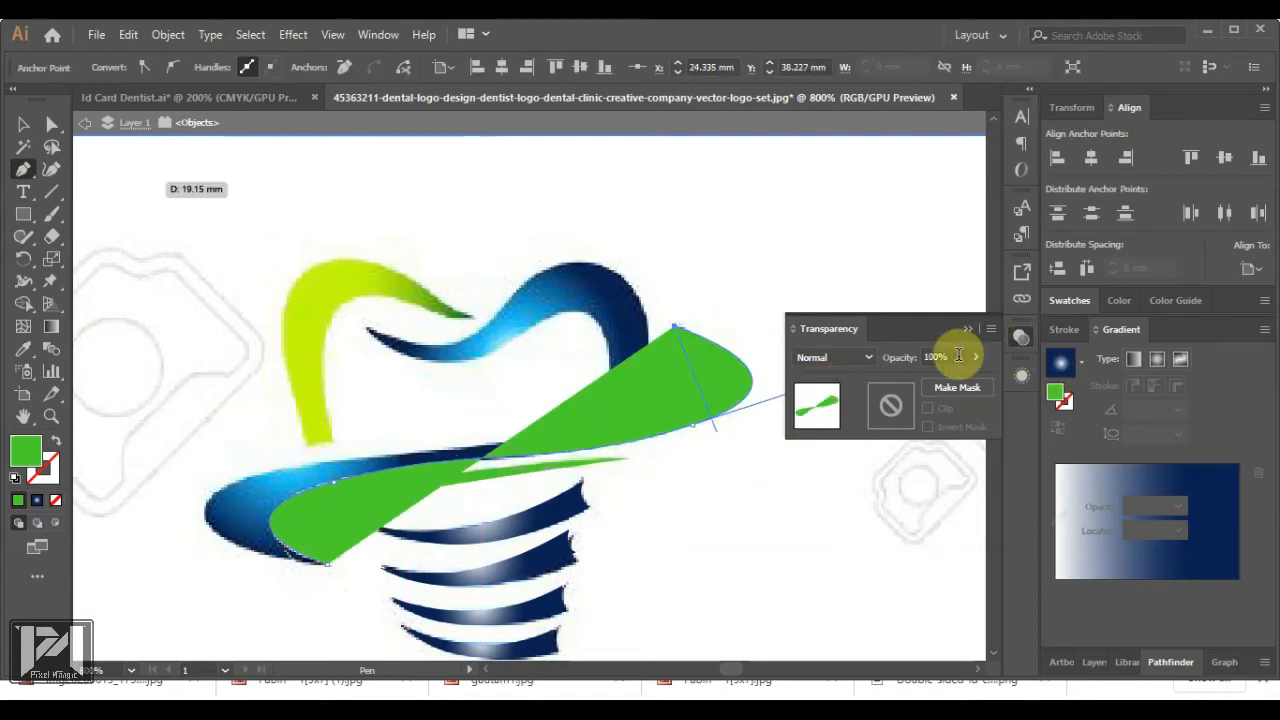
{"action": "left_click", "coordinate": [940, 380]}
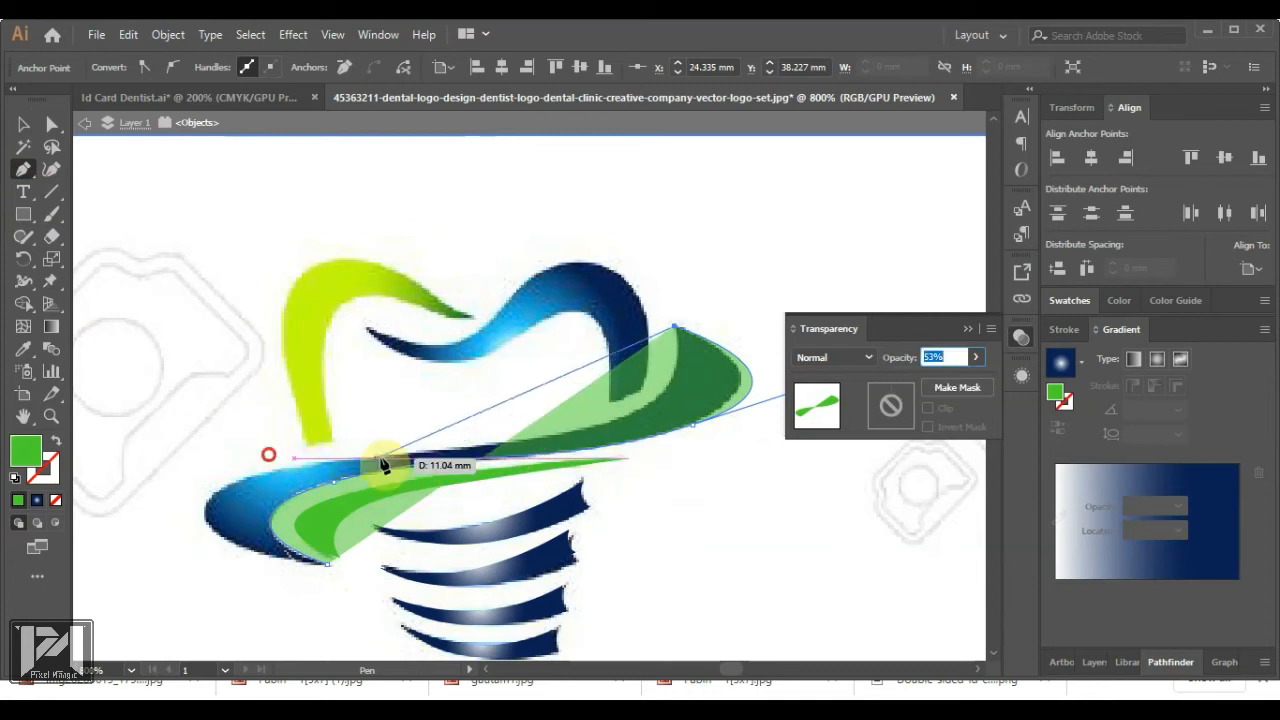
{"action": "left_click_drag", "start_coordinate": [419, 456], "coordinate": [190, 457]}
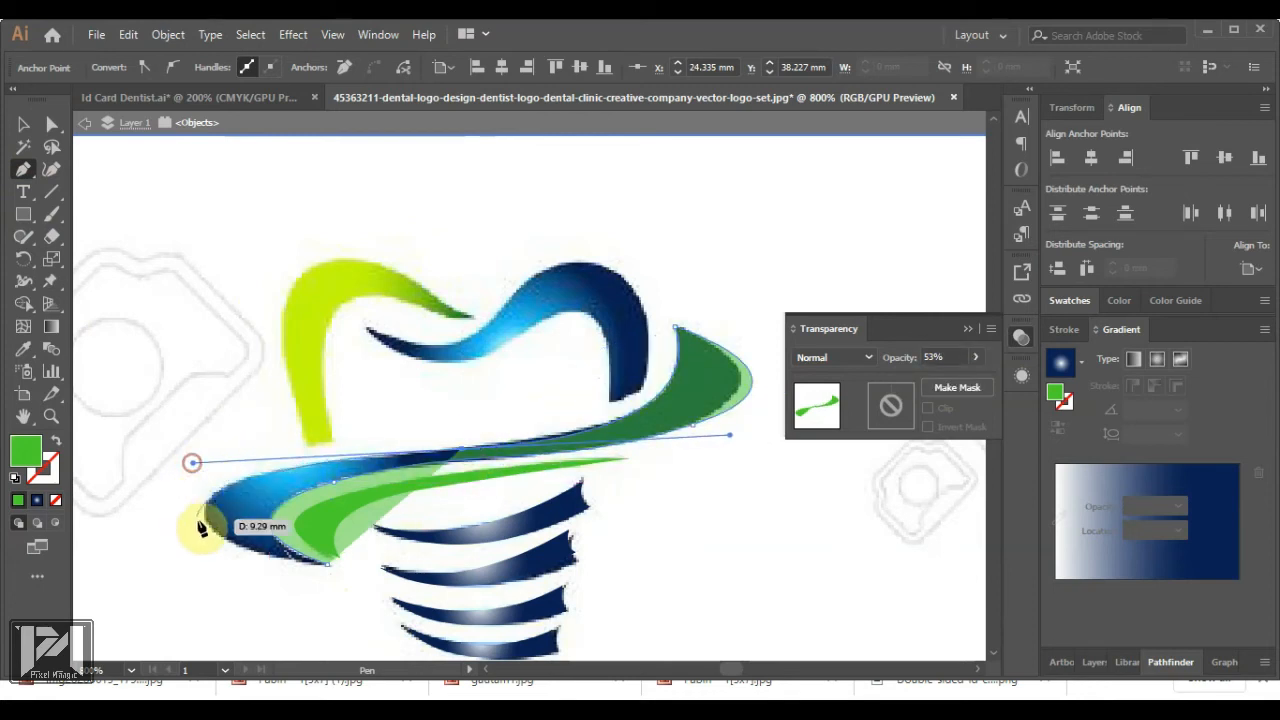
{"action": "left_click", "coordinate": [207, 509]}
{"action": "left_click_drag", "start_coordinate": [327, 564], "coordinate": [470, 579]}
Apply the blue radial gradient from the stripes to the swoosh
{"action": "left_click", "coordinate": [24, 125]}
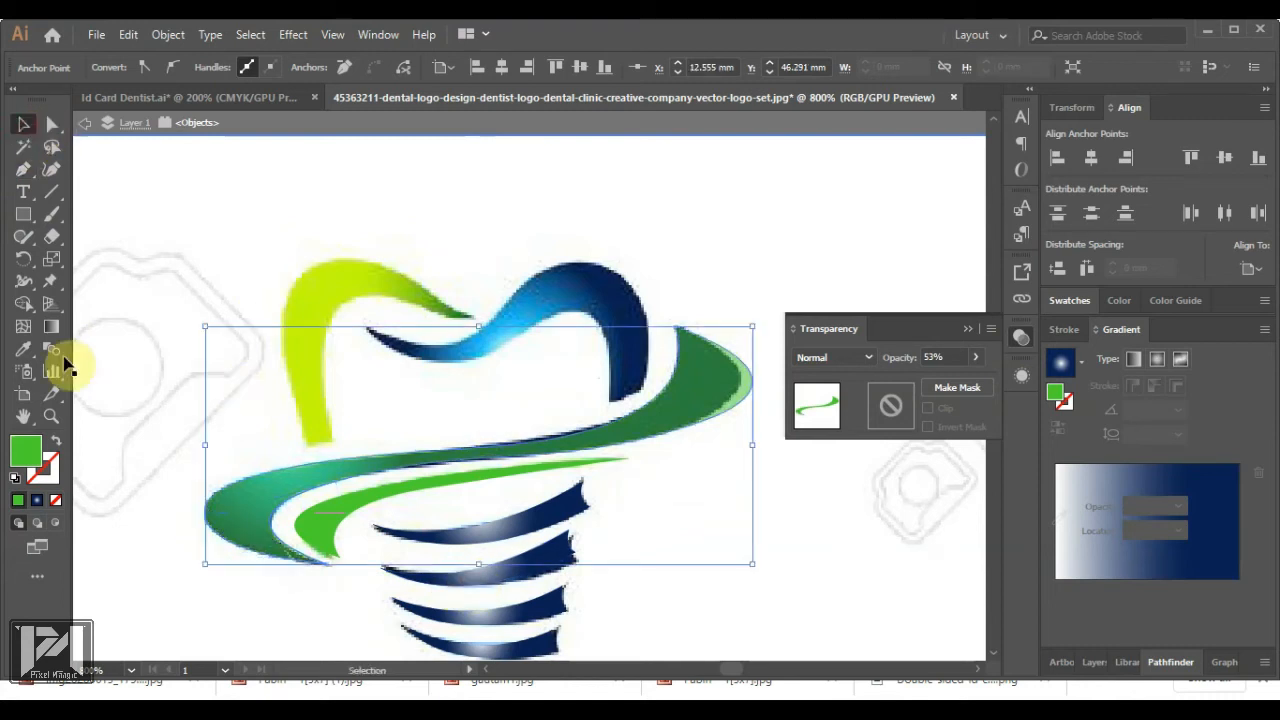
{"action": "left_click", "coordinate": [24, 349]}
{"action": "left_click", "coordinate": [561, 501]}
{"action": "left_click", "coordinate": [24, 125]}
{"action": "left_click", "coordinate": [556, 418]}
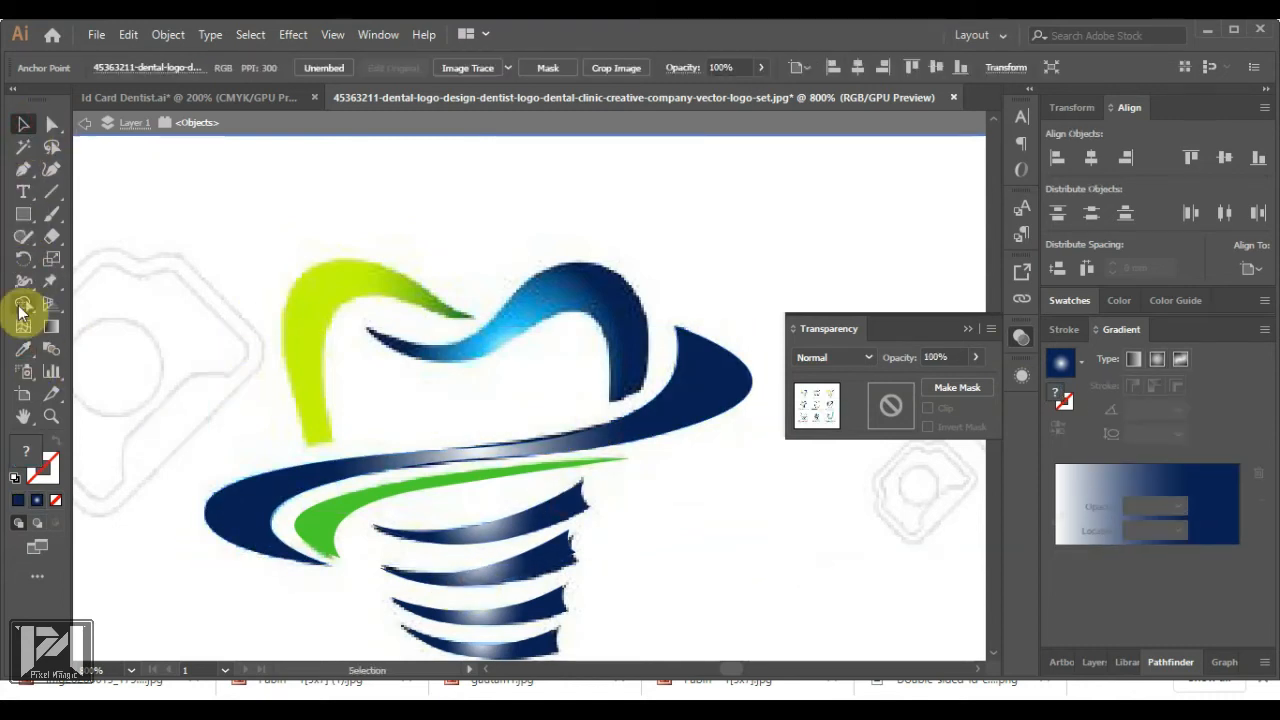
Trace the outer edge of the tooth's crown arch, setting its opacity to 24%
{"action": "left_click", "coordinate": [24, 169]}
{"action": "left_click", "coordinate": [367, 327]}
{"action": "left_click_drag", "start_coordinate": [499, 313], "coordinate": [555, 247]}
{"action": "left_click", "coordinate": [595, 264]}
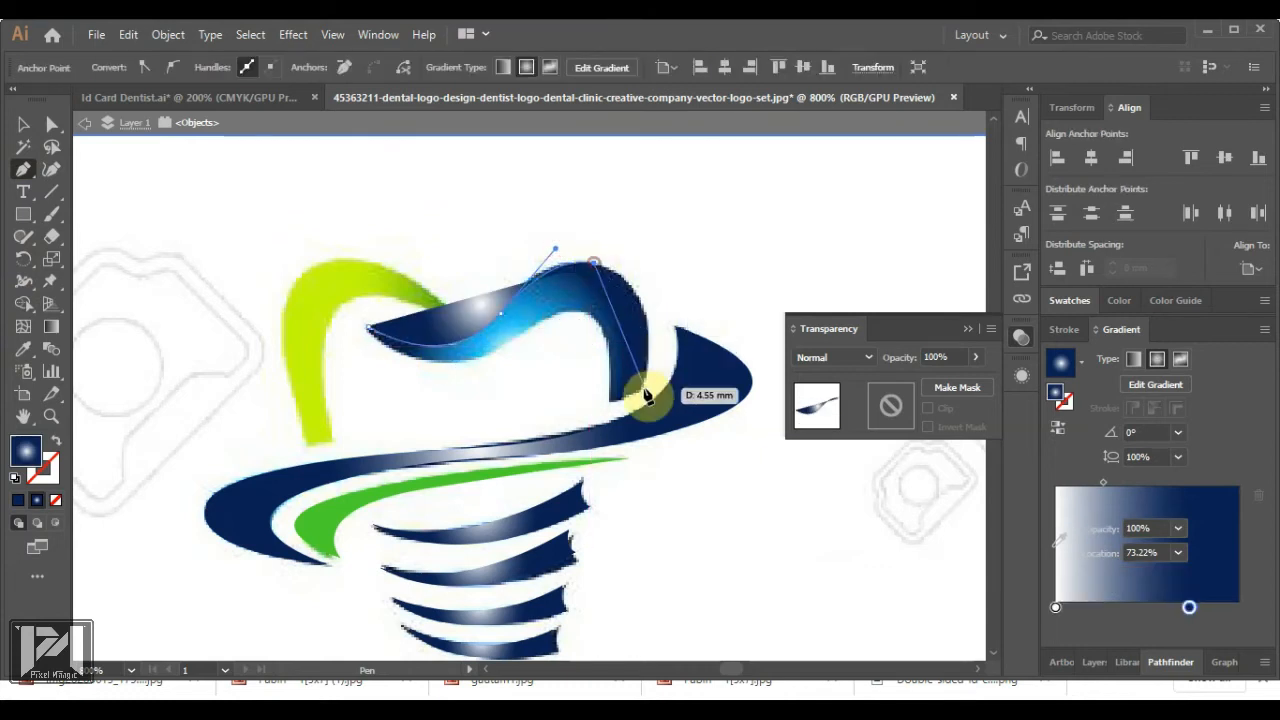
{"action": "left_click_drag", "start_coordinate": [643, 388], "coordinate": [618, 504]}
{"action": "left_click", "coordinate": [643, 388]}
{"action": "left_click", "coordinate": [610, 401]}
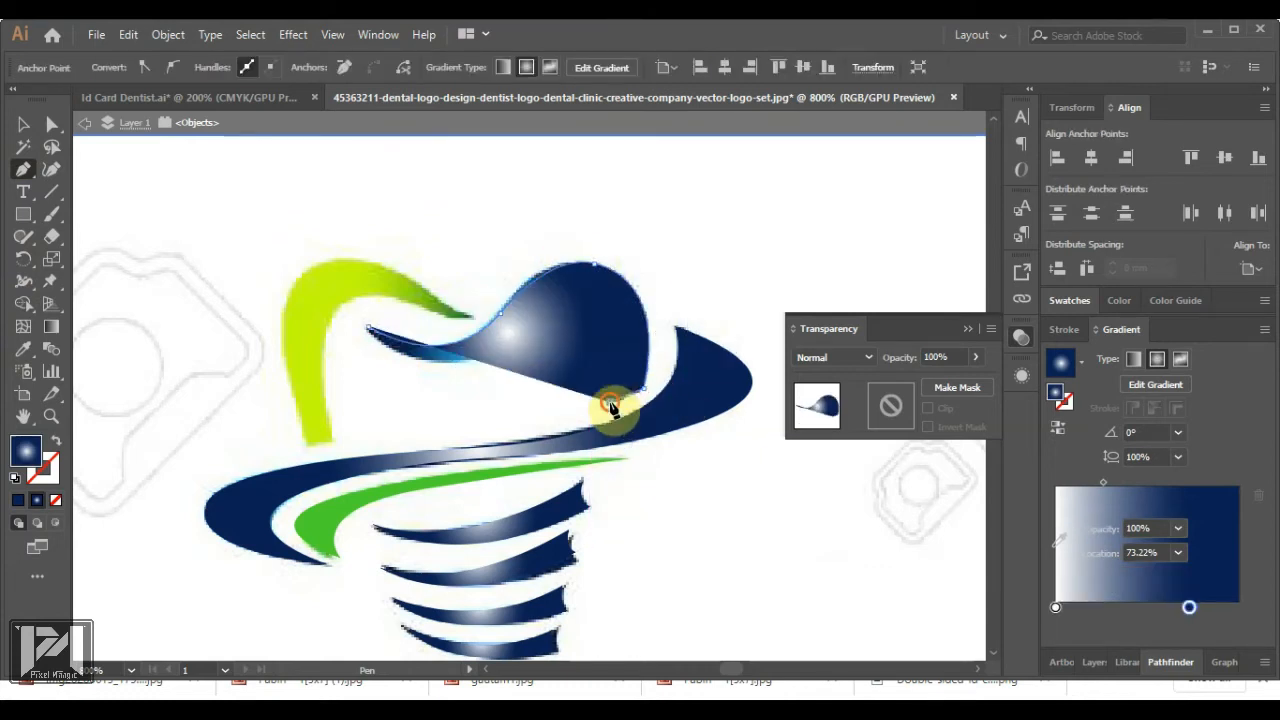
{"action": "left_click", "coordinate": [976, 357]}
{"action": "left_click_drag", "start_coordinate": [973, 380], "coordinate": [908, 383]}
Curve the arch's inner edge and close the path at its start
{"action": "left_click_drag", "start_coordinate": [563, 311], "coordinate": [512, 318]}
{"action": "left_click_drag", "start_coordinate": [472, 360], "coordinate": [420, 372]}
{"action": "left_click_drag", "start_coordinate": [367, 328], "coordinate": [236, 283]}
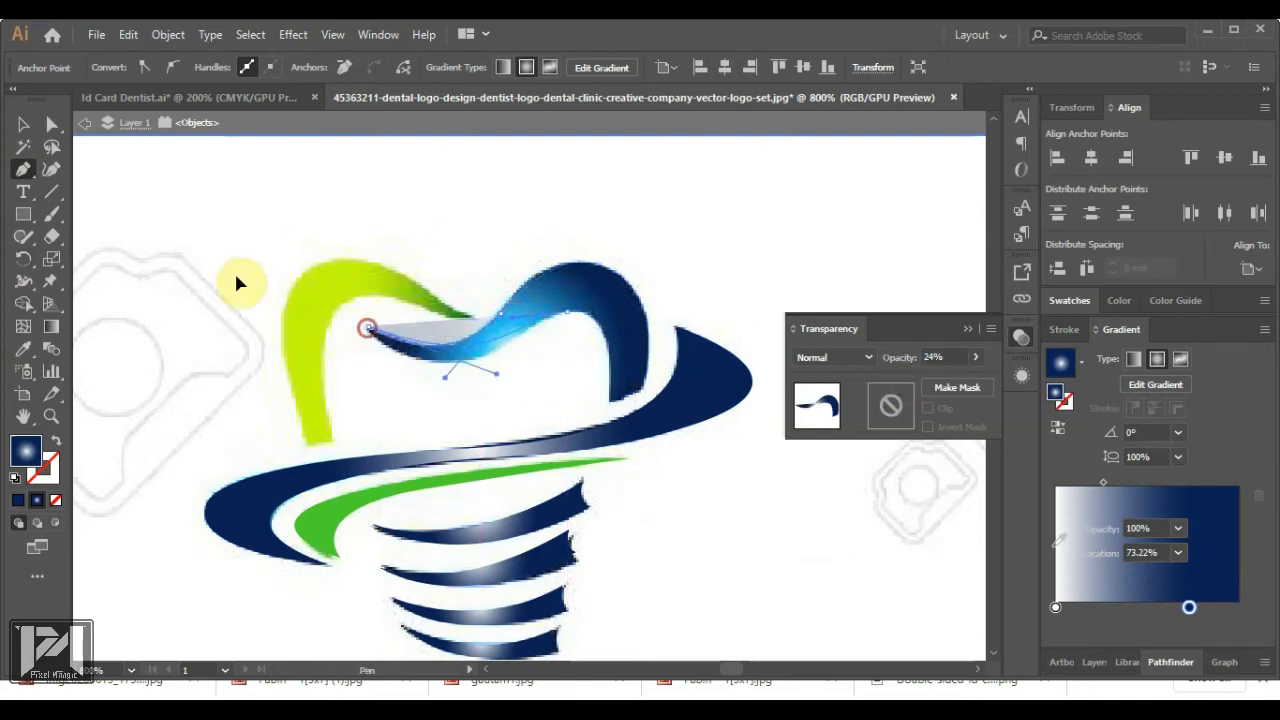
{"action": "left_click_drag", "start_coordinate": [283, 240], "coordinate": [274, 240]}
Copy the swoosh's gradient onto the arch and move the arch upward
{"action": "key", "text": "v"}
{"action": "left_click", "coordinate": [25, 350]}
{"action": "left_click", "coordinate": [640, 418]}
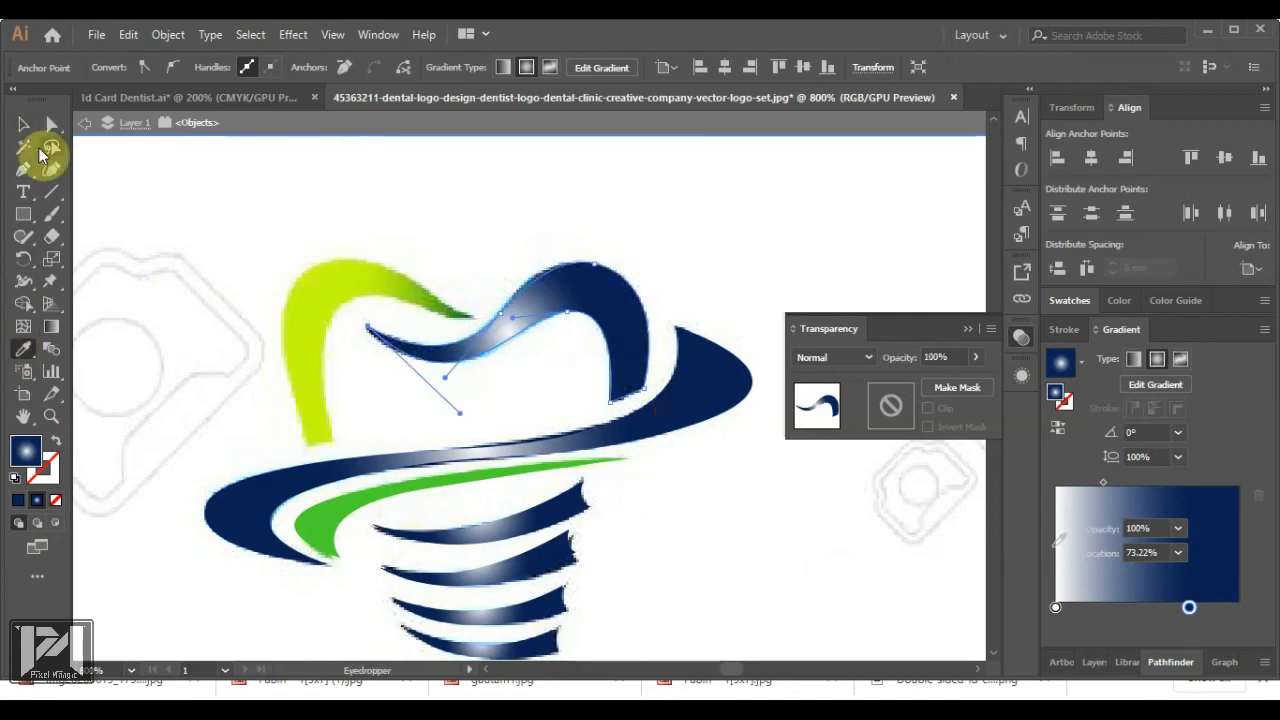
{"action": "left_click", "coordinate": [24, 125]}
{"action": "left_click", "coordinate": [200, 200]}
{"action": "left_click_drag", "start_coordinate": [585, 306], "coordinate": [590, 212]}
Keep the arch gradient radial with the navy stop at 75.36%, and move the arch onto the crown
{"action": "left_click", "coordinate": [1133, 358]}
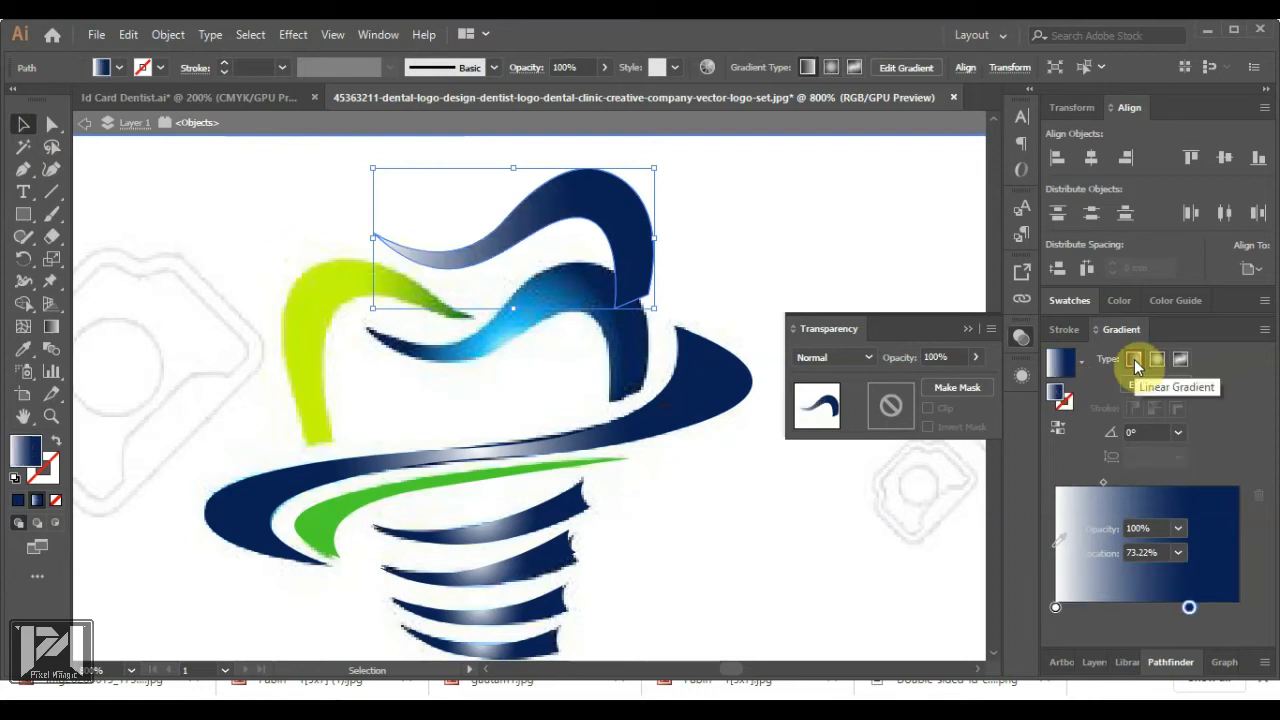
{"action": "left_click", "coordinate": [1155, 384]}
{"action": "mouse_move", "coordinate": [449, 234]}
{"action": "left_mouse_down"}
{"action": "mouse_move", "coordinate": [477, 234]}
{"action": "mouse_move", "coordinate": [429, 237]}
{"action": "mouse_move", "coordinate": [571, 234]}
{"action": "mouse_move", "coordinate": [510, 248]}
{"action": "left_mouse_up"}
{"action": "left_click", "coordinate": [1155, 358]}
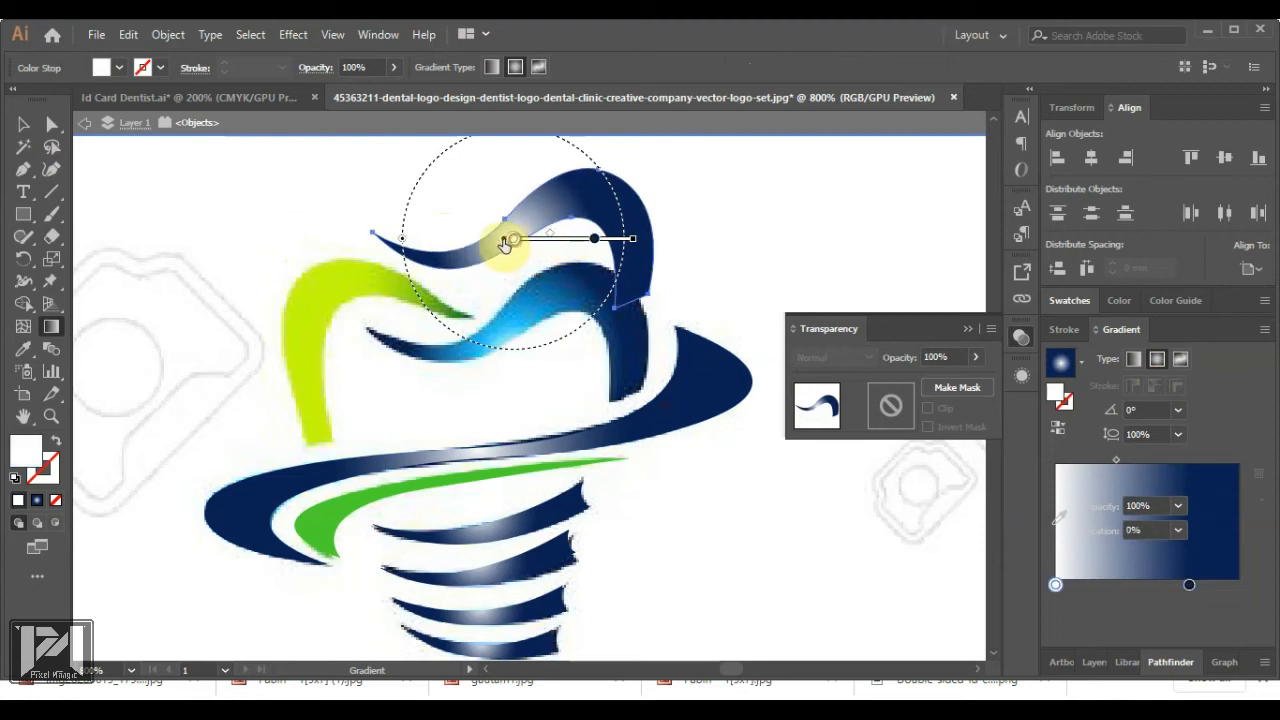
{"action": "left_click_drag", "start_coordinate": [594, 240], "coordinate": [597, 241]}
{"action": "left_click_drag", "start_coordinate": [639, 244], "coordinate": [612, 194]}
{"action": "key", "text": "ctrl+z"}
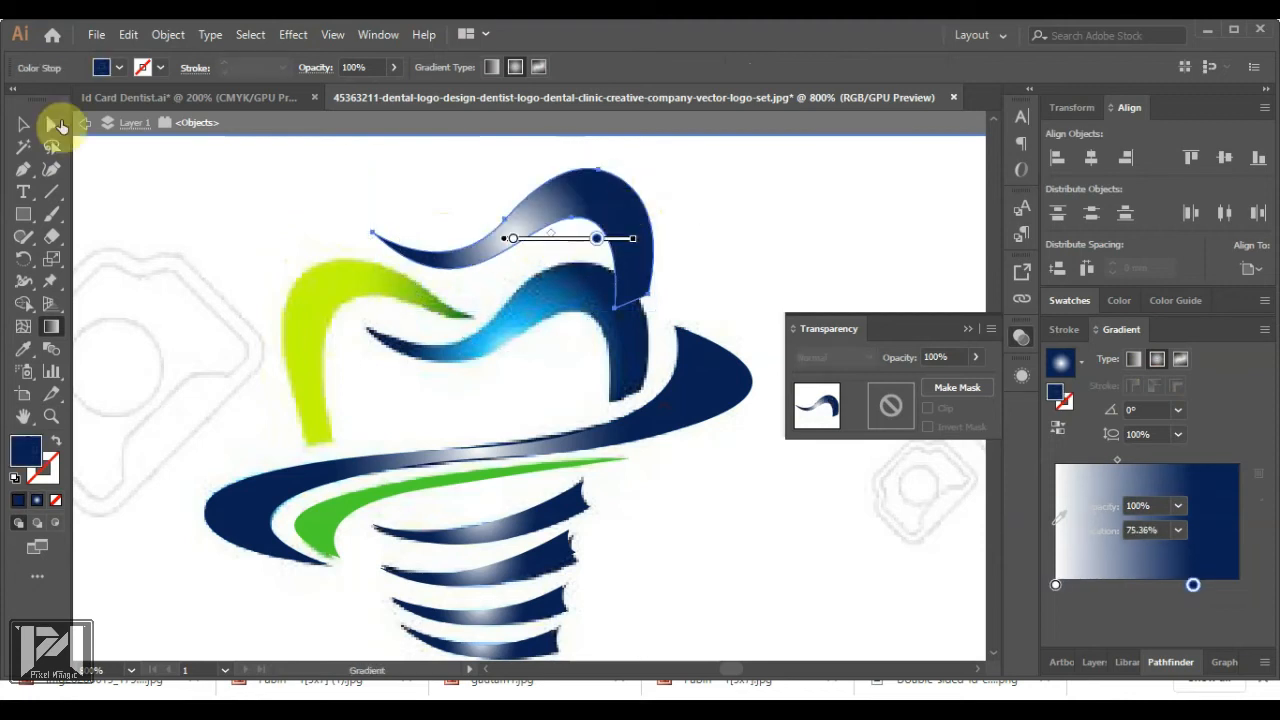
{"action": "key", "text": "v"}
{"action": "left_click_drag", "start_coordinate": [629, 241], "coordinate": [628, 336]}
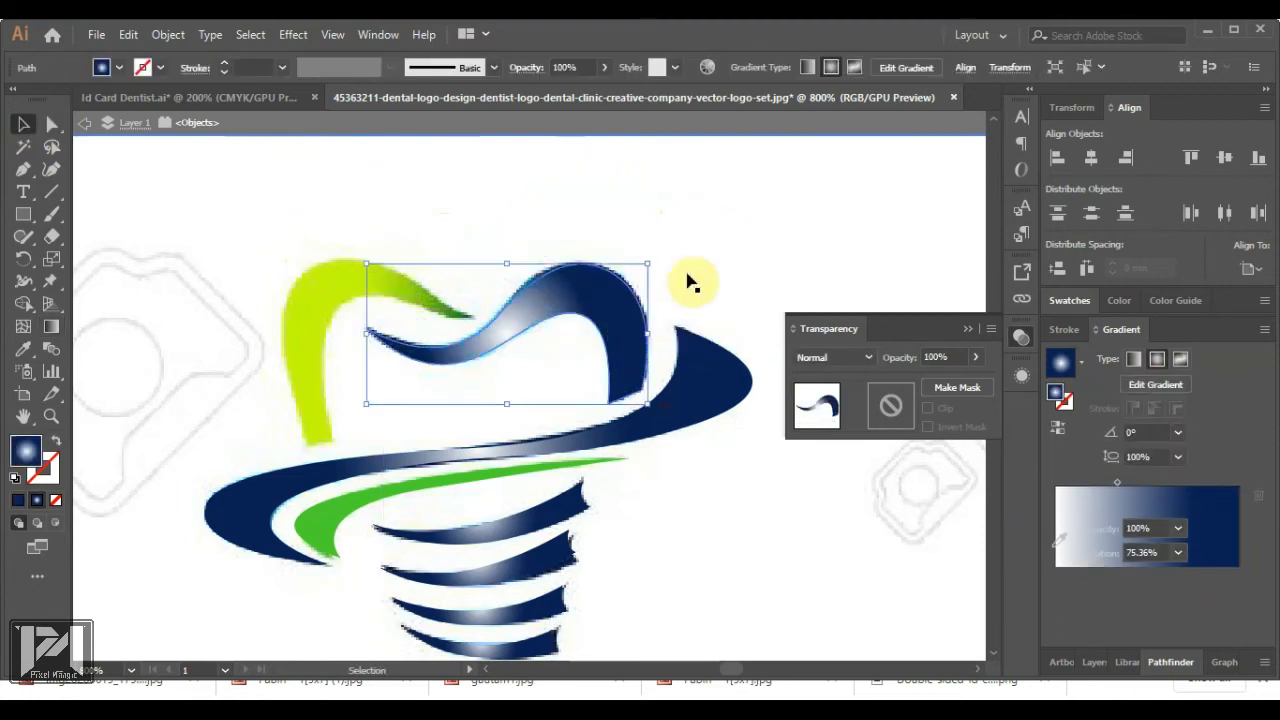
Start a Pen path along the green arm's outer edge from its bottom tip
{"action": "left_click", "coordinate": [688, 282]}
{"action": "left_click", "coordinate": [23, 169]}
{"action": "left_click_drag", "start_coordinate": [309, 445], "coordinate": [335, 447]}
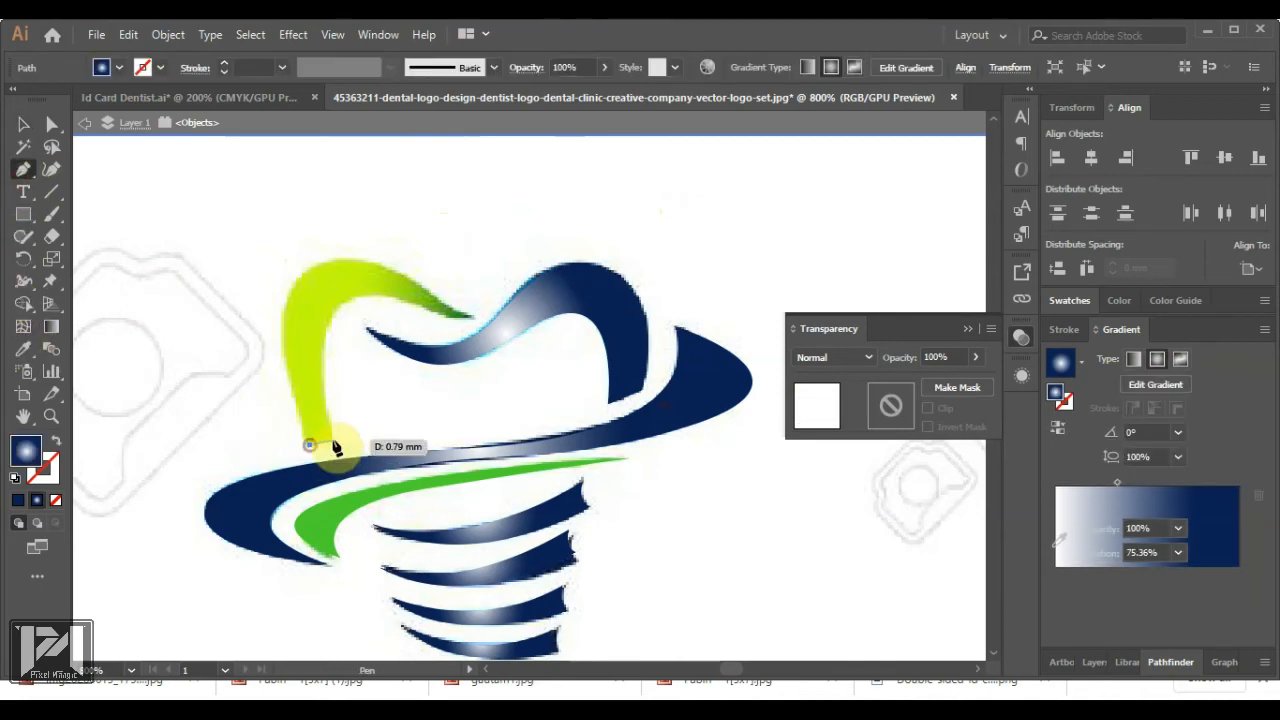
{"action": "scroll", "coordinate": [333, 445], "scroll_direction": "up", "scroll_amount": 3}
{"action": "left_click", "coordinate": [336, 439]}
{"action": "scroll", "coordinate": [323, 455], "scroll_direction": "down", "scroll_amount": 3}
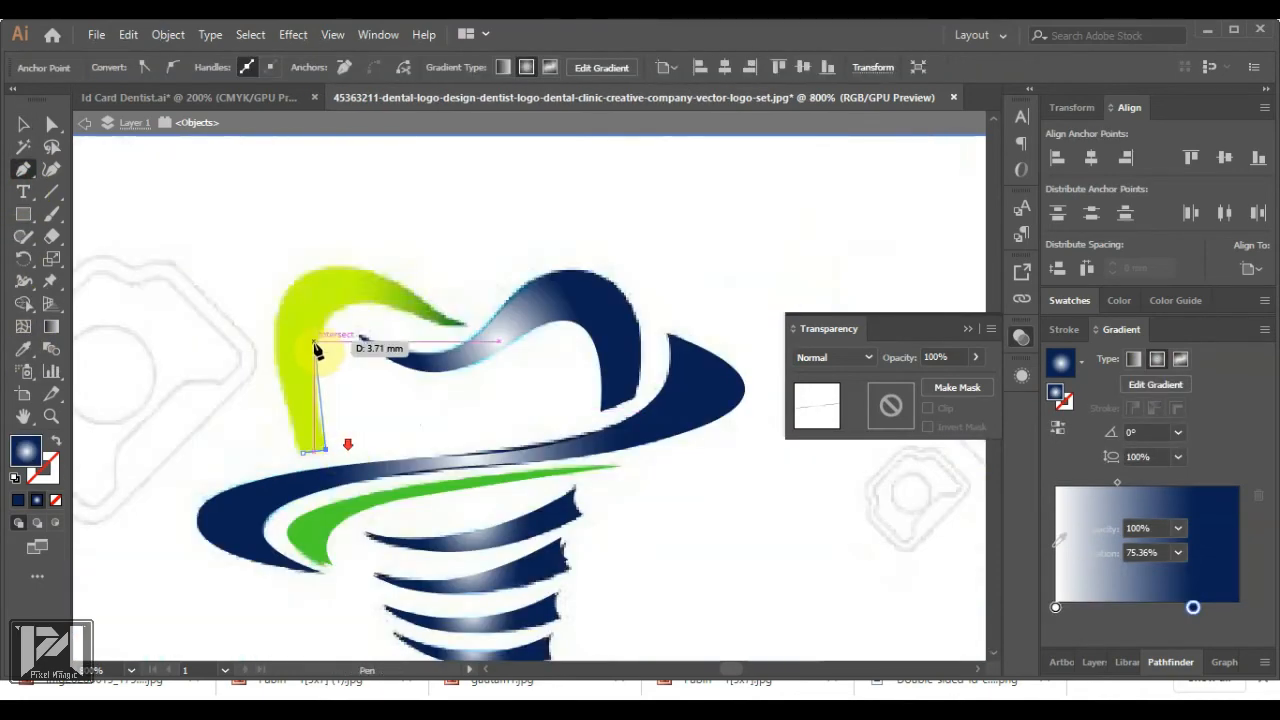
{"action": "left_click_drag", "start_coordinate": [318, 333], "coordinate": [433, 293]}
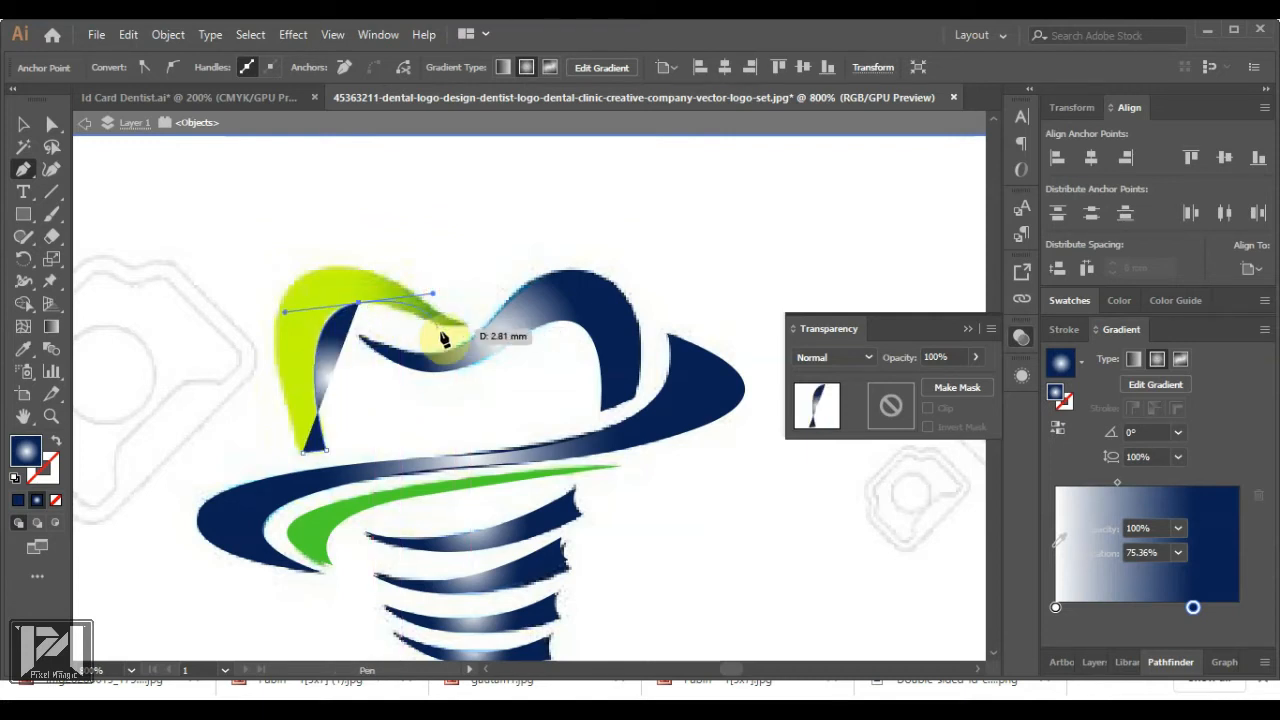
{"action": "key", "text": "ctrl+z"}
Curve the path around the green arm's tip and close it back at the bottom
{"action": "left_click_drag", "start_coordinate": [378, 290], "coordinate": [376, 289]}
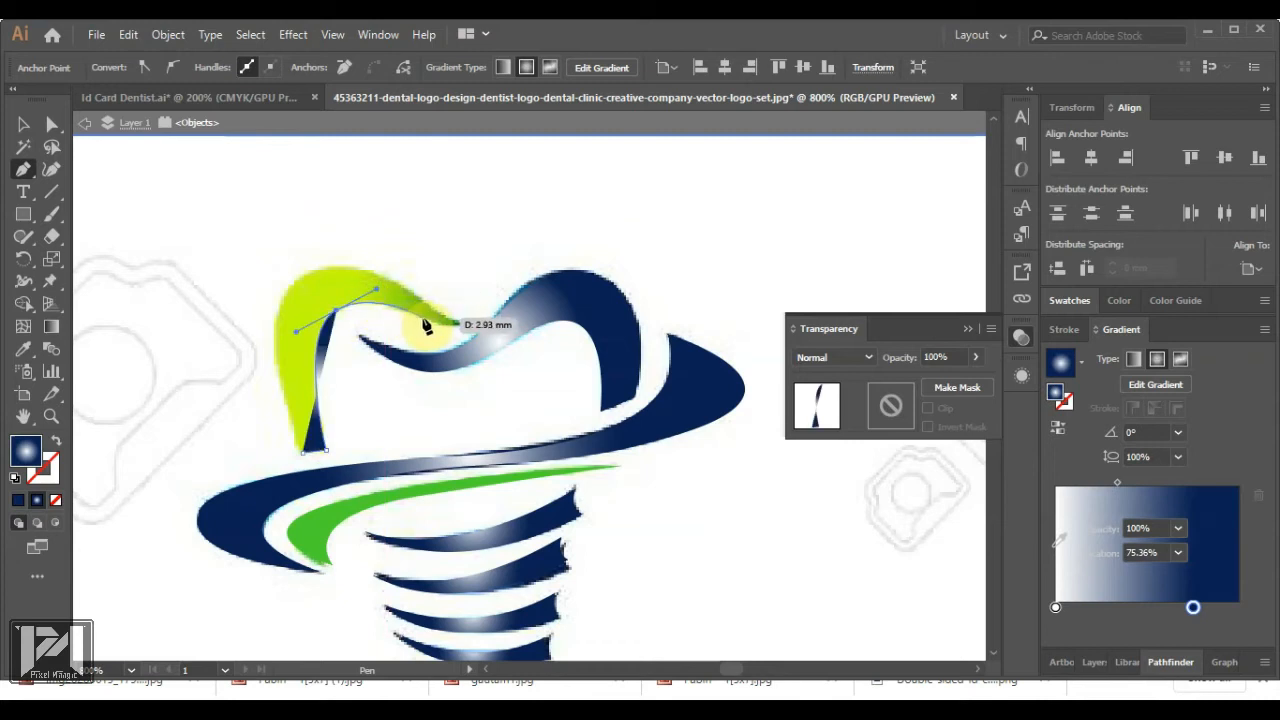
{"action": "left_click_drag", "start_coordinate": [511, 323], "coordinate": [511, 323]}
{"action": "left_click", "coordinate": [463, 325]}
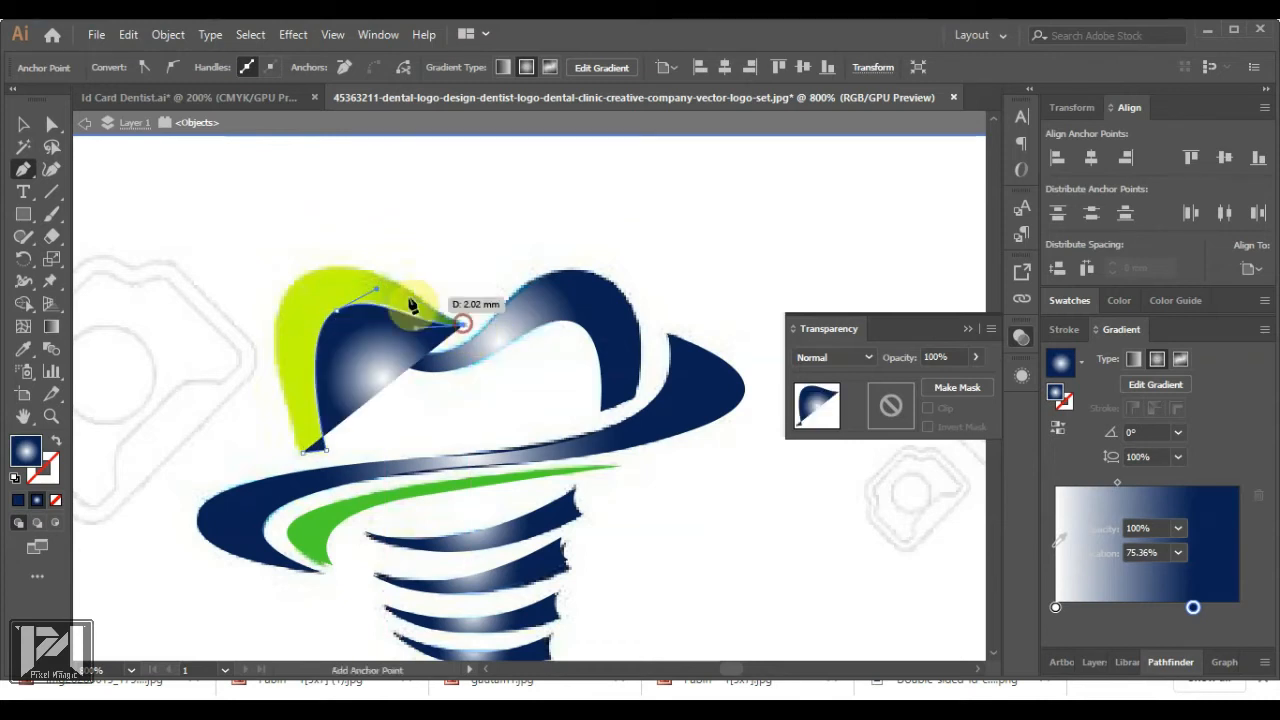
{"action": "left_click_drag", "start_coordinate": [388, 278], "coordinate": [365, 256]}
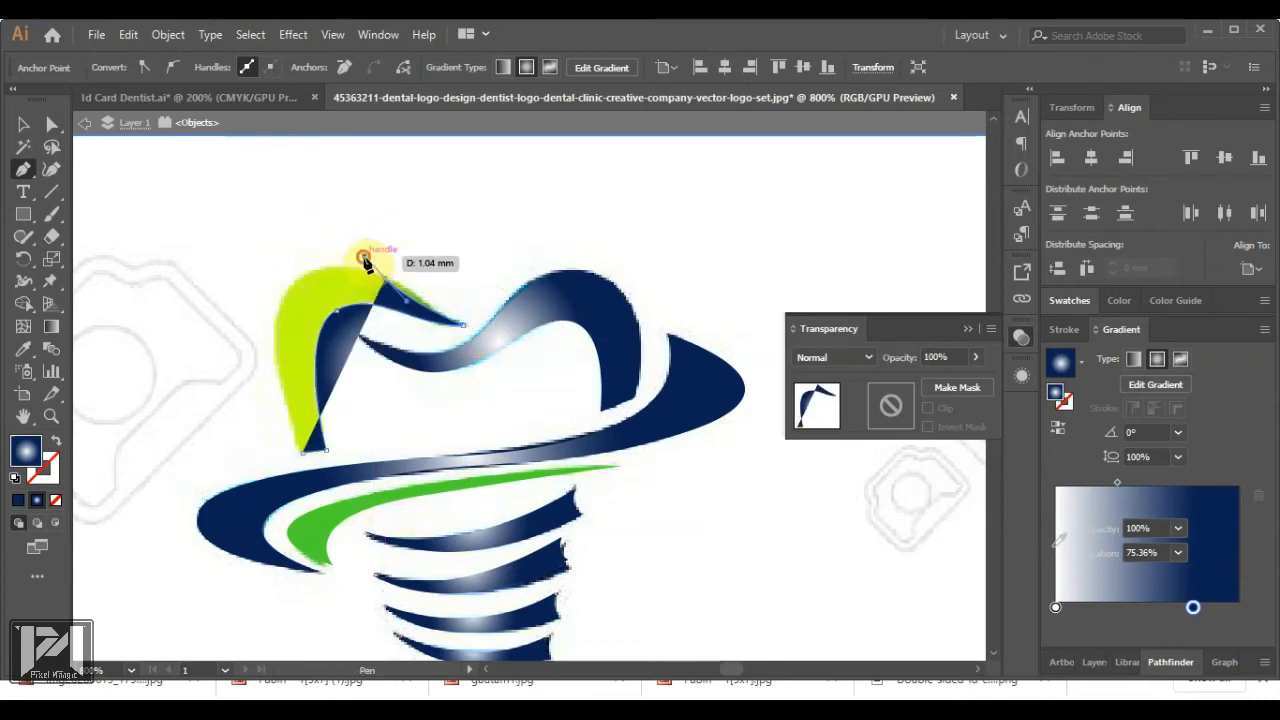
{"action": "left_click_drag", "start_coordinate": [288, 290], "coordinate": [300, 454]}
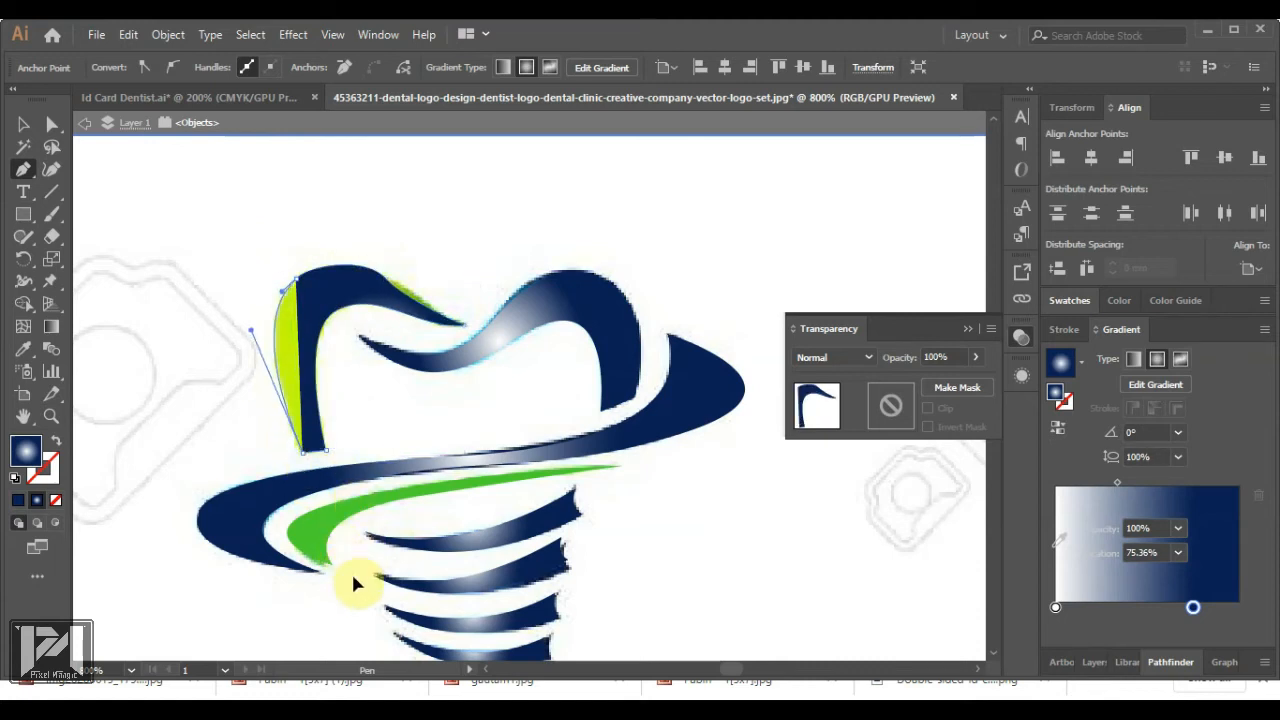
{"action": "left_click_drag", "start_coordinate": [351, 577], "coordinate": [351, 575]}
{"action": "left_click", "coordinate": [303, 452]}
{"action": "key", "text": "ctrl+z"}
Reshape the blue arch's top curve by pulling an anchor's direction handle
{"action": "left_click", "coordinate": [22, 127]}
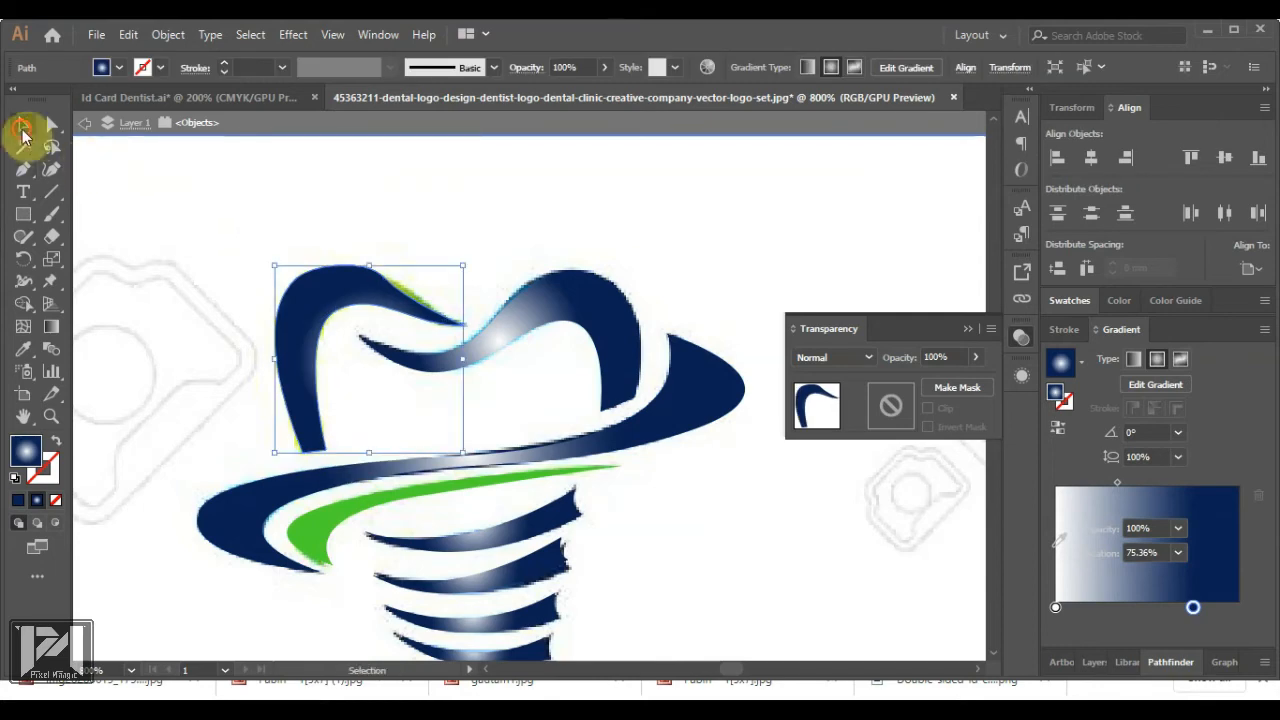
{"action": "scroll", "coordinate": [382, 262], "scroll_direction": "up", "scroll_amount": 2}
{"action": "left_click", "coordinate": [378, 300]}
{"action": "key", "text": "a"}
{"action": "left_click", "coordinate": [382, 297]}
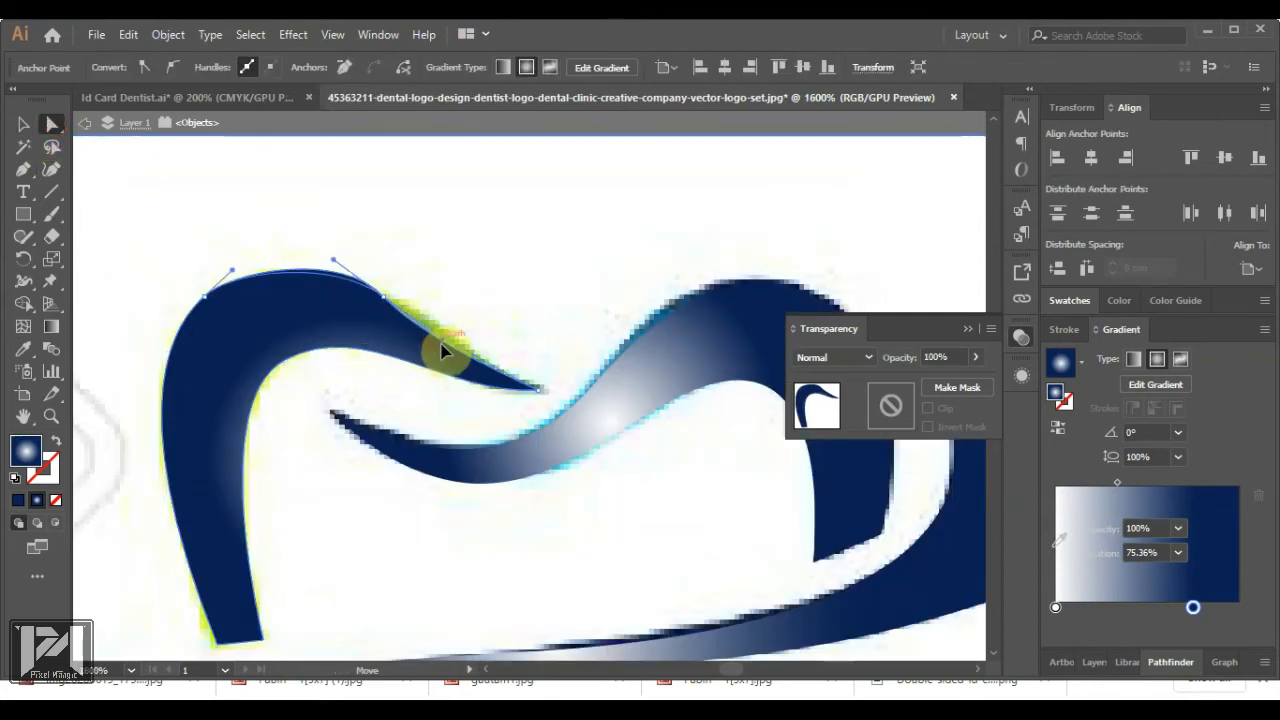
{"action": "left_click_drag", "start_coordinate": [441, 344], "coordinate": [462, 342]}
{"action": "left_click_drag", "start_coordinate": [331, 265], "coordinate": [336, 257]}
{"action": "left_click", "coordinate": [526, 300]}
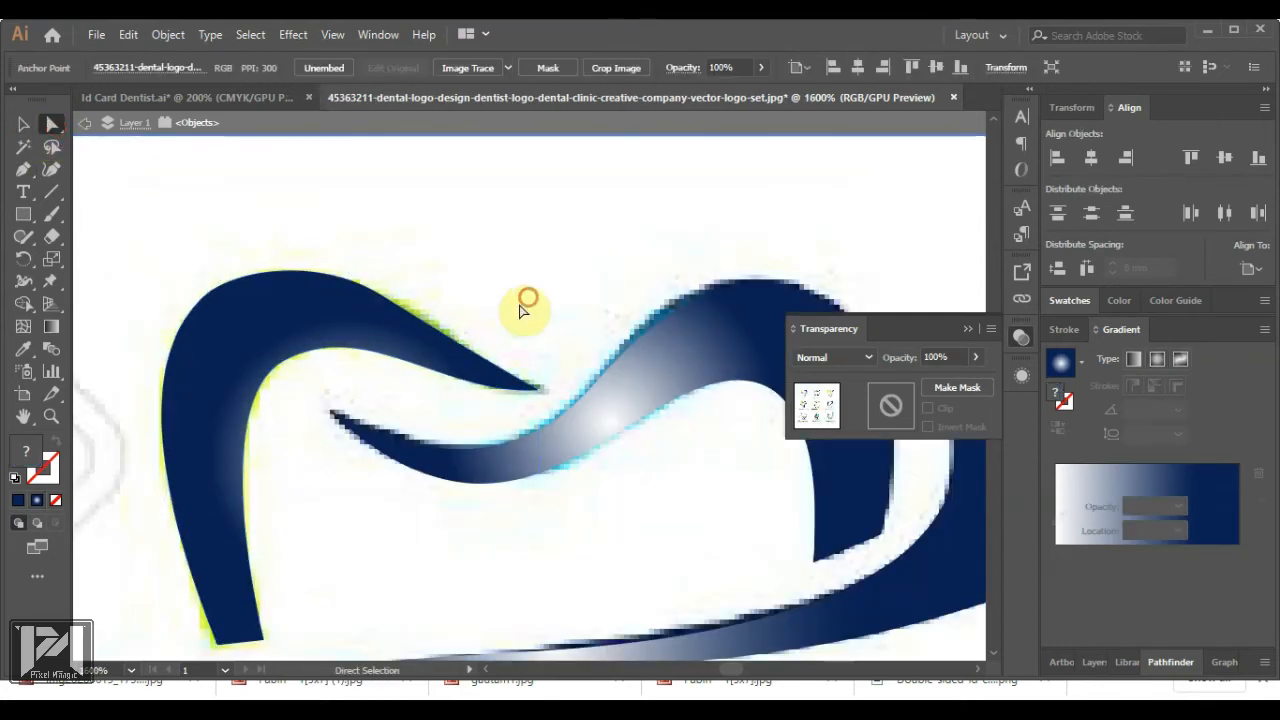
{"action": "scroll", "coordinate": [437, 323], "scroll_direction": "down", "scroll_amount": 1}
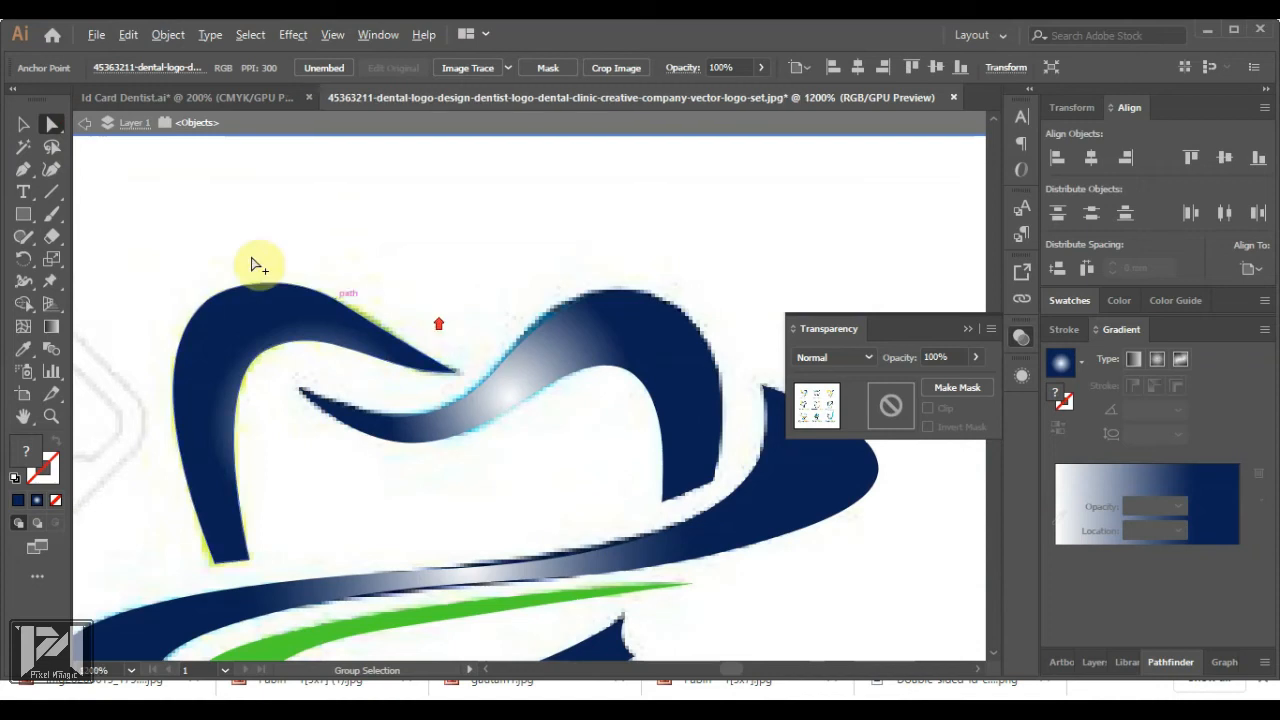
Sample the green swoosh colour, then shift the blue arch aside to reveal the lime arch
{"action": "left_click", "coordinate": [374, 588]}
{"action": "left_click", "coordinate": [30, 125]}
{"action": "left_click", "coordinate": [279, 308]}
{"action": "left_click_drag", "start_coordinate": [286, 328], "coordinate": [491, 249]}
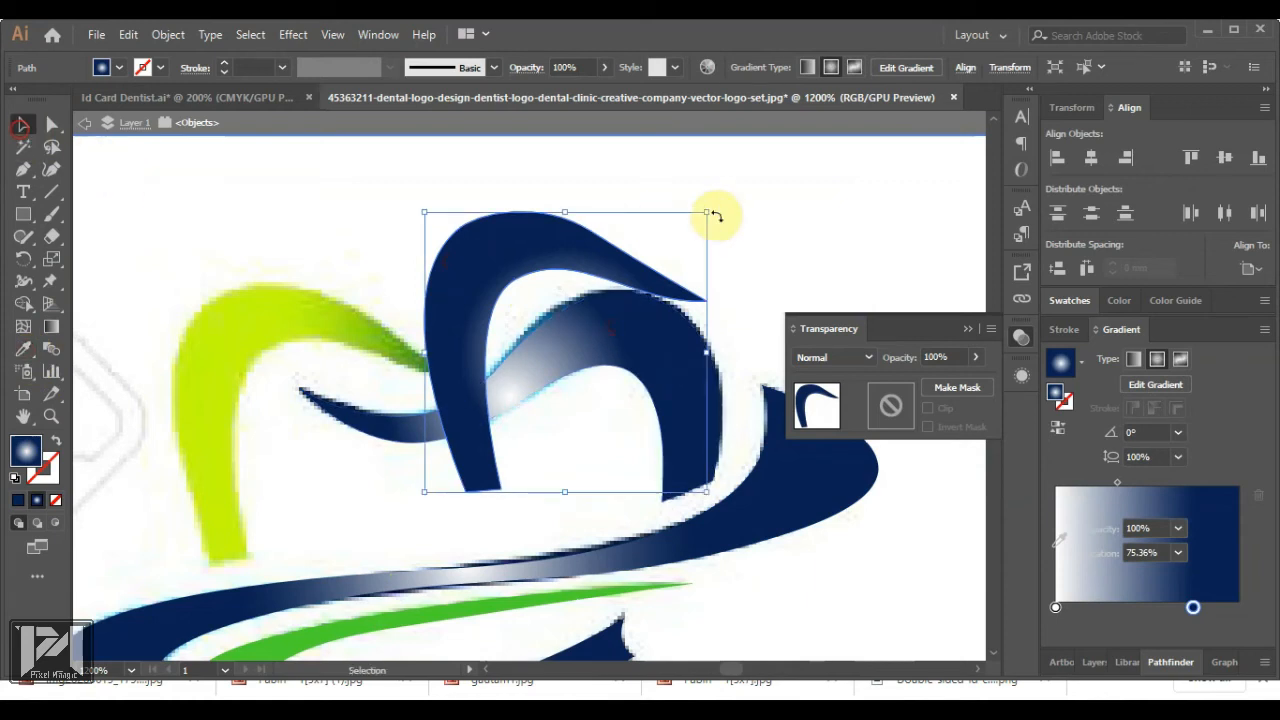
Sample the green swoosh into the right gradient stop and the lime arch into the left stop
{"action": "key", "text": "g"}
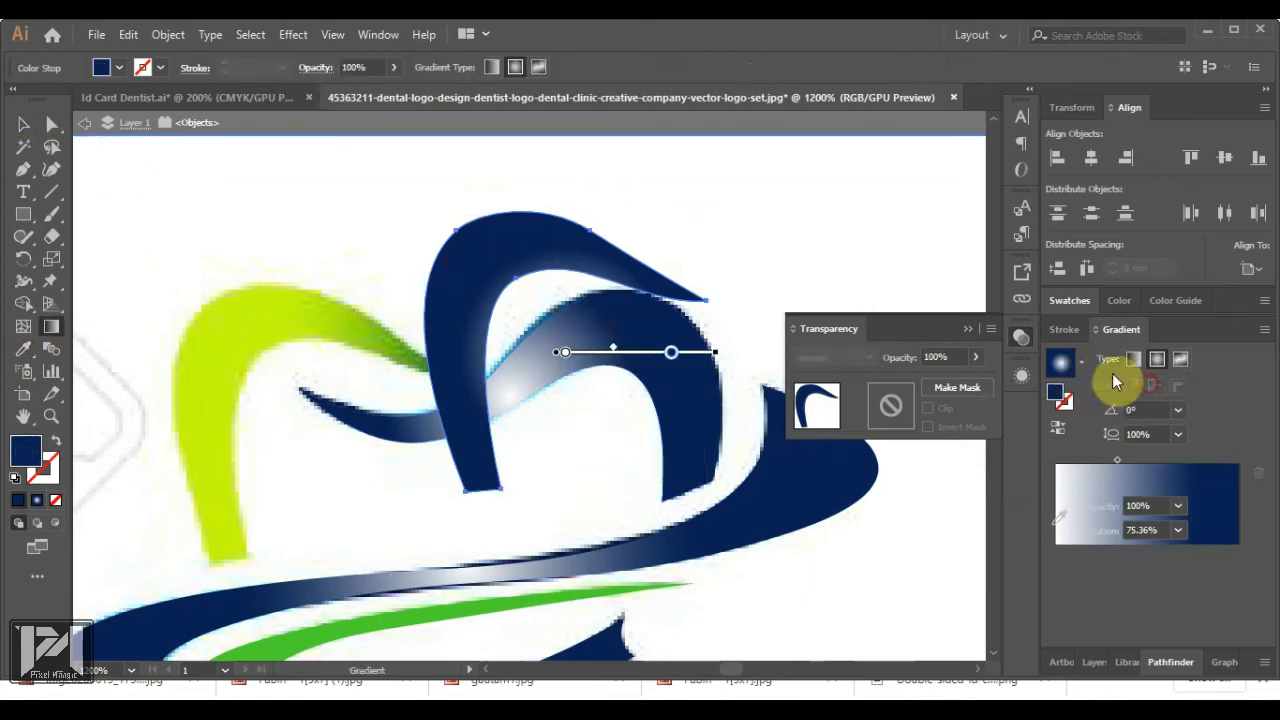
{"action": "double_click", "coordinate": [671, 356]}
{"action": "left_click", "coordinate": [432, 482]}
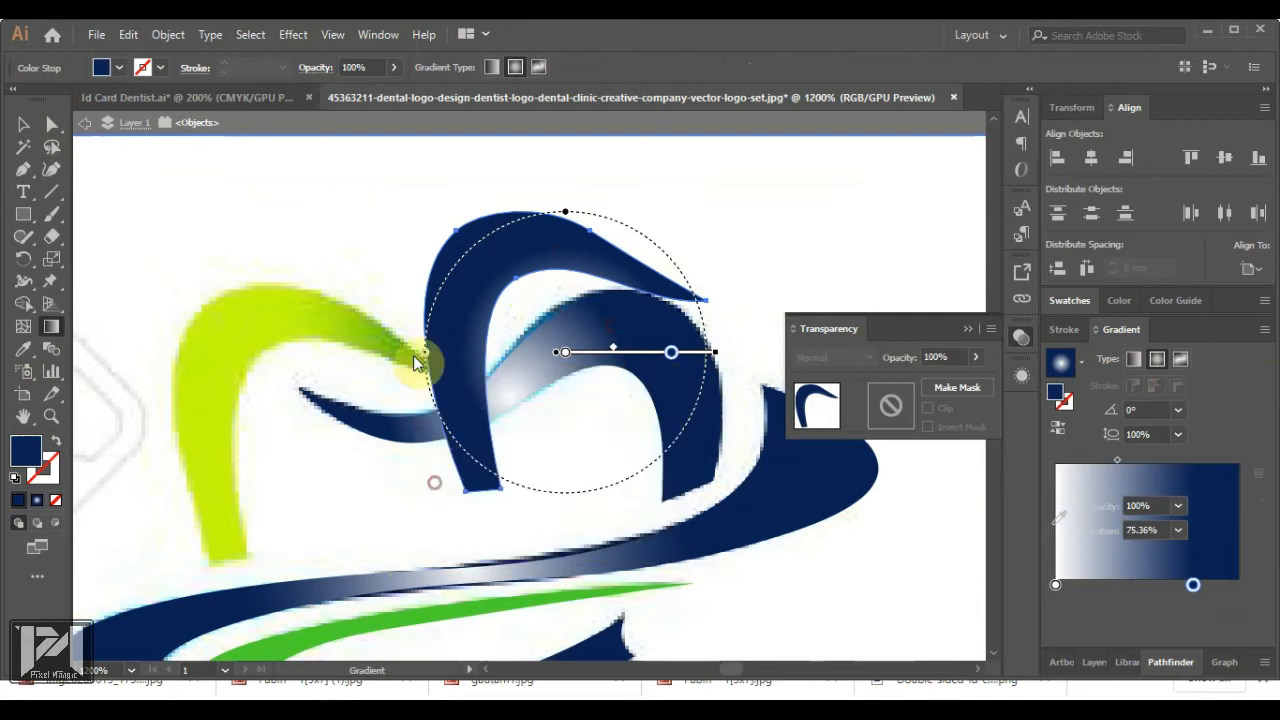
{"action": "left_click", "coordinate": [423, 357]}
{"action": "left_click", "coordinate": [565, 353]}
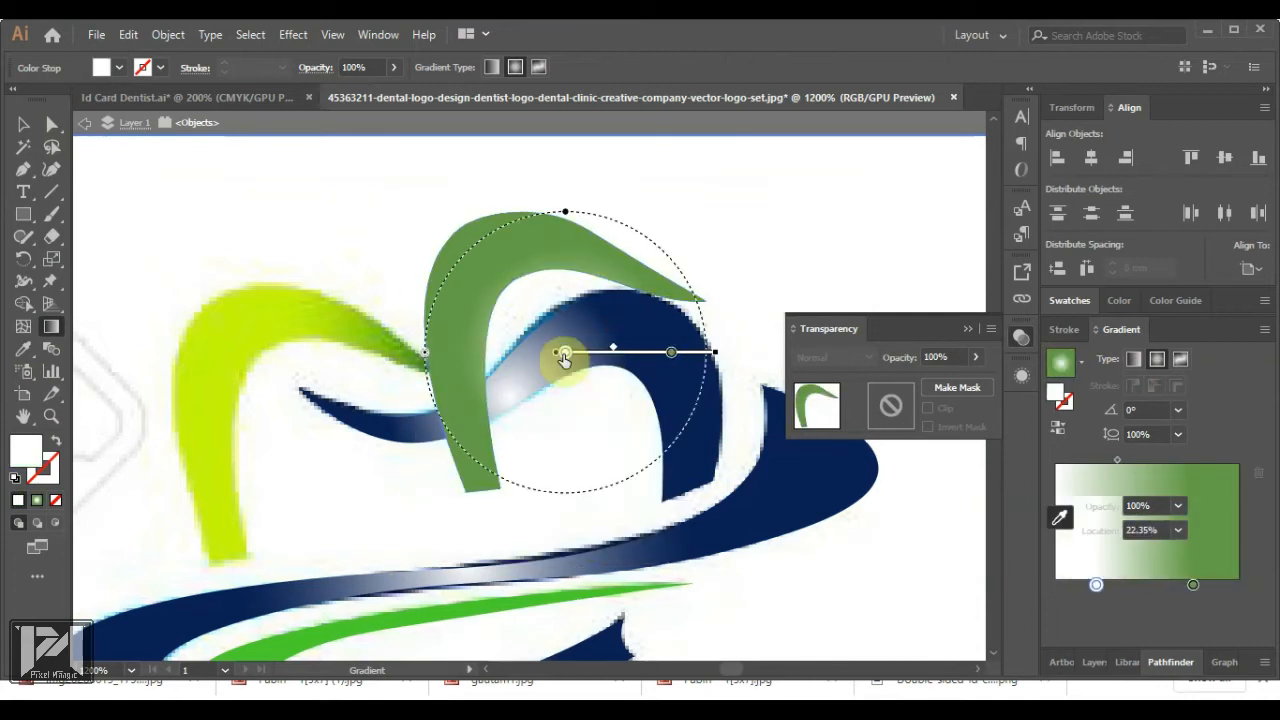
{"action": "double_click", "coordinate": [565, 353]}
{"action": "left_click", "coordinate": [326, 480]}
{"action": "left_click", "coordinate": [223, 523]}
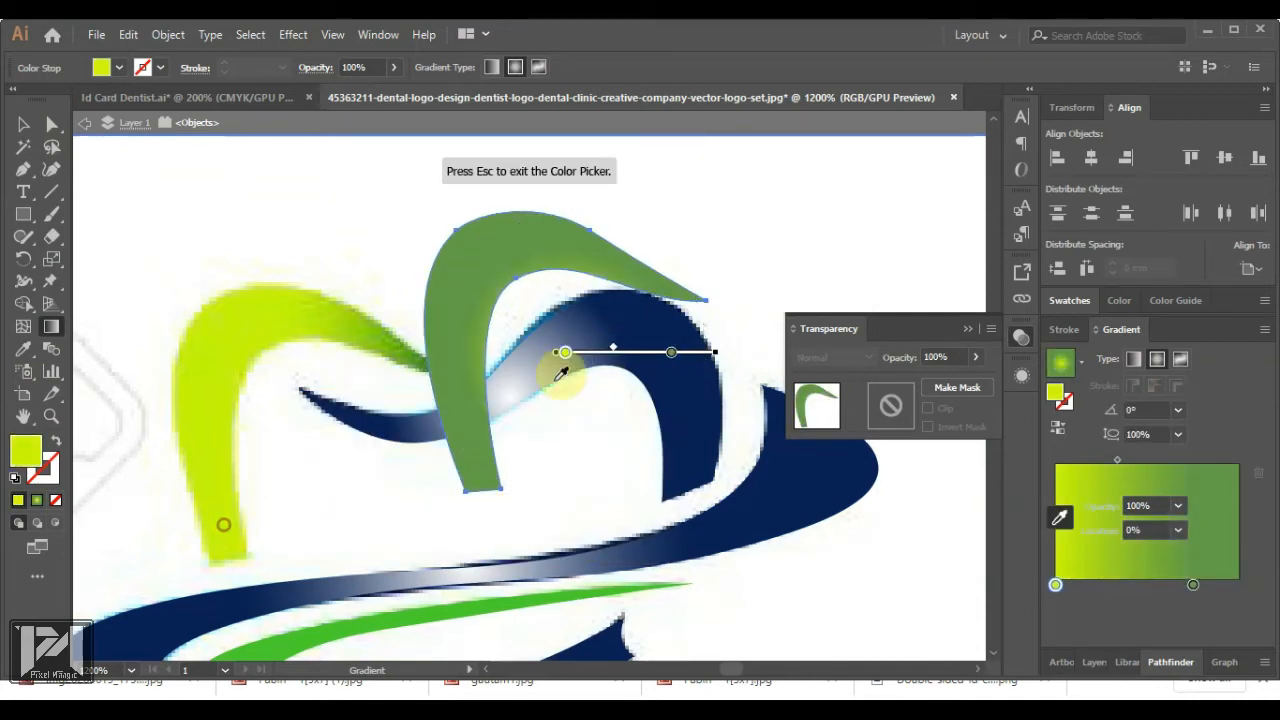
Shift the gradient midpoint, move the green stop outward and stretch the radial gradient taller
{"action": "left_click_drag", "start_coordinate": [613, 352], "coordinate": [585, 353]}
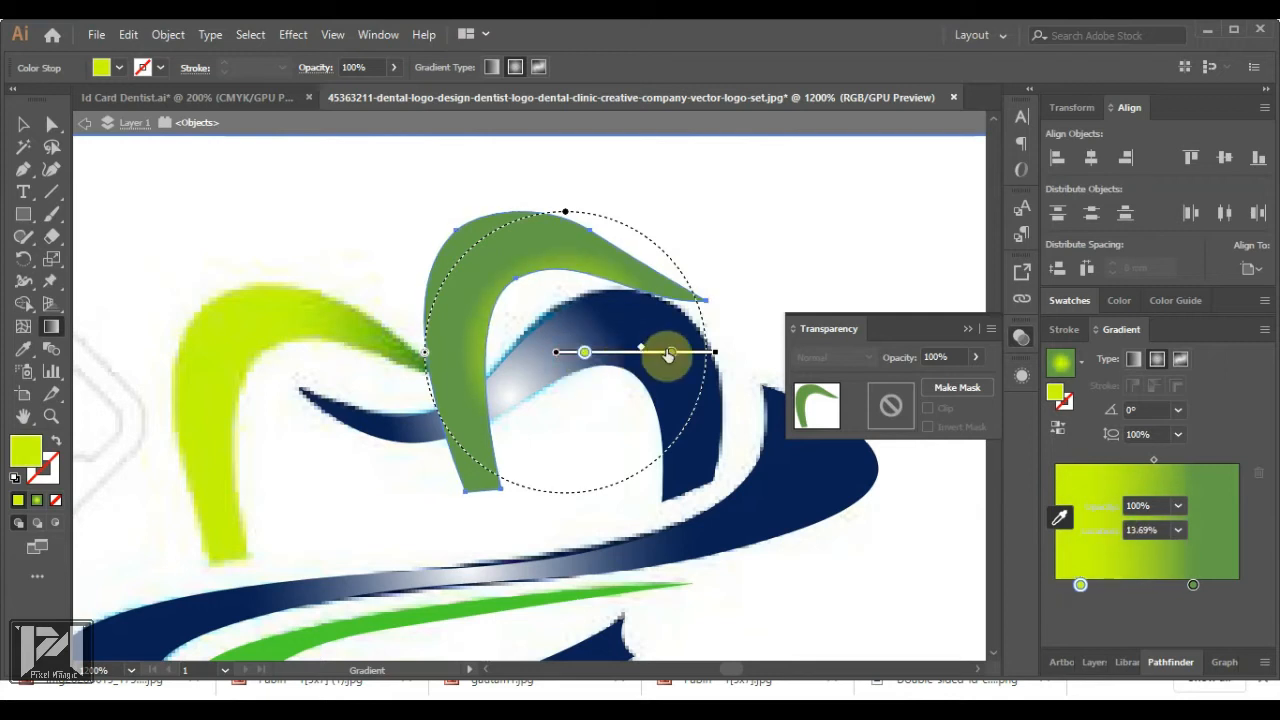
{"action": "mouse_move", "coordinate": [671, 353]}
{"action": "left_mouse_down"}
{"action": "mouse_move", "coordinate": [716, 355]}
{"action": "mouse_move", "coordinate": [705, 352]}
{"action": "left_mouse_up"}
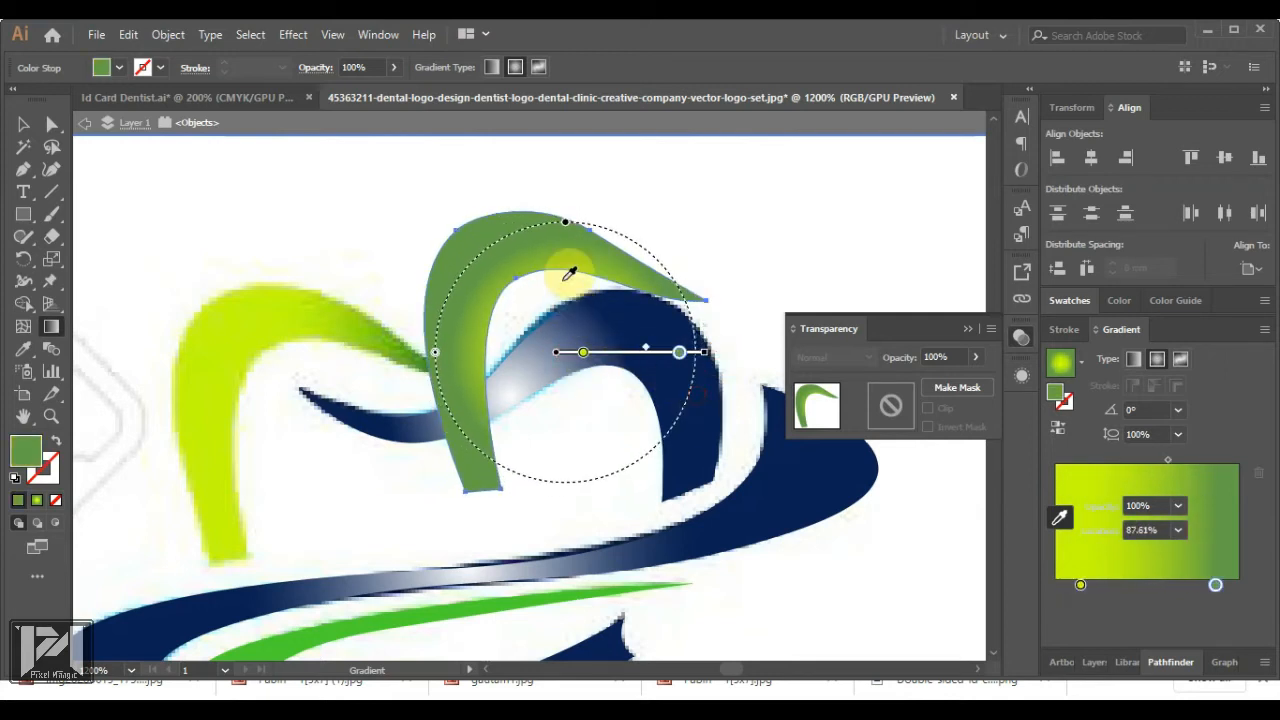
{"action": "left_click_drag", "start_coordinate": [545, 222], "coordinate": [674, 186]}
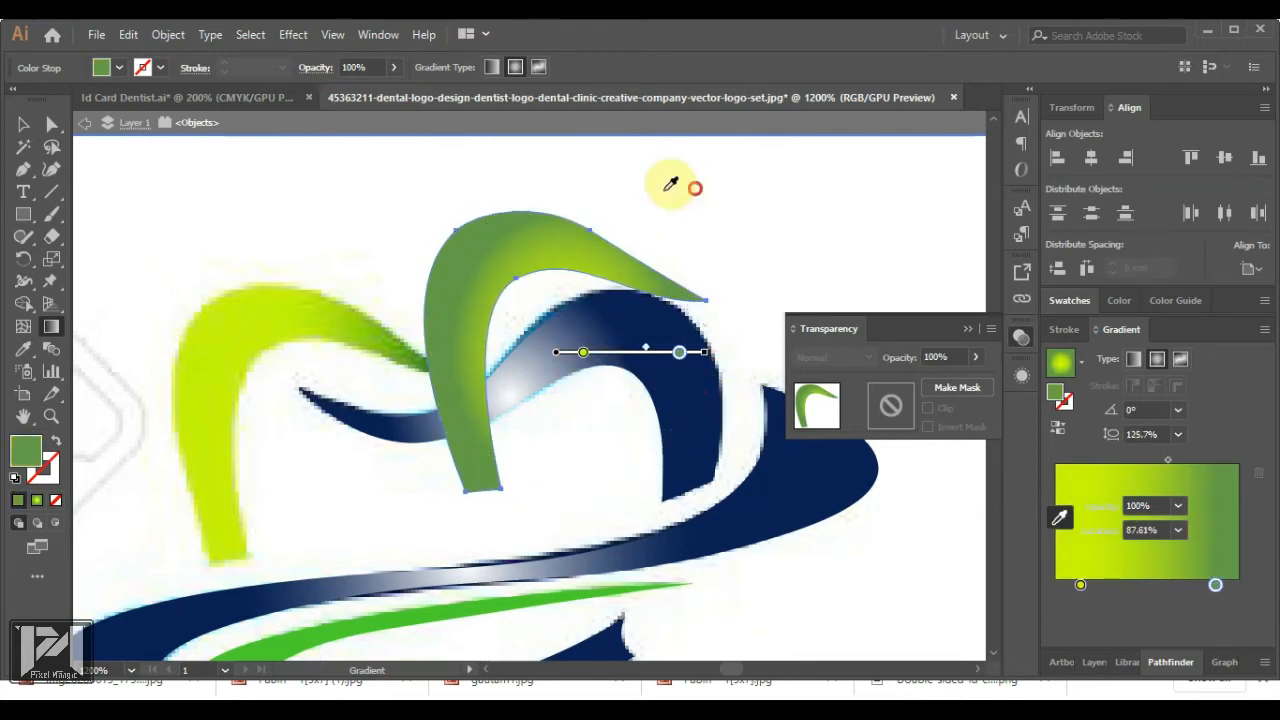
{"action": "left_click_drag", "start_coordinate": [571, 185], "coordinate": [566, 191]}
Set the gradient angle to 90°, keeping the aspect ratio at 134.4%
{"action": "left_click", "coordinate": [23, 124]}
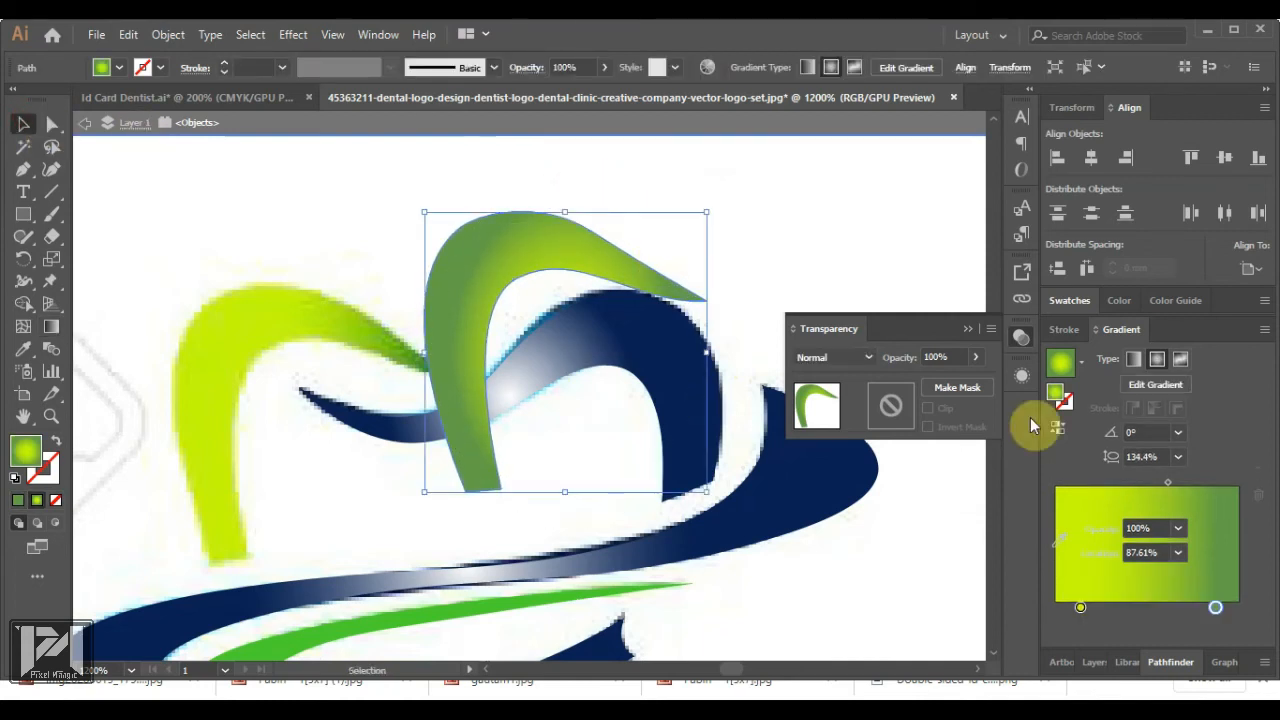
{"action": "left_click", "coordinate": [1116, 434]}
{"action": "type", "text": "45"}
{"action": "key", "text": "Return"}
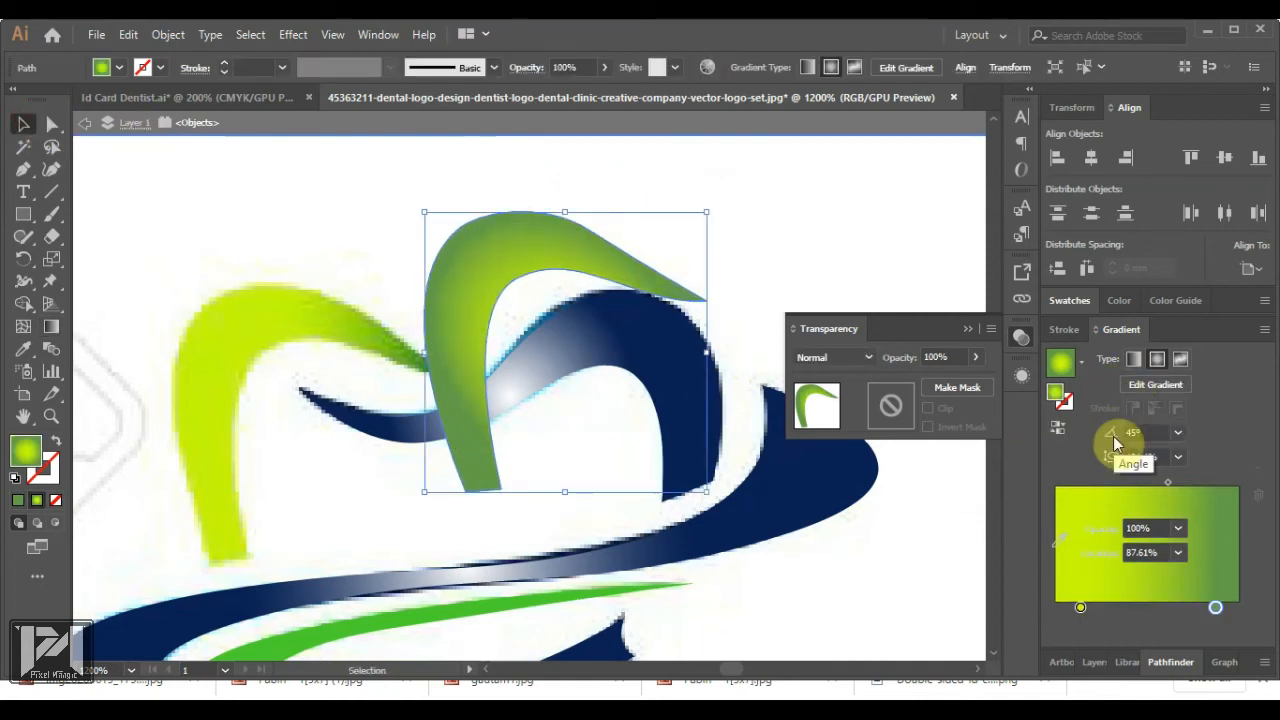
{"action": "left_click", "coordinate": [1178, 432]}
{"action": "left_click", "coordinate": [1187, 425]}
{"action": "left_click", "coordinate": [1179, 432]}
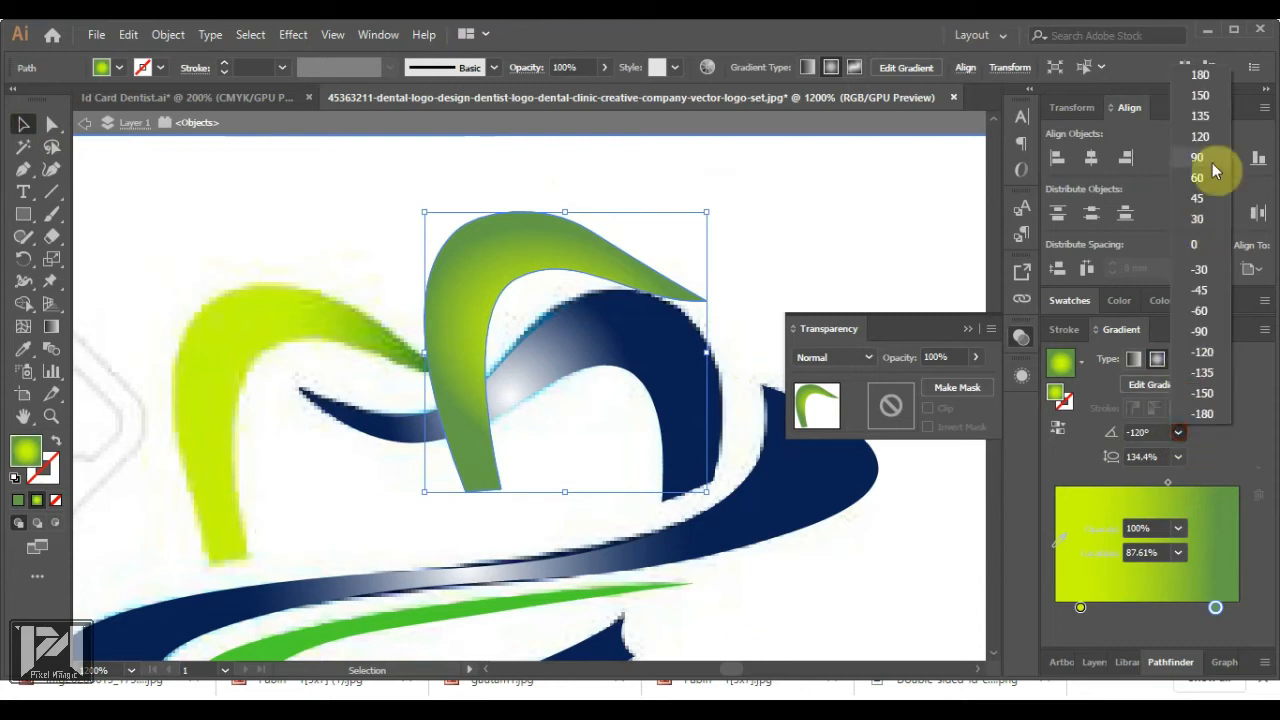
{"action": "left_click", "coordinate": [1212, 163]}
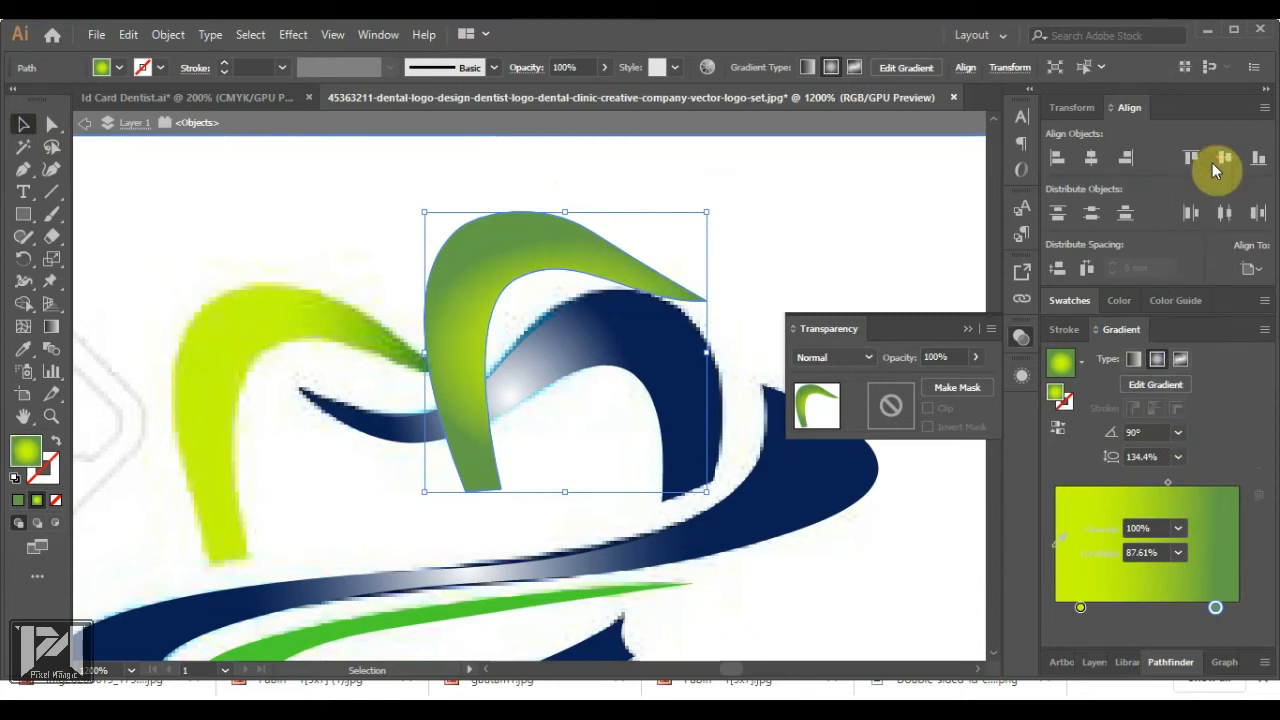
{"action": "left_click", "coordinate": [905, 357]}
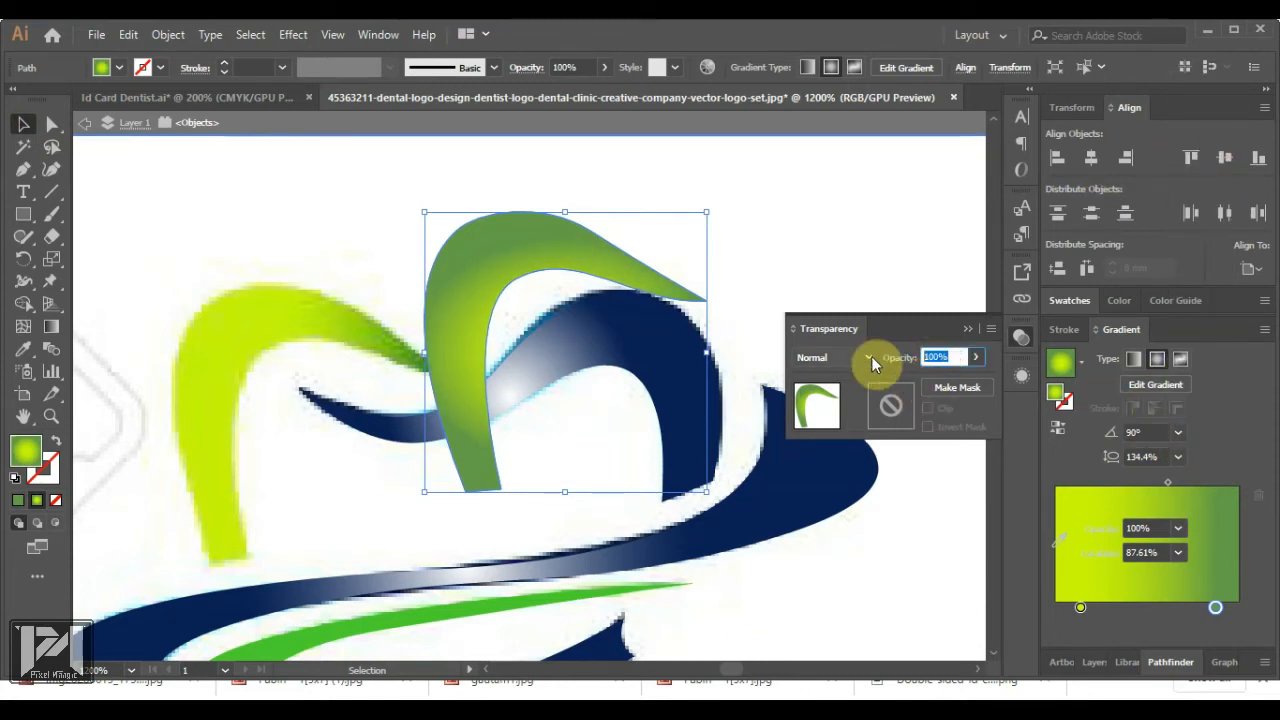
{"action": "left_click", "coordinate": [1110, 432]}
{"action": "left_click", "coordinate": [1179, 458]}
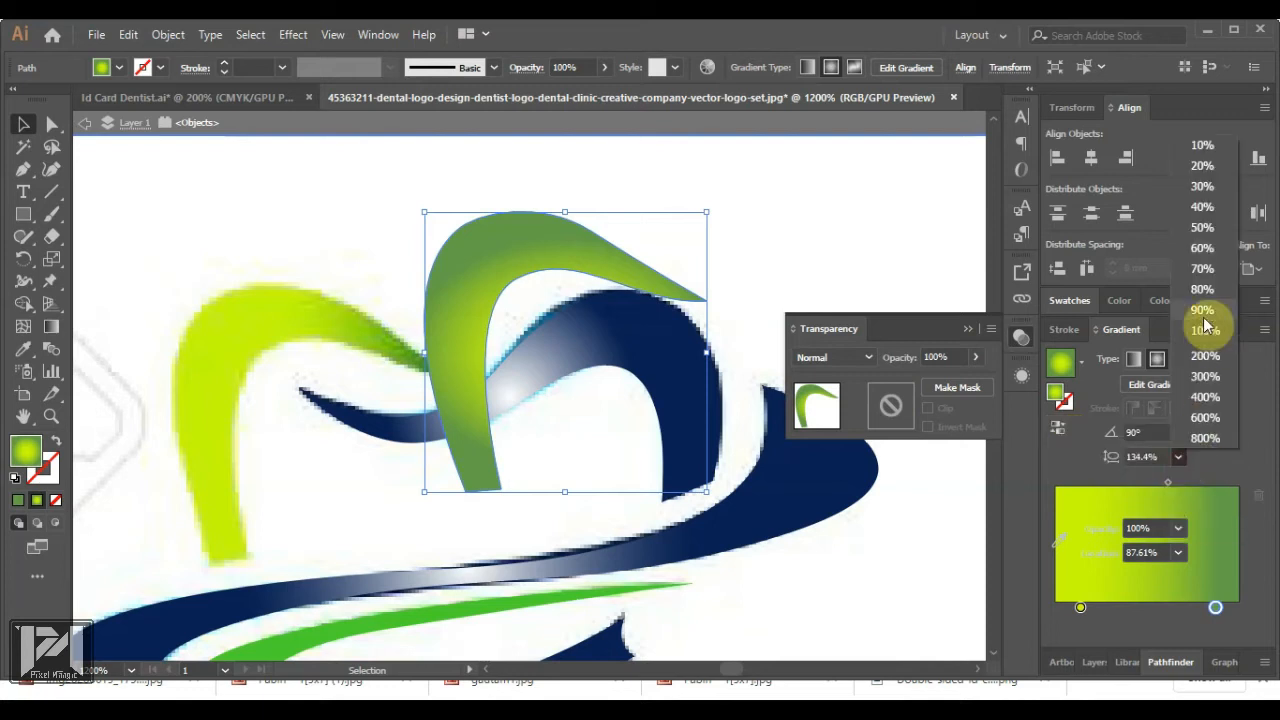
{"action": "left_click", "coordinate": [1204, 312]}
{"action": "key", "text": "ctrl+z"}
Run the gradient diagonally from the arch's bottom tip, enlarge it, and set the green stop to 88.41%
{"action": "left_click", "coordinate": [1152, 385]}
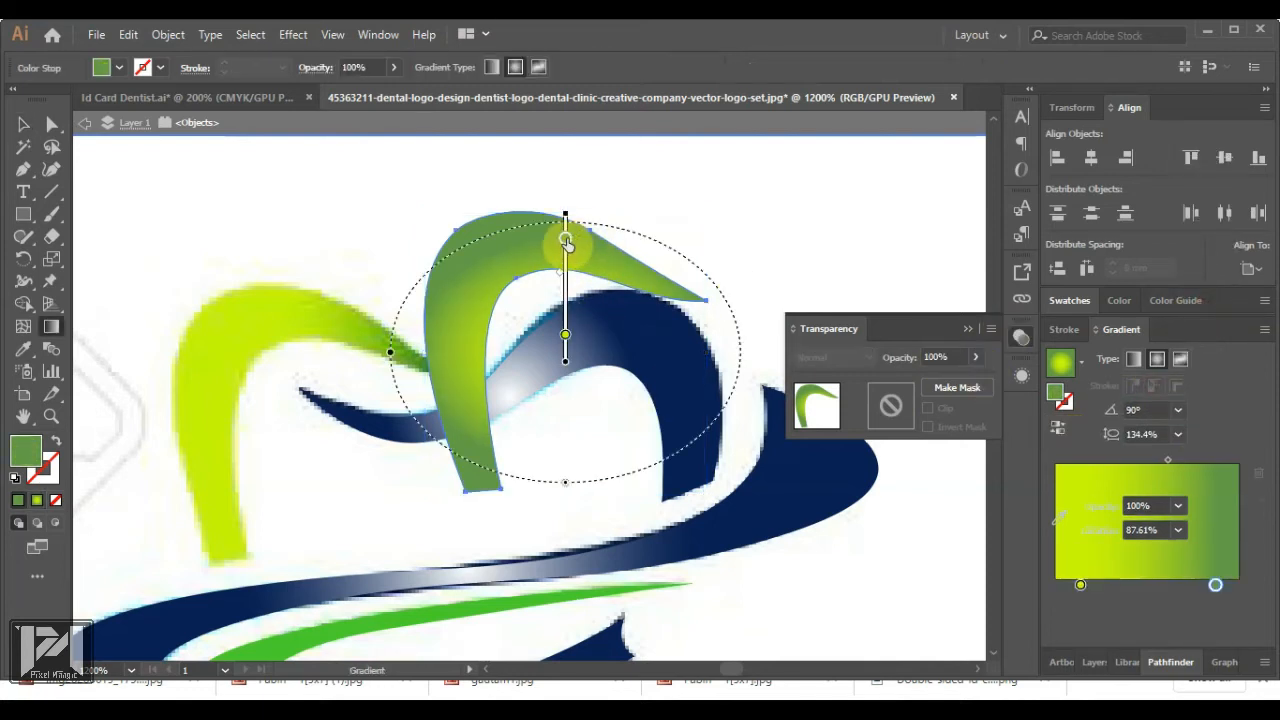
{"action": "left_click_drag", "start_coordinate": [565, 238], "coordinate": [564, 227]}
{"action": "mouse_move", "coordinate": [565, 352]}
{"action": "left_mouse_down"}
{"action": "mouse_move", "coordinate": [552, 363]}
{"action": "mouse_move", "coordinate": [643, 299]}
{"action": "mouse_move", "coordinate": [630, 302]}
{"action": "left_mouse_up"}
{"action": "mouse_move", "coordinate": [555, 364]}
{"action": "left_mouse_down"}
{"action": "mouse_move", "coordinate": [528, 380]}
{"action": "mouse_move", "coordinate": [470, 471]}
{"action": "left_mouse_up"}
{"action": "left_click_drag", "start_coordinate": [557, 483], "coordinate": [534, 506]}
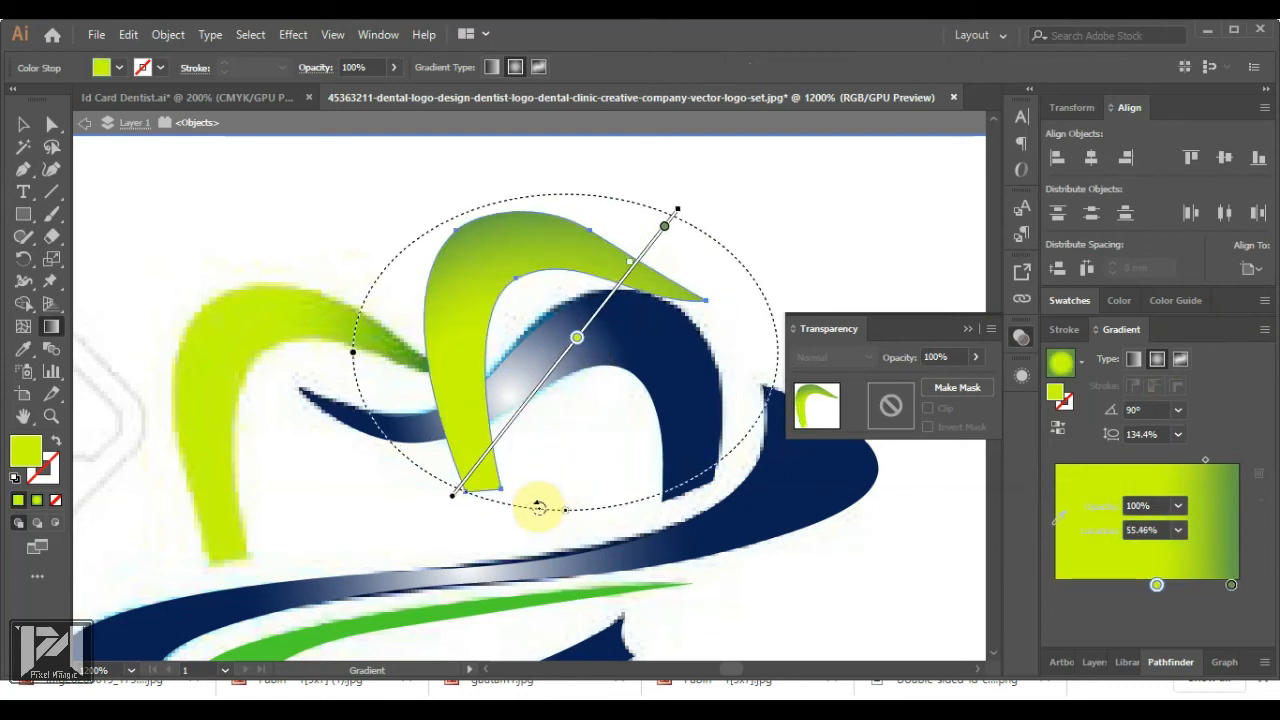
{"action": "left_click", "coordinate": [664, 230]}
{"action": "mouse_move", "coordinate": [675, 250]}
{"action": "left_mouse_down"}
{"action": "mouse_move", "coordinate": [662, 228]}
{"action": "mouse_move", "coordinate": [610, 283]}
{"action": "mouse_move", "coordinate": [690, 243]}
{"action": "left_mouse_up"}
Run the gradient nearly horizontally across the arch and slide the yellow and green stops to refine shading
{"action": "mouse_move", "coordinate": [449, 498]}
{"action": "left_mouse_down"}
{"action": "mouse_move", "coordinate": [400, 457]}
{"action": "mouse_move", "coordinate": [345, 366]}
{"action": "mouse_move", "coordinate": [353, 398]}
{"action": "left_mouse_up"}
{"action": "mouse_move", "coordinate": [595, 346]}
{"action": "left_mouse_down"}
{"action": "mouse_move", "coordinate": [543, 334]}
{"action": "mouse_move", "coordinate": [586, 336]}
{"action": "mouse_move", "coordinate": [466, 378]}
{"action": "left_mouse_up"}
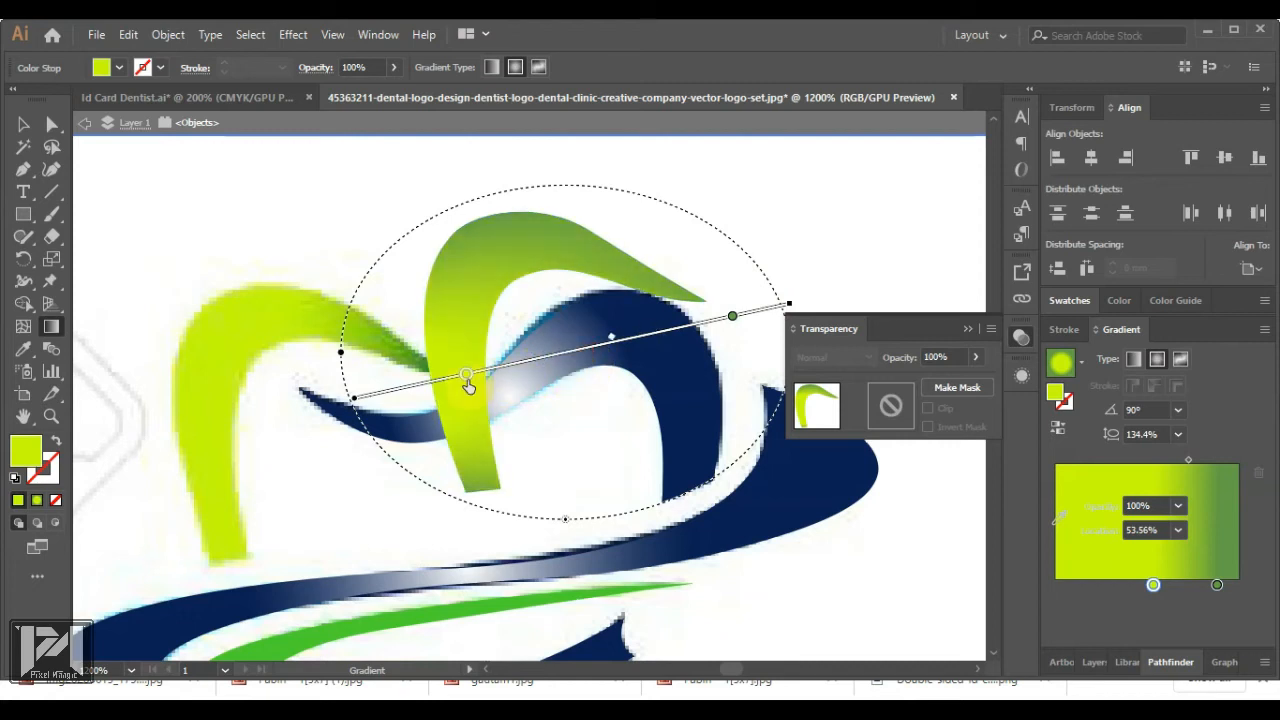
{"action": "left_click_drag", "start_coordinate": [732, 316], "coordinate": [677, 328]}
{"action": "left_click_drag", "start_coordinate": [469, 379], "coordinate": [534, 360]}
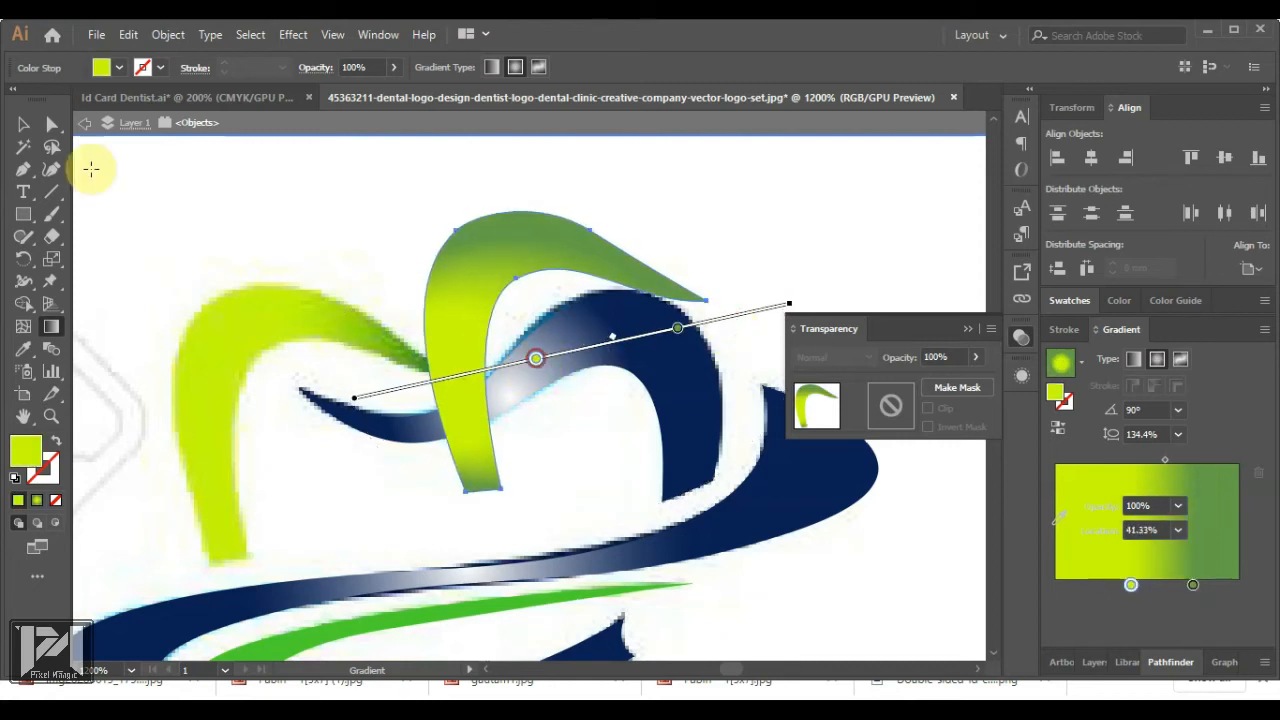
Move the gradient arch onto the tooth's left side
{"action": "left_click", "coordinate": [23, 124]}
{"action": "left_click_drag", "start_coordinate": [502, 263], "coordinate": [248, 334]}
{"action": "left_click", "coordinate": [580, 251]}
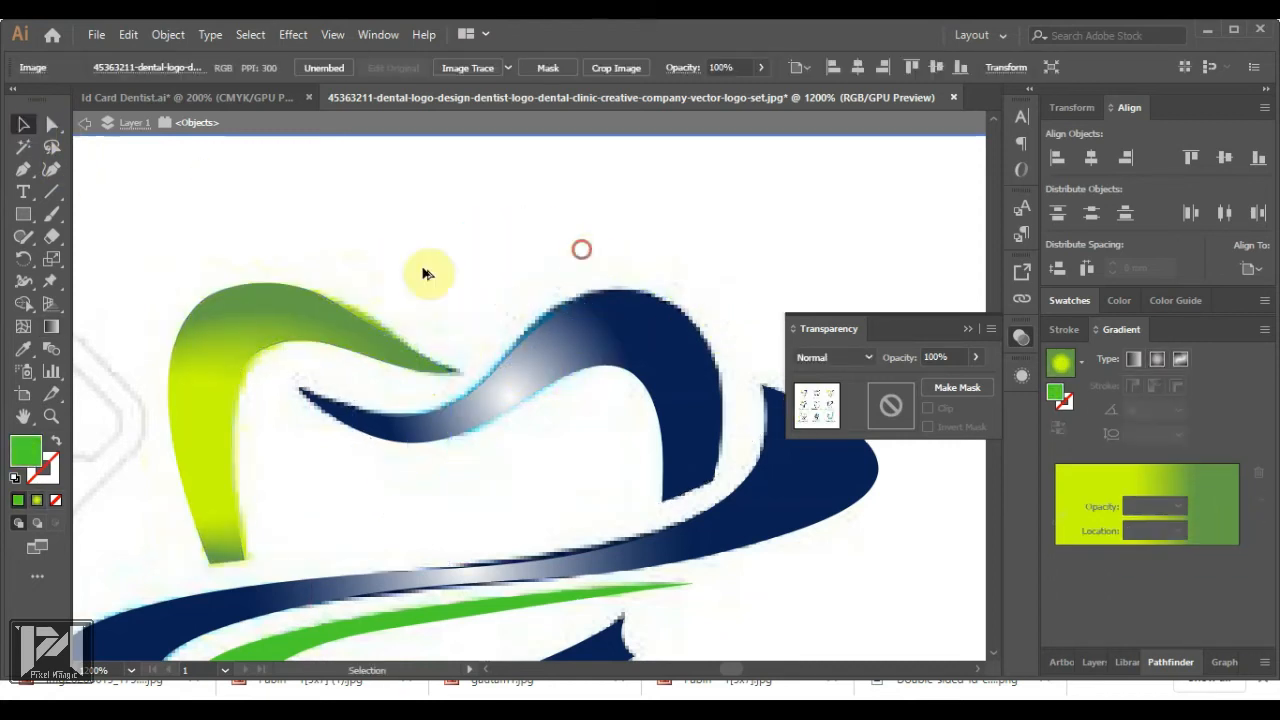
{"action": "scroll", "coordinate": [466, 405], "scroll_direction": "down", "scroll_amount": 5}
{"action": "scroll", "coordinate": [497, 482], "scroll_direction": "up", "scroll_amount": 2}
{"action": "scroll", "coordinate": [380, 355], "scroll_direction": "down", "scroll_amount": 3}
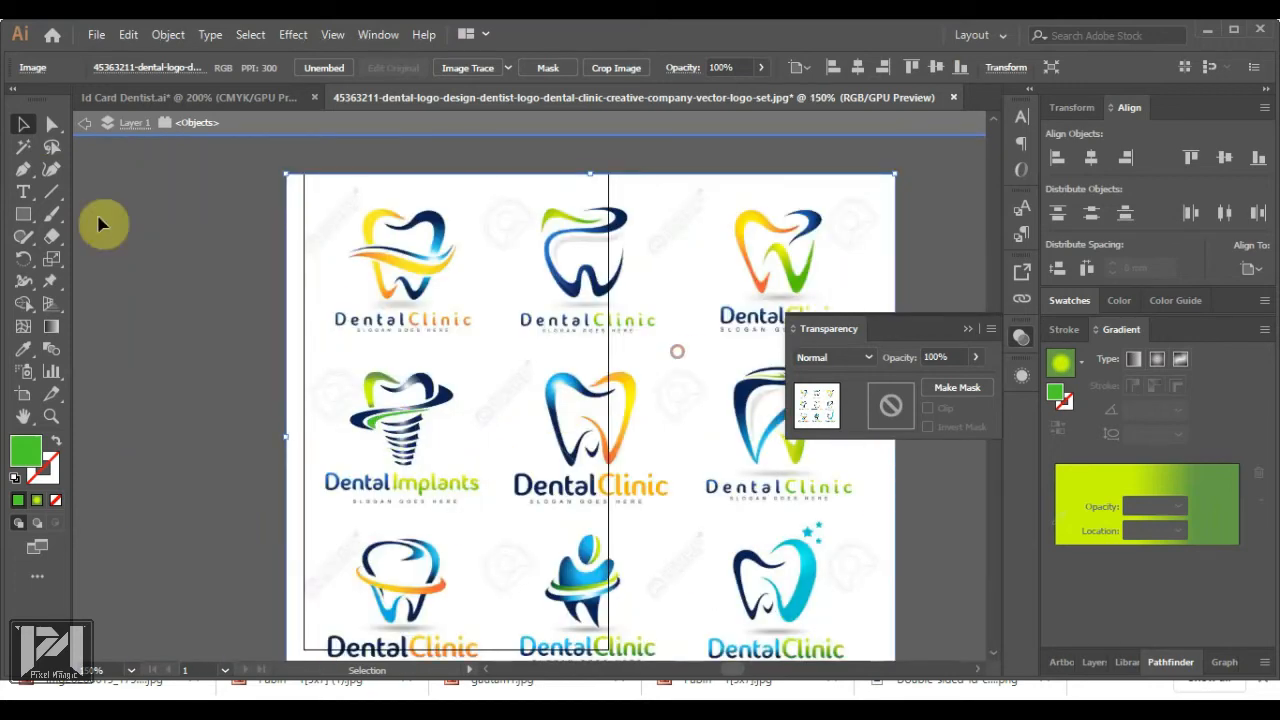
Delete the reference logo image, group the tooth logo pieces and carry them to the ID card
{"action": "double_click", "coordinate": [151, 214]}
{"action": "key", "text": "Delete"}
{"action": "left_click_drag", "start_coordinate": [337, 349], "coordinate": [461, 505]}
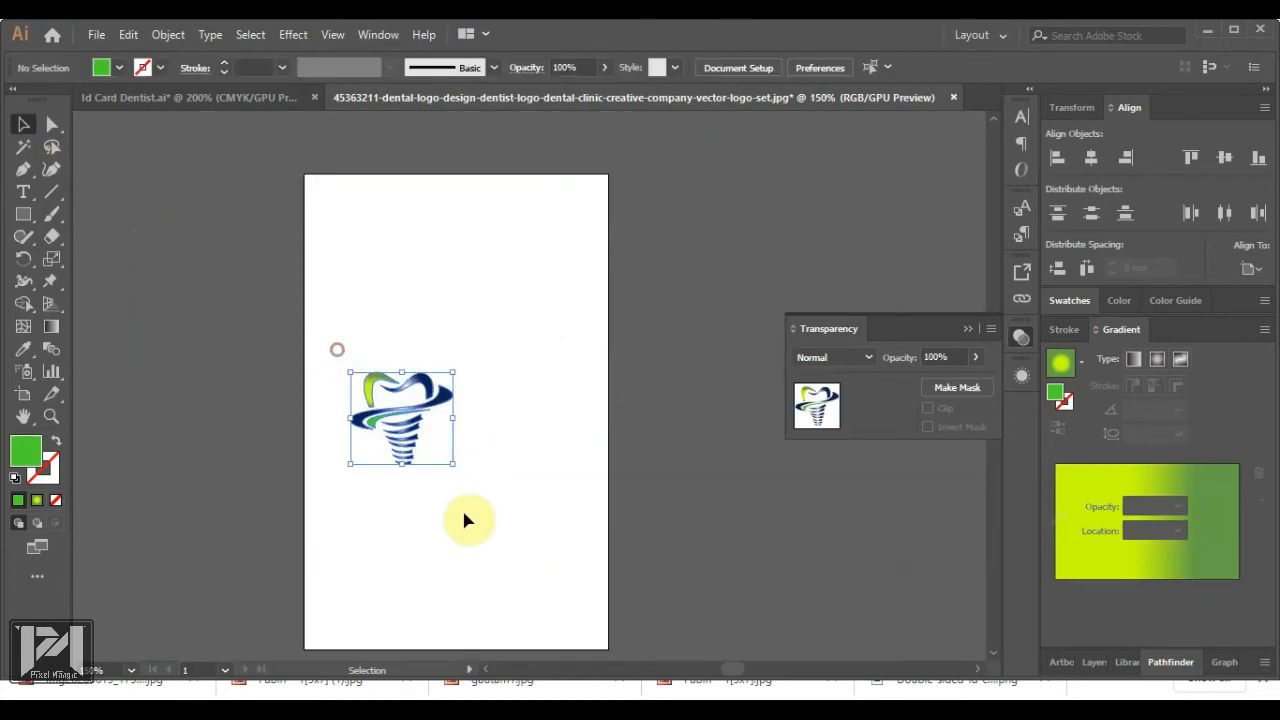
{"action": "key", "text": "ctrl+g"}
{"action": "left_click_drag", "start_coordinate": [402, 430], "coordinate": [242, 98]}
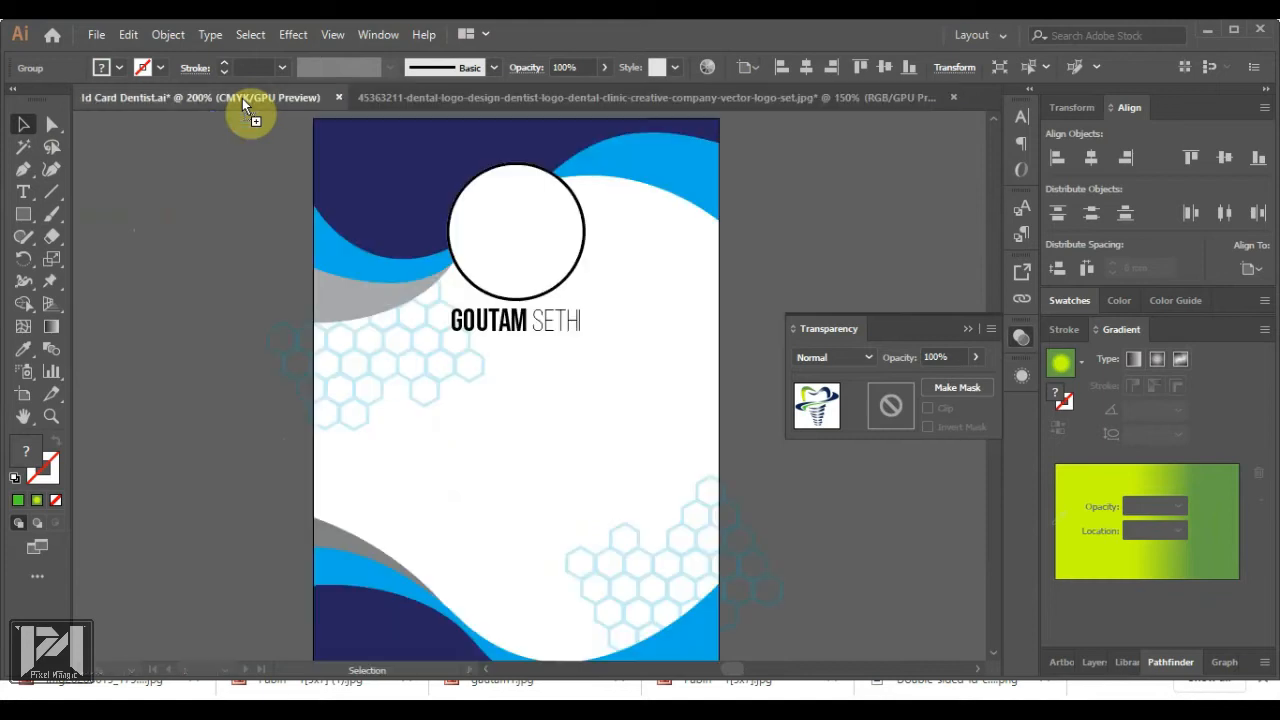
Place the tooth logo below the name on the card and shrink it
{"action": "left_click_drag", "start_coordinate": [507, 414], "coordinate": [507, 412]}
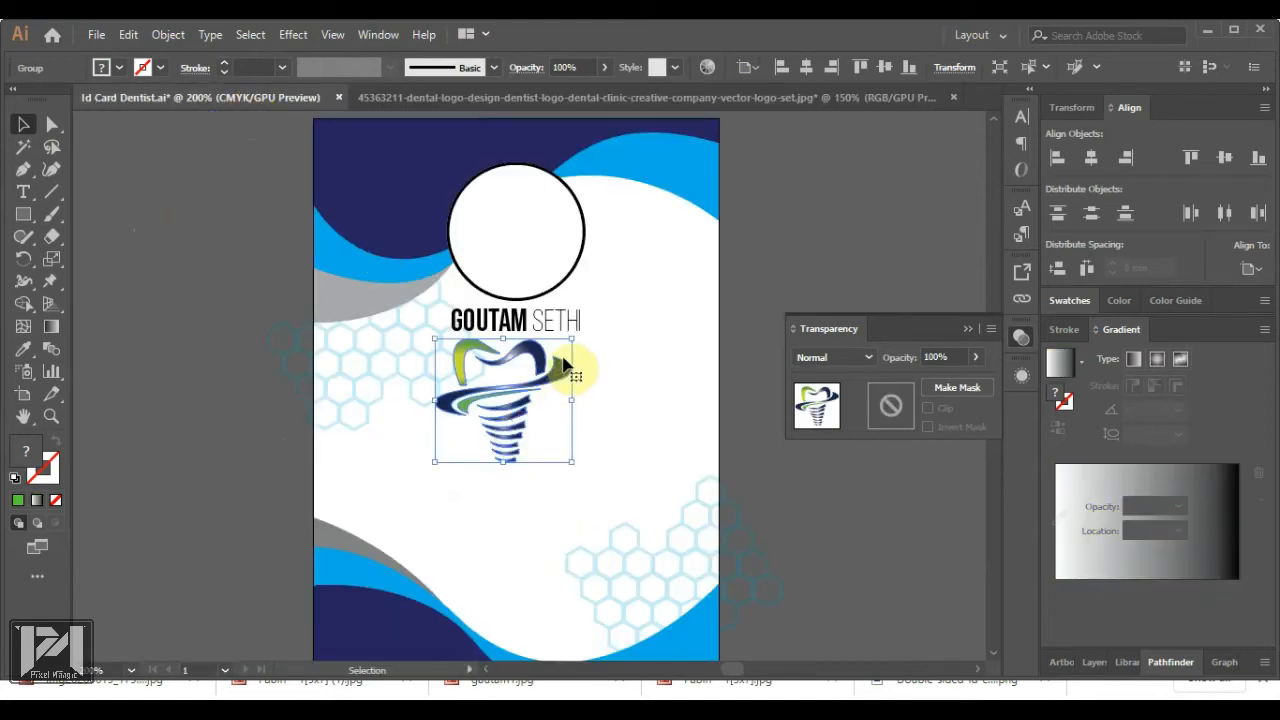
{"action": "left_click_drag", "start_coordinate": [573, 342], "coordinate": [548, 362]}
{"action": "left_click", "coordinate": [618, 410]}
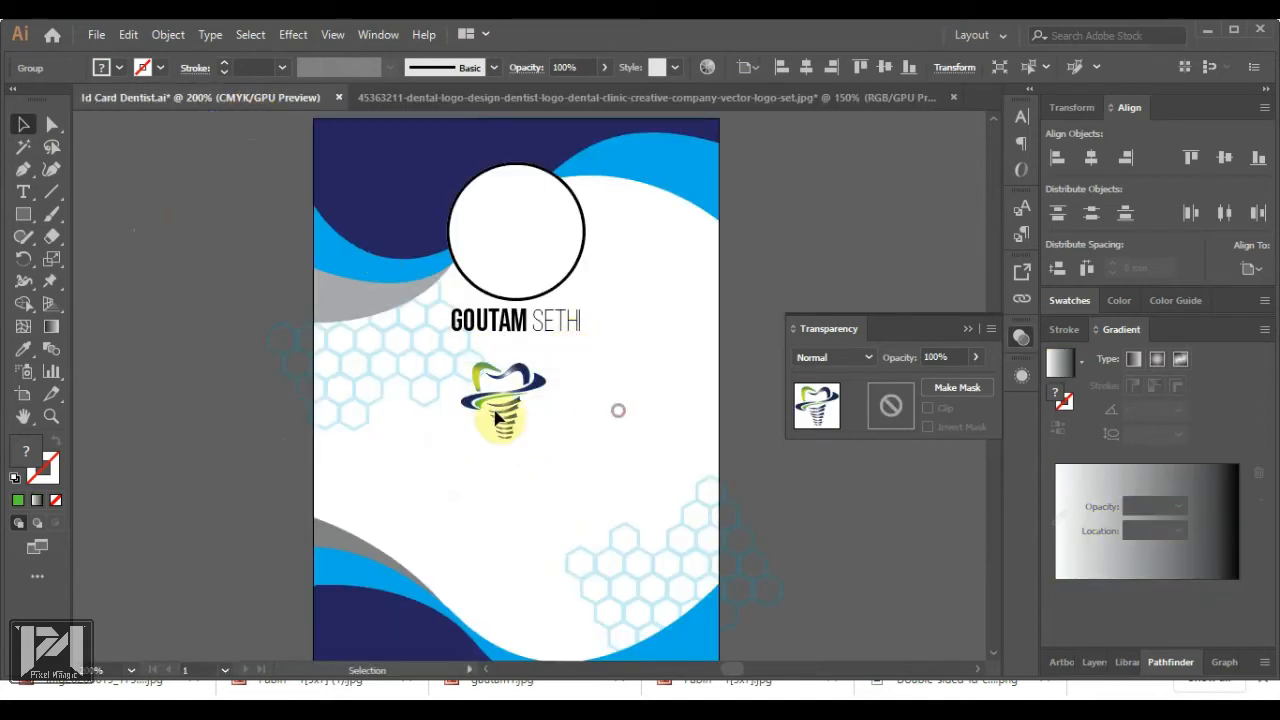
{"action": "scroll", "coordinate": [513, 379], "scroll_direction": "down", "scroll_amount": 3}
{"action": "scroll", "coordinate": [518, 420], "scroll_direction": "up", "scroll_amount": 1}
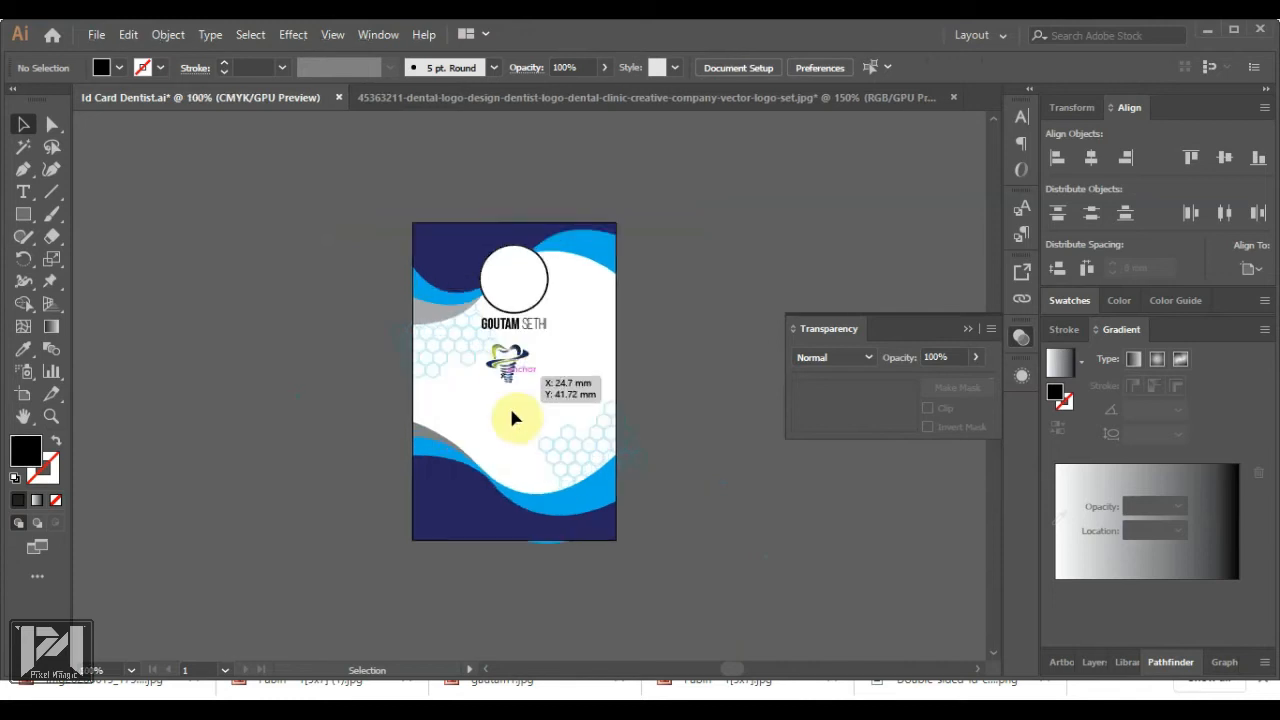
{"action": "scroll", "coordinate": [522, 468], "scroll_direction": "up", "scroll_amount": 2}
Try the logo at the bottom-left of the navy wave, then drag it onto the left pasteboard
{"action": "left_click", "coordinate": [466, 240]}
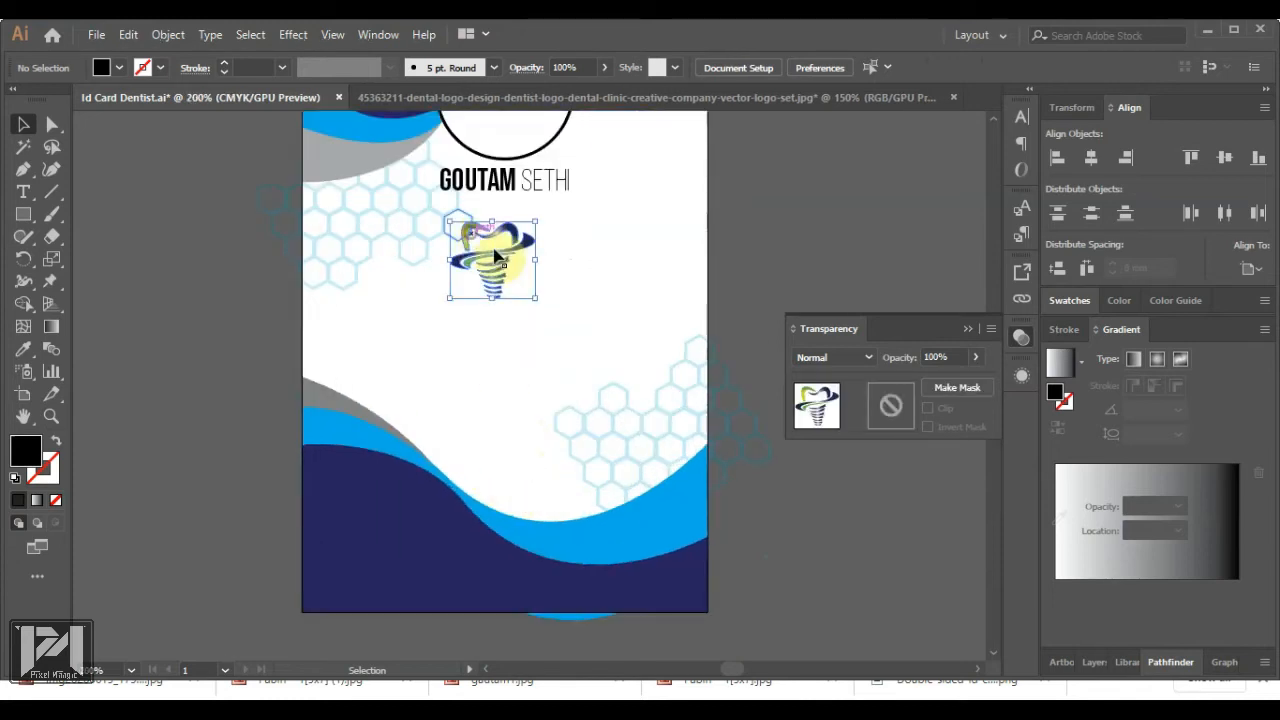
{"action": "left_click_drag", "start_coordinate": [497, 265], "coordinate": [362, 553]}
{"action": "left_click", "coordinate": [351, 563]}
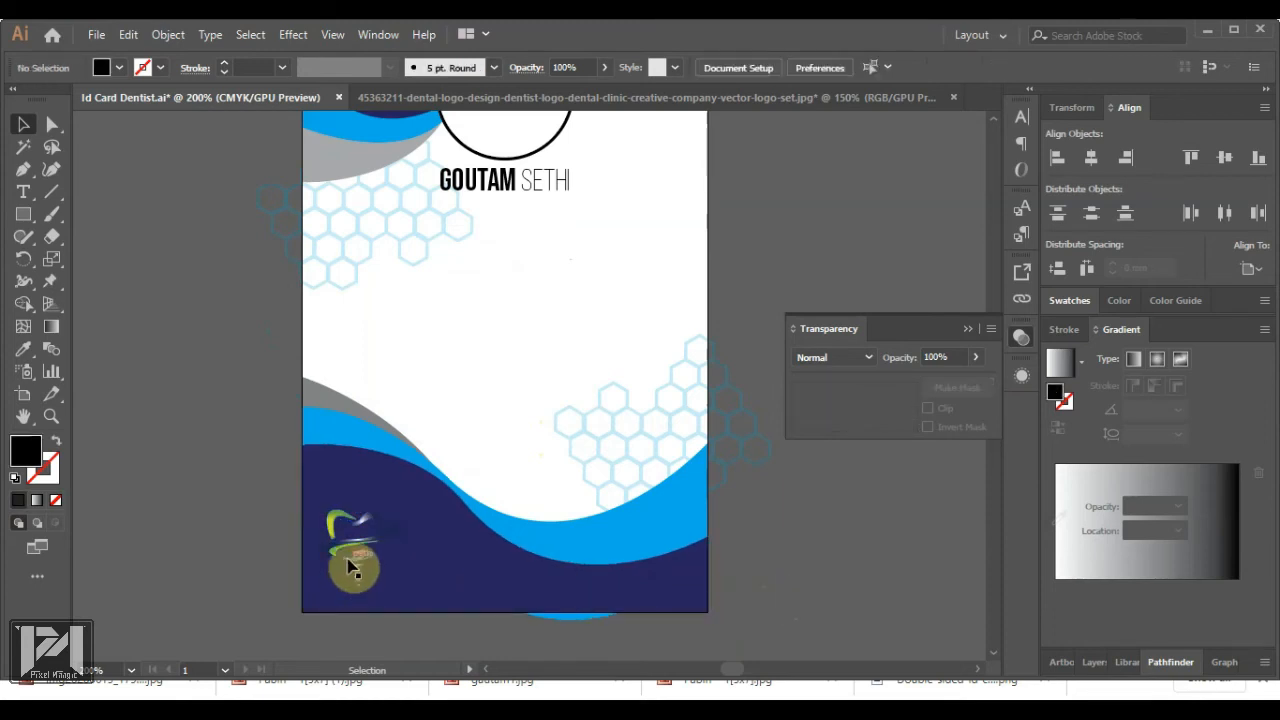
{"action": "scroll", "coordinate": [350, 563], "scroll_direction": "up", "scroll_amount": 2}
{"action": "scroll", "coordinate": [385, 512], "scroll_direction": "down", "scroll_amount": 3}
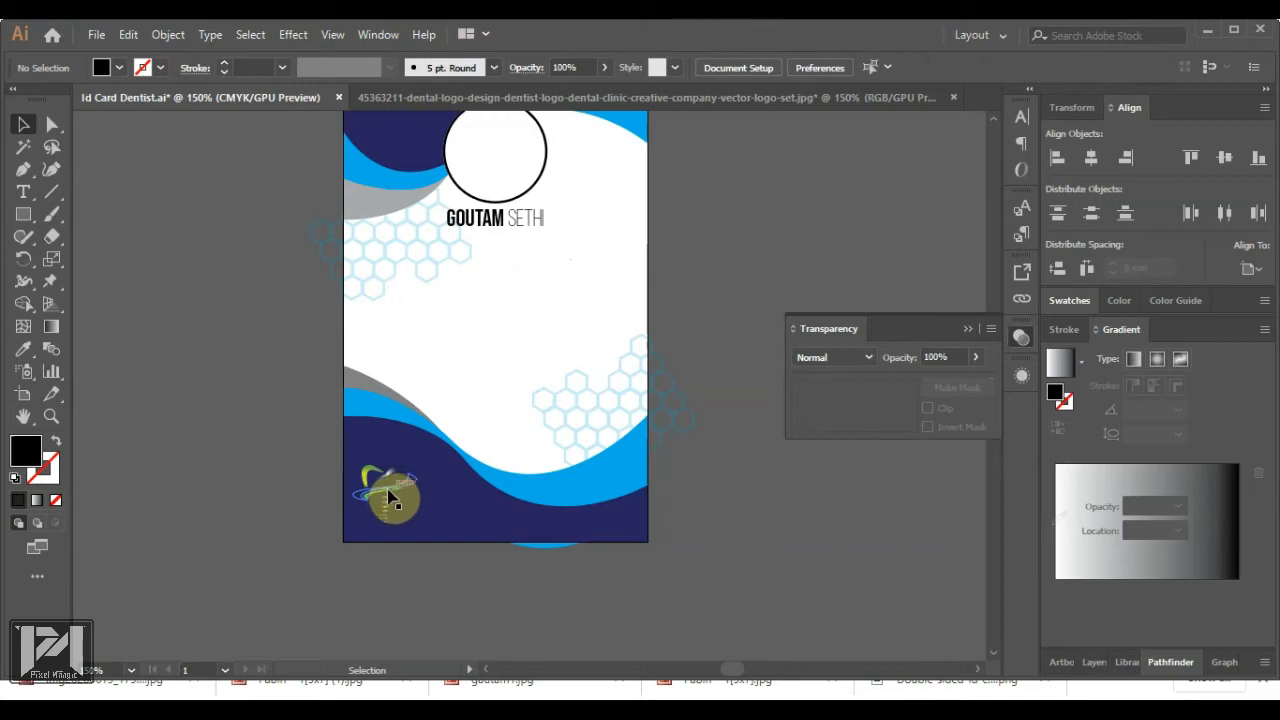
{"action": "left_click", "coordinate": [388, 501]}
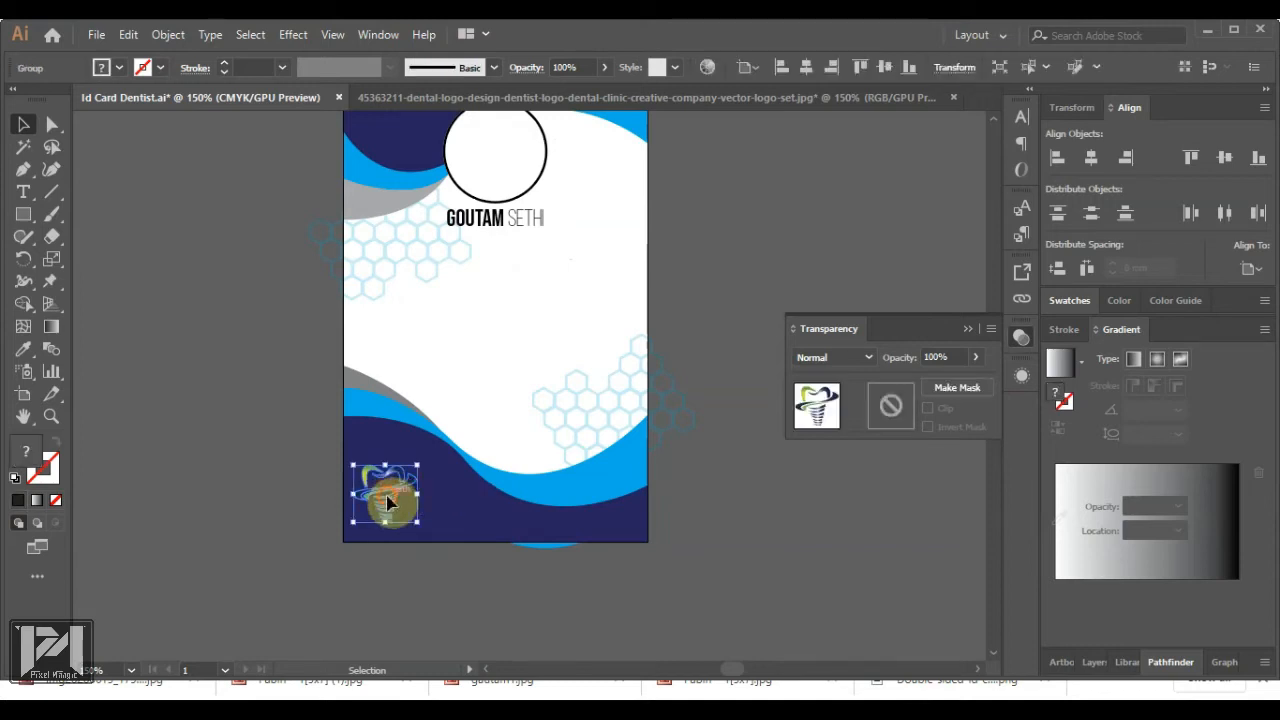
{"action": "left_click_drag", "start_coordinate": [388, 501], "coordinate": [258, 385]}
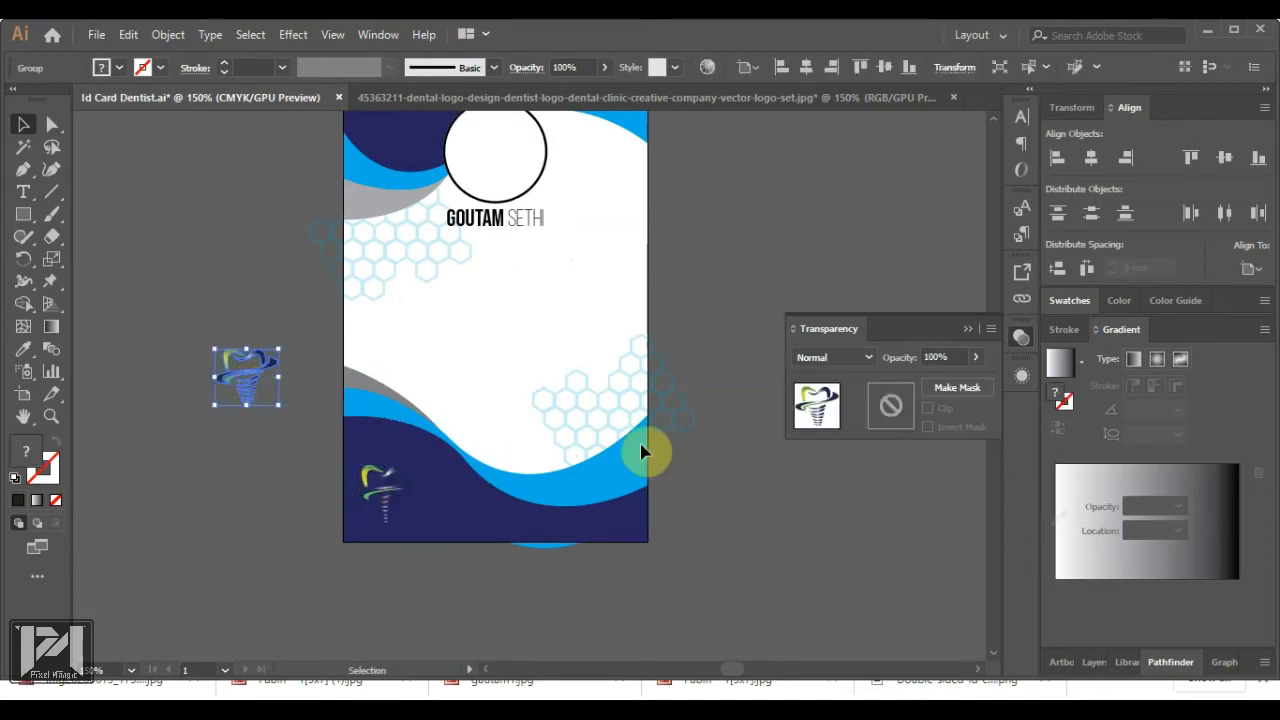
Give the tooth logo a white outline with 0.15 pt stroke weight
{"action": "left_click", "coordinate": [1067, 329]}
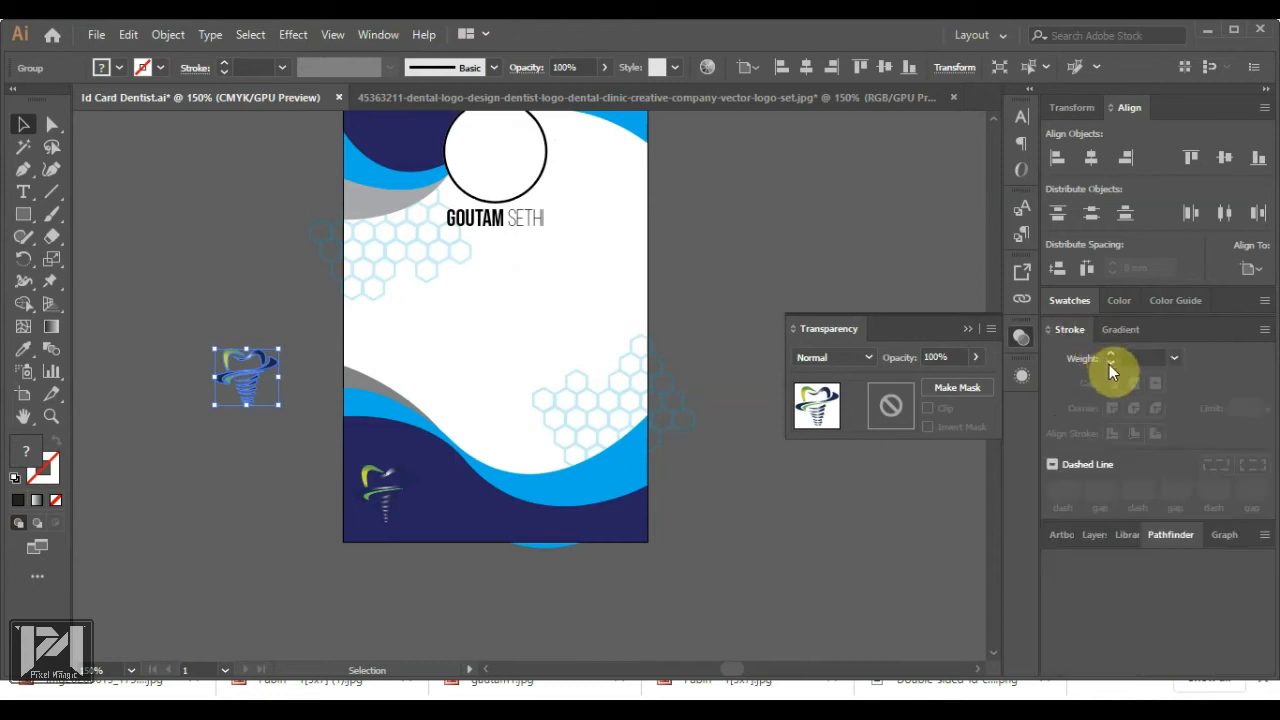
{"action": "left_click", "coordinate": [58, 476]}
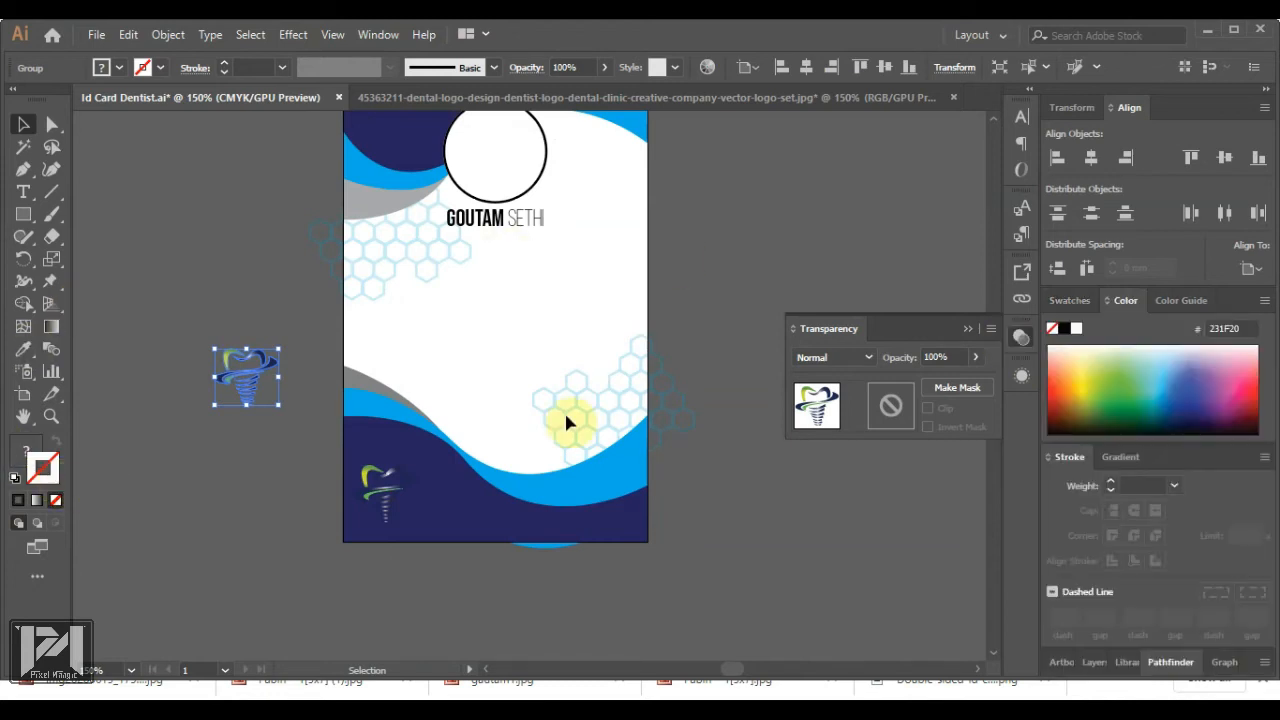
{"action": "left_click", "coordinate": [1076, 330]}
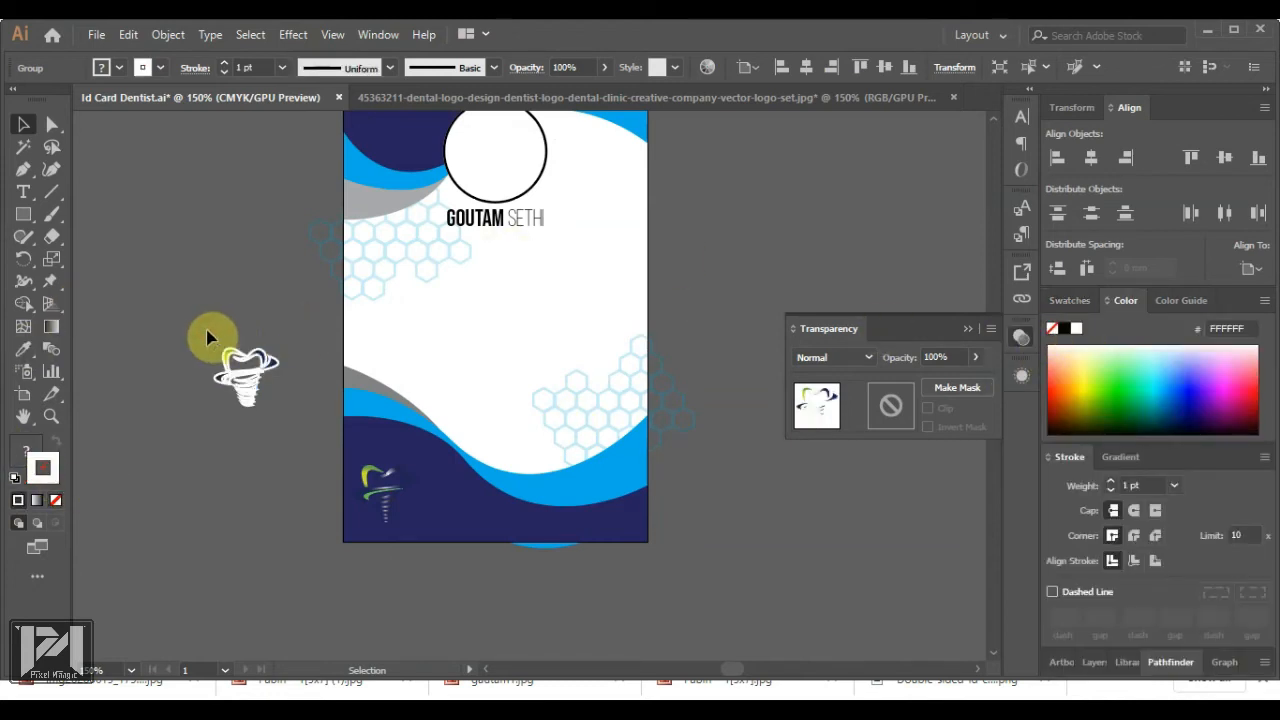
{"action": "left_click", "coordinate": [275, 430]}
{"action": "left_click", "coordinate": [251, 402]}
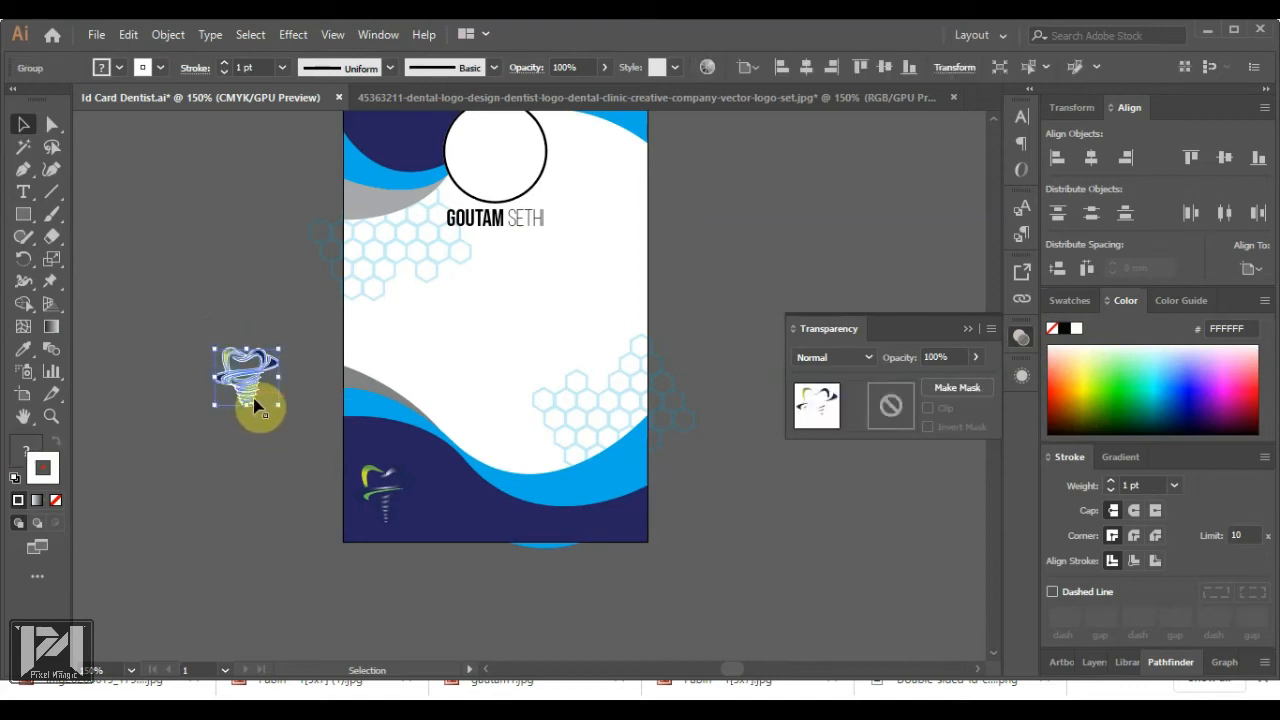
{"action": "left_click", "coordinate": [255, 67]}
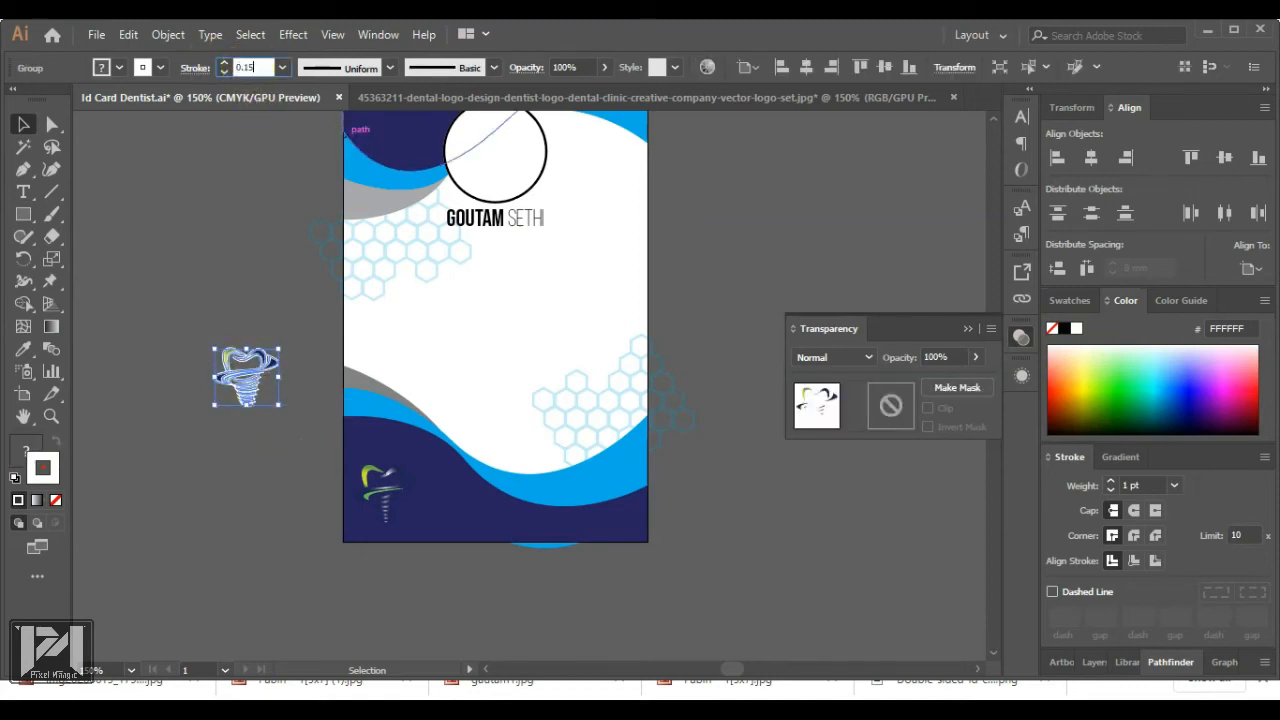
Alt-drag a copy of the logo onto the card's navy area, reposition the copies and save
{"action": "left_click_drag", "start_coordinate": [255, 395], "coordinate": [431, 523]}
{"action": "left_click", "coordinate": [766, 557]}
{"action": "scroll", "coordinate": [450, 522], "scroll_direction": "up", "scroll_amount": 3, "text": "alt"}
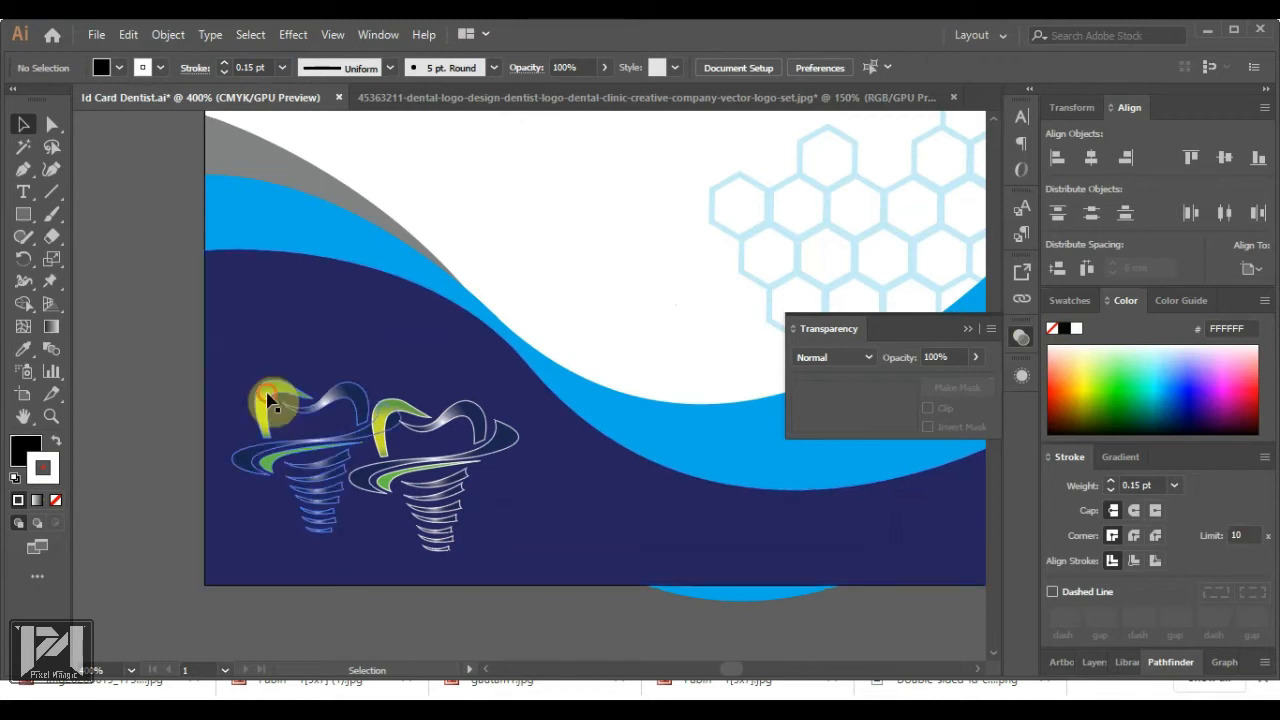
{"action": "left_click_drag", "start_coordinate": [266, 402], "coordinate": [560, 188]}
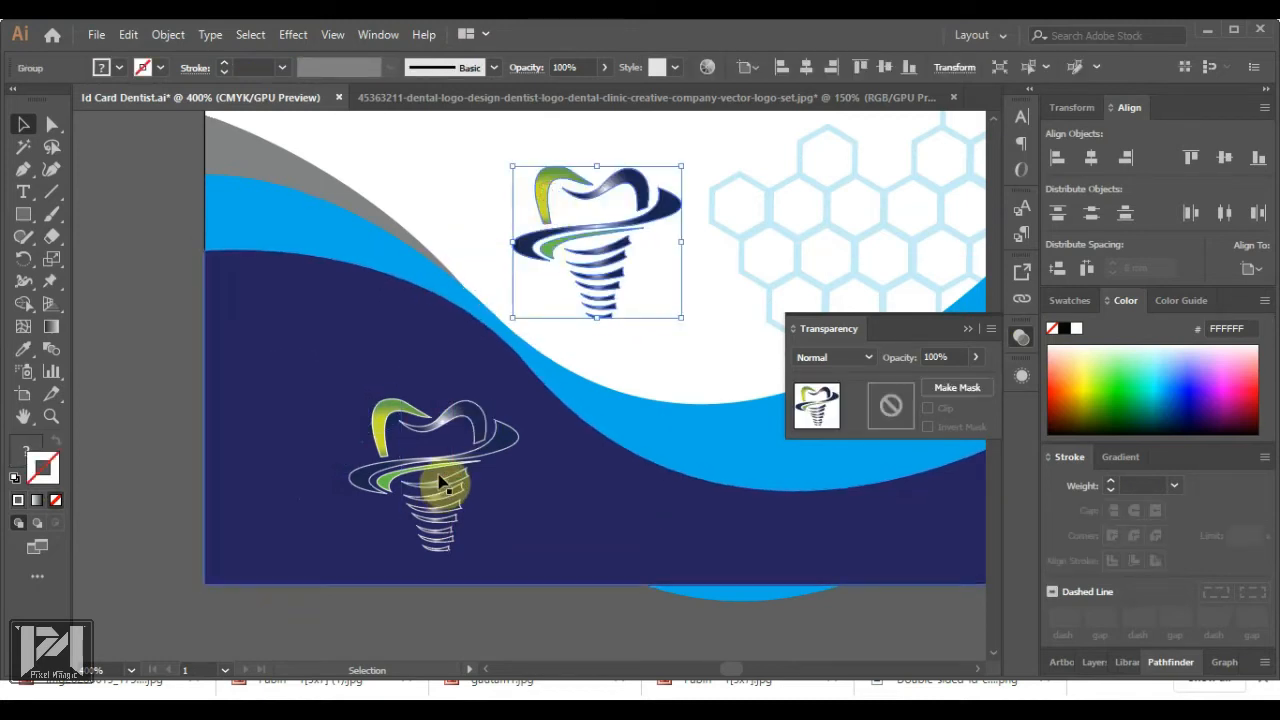
{"action": "left_click_drag", "start_coordinate": [441, 487], "coordinate": [322, 472]}
{"action": "left_click", "coordinate": [126, 446]}
{"action": "key", "text": "ctrl+s"}
Move the extra logo copy off the card, leaving one in the navy wave's bottom-left
{"action": "scroll", "coordinate": [388, 416], "scroll_direction": "down", "scroll_amount": 6}
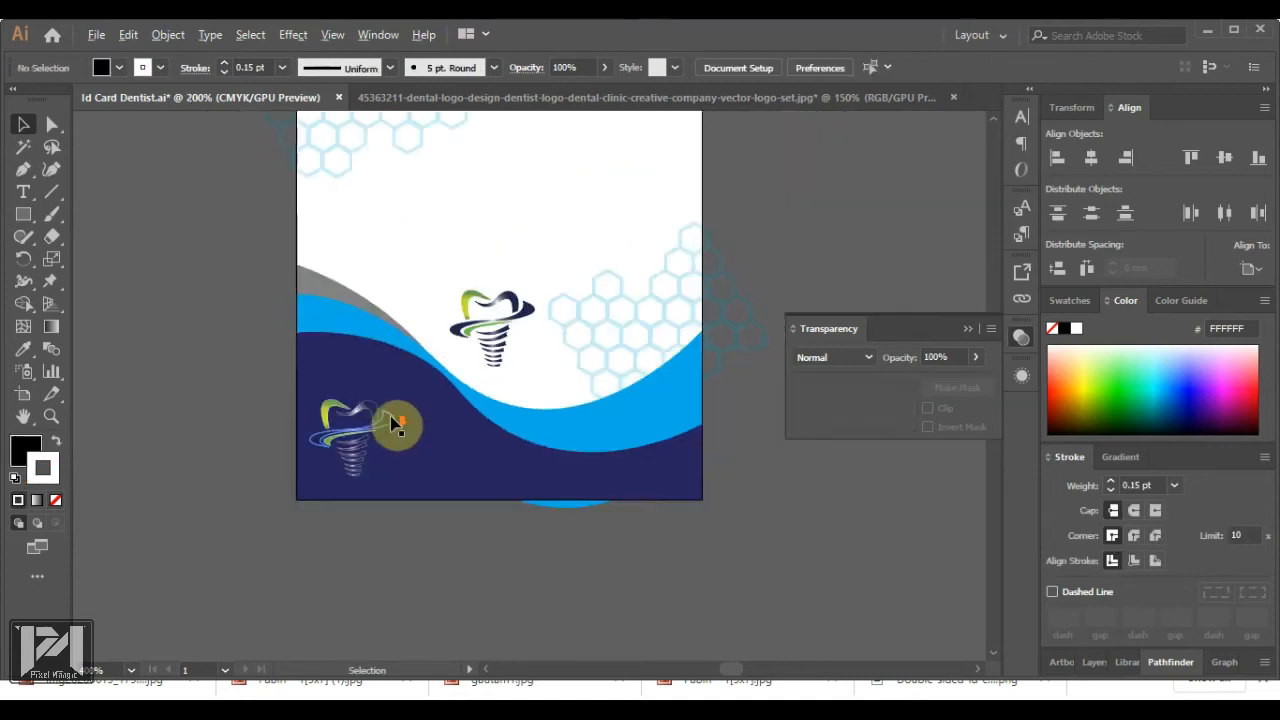
{"action": "scroll", "coordinate": [396, 396], "scroll_direction": "up", "scroll_amount": 3}
{"action": "left_click_drag", "start_coordinate": [447, 424], "coordinate": [706, 283]}
{"action": "scroll", "coordinate": [372, 530], "scroll_direction": "up", "scroll_amount": 1}
{"action": "scroll", "coordinate": [388, 540], "scroll_direction": "up", "scroll_amount": 1}
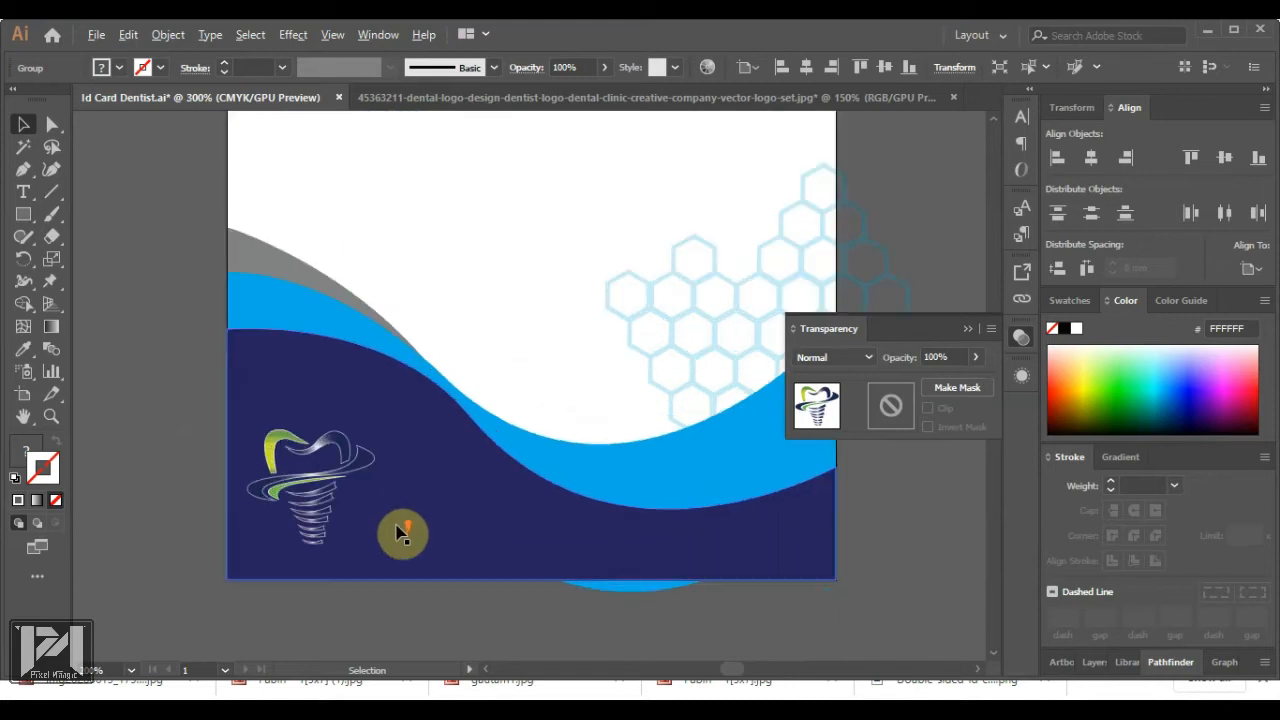
Create a text object beside the logo set in Nexa Light
{"action": "left_click", "coordinate": [22, 192]}
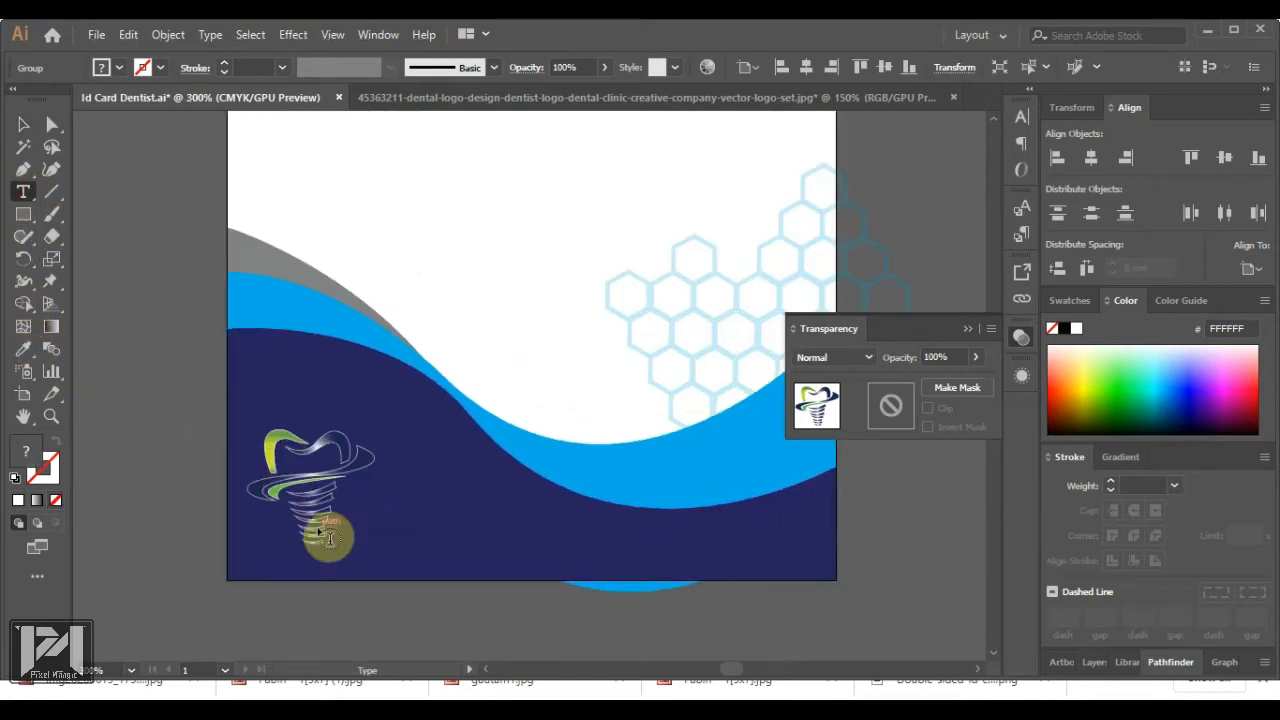
{"action": "left_click", "coordinate": [382, 499]}
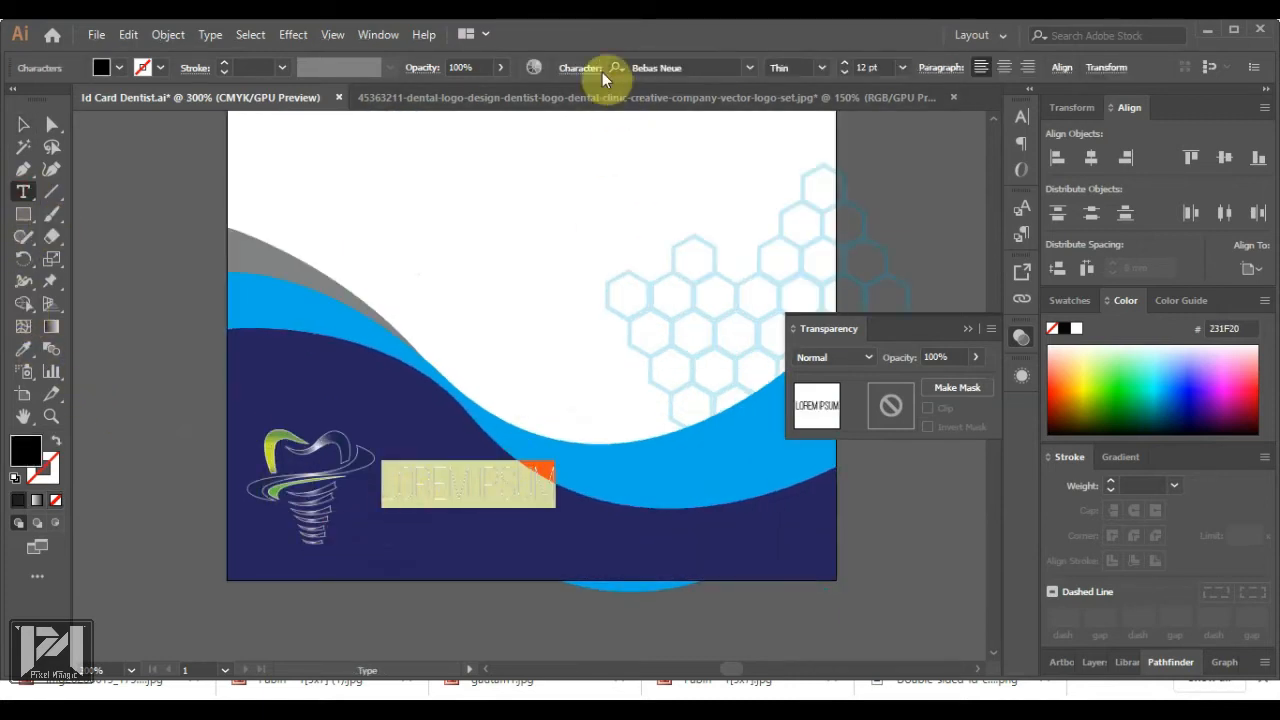
{"action": "type", "text": "nexa"}
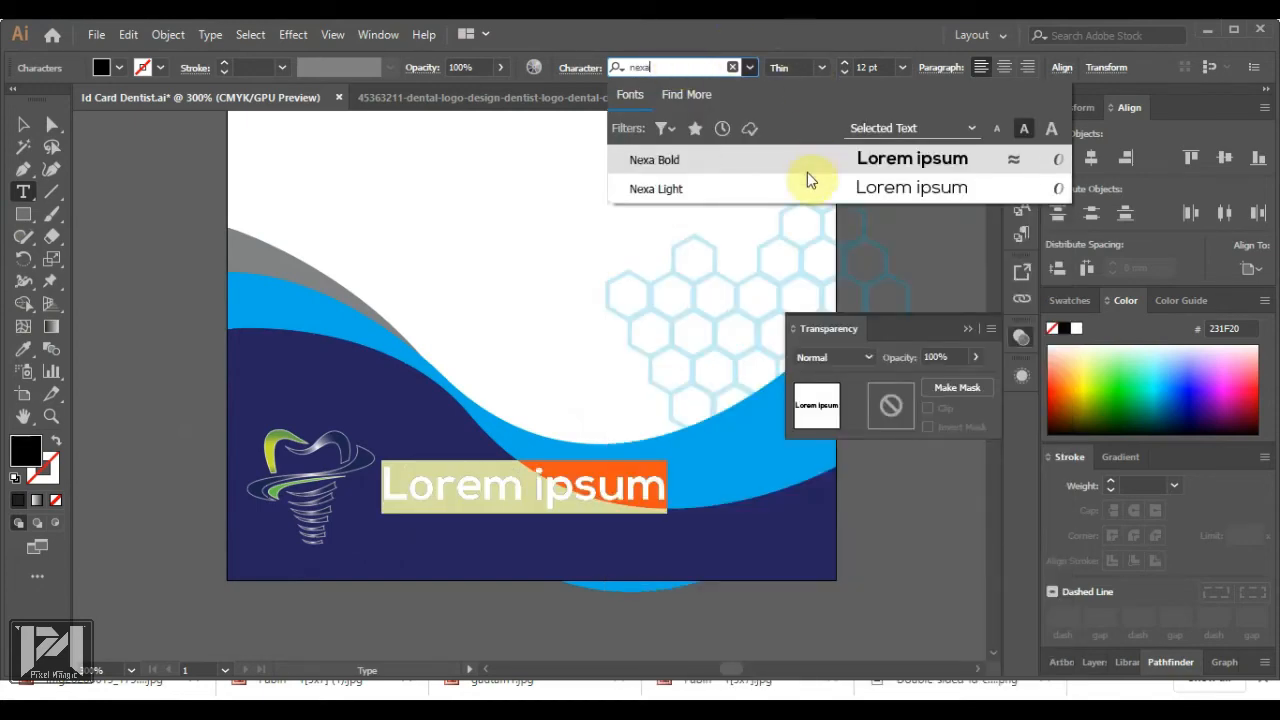
{"action": "left_click", "coordinate": [806, 188]}
Type 'Smiline Dental Clinic' on two lines and set it to 10 pt
{"action": "type", "text": "Smilin"}
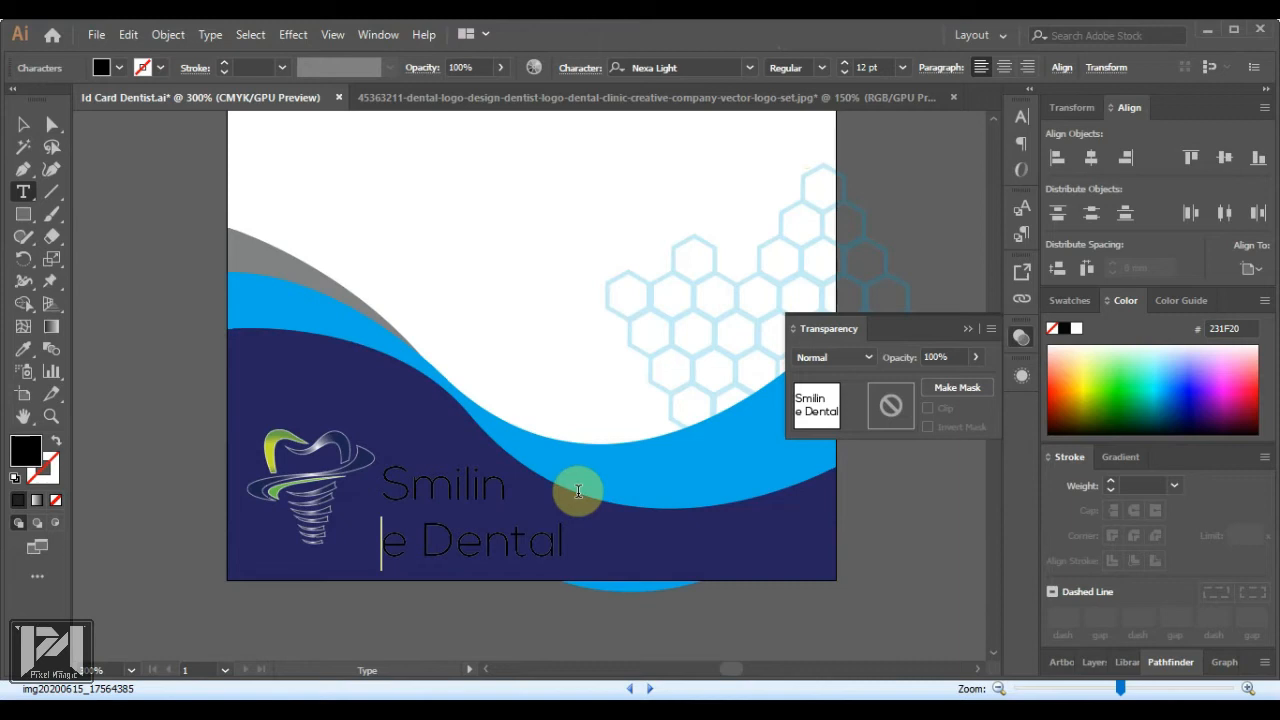
{"action": "key", "text": "BackSpace"}
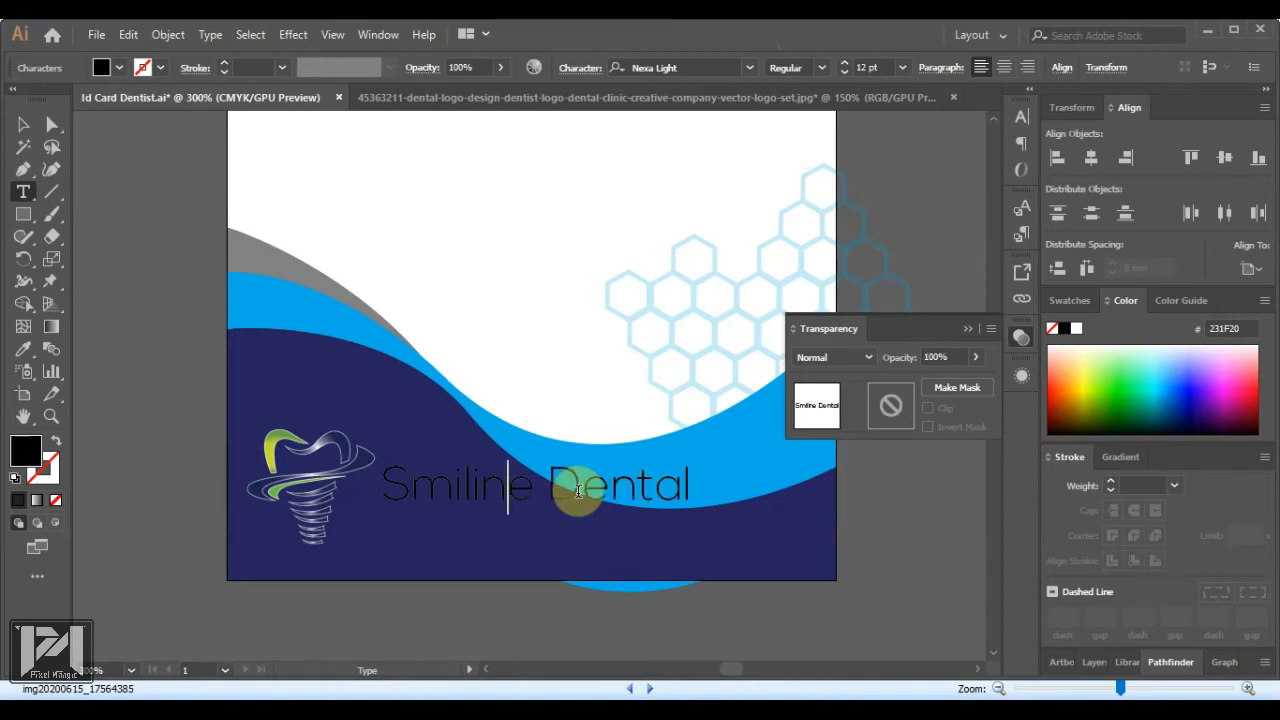
{"action": "key", "text": "Return"}
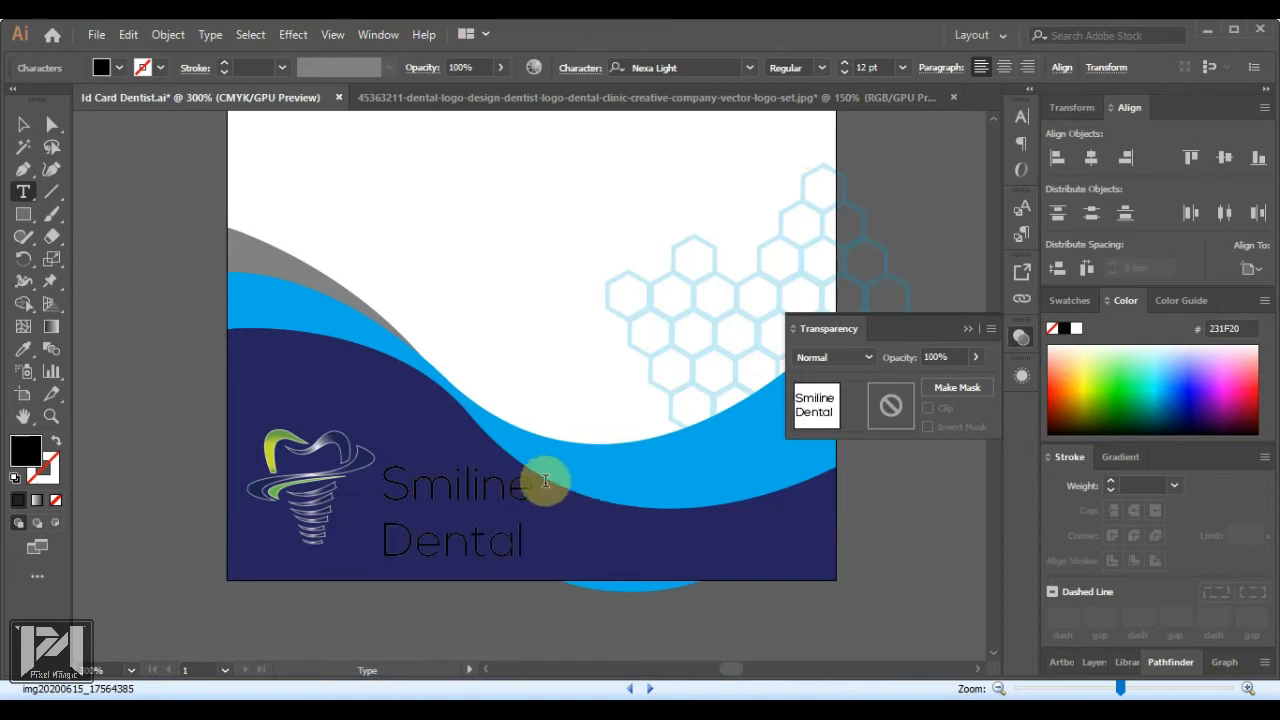
{"action": "left_click", "coordinate": [521, 545]}
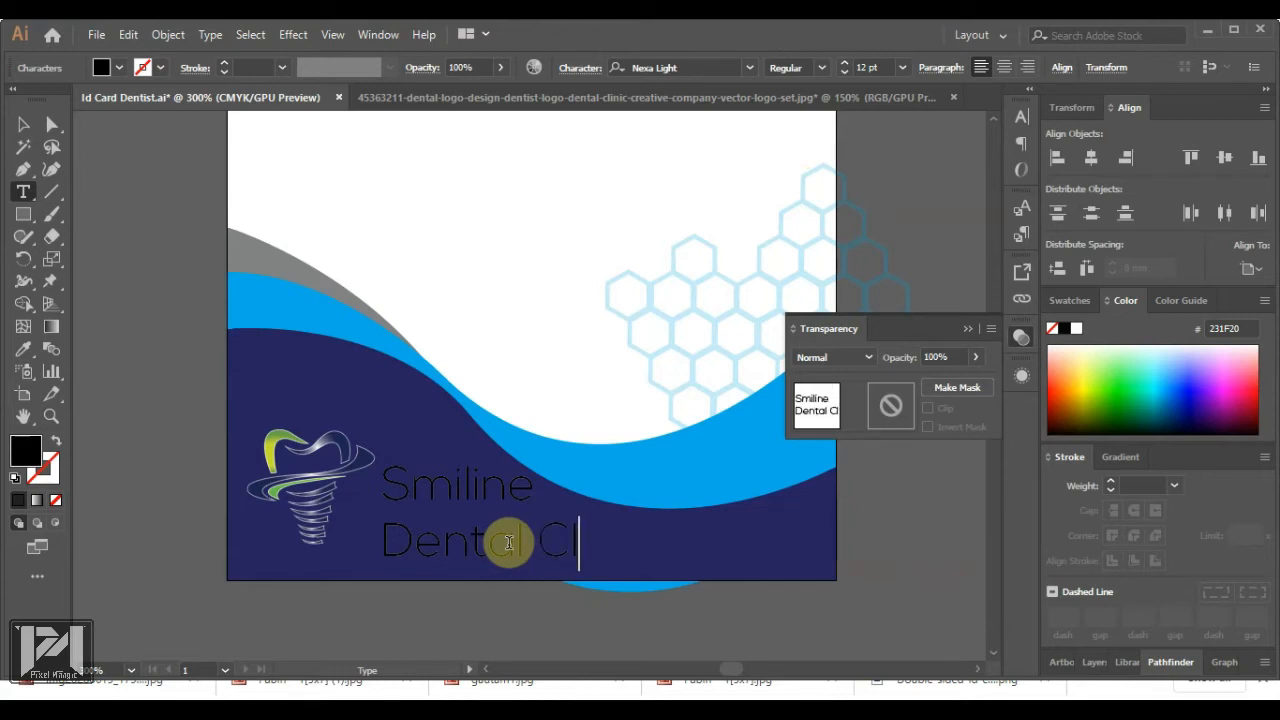
{"action": "key", "text": "ctrl+a"}
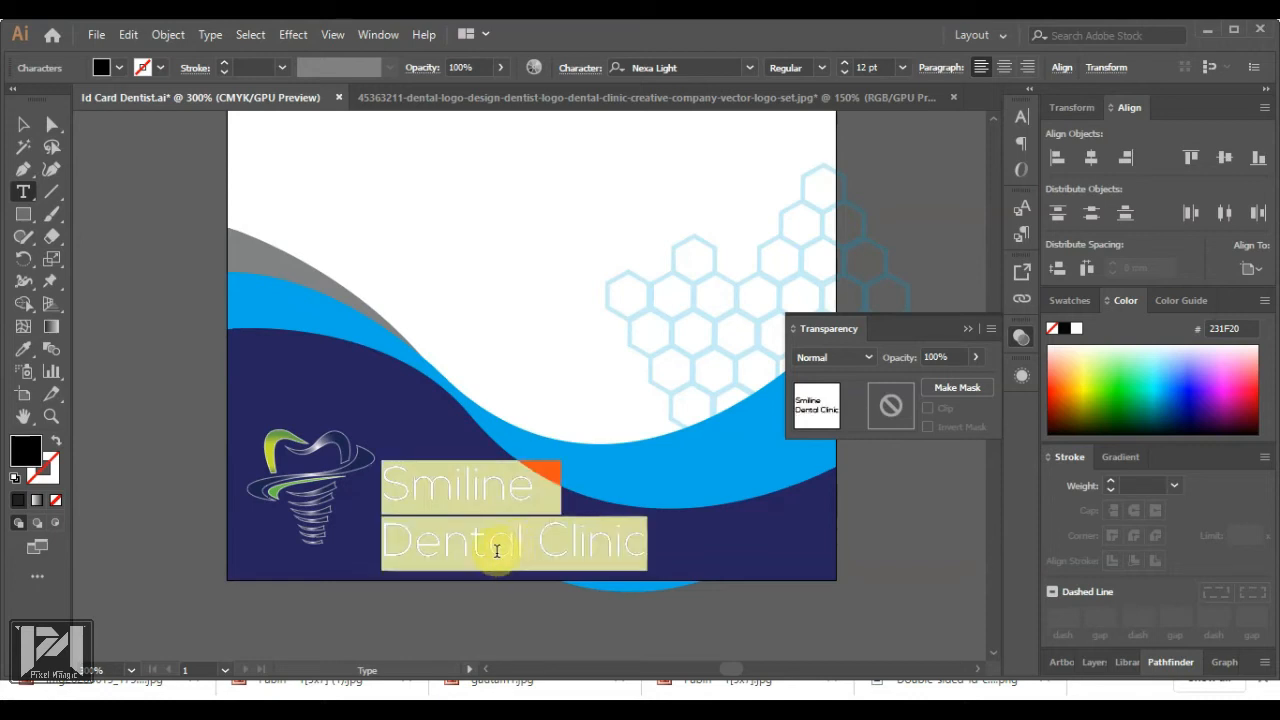
{"action": "left_click", "coordinate": [882, 67]}
{"action": "type", "text": "10"}
{"action": "key", "text": "Return"}
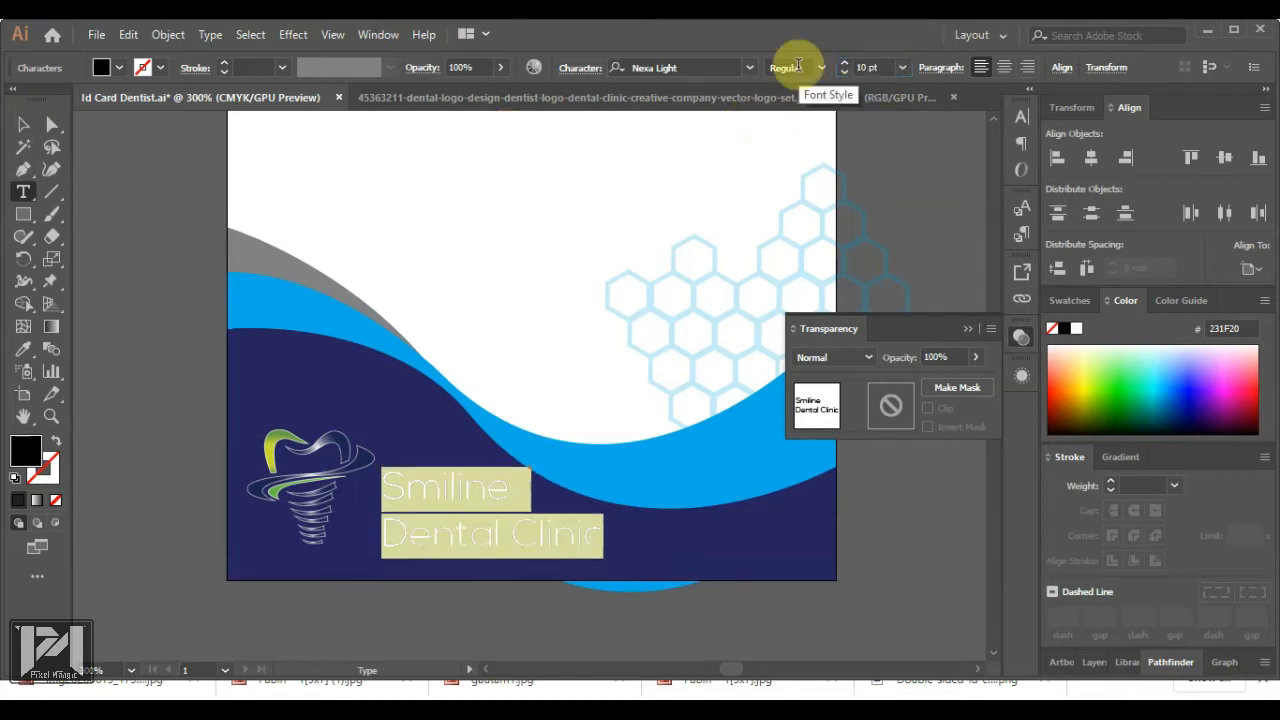
{"action": "left_click", "coordinate": [23, 123]}
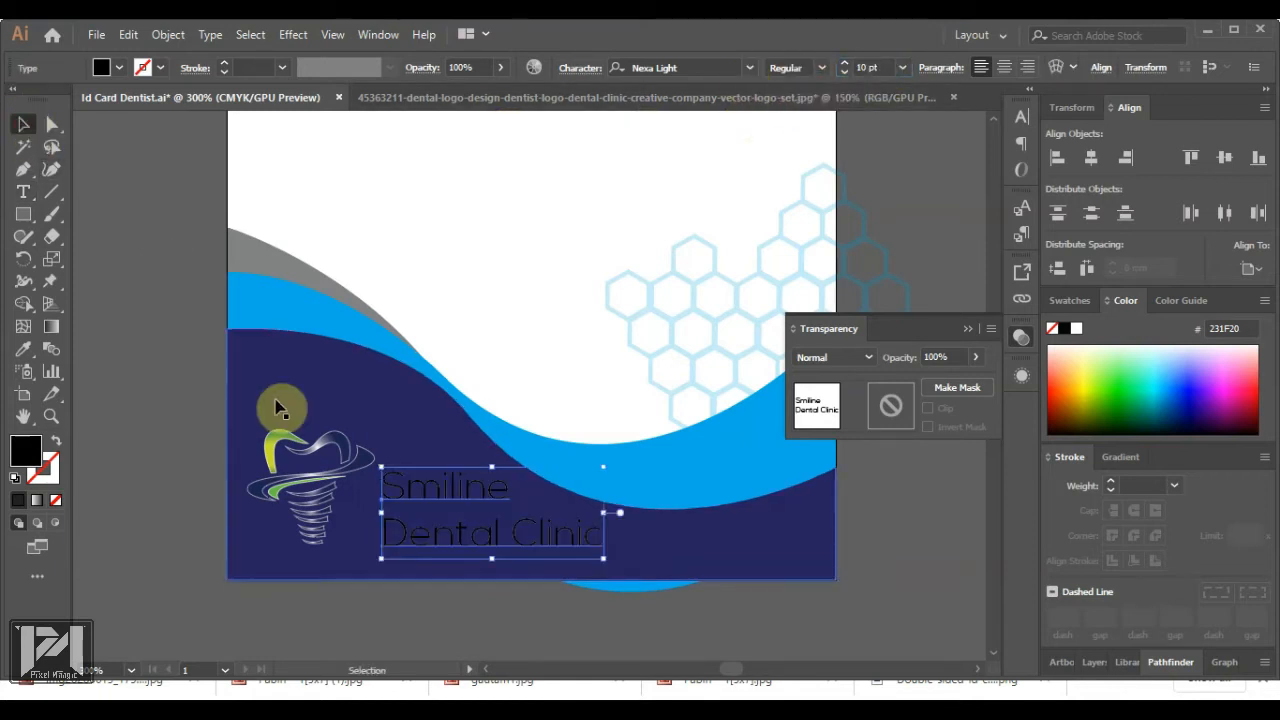
Shrink the tooth logo, move it and the clinic name up, and make the text white
{"action": "left_click", "coordinate": [323, 455]}
{"action": "left_click_drag", "start_coordinate": [369, 428], "coordinate": [323, 486]}
{"action": "left_click_drag", "start_coordinate": [281, 523], "coordinate": [279, 426]}
{"action": "left_click_drag", "start_coordinate": [437, 497], "coordinate": [366, 400]}
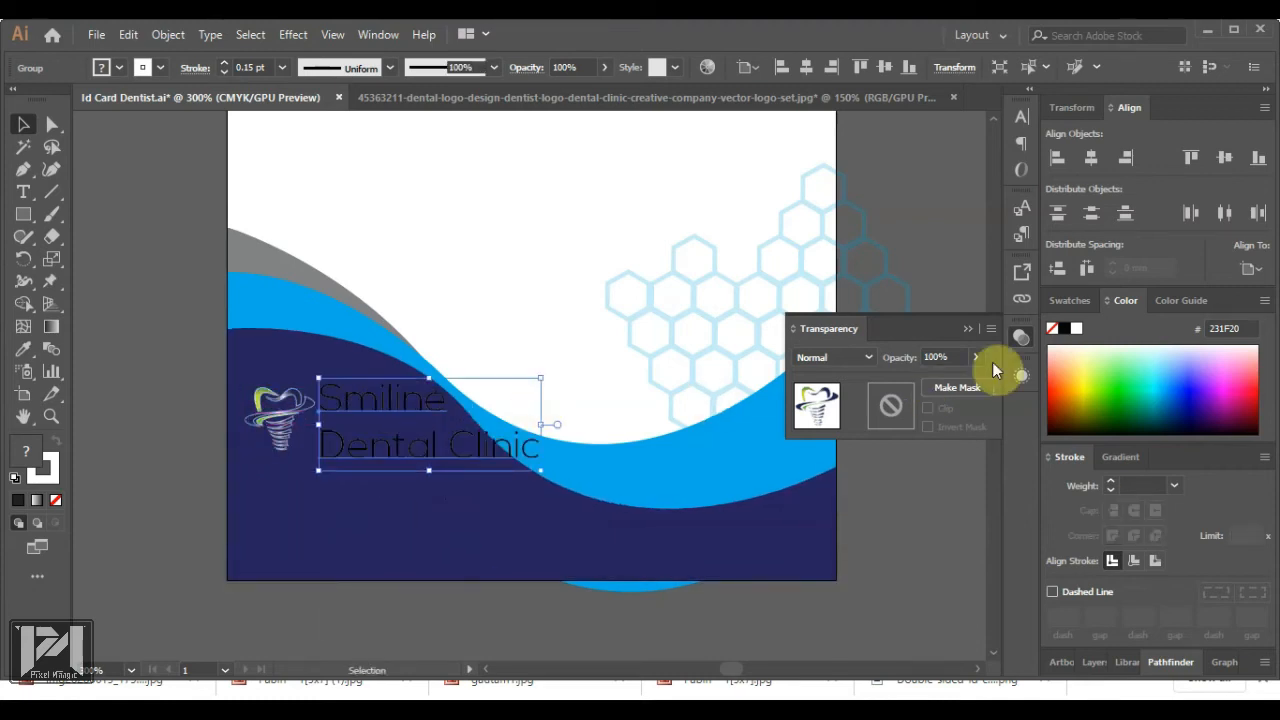
{"action": "left_click", "coordinate": [1072, 328]}
Set the word Smiline in Nexa Bold
{"action": "scroll", "coordinate": [329, 391], "scroll_direction": "up", "scroll_amount": 2, "text": "alt"}
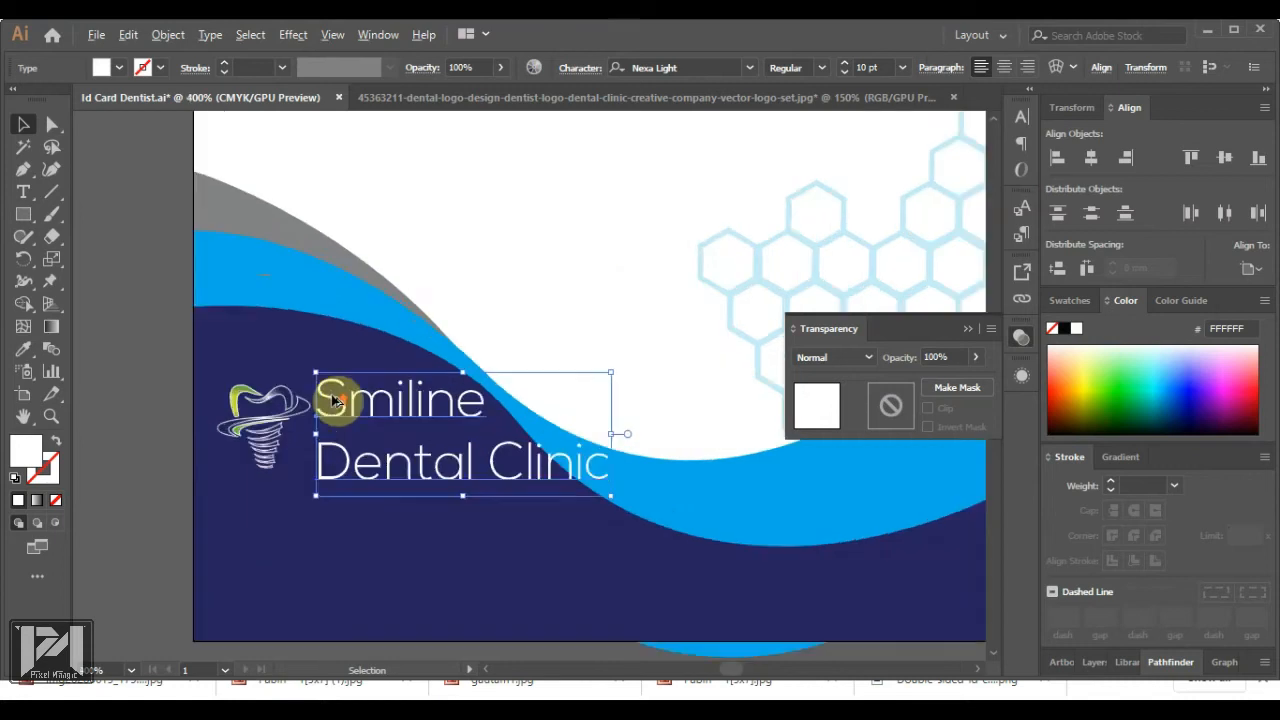
{"action": "key", "text": "t"}
{"action": "left_click_drag", "start_coordinate": [318, 390], "coordinate": [572, 388]}
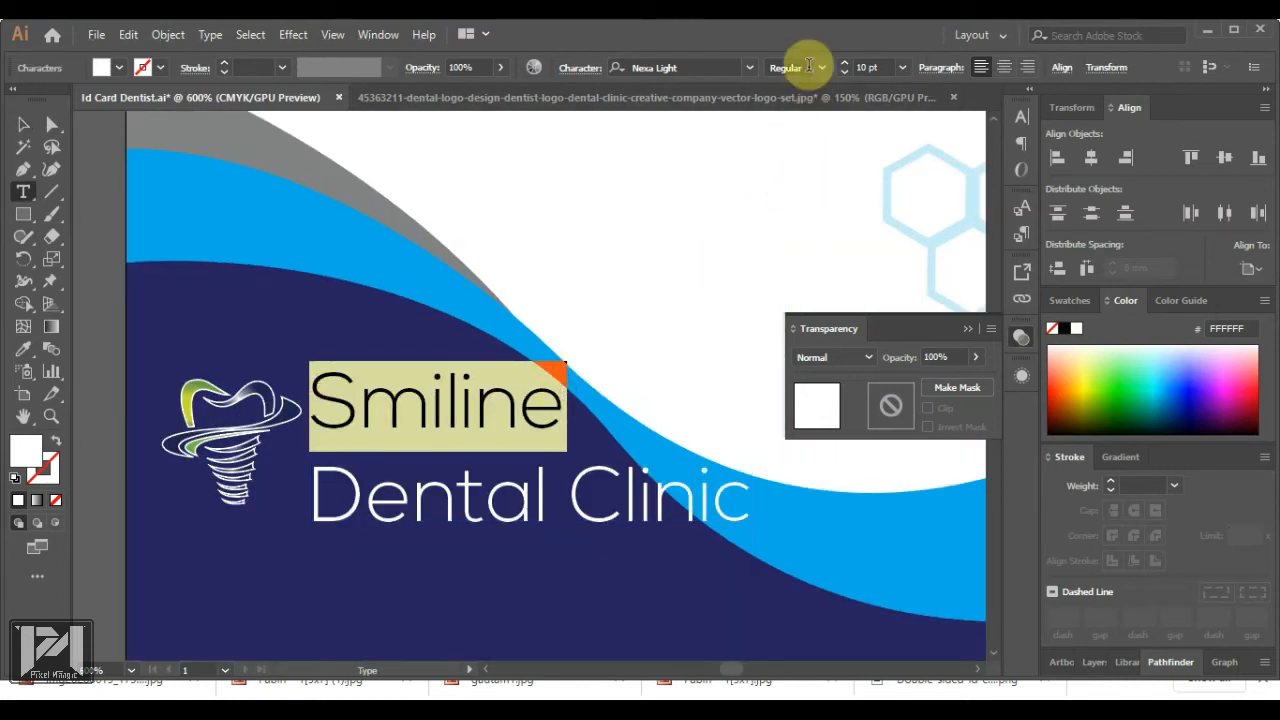
{"action": "left_click", "coordinate": [745, 70]}
{"action": "left_click", "coordinate": [748, 68]}
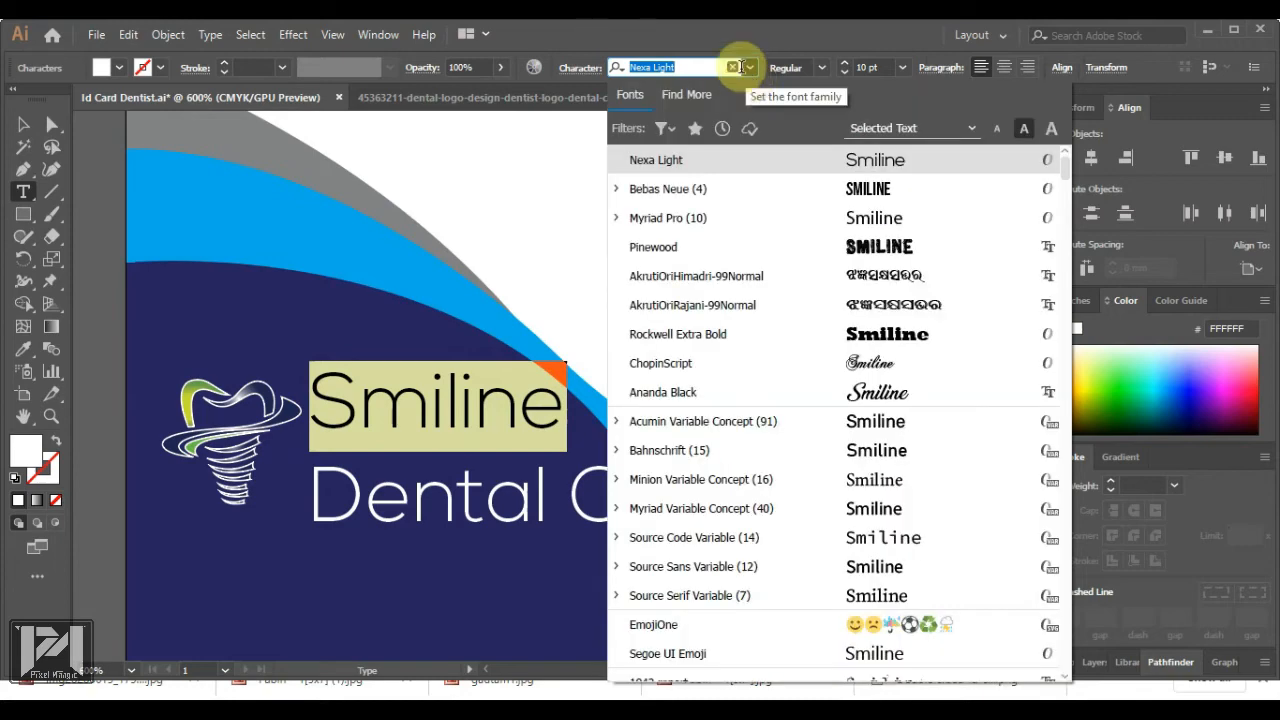
{"action": "type", "text": "nexa"}
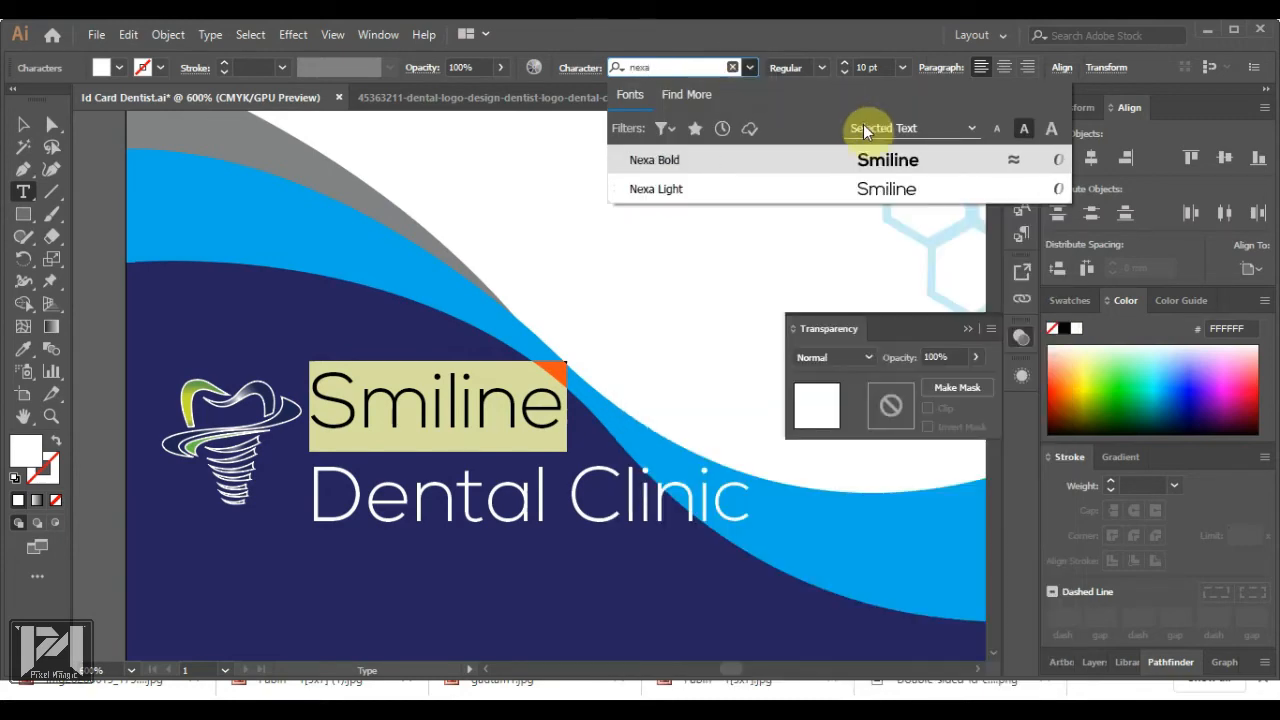
{"action": "left_click", "coordinate": [887, 160]}
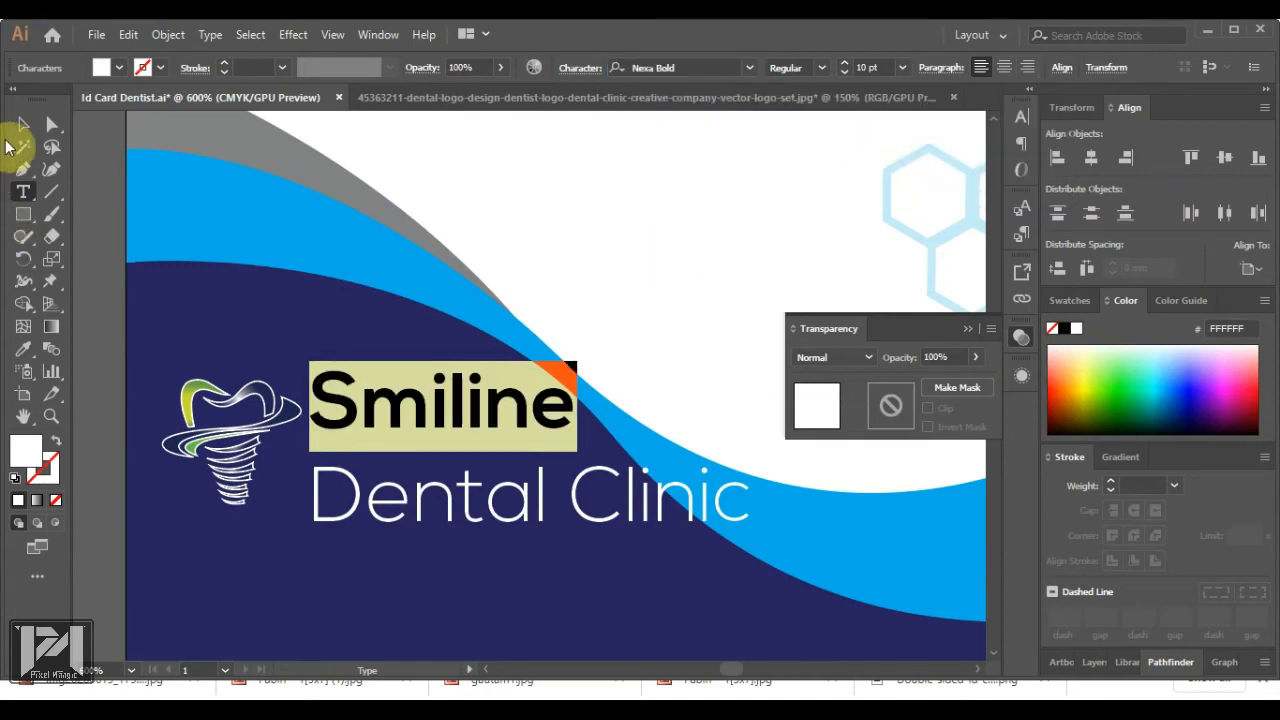
{"action": "left_click", "coordinate": [23, 125]}
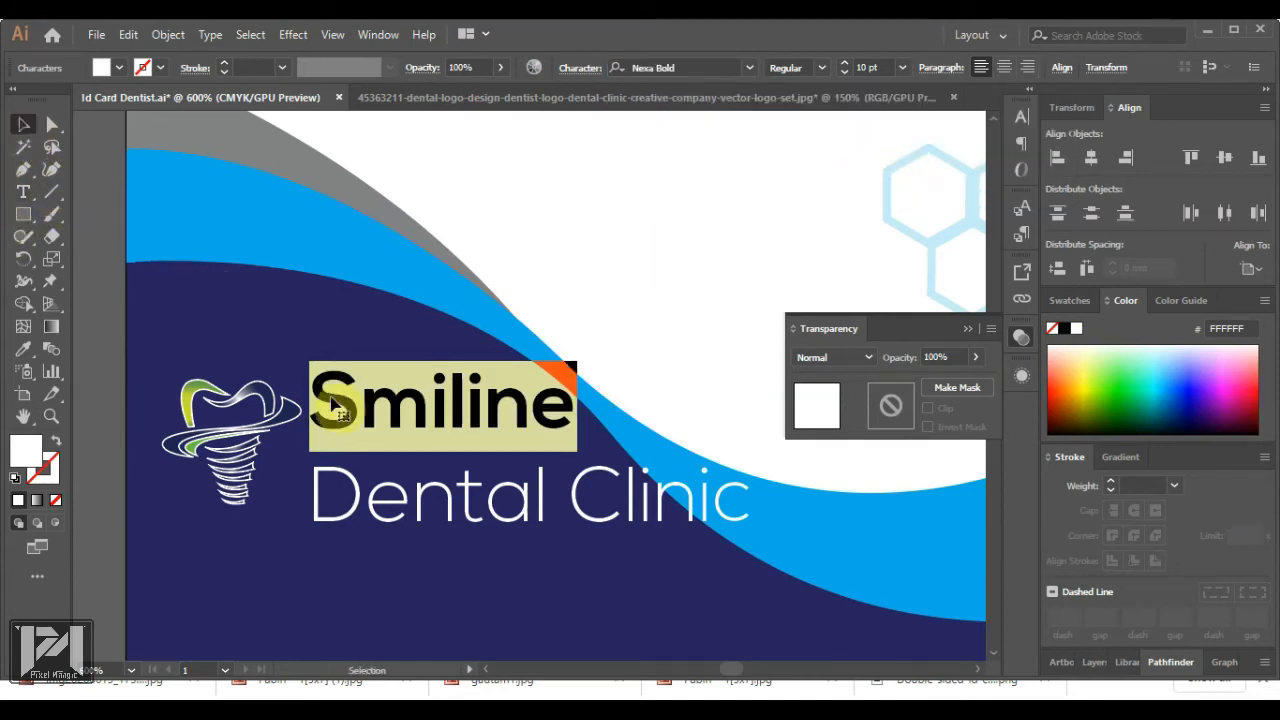
{"action": "left_click", "coordinate": [335, 405]}
{"action": "left_click", "coordinate": [579, 70]}
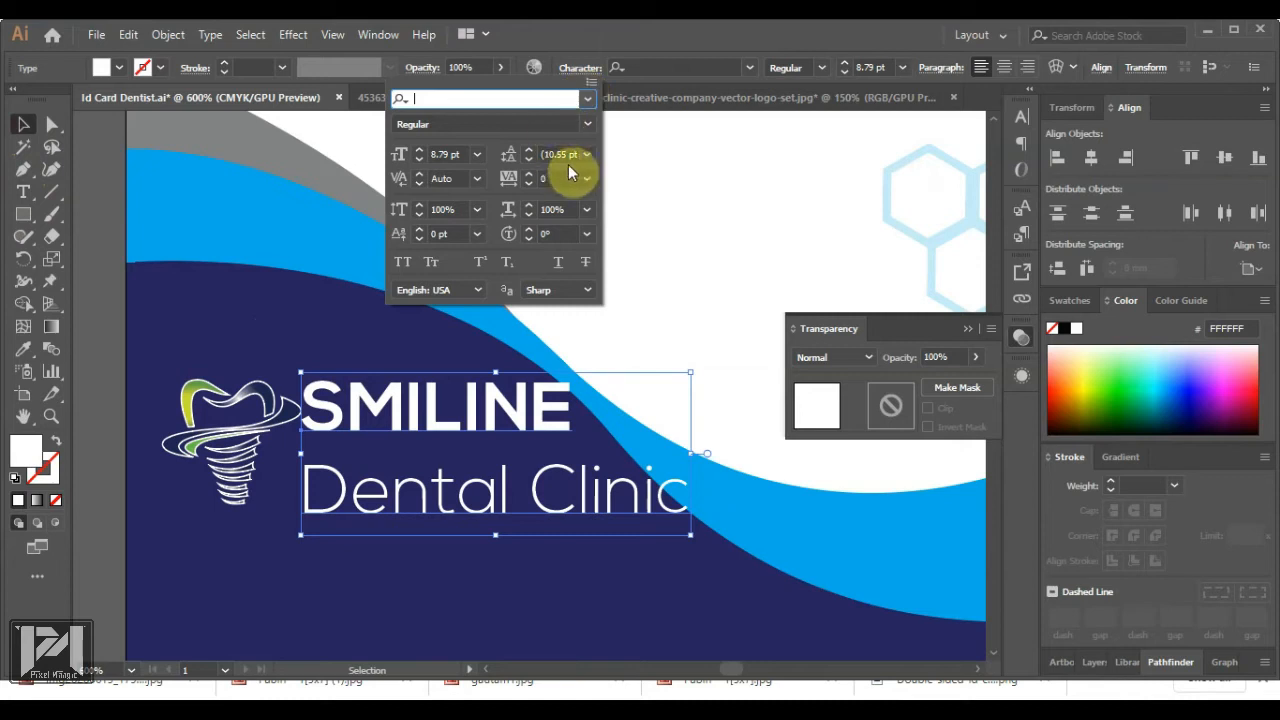
Set the SMILINE Dental Clinic text's line spacing to 8 pt
{"action": "left_click", "coordinate": [587, 156]}
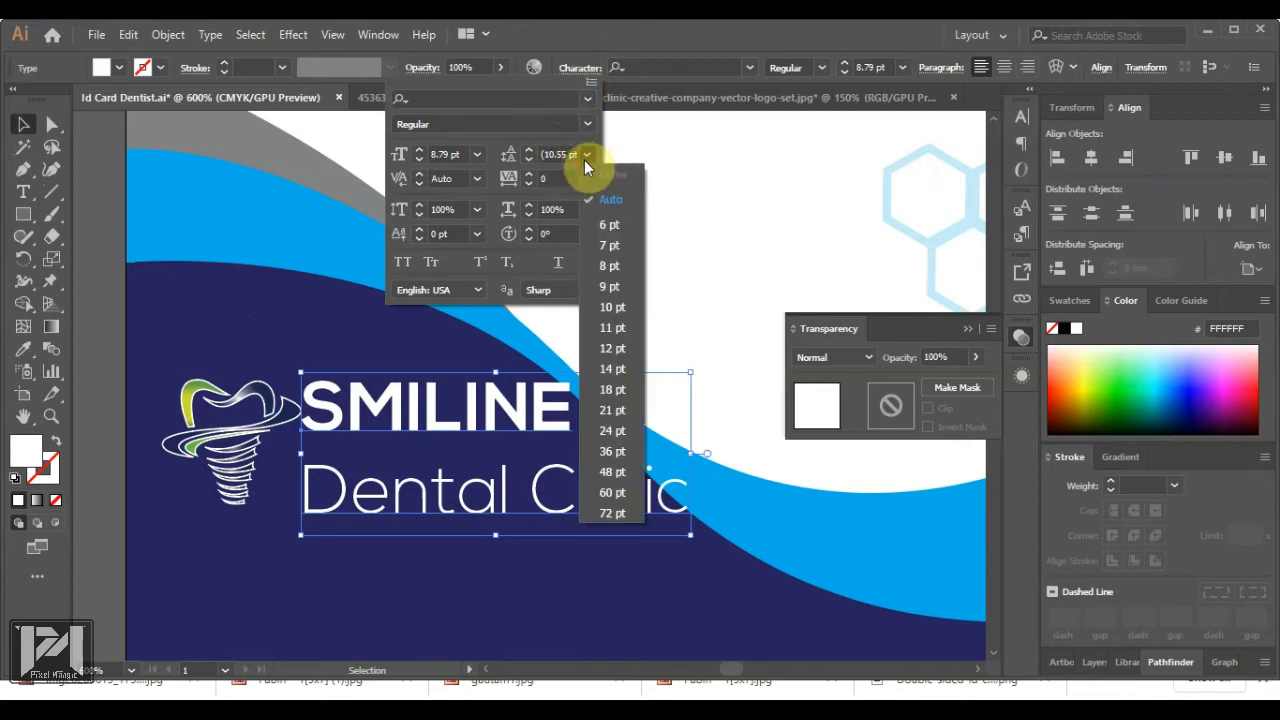
{"action": "left_click", "coordinate": [607, 266]}
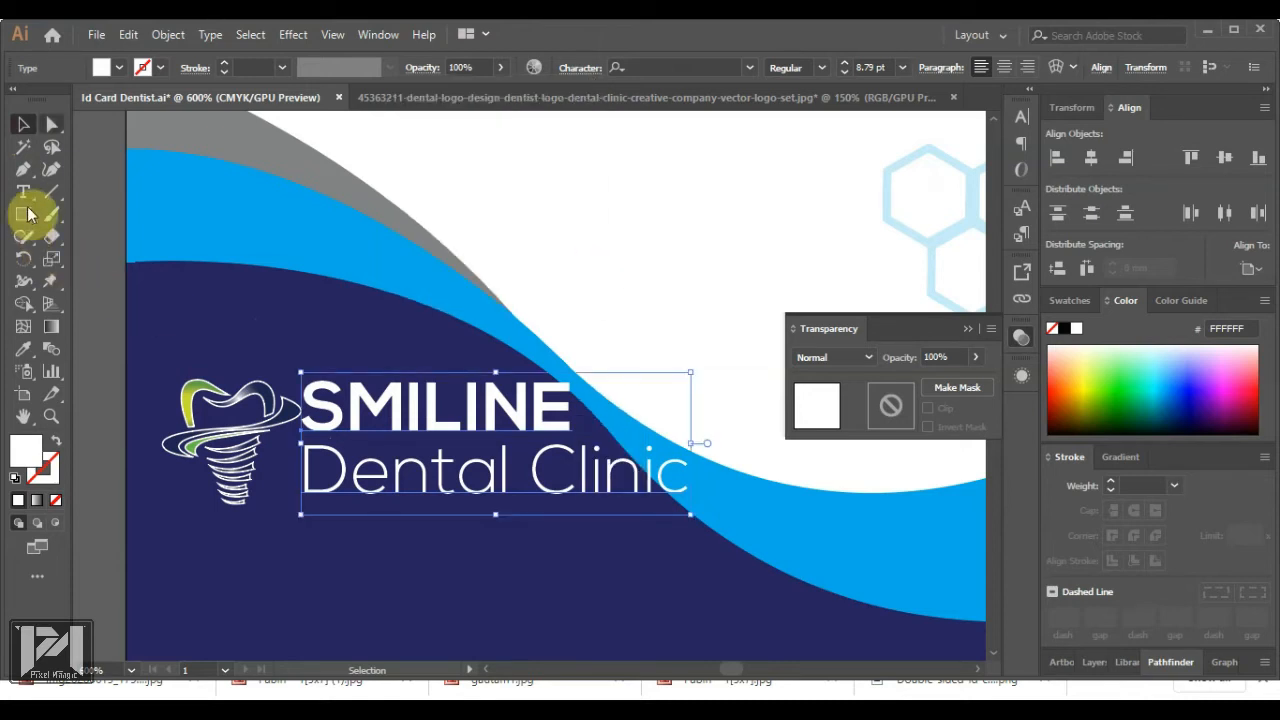
{"action": "left_click", "coordinate": [372, 375]}
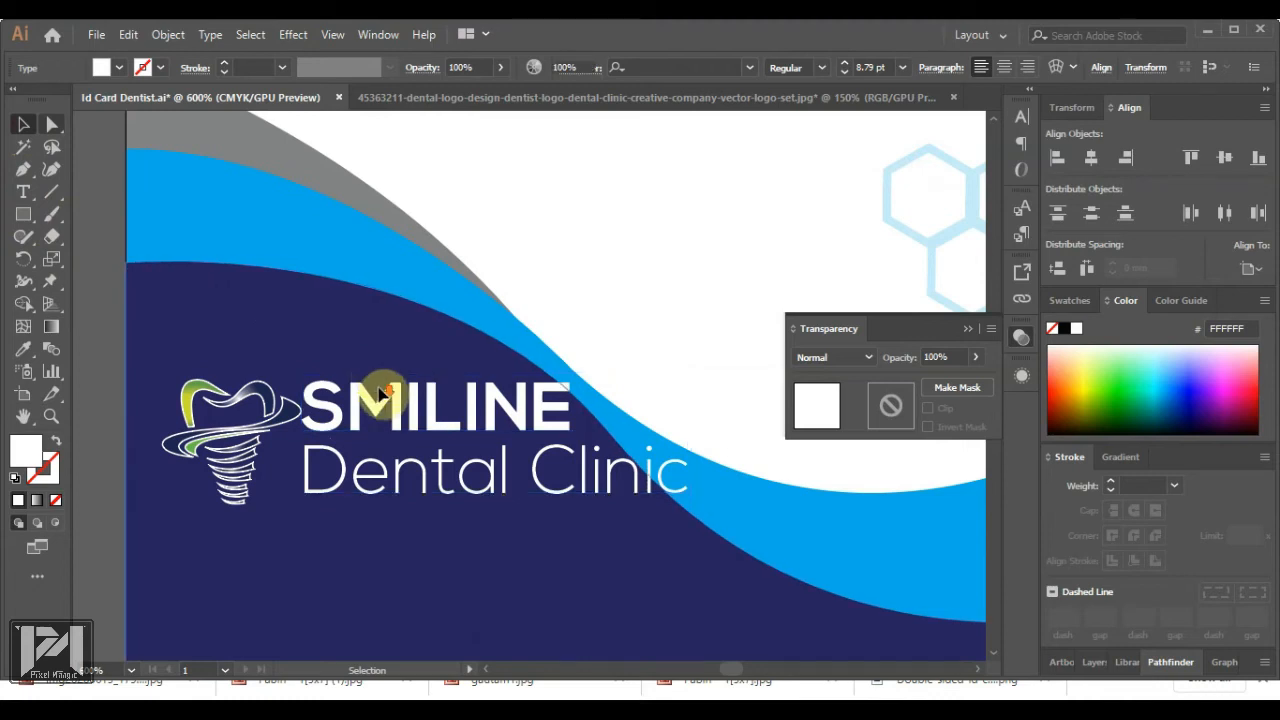
{"action": "scroll", "coordinate": [378, 395], "scroll_direction": "down", "scroll_amount": 3}
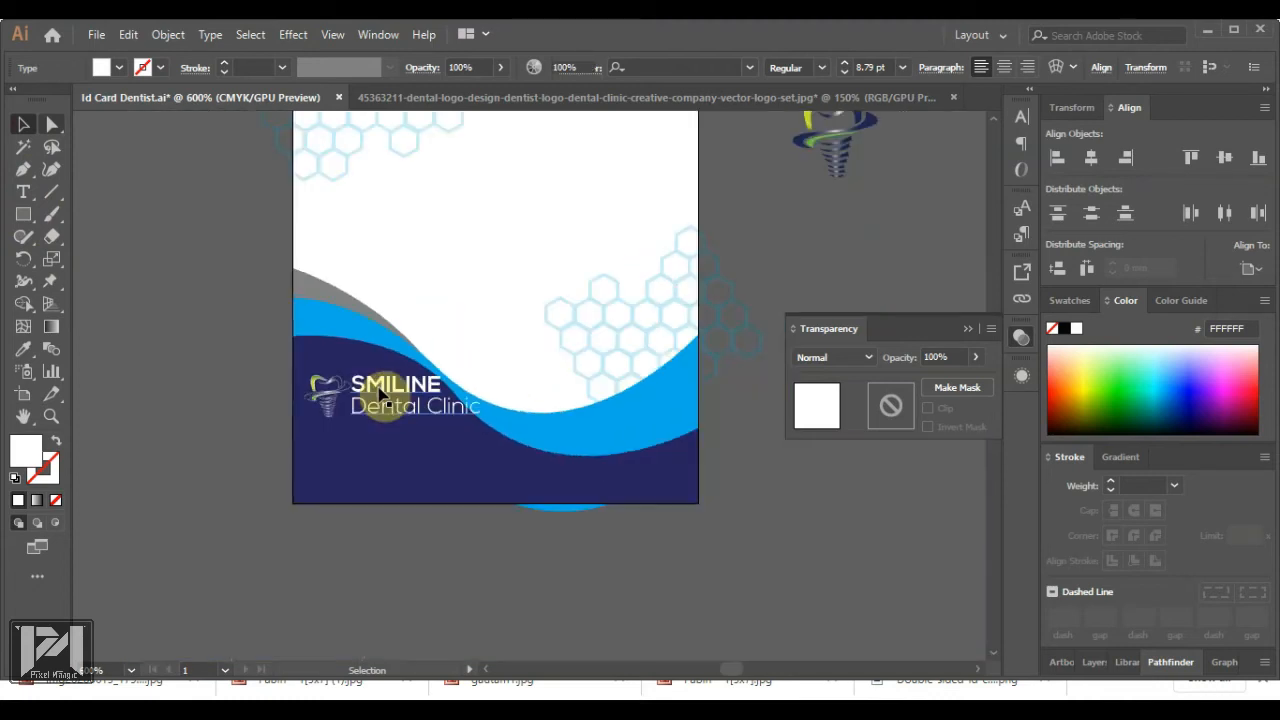
{"action": "scroll", "coordinate": [383, 393], "scroll_direction": "up", "scroll_amount": 1}
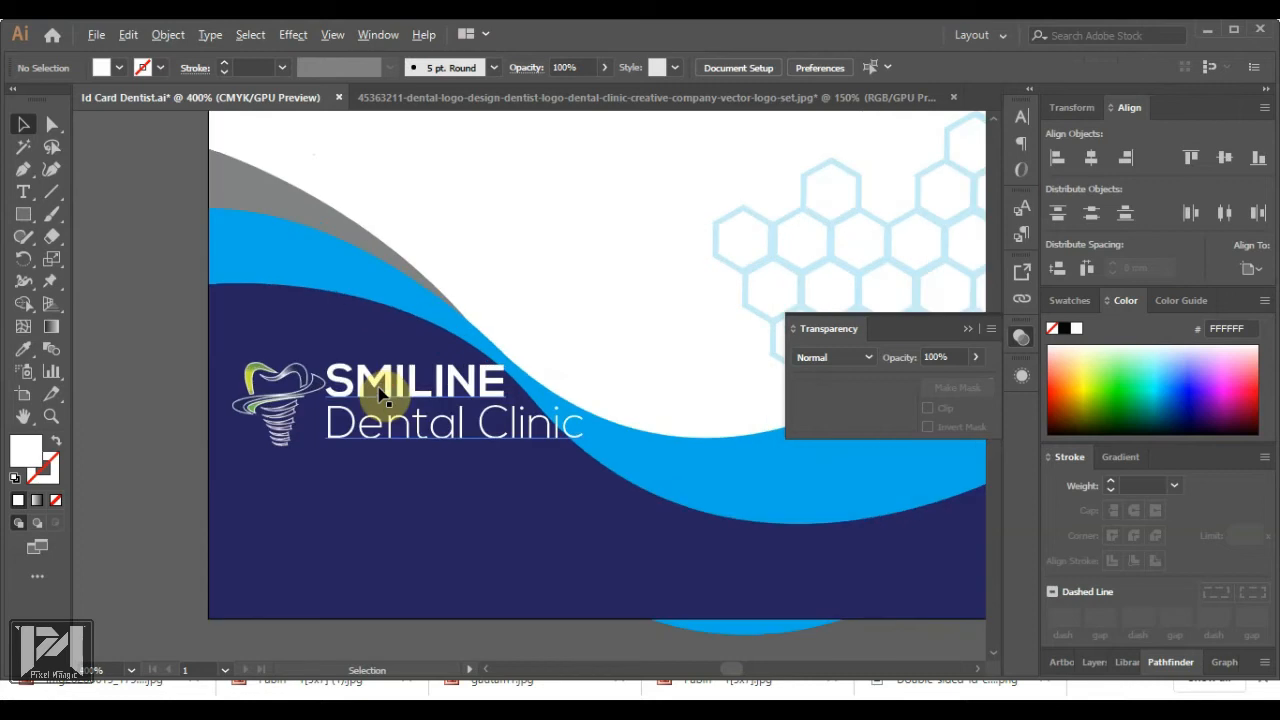
Nudge the SMILINE lettering slightly lower beside the tooth logo
{"action": "left_click_drag", "start_coordinate": [386, 391], "coordinate": [383, 406]}
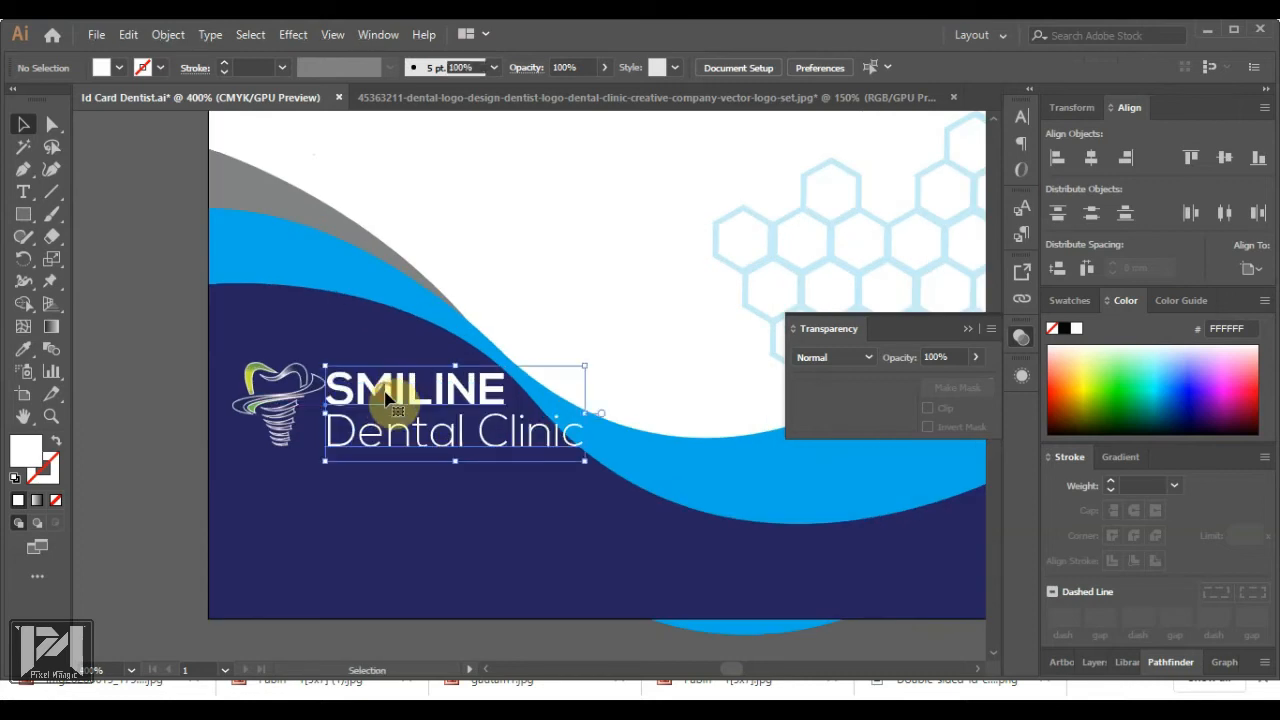
{"action": "left_click", "coordinate": [270, 381]}
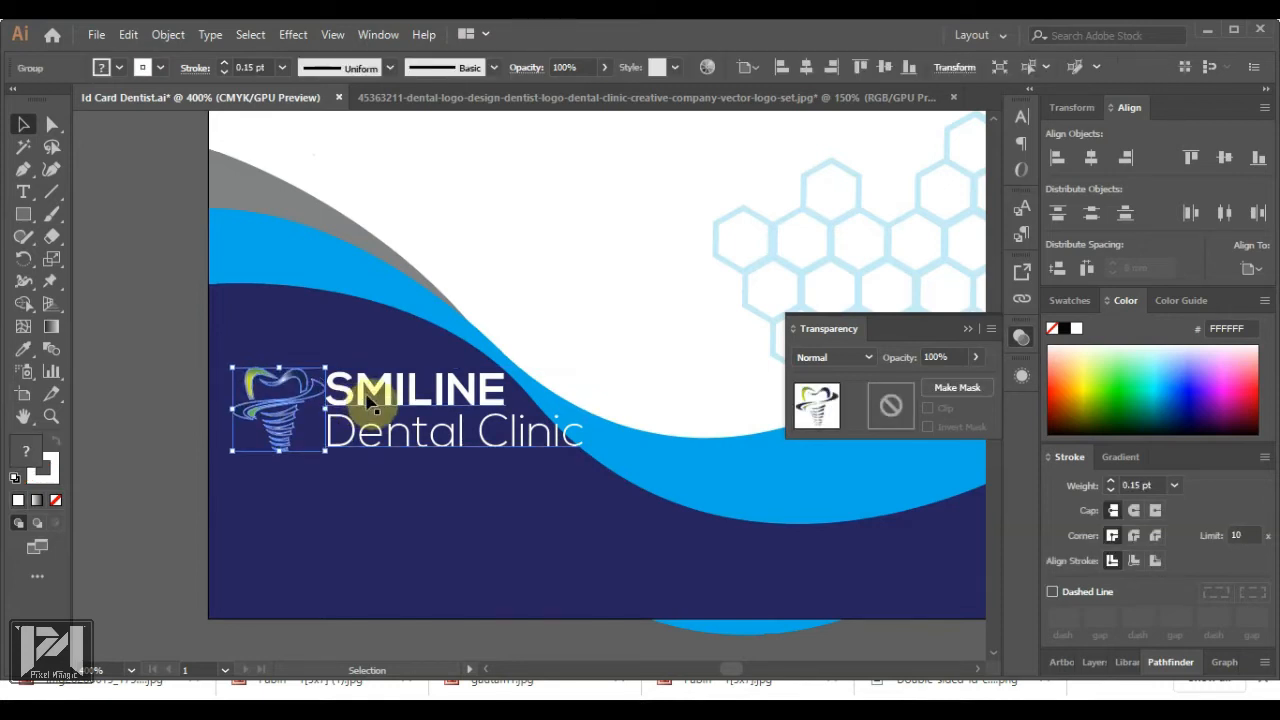
{"action": "left_click", "coordinate": [186, 386]}
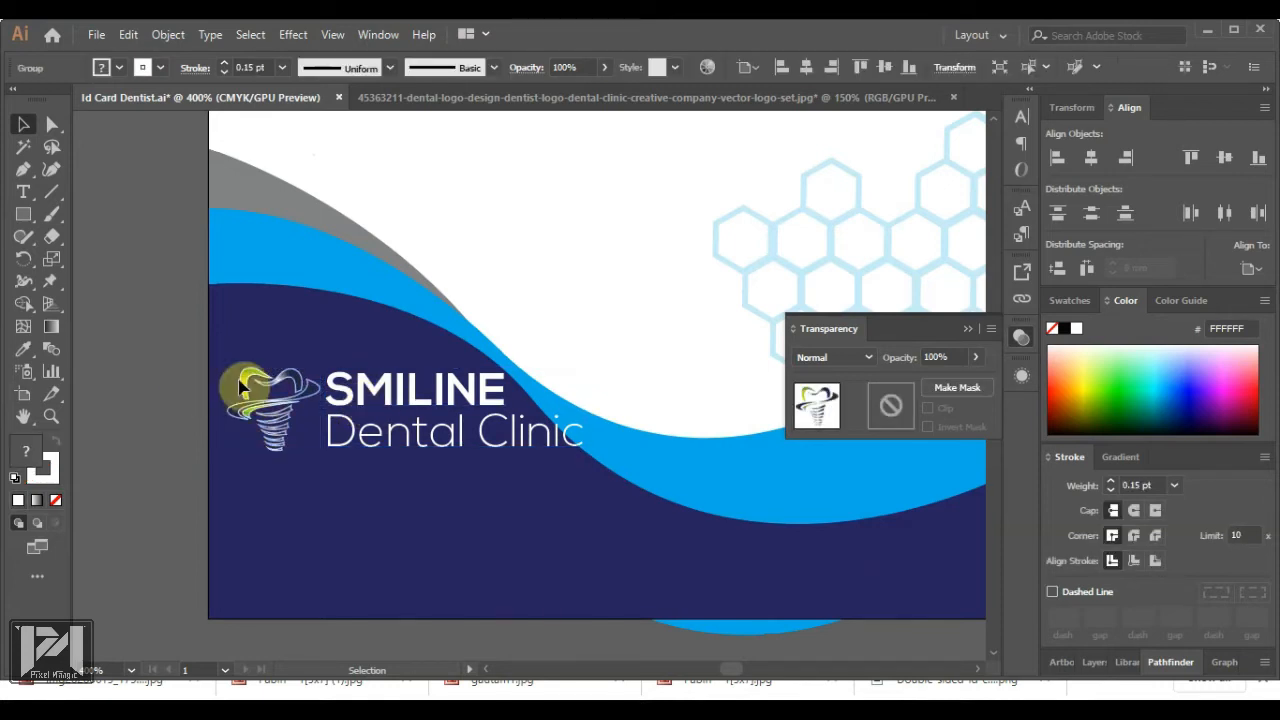
{"action": "scroll", "coordinate": [443, 414], "scroll_direction": "up", "scroll_amount": 1}
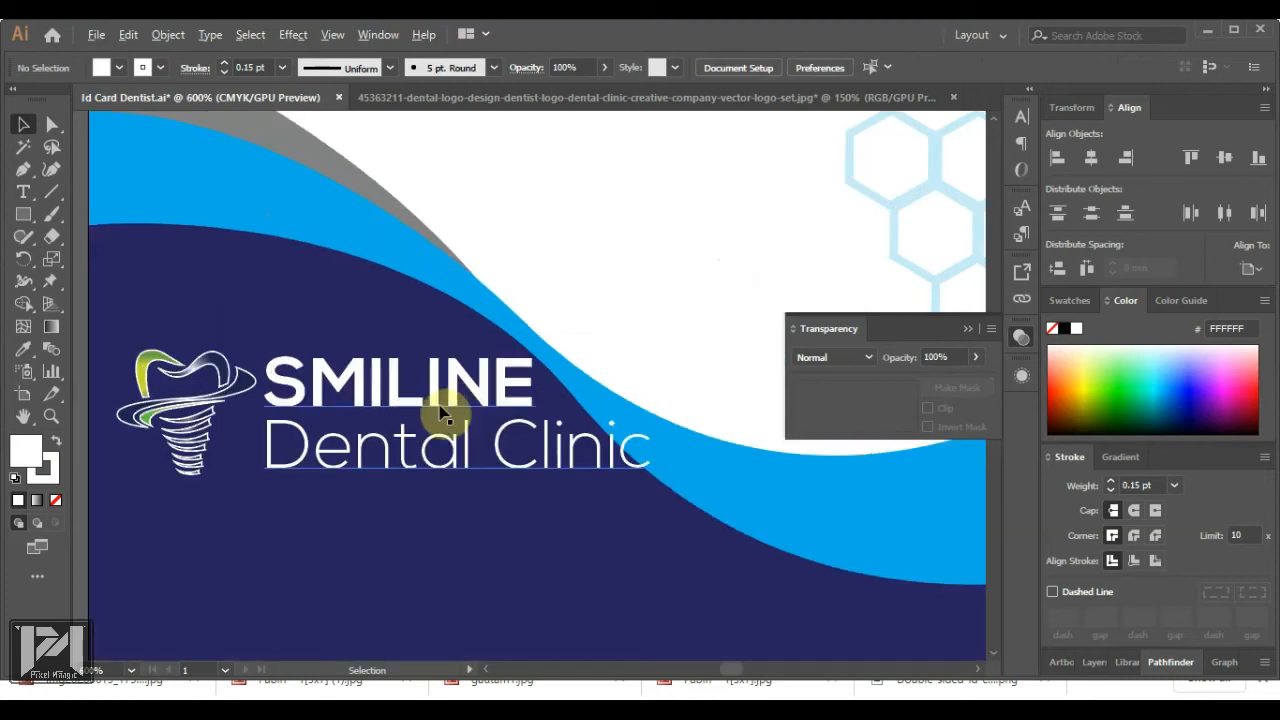
{"action": "left_click", "coordinate": [23, 215]}
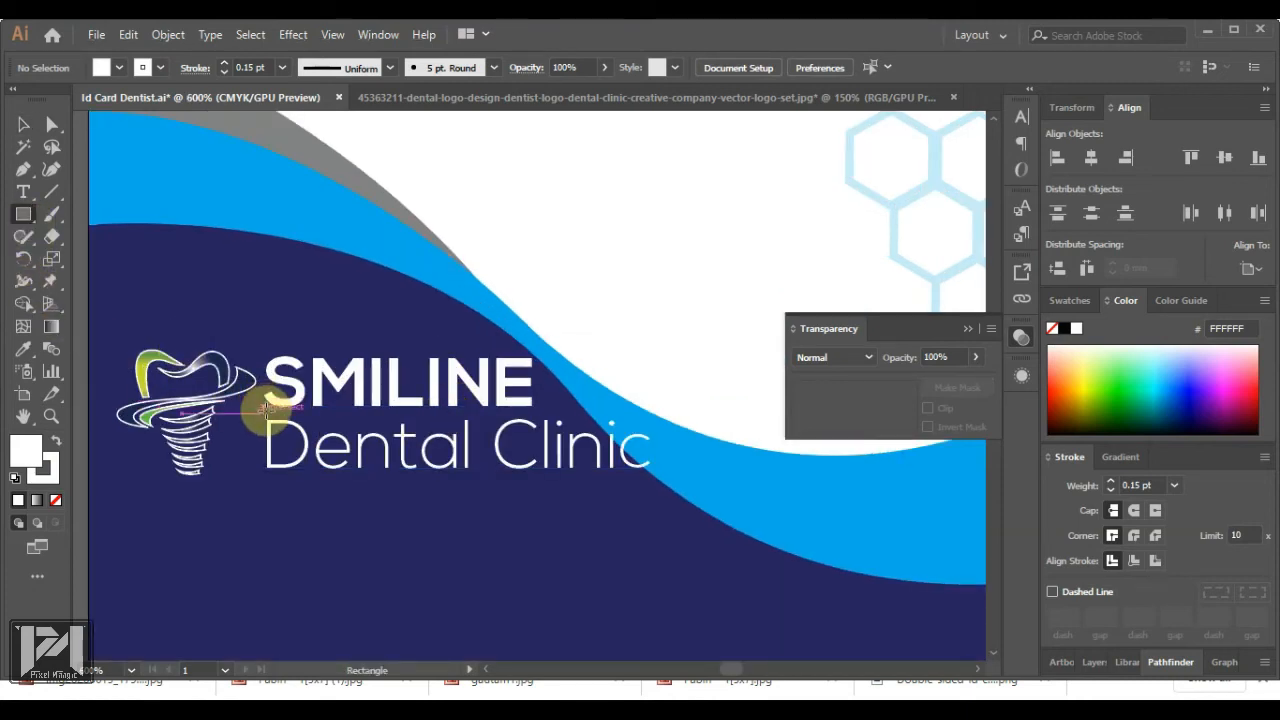
Draw a thin white bar along SMILINE's baseline, separating it from Dental Clinic
{"action": "left_click_drag", "start_coordinate": [266, 410], "coordinate": [537, 418]}
{"action": "scroll", "coordinate": [322, 406], "scroll_direction": "up", "scroll_amount": 3}
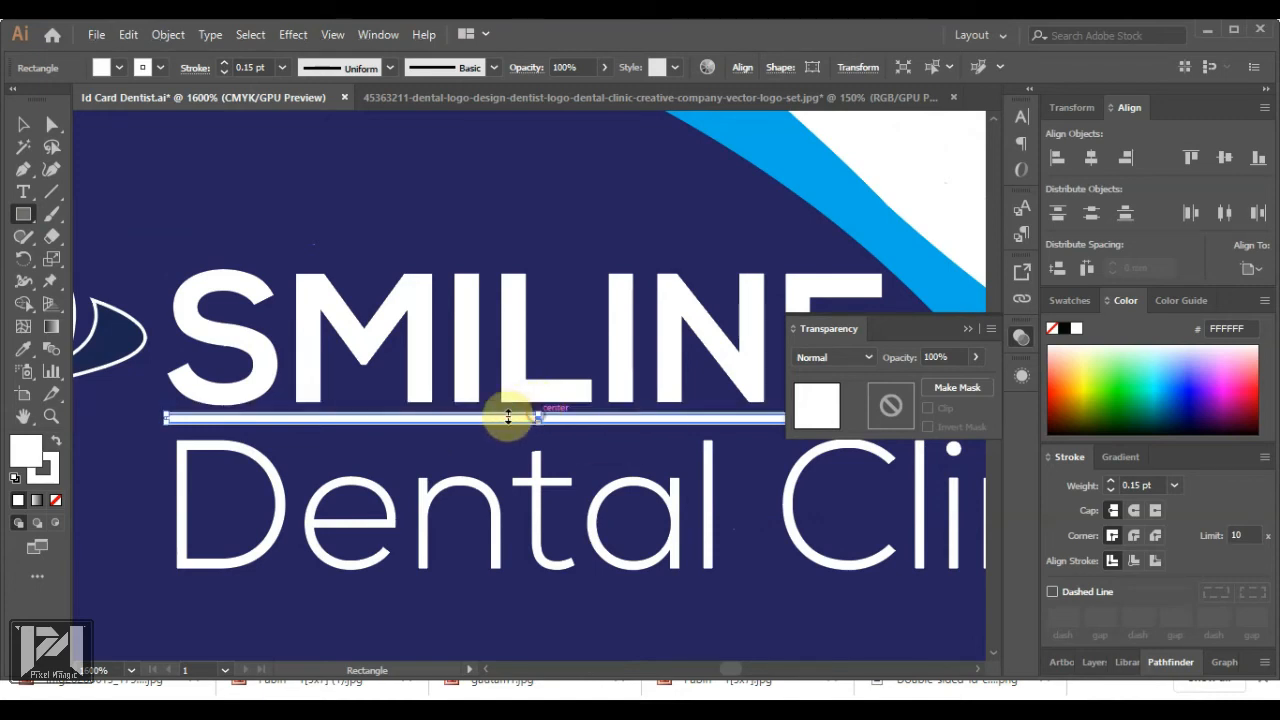
{"action": "left_click", "coordinate": [23, 124]}
{"action": "scroll", "coordinate": [232, 414], "scroll_direction": "down", "scroll_amount": 2}
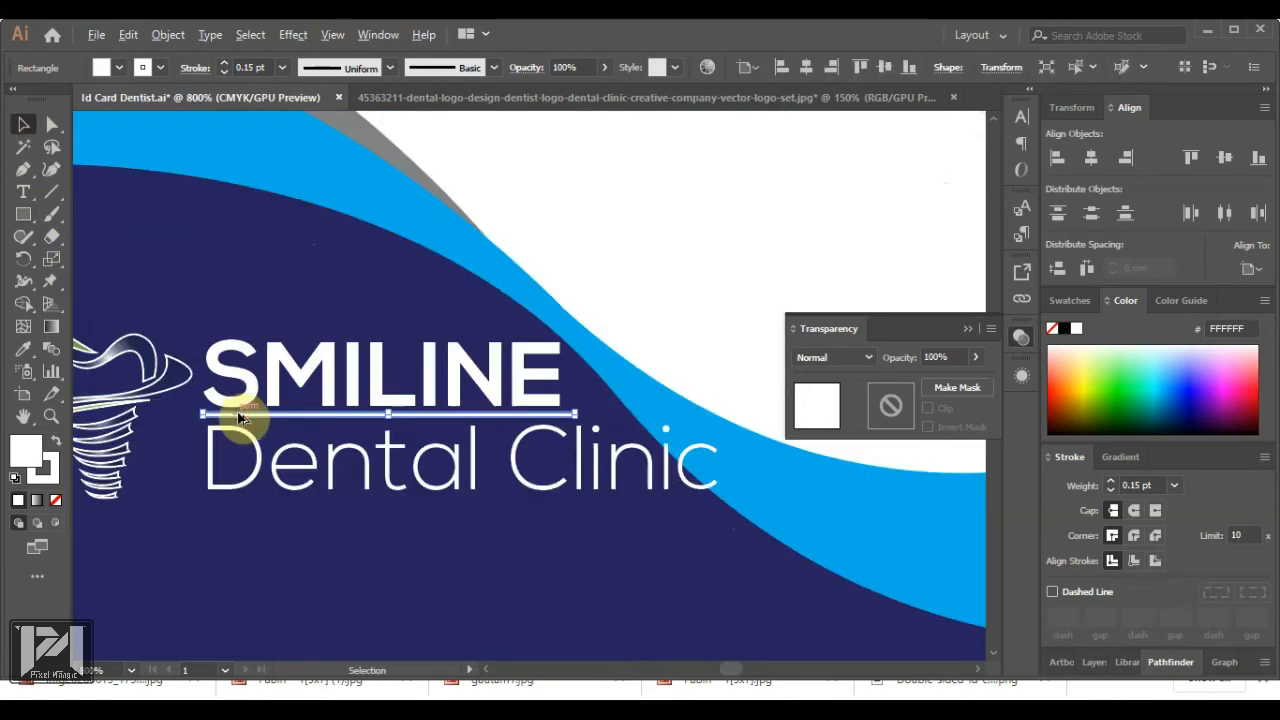
{"action": "scroll", "coordinate": [551, 414], "scroll_direction": "up", "scroll_amount": 5}
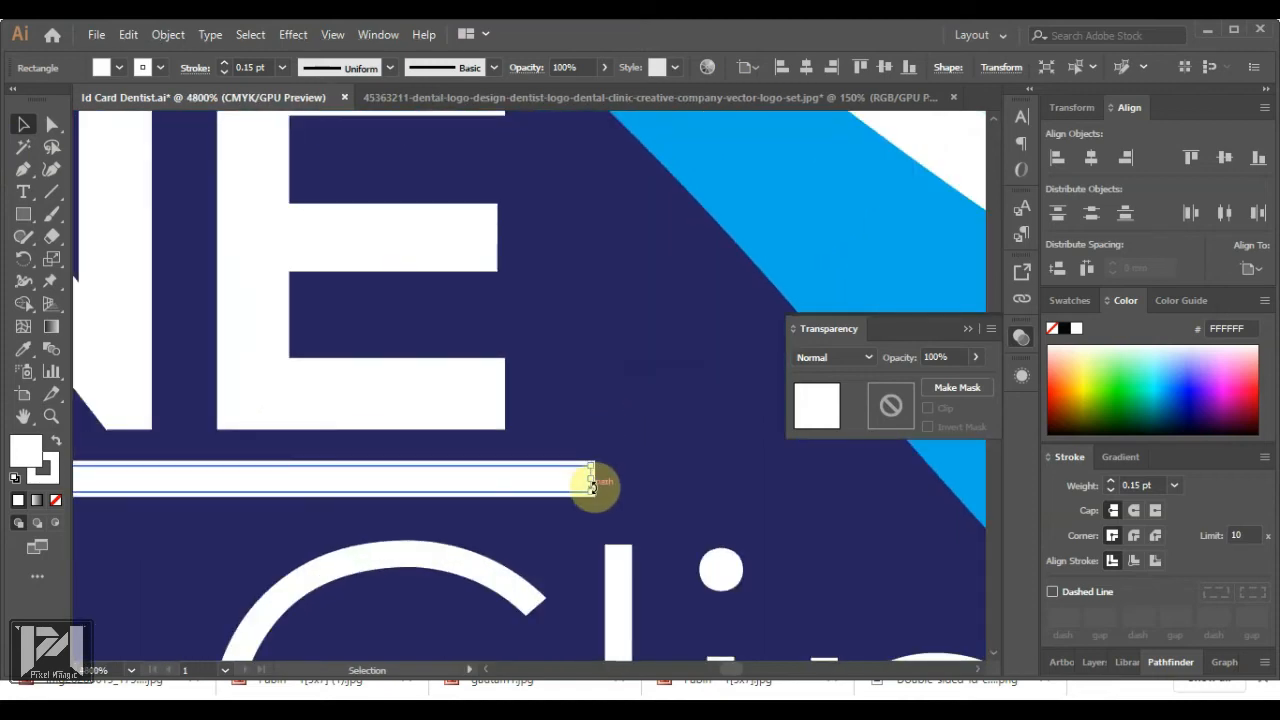
{"action": "scroll", "coordinate": [367, 428], "scroll_direction": "down", "scroll_amount": 9}
{"action": "left_click", "coordinate": [150, 370]}
{"action": "left_click", "coordinate": [23, 194]}
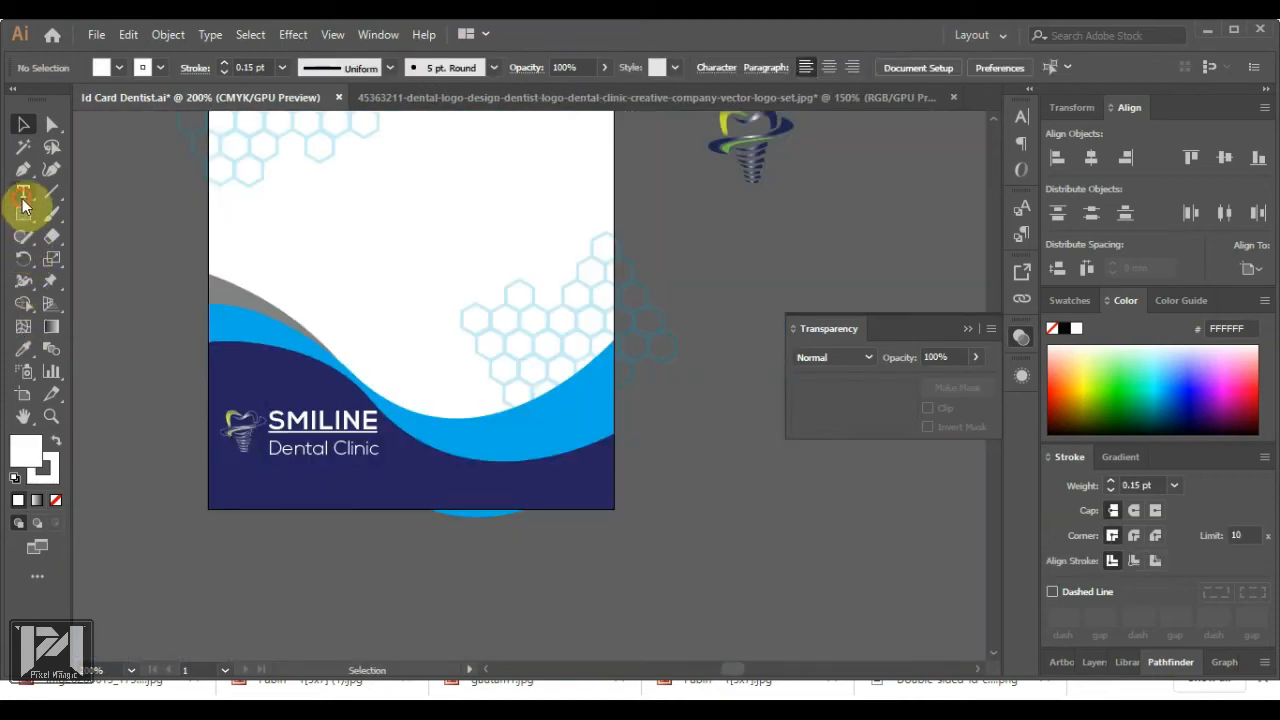
Start a new text object below the card with the font set to Nexa Light
{"action": "left_click", "coordinate": [279, 548]}
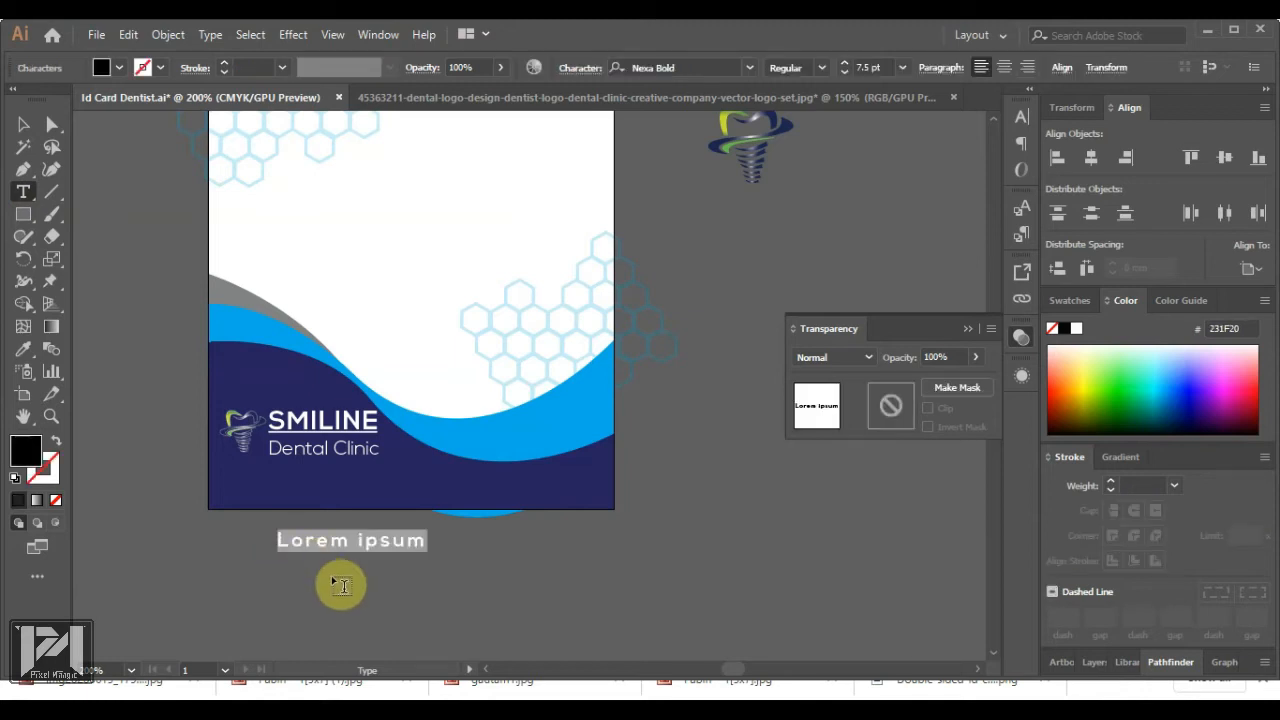
{"action": "left_click", "coordinate": [700, 72]}
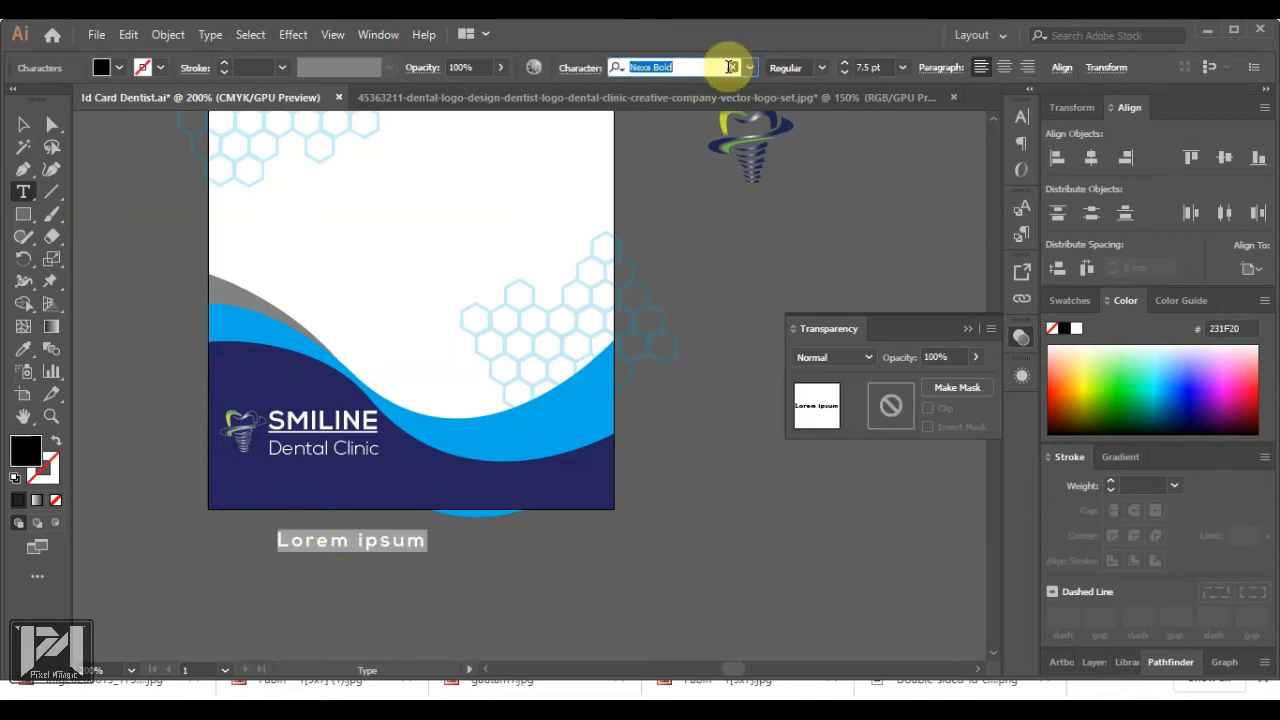
{"action": "type", "text": "nexa"}
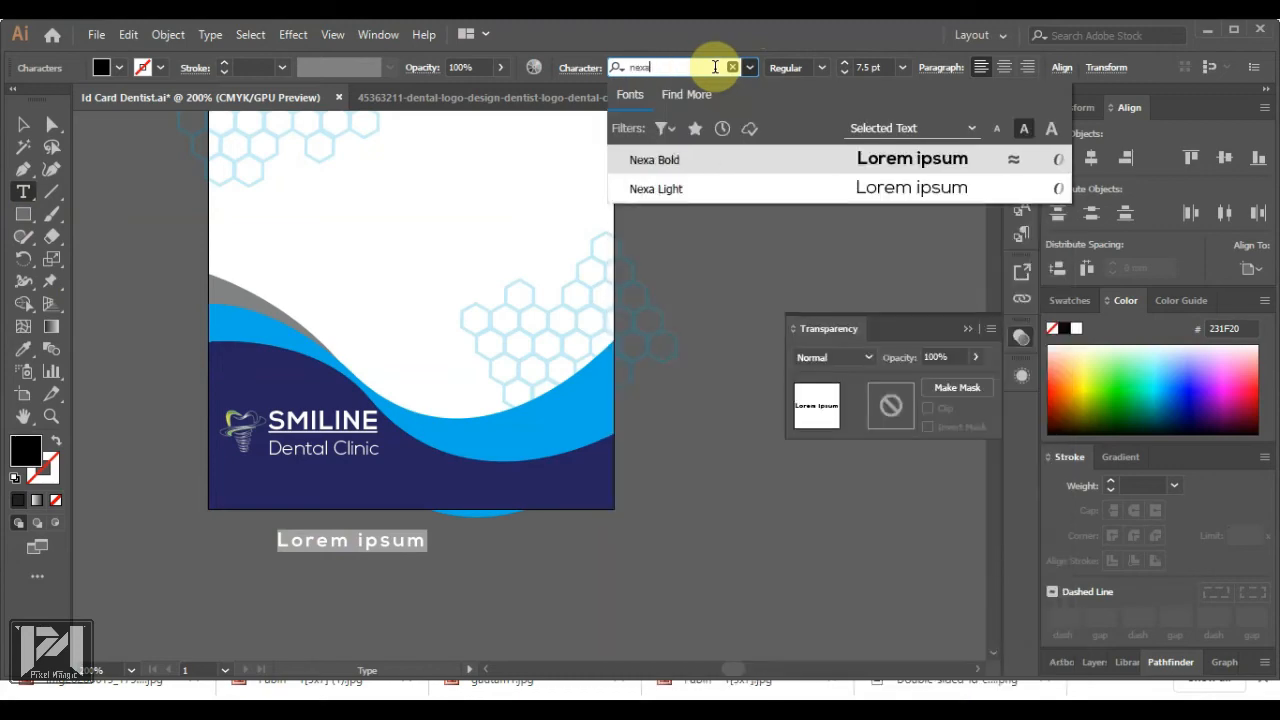
{"action": "key", "text": "Down"}
{"action": "key", "text": "Return"}
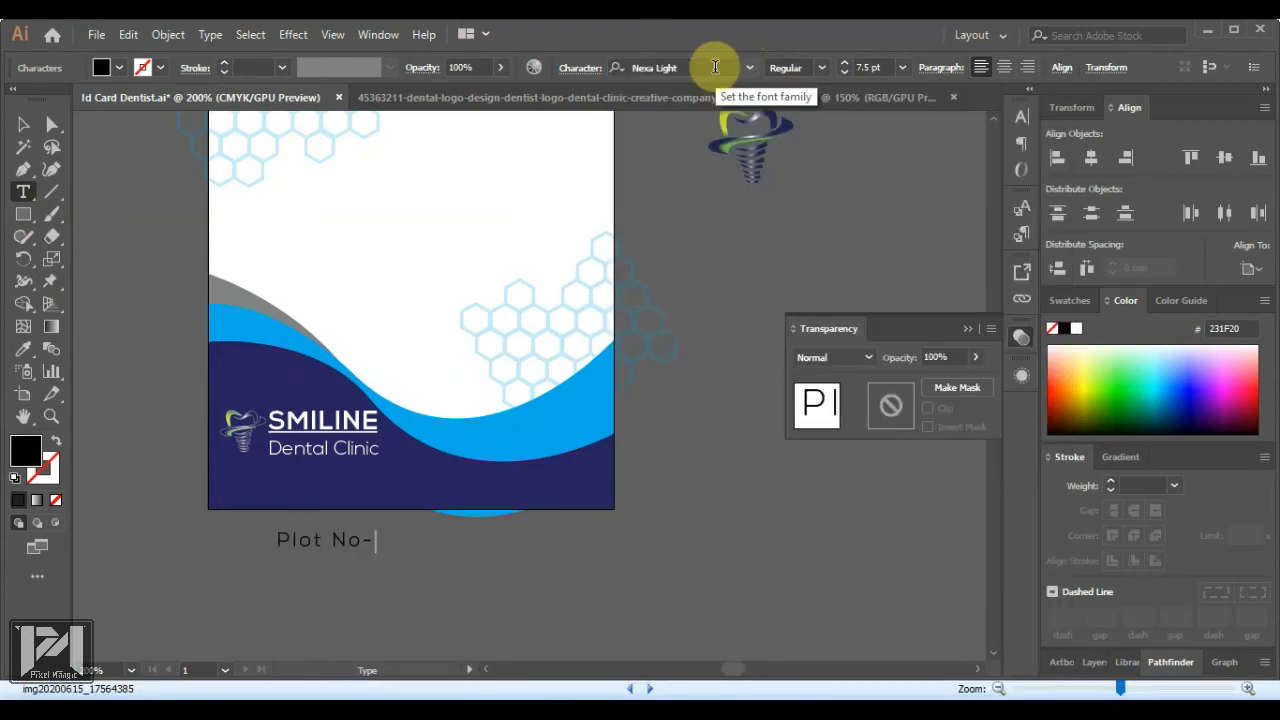
Type the clinic's postal address as four separate lines, fixing stray characters
{"action": "key", "text": "Return"}
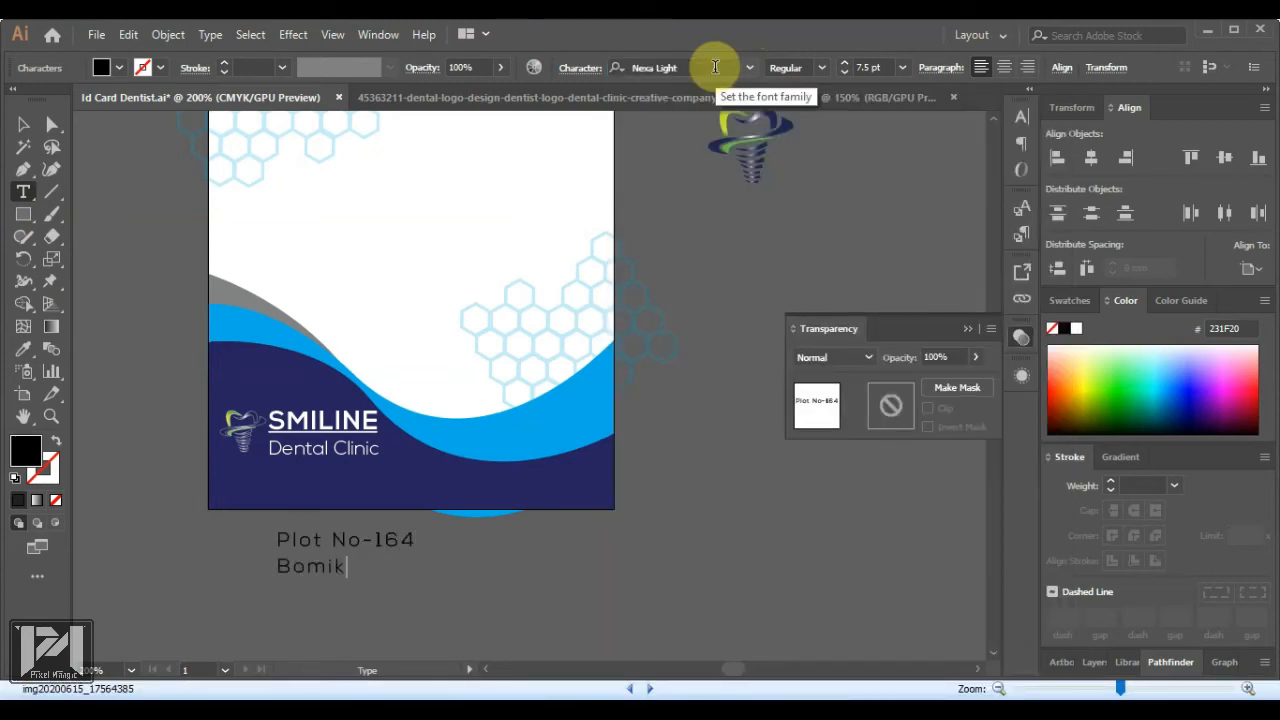
{"action": "key", "text": "Return"}
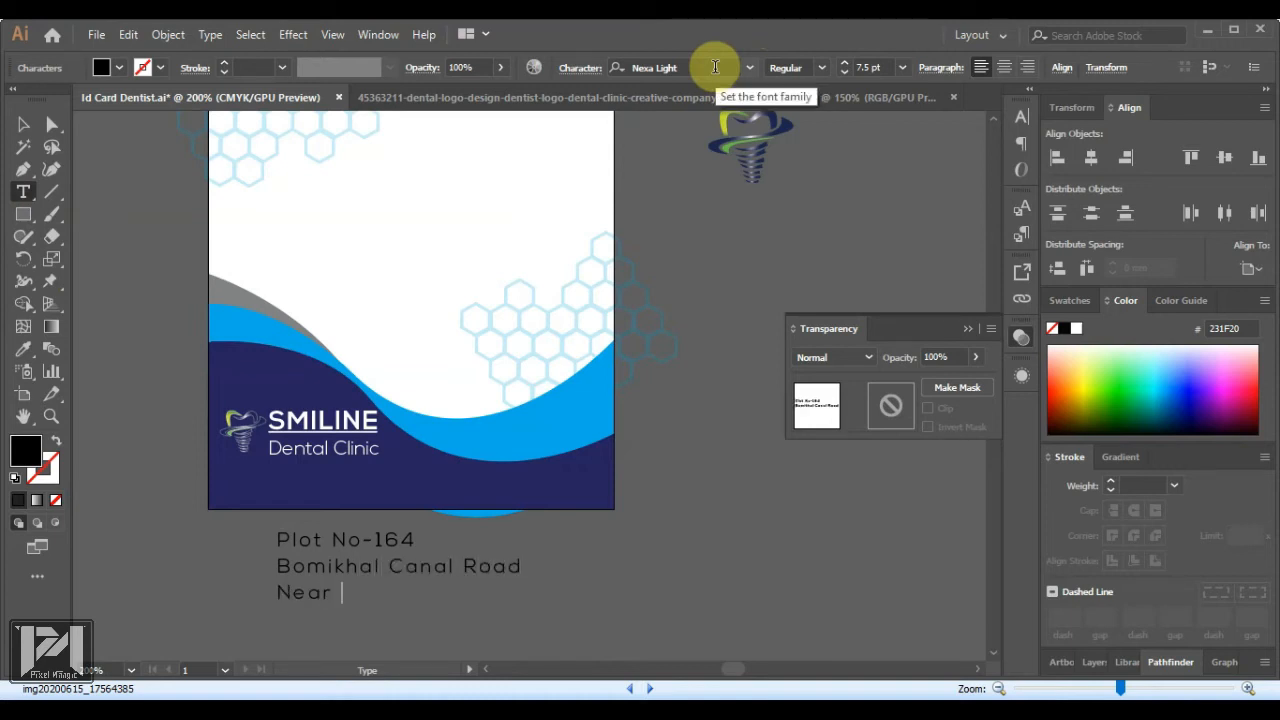
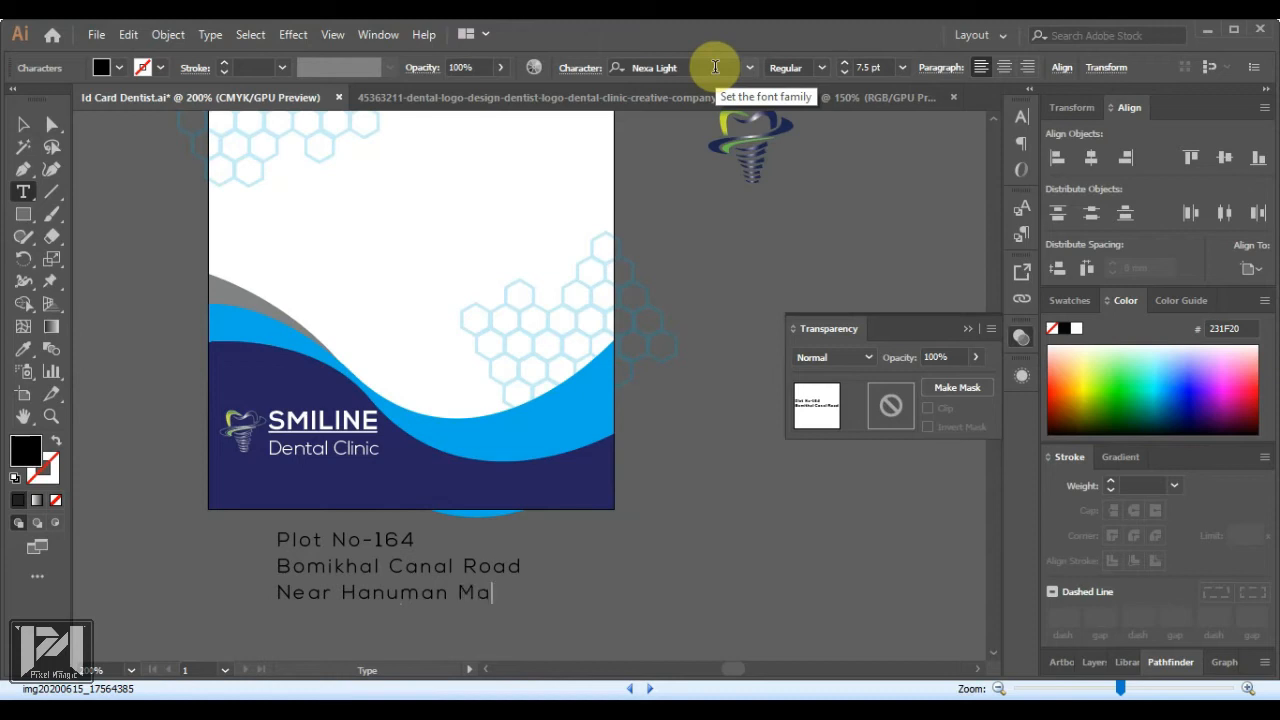
{"action": "key", "text": "BackSpace"}
{"action": "key", "text": "Return"}
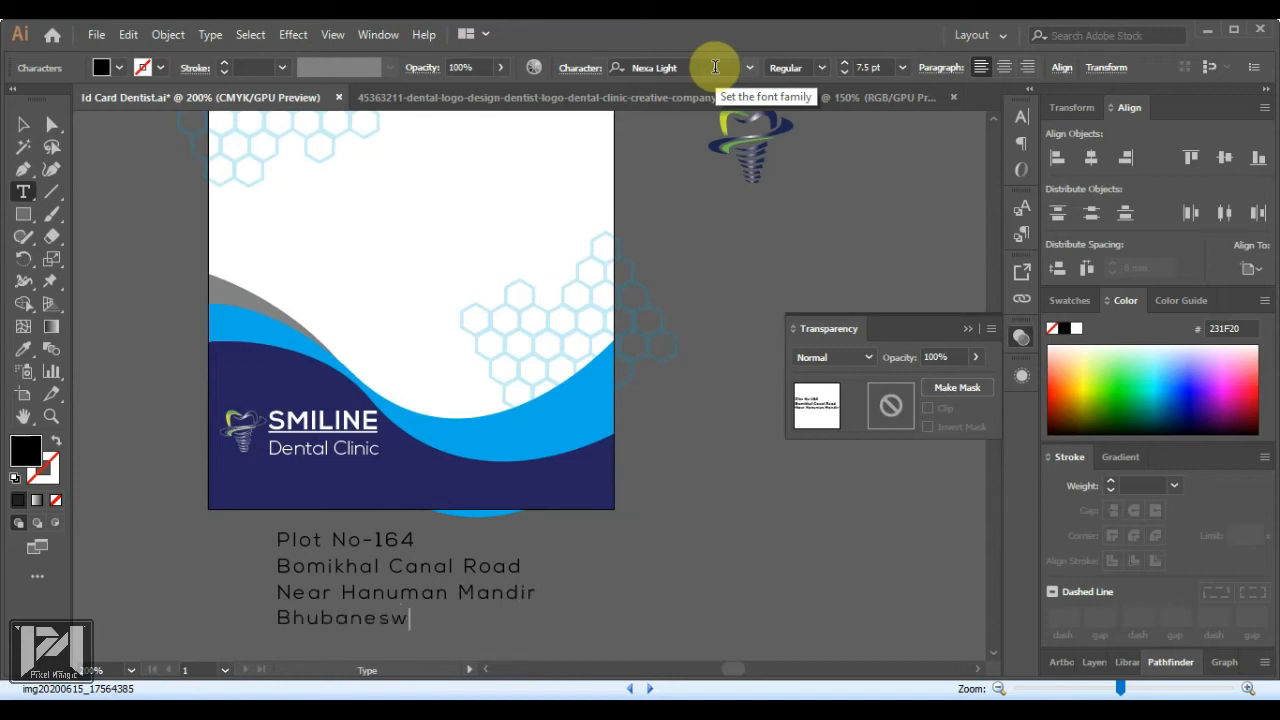
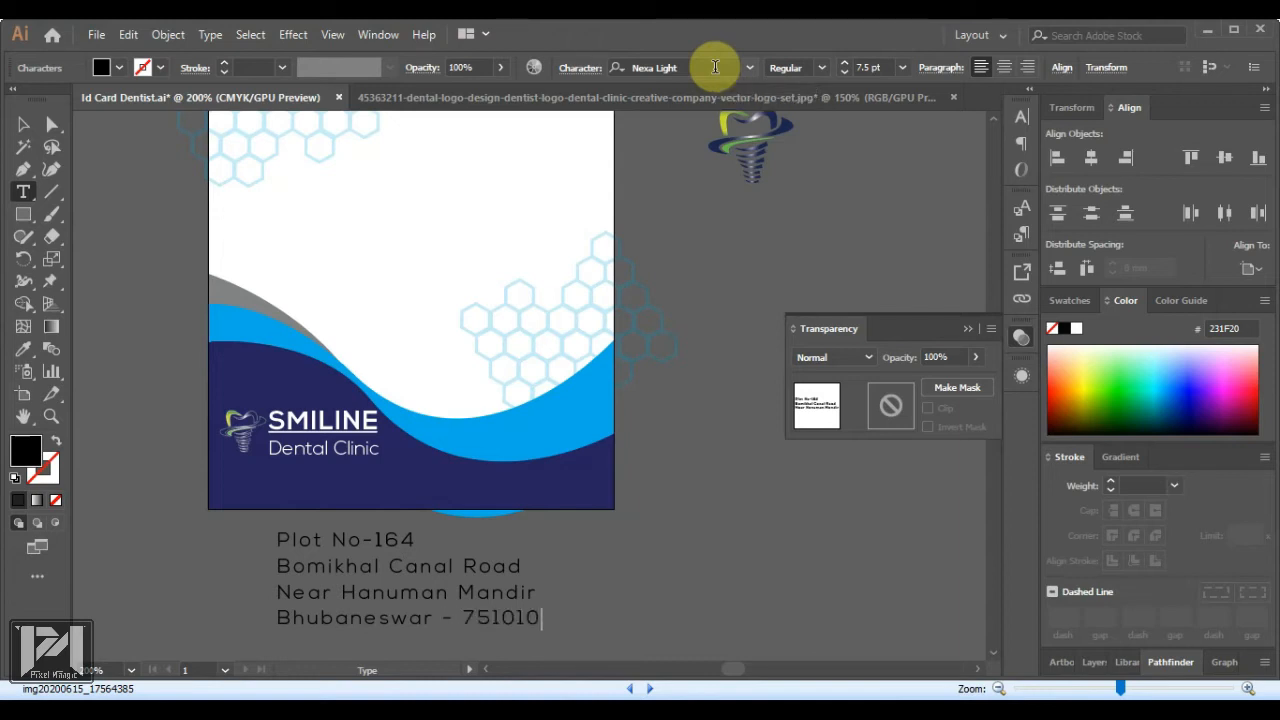
{"action": "key", "text": "Left"}
{"action": "key", "text": "Left"}
{"action": "key", "text": "Left"}
{"action": "key", "text": "Left"}
{"action": "key", "text": "Left"}
{"action": "key", "text": "BackSpace"}
{"action": "left_click_drag", "start_coordinate": [540, 619], "coordinate": [229, 537]}
Size the address text to 7 pt and move it onto the card's navy bottom
{"action": "left_click", "coordinate": [872, 67]}
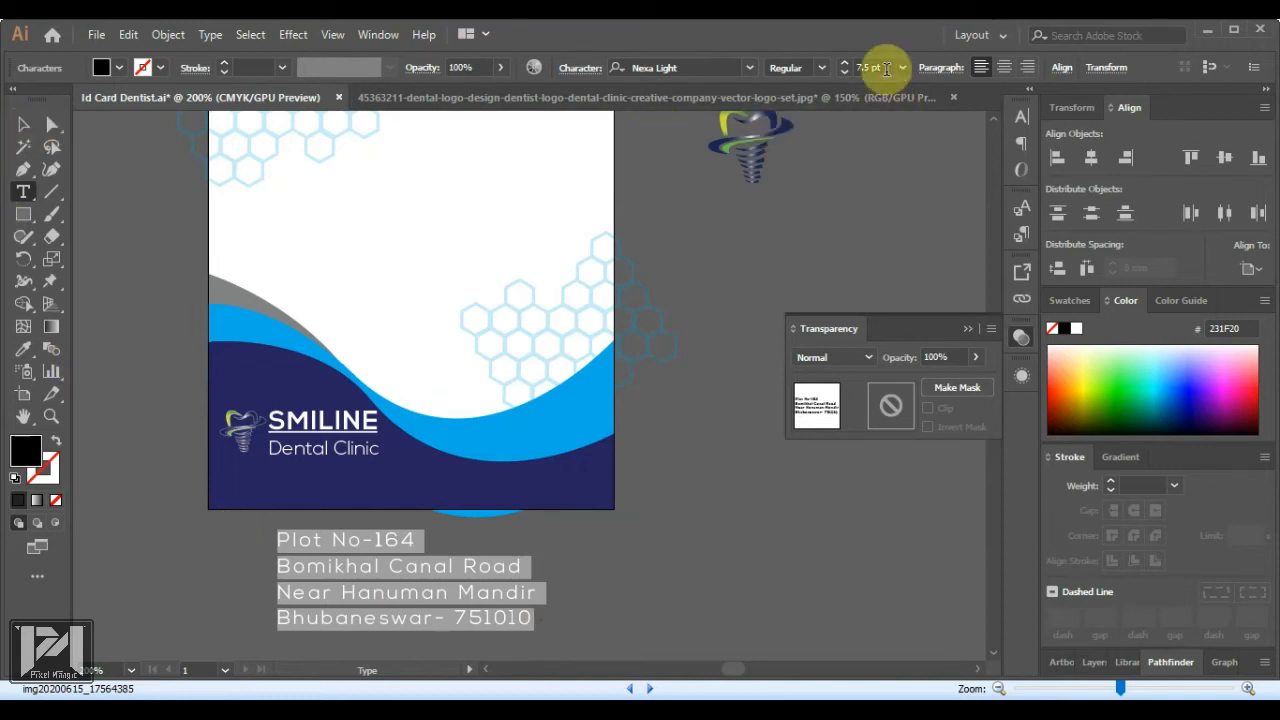
{"action": "type", "text": "7"}
{"action": "key", "text": "Return"}
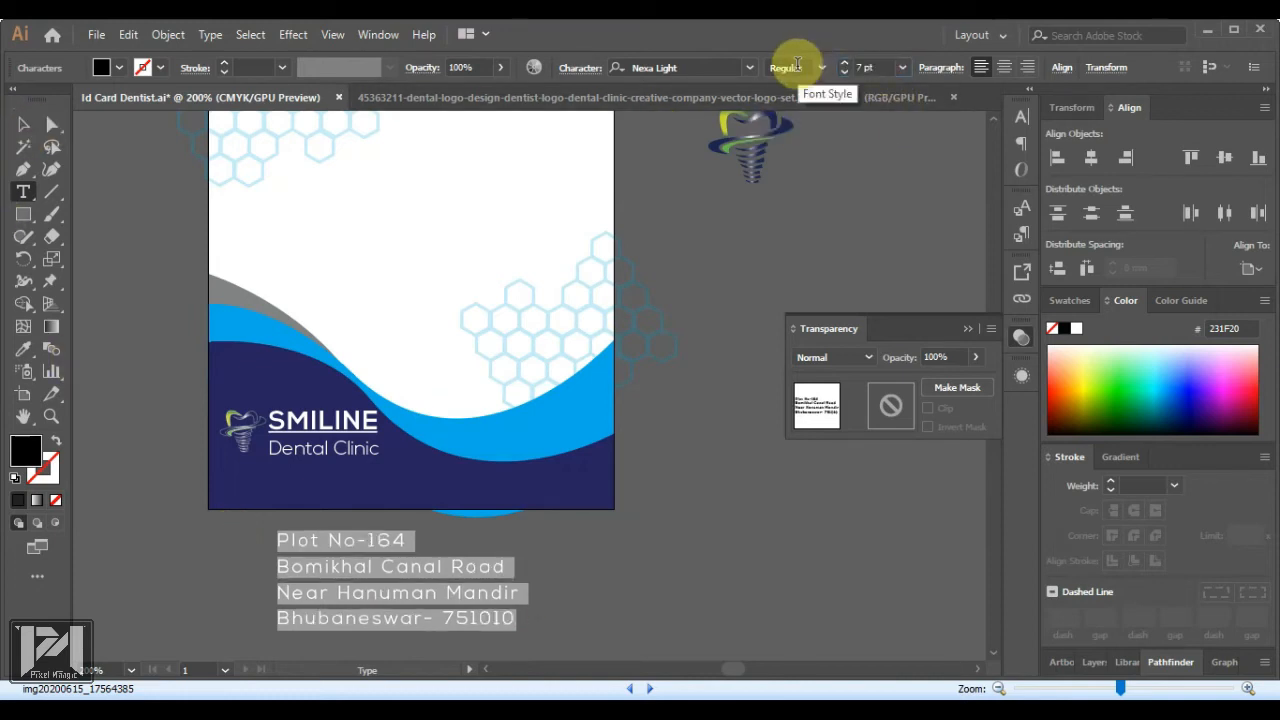
{"action": "left_click", "coordinate": [23, 124]}
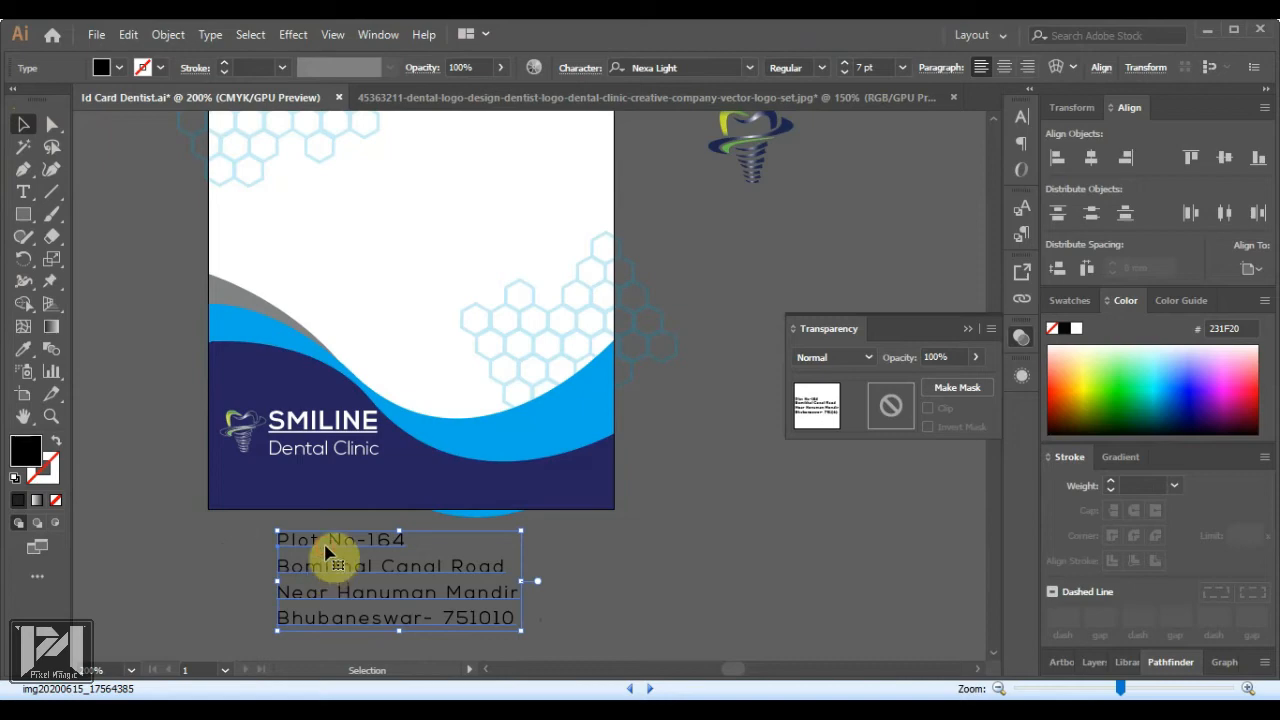
{"action": "left_click_drag", "start_coordinate": [325, 552], "coordinate": [270, 486]}
{"action": "scroll", "coordinate": [255, 484], "scroll_direction": "up", "scroll_amount": 2}
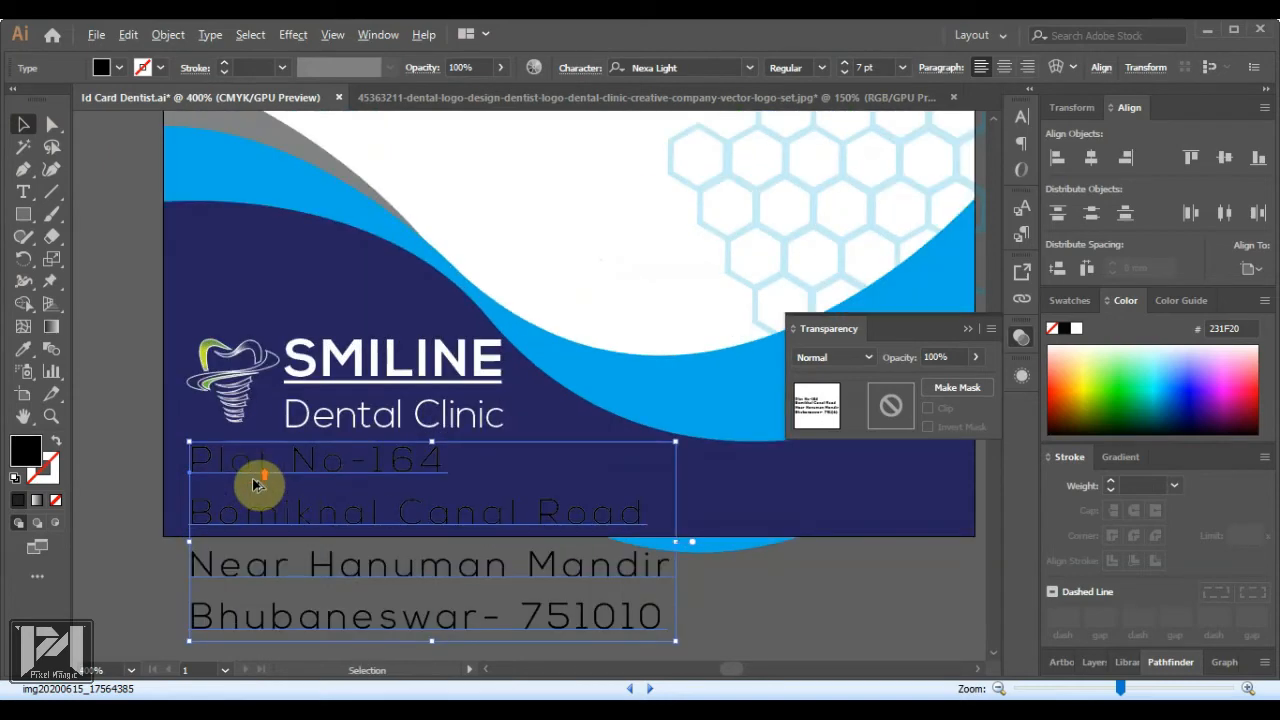
{"action": "scroll", "coordinate": [251, 487], "scroll_direction": "down", "scroll_amount": 1}
Join the address into two lines at 7 pt and colour it white
{"action": "key", "text": "t"}
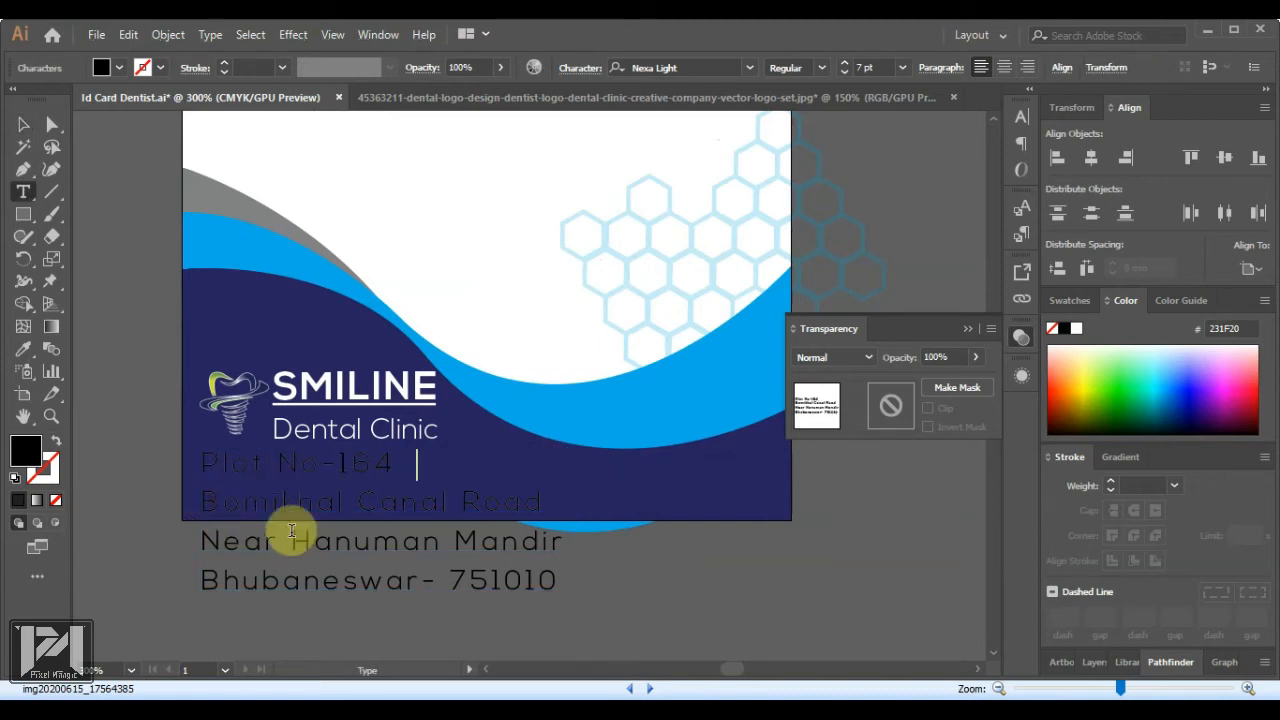
{"action": "key", "text": "Delete"}
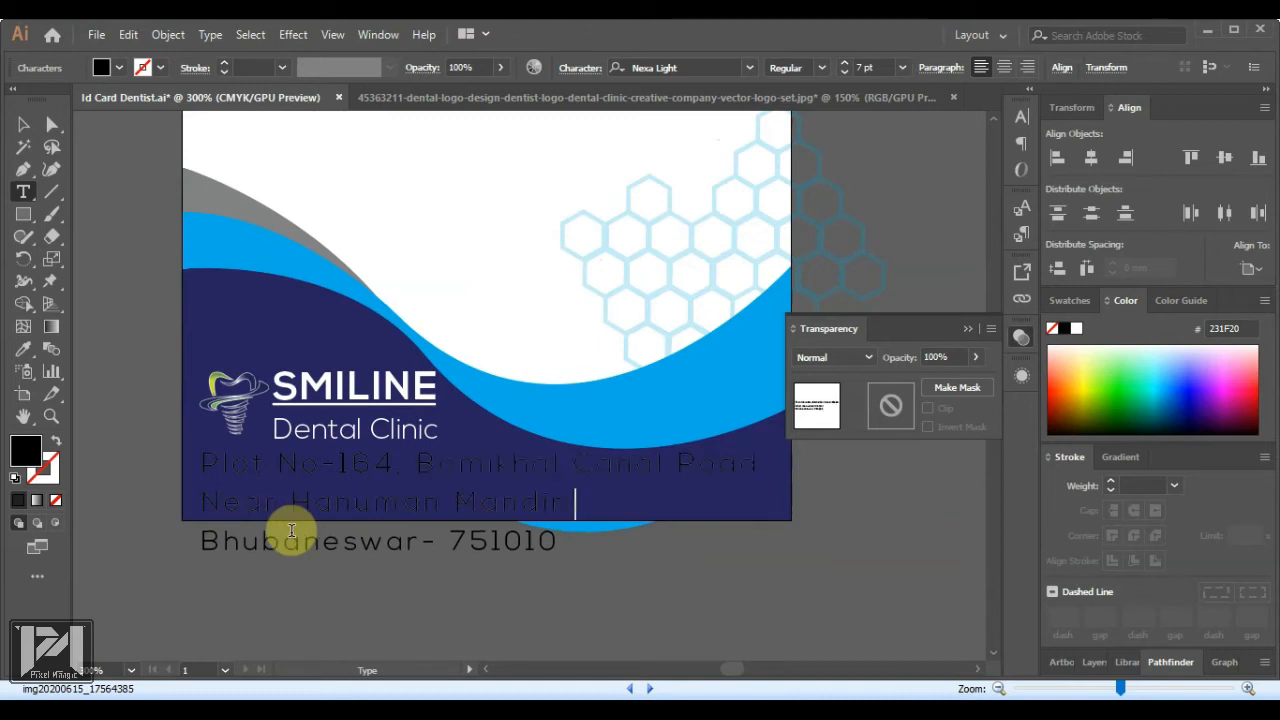
{"action": "key", "text": "Delete"}
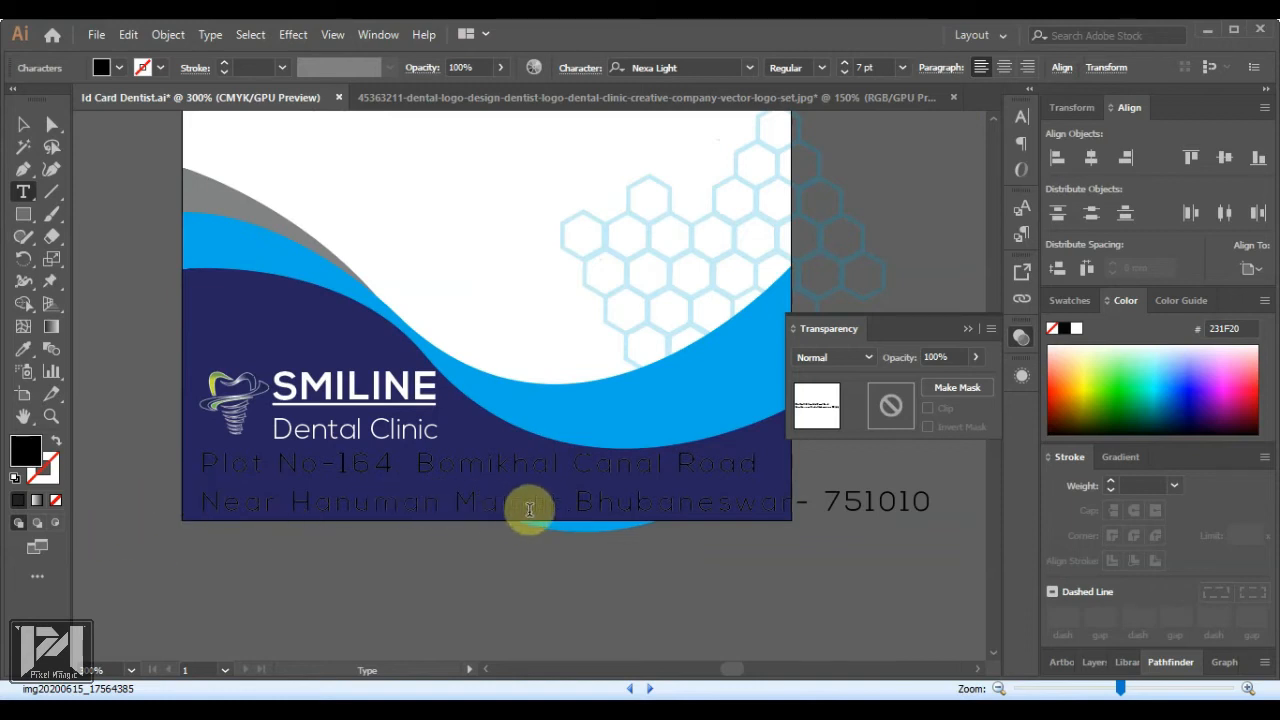
{"action": "left_click_drag", "start_coordinate": [202, 462], "coordinate": [945, 506]}
{"action": "left_click", "coordinate": [866, 67]}
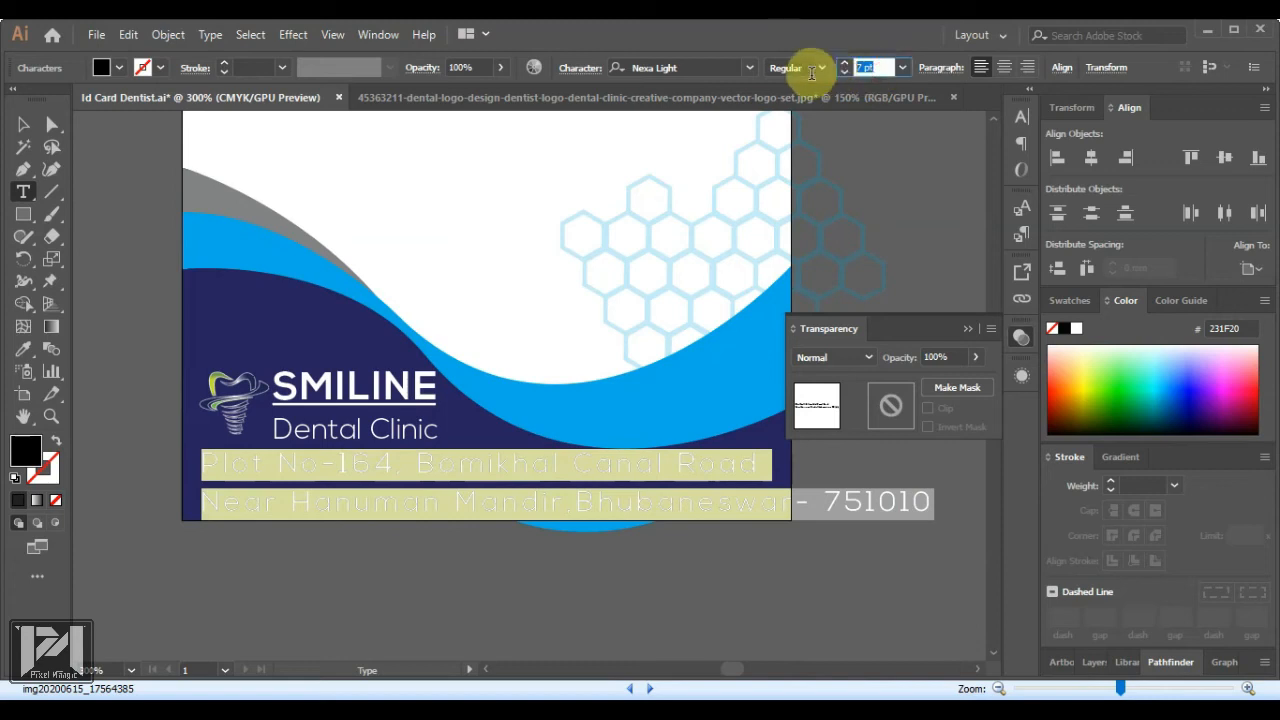
{"action": "type", "text": "6.5"}
{"action": "key", "text": "Return"}
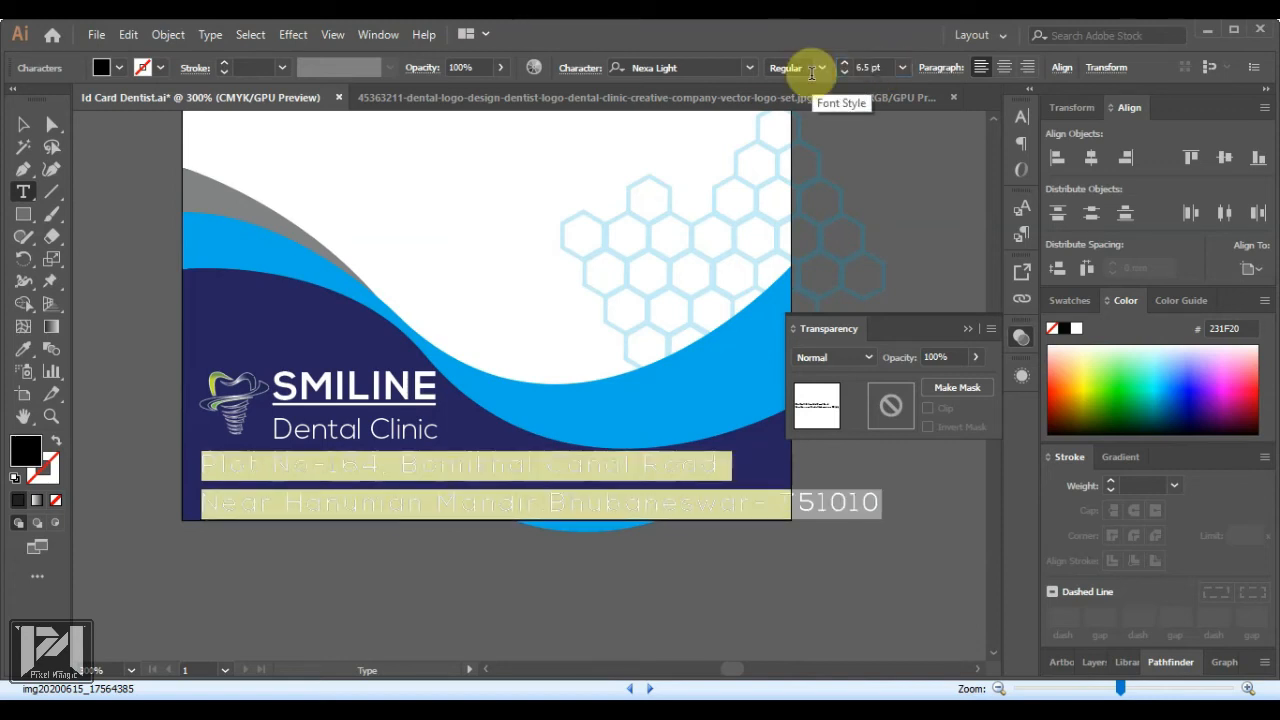
{"action": "left_click", "coordinate": [868, 67]}
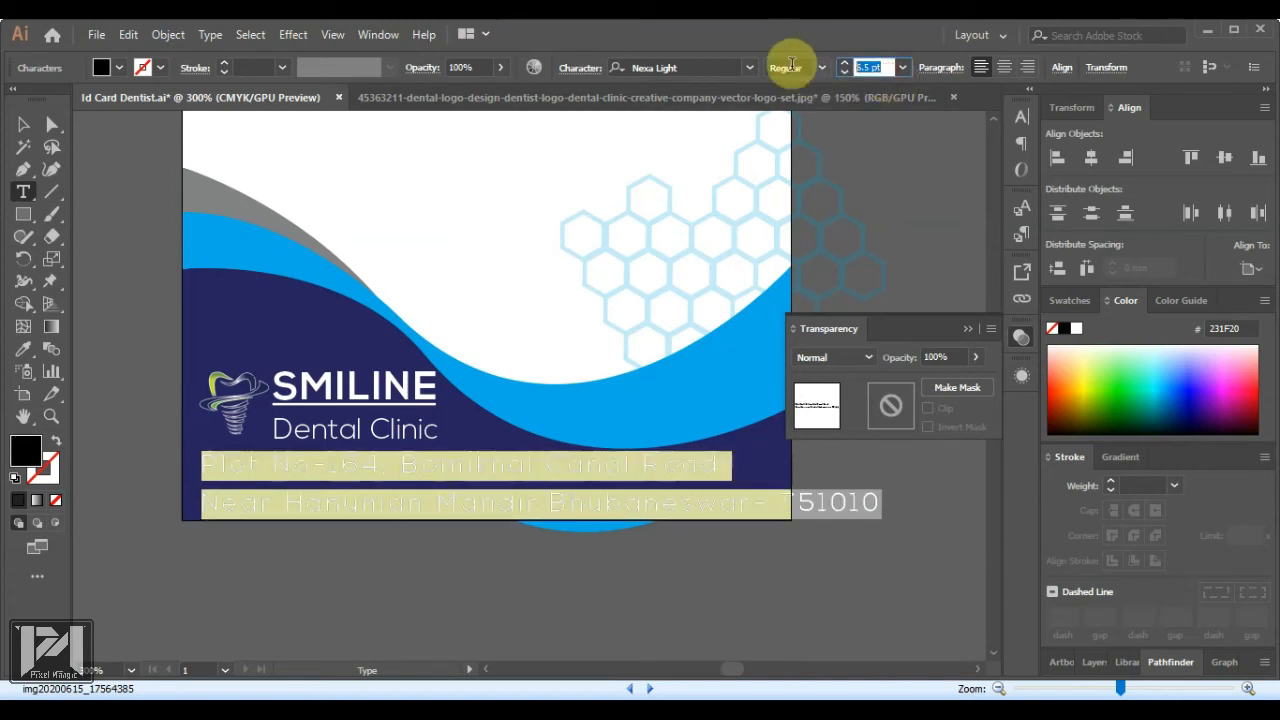
{"action": "type", "text": "7"}
{"action": "key", "text": "Return"}
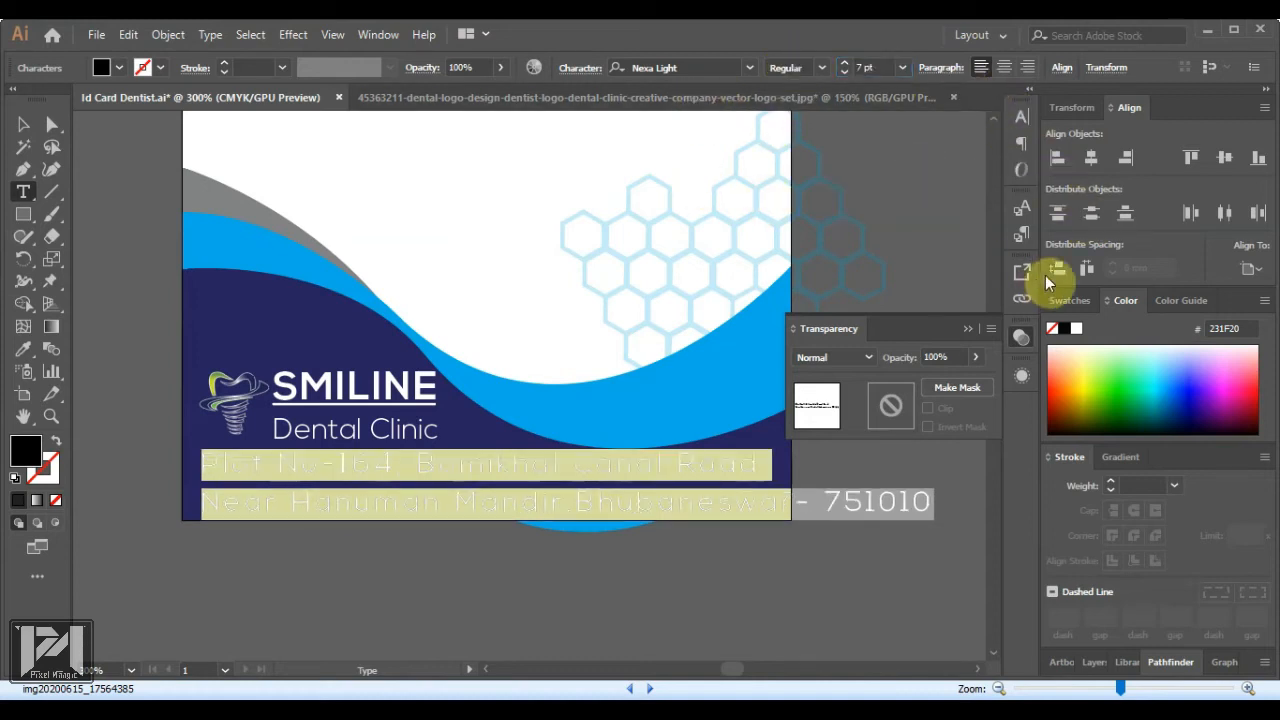
{"action": "left_click", "coordinate": [1075, 329]}
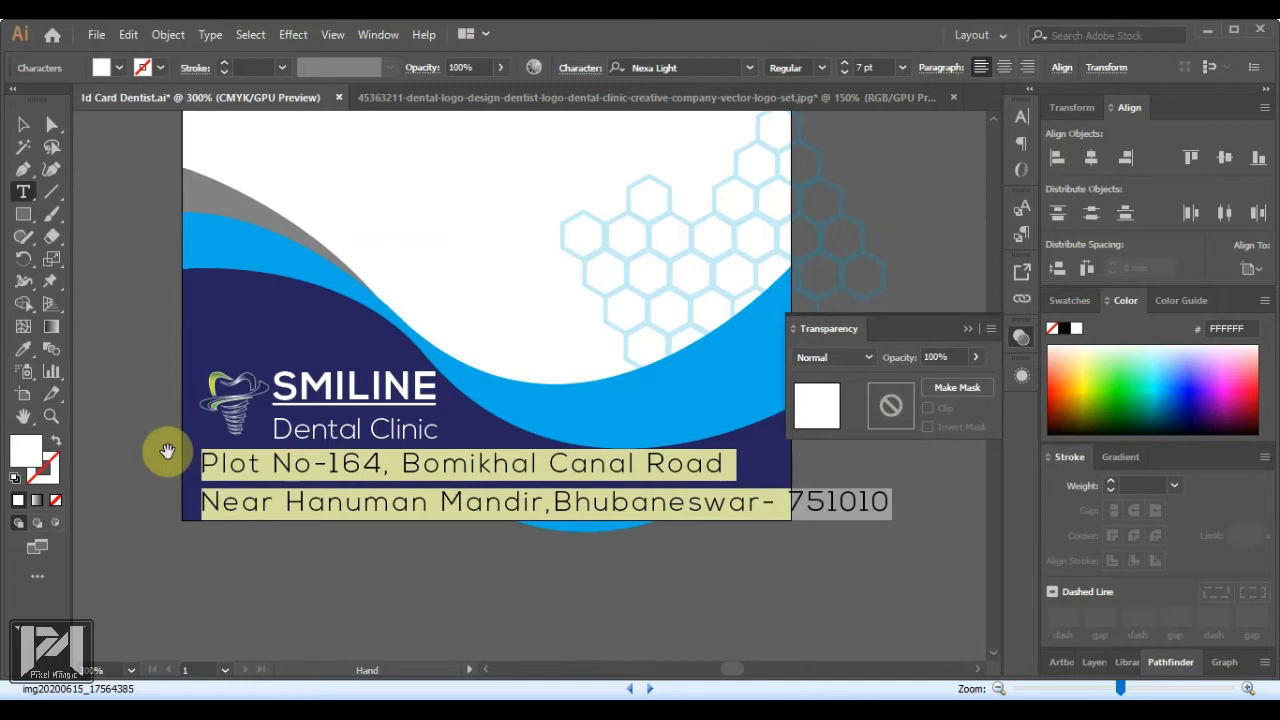
Tighten the address tracking and re-break the lines after 'Near'
{"action": "key", "text": "alt+Left"}
{"action": "key", "text": "alt+Left"}
{"action": "key", "text": "alt+Left"}
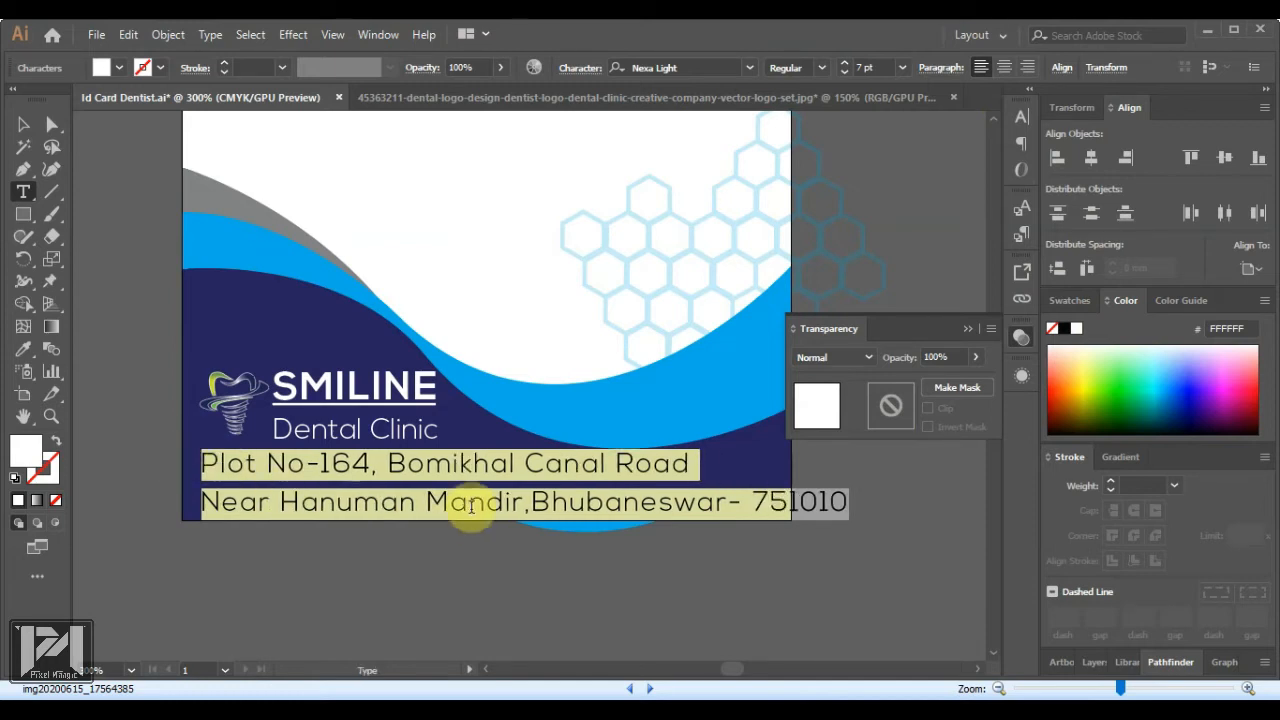
{"action": "left_click", "coordinate": [474, 463]}
{"action": "triple_click", "coordinate": [512, 475]}
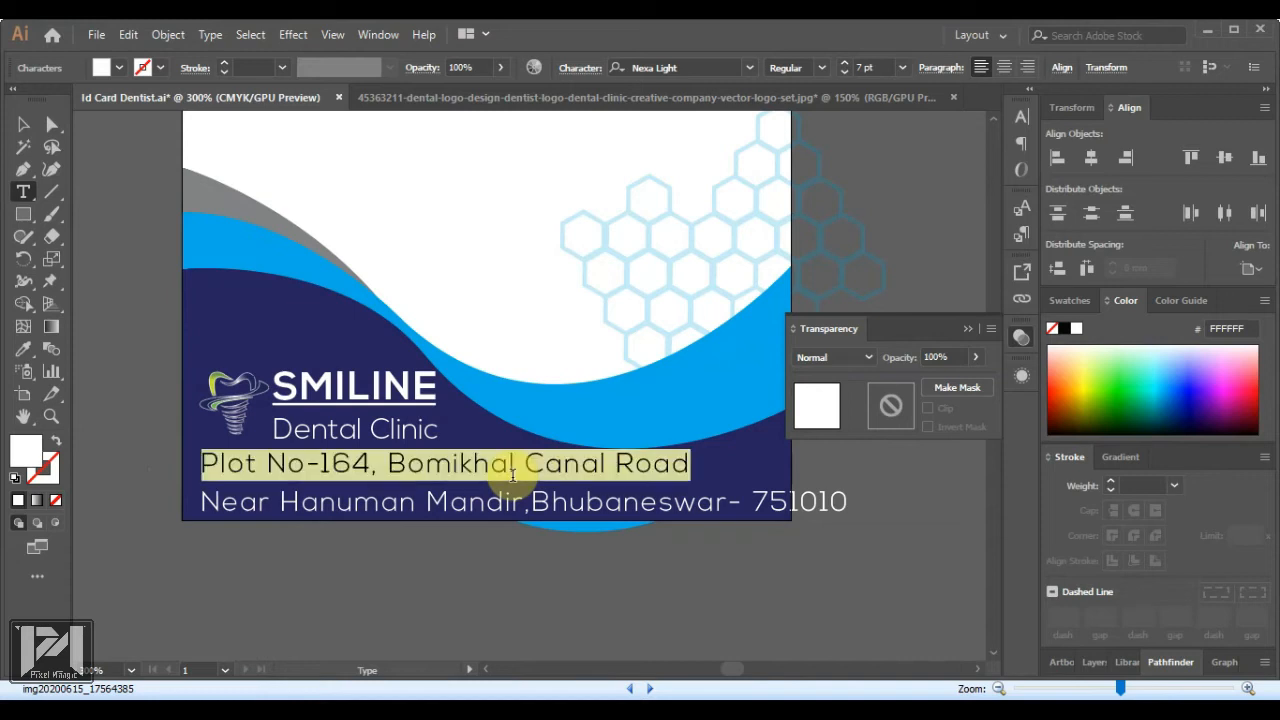
{"action": "key", "text": "alt+Right"}
{"action": "key", "text": "alt+Right"}
{"action": "key", "text": "alt+Right"}
{"action": "key", "text": "alt+Right"}
{"action": "key", "text": "alt+Right"}
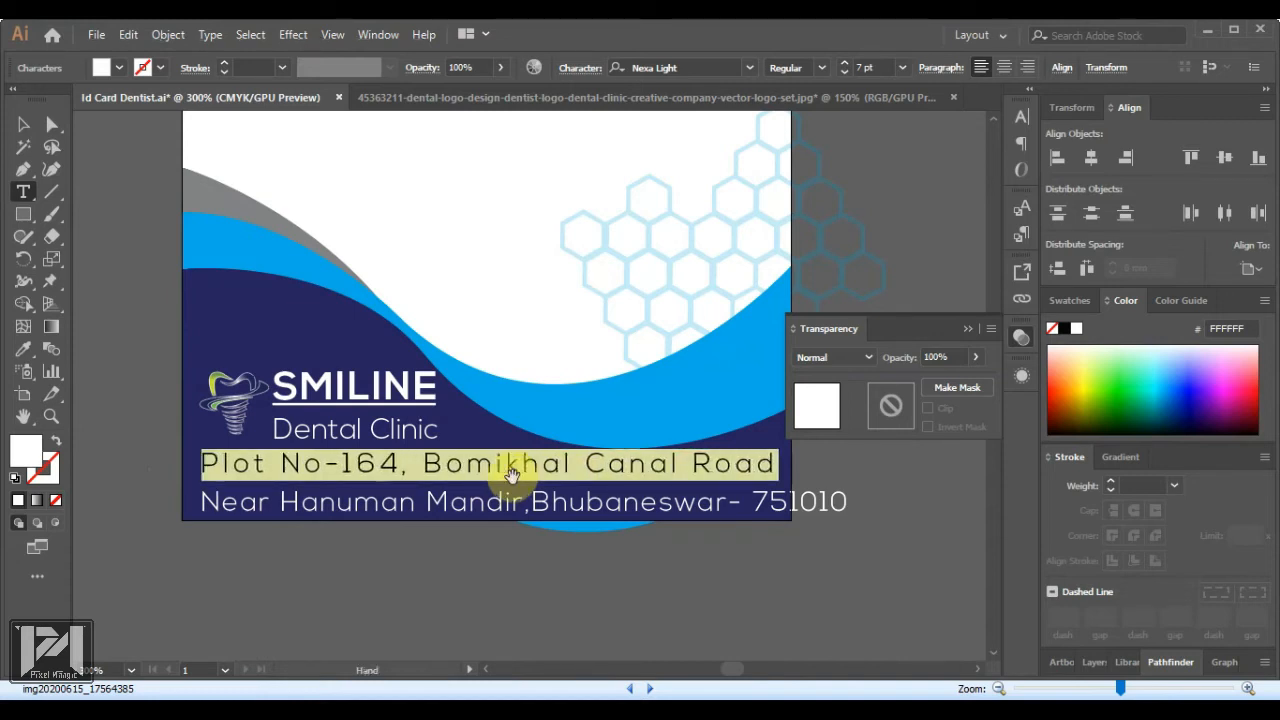
{"action": "key", "text": "ctrl+z"}
{"action": "key", "text": "ctrl+z"}
{"action": "key", "text": "ctrl+z"}
{"action": "key", "text": "ctrl+z"}
{"action": "key", "text": "ctrl+z"}
{"action": "key", "text": "BackSpace"}
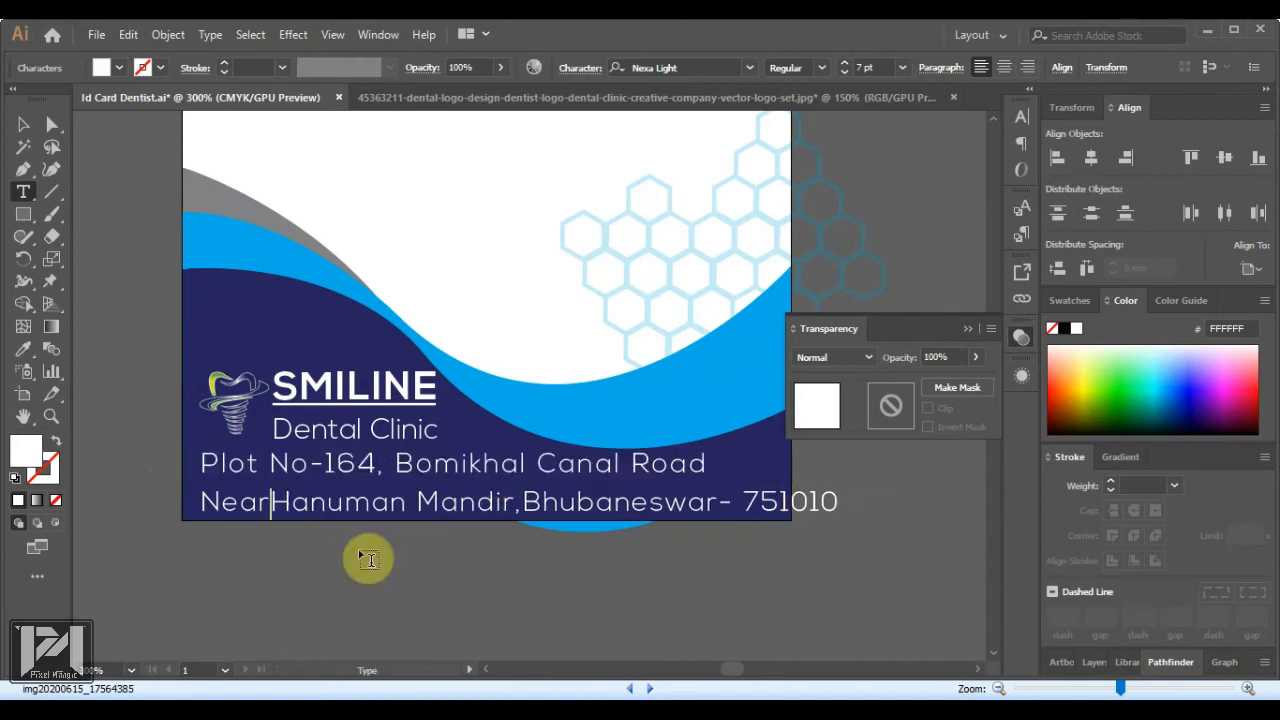
{"action": "key", "text": "BackSpace"}
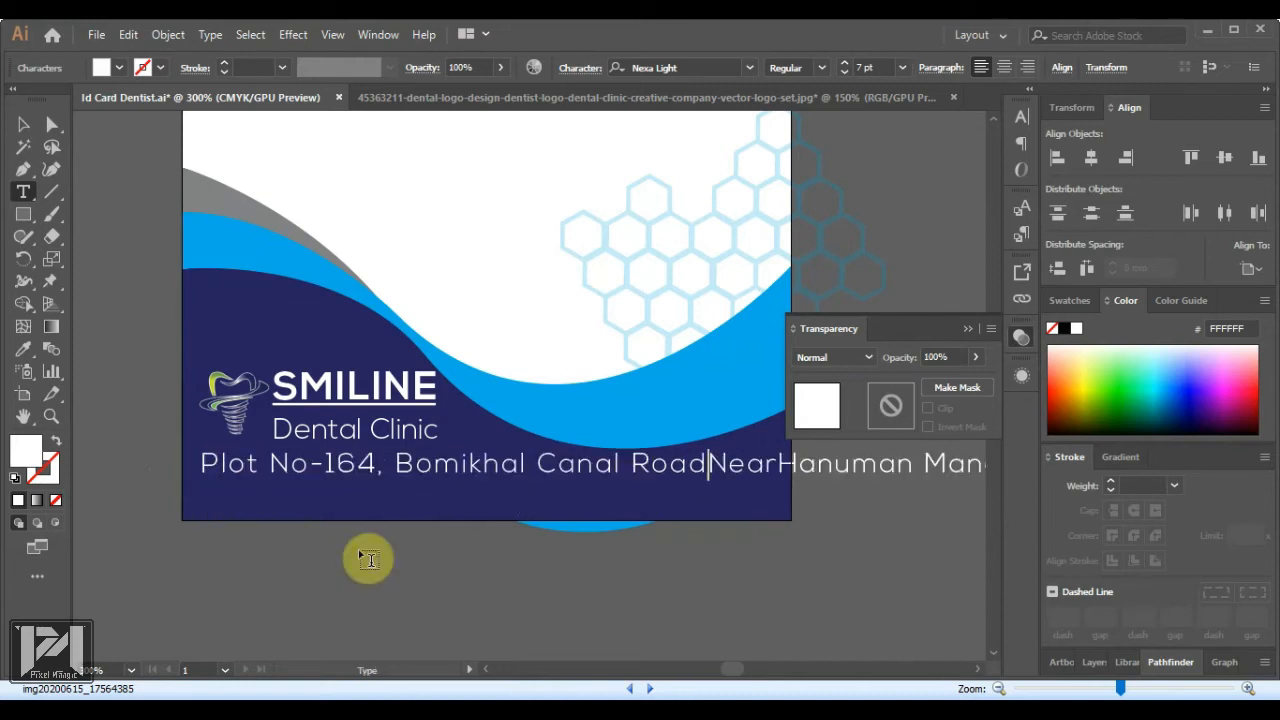
{"action": "key", "text": "Return"}
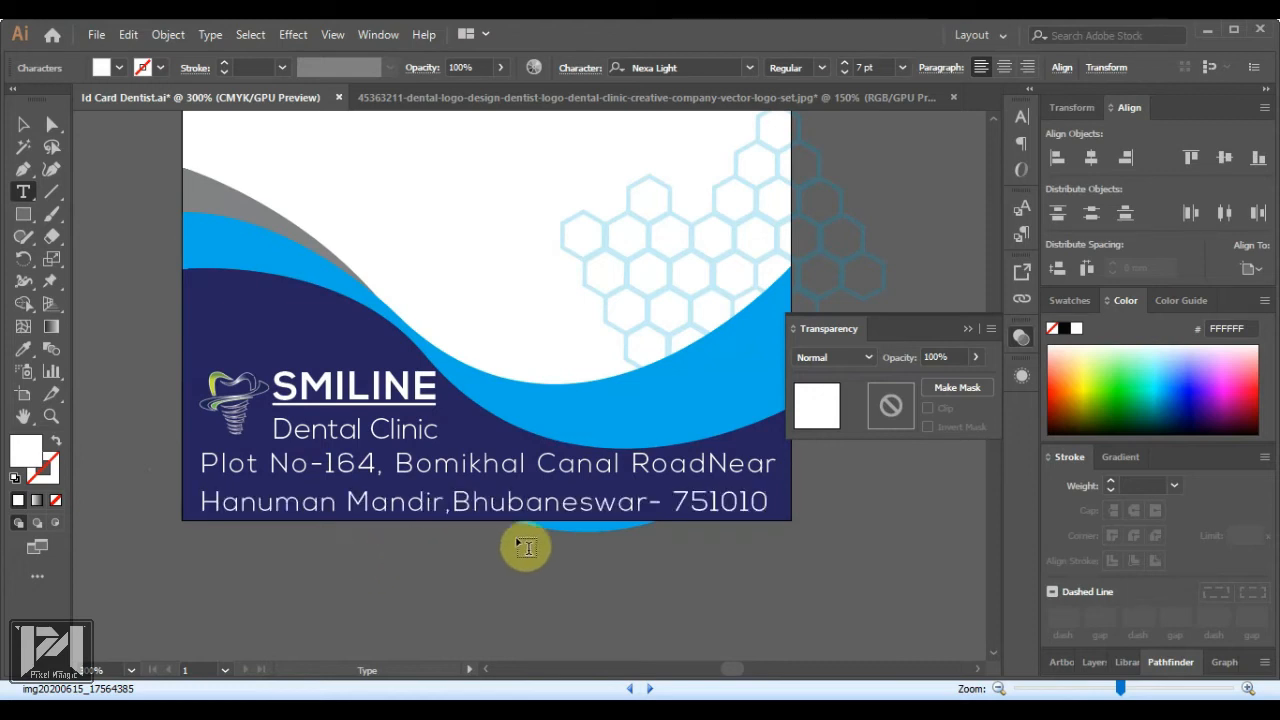
Add a comma after 'Road' and fine-tune letter spacing on both address lines
{"action": "left_click", "coordinate": [709, 465]}
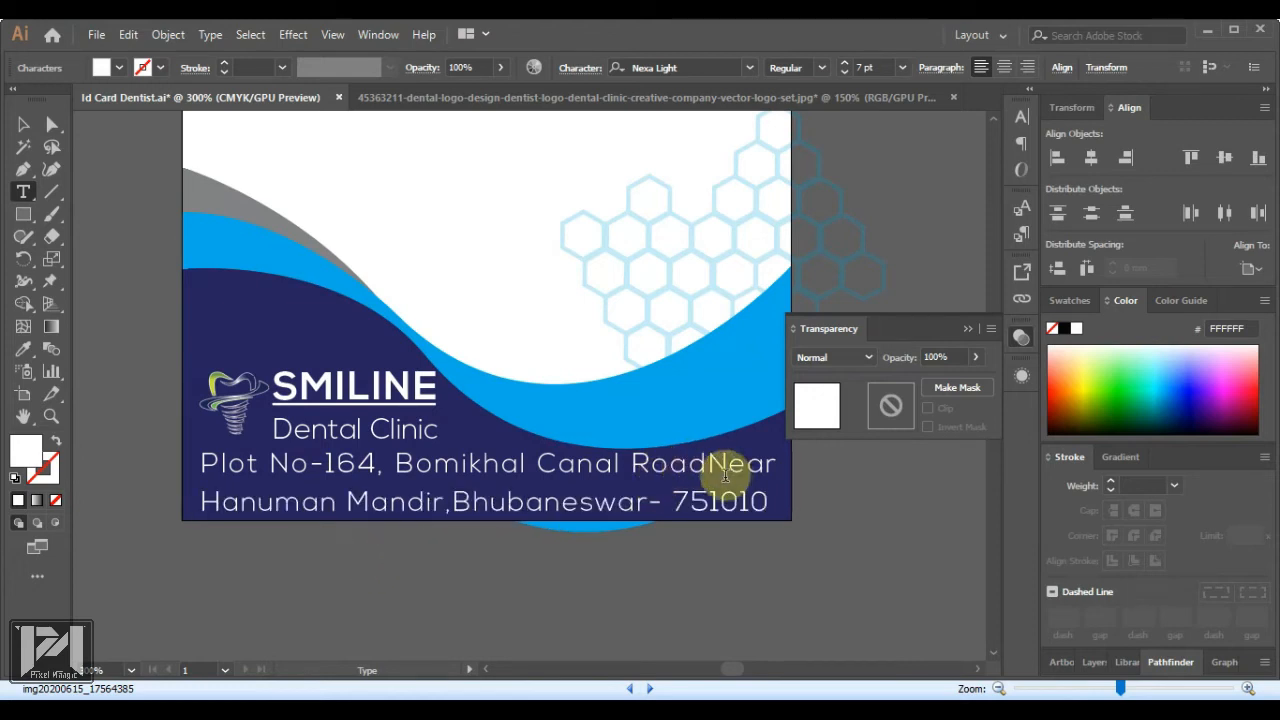
{"action": "type", "text": ","}
{"action": "triple_click", "coordinate": [725, 477]}
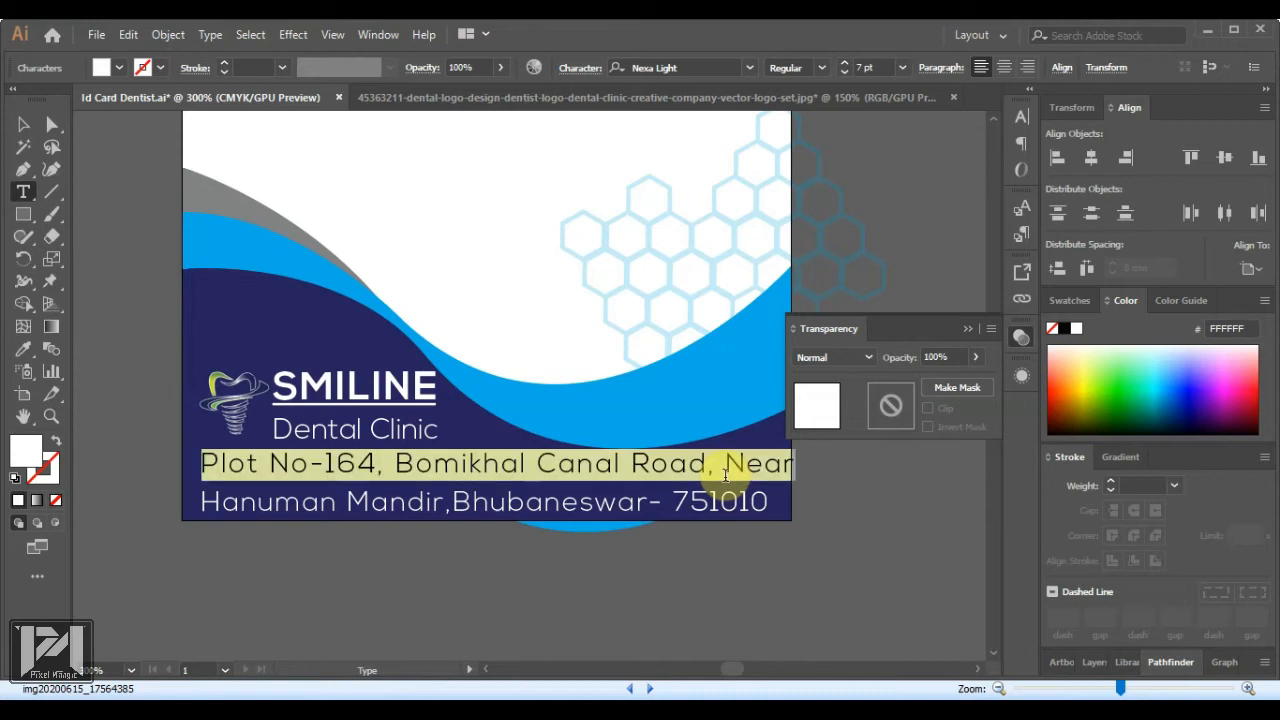
{"action": "key", "text": "alt+Left"}
{"action": "key", "text": "Right"}
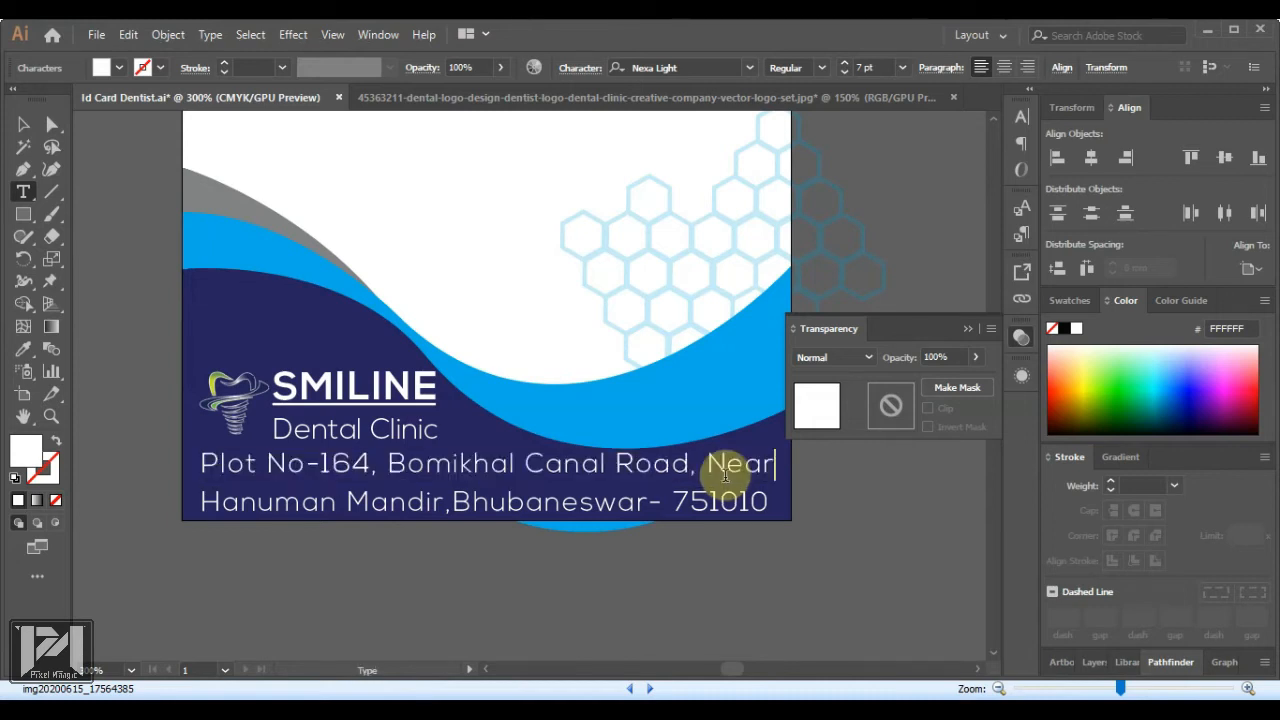
{"action": "key", "text": "shift+Home"}
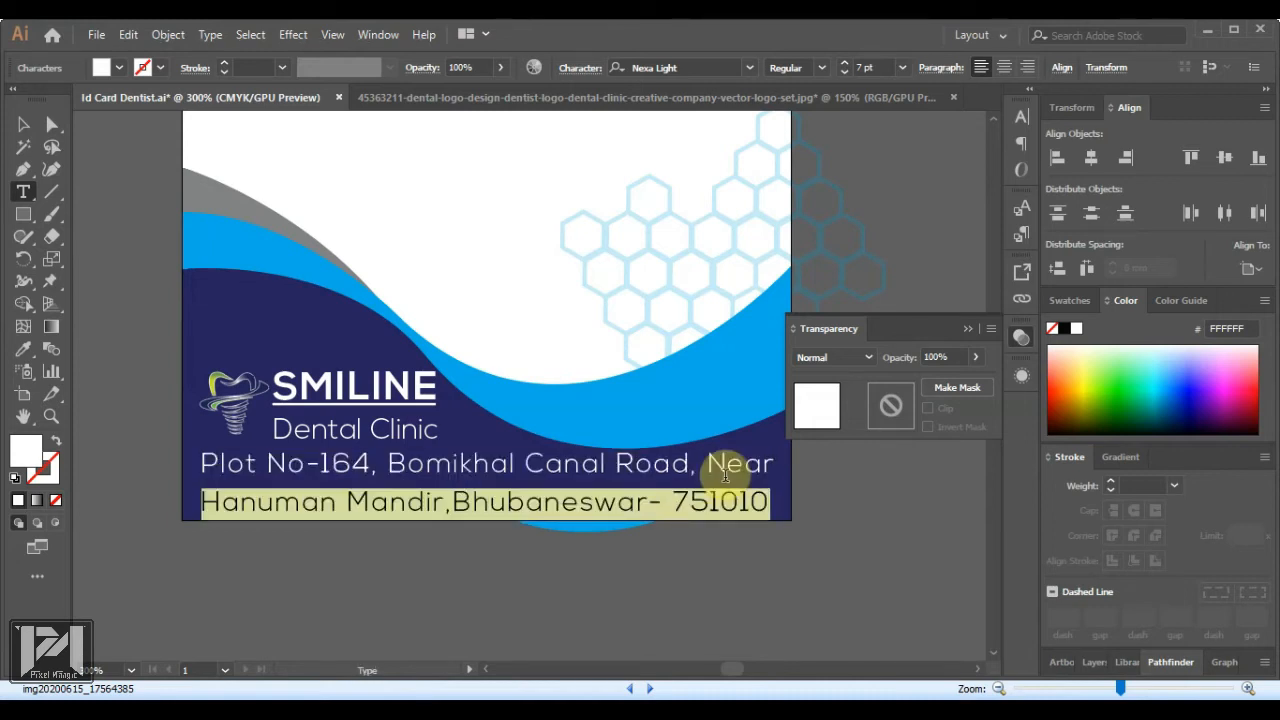
{"action": "key", "text": "alt+Right"}
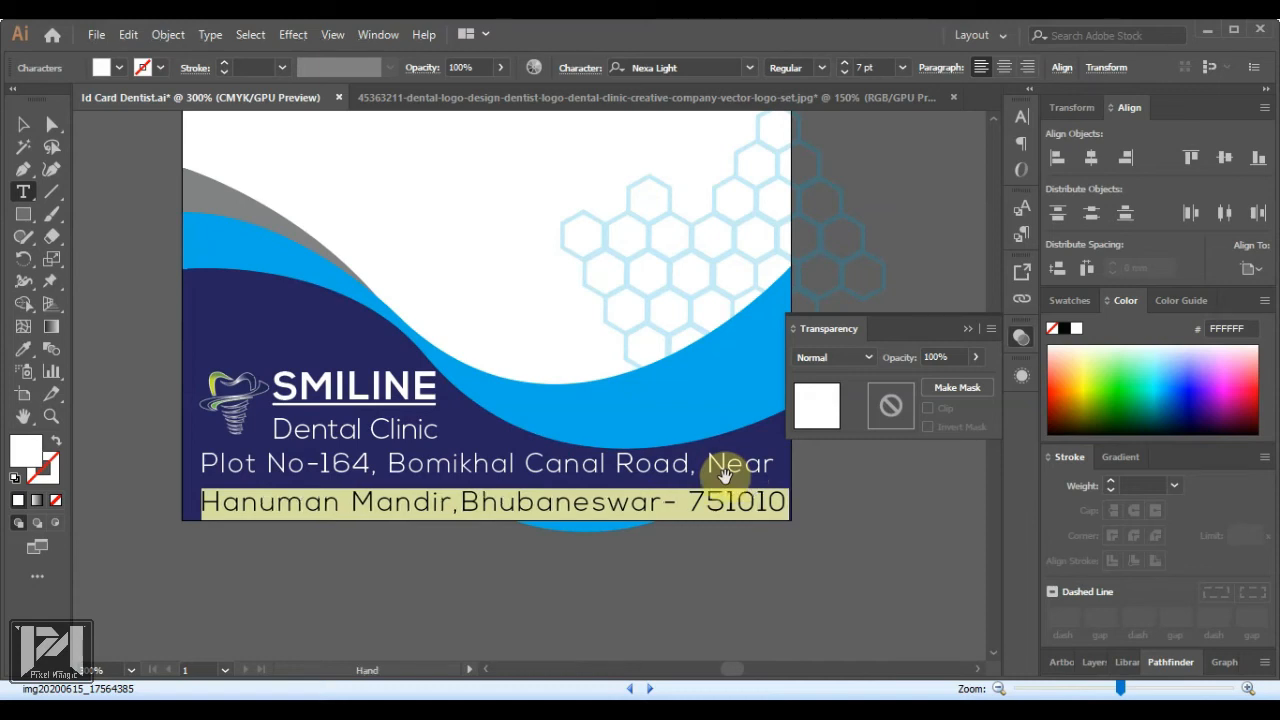
{"action": "key", "text": "alt+Left"}
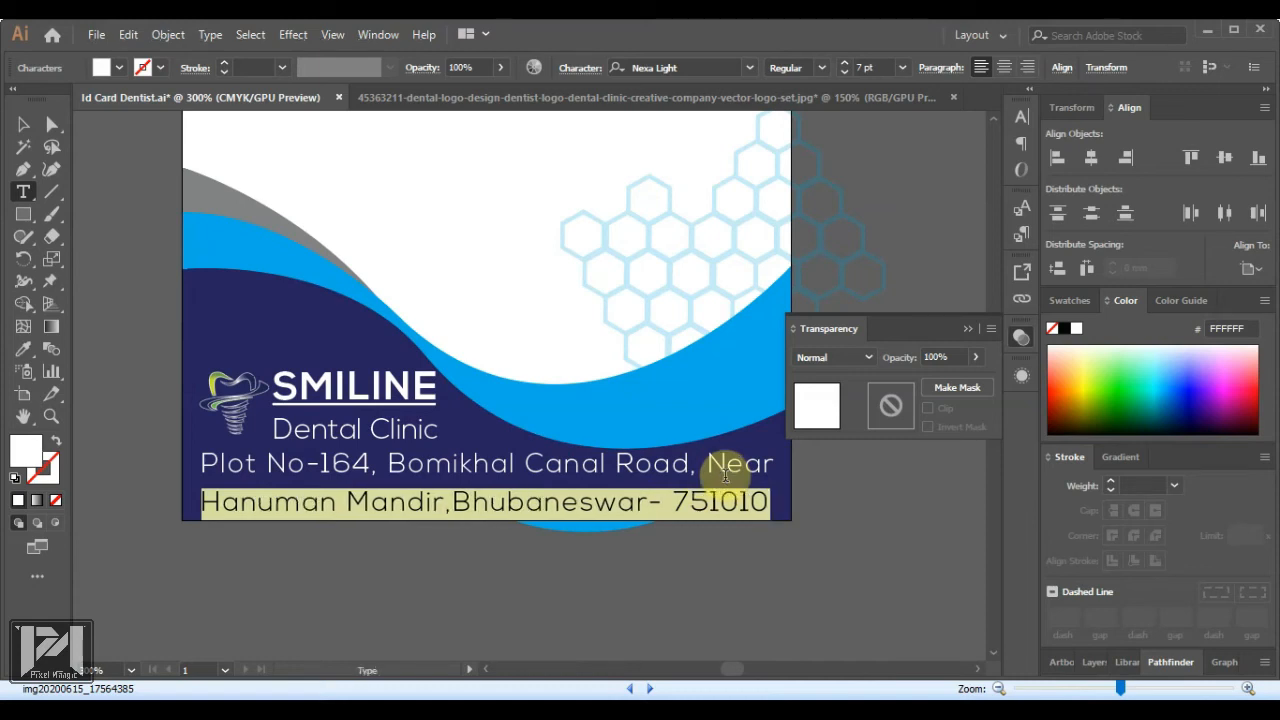
{"action": "left_click", "coordinate": [23, 124]}
Nudge the logo, SMILINE and Dental Clinic group slightly up and left
{"action": "left_click", "coordinate": [647, 574]}
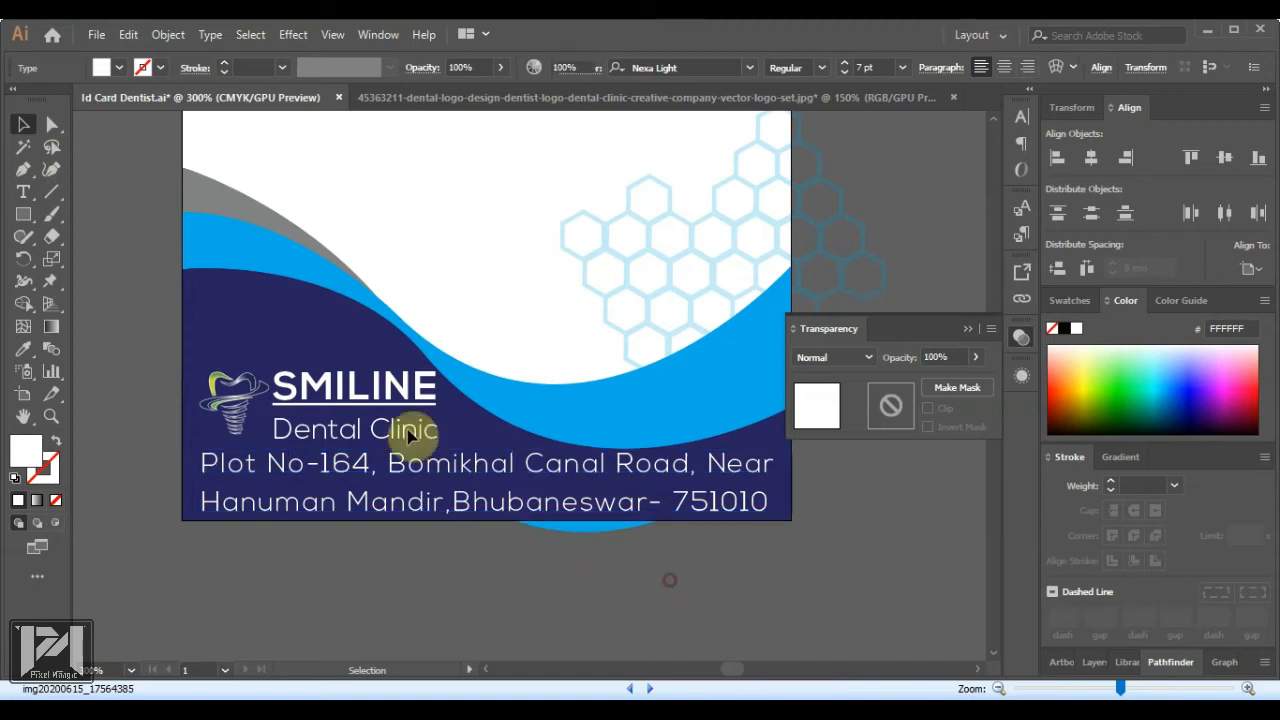
{"action": "left_click", "coordinate": [231, 395]}
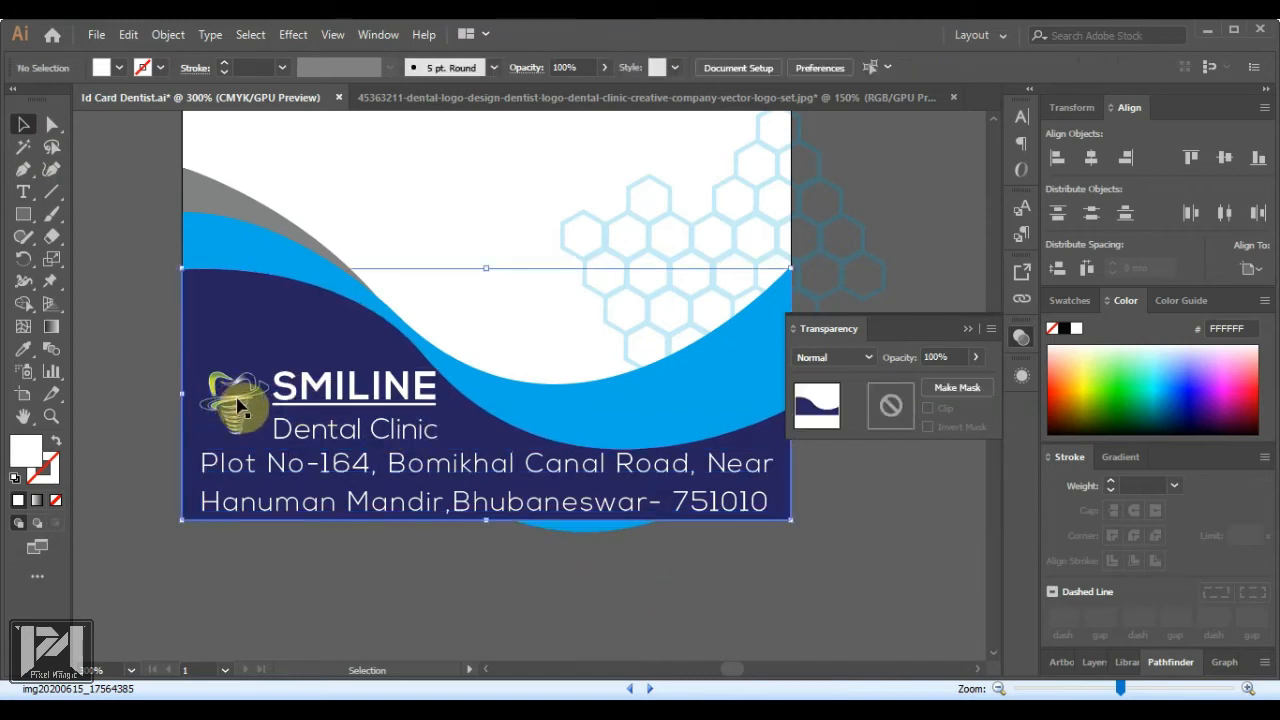
{"action": "left_click", "coordinate": [238, 403]}
{"action": "key", "text": "Up"}
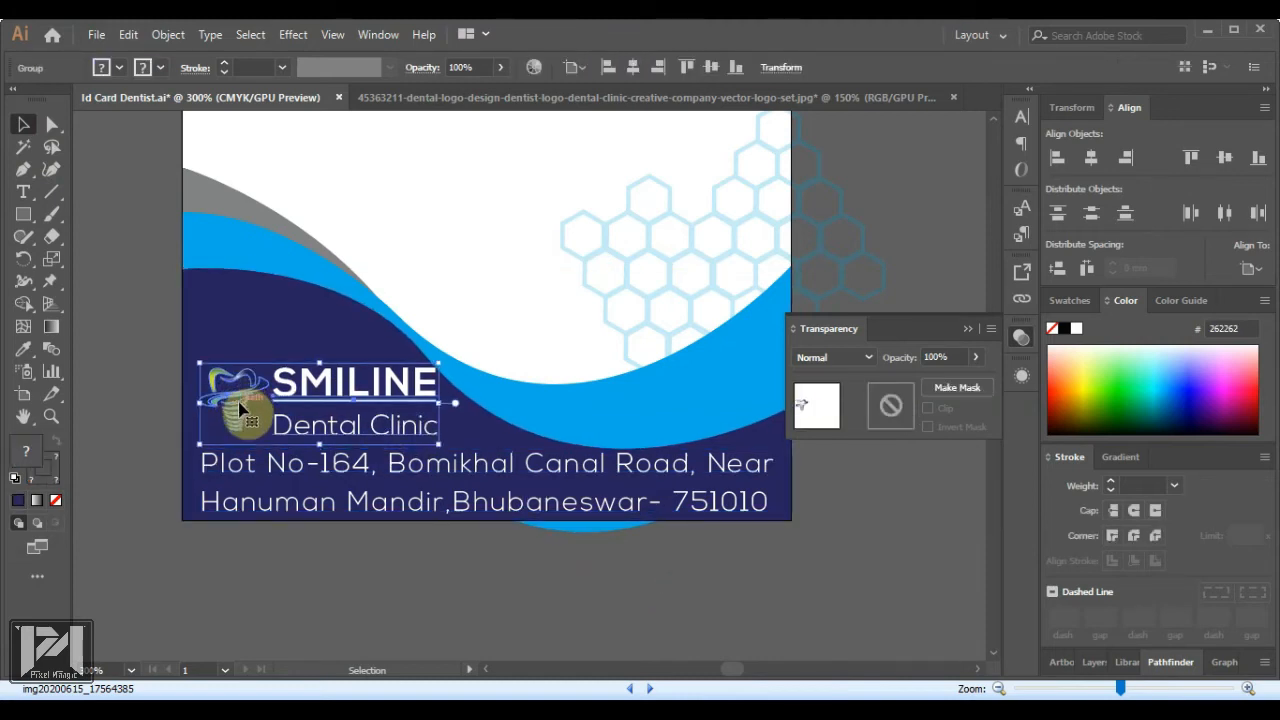
{"action": "key", "text": "Up"}
{"action": "key", "text": "Left"}
{"action": "key", "text": "Up"}
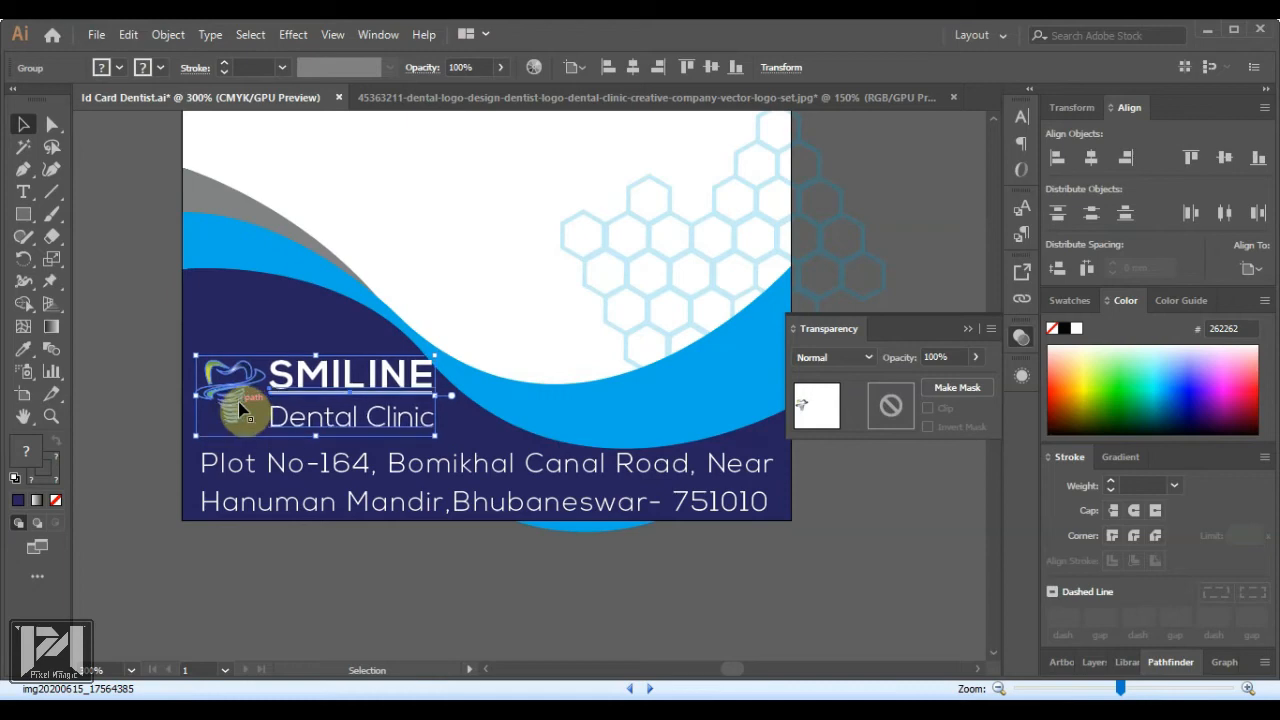
{"action": "left_click", "coordinate": [470, 563]}
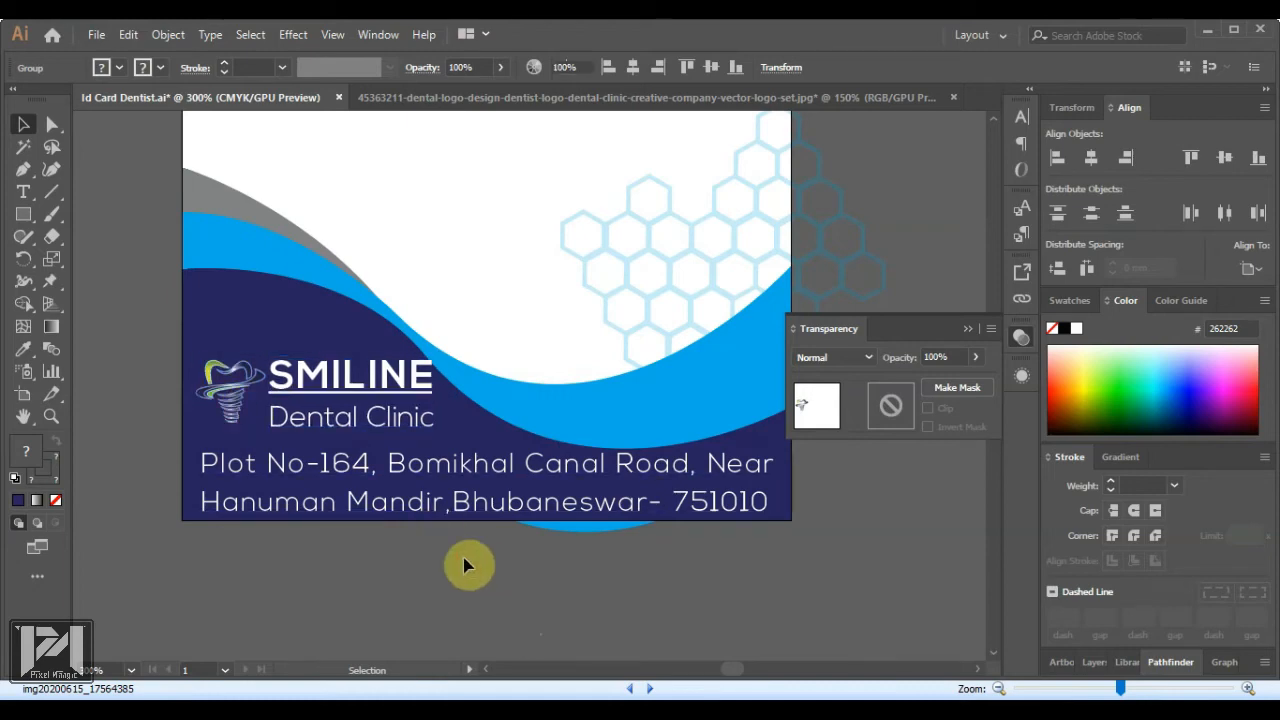
{"action": "scroll", "coordinate": [398, 505], "scroll_direction": "down", "scroll_amount": 1}
{"action": "scroll", "coordinate": [398, 508], "scroll_direction": "down", "scroll_amount": 1}
{"action": "scroll", "coordinate": [401, 472], "scroll_direction": "up", "scroll_amount": 2}
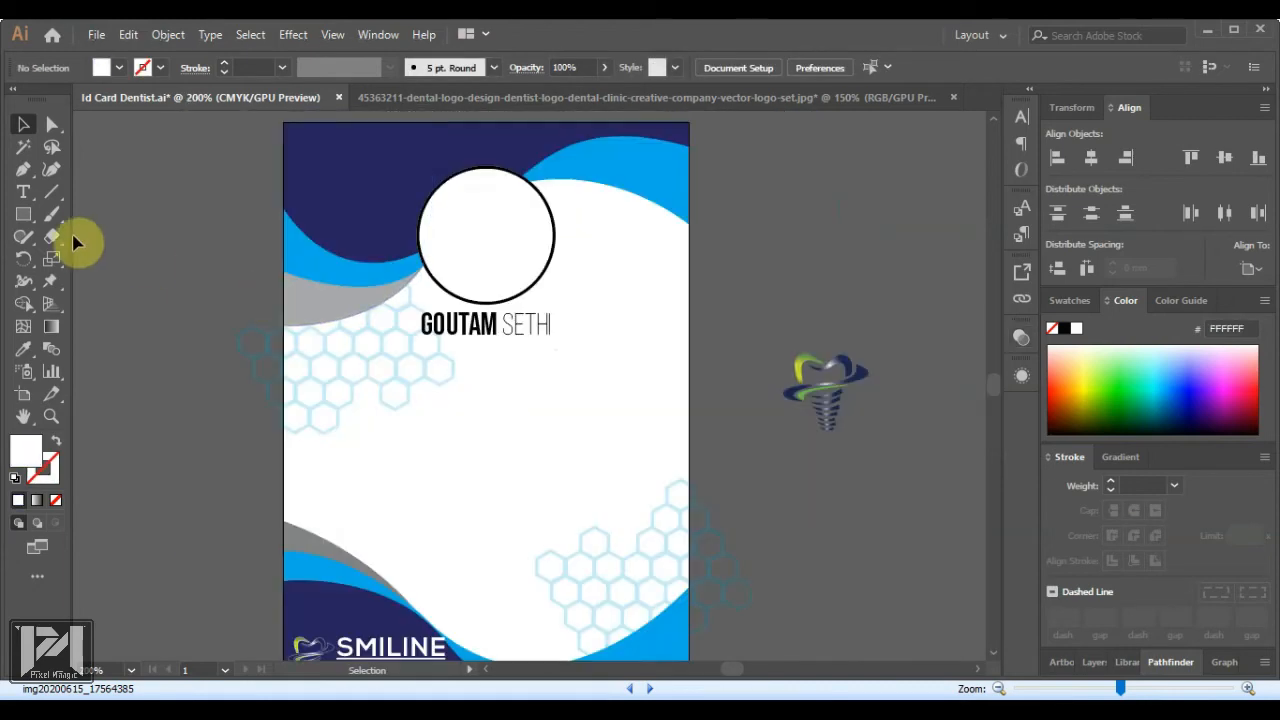
{"action": "left_click", "coordinate": [19, 196]}
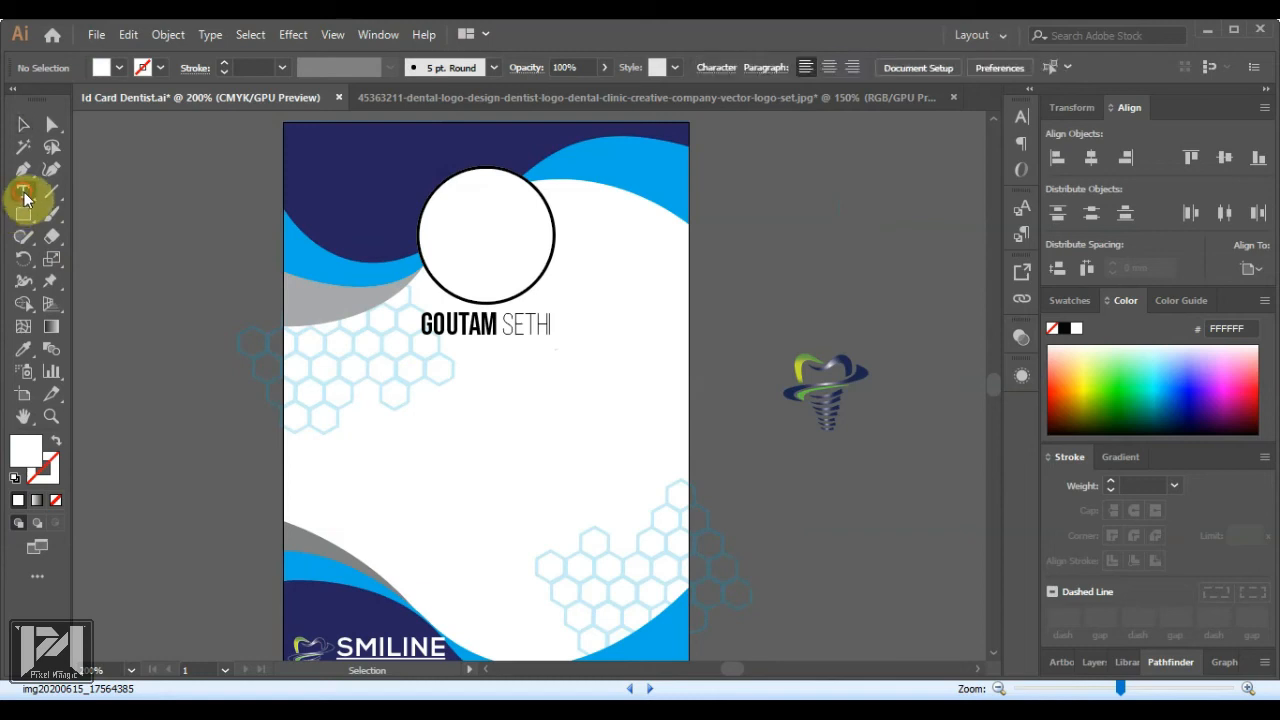
Type an 'ID No' line below the name on the card front and shift it left
{"action": "left_click", "coordinate": [356, 378]}
{"action": "type", "text": "ID"}
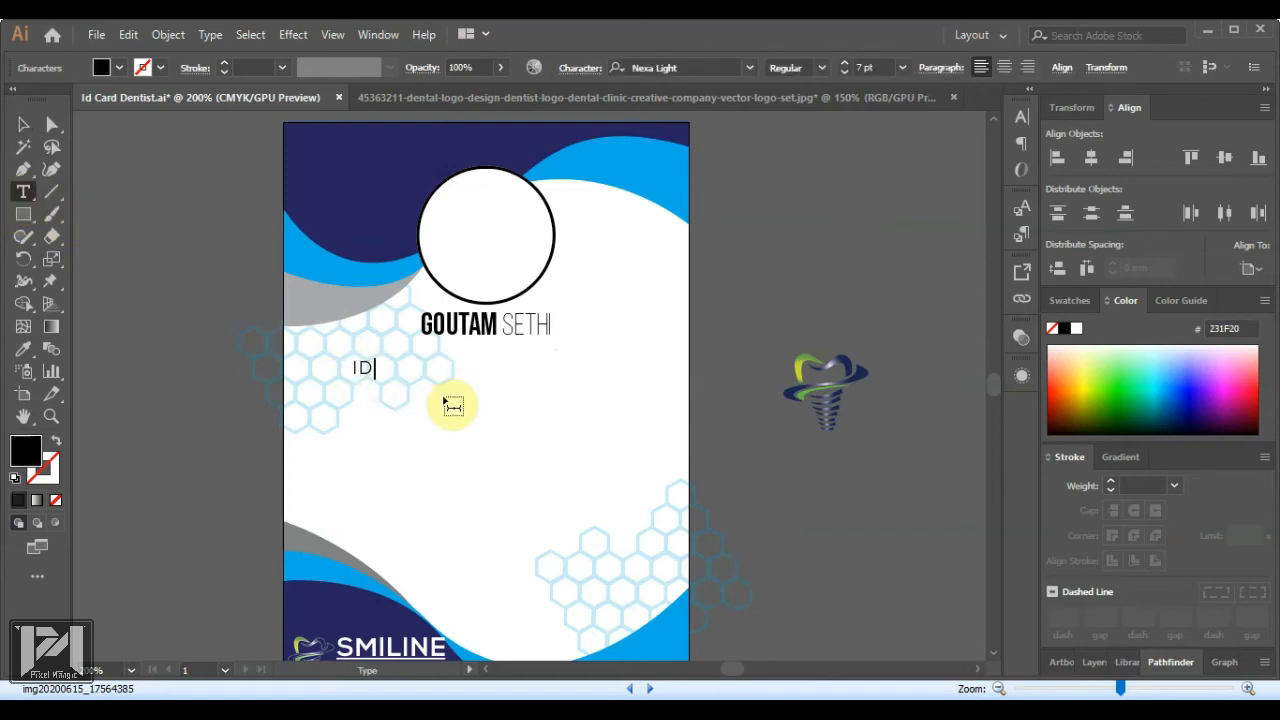
{"action": "type", "text": " No.:000102"}
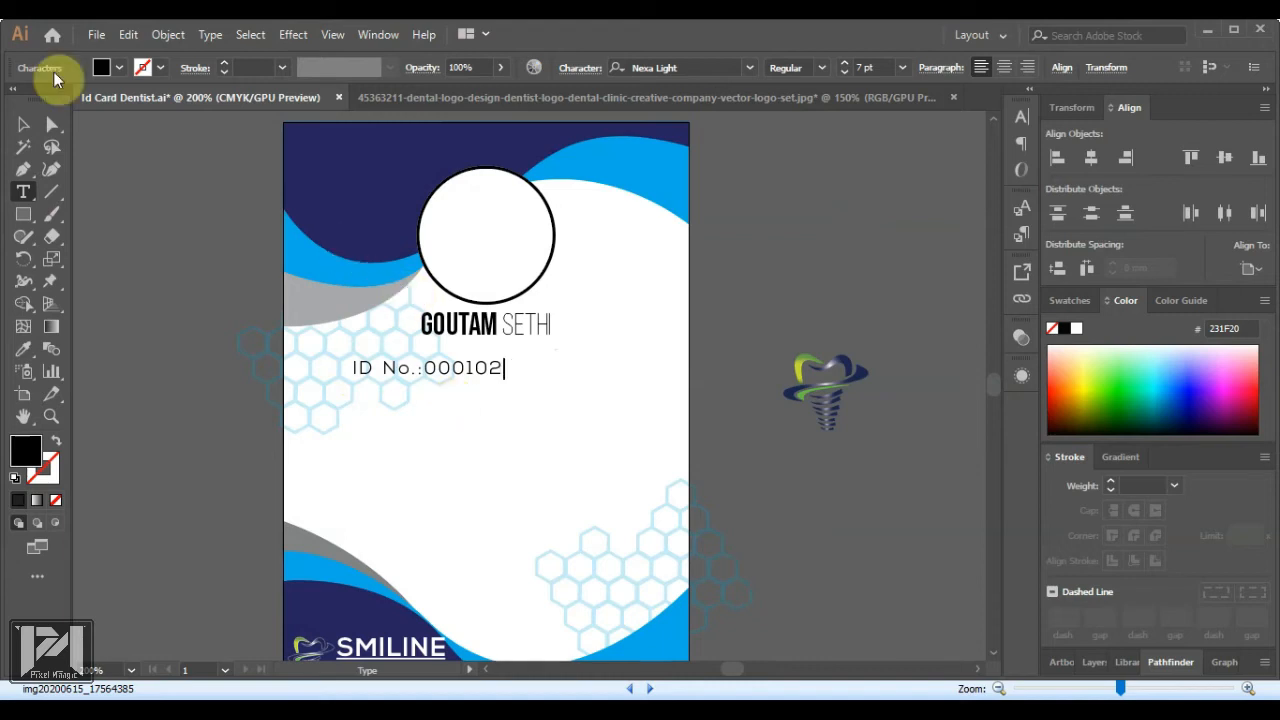
{"action": "left_click", "coordinate": [23, 125]}
{"action": "left_click_drag", "start_coordinate": [443, 371], "coordinate": [533, 366]}
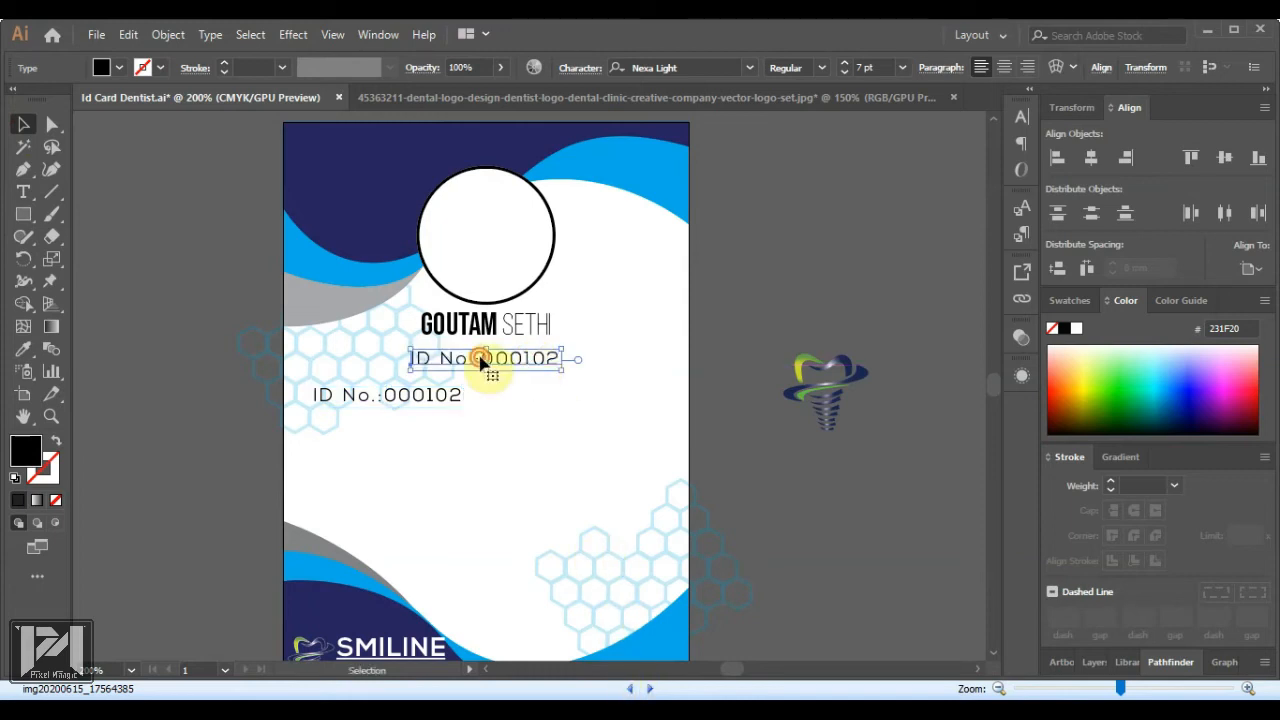
Retype the copied line as 'MEDICAL STAFF' and centre it horizontally under the name
{"action": "double_click", "coordinate": [484, 359]}
{"action": "key", "text": "ctrl+a"}
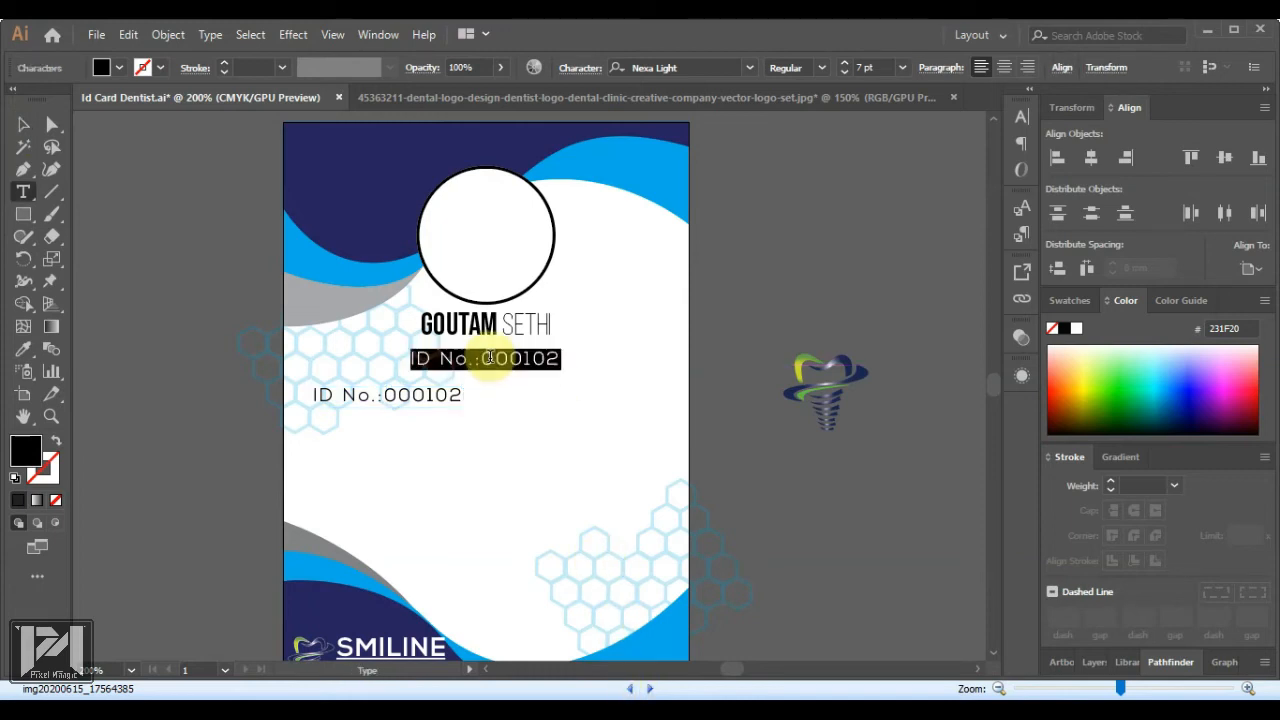
{"action": "type", "text": "MEDICAL"}
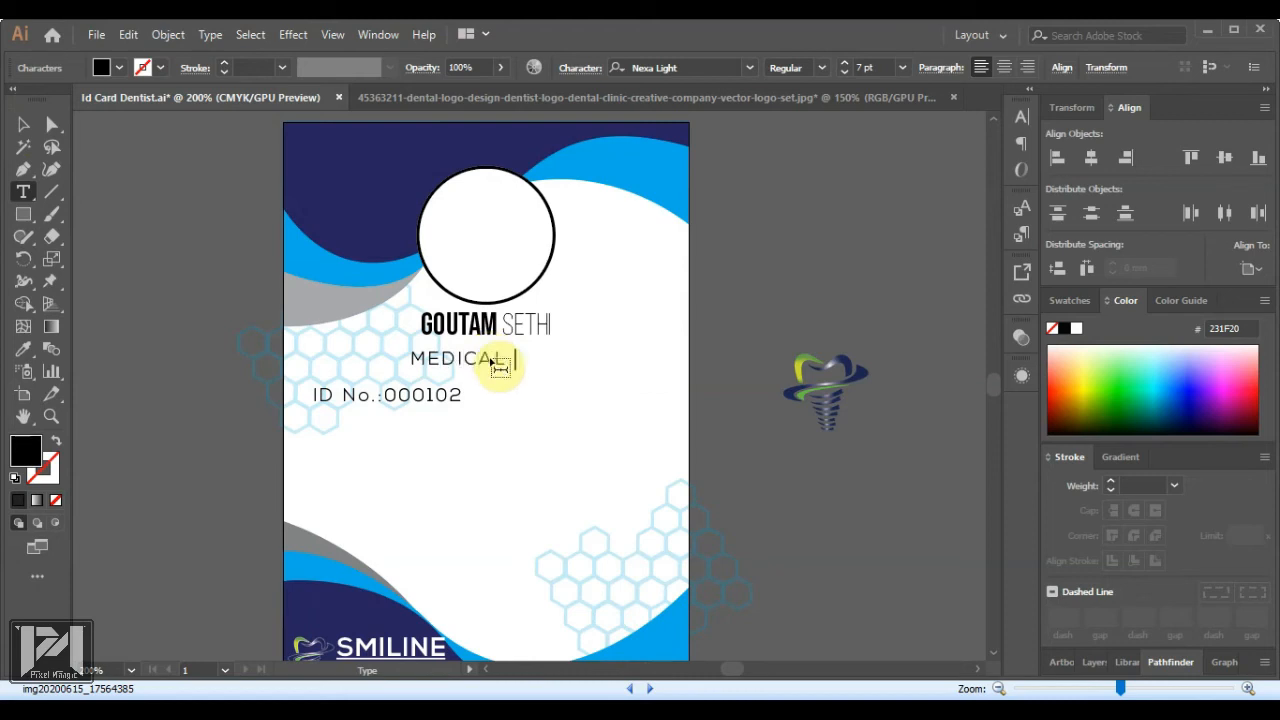
{"action": "type", "text": " STAFF"}
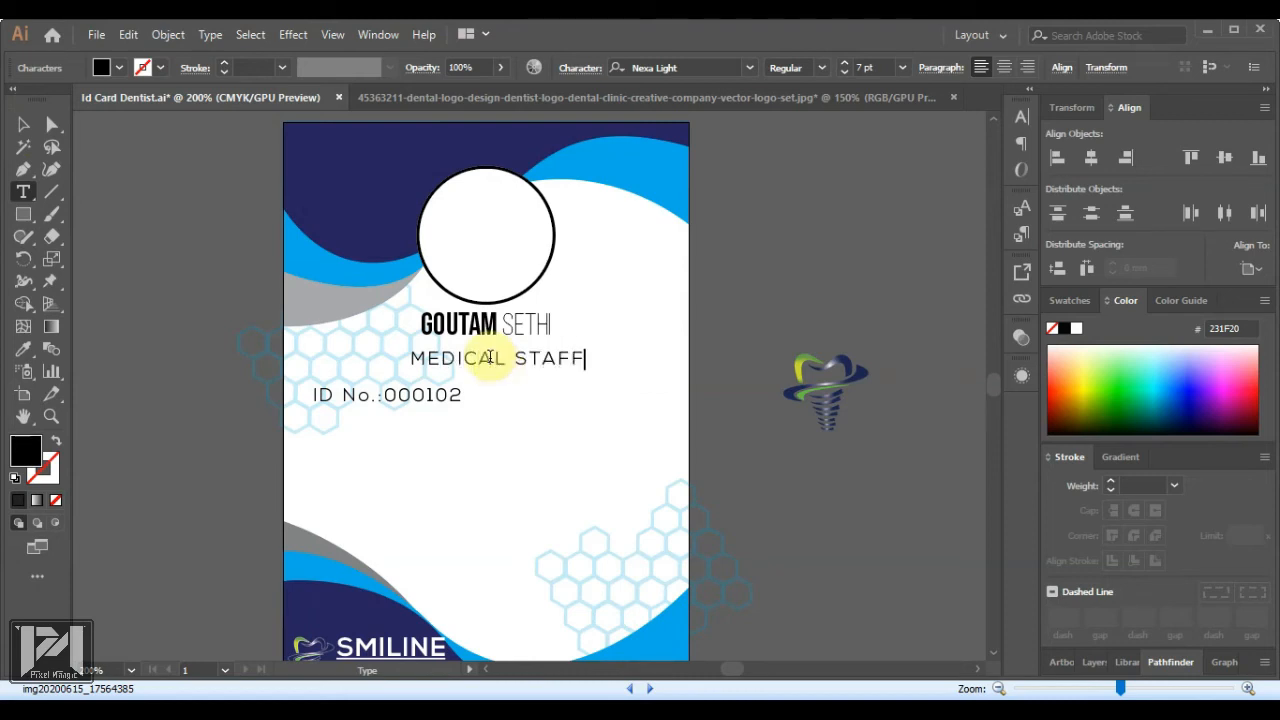
{"action": "left_click", "coordinate": [18, 130]}
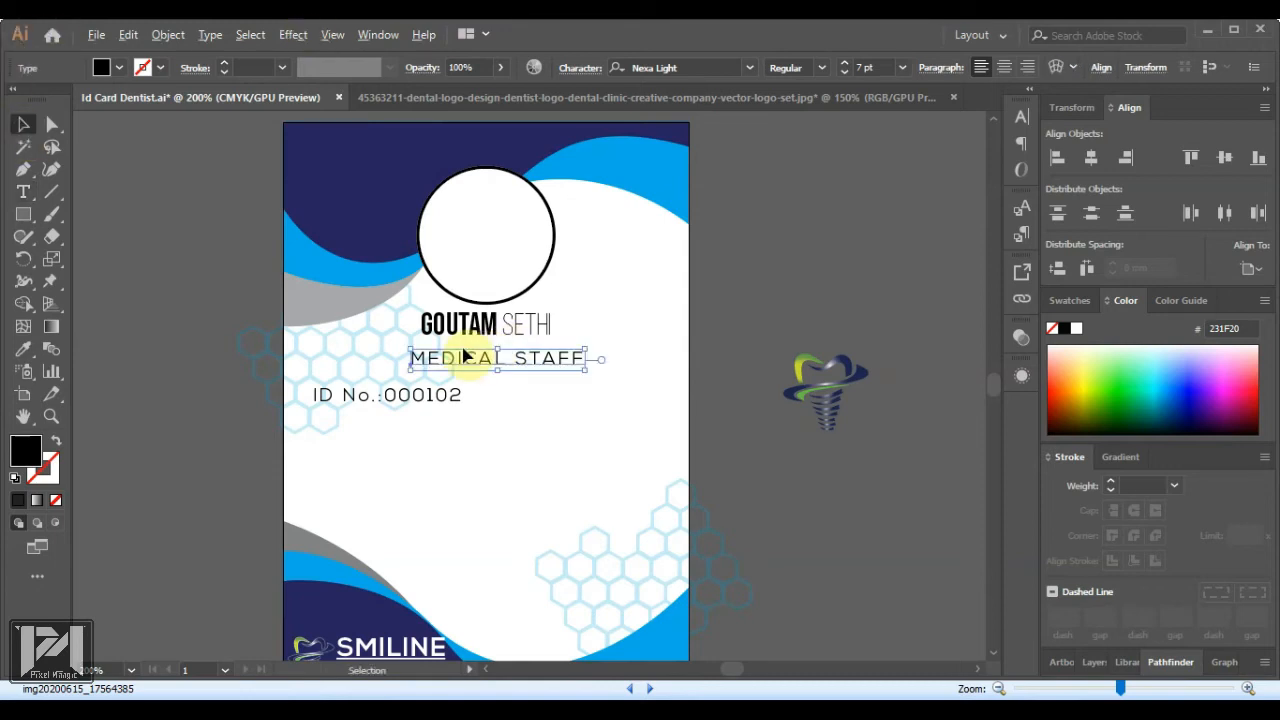
{"action": "scroll", "coordinate": [464, 350], "scroll_direction": "up", "scroll_amount": 1}
{"action": "left_click_drag", "start_coordinate": [462, 370], "coordinate": [451, 373]}
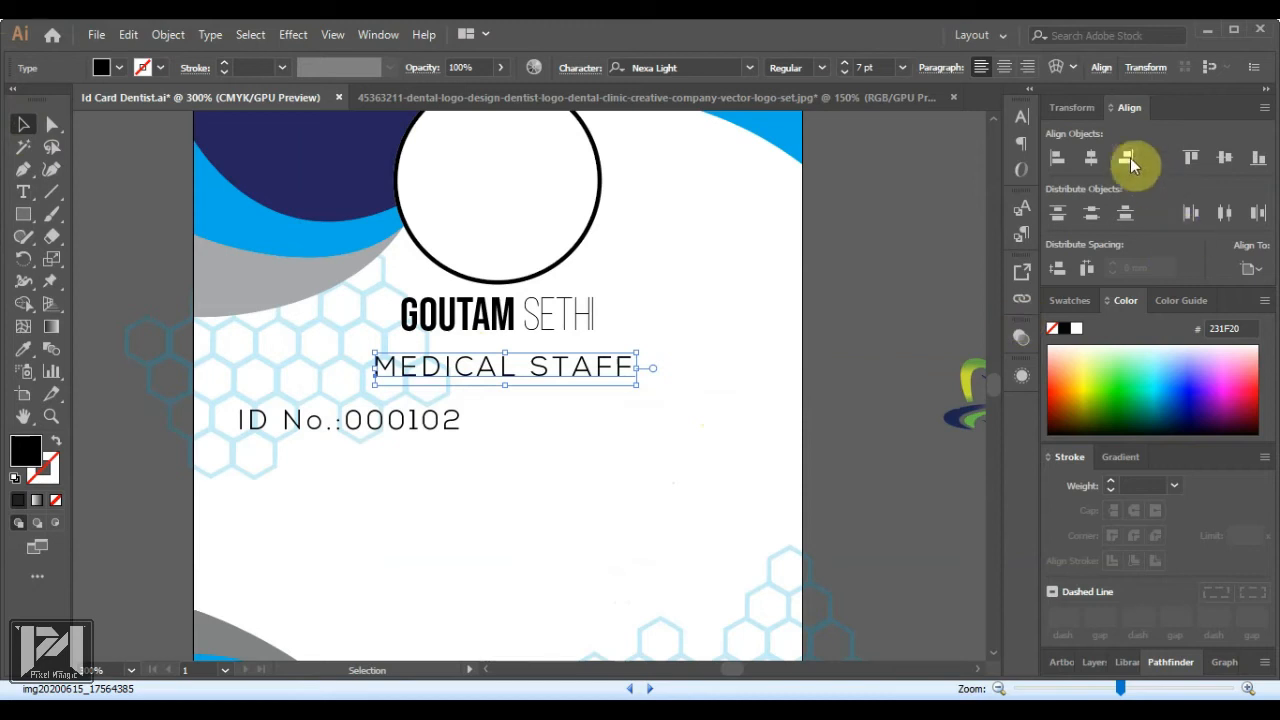
{"action": "left_click", "coordinate": [1091, 158]}
{"action": "left_click", "coordinate": [853, 351]}
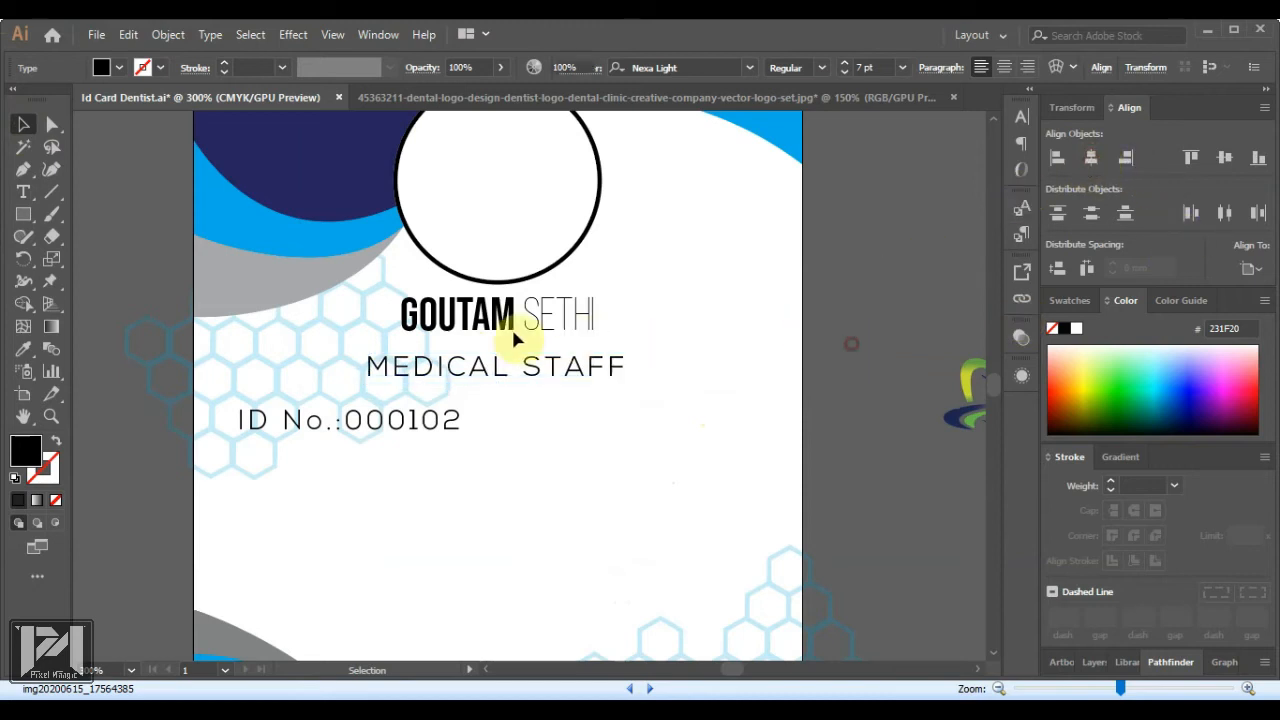
{"action": "left_click", "coordinate": [503, 314]}
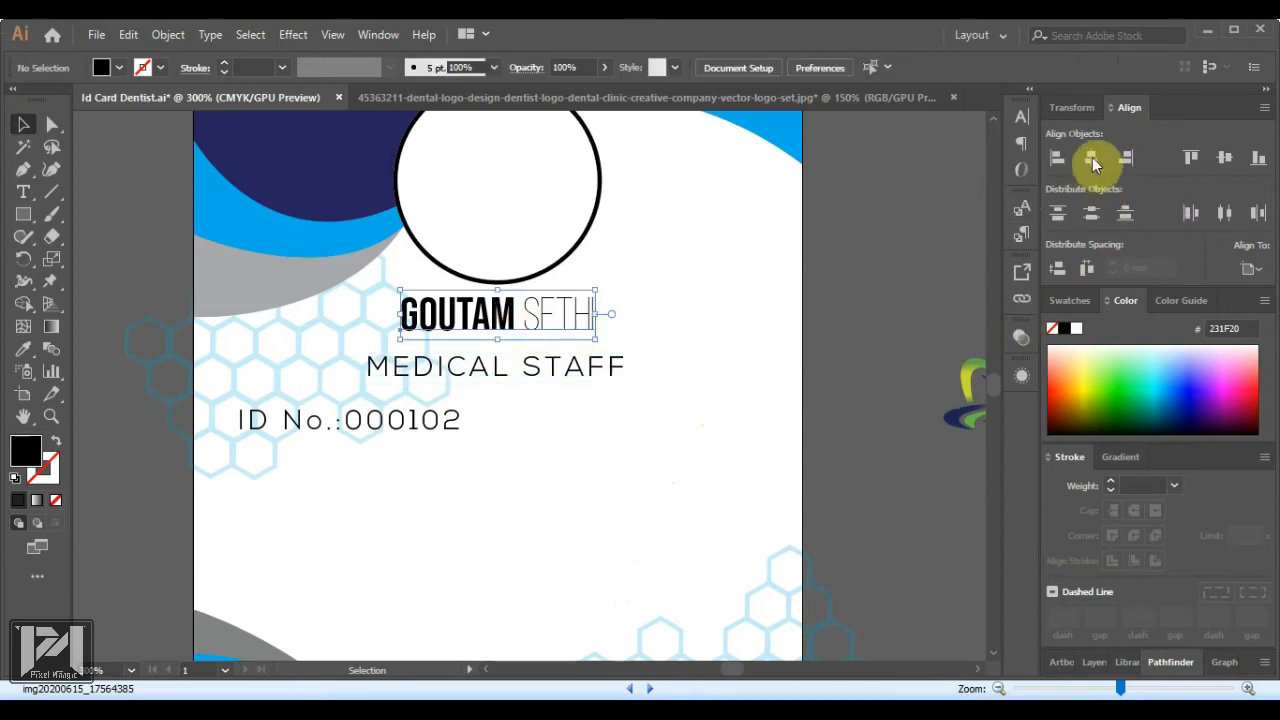
{"action": "left_click", "coordinate": [650, 323]}
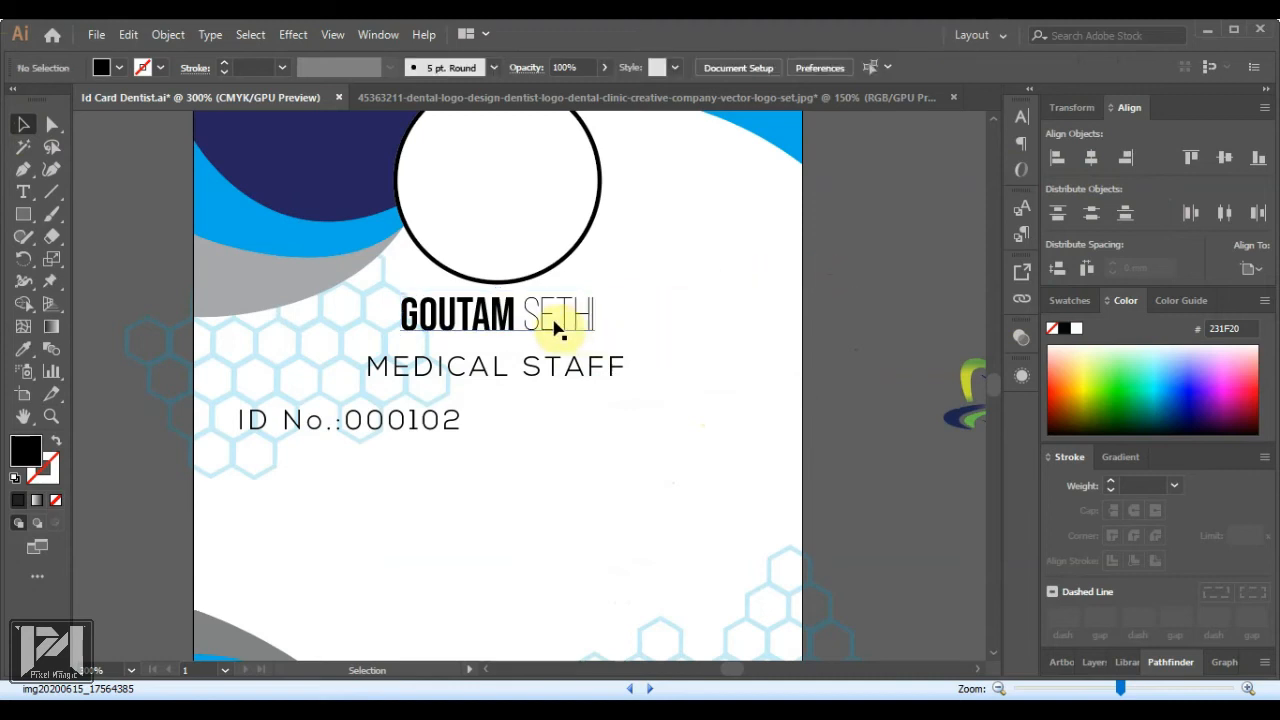
{"action": "scroll", "coordinate": [558, 320], "scroll_direction": "down", "scroll_amount": 2}
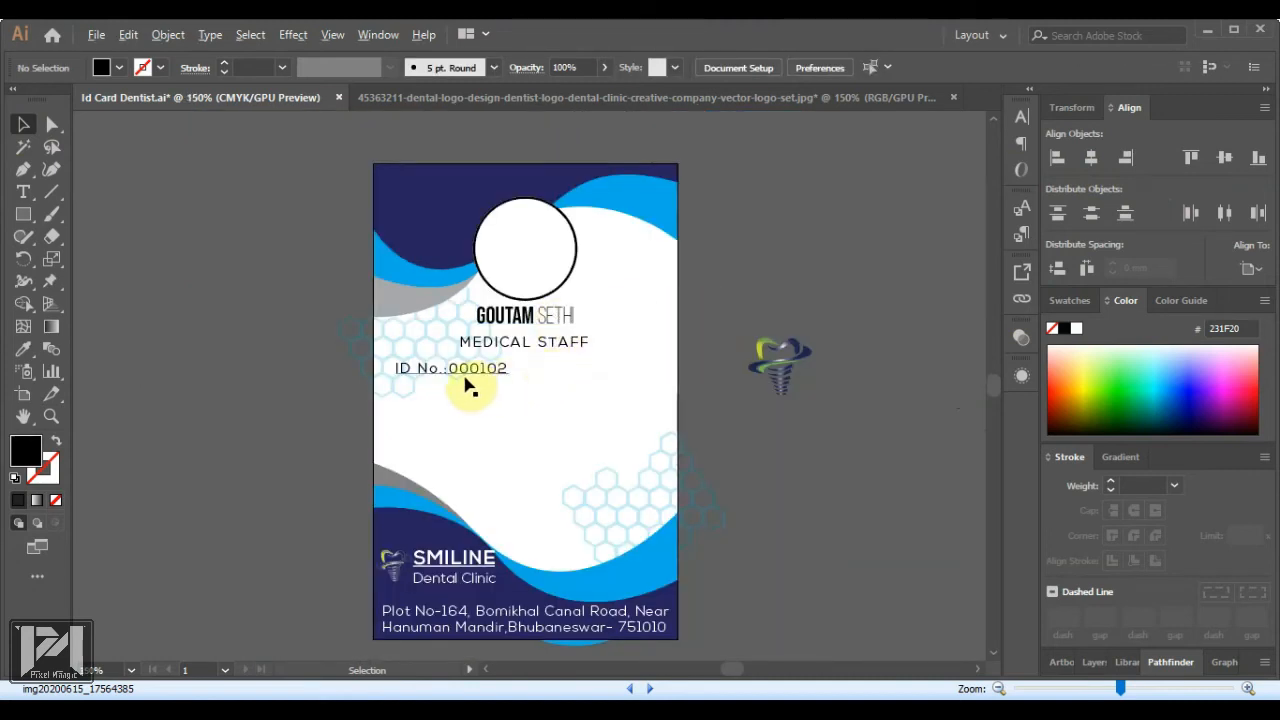
Lower the ID No. line slightly and duplicate it below as a 'DOB:' label
{"action": "scroll", "coordinate": [466, 382], "scroll_direction": "up", "scroll_amount": 3}
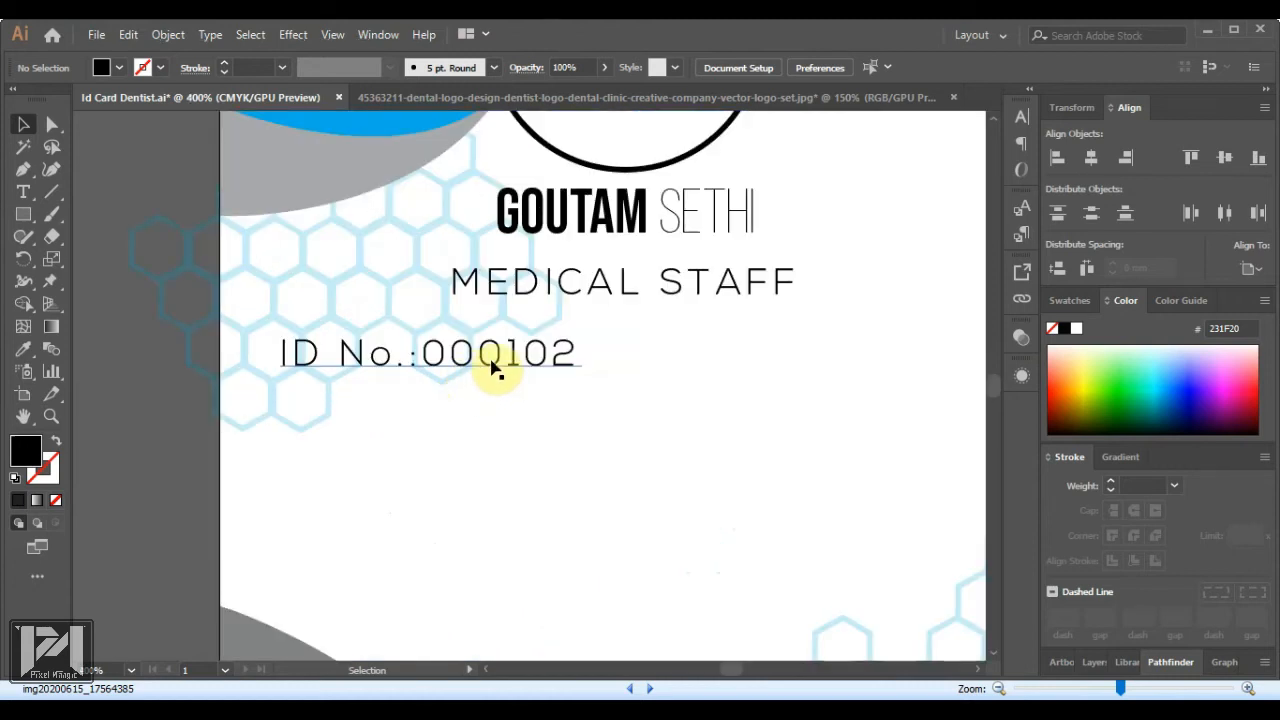
{"action": "left_click_drag", "start_coordinate": [495, 368], "coordinate": [493, 383]}
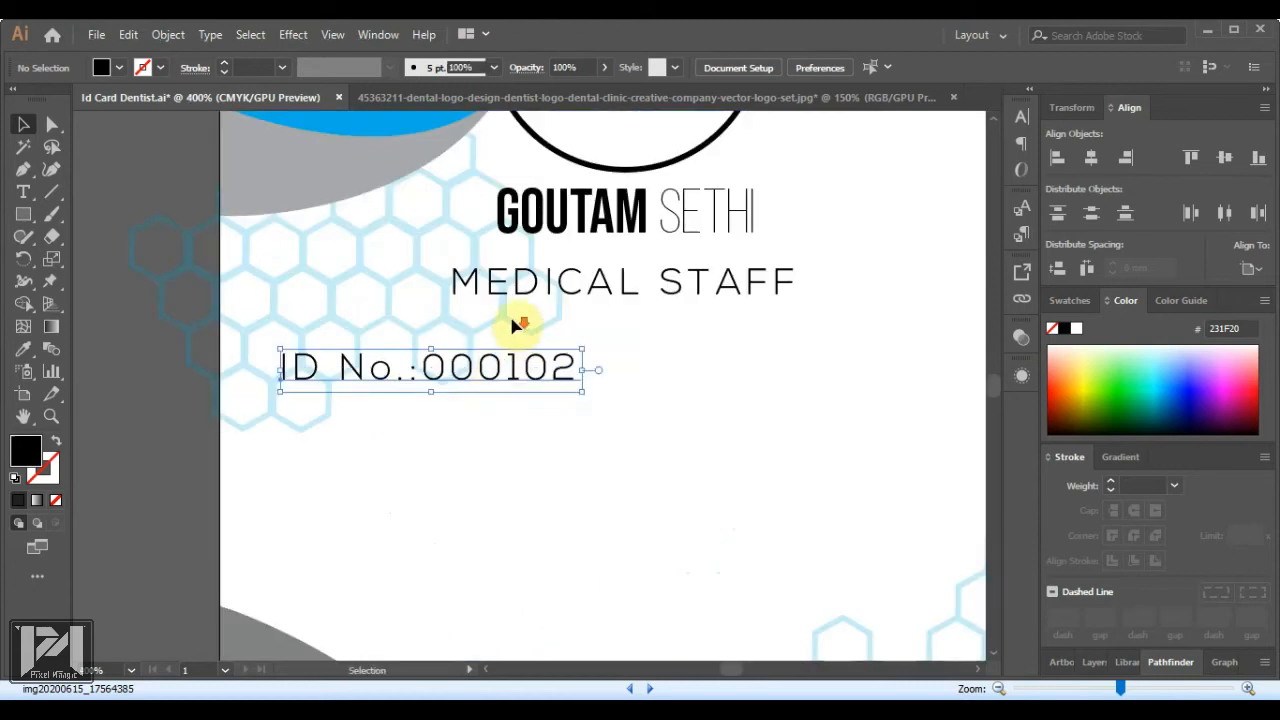
{"action": "scroll", "coordinate": [516, 334], "scroll_direction": "down", "scroll_amount": 1}
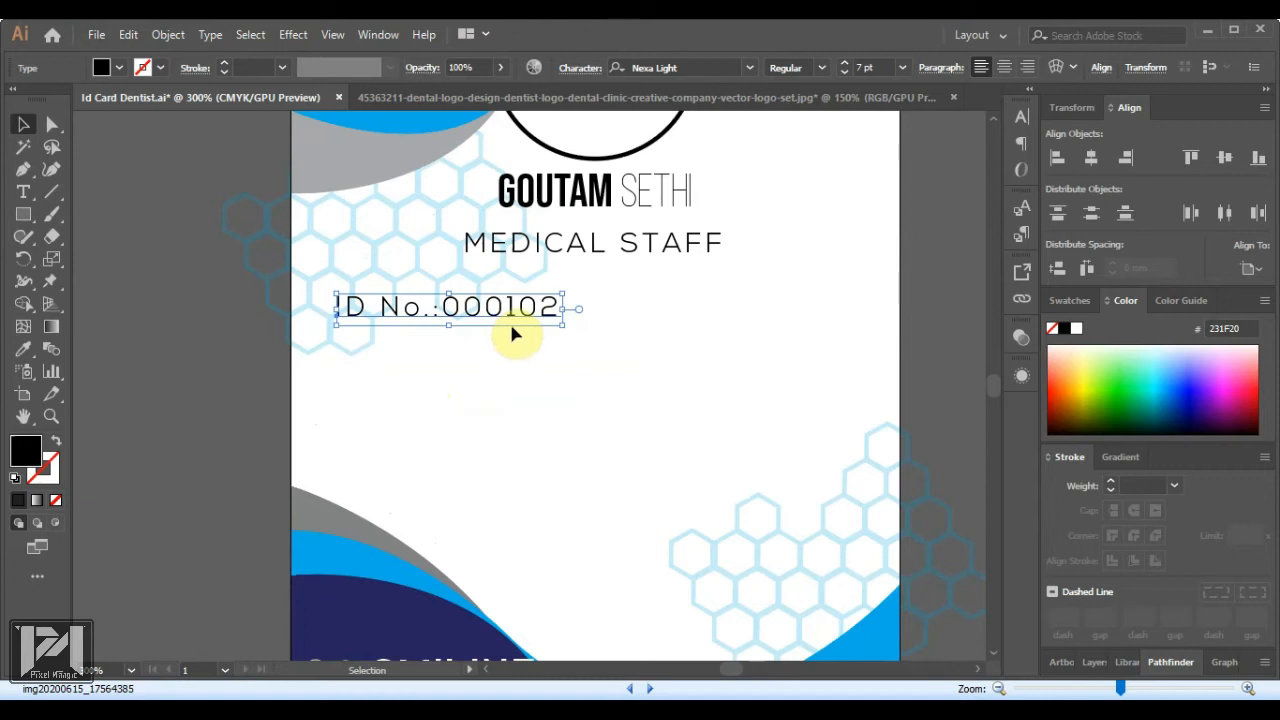
{"action": "left_click_drag", "start_coordinate": [516, 325], "coordinate": [516, 371]}
{"action": "double_click", "coordinate": [512, 355]}
{"action": "key", "text": "ctrl+a"}
{"action": "type", "text": "DO"}
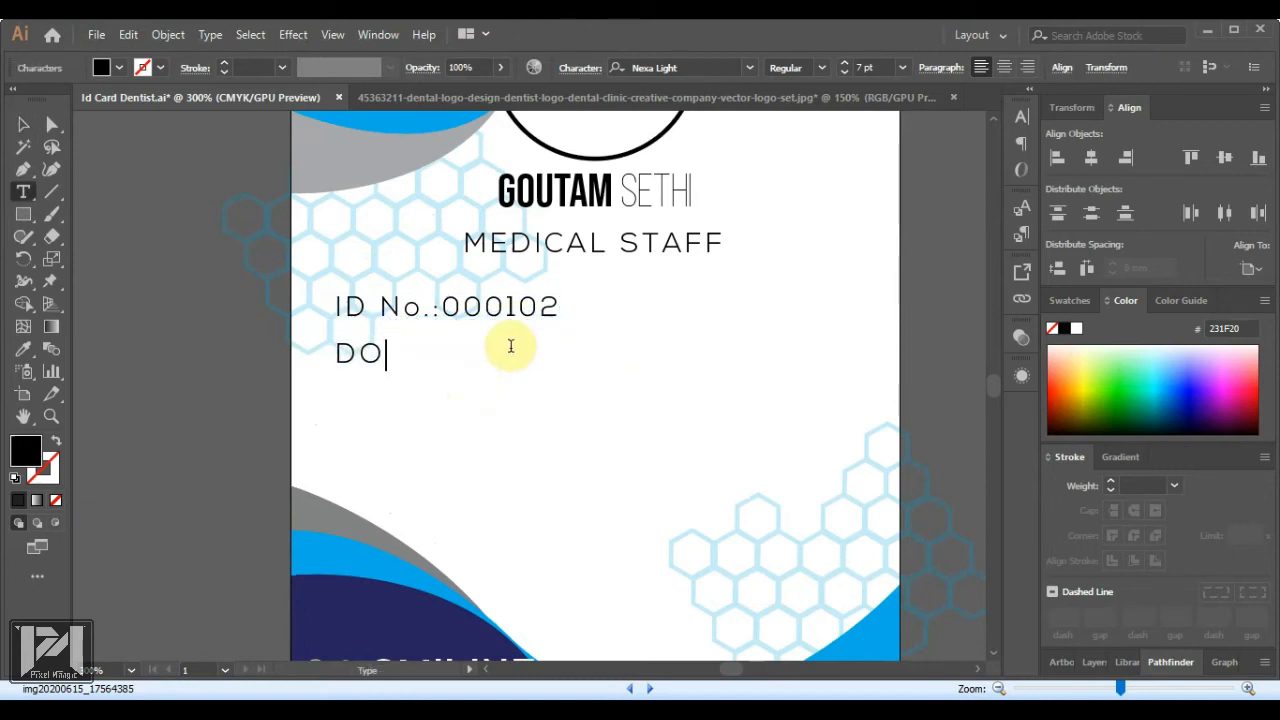
{"action": "type", "text": "B: 18/04/"}
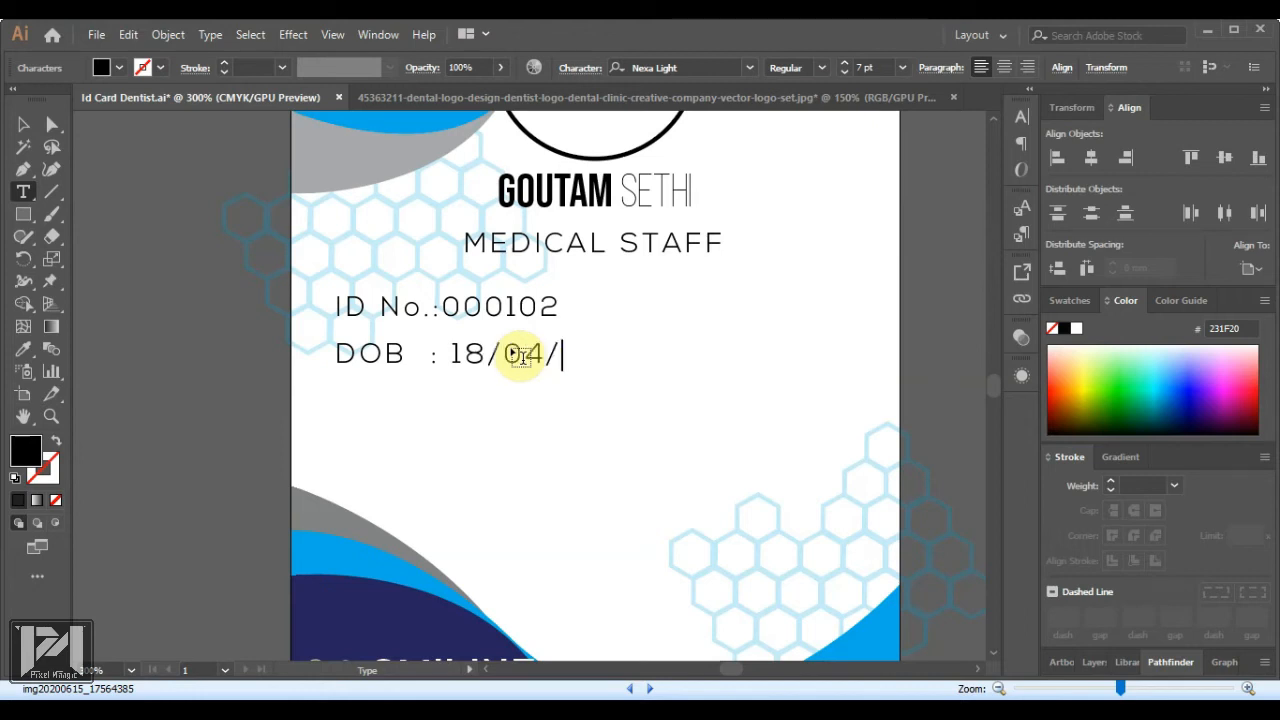
Duplicate the DOB label to the right and edit it into the date-of-birth value
{"action": "left_click_drag", "start_coordinate": [397, 364], "coordinate": [517, 362]}
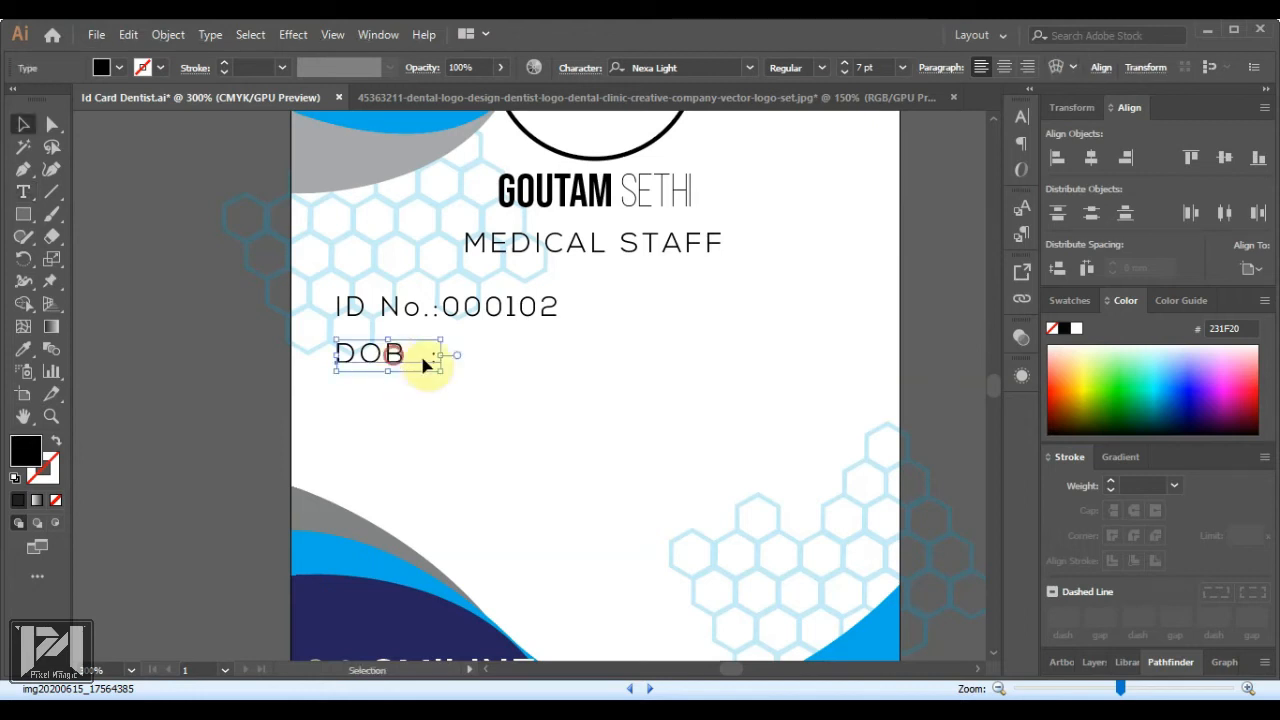
{"action": "double_click", "coordinate": [462, 352]}
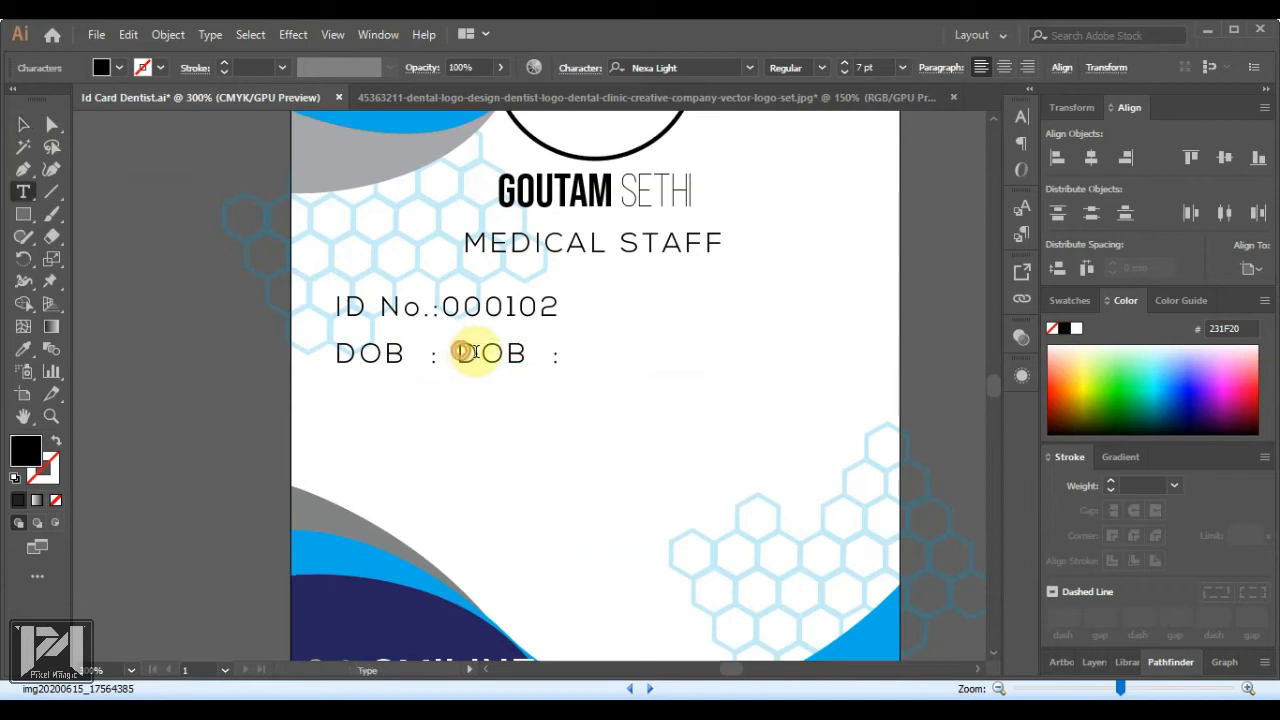
{"action": "left_click_drag", "start_coordinate": [459, 353], "coordinate": [580, 356]}
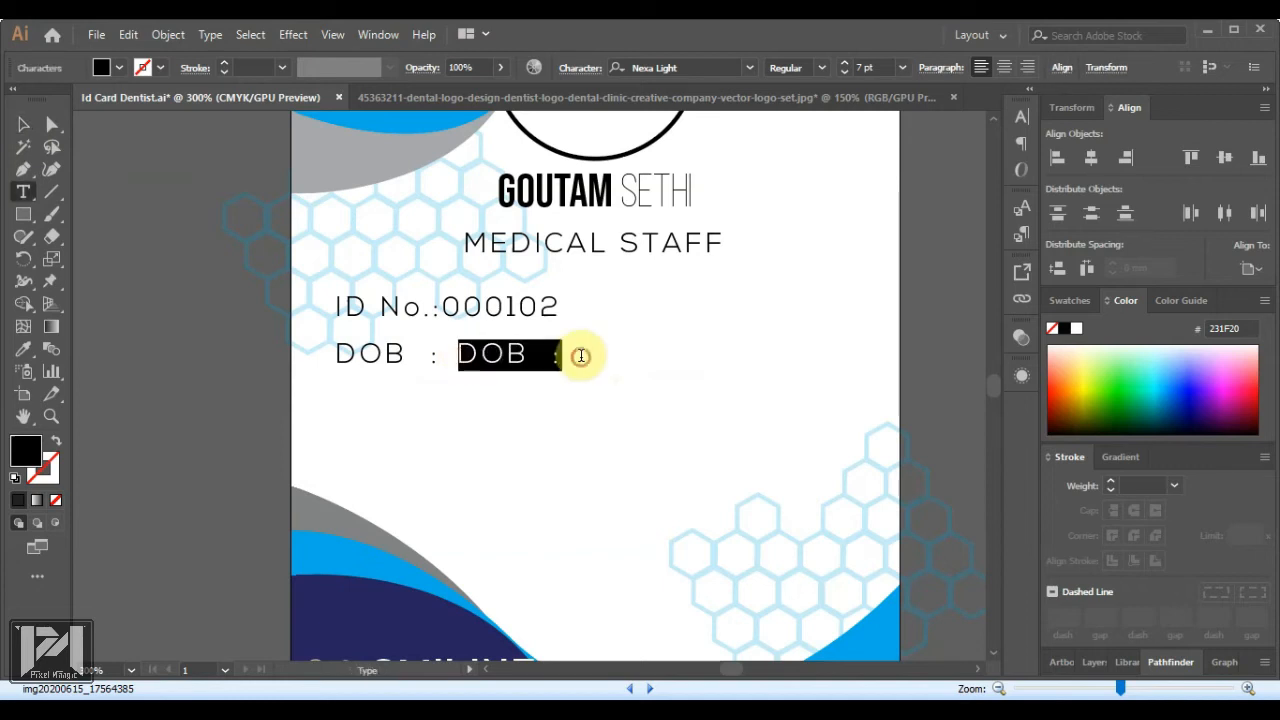
{"action": "type", "text": ":"}
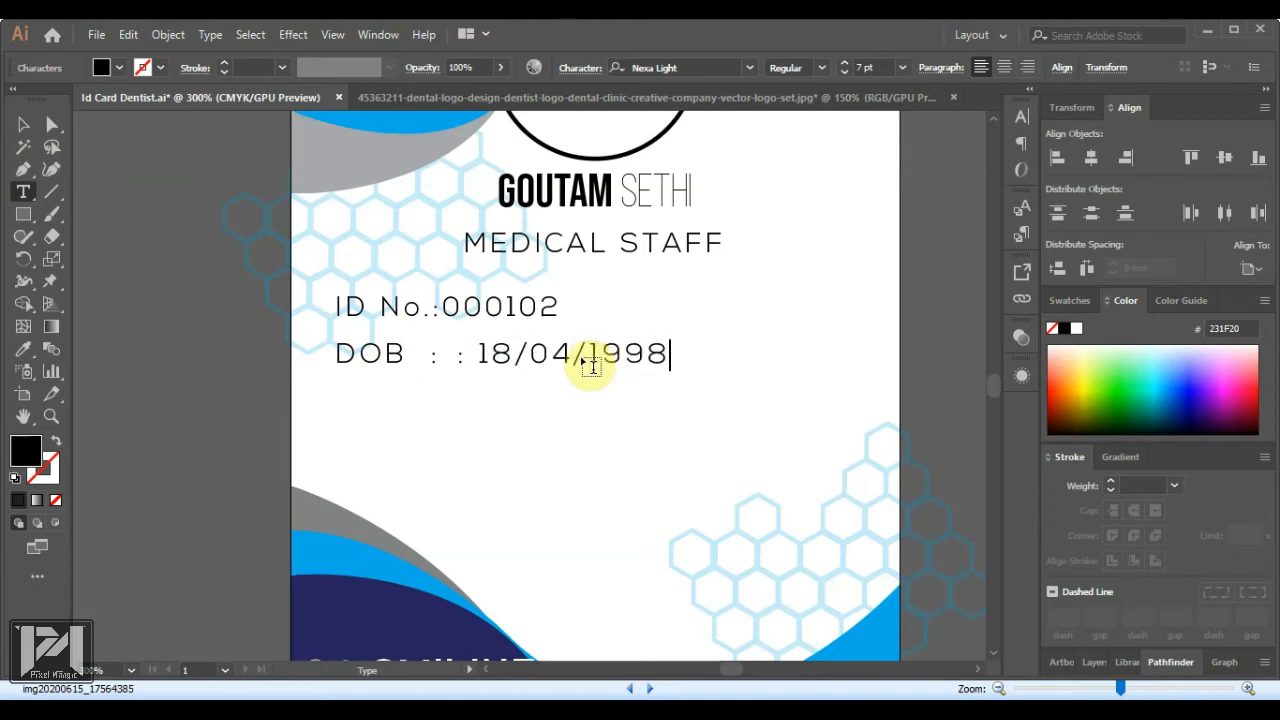
{"action": "left_click", "coordinate": [406, 355]}
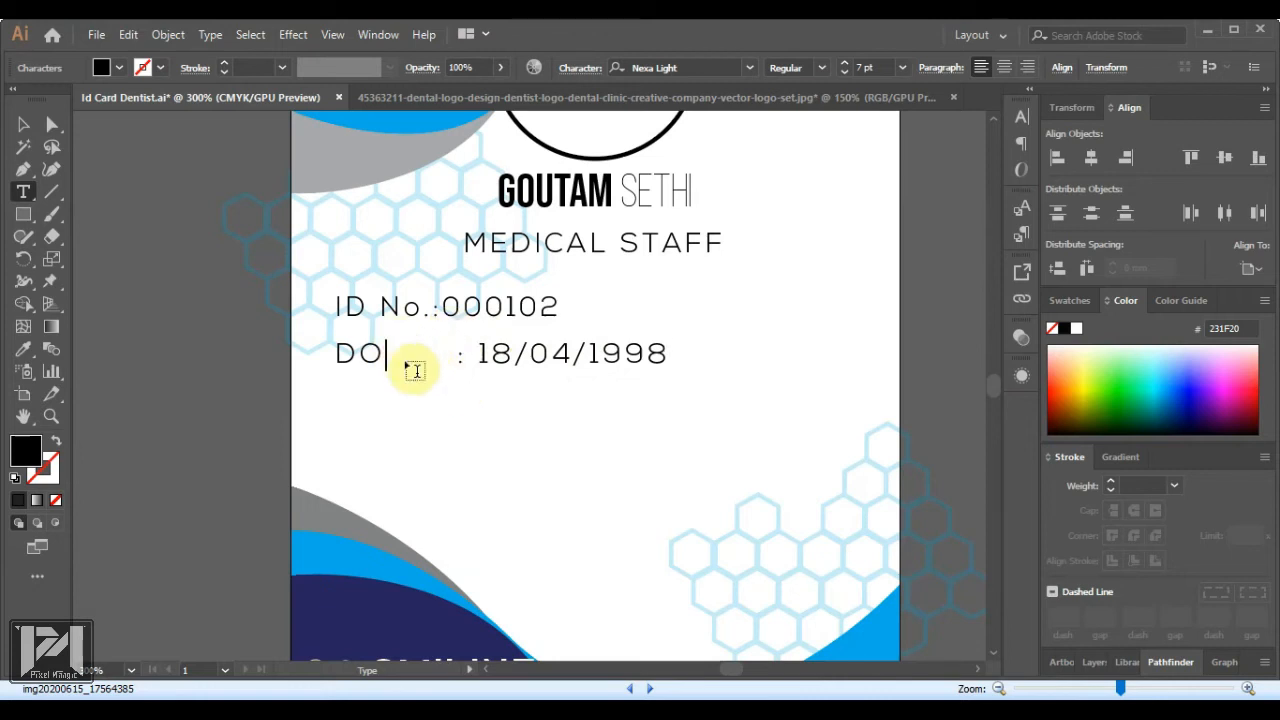
{"action": "type", "text": "B"}
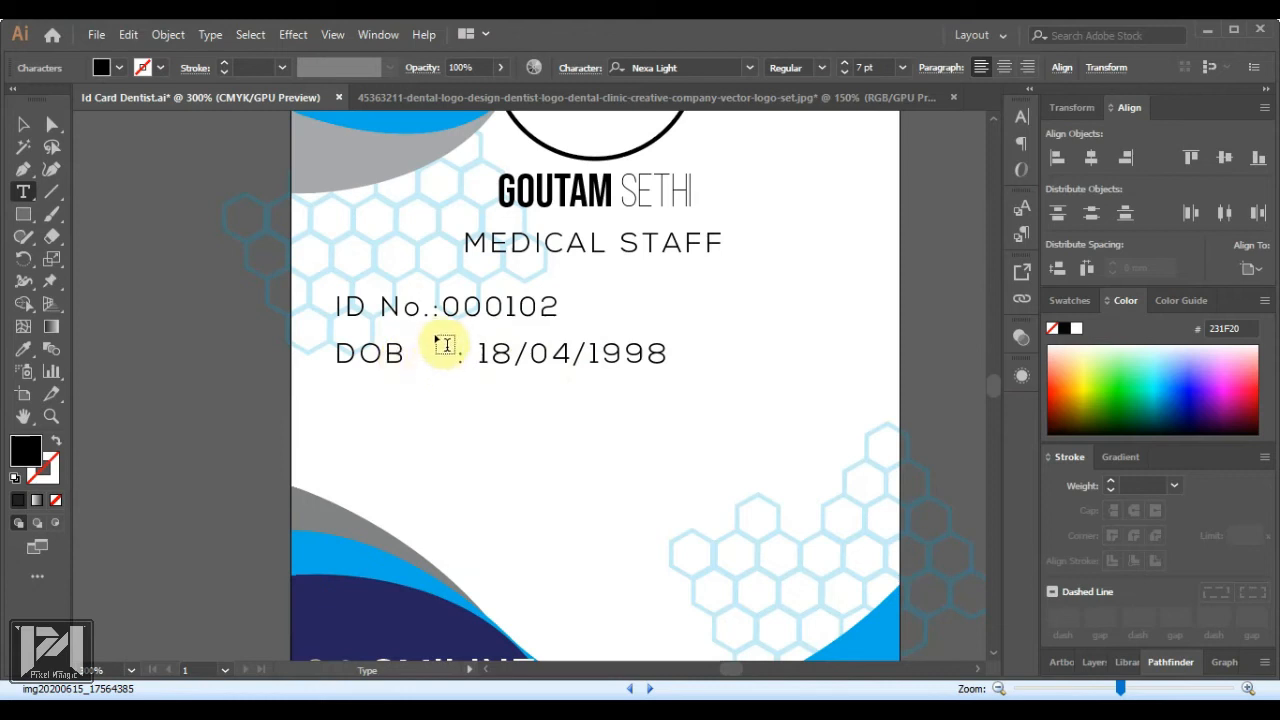
Split the ID number into its own text beside 'ID No.' and shift the date left
{"action": "left_click_drag", "start_coordinate": [433, 310], "coordinate": [606, 329]}
{"action": "key", "text": "BackSpace"}
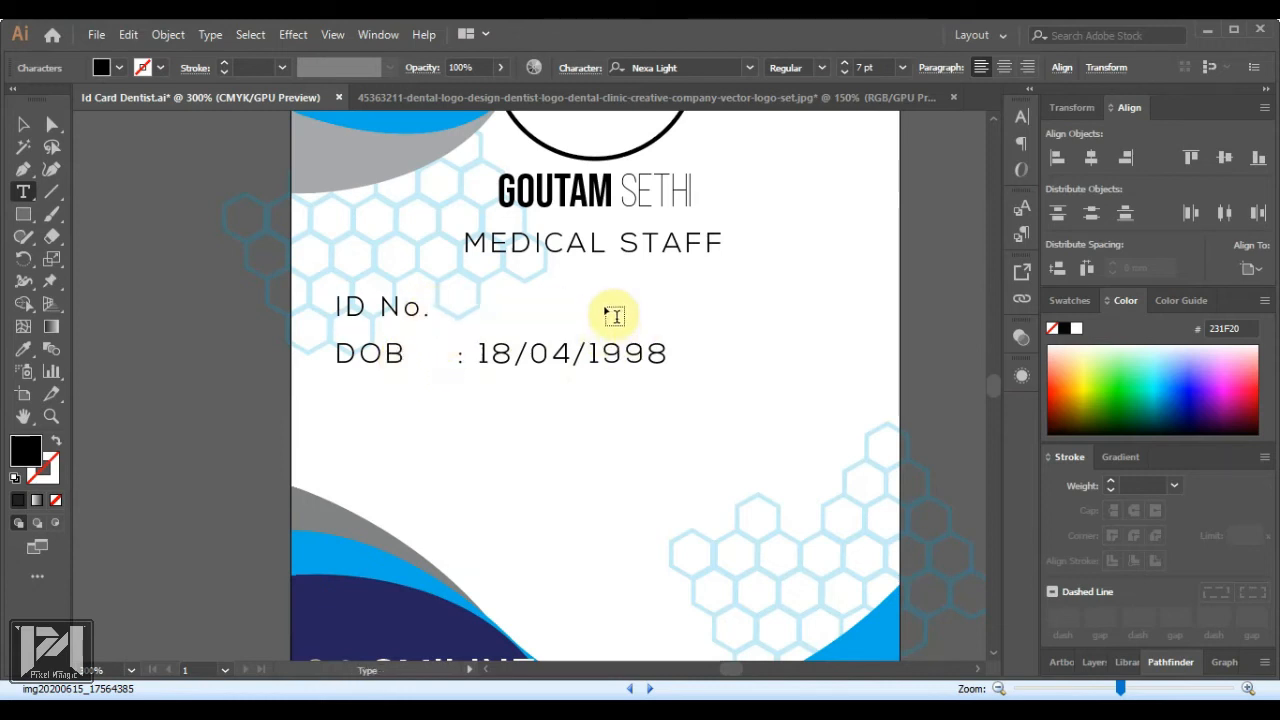
{"action": "key", "text": "Escape"}
{"action": "type", "text": ":000102"}
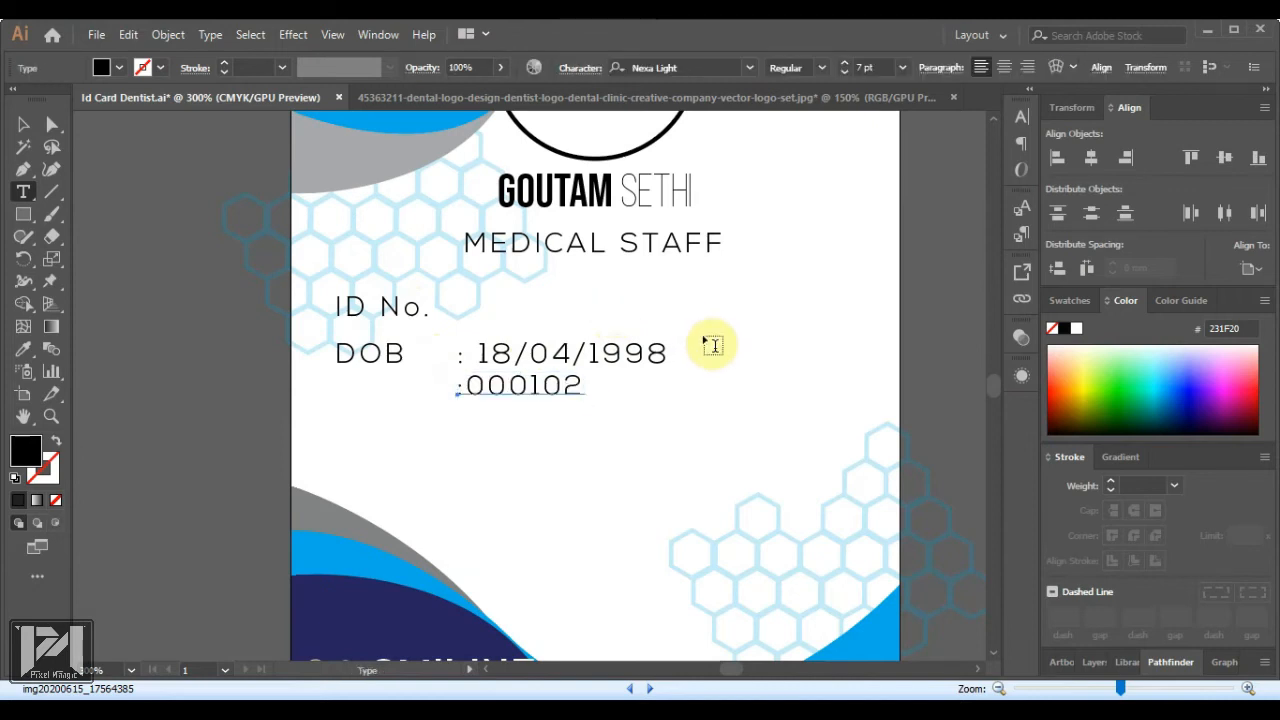
{"action": "left_click", "coordinate": [23, 126]}
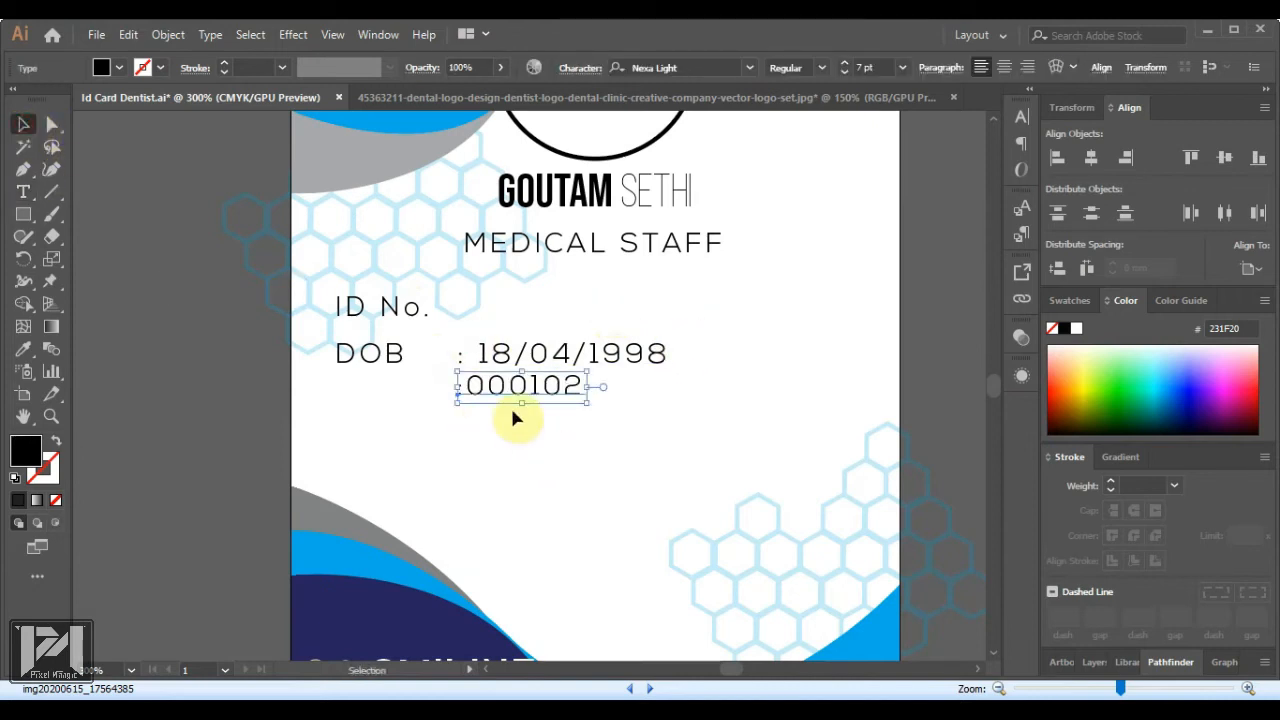
{"action": "left_click_drag", "start_coordinate": [507, 392], "coordinate": [487, 312]}
{"action": "mouse_move", "coordinate": [517, 362]}
{"action": "left_mouse_down"}
{"action": "mouse_move", "coordinate": [494, 349]}
{"action": "mouse_move", "coordinate": [502, 358]}
{"action": "left_mouse_up"}
{"action": "left_click", "coordinate": [937, 385]}
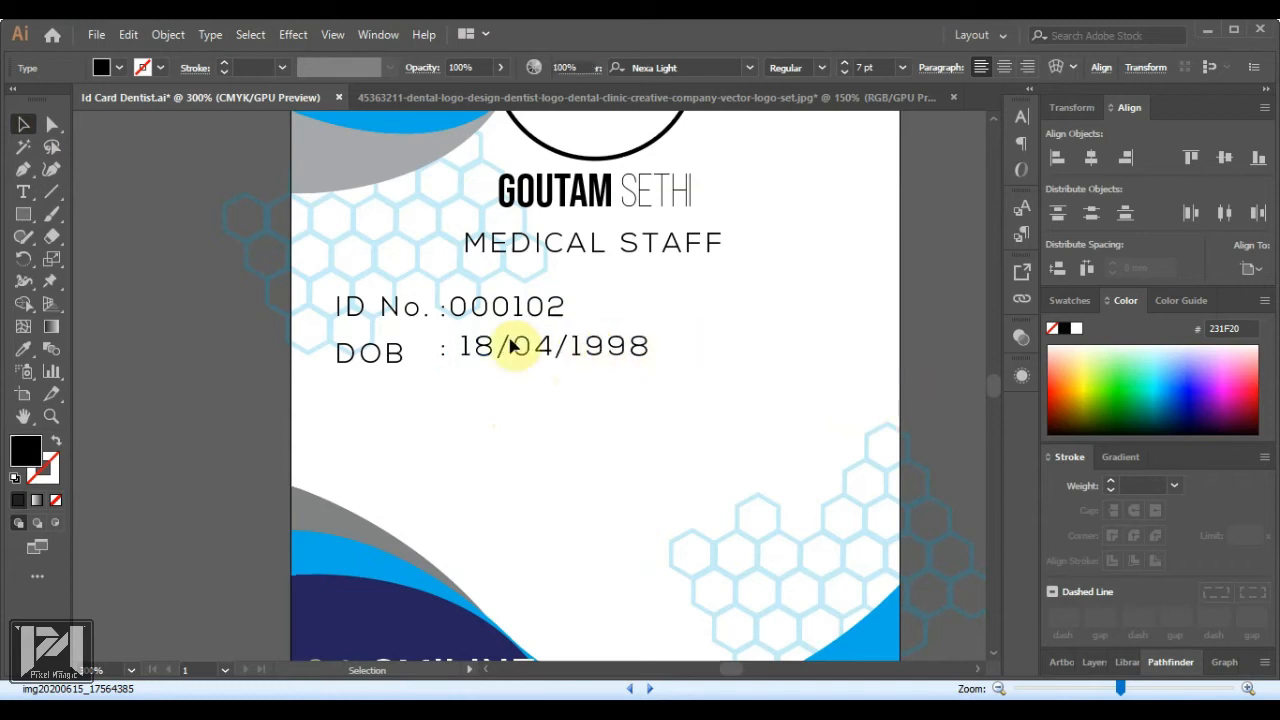
Left-align the ID number and date values to the selection, then select all four texts
{"action": "scroll", "coordinate": [471, 343], "scroll_direction": "up", "scroll_amount": 5}
{"action": "left_click", "coordinate": [457, 357]}
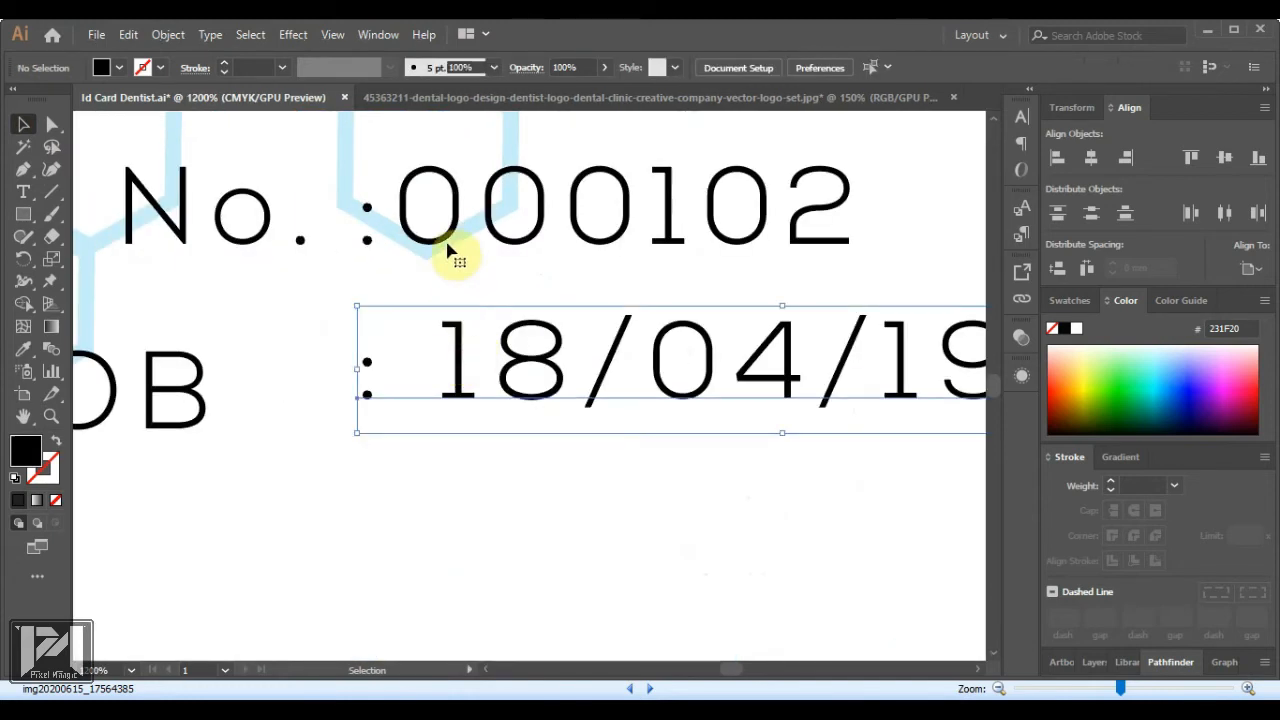
{"action": "left_click", "coordinate": [449, 250], "text": "shift"}
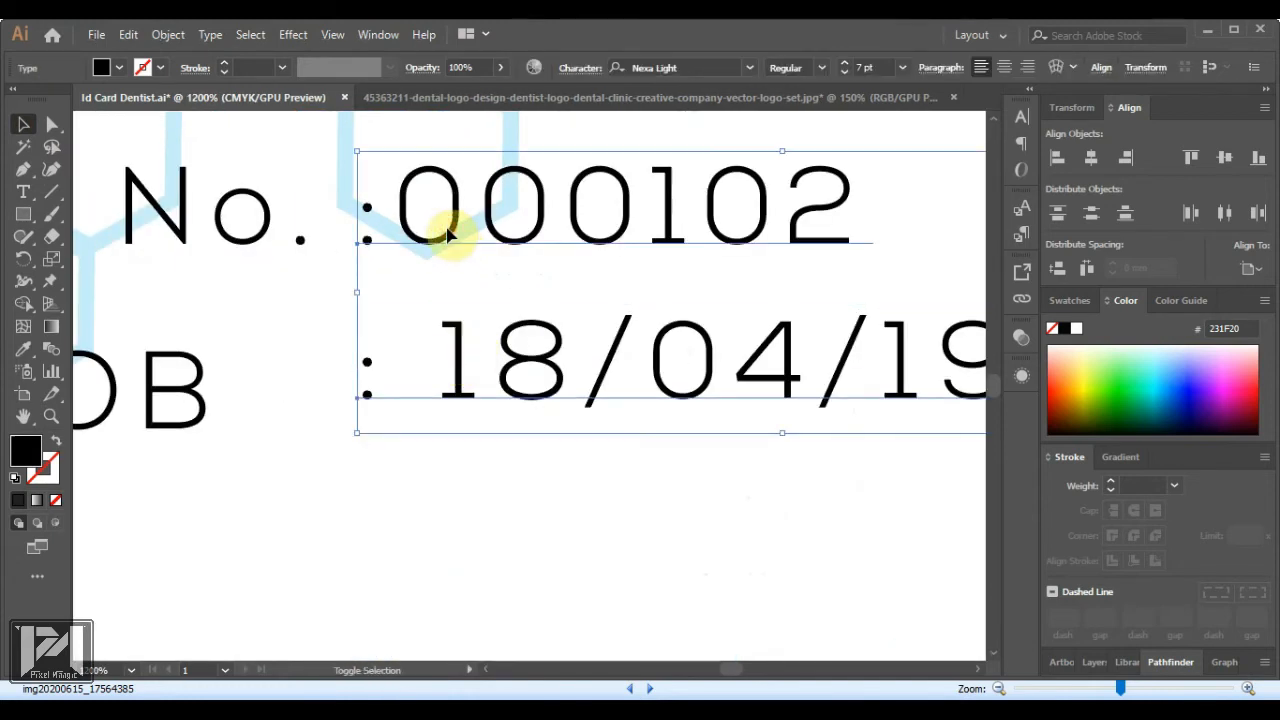
{"action": "left_click", "coordinate": [1242, 270]}
{"action": "left_click", "coordinate": [1250, 285]}
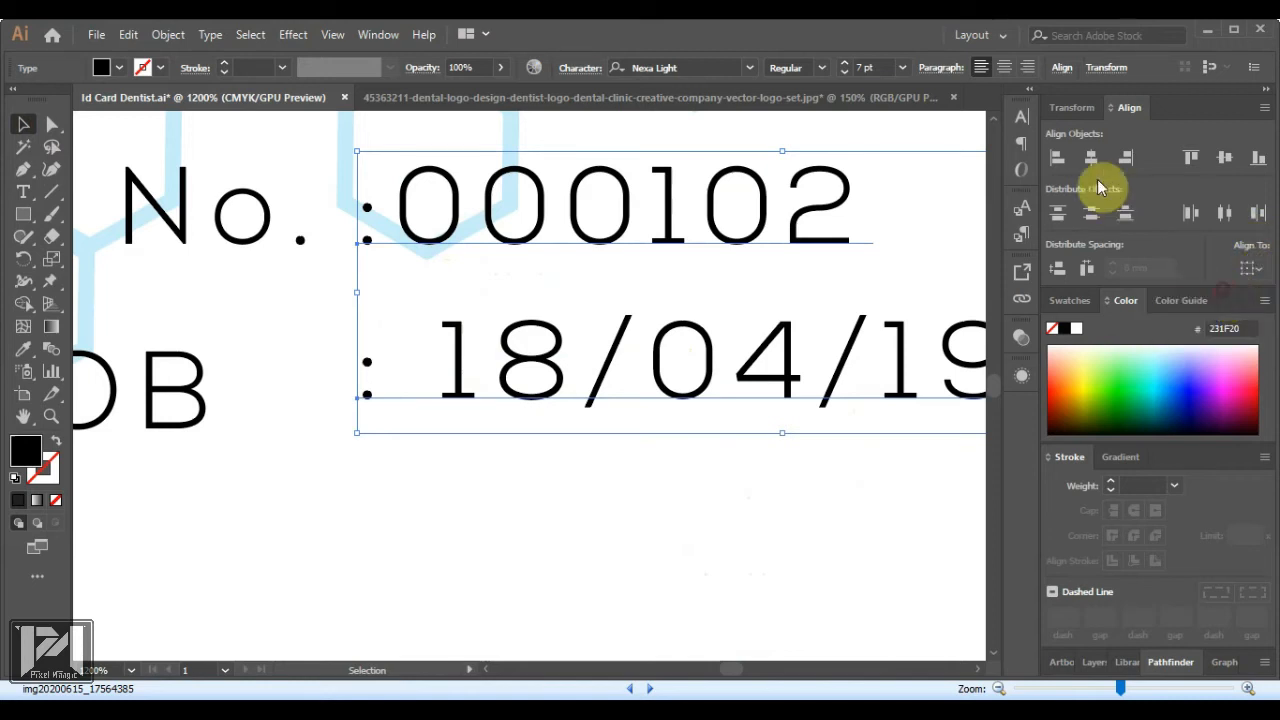
{"action": "left_click", "coordinate": [1058, 160]}
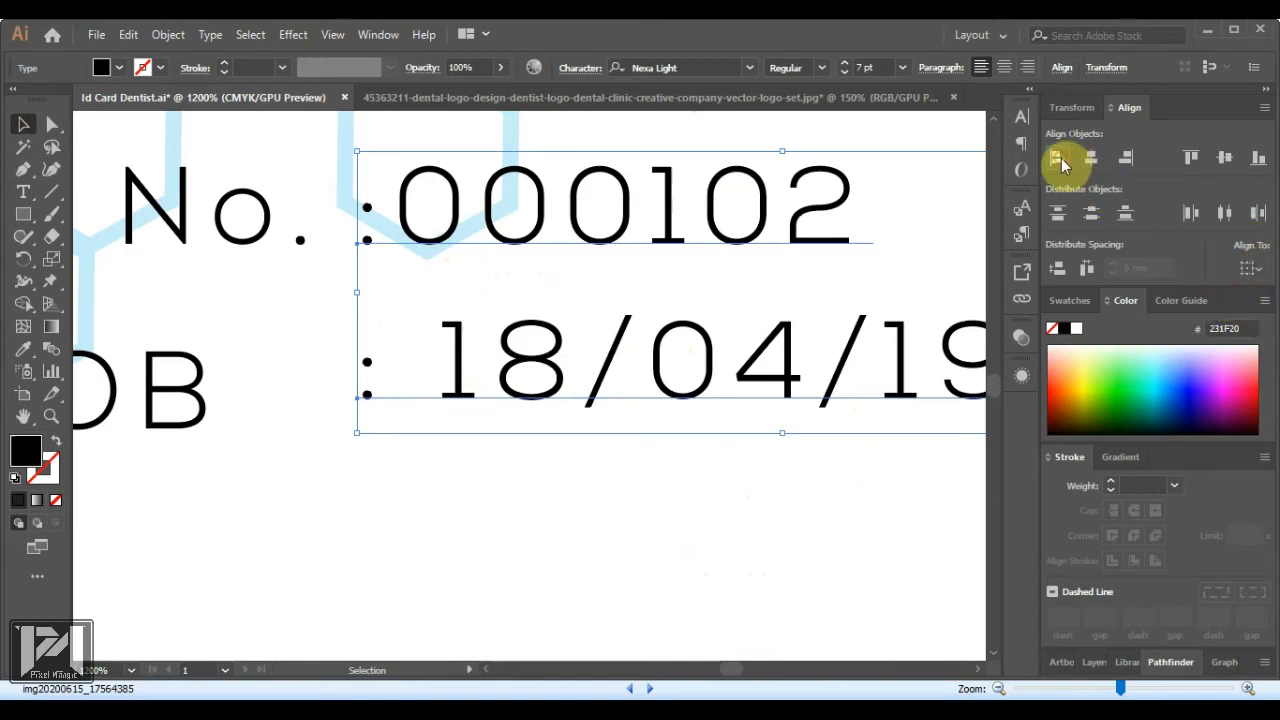
{"action": "left_click", "coordinate": [595, 504]}
{"action": "scroll", "coordinate": [314, 399], "scroll_direction": "down", "scroll_amount": 5}
{"action": "left_click", "coordinate": [350, 368]}
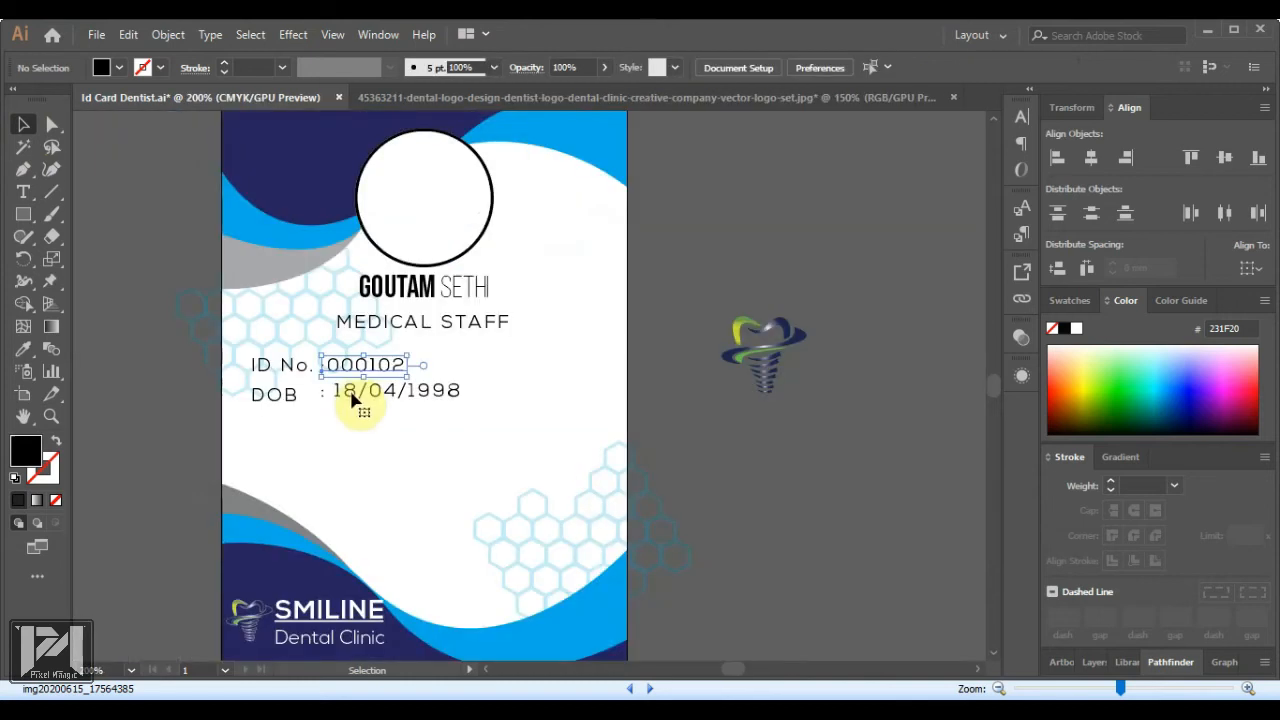
{"action": "left_click", "coordinate": [351, 402], "text": "shift"}
{"action": "left_click", "coordinate": [283, 395], "text": "shift"}
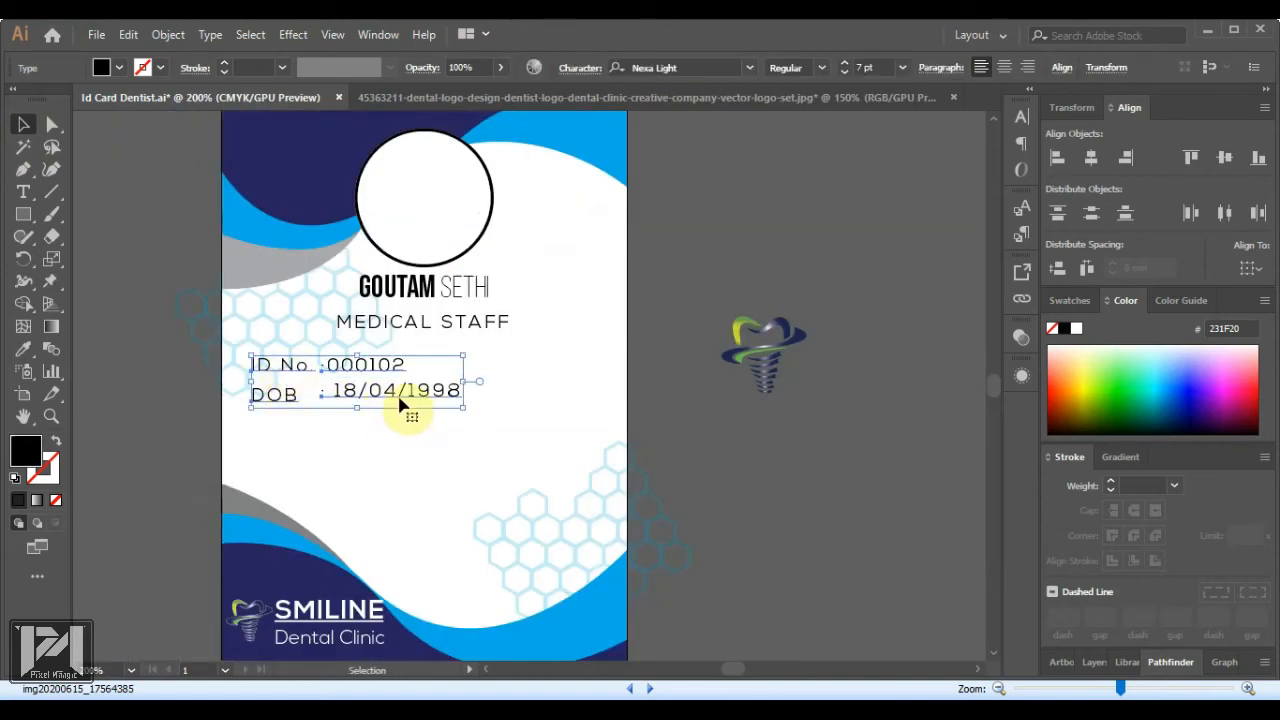
Alt-drag a copy of the ID No. and DOB block lower on the card
{"action": "left_click_drag", "start_coordinate": [400, 400], "coordinate": [528, 500]}
{"action": "left_click", "coordinate": [347, 373]}
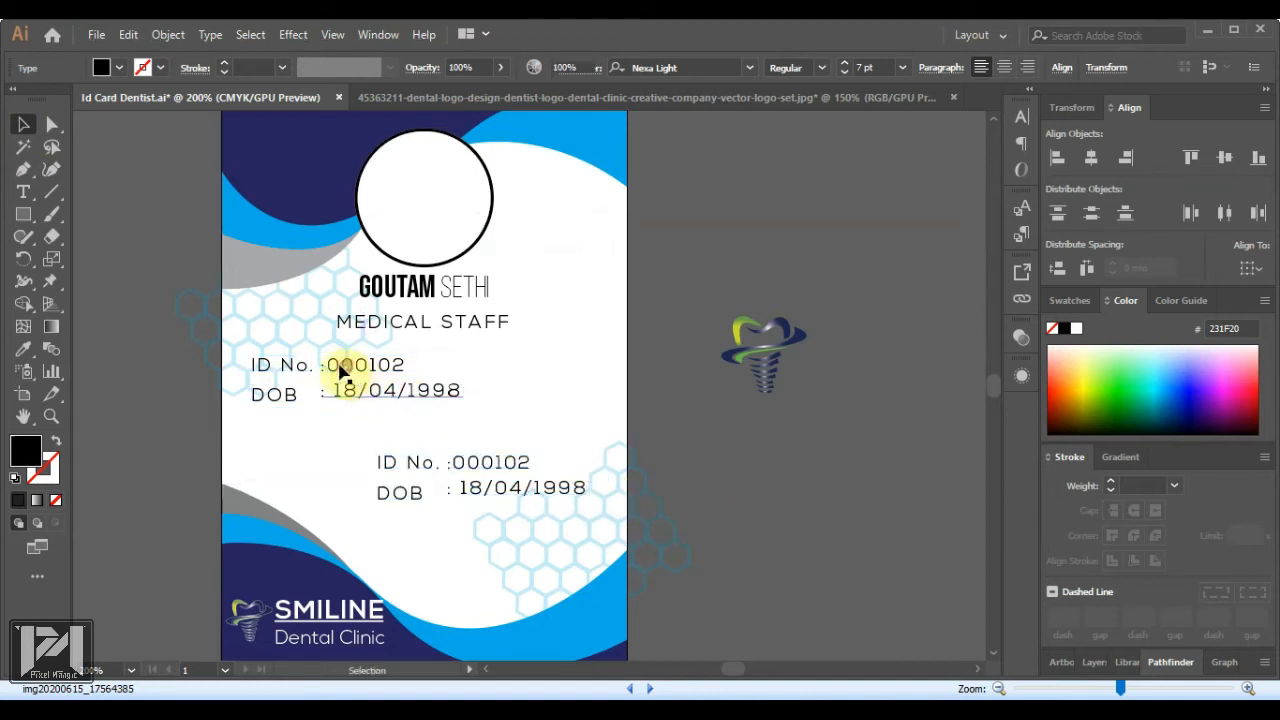
{"action": "double_click", "coordinate": [340, 372]}
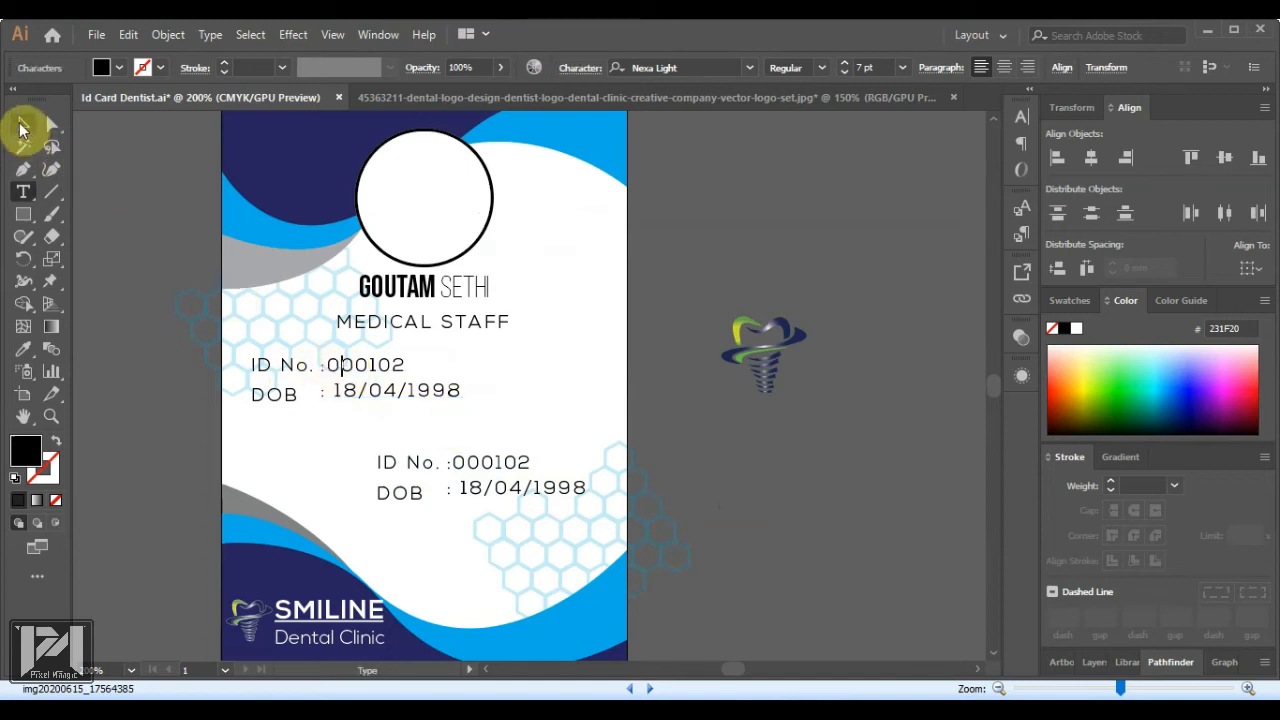
{"action": "left_click", "coordinate": [20, 128]}
{"action": "left_click", "coordinate": [657, 449]}
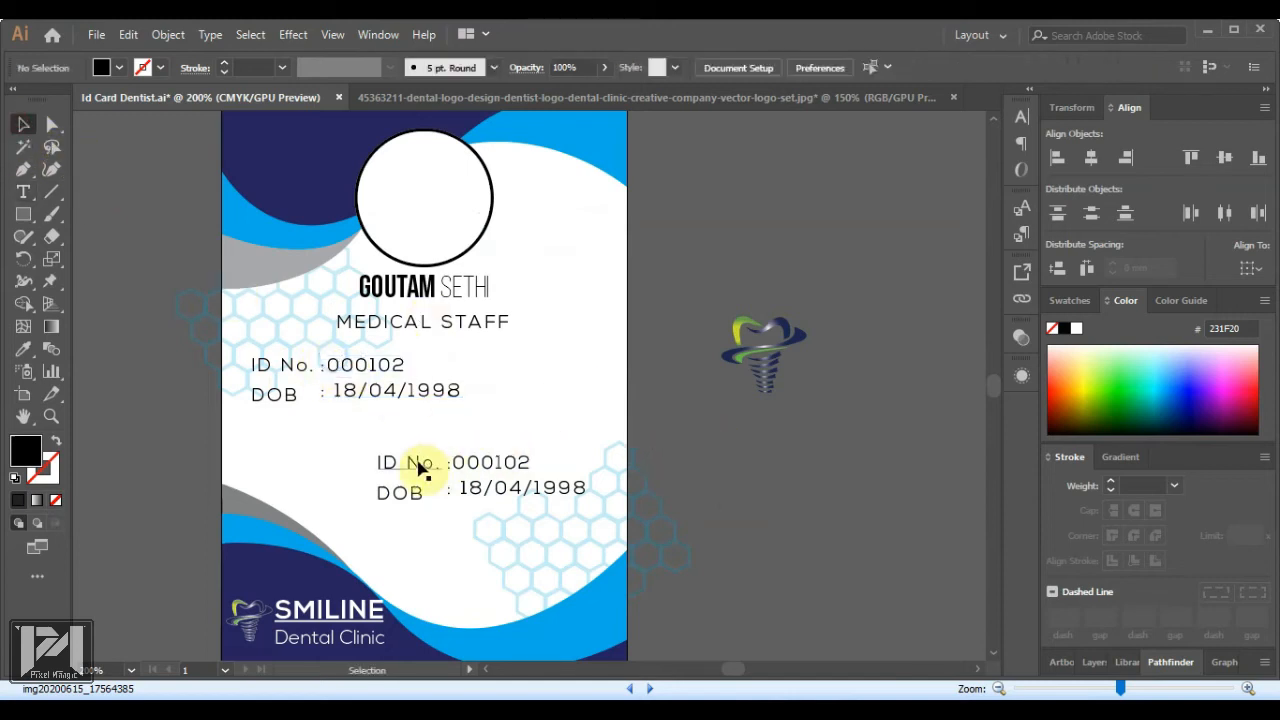
Nudge the original ID No. and DOB lines down slightly
{"action": "left_click", "coordinate": [394, 396]}
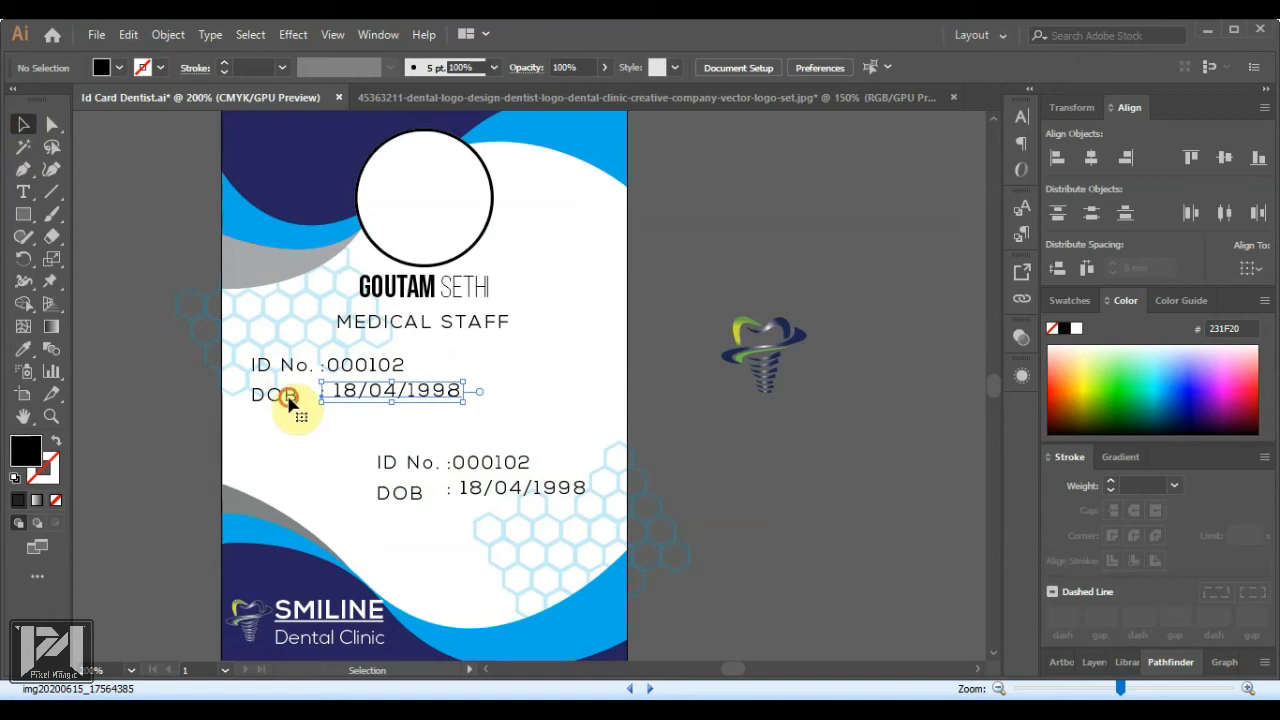
{"action": "left_click", "coordinate": [288, 398], "text": "shift"}
{"action": "left_click", "coordinate": [293, 375], "text": "shift"}
{"action": "left_click", "coordinate": [364, 374], "text": "shift"}
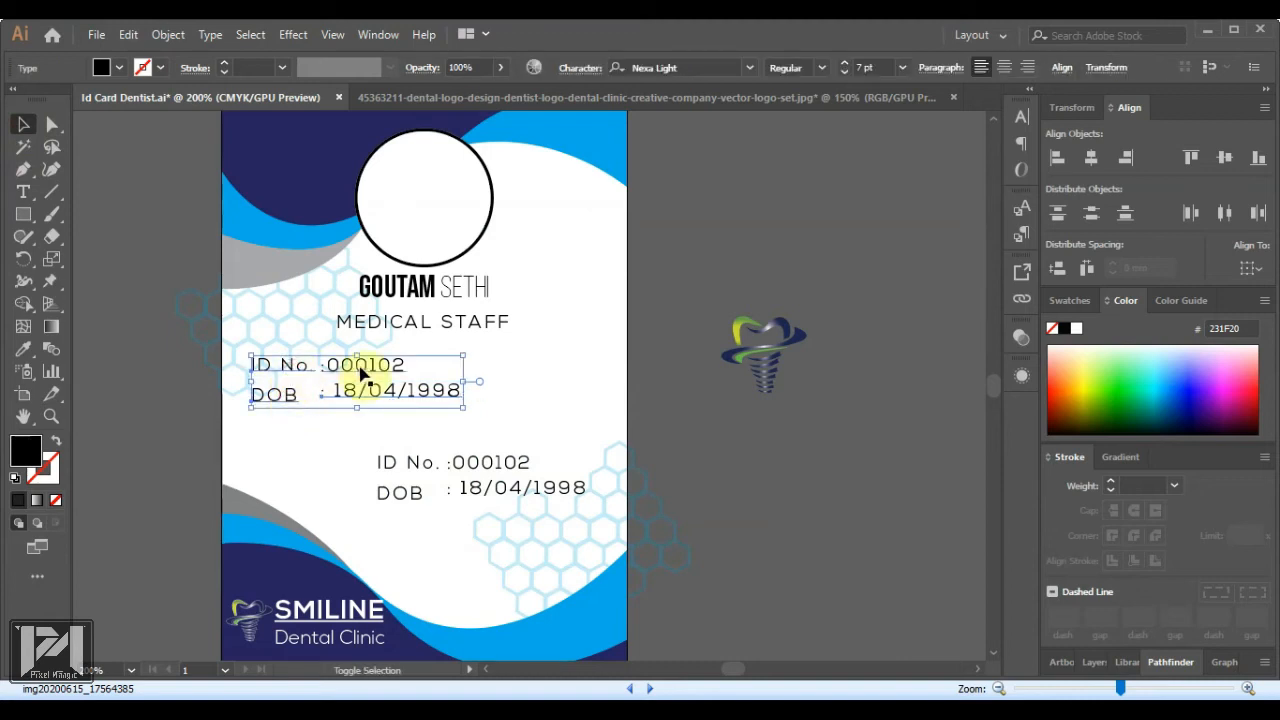
{"action": "key", "text": "Down"}
{"action": "key", "text": "Down"}
{"action": "key", "text": "Down"}
{"action": "key", "text": "Down"}
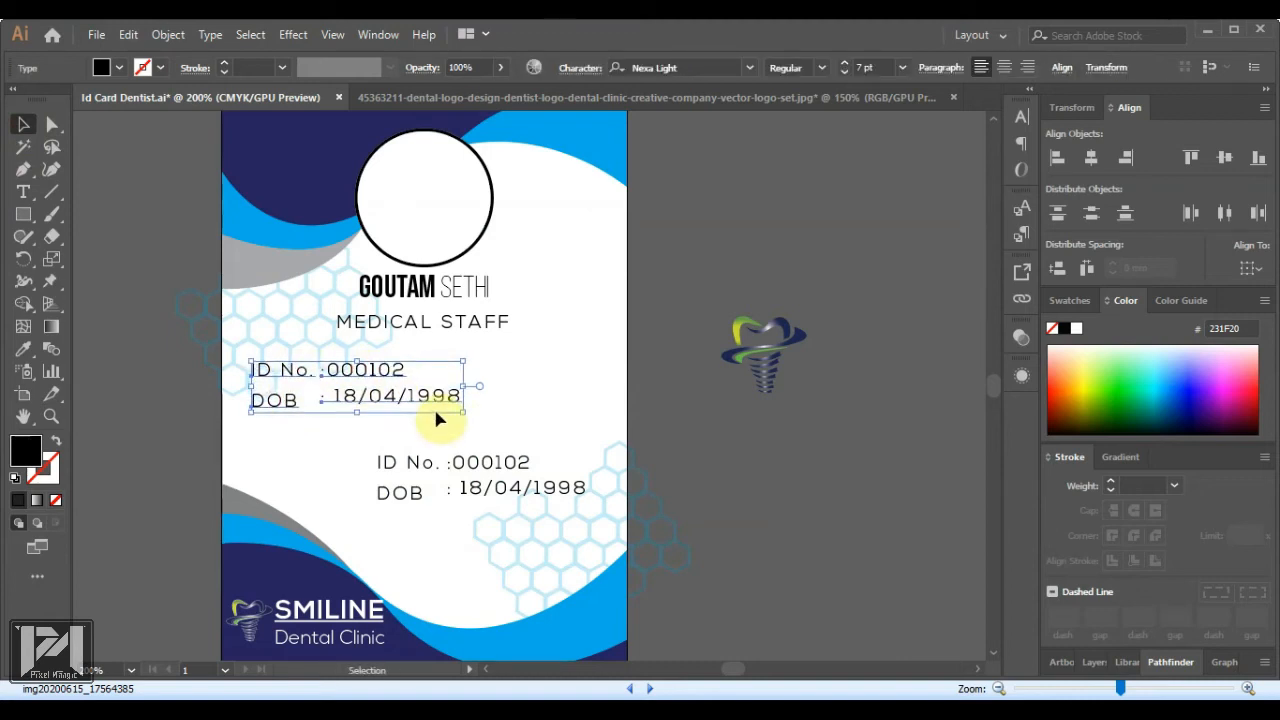
{"action": "key", "text": "Down"}
Nudge the copied block down and relabel its 'ID No.' as 'Mob'
{"action": "left_click", "coordinate": [481, 463]}
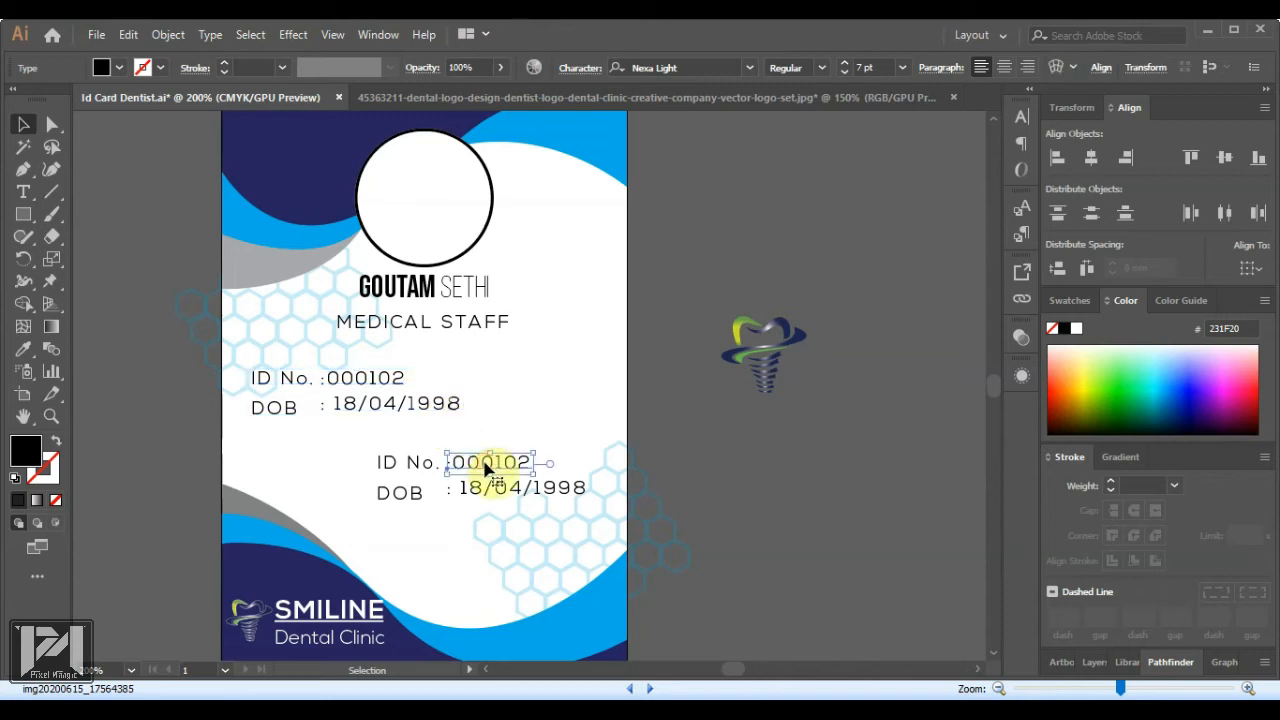
{"action": "left_click", "coordinate": [415, 467], "text": "shift"}
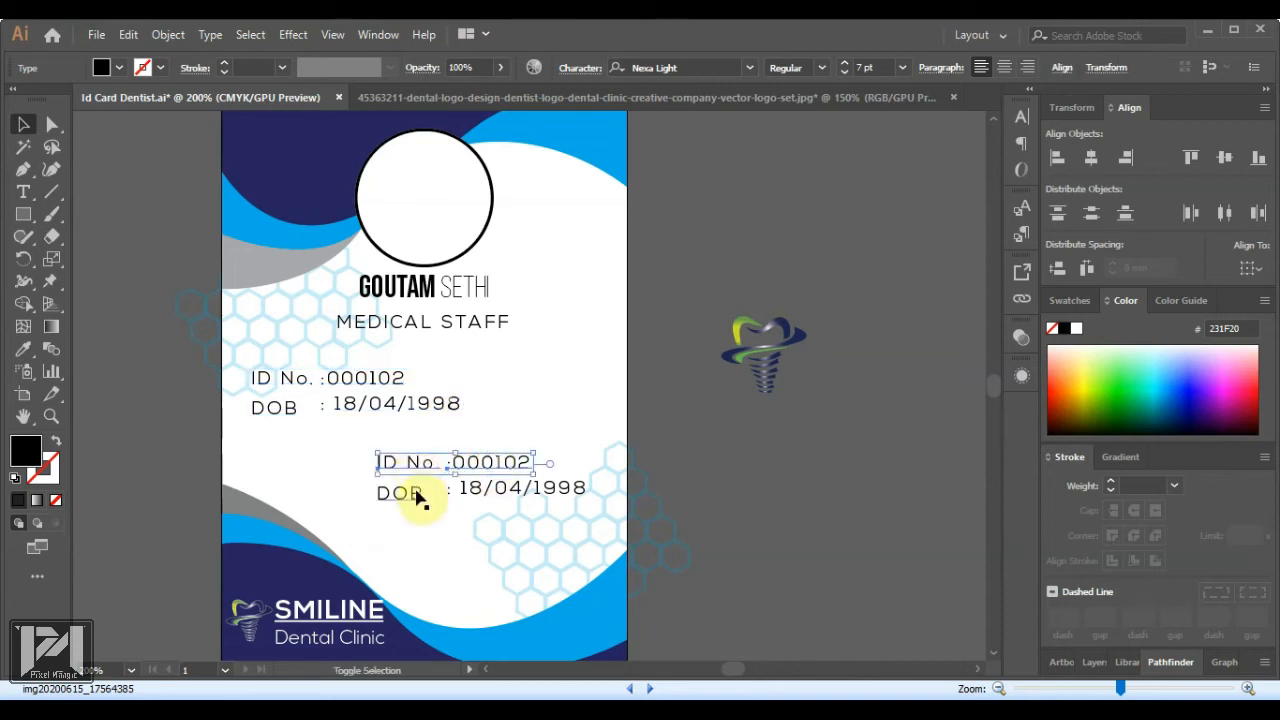
{"action": "left_click", "coordinate": [417, 497], "text": "shift"}
{"action": "left_click", "coordinate": [523, 488], "text": "shift"}
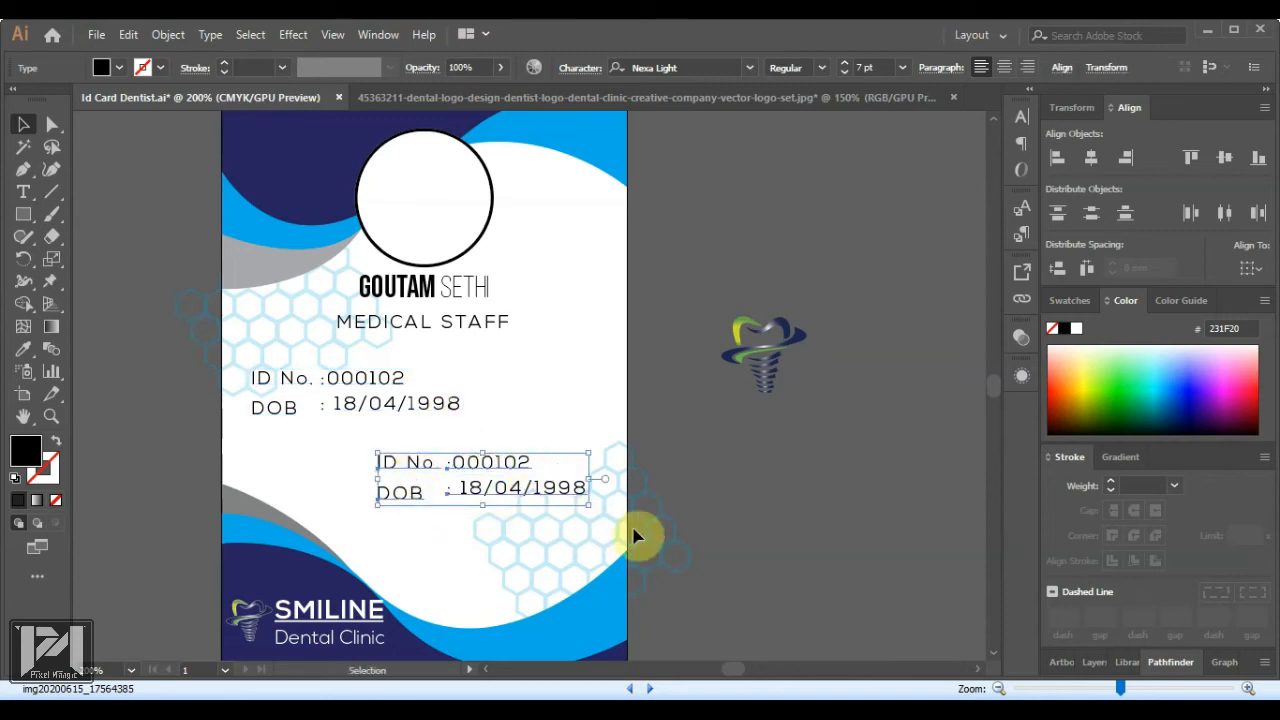
{"action": "key", "text": "Down"}
{"action": "key", "text": "Down"}
{"action": "key", "text": "Down"}
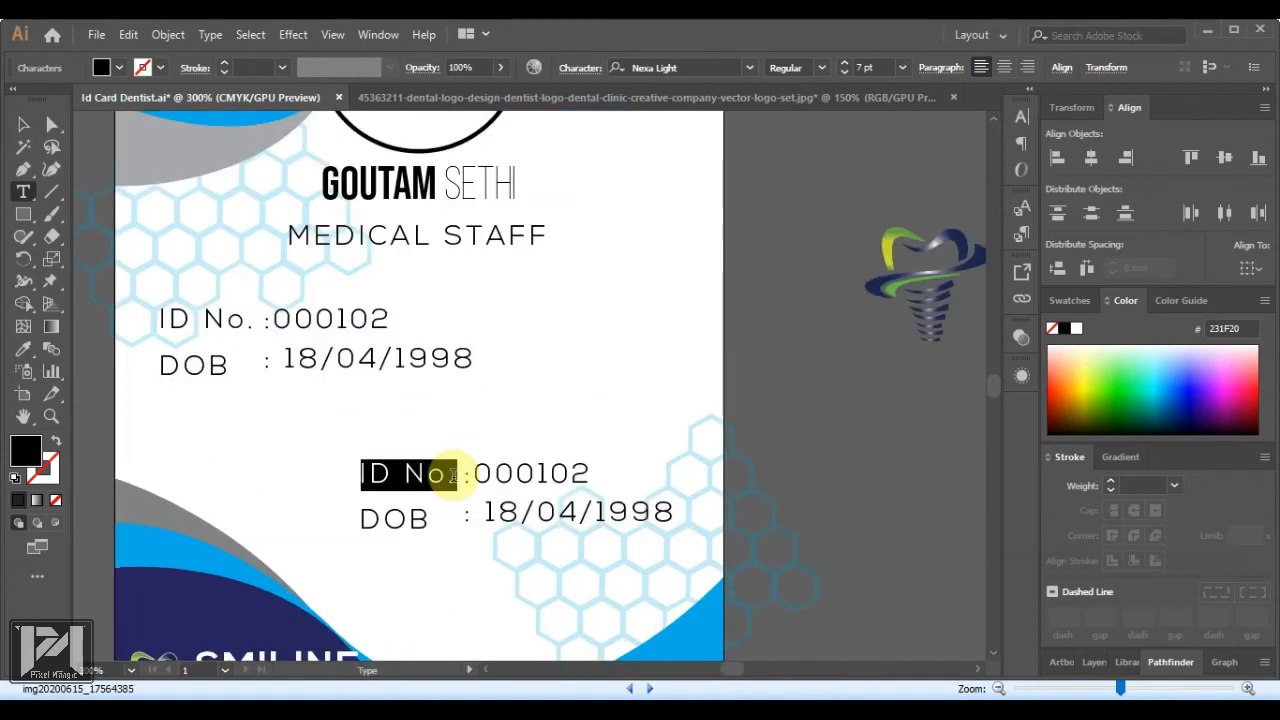
{"action": "type", "text": "Mo"}
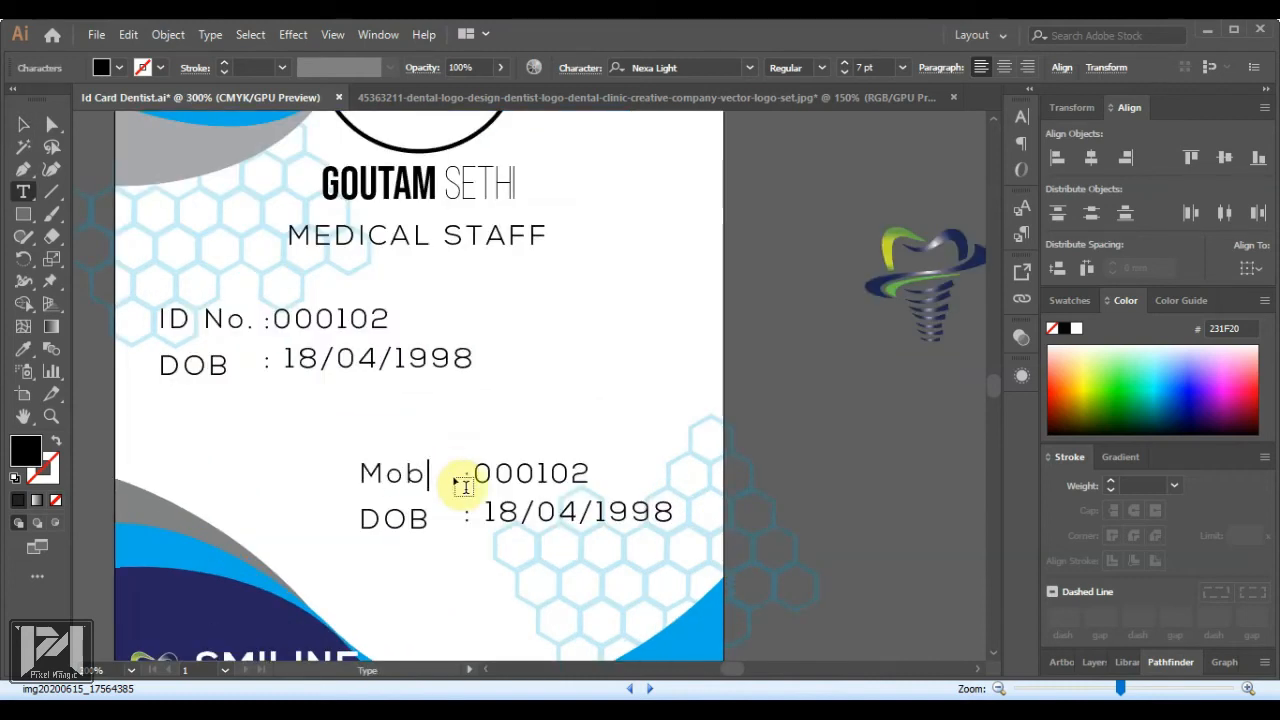
{"action": "type", "text": "b"}
{"action": "scroll", "coordinate": [457, 486], "scroll_direction": "up", "scroll_amount": 1}
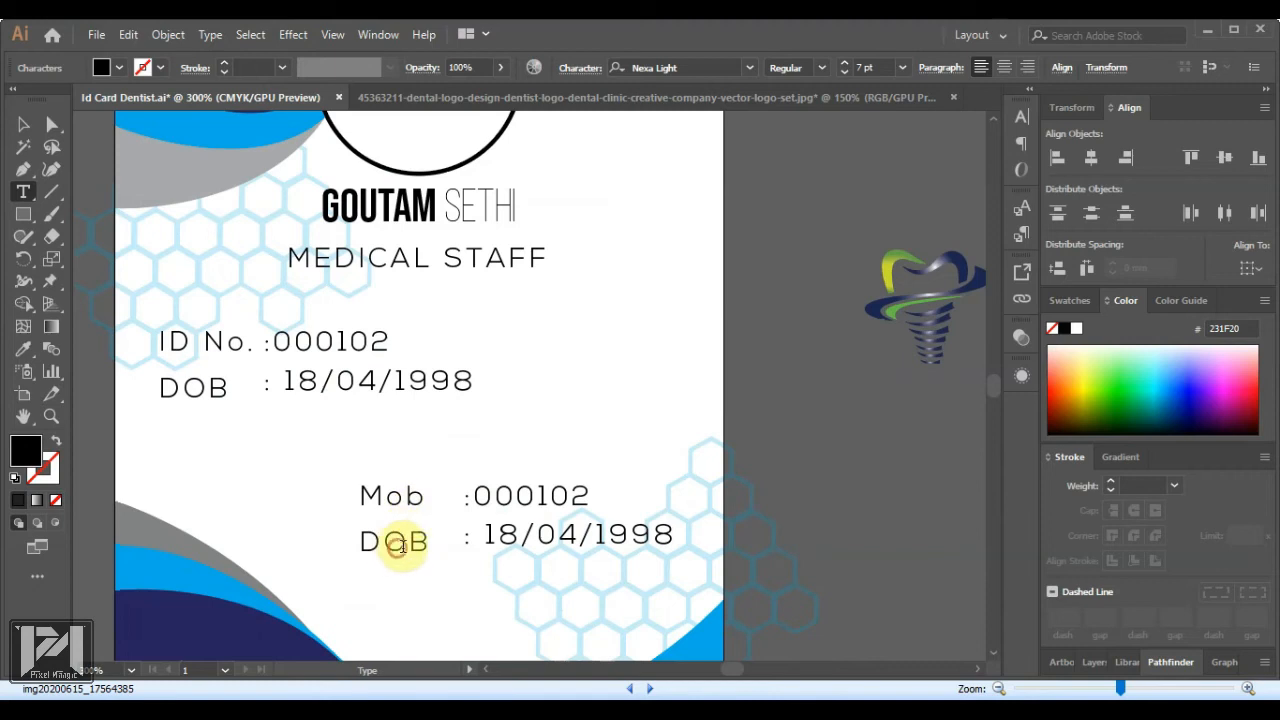
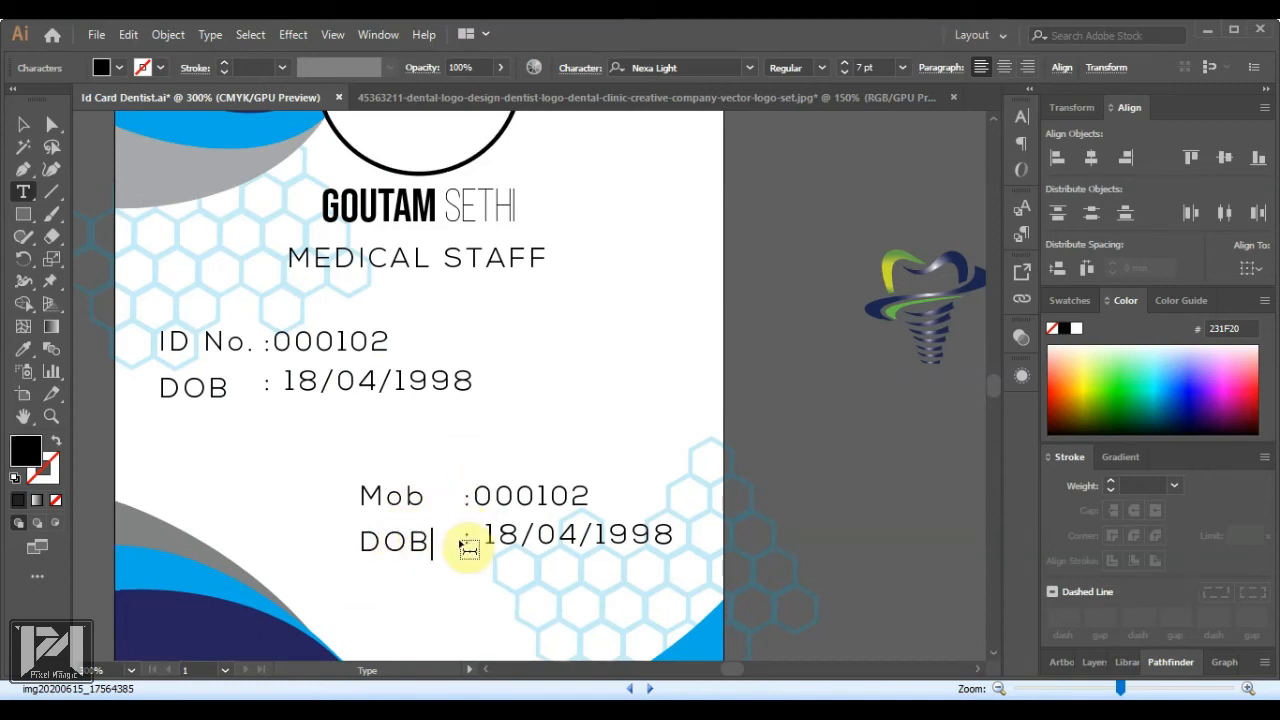
Retype the lower DOB label as Gender and nudge the Mob/Gender labels and dates into alignment
{"action": "key", "text": "shift+Home"}
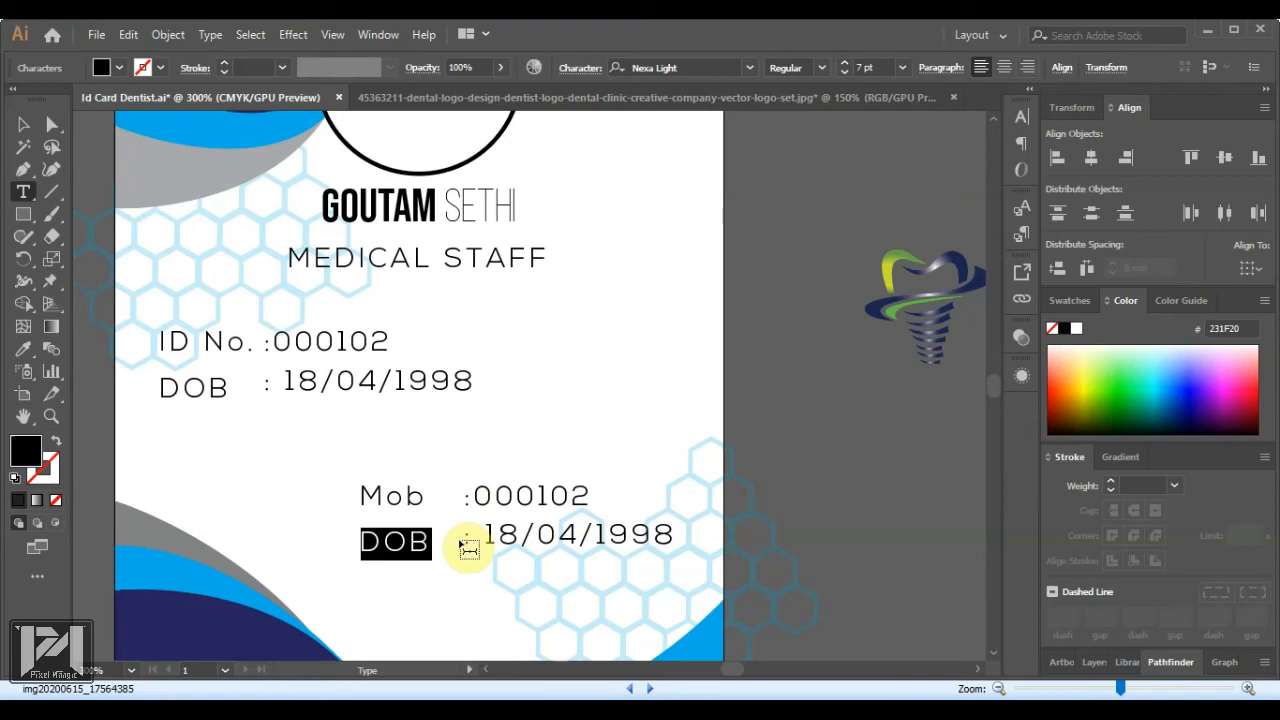
{"action": "type", "text": "Gender"}
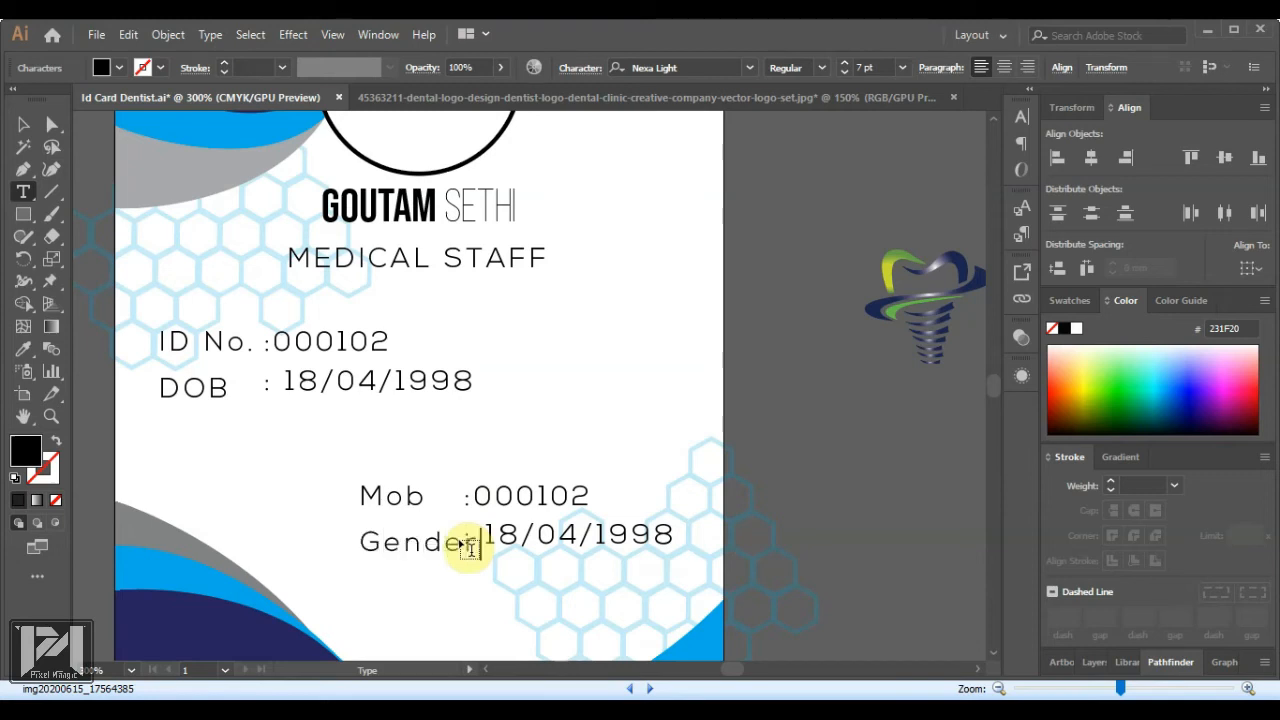
{"action": "left_click", "coordinate": [23, 124]}
{"action": "left_click", "coordinate": [383, 501], "text": "shift"}
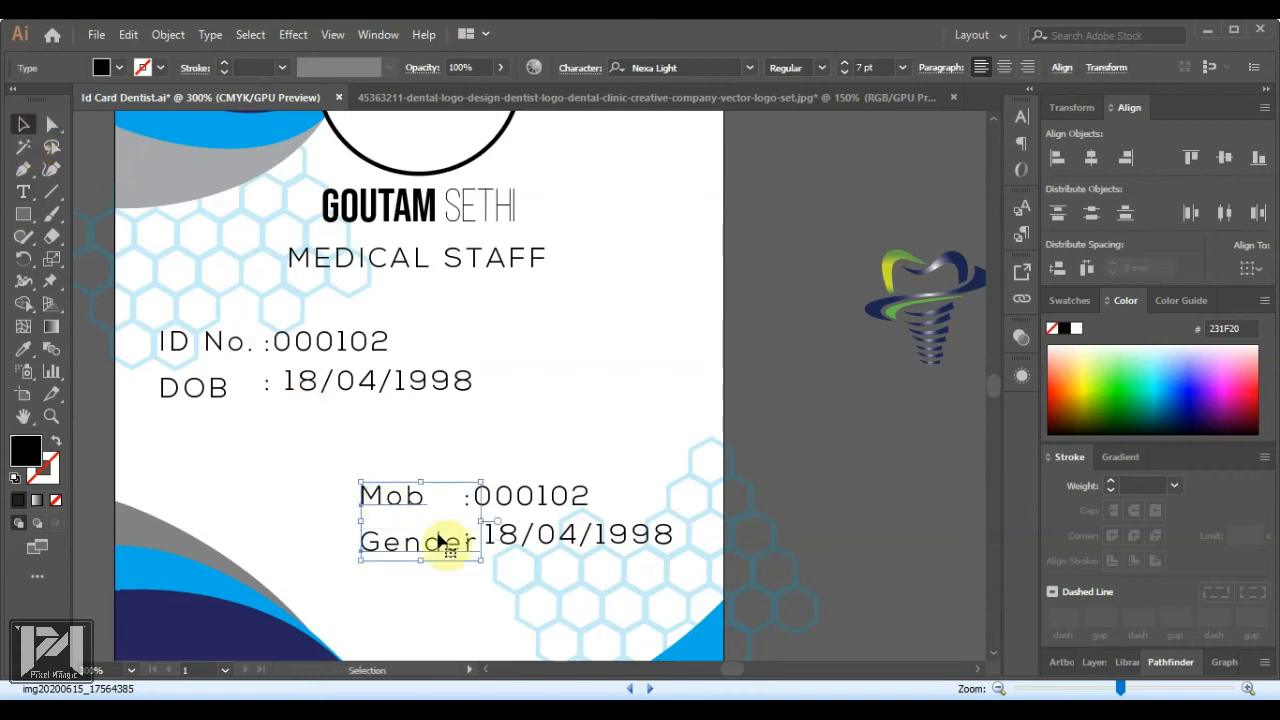
{"action": "key", "text": "Left"}
{"action": "key", "text": "Left"}
{"action": "key", "text": "Left"}
{"action": "key", "text": "Left"}
{"action": "key", "text": "Left"}
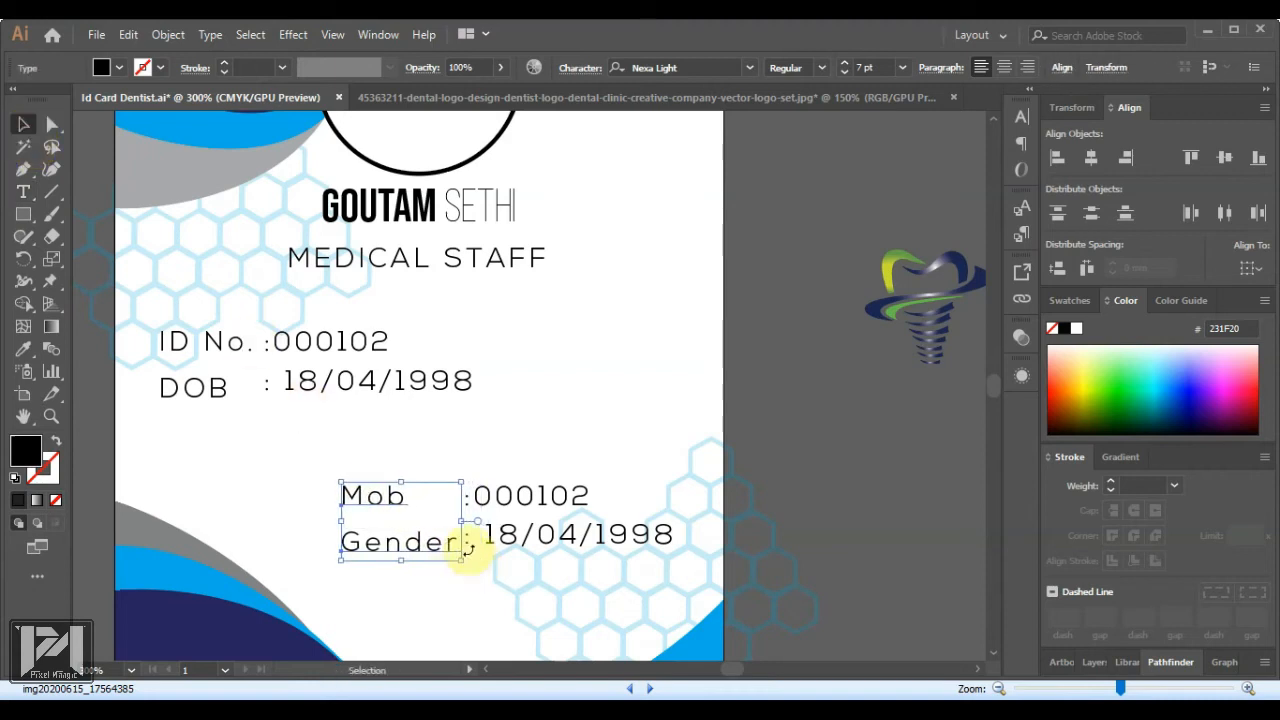
{"action": "left_click", "coordinate": [548, 538]}
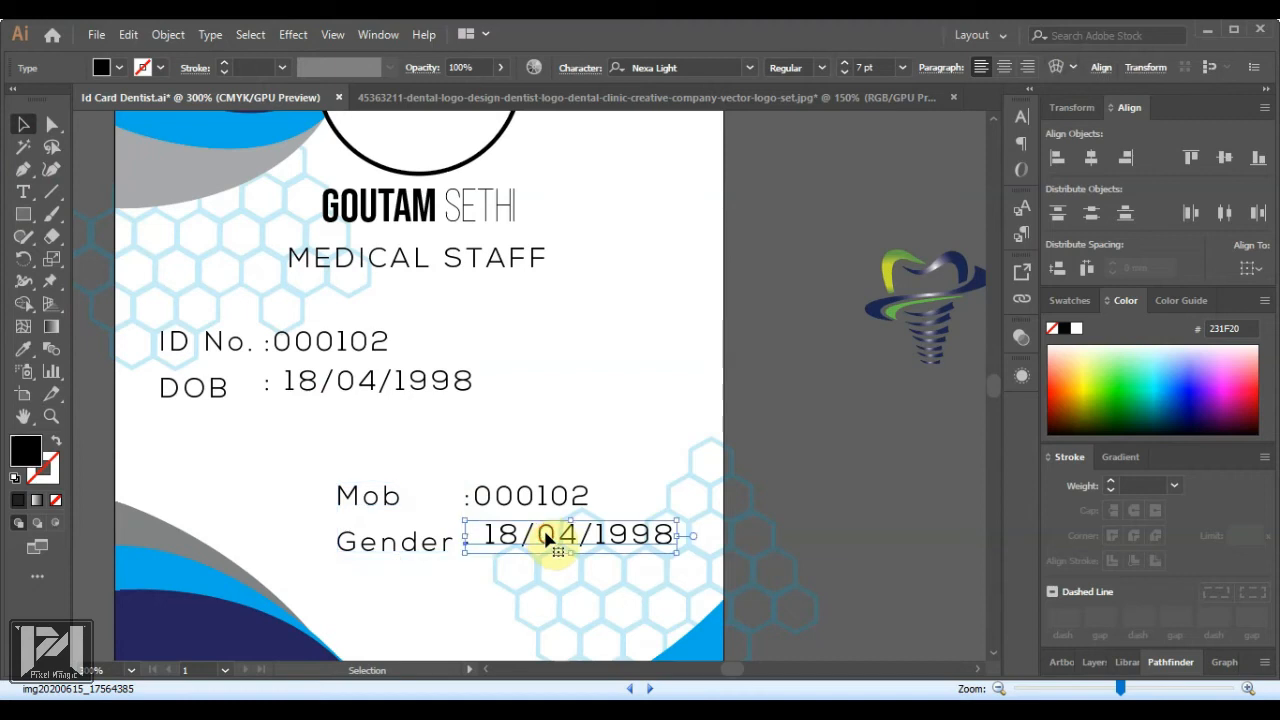
{"action": "key", "text": "Down"}
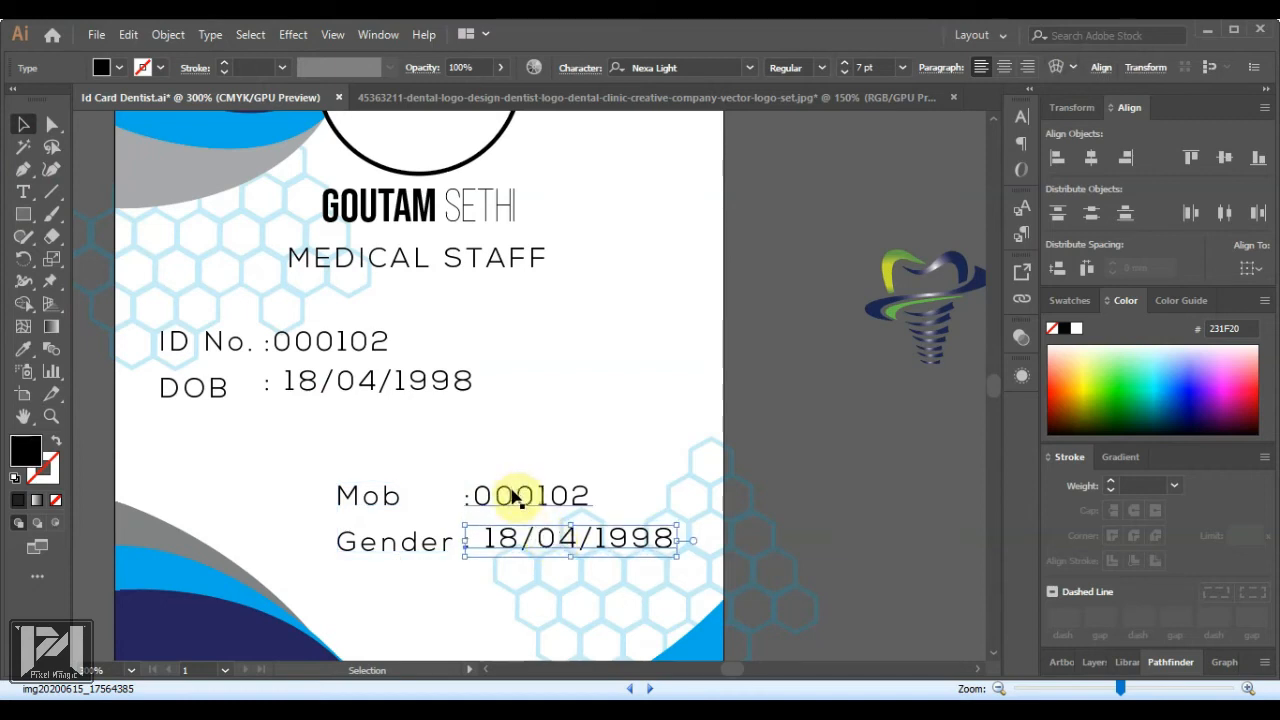
{"action": "left_click_drag", "start_coordinate": [337, 381], "coordinate": [334, 389]}
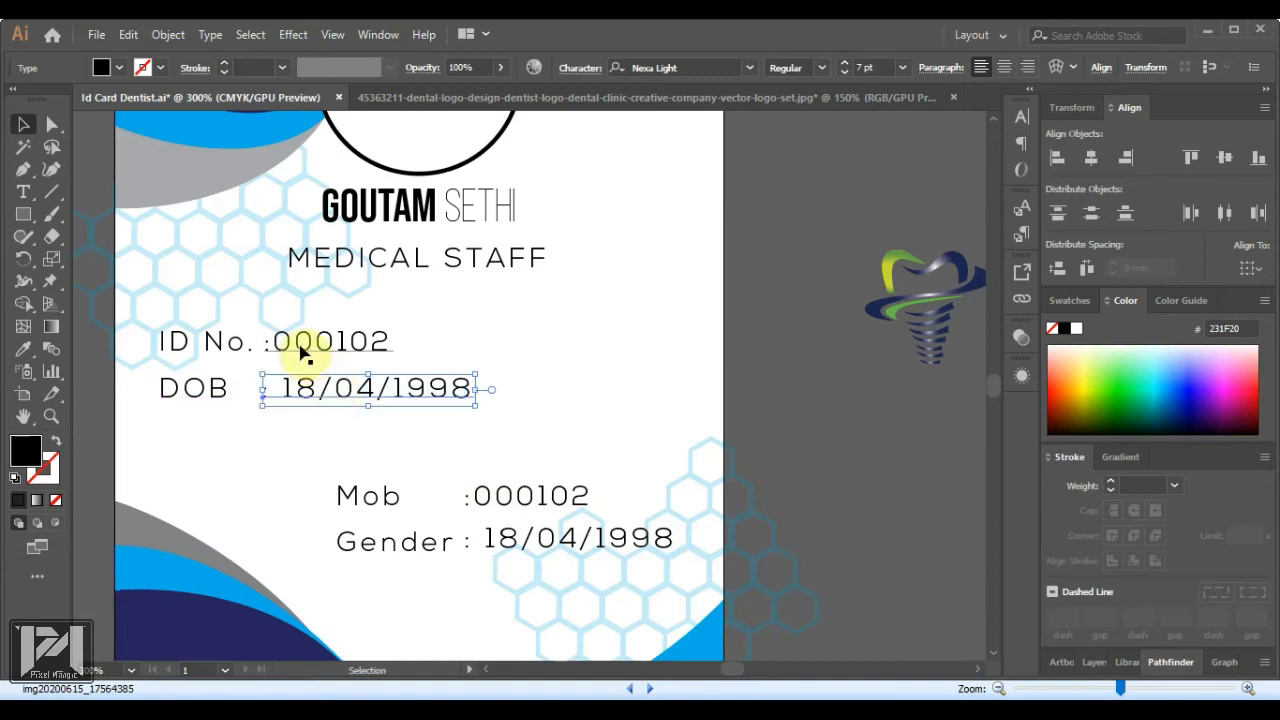
Replace the old 000102 Mob value with the mobile number and the Gender line's date with 'Male'
{"action": "left_click", "coordinate": [487, 498]}
{"action": "double_click", "coordinate": [478, 498]}
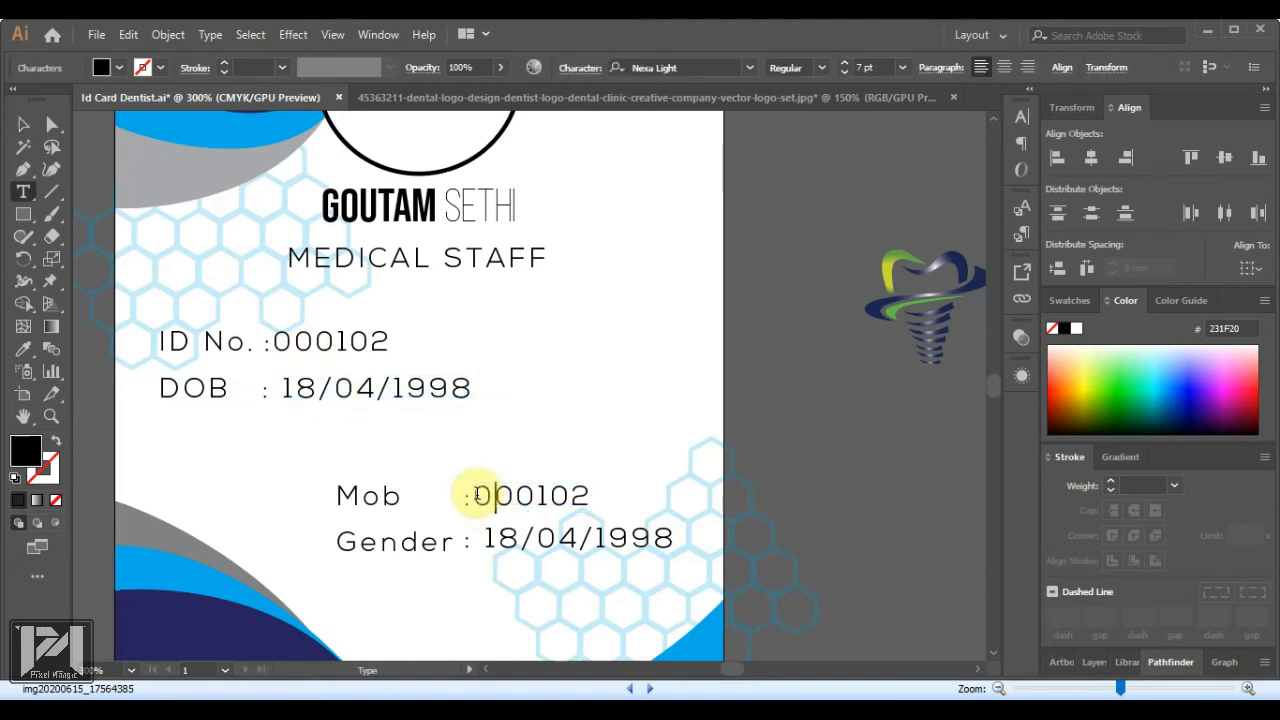
{"action": "left_click_drag", "start_coordinate": [478, 495], "coordinate": [598, 504]}
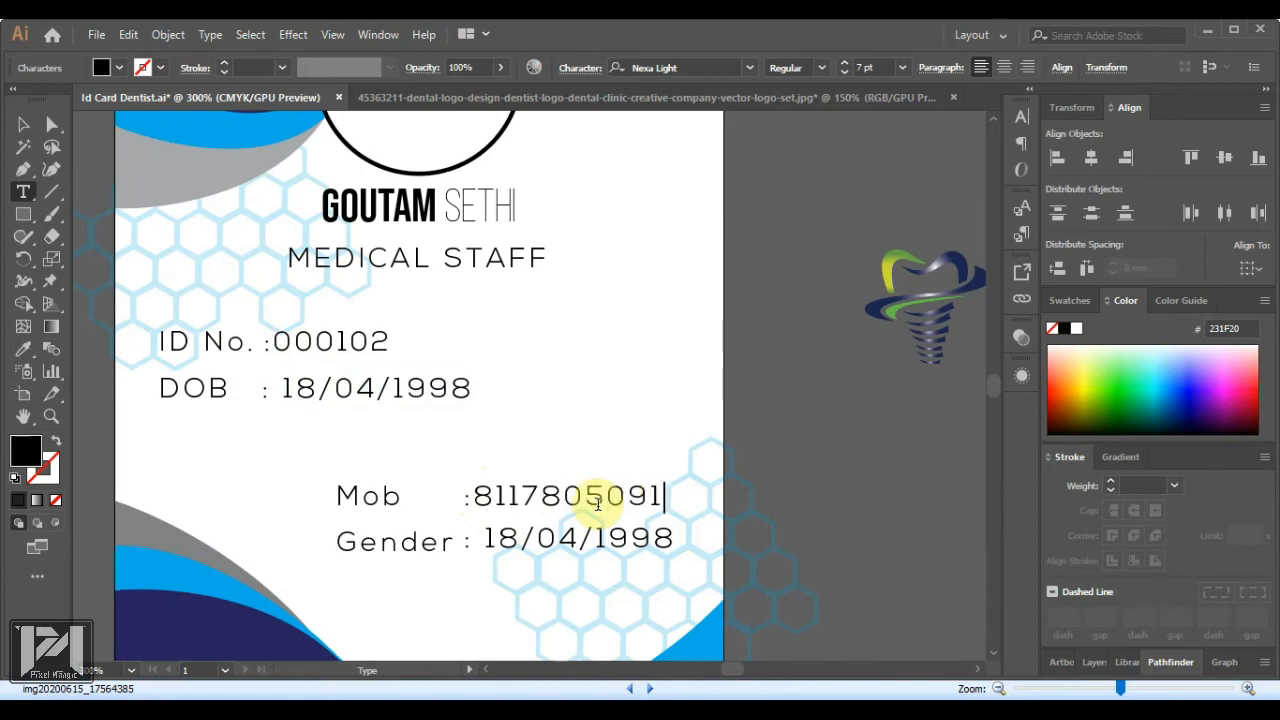
{"action": "left_click", "coordinate": [490, 540]}
{"action": "left_click_drag", "start_coordinate": [487, 538], "coordinate": [679, 537]}
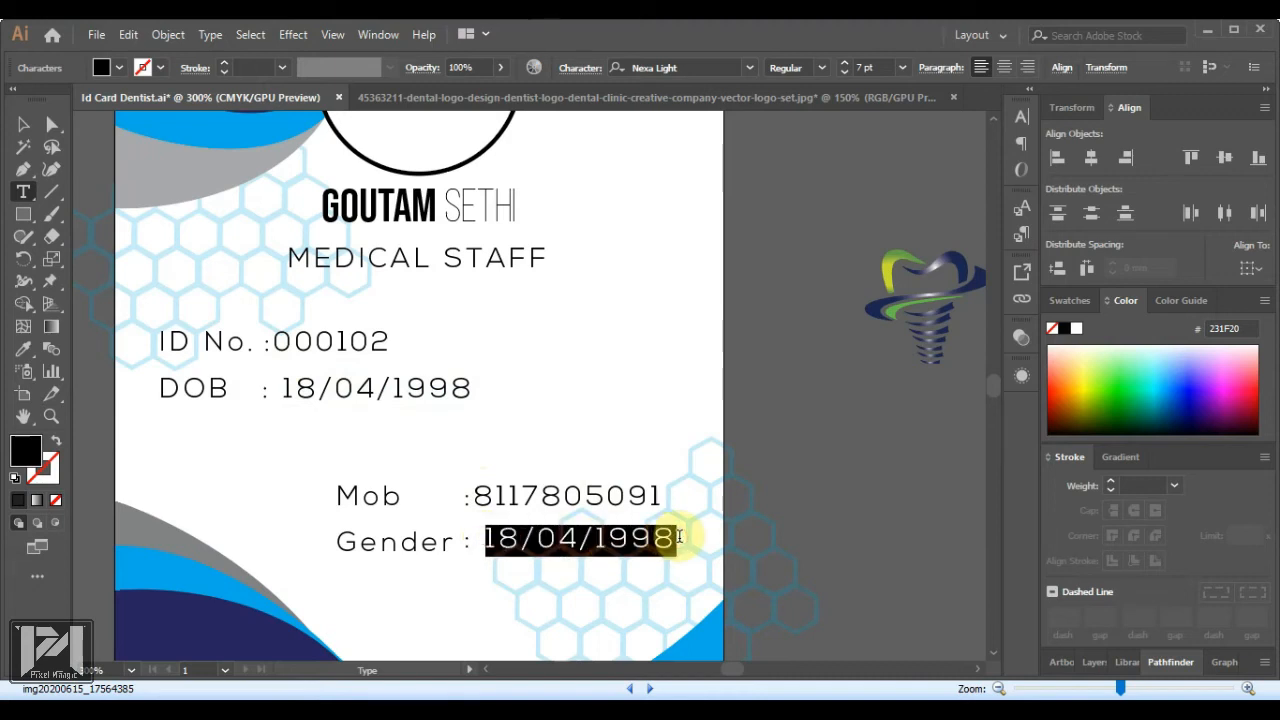
{"action": "type", "text": "Ma"}
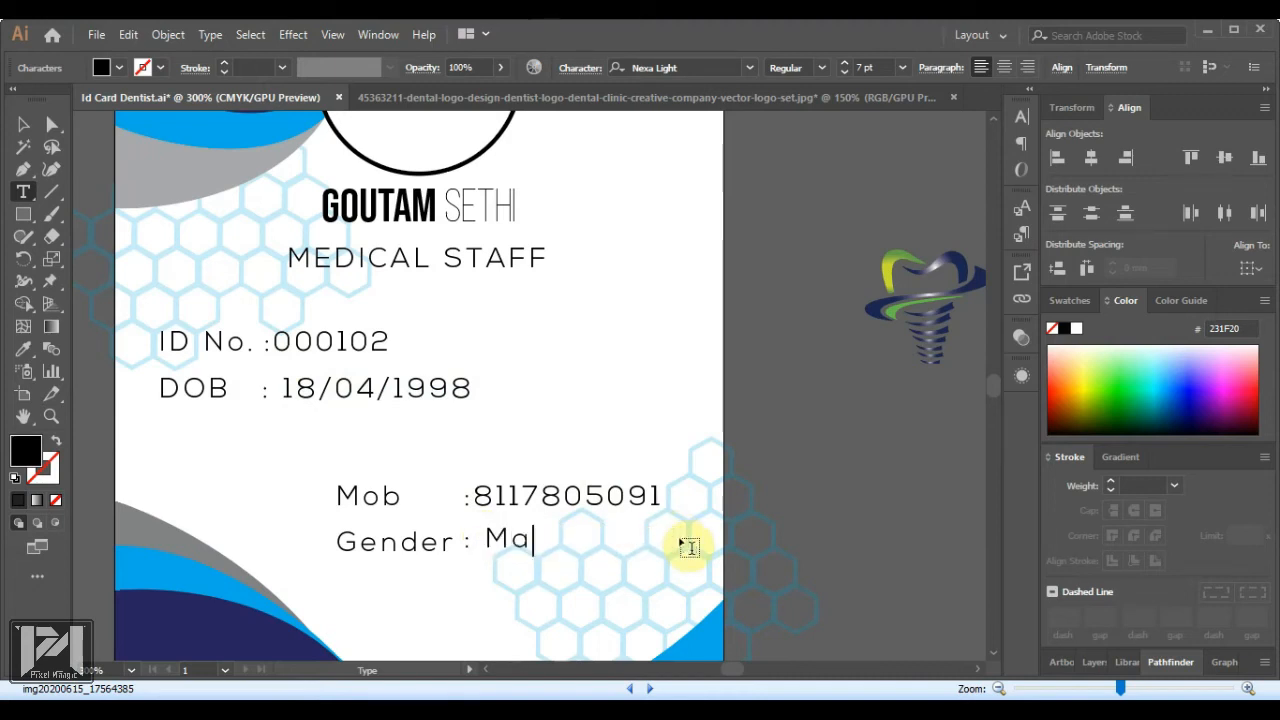
{"action": "type", "text": "le"}
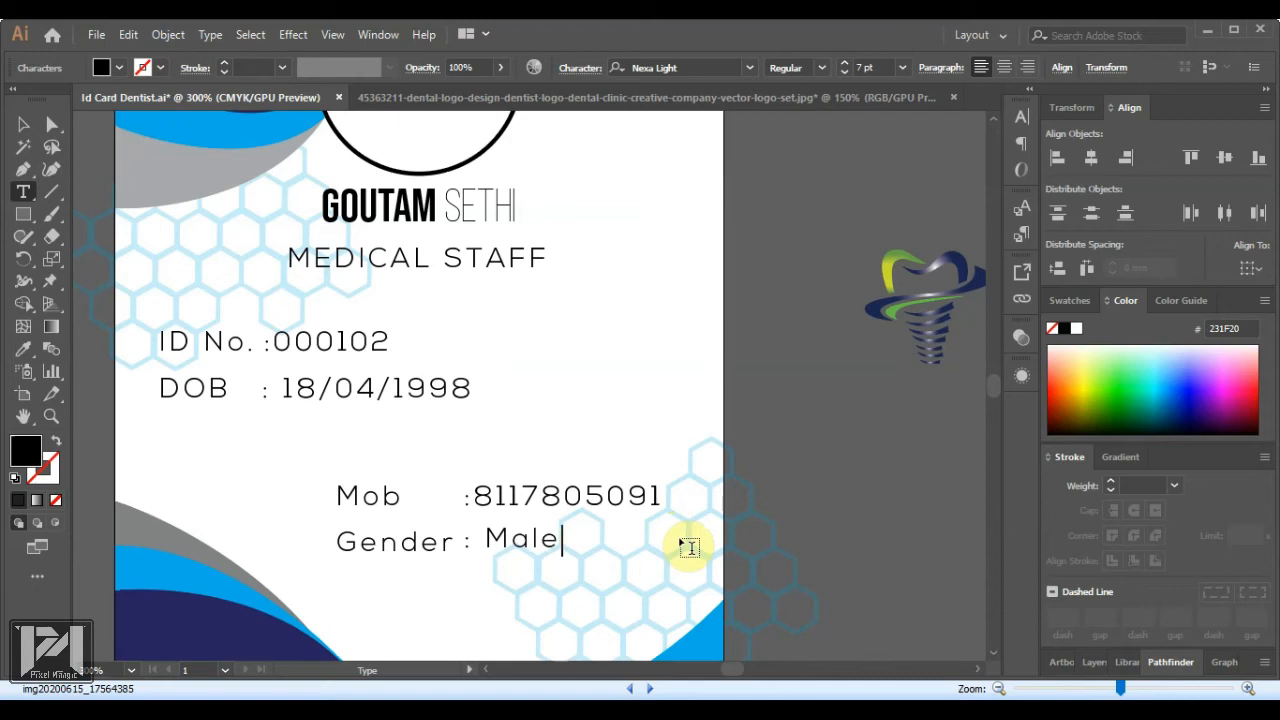
{"action": "left_click", "coordinate": [472, 496]}
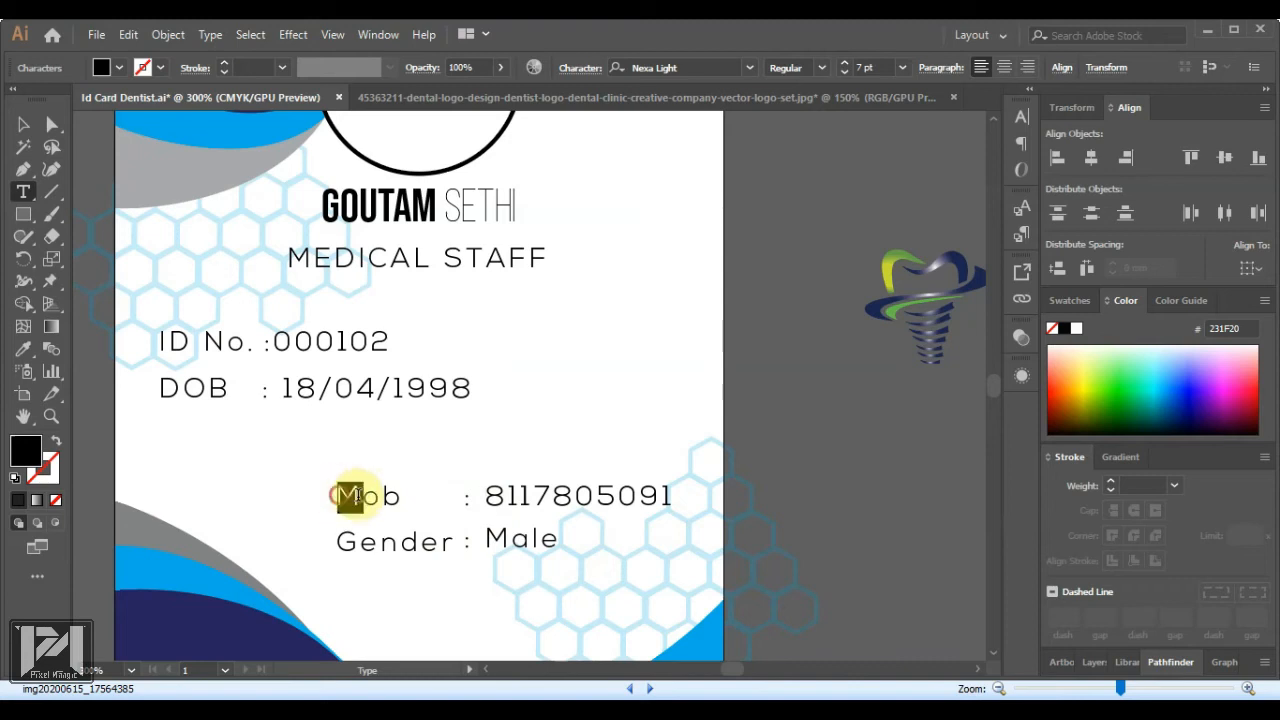
Set the Mob and Gender labels in Nexa Bold
{"action": "double_click", "coordinate": [352, 494]}
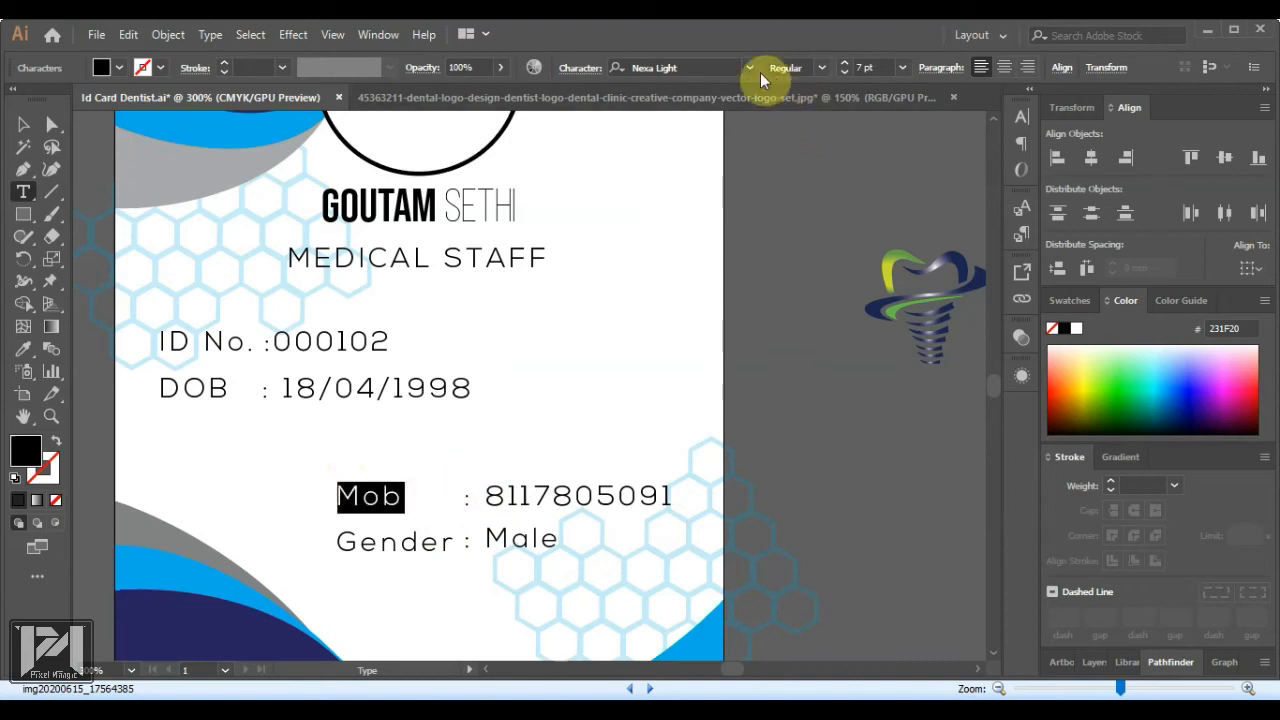
{"action": "left_click", "coordinate": [692, 68]}
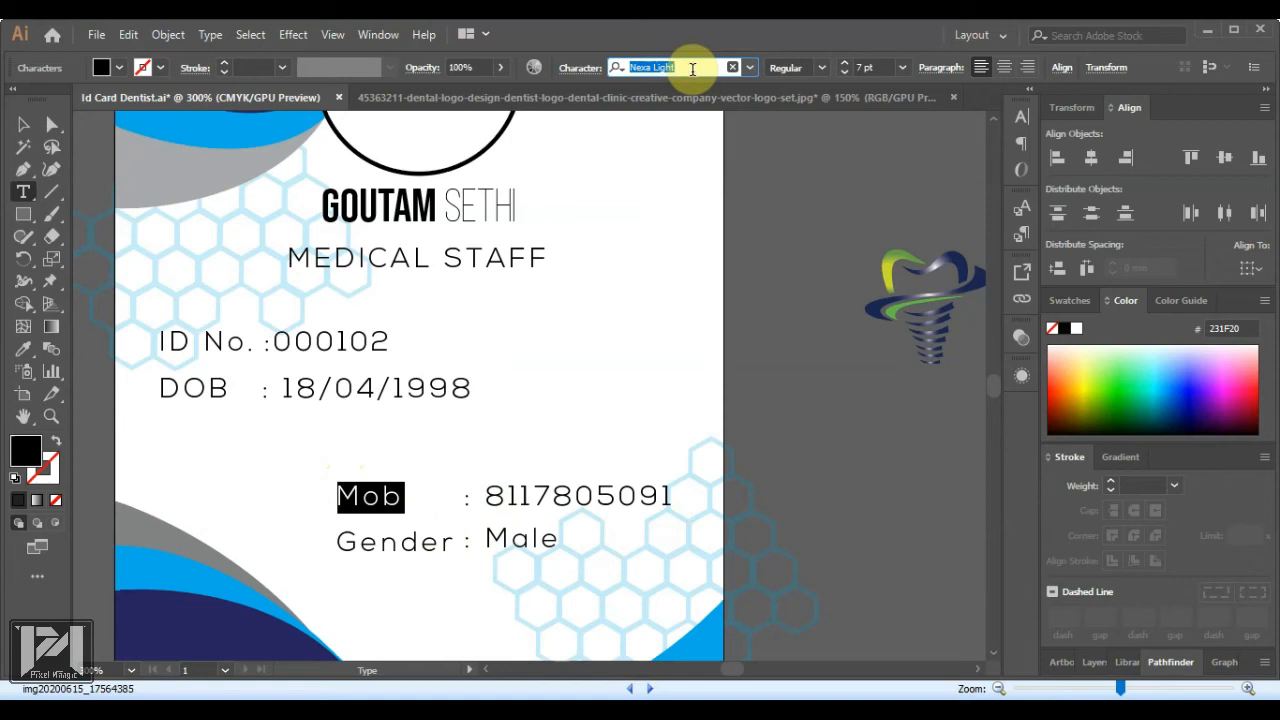
{"action": "key", "text": "BackSpace"}
{"action": "key", "text": "BackSpace"}
{"action": "key", "text": "BackSpace"}
{"action": "key", "text": "BackSpace"}
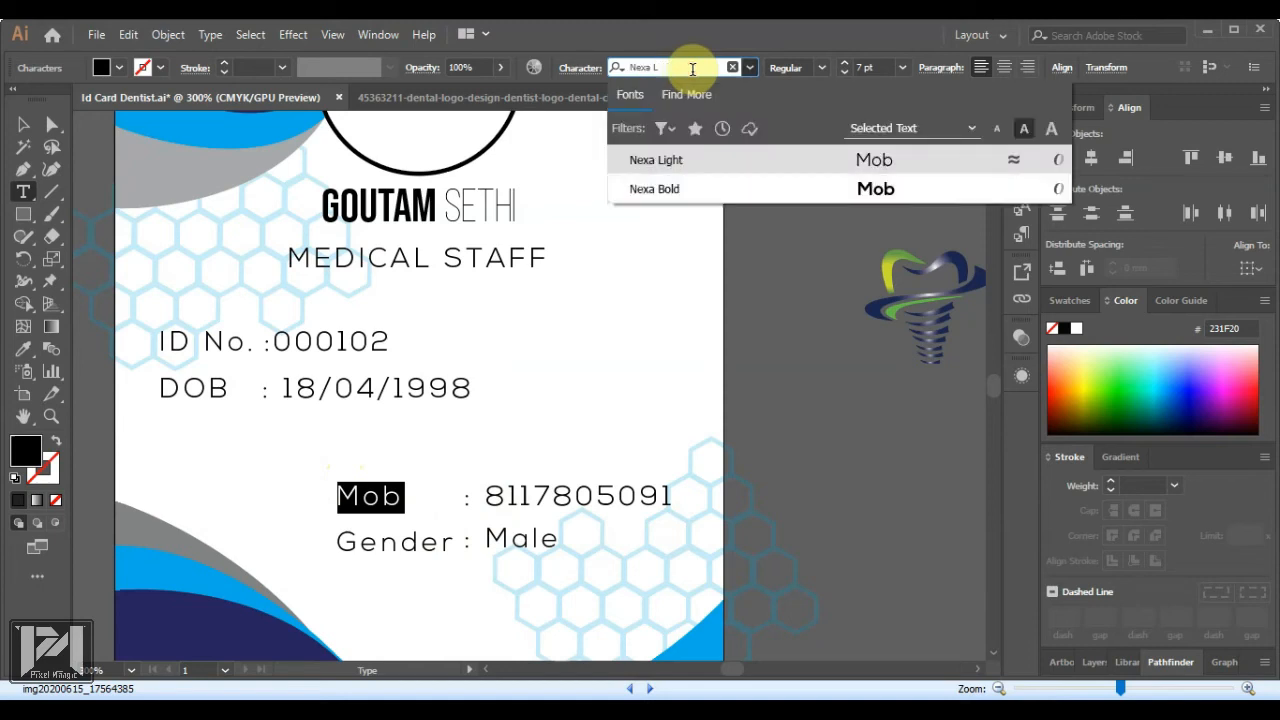
{"action": "left_click", "coordinate": [674, 190]}
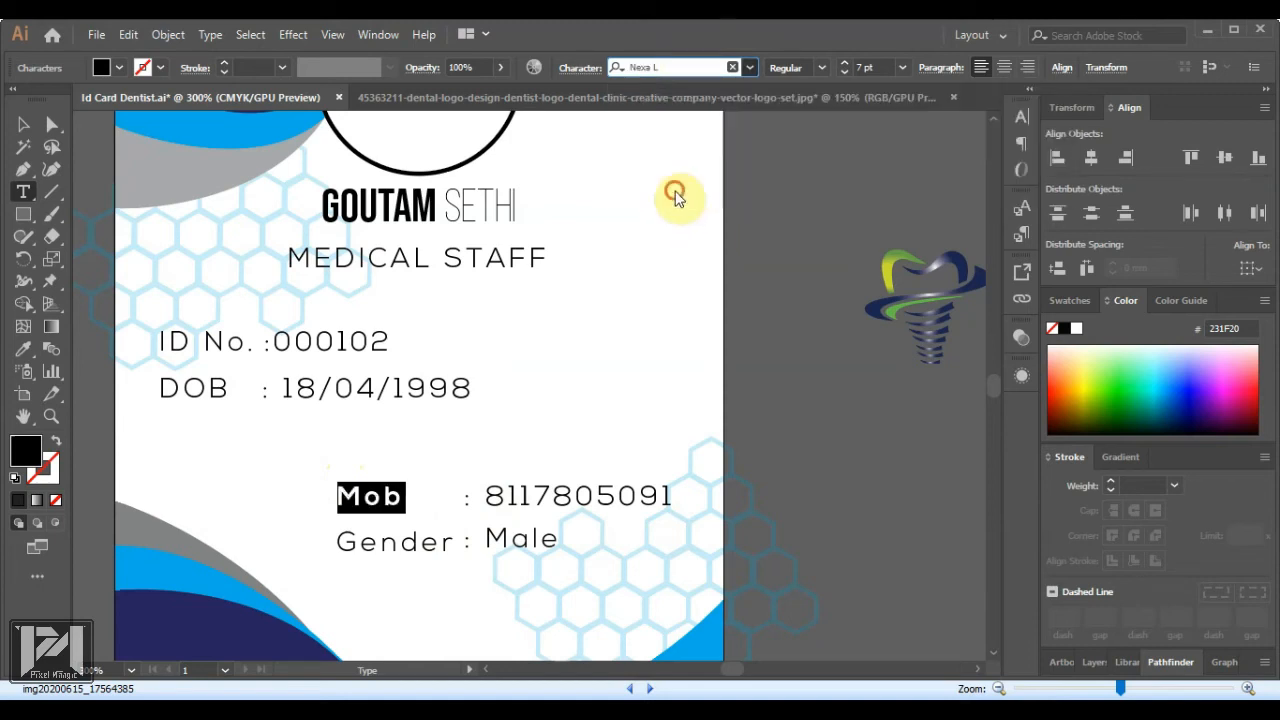
{"action": "left_click", "coordinate": [375, 538]}
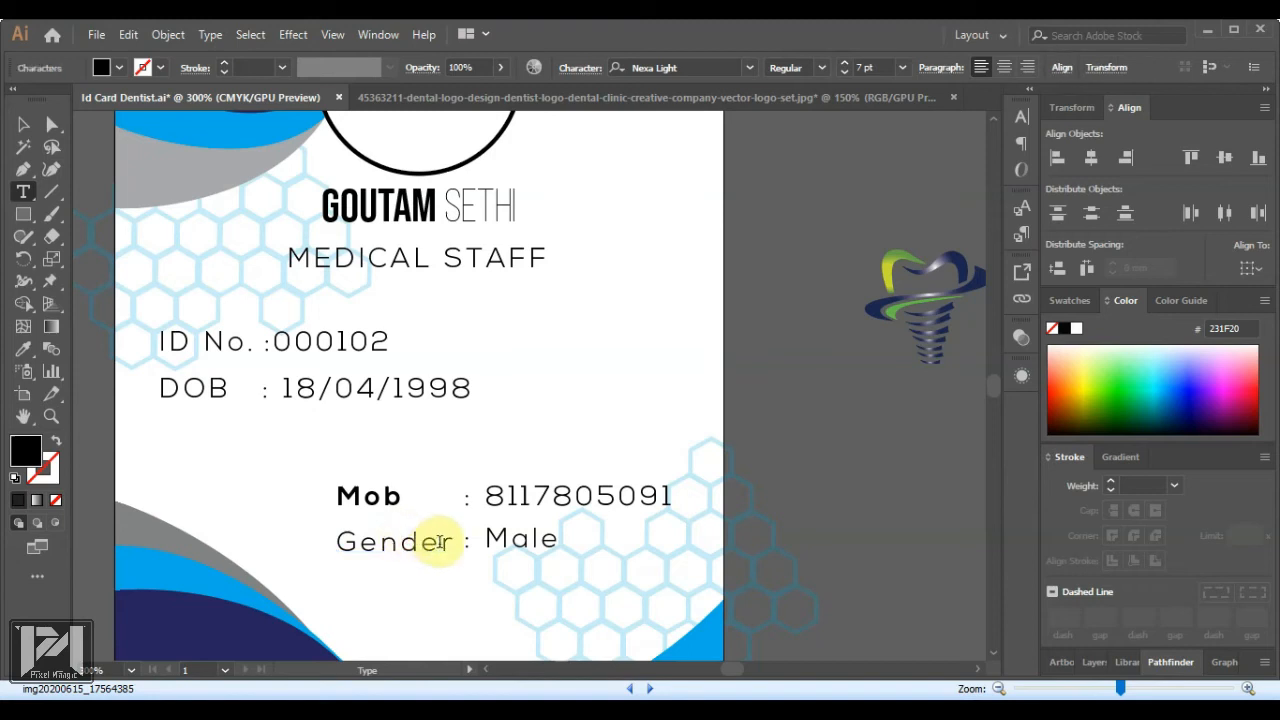
{"action": "left_click_drag", "start_coordinate": [452, 541], "coordinate": [300, 540]}
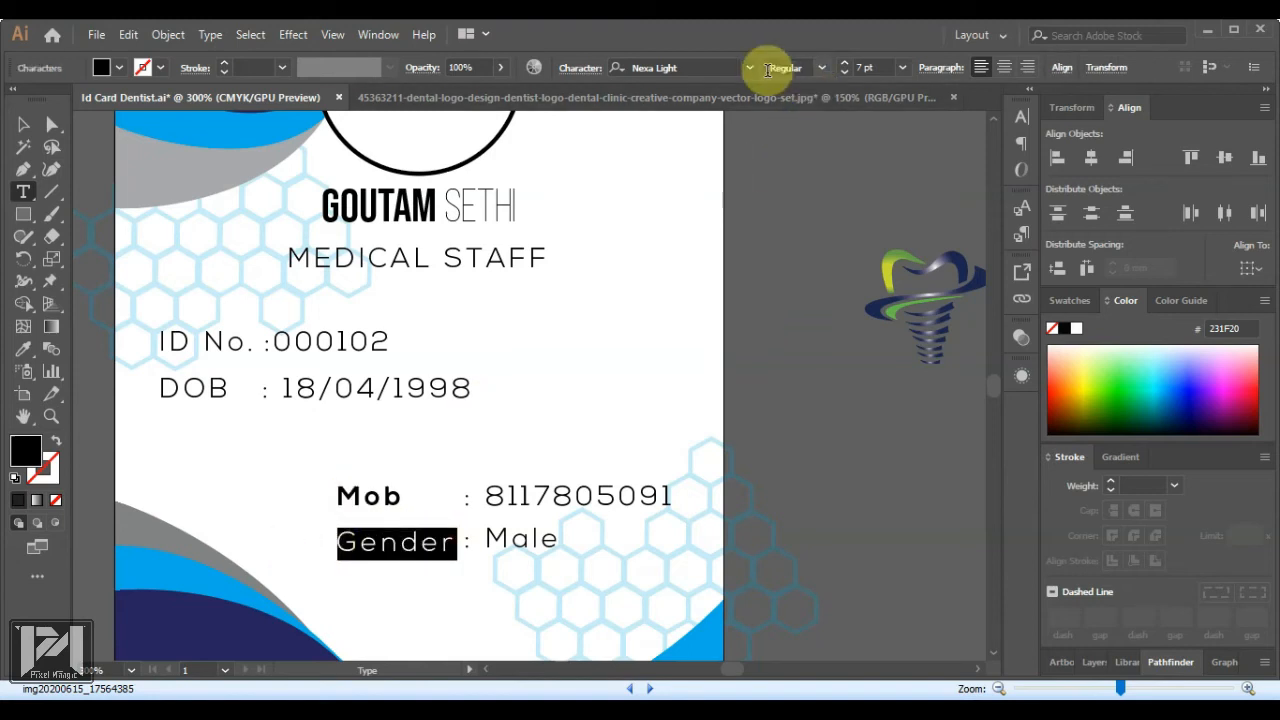
{"action": "left_click", "coordinate": [660, 67]}
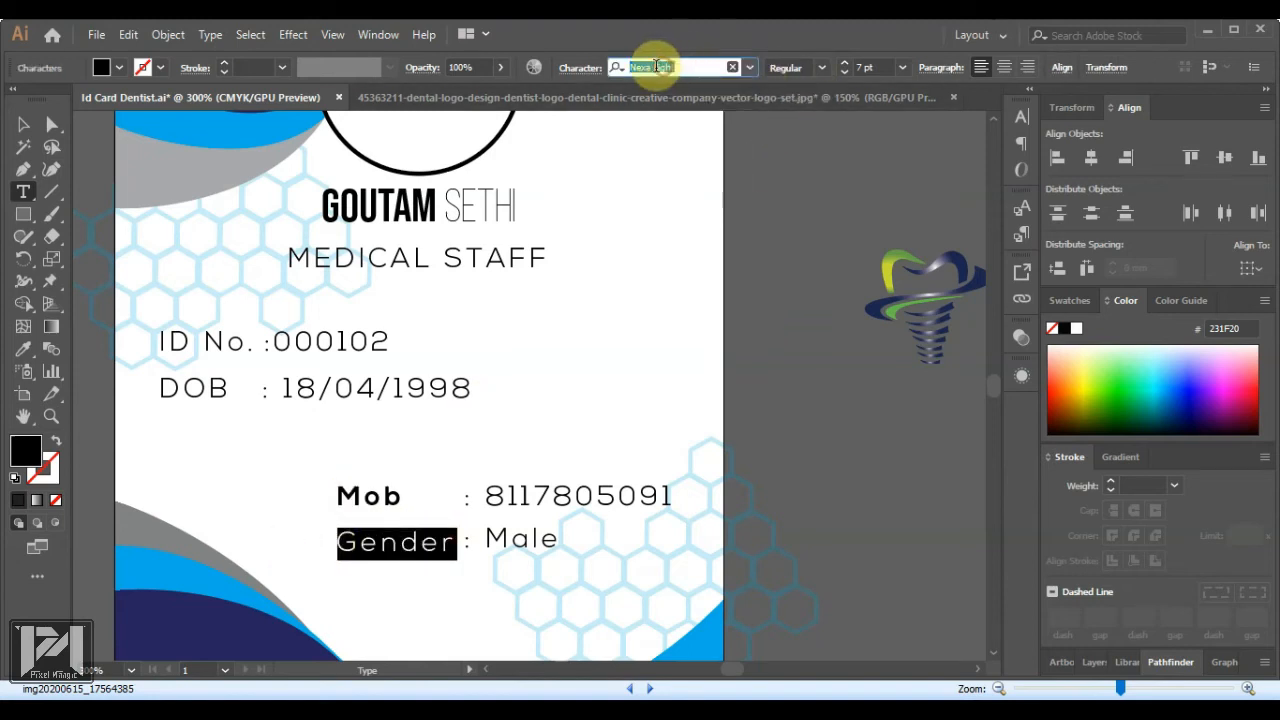
{"action": "left_click", "coordinate": [655, 67]}
{"action": "left_click", "coordinate": [750, 68]}
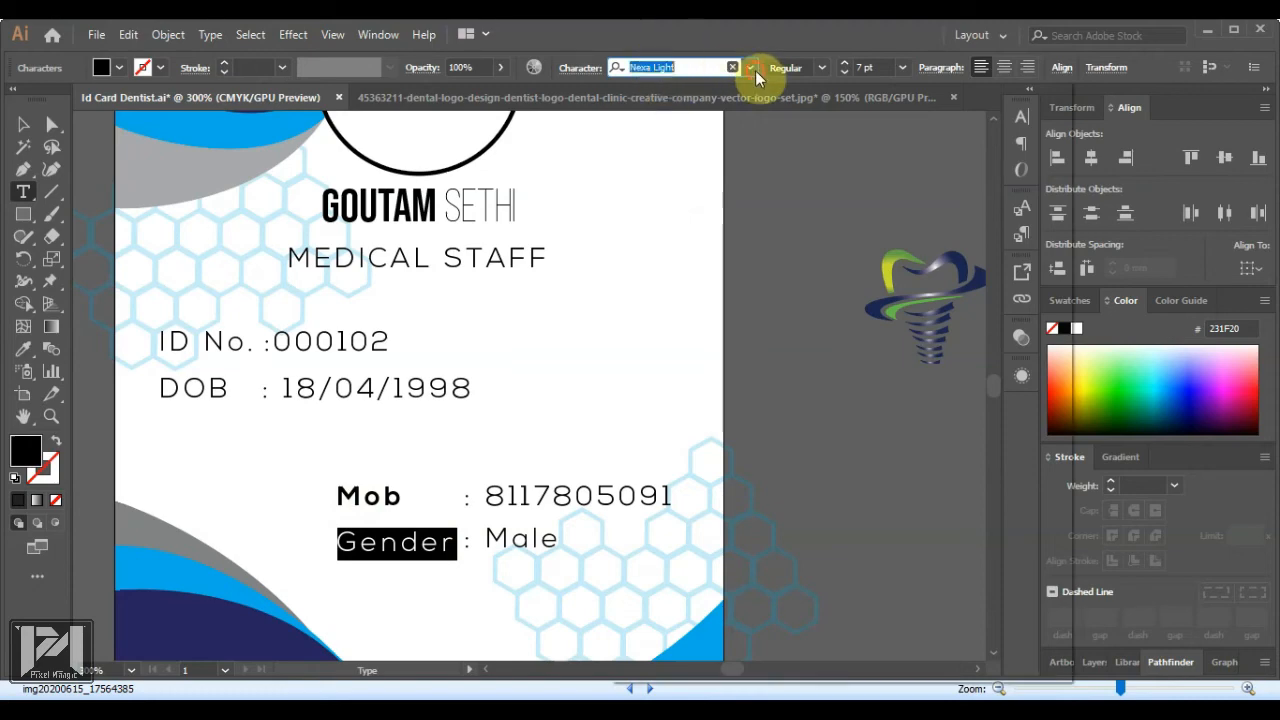
{"action": "left_click", "coordinate": [789, 160]}
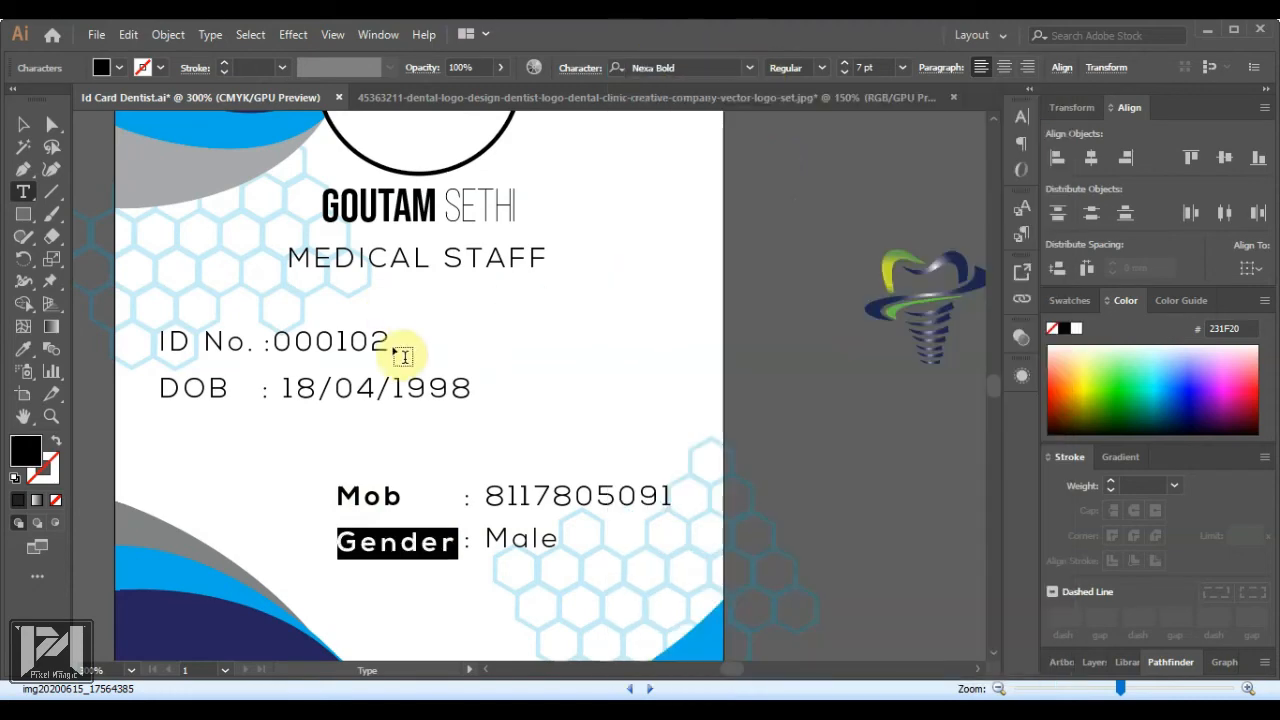
{"action": "left_click", "coordinate": [25, 127]}
{"action": "left_click", "coordinate": [937, 563]}
Set the ID No. and DOB labels in Nexa Bold to match
{"action": "key", "text": "t"}
{"action": "left_click_drag", "start_coordinate": [161, 337], "coordinate": [243, 337]}
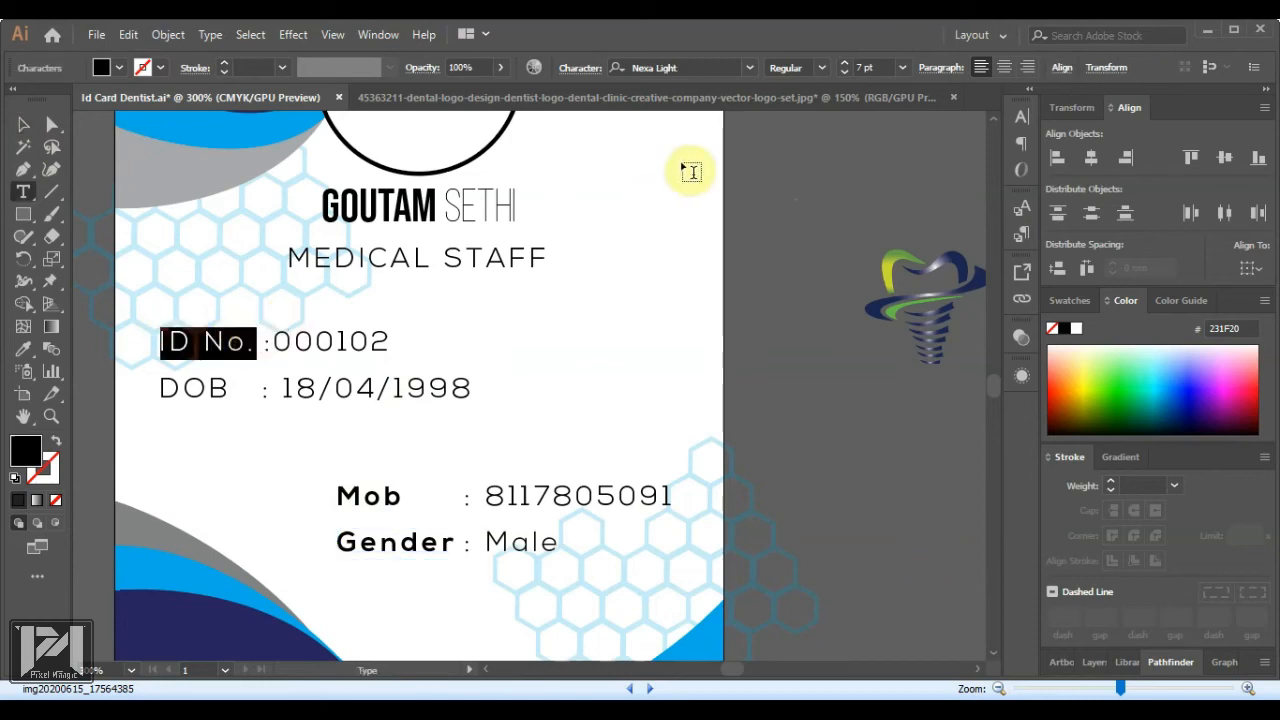
{"action": "left_click", "coordinate": [690, 68]}
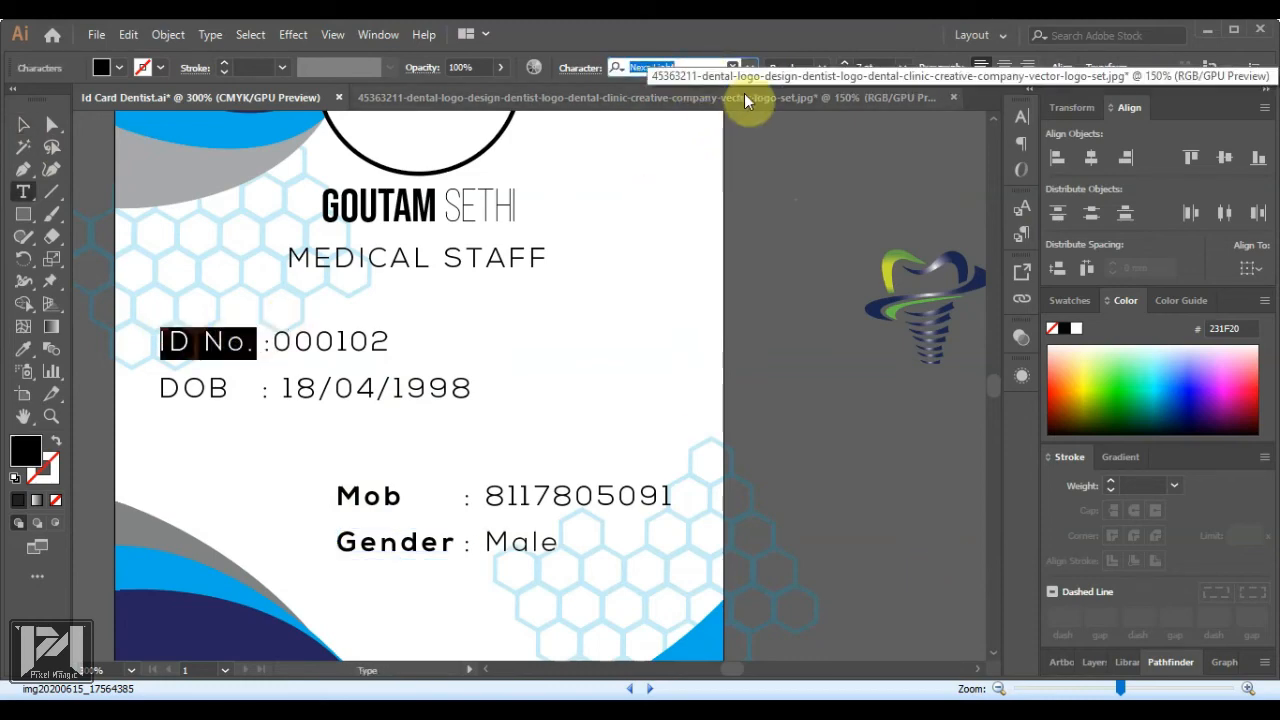
{"action": "type", "text": "nezu"}
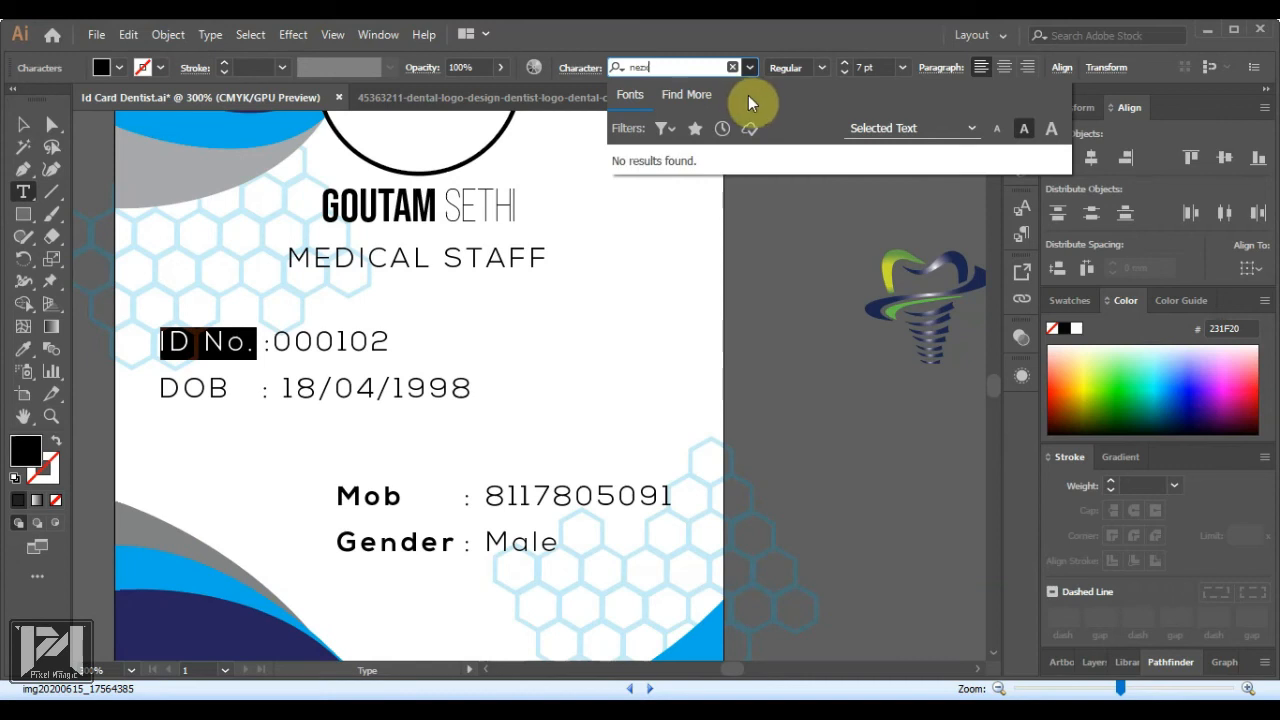
{"action": "key", "text": "BackSpace"}
{"action": "key", "text": "BackSpace"}
{"action": "type", "text": "xa"}
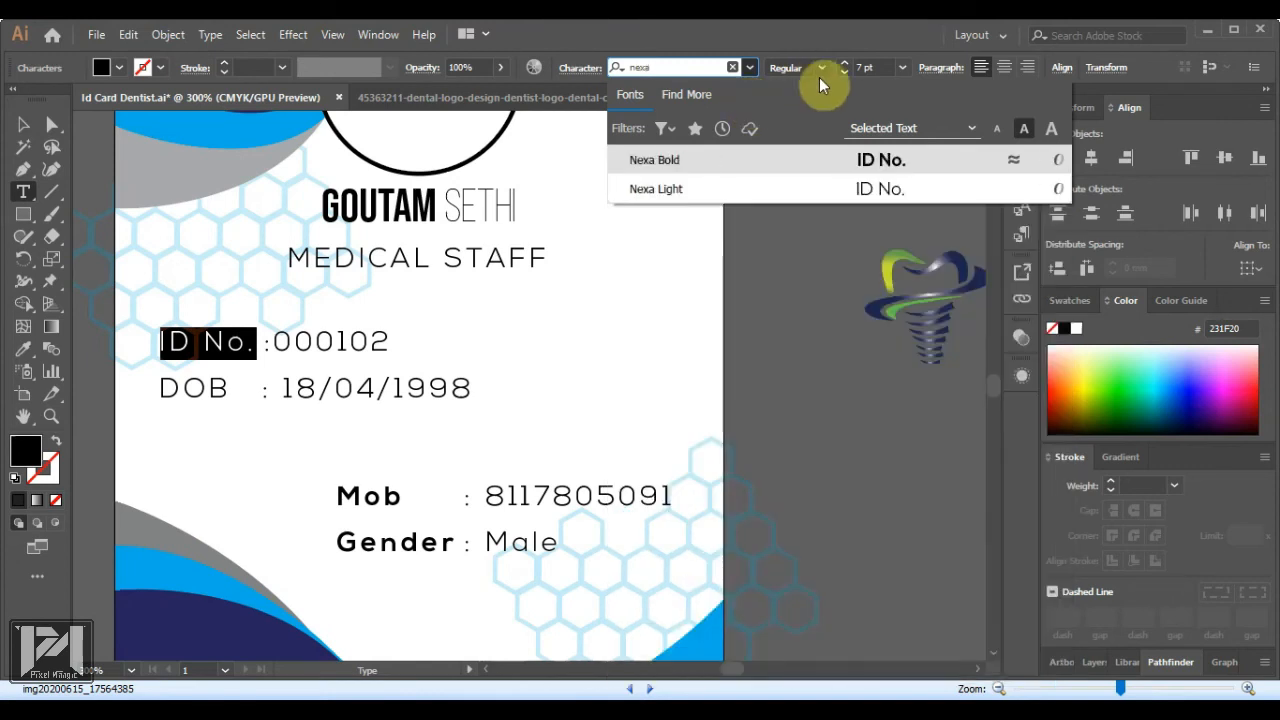
{"action": "left_click", "coordinate": [854, 159]}
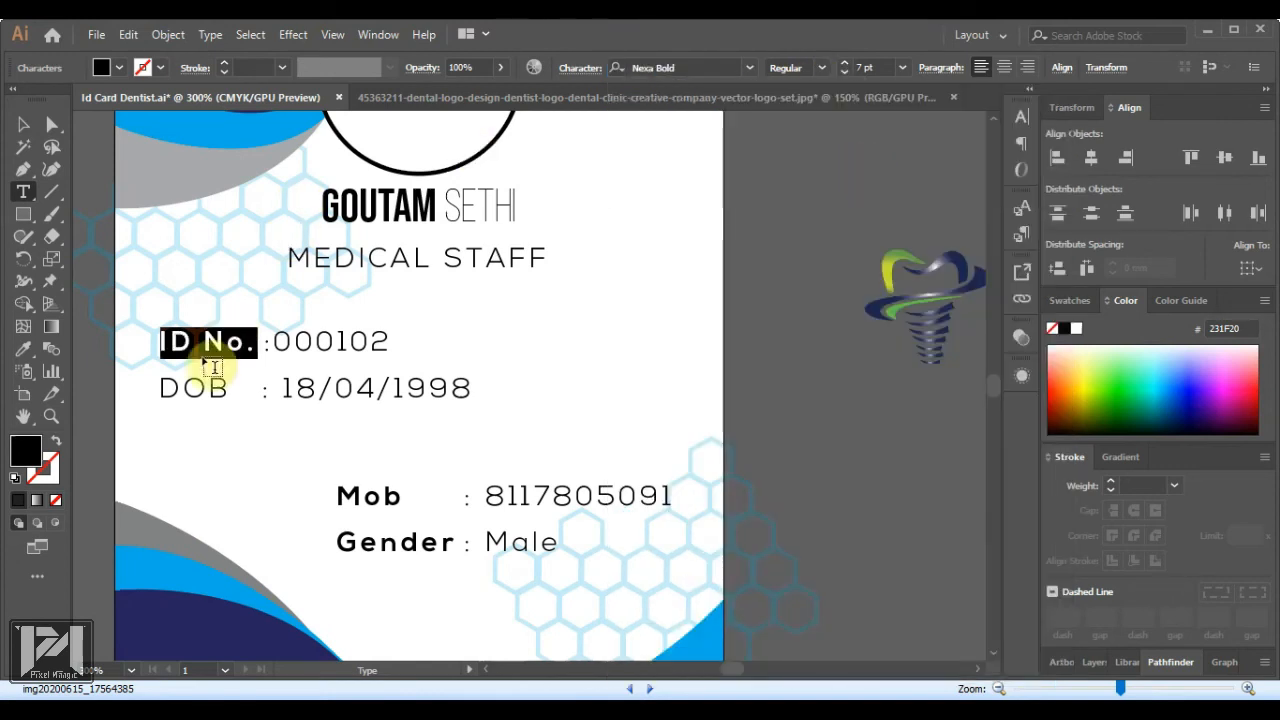
{"action": "left_click", "coordinate": [160, 397]}
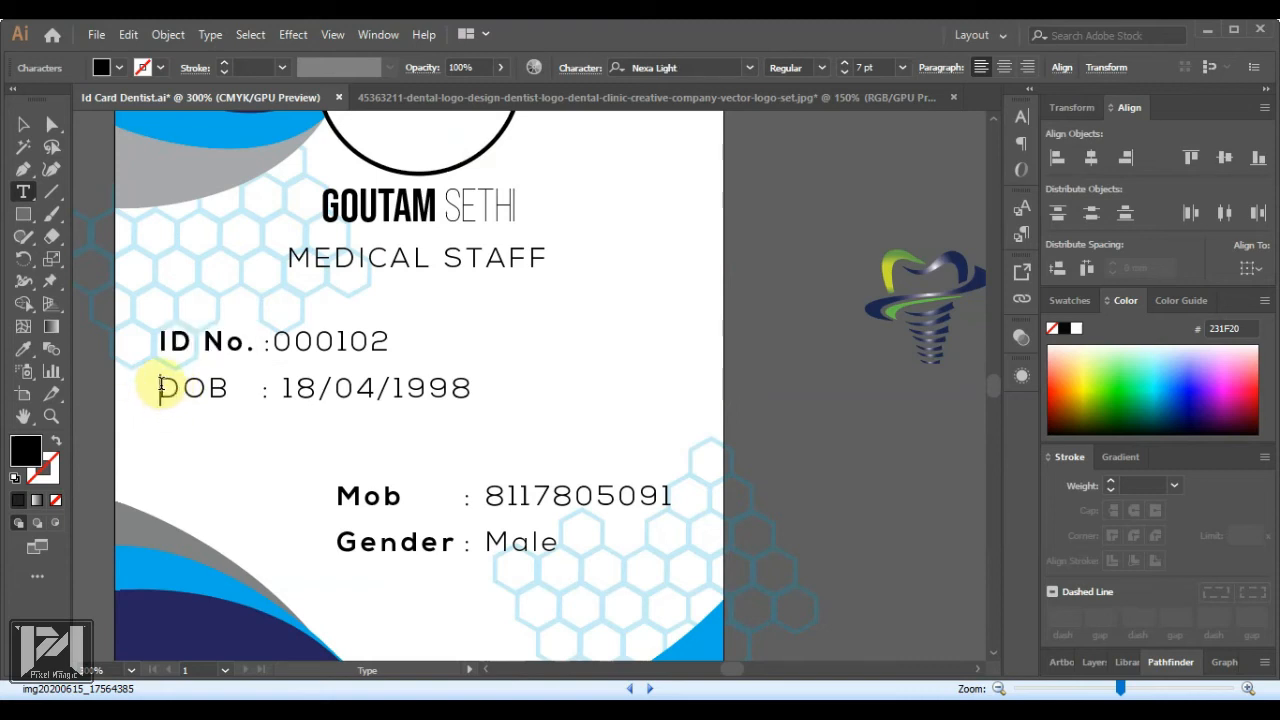
{"action": "left_click_drag", "start_coordinate": [162, 392], "coordinate": [232, 390]}
{"action": "left_click", "coordinate": [705, 70]}
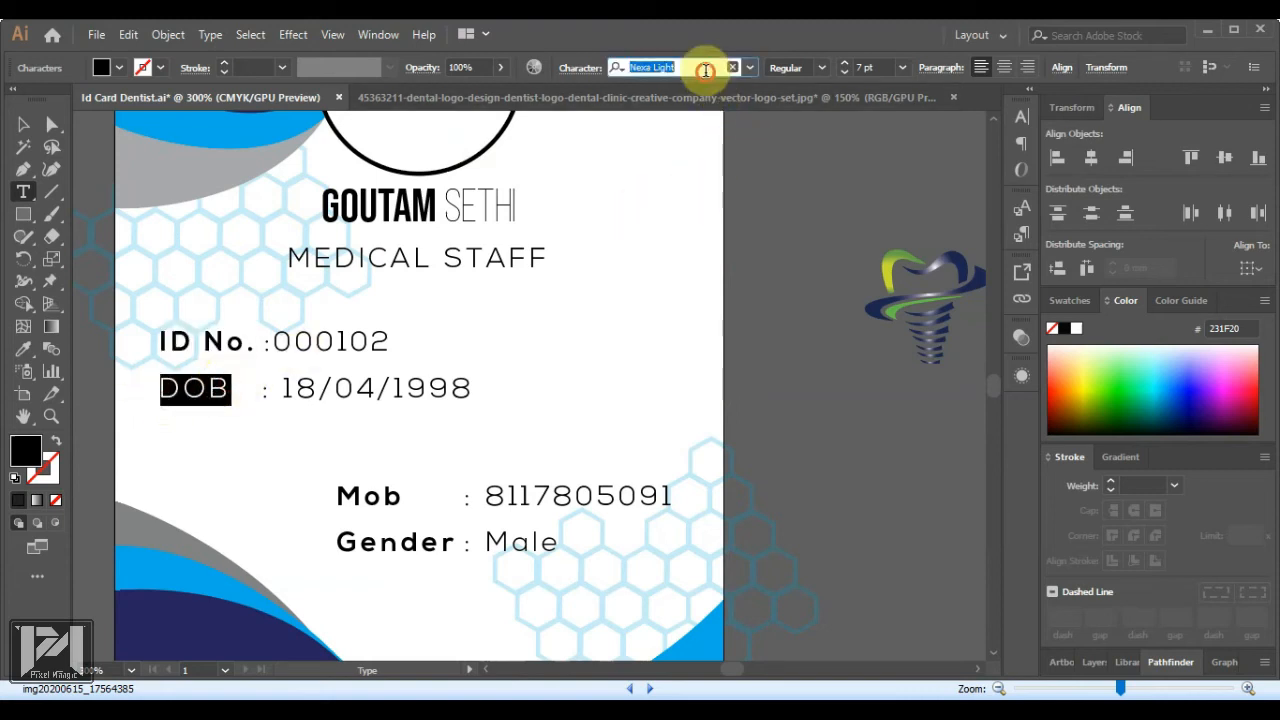
{"action": "type", "text": "nex"}
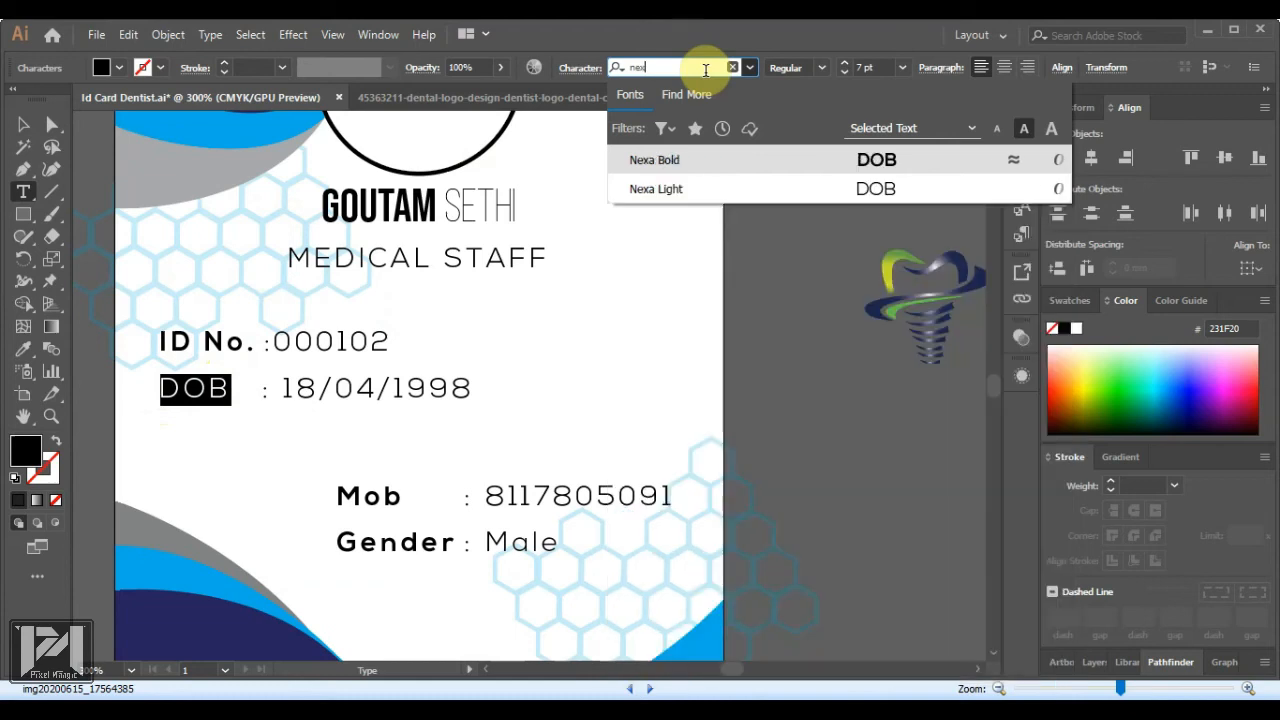
{"action": "left_click", "coordinate": [870, 168]}
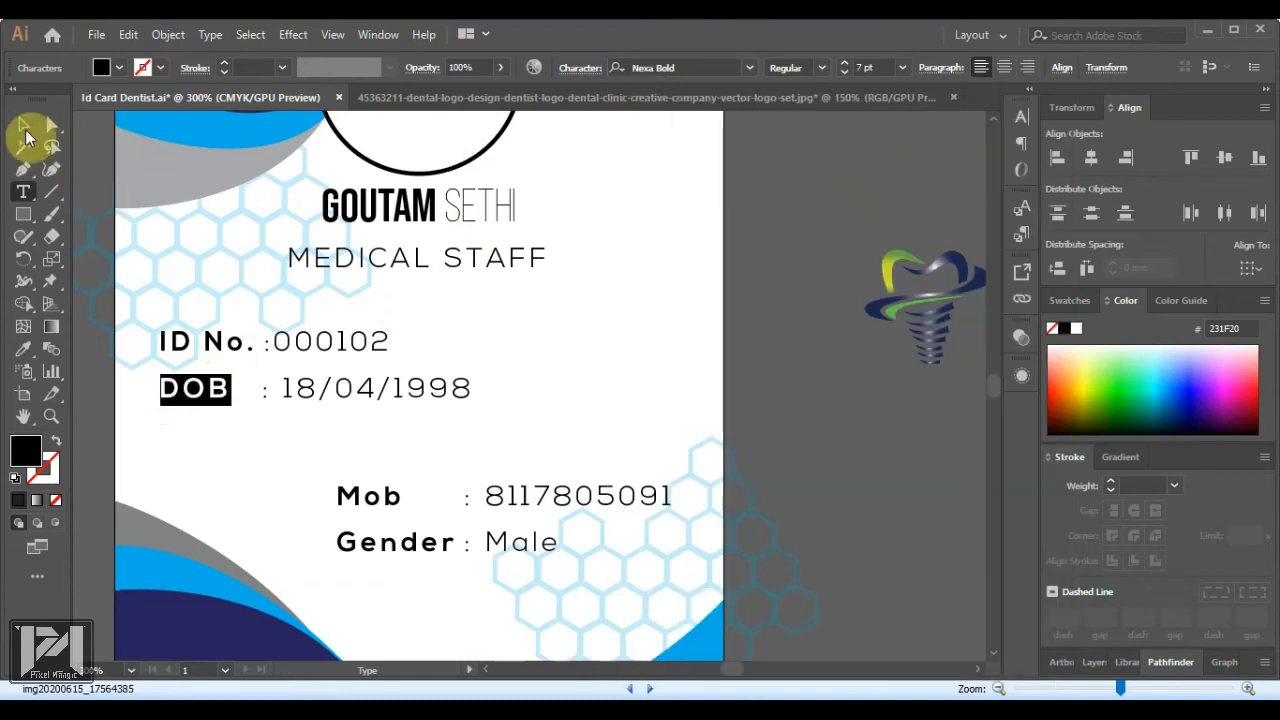
{"action": "left_click", "coordinate": [23, 124]}
{"action": "left_click", "coordinate": [838, 413]}
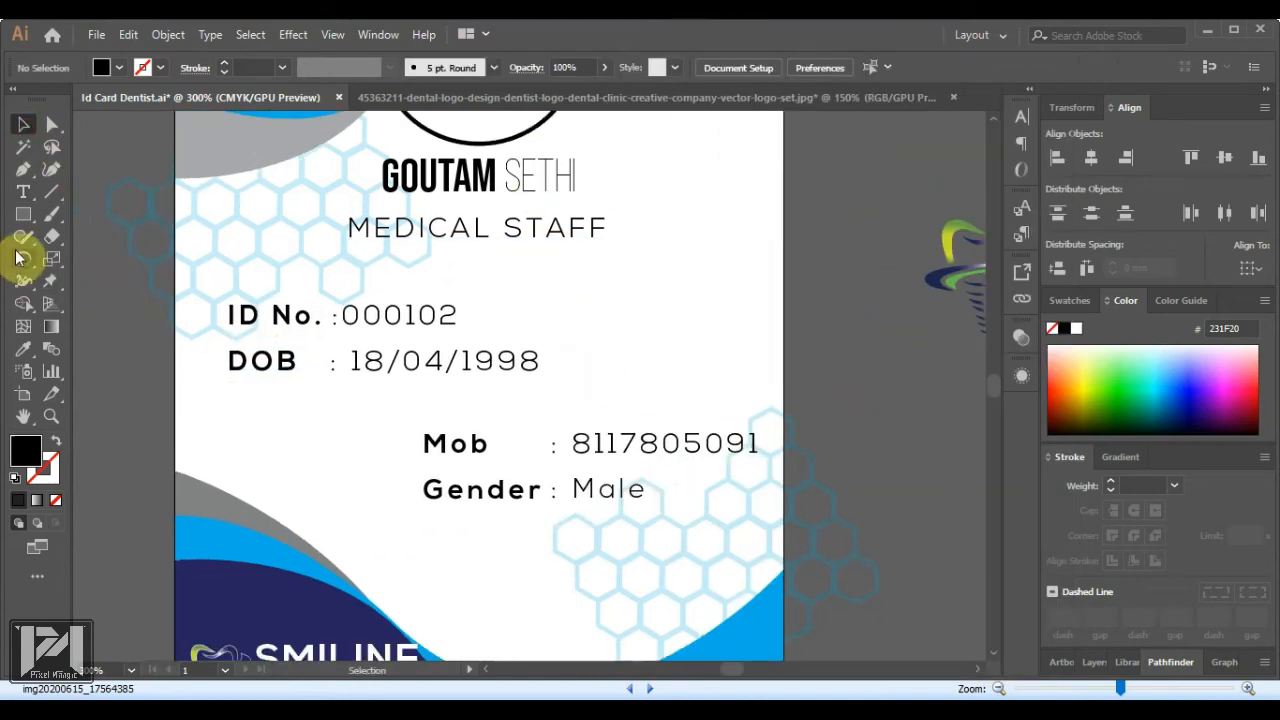
Draw a thin rectangle bar under the DOB row and nudge it down slightly
{"action": "left_click", "coordinate": [24, 219]}
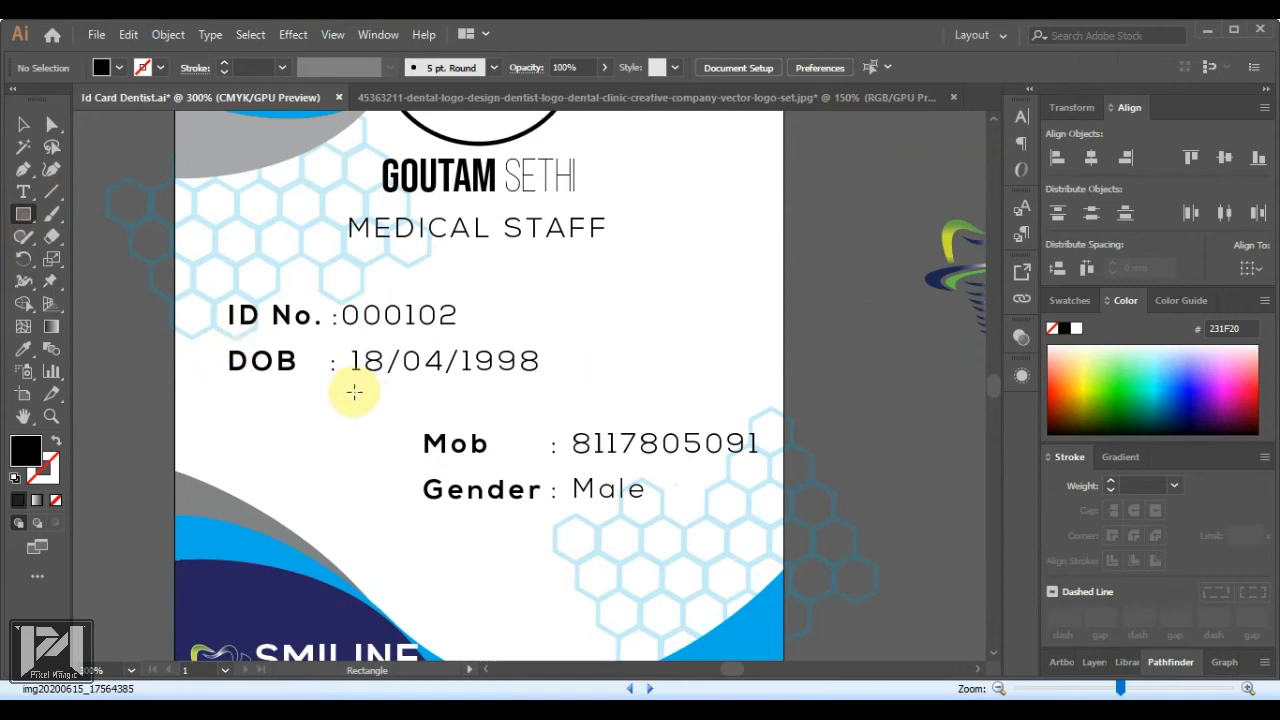
{"action": "left_click_drag", "start_coordinate": [353, 392], "coordinate": [621, 396]}
{"action": "left_click", "coordinate": [23, 124]}
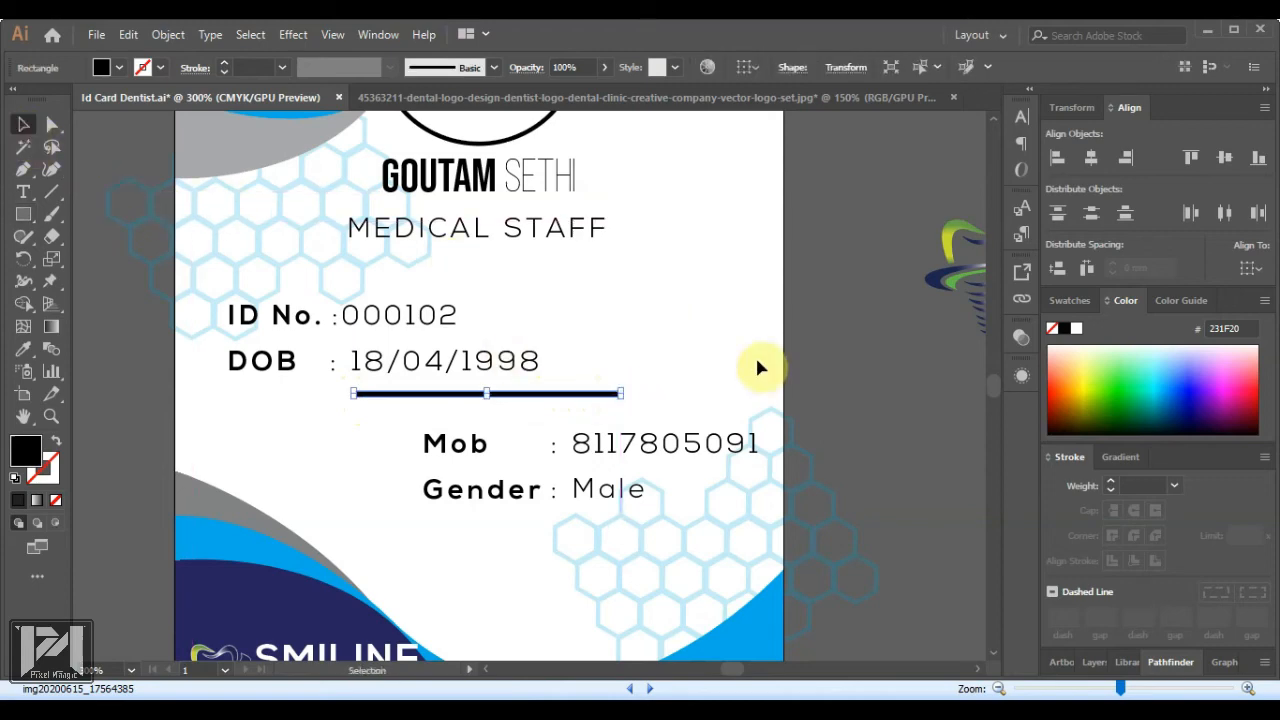
{"action": "left_click", "coordinate": [826, 388]}
{"action": "scroll", "coordinate": [535, 360], "scroll_direction": "down", "scroll_amount": 2}
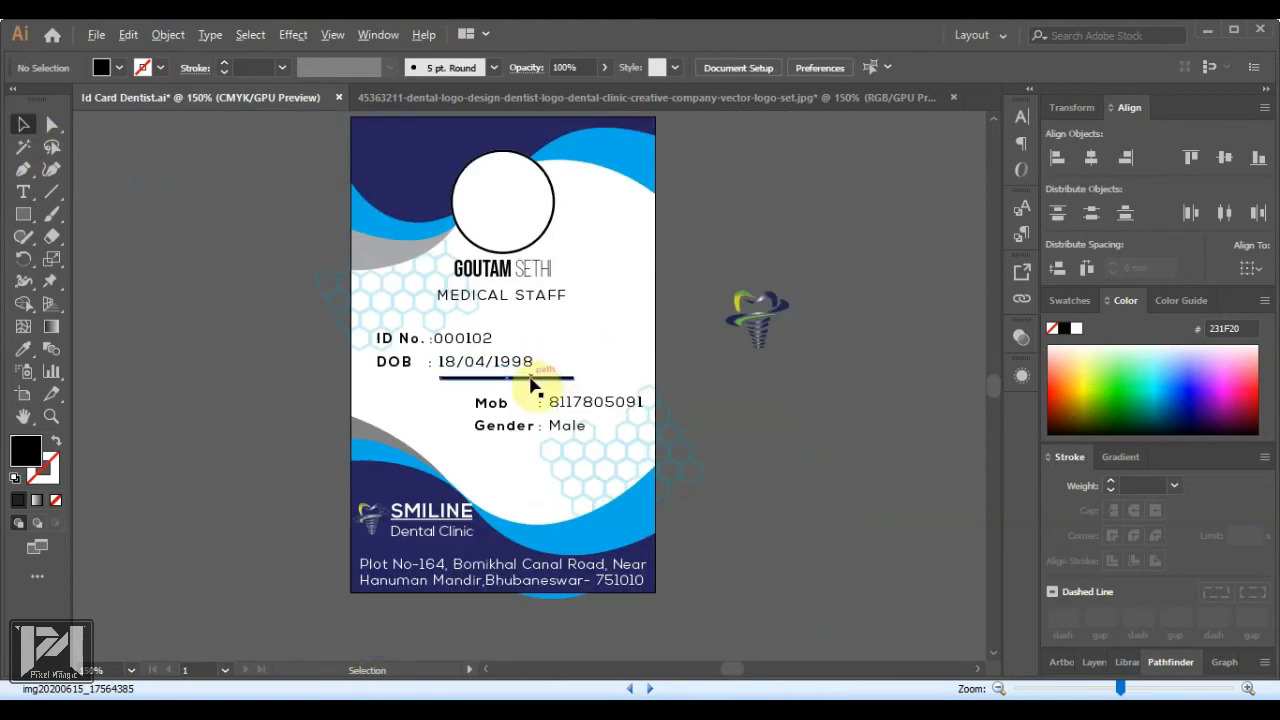
{"action": "scroll", "coordinate": [490, 388], "scroll_direction": "up", "scroll_amount": 2}
{"action": "left_click", "coordinate": [497, 385]}
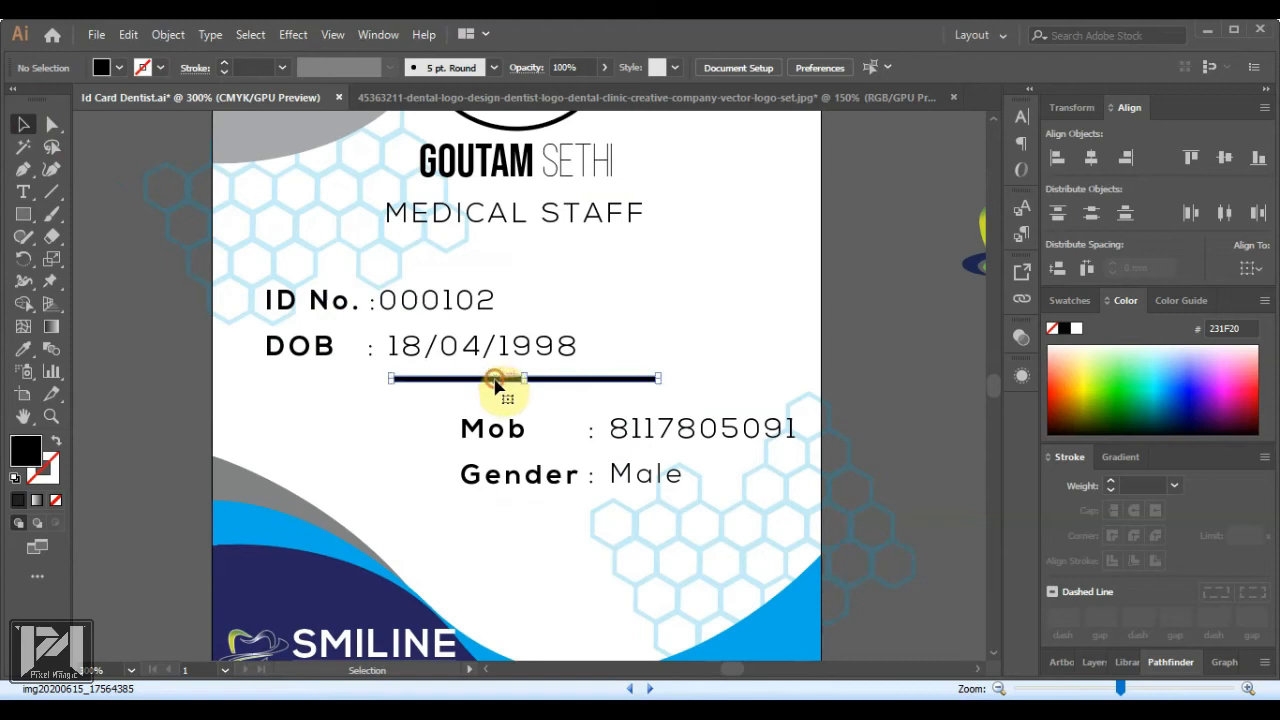
{"action": "key", "text": "Down"}
{"action": "key", "text": "Down"}
{"action": "key", "text": "Down"}
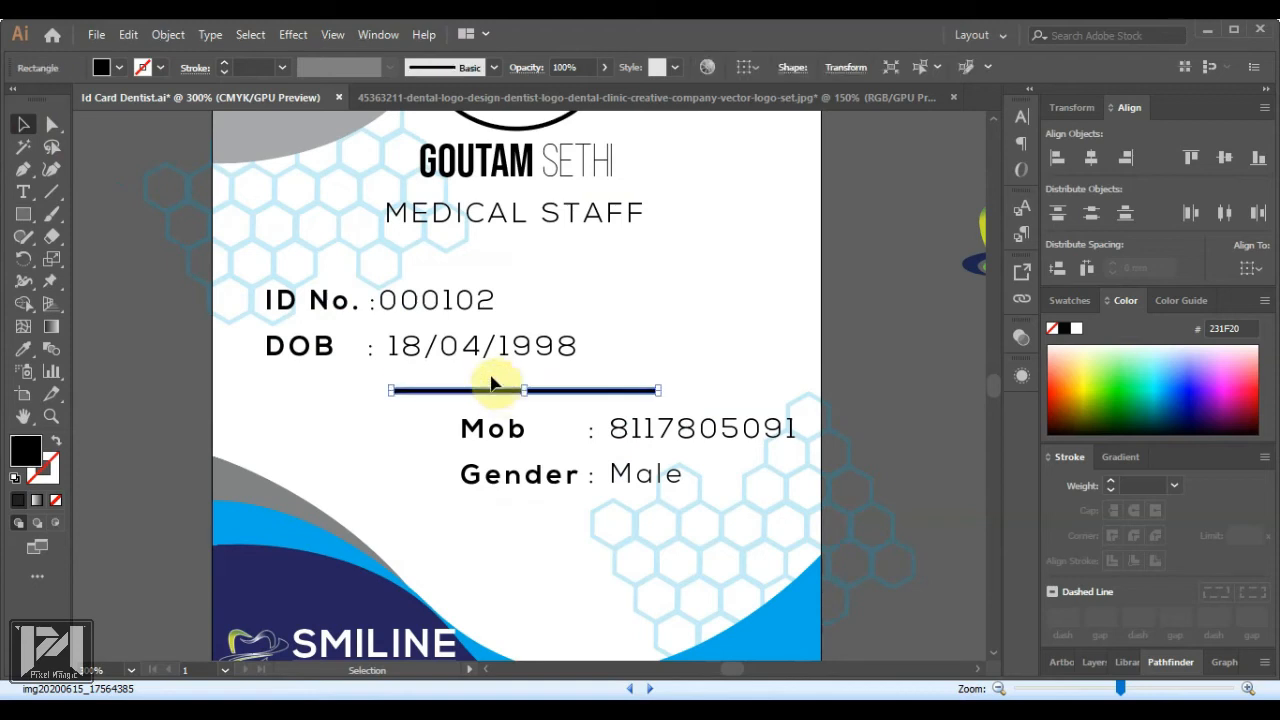
Adjust the bar's left end point and colour the bar light blue
{"action": "left_click", "coordinate": [52, 124]}
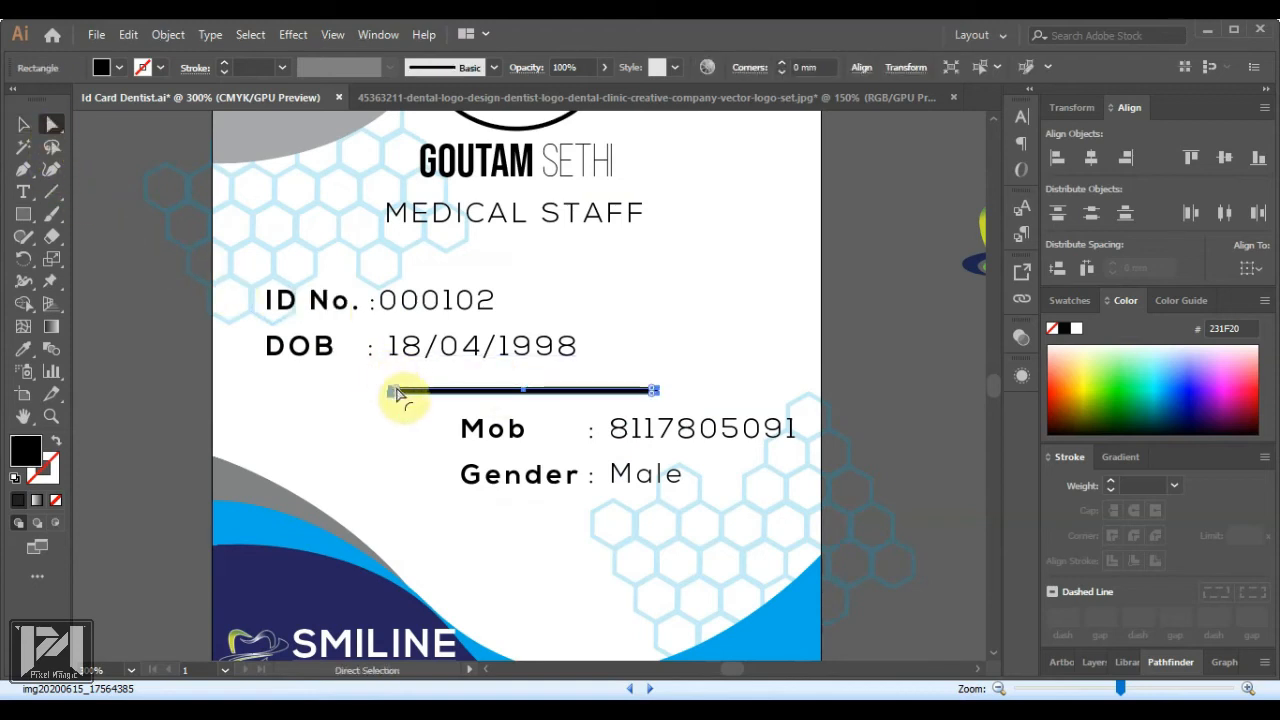
{"action": "left_click", "coordinate": [397, 390]}
{"action": "left_click", "coordinate": [24, 125]}
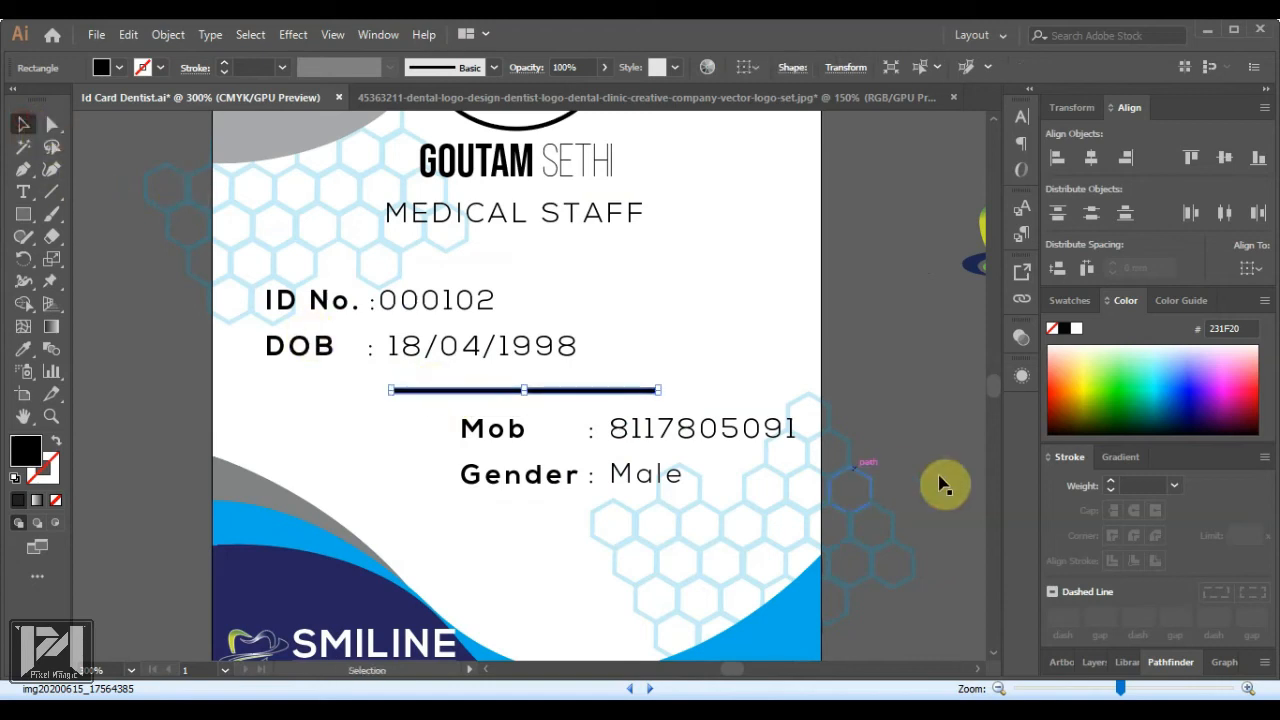
{"action": "left_click", "coordinate": [870, 422]}
{"action": "left_click", "coordinate": [632, 390]}
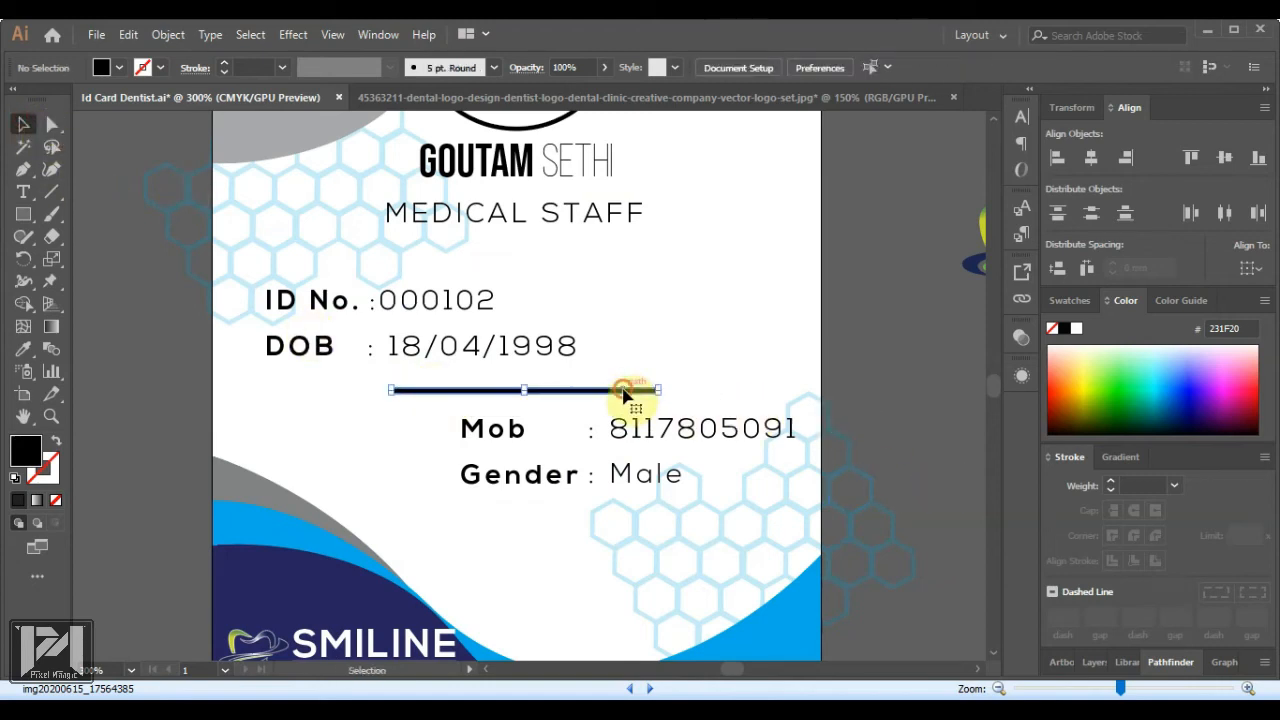
{"action": "left_click", "coordinate": [1158, 375]}
Open the new portrait JPG with File > Open
{"action": "left_click", "coordinate": [914, 369]}
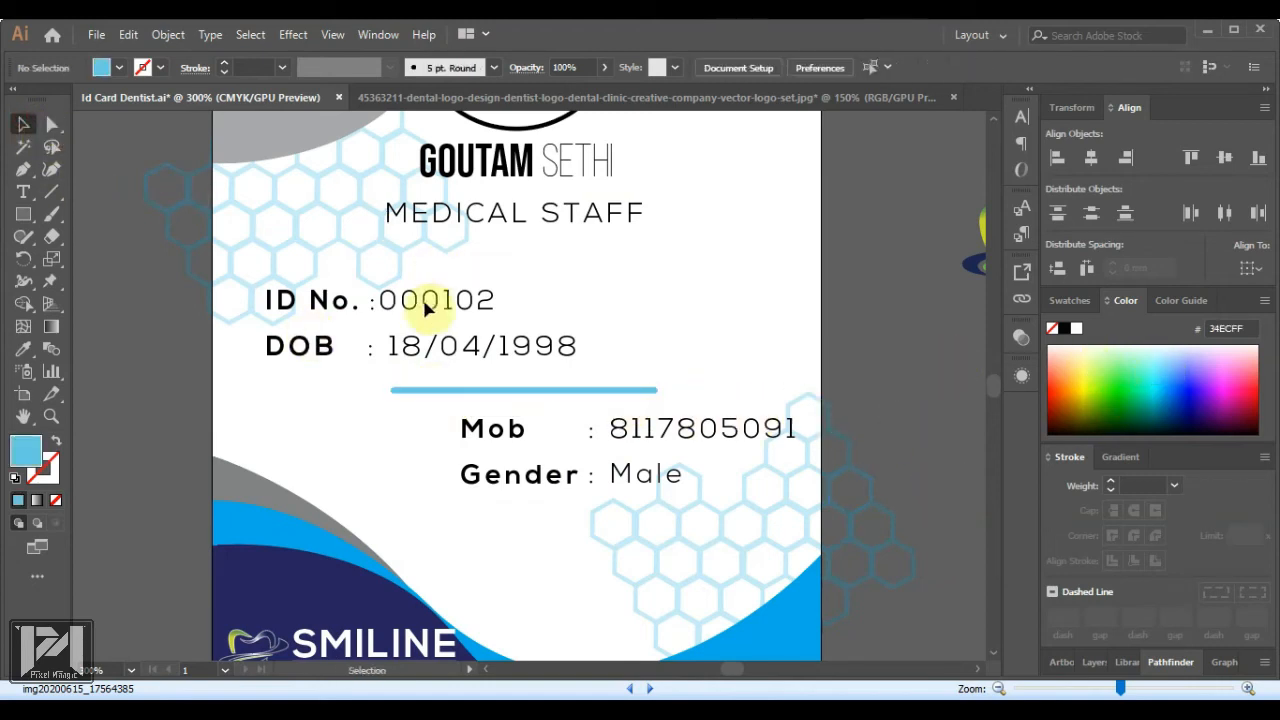
{"action": "scroll", "coordinate": [407, 390], "scroll_direction": "down", "scroll_amount": 2}
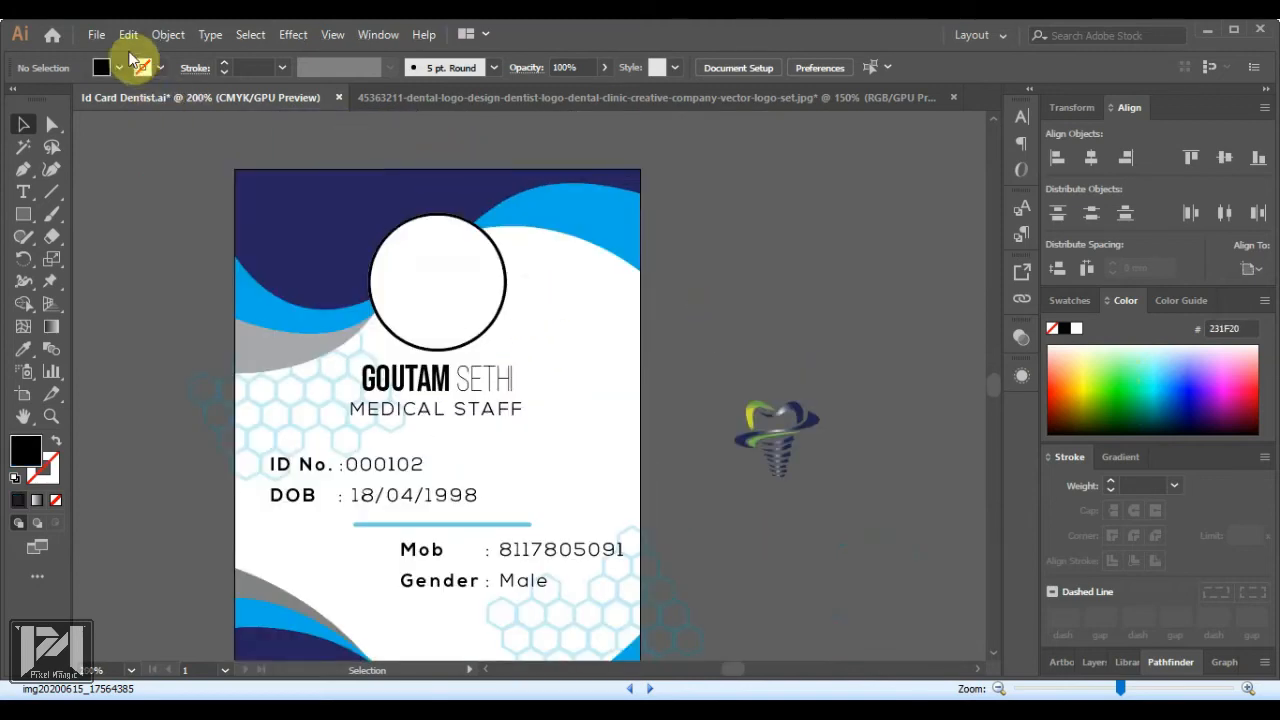
{"action": "left_click", "coordinate": [98, 36]}
{"action": "left_click", "coordinate": [112, 97]}
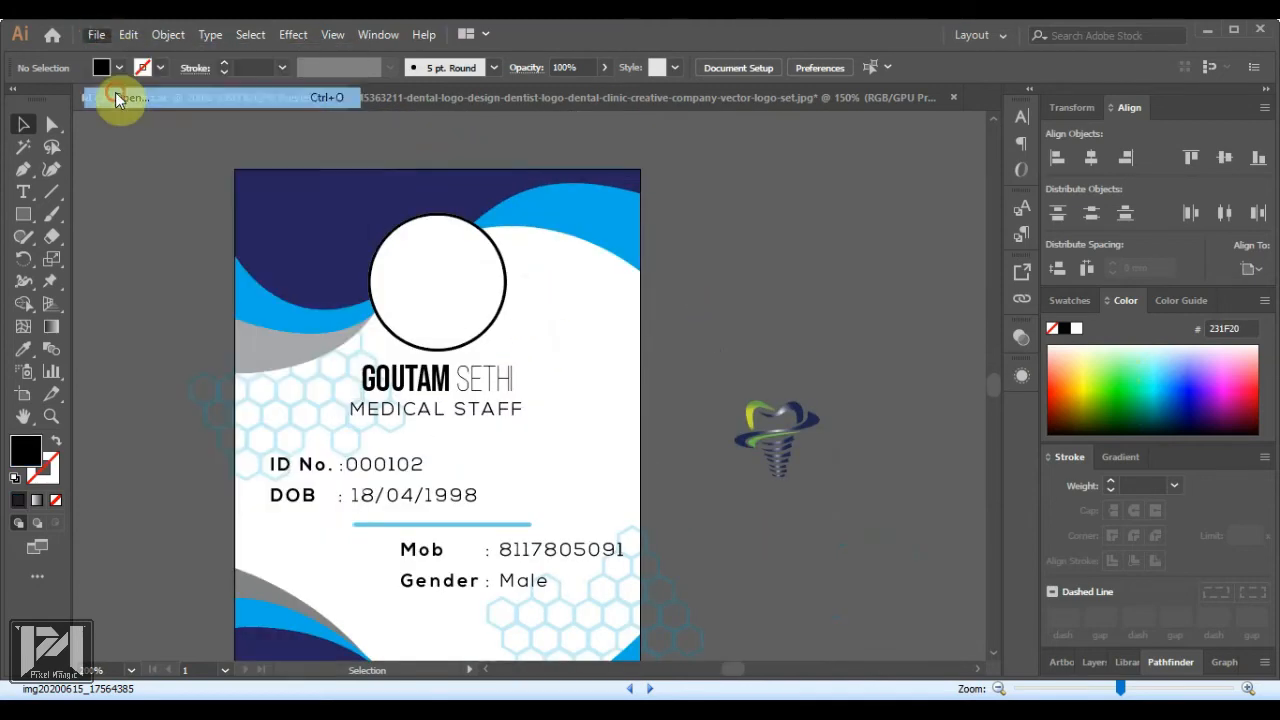
{"action": "key", "text": "ctrl+o"}
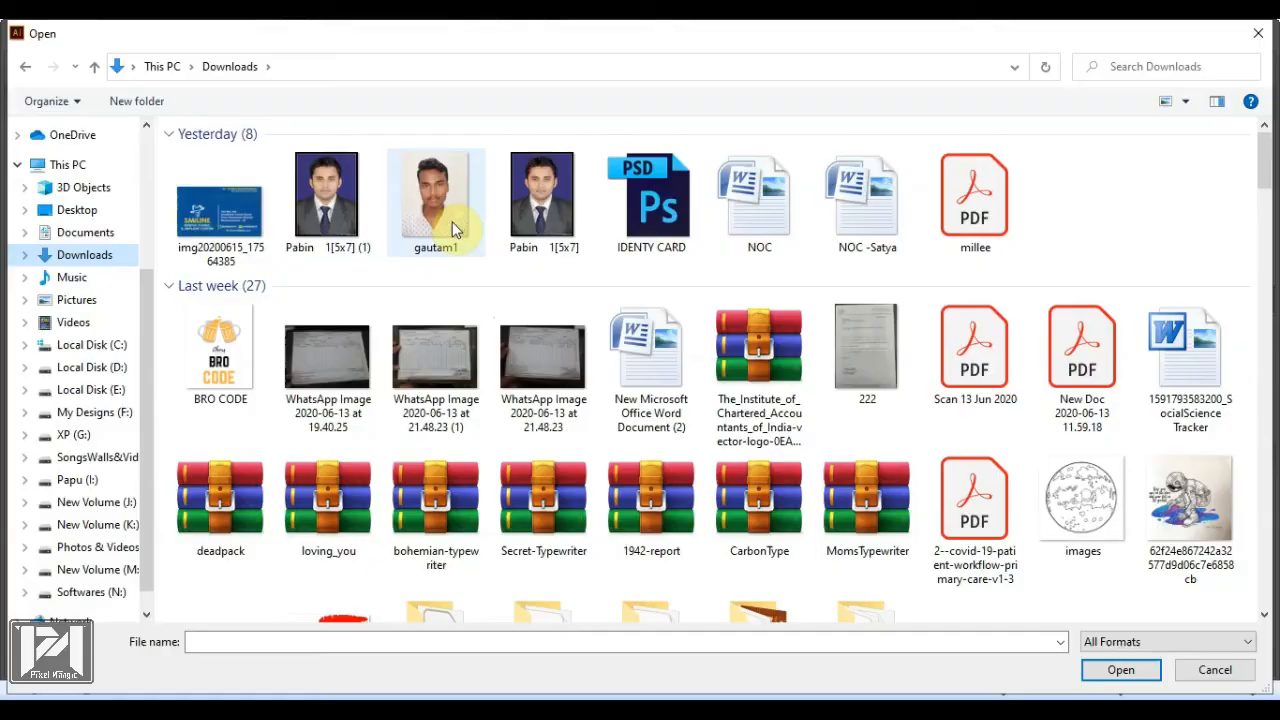
{"action": "double_click", "coordinate": [455, 229]}
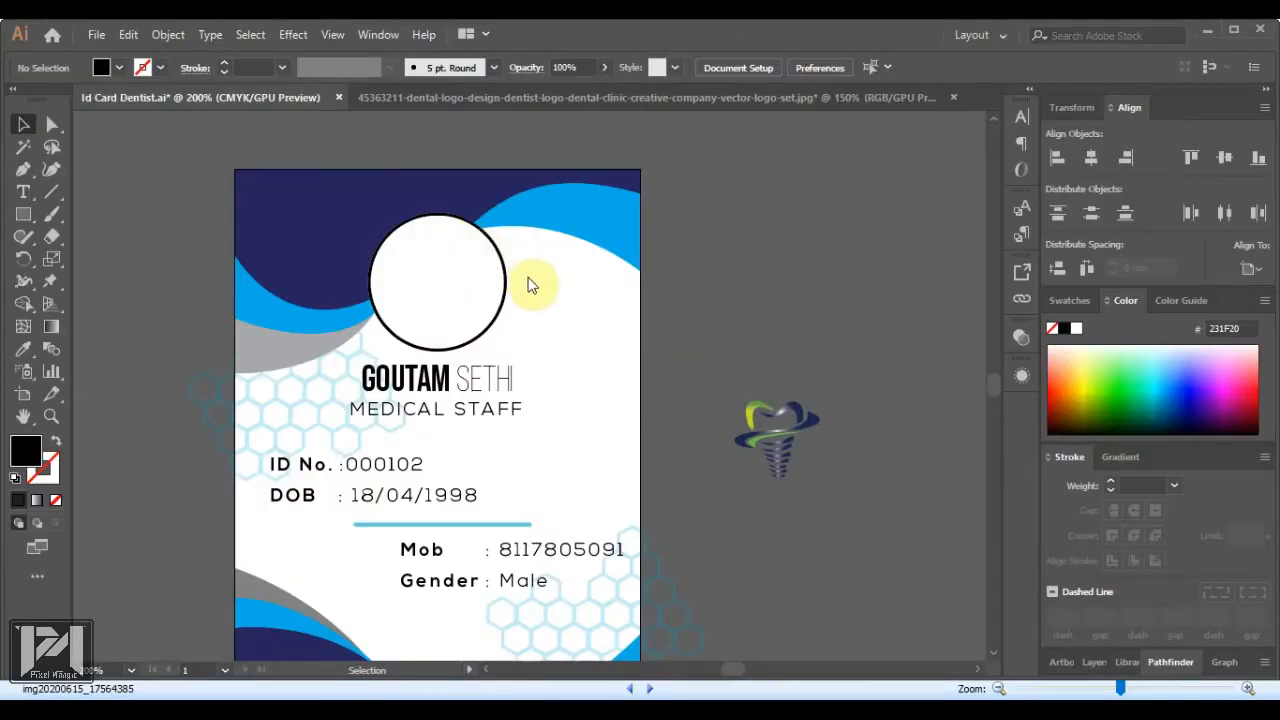
Drag the portrait into the ID card document and scale it down beside the card's circle
{"action": "left_click_drag", "start_coordinate": [518, 372], "coordinate": [163, 98]}
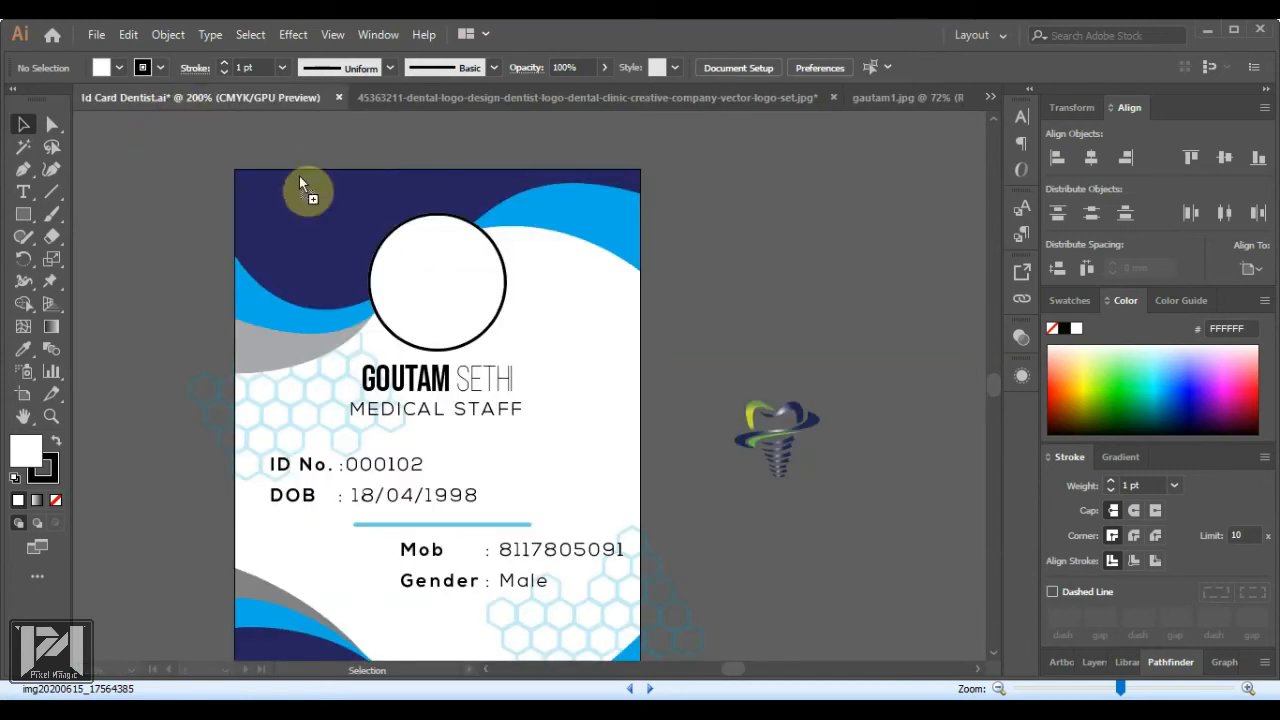
{"action": "left_click_drag", "start_coordinate": [697, 272], "coordinate": [707, 270]}
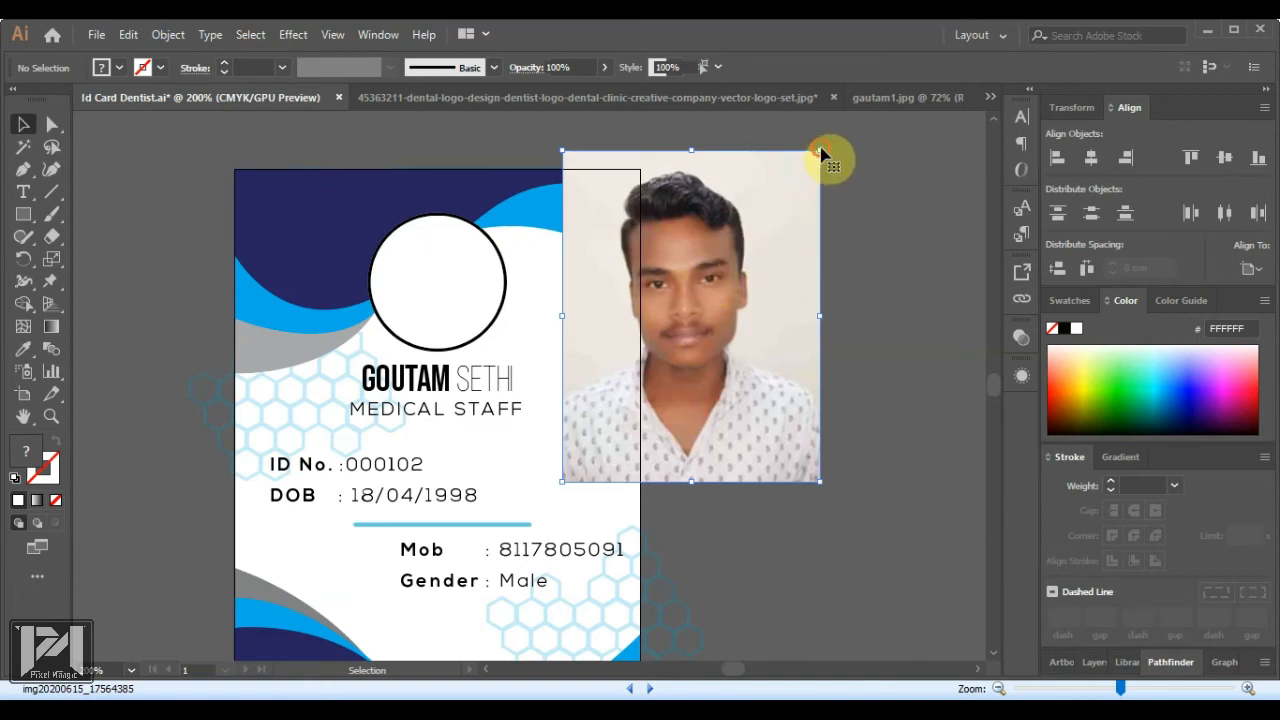
{"action": "left_click_drag", "start_coordinate": [820, 152], "coordinate": [768, 271]}
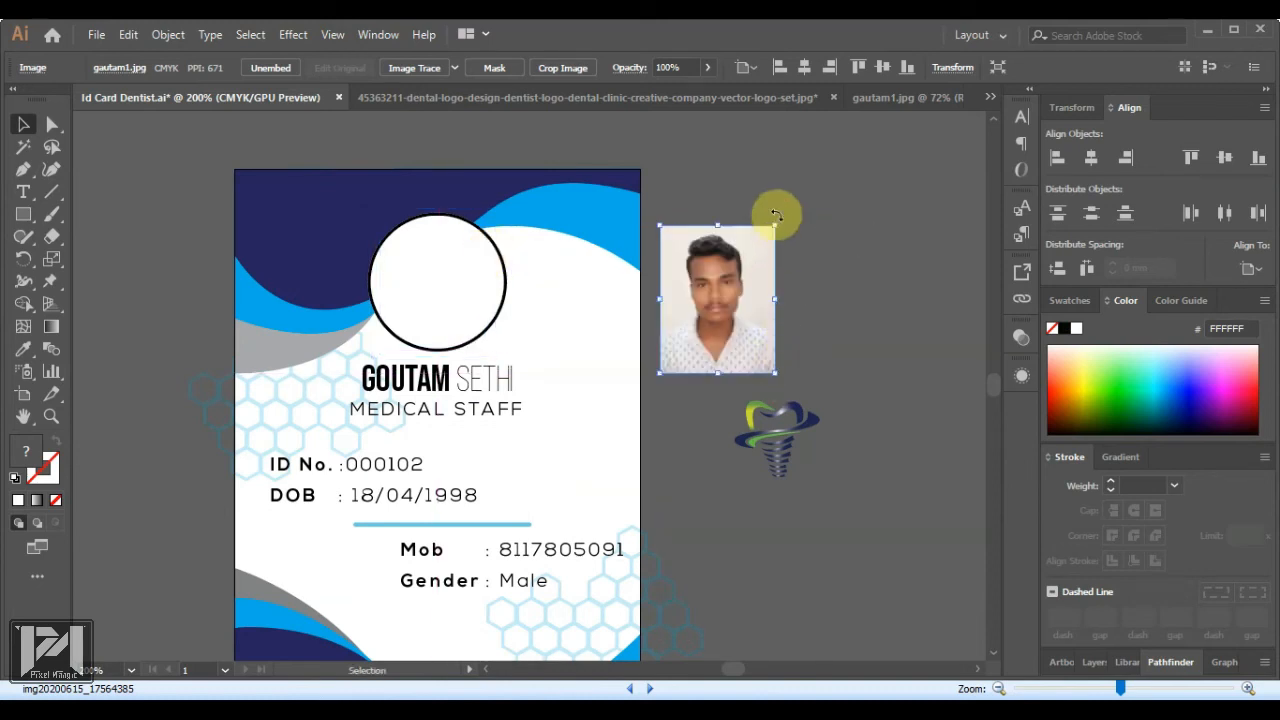
{"action": "left_click_drag", "start_coordinate": [775, 224], "coordinate": [803, 190]}
{"action": "mouse_move", "coordinate": [780, 280]}
{"action": "left_mouse_down"}
{"action": "mouse_move", "coordinate": [480, 277]}
{"action": "mouse_move", "coordinate": [757, 285]}
{"action": "mouse_move", "coordinate": [778, 262]}
{"action": "left_mouse_up"}
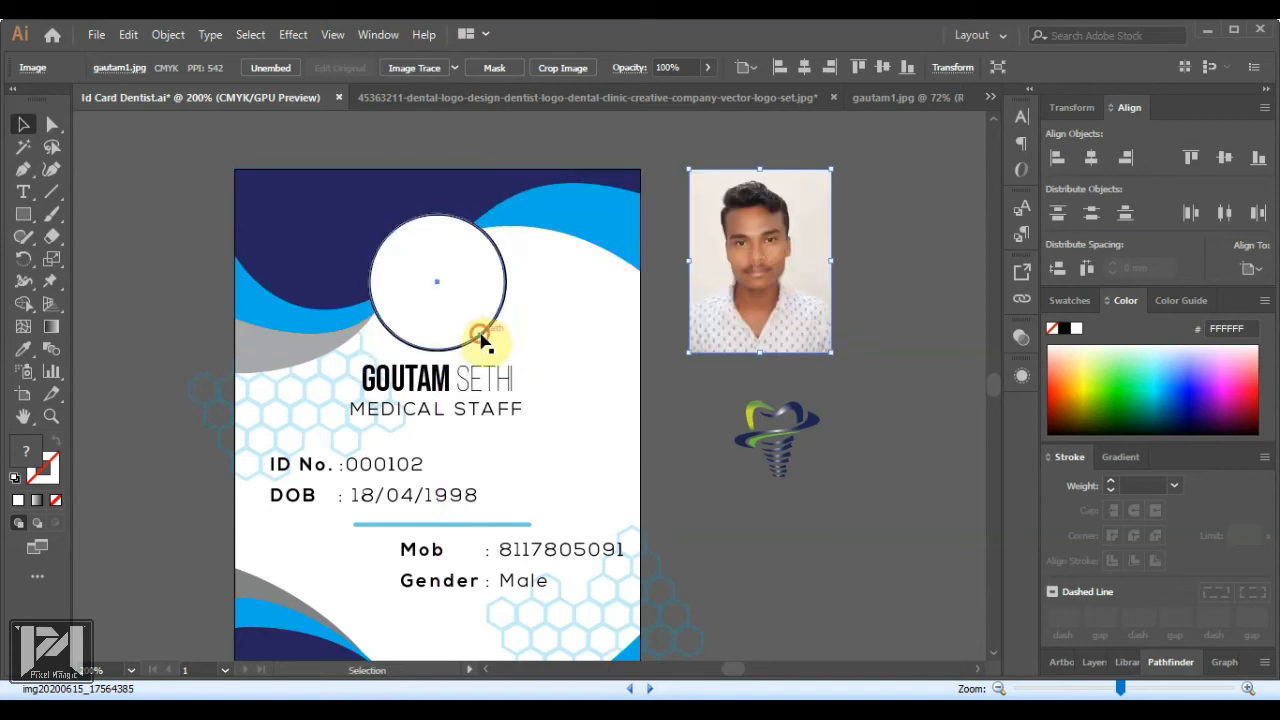
Place a copy of the card's circle over the photo, centred on the face
{"action": "left_click_drag", "start_coordinate": [481, 341], "coordinate": [797, 301]}
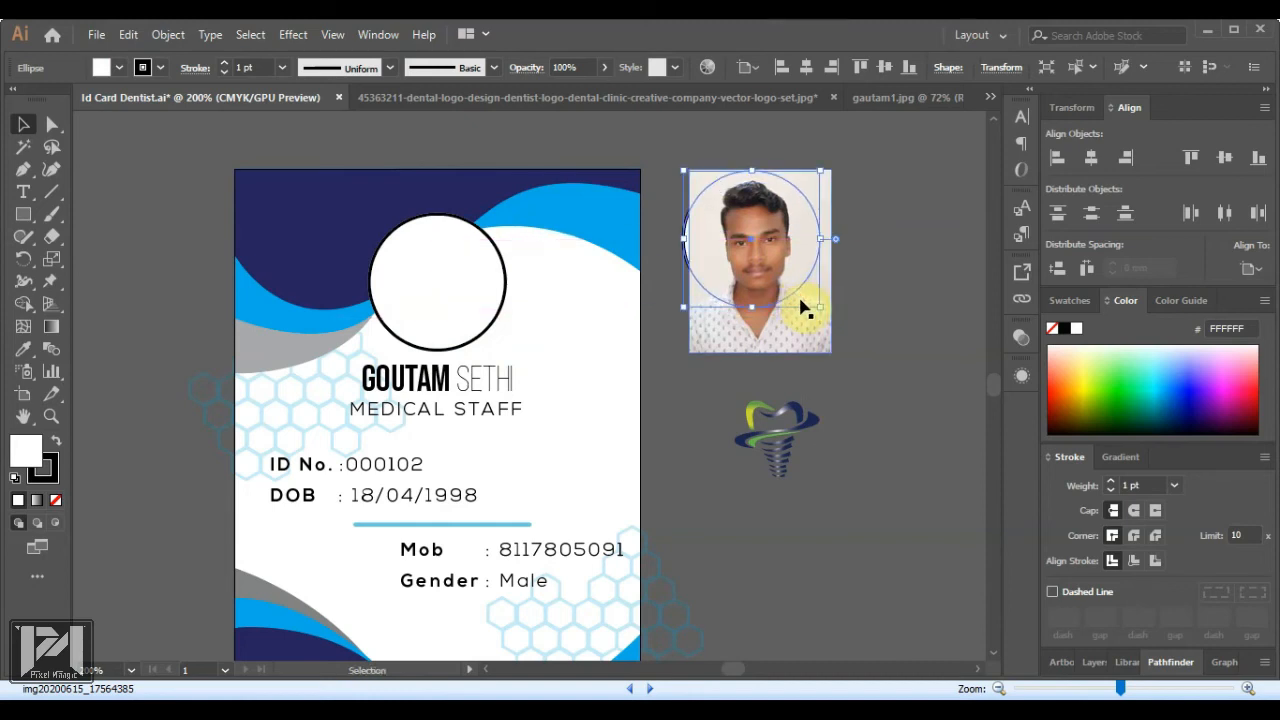
{"action": "key", "text": "Down"}
{"action": "key", "text": "Right"}
{"action": "key", "text": "Right"}
{"action": "key", "text": "Right"}
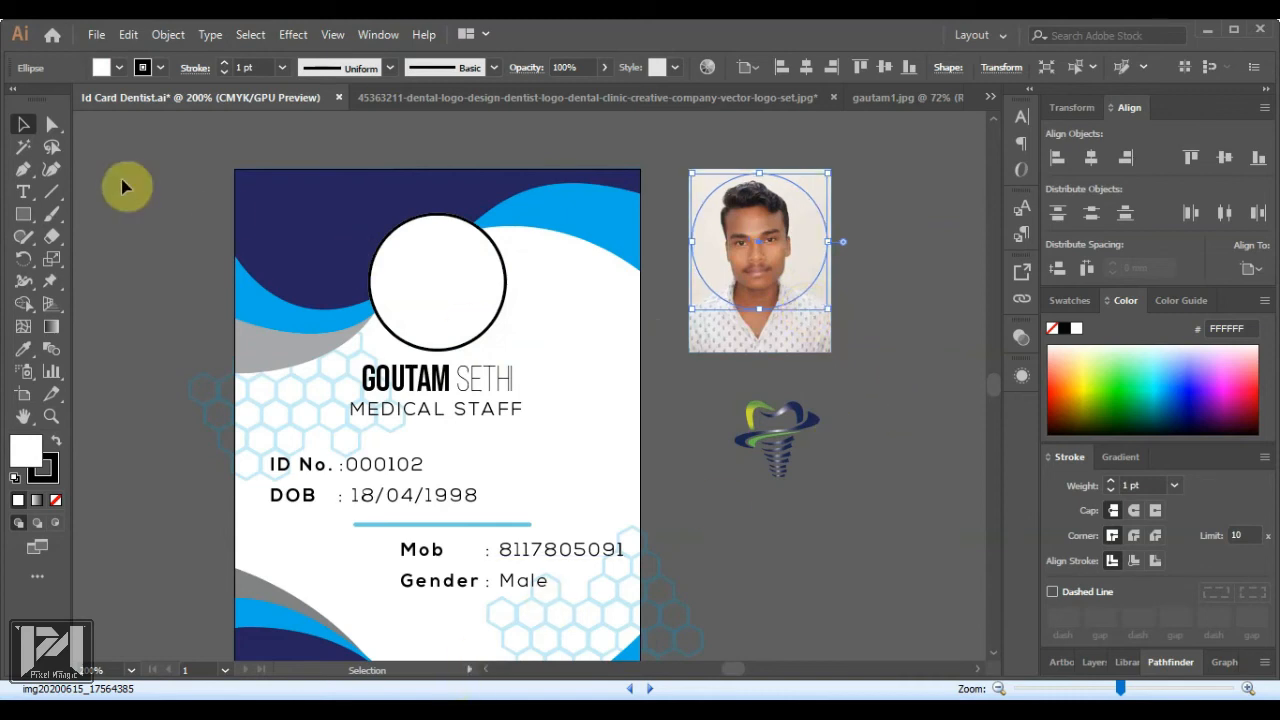
Stretch the card's white photo ellipse into a rounder circle
{"action": "left_click", "coordinate": [497, 313], "text": "shift"}
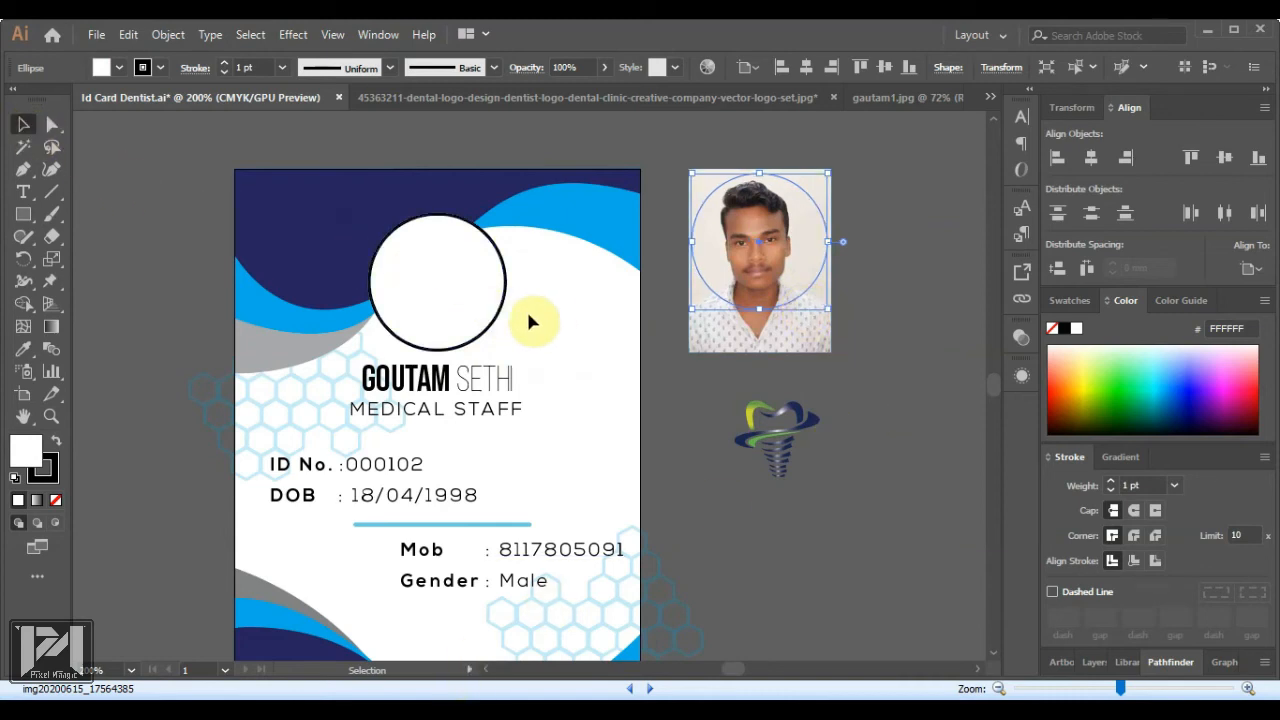
{"action": "left_click", "coordinate": [492, 340]}
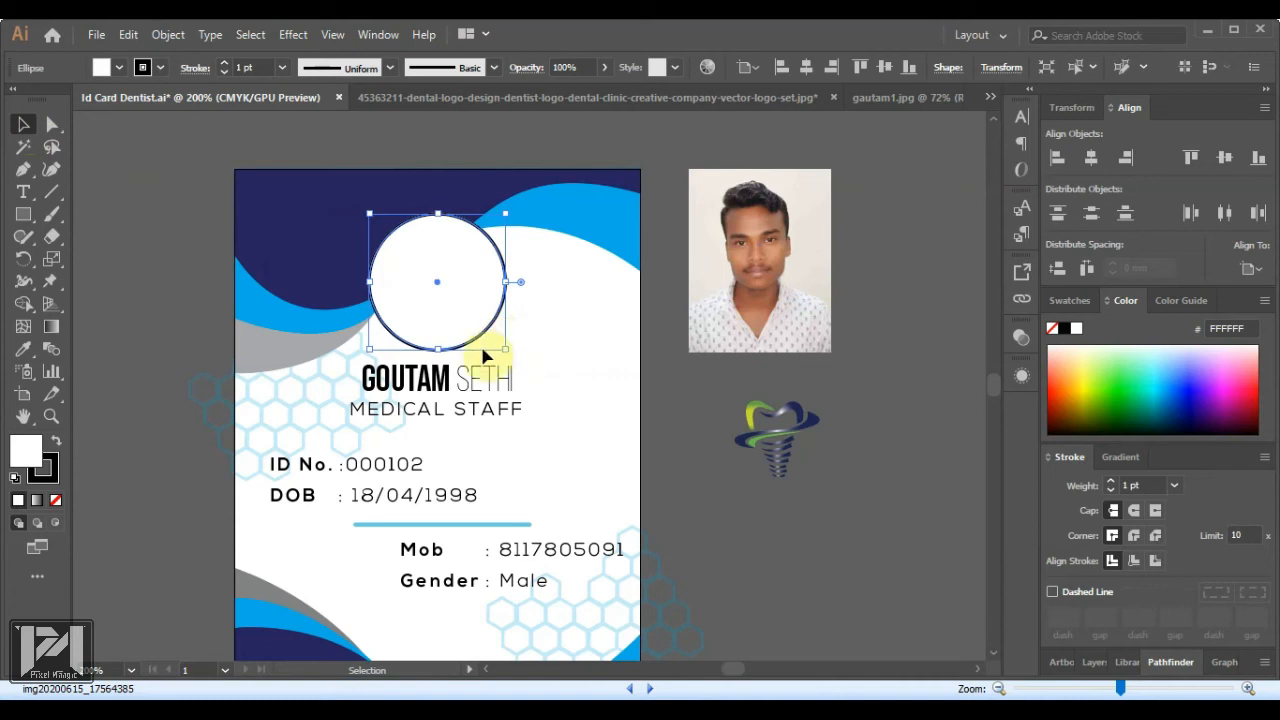
{"action": "left_click_drag", "start_coordinate": [437, 213], "coordinate": [437, 195]}
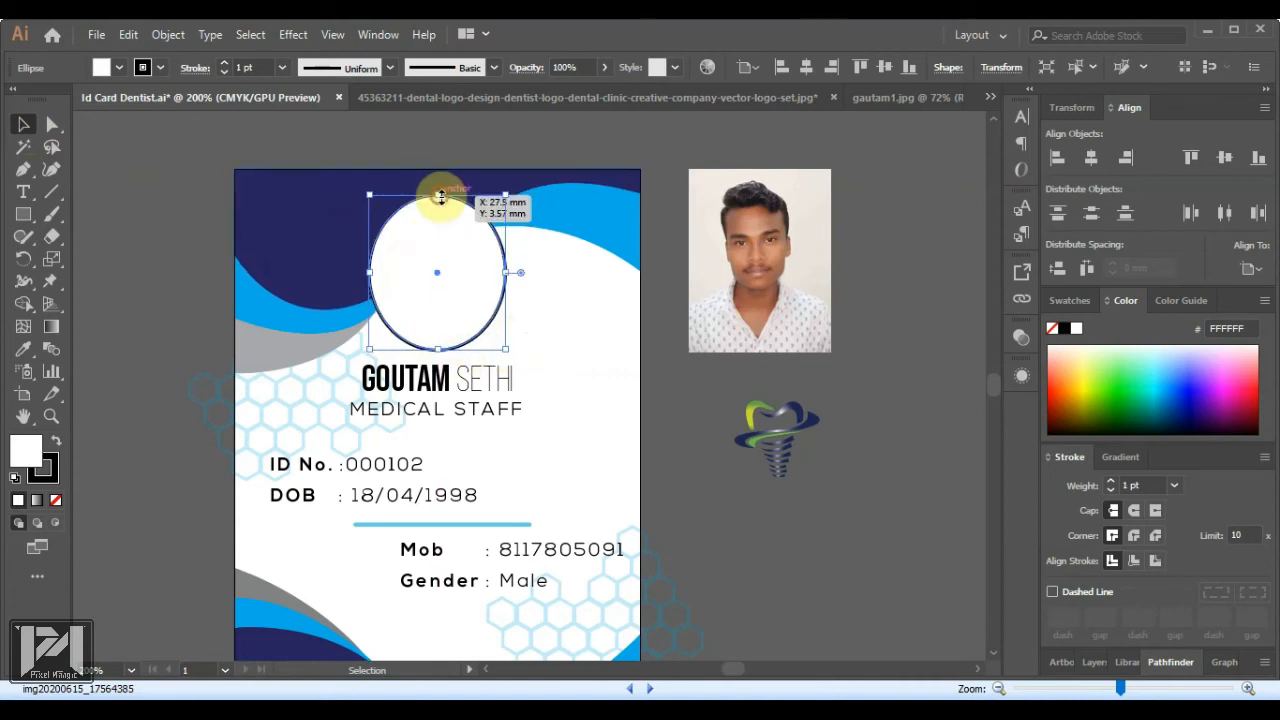
{"action": "left_click_drag", "start_coordinate": [371, 272], "coordinate": [362, 270]}
{"action": "left_click_drag", "start_coordinate": [505, 272], "coordinate": [512, 270]}
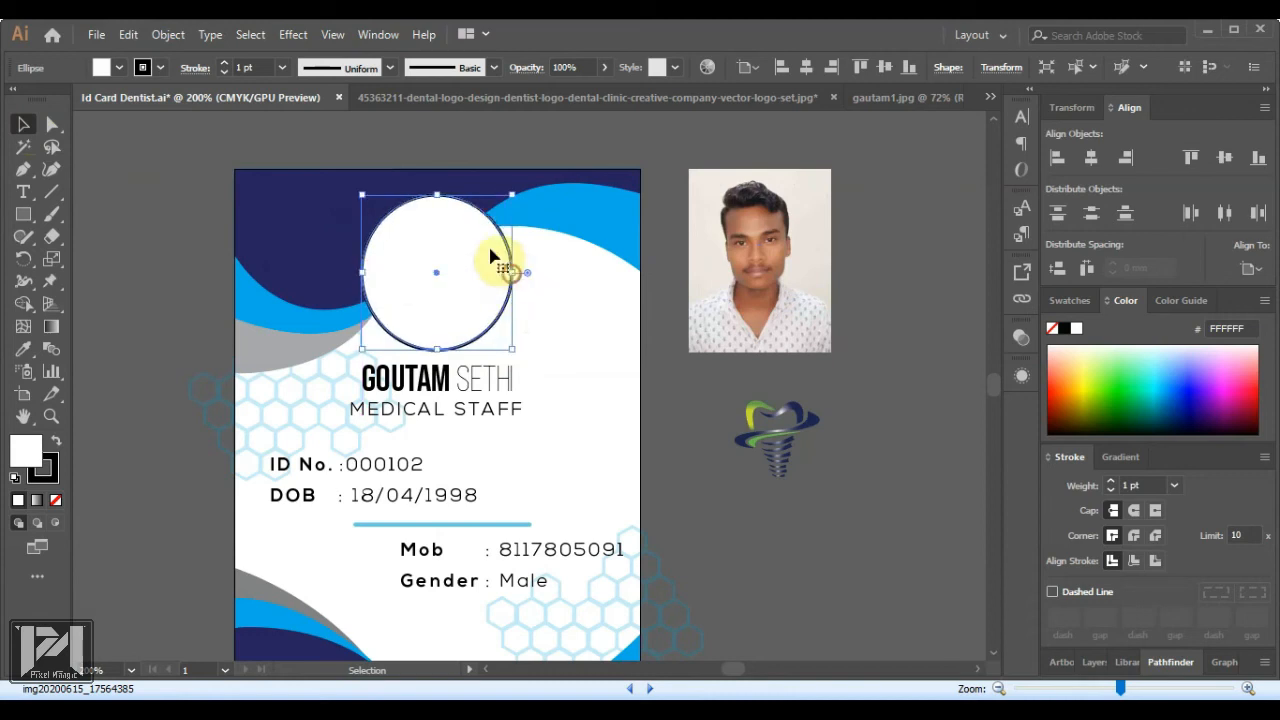
{"action": "left_click_drag", "start_coordinate": [437, 196], "coordinate": [440, 189]}
{"action": "left_click", "coordinate": [670, 386]}
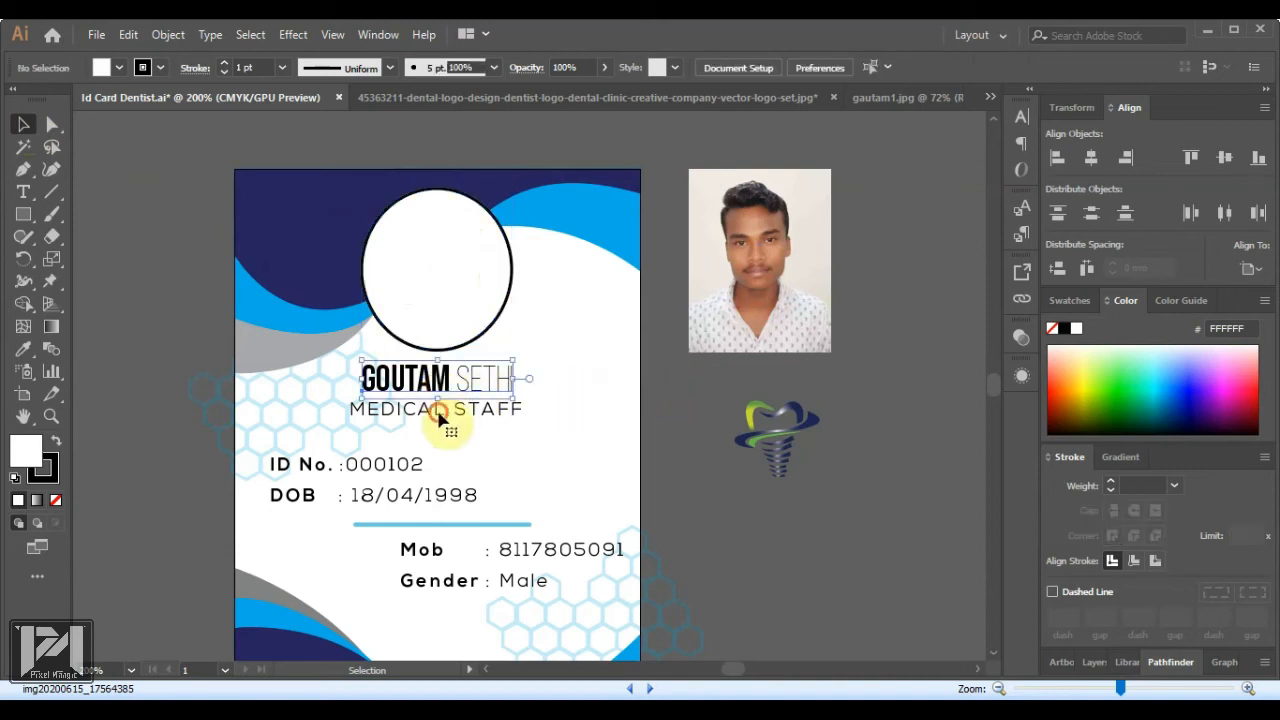
Nudge the circle and name down, then move MEDICAL STAFF slightly further down
{"action": "left_click", "coordinate": [449, 374]}
{"action": "left_click", "coordinate": [456, 346], "text": "shift"}
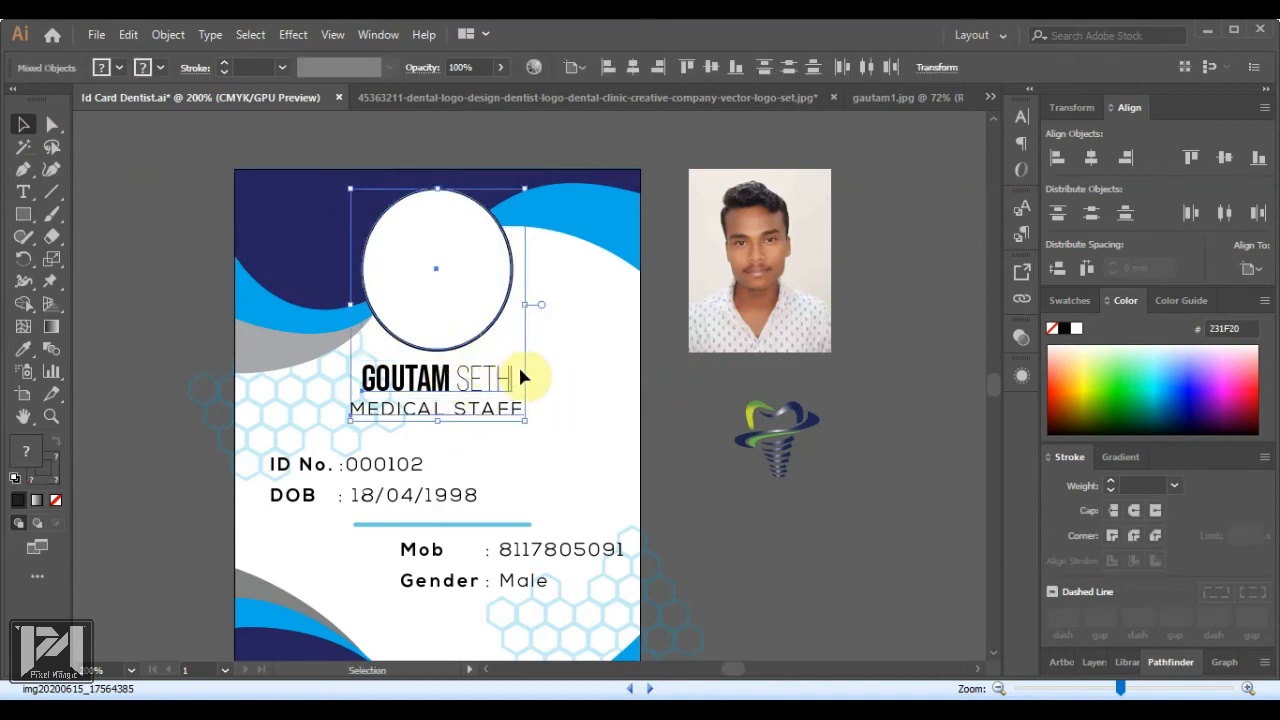
{"action": "key", "text": "Down"}
{"action": "key", "text": "Down"}
{"action": "key", "text": "Down"}
{"action": "key", "text": "Down"}
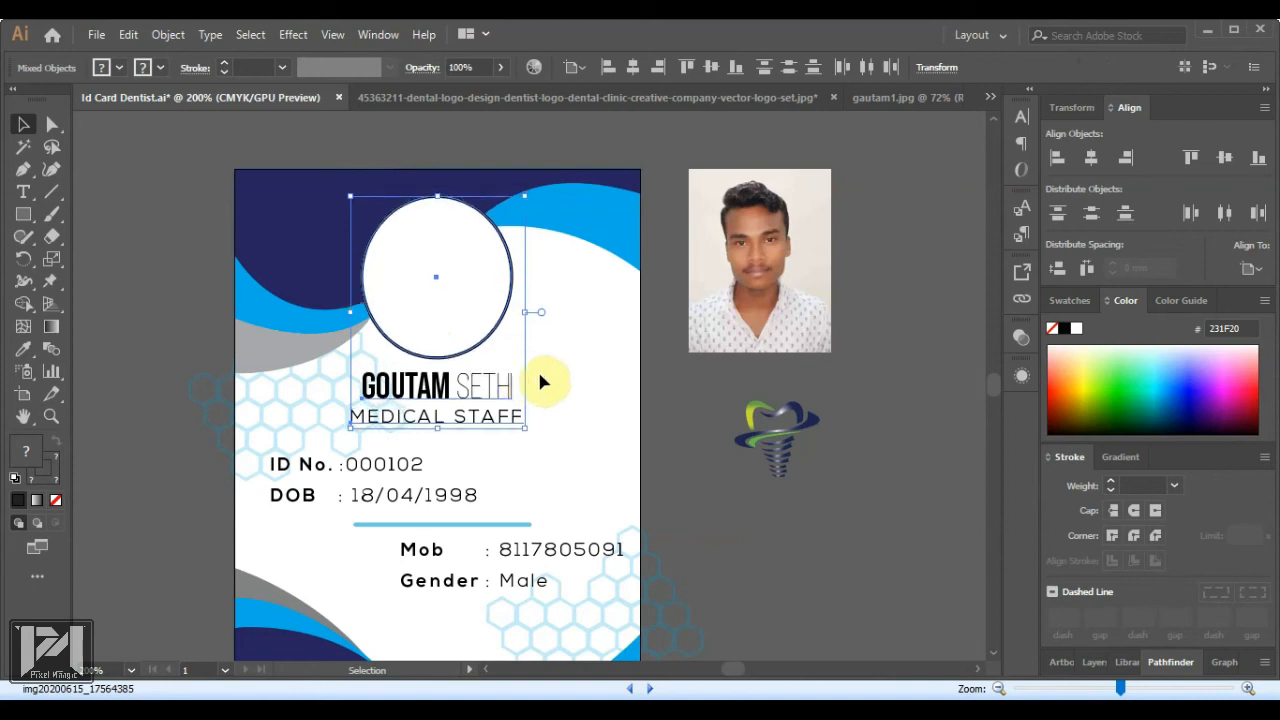
{"action": "left_click", "coordinate": [671, 403]}
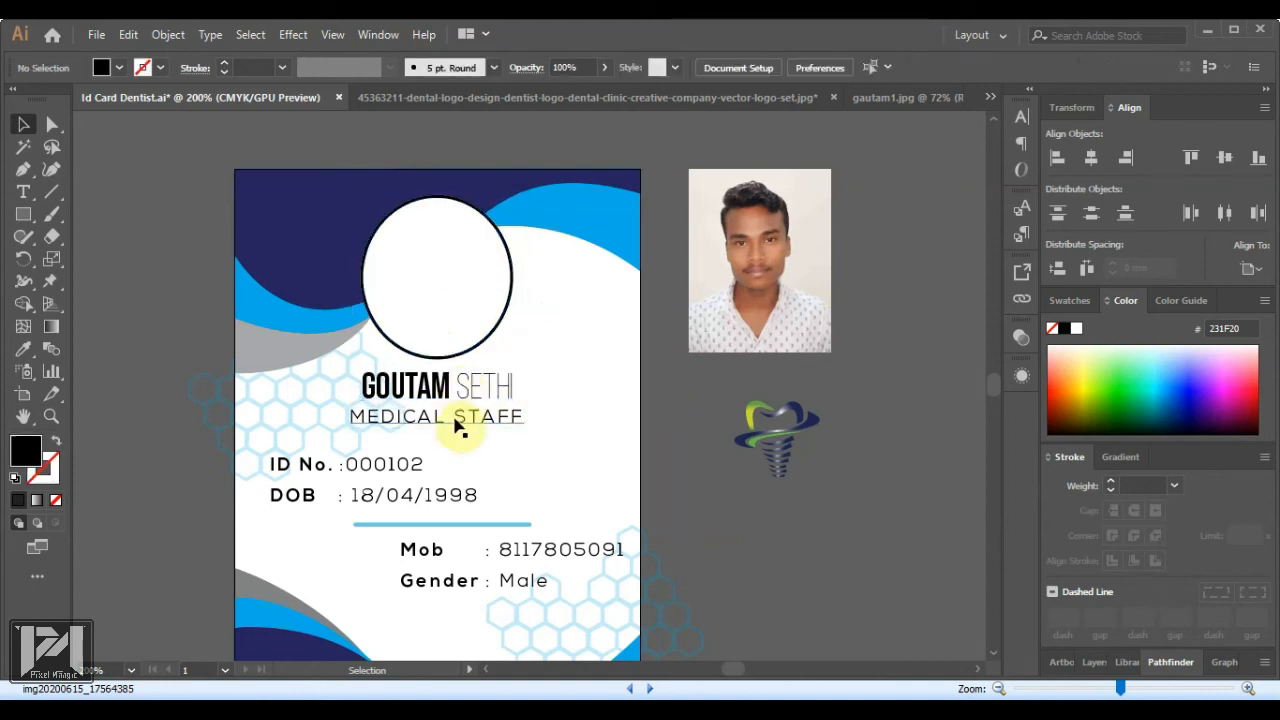
{"action": "left_click", "coordinate": [477, 426]}
{"action": "key", "text": "Down"}
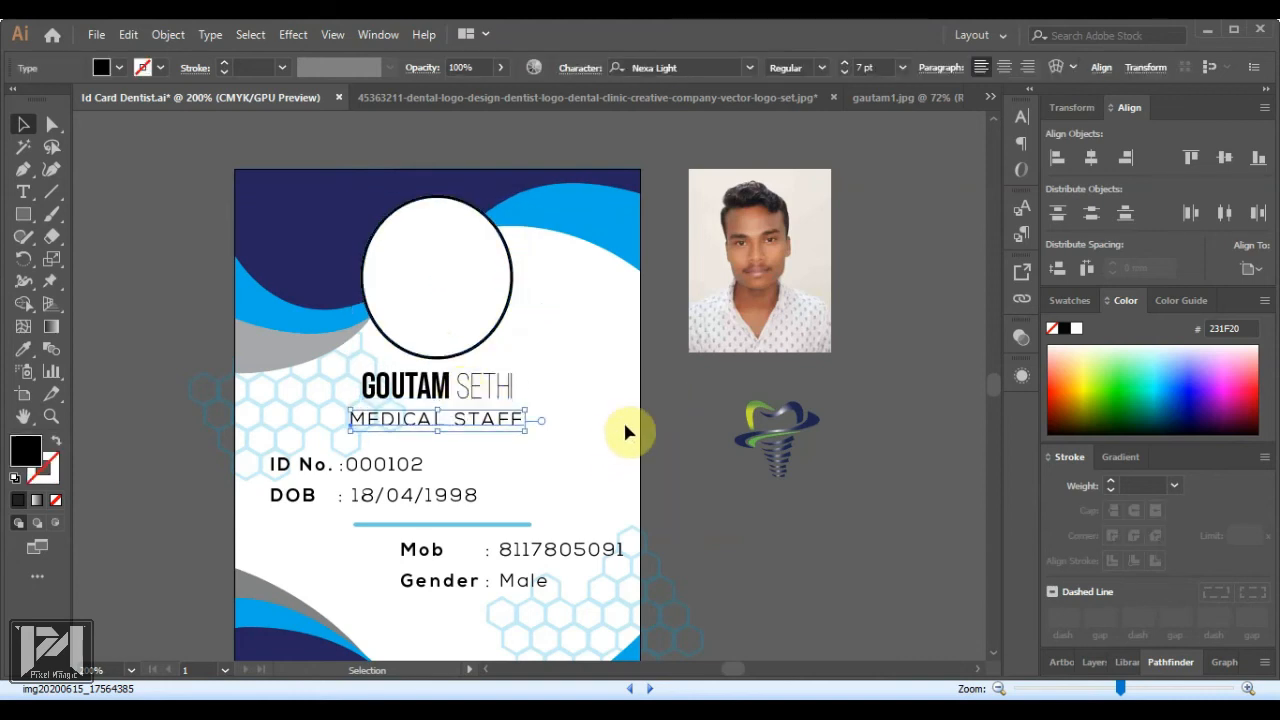
{"action": "left_click", "coordinate": [672, 402]}
{"action": "mouse_move", "coordinate": [755, 285]}
{"action": "left_mouse_down"}
{"action": "mouse_move", "coordinate": [423, 294]}
{"action": "mouse_move", "coordinate": [671, 297]}
{"action": "mouse_move", "coordinate": [757, 280]}
{"action": "left_mouse_up"}
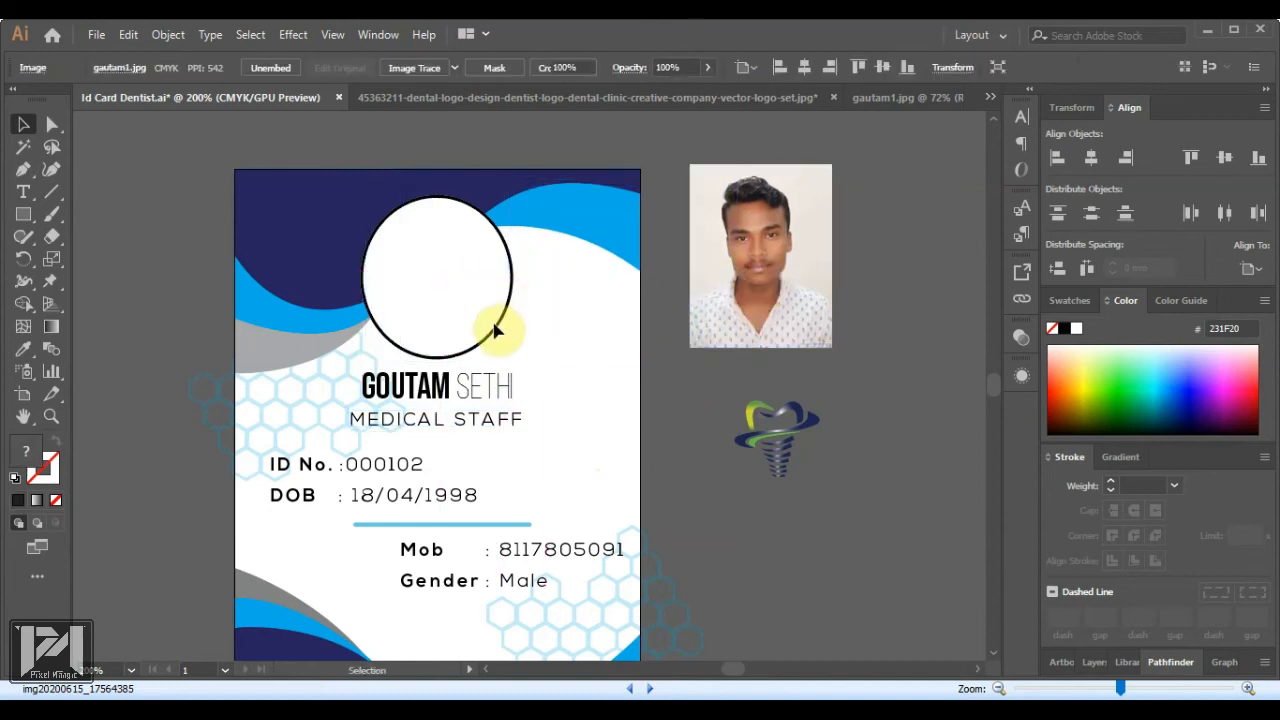
Alt-drag a copy of the circle frame onto the portrait and centre it on the face
{"action": "left_click", "coordinate": [497, 333]}
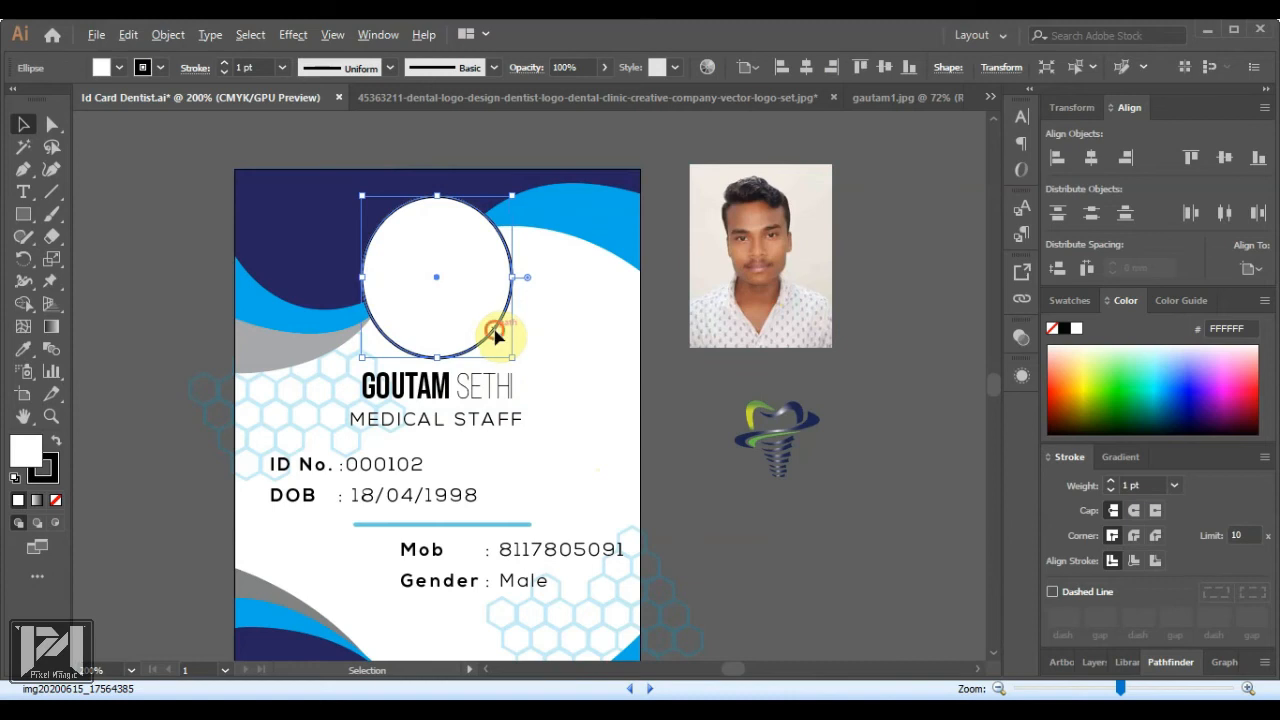
{"action": "left_click_drag", "start_coordinate": [497, 335], "coordinate": [816, 310]}
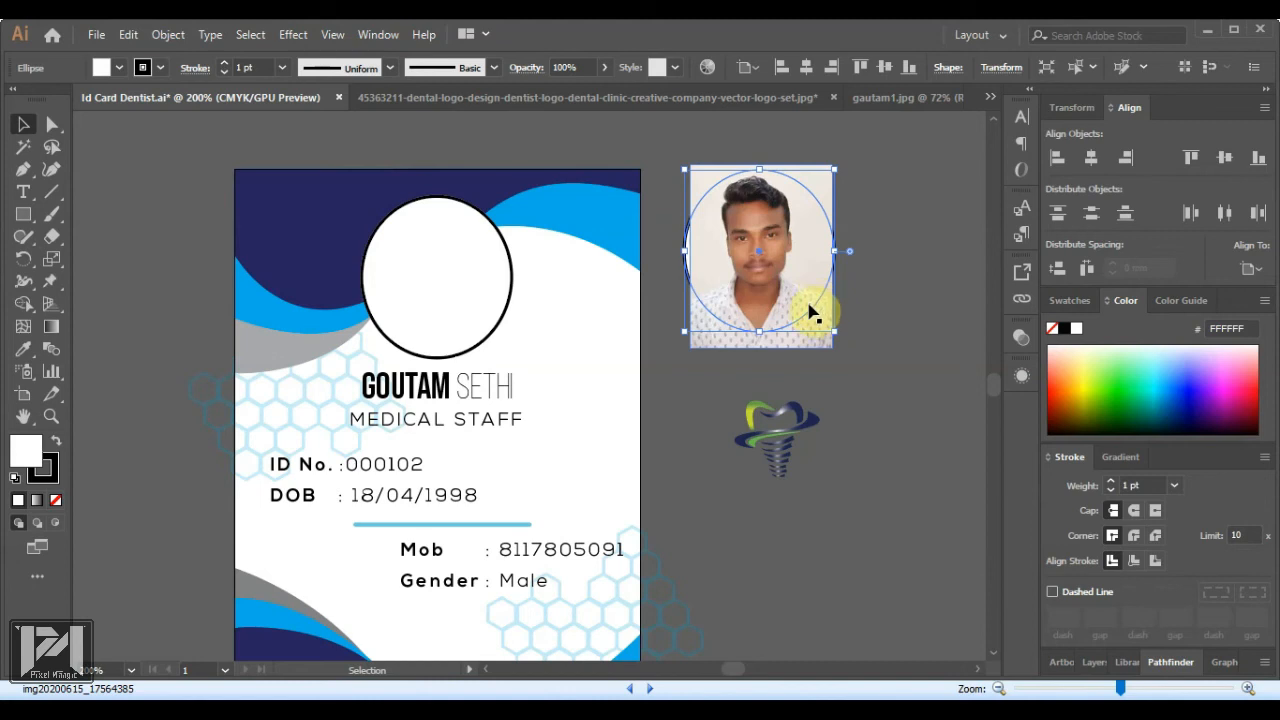
{"action": "key", "text": "Down"}
{"action": "key", "text": "Right"}
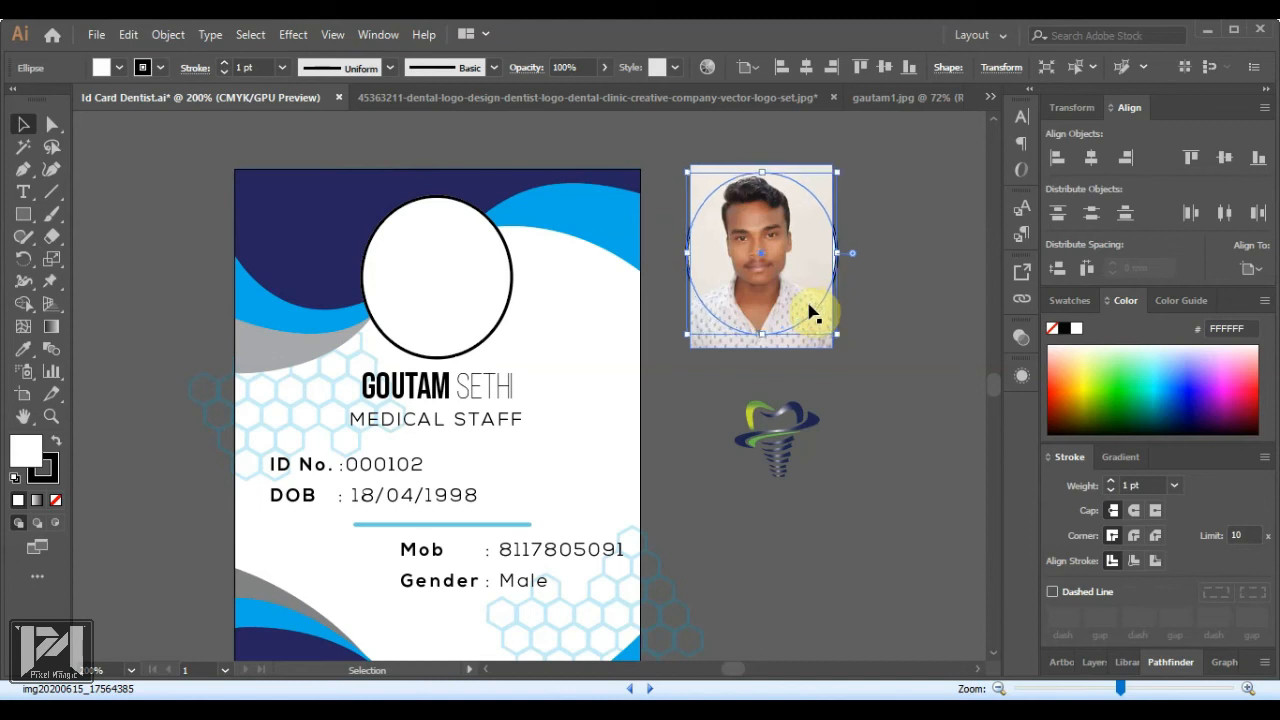
{"action": "key", "text": "Left"}
{"action": "left_click", "coordinate": [895, 308]}
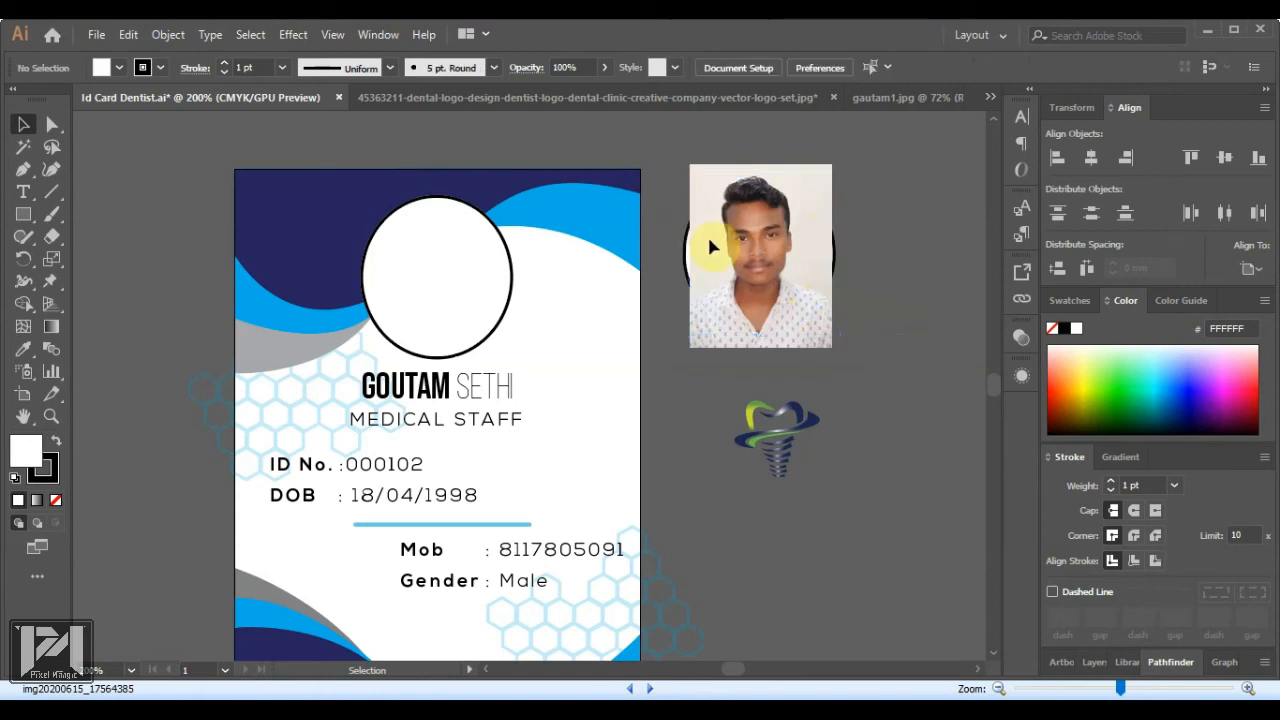
{"action": "left_click_drag", "start_coordinate": [835, 261], "coordinate": [836, 254]}
Bring the circle to front and set its fill and stroke to None
{"action": "right_click", "coordinate": [836, 254]}
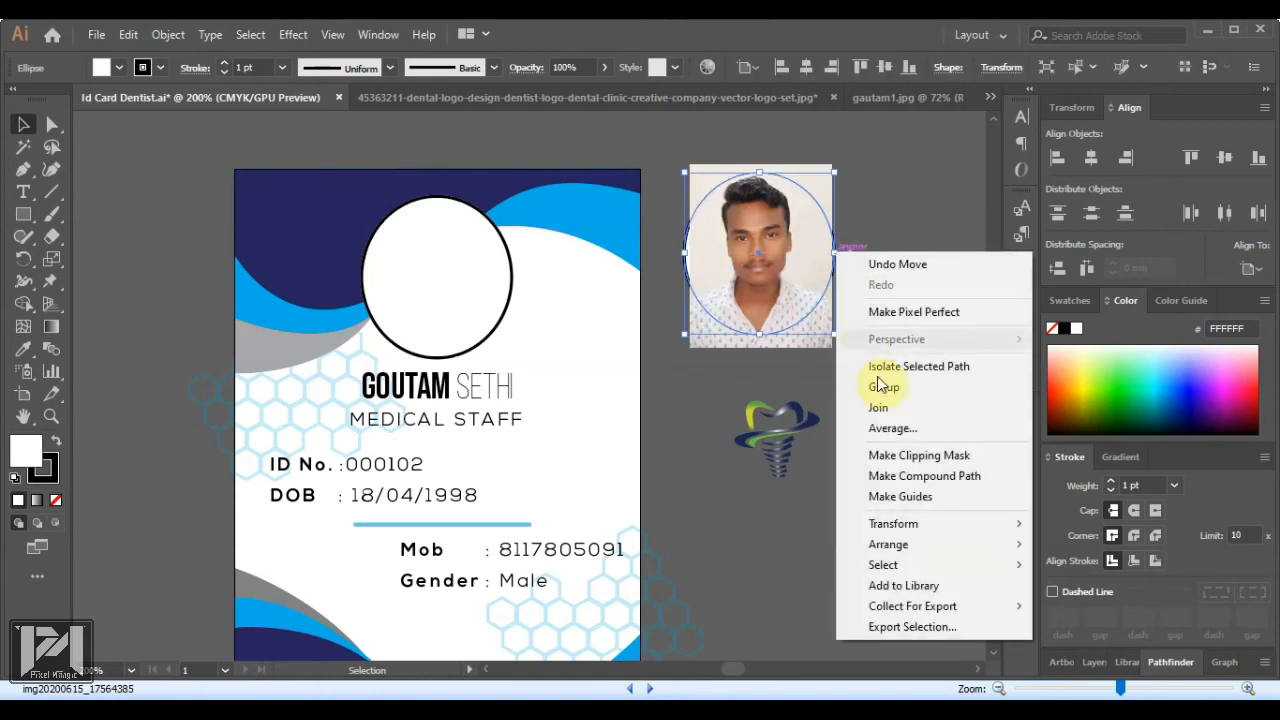
{"action": "mouse_move", "coordinate": [943, 543]}
{"action": "left_click", "coordinate": [1070, 544]}
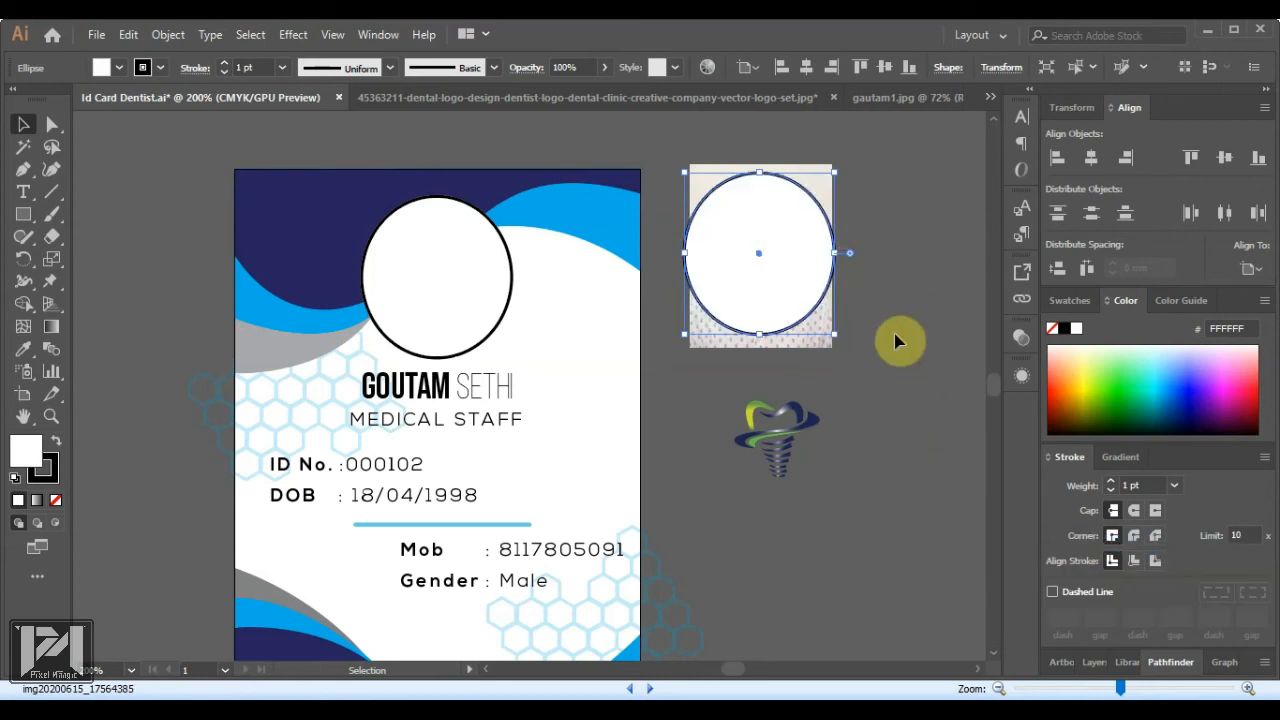
{"action": "left_click", "coordinate": [890, 335]}
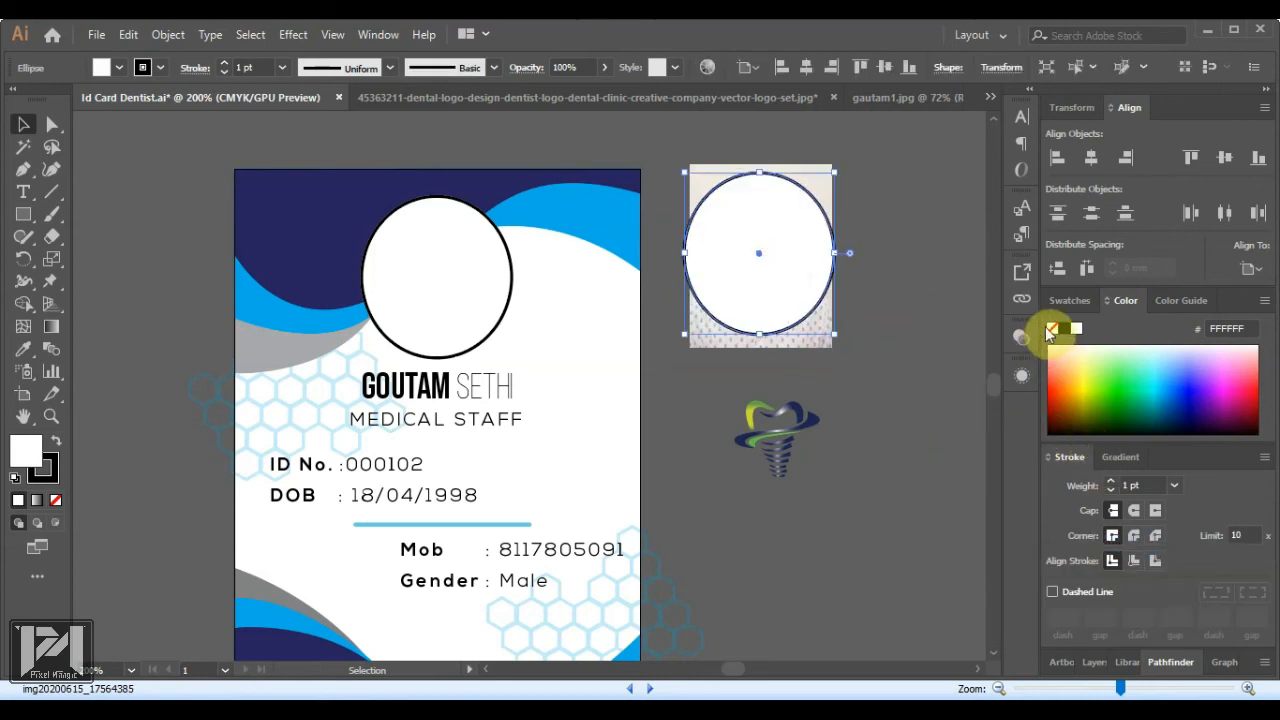
{"action": "left_click", "coordinate": [1052, 328]}
{"action": "left_click", "coordinate": [820, 300]}
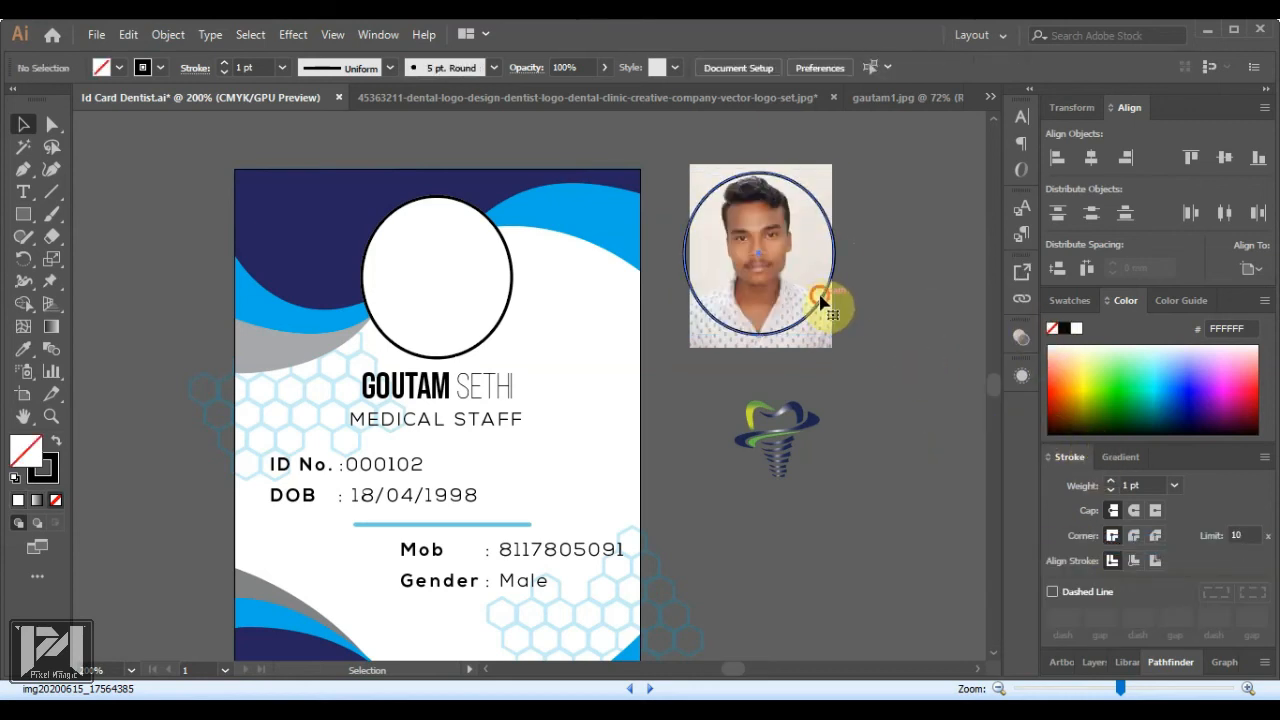
{"action": "left_click", "coordinate": [44, 470]}
{"action": "left_click", "coordinate": [56, 499]}
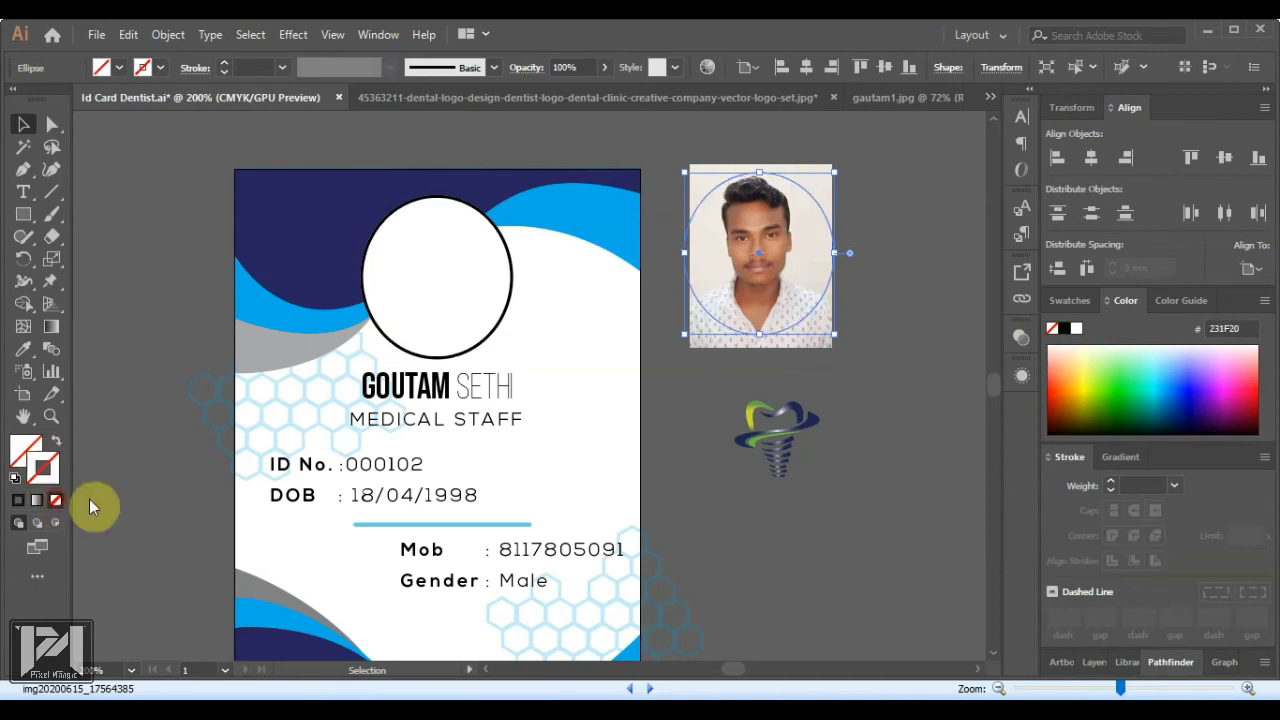
{"action": "left_click", "coordinate": [872, 202]}
Clip the photo to the circle and move the round photo into the card's frame
{"action": "left_click_drag", "start_coordinate": [686, 157], "coordinate": [870, 386]}
{"action": "right_click", "coordinate": [768, 294]}
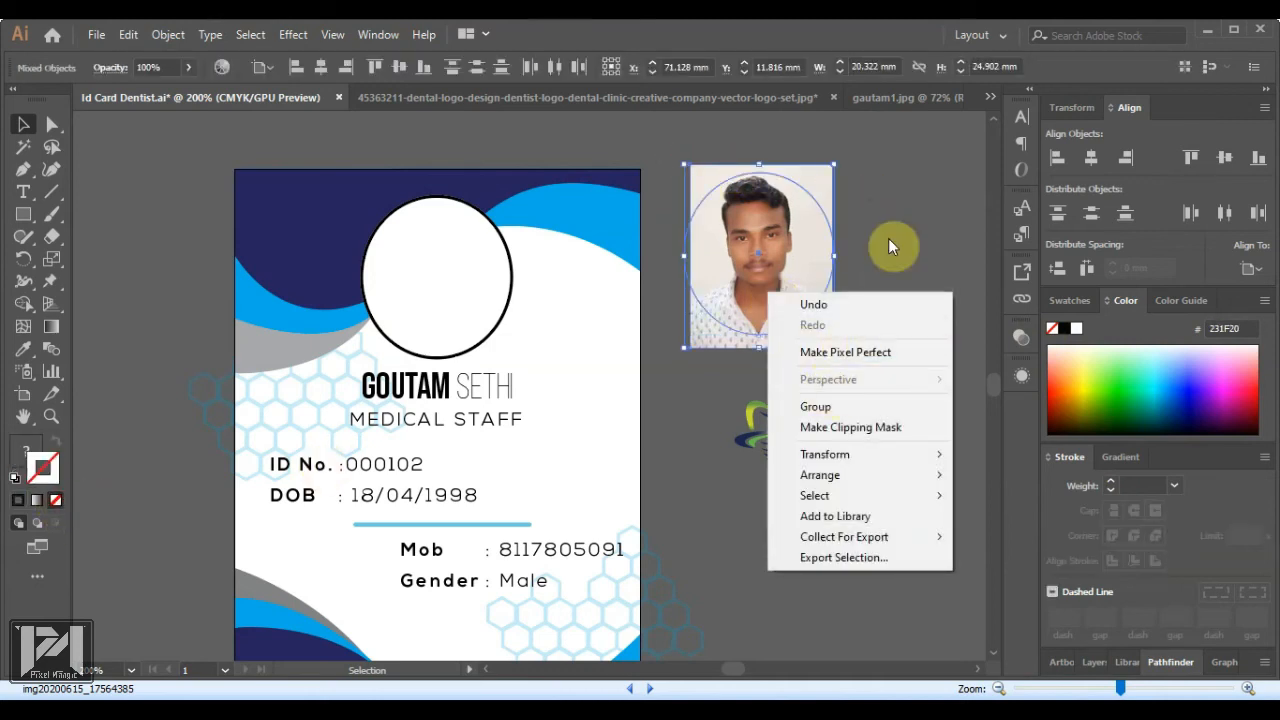
{"action": "left_click", "coordinate": [832, 427]}
{"action": "left_click", "coordinate": [857, 314]}
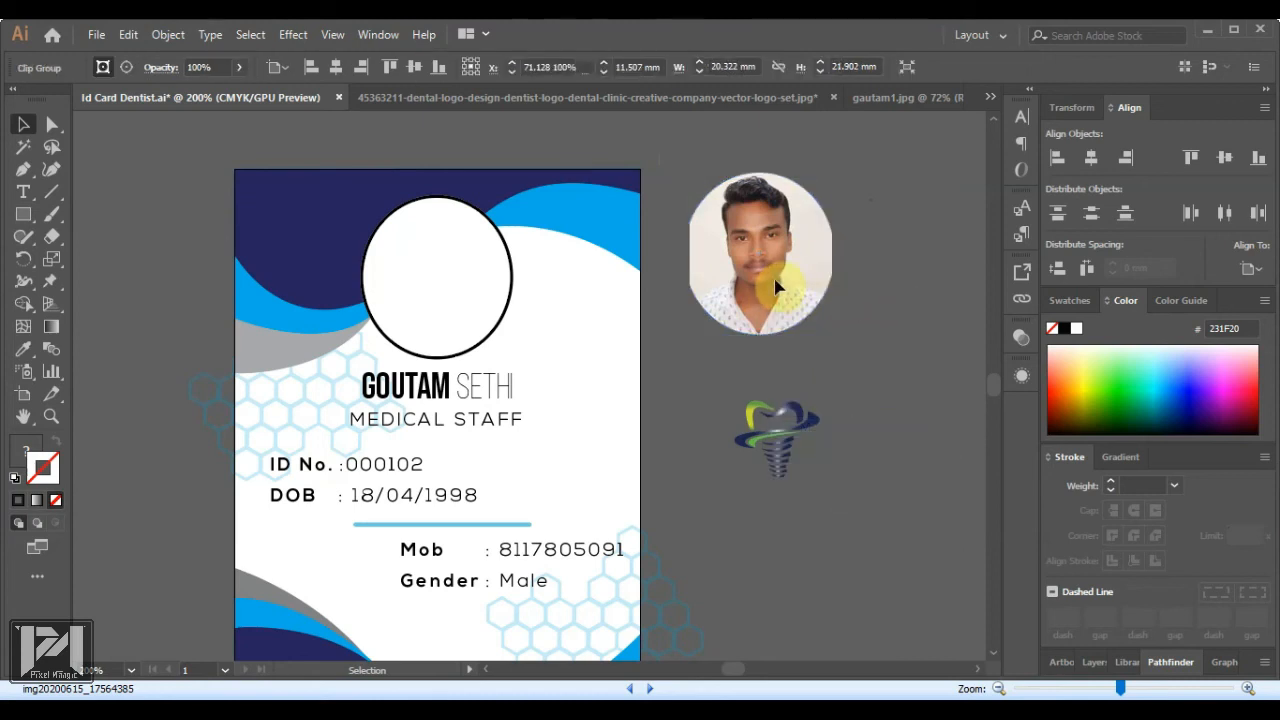
{"action": "left_click_drag", "start_coordinate": [770, 287], "coordinate": [451, 296]}
{"action": "left_click", "coordinate": [822, 340]}
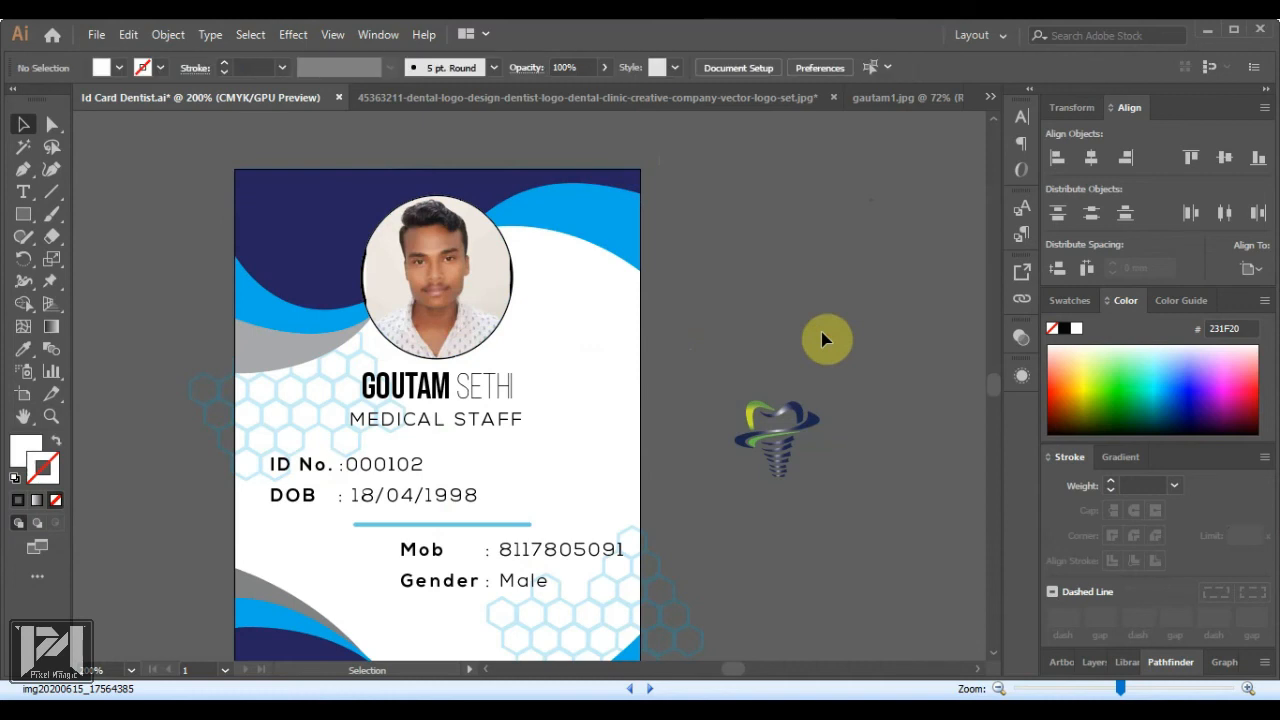
{"action": "scroll", "coordinate": [669, 342], "scroll_direction": "down", "scroll_amount": 3}
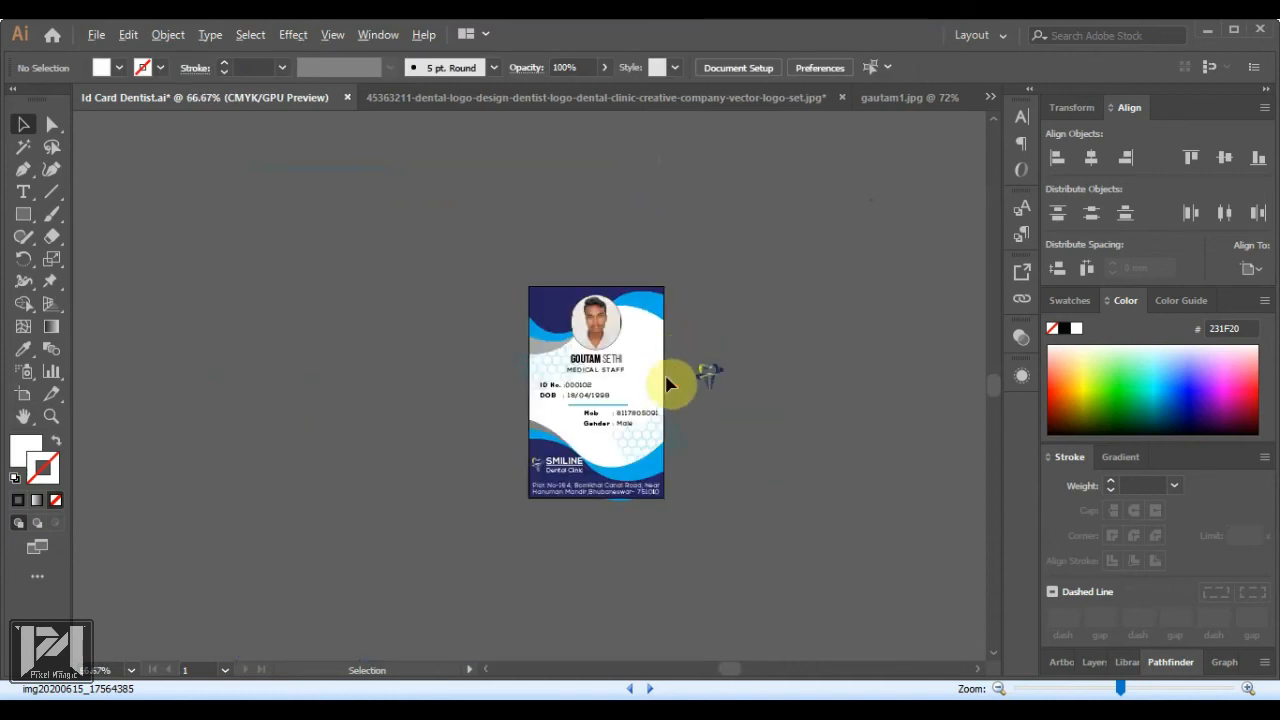
Move the tooth logo onto the card, enlarge it and send it behind the ID and DOB text
{"action": "scroll", "coordinate": [641, 418], "scroll_direction": "up", "scroll_amount": 2}
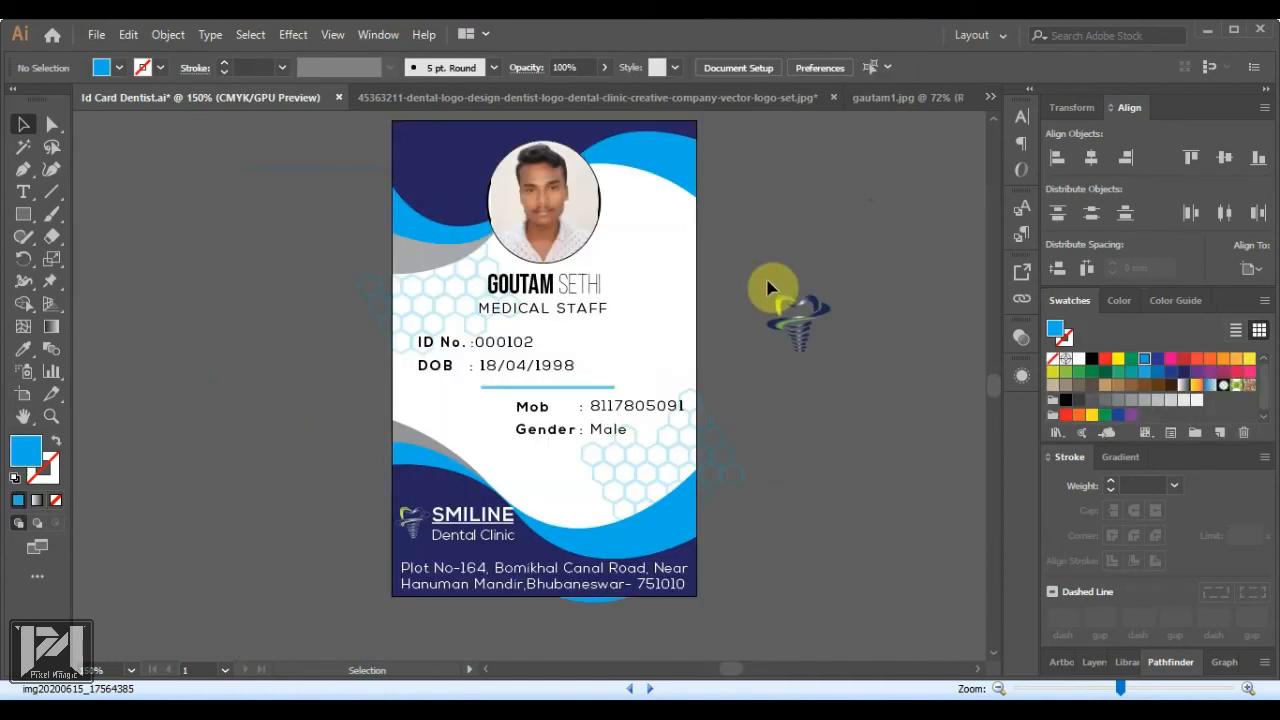
{"action": "left_click_drag", "start_coordinate": [767, 280], "coordinate": [861, 379]}
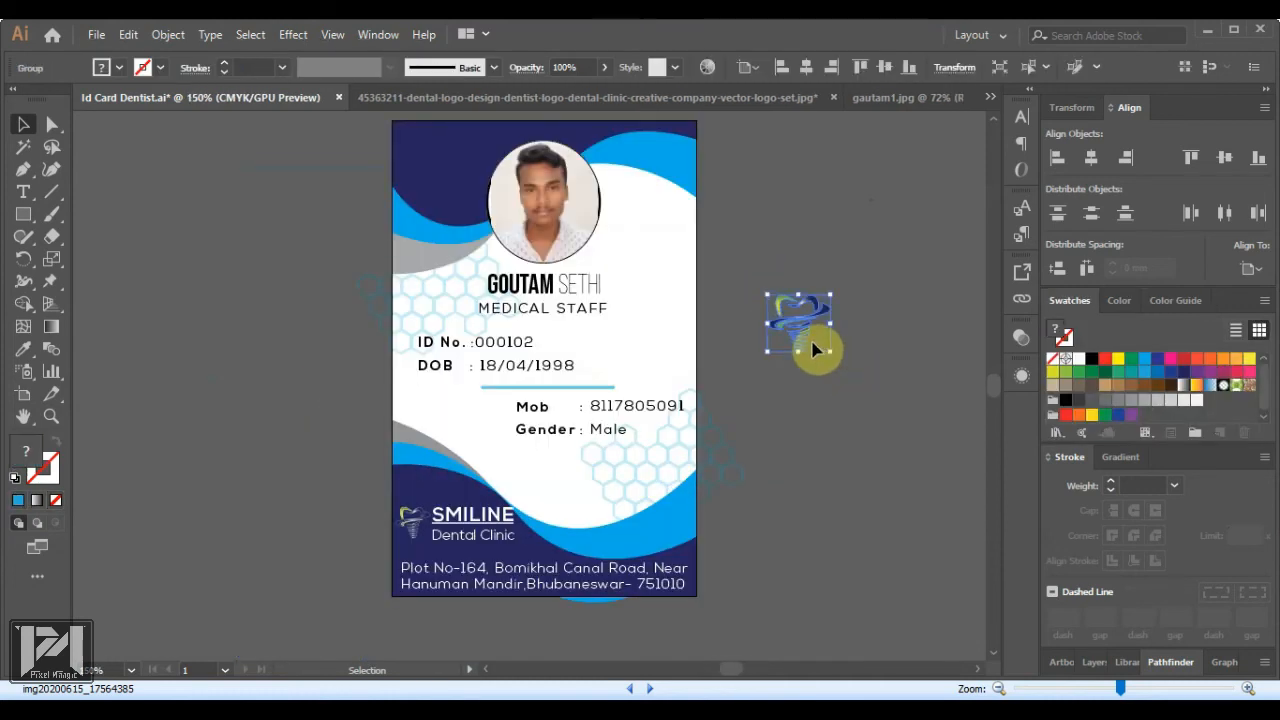
{"action": "left_click_drag", "start_coordinate": [812, 345], "coordinate": [553, 382]}
{"action": "left_click", "coordinate": [849, 420]}
{"action": "scroll", "coordinate": [544, 365], "scroll_direction": "up", "scroll_amount": 2}
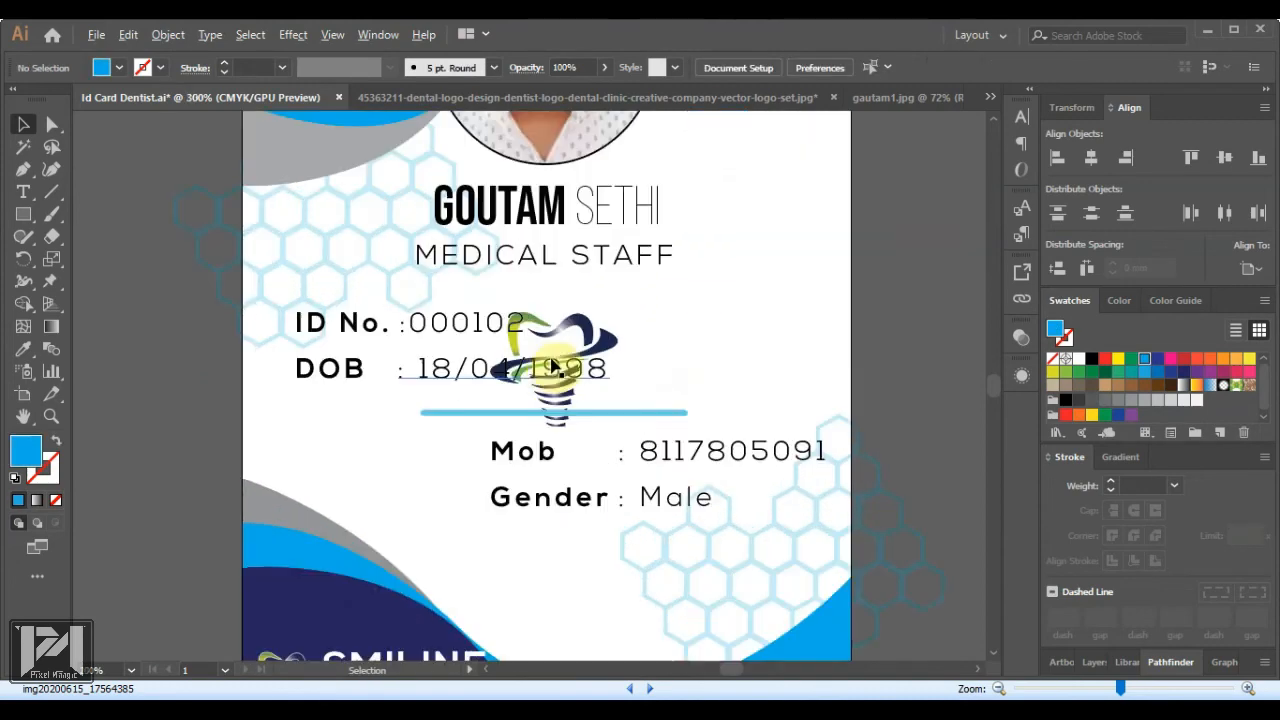
{"action": "left_click", "coordinate": [580, 362]}
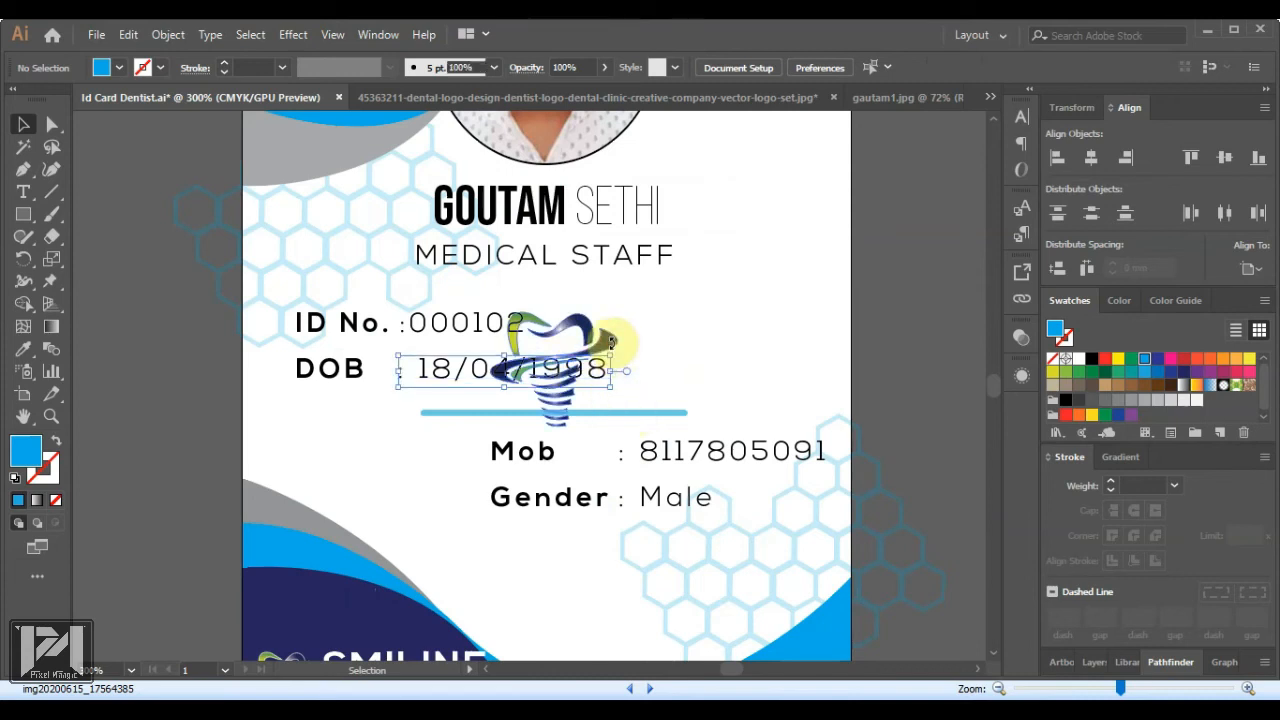
{"action": "left_click", "coordinate": [612, 345]}
{"action": "left_click_drag", "start_coordinate": [616, 424], "coordinate": [624, 440]}
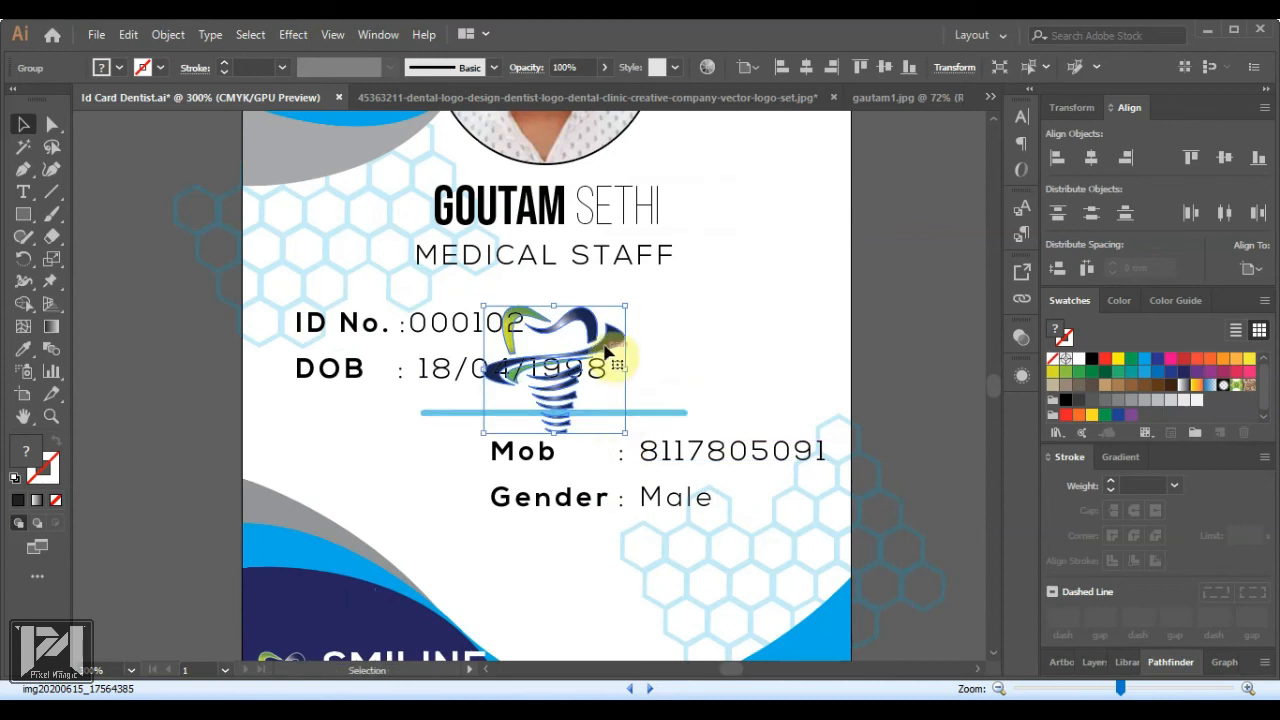
{"action": "right_click", "coordinate": [610, 348]}
{"action": "mouse_move", "coordinate": [735, 549]}
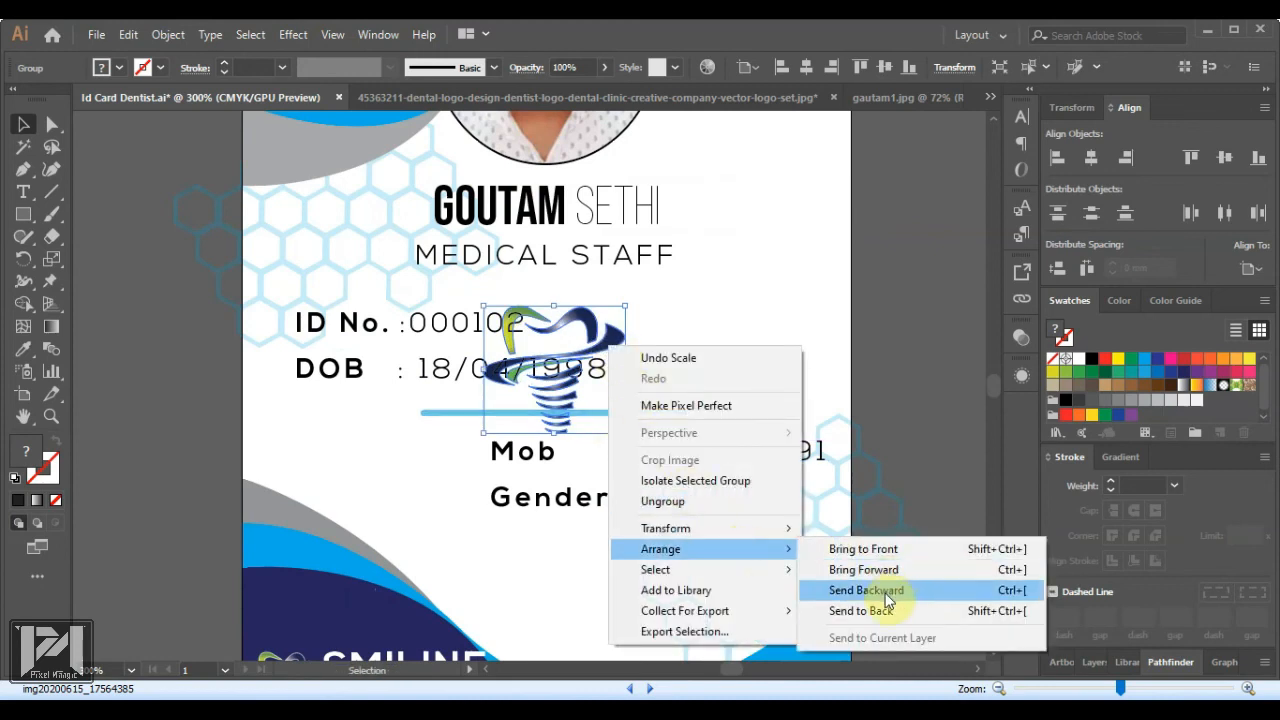
{"action": "left_click", "coordinate": [861, 610]}
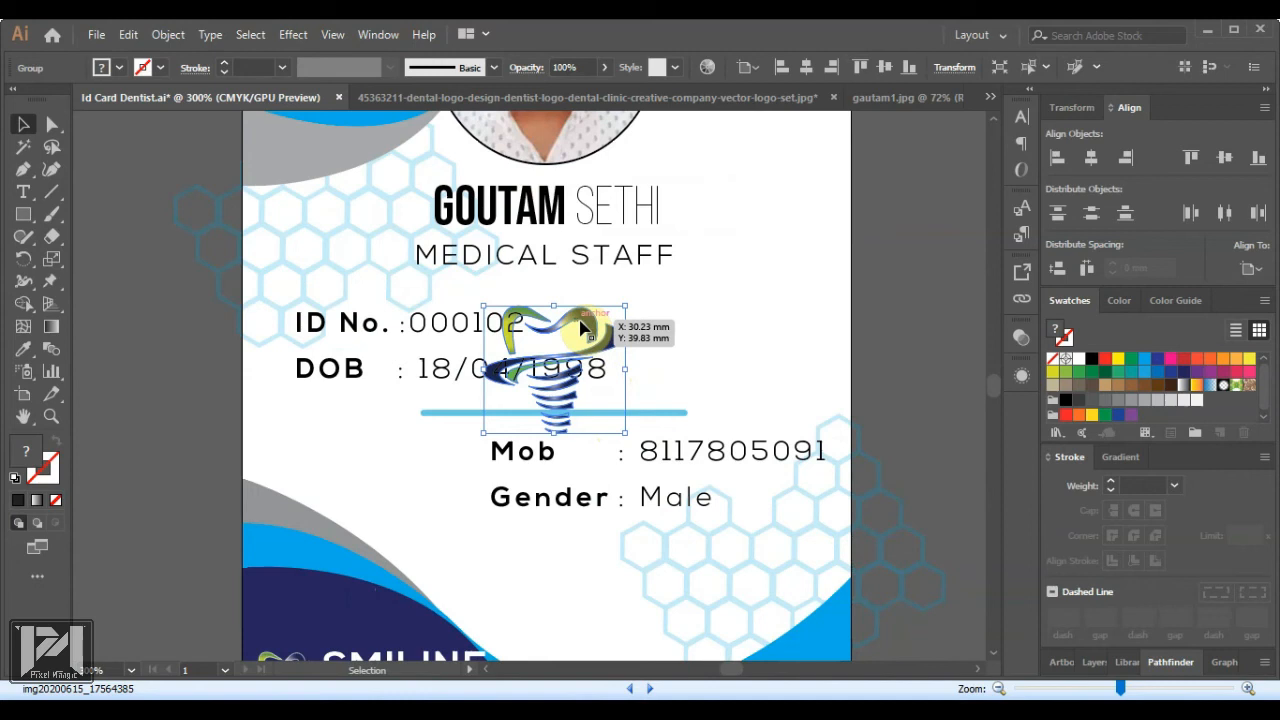
Lower the tooth logo's opacity to 26% in the Transparency panel and zoom out
{"action": "left_click", "coordinate": [1022, 338]}
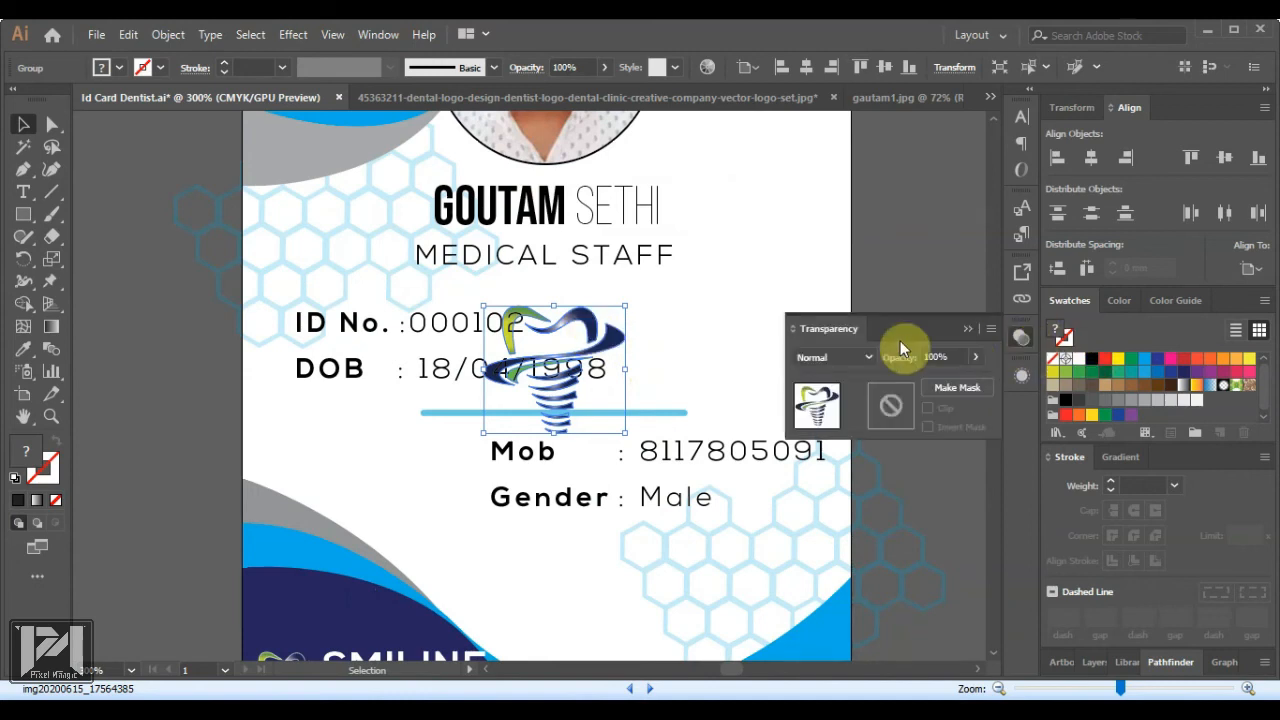
{"action": "left_click_drag", "start_coordinate": [934, 381], "coordinate": [920, 379]}
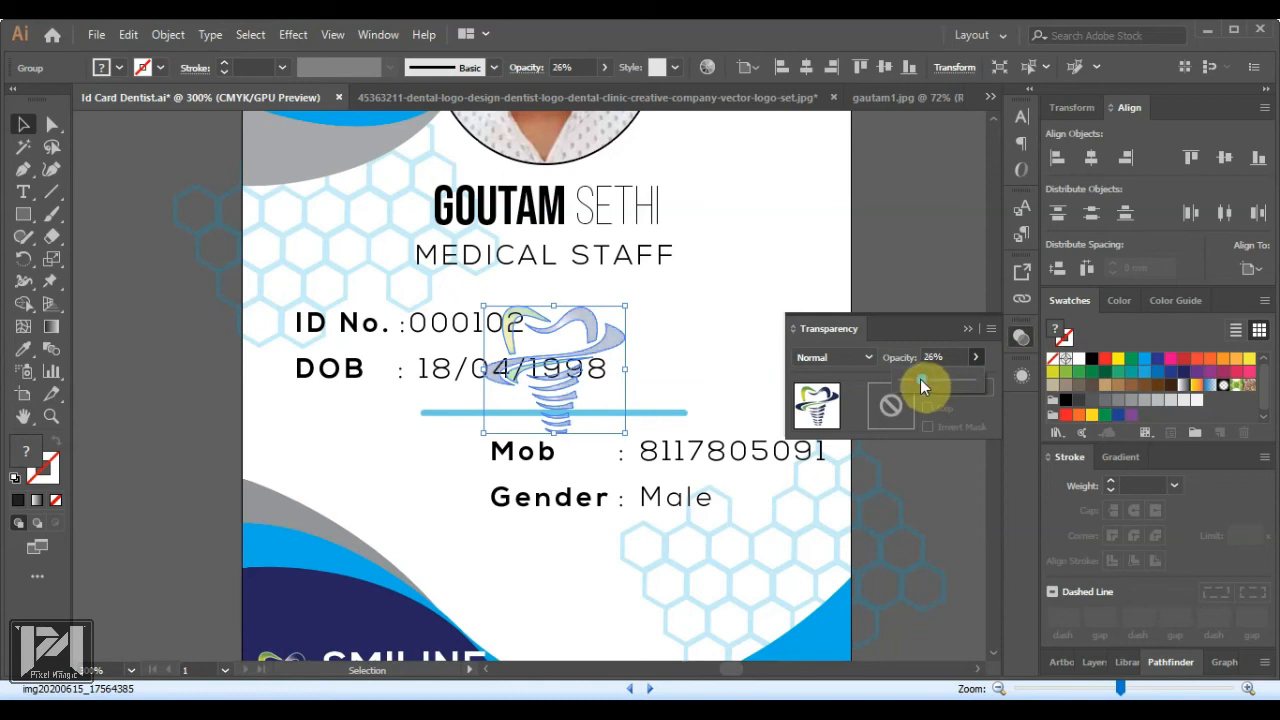
{"action": "left_click", "coordinate": [870, 236]}
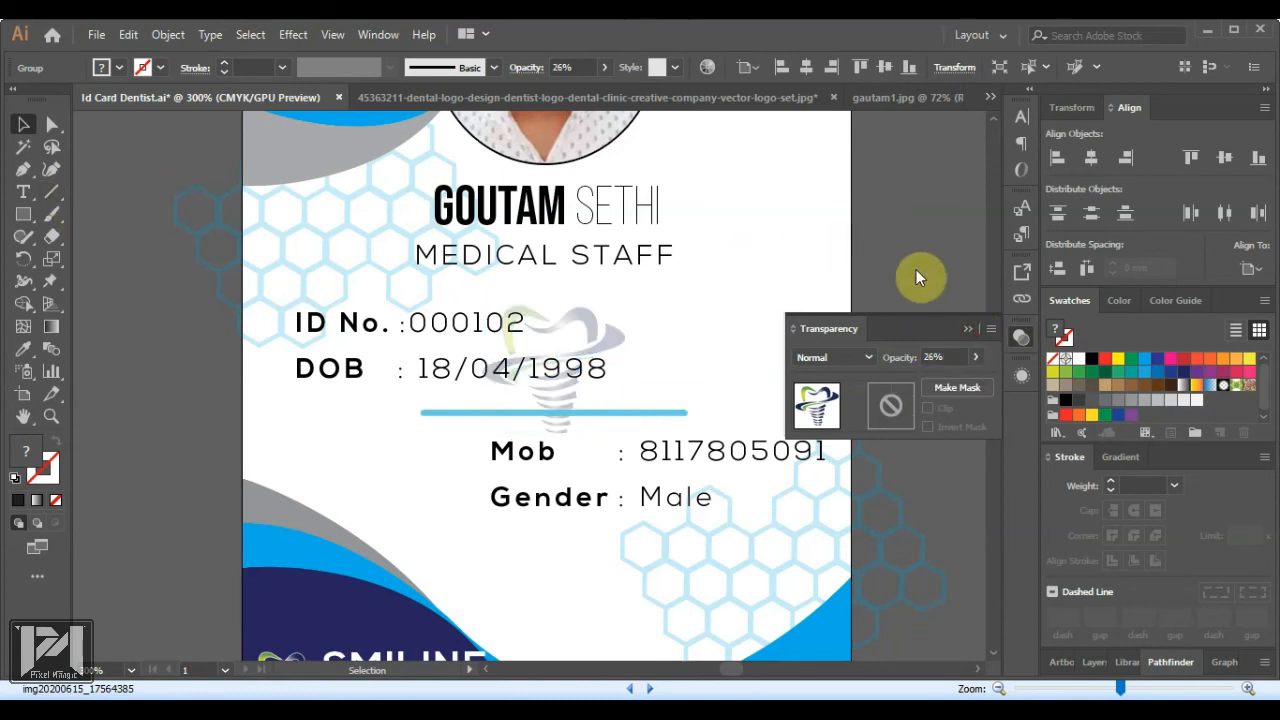
{"action": "left_click", "coordinate": [967, 329]}
{"action": "left_click", "coordinate": [889, 302]}
{"action": "scroll", "coordinate": [589, 344], "scroll_direction": "down", "scroll_amount": 3}
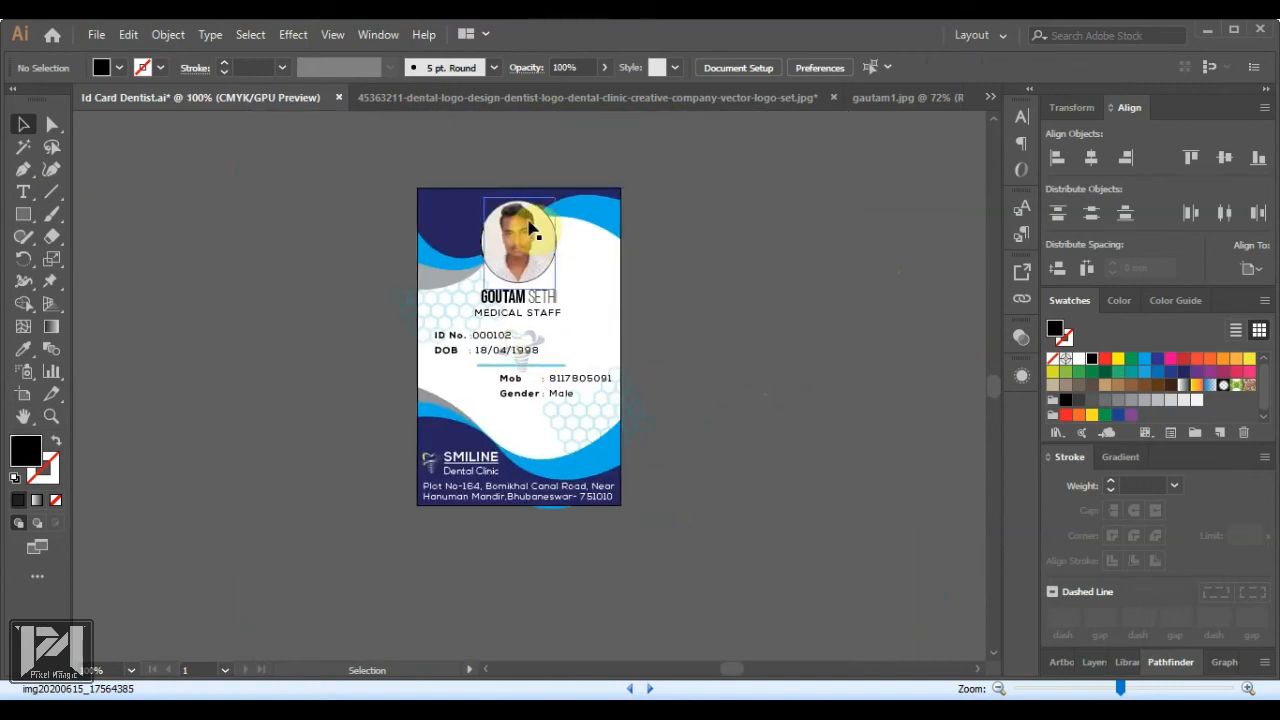
Open the suited portrait JPG, shrink it proportionally and drag it toward the Id Card Dentist.ai tab
{"action": "left_click", "coordinate": [93, 35]}
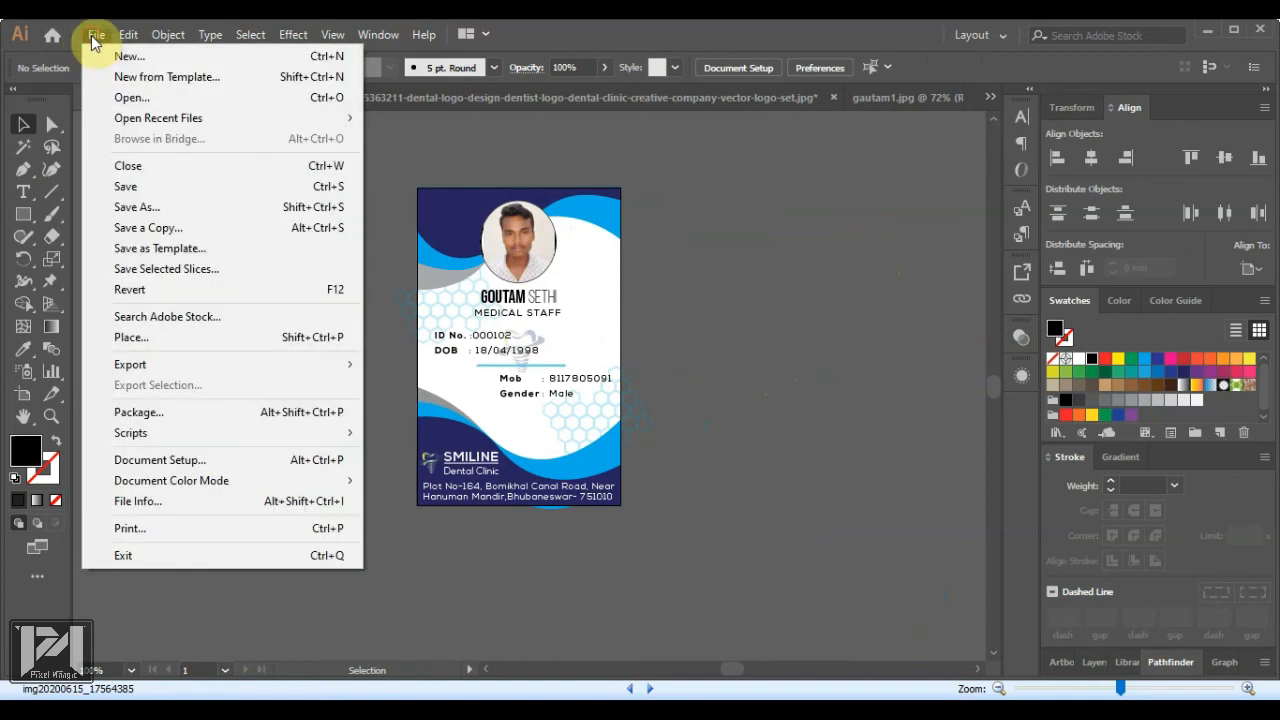
{"action": "left_click", "coordinate": [138, 101]}
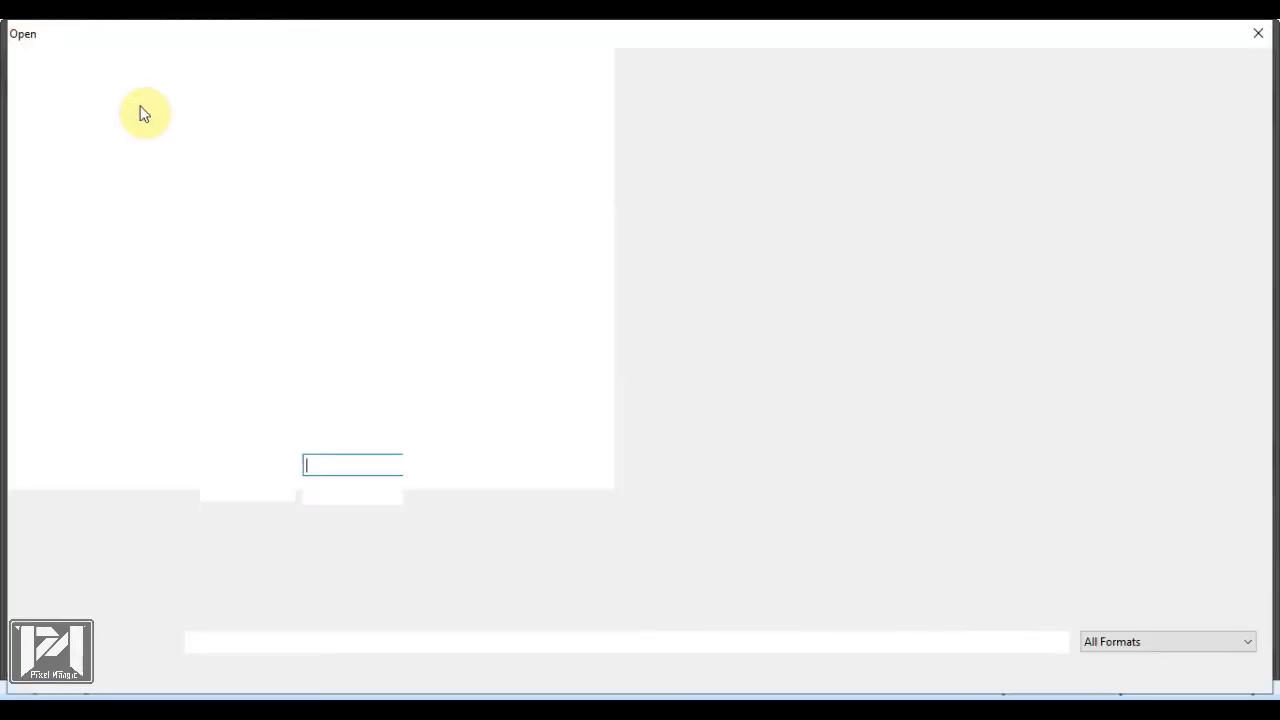
{"action": "left_click", "coordinate": [333, 200]}
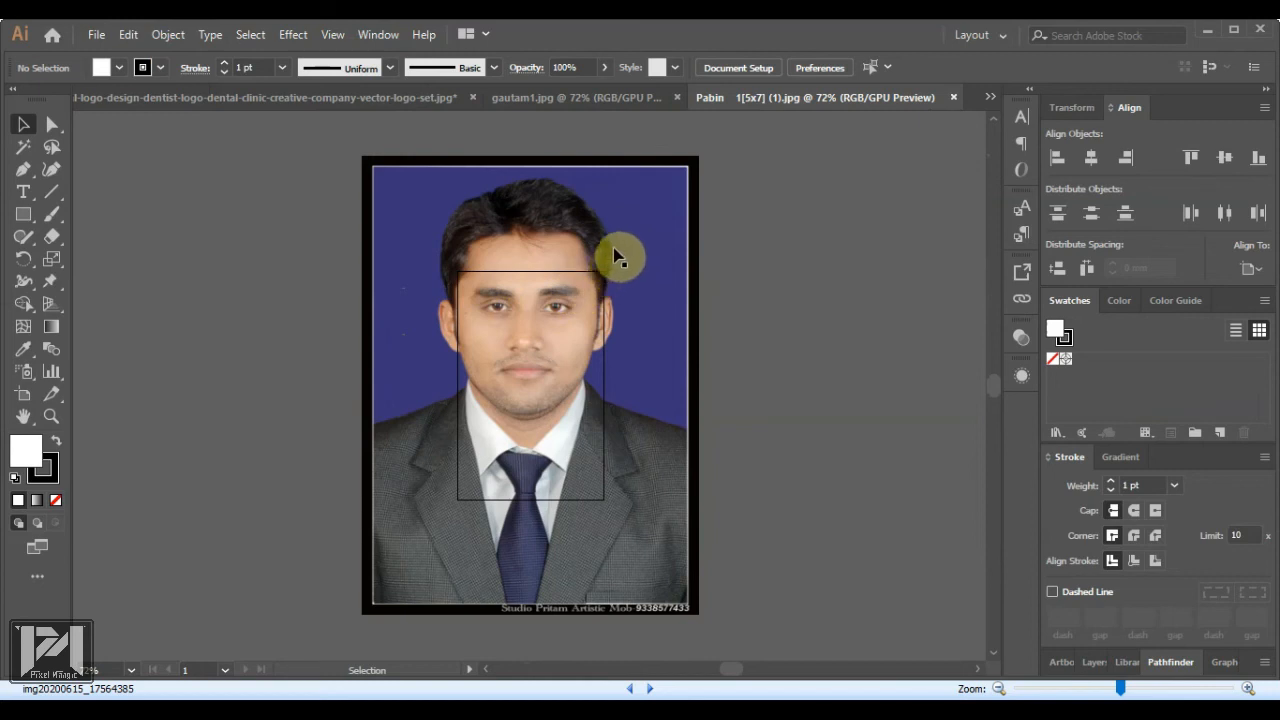
{"action": "left_click", "coordinate": [699, 169]}
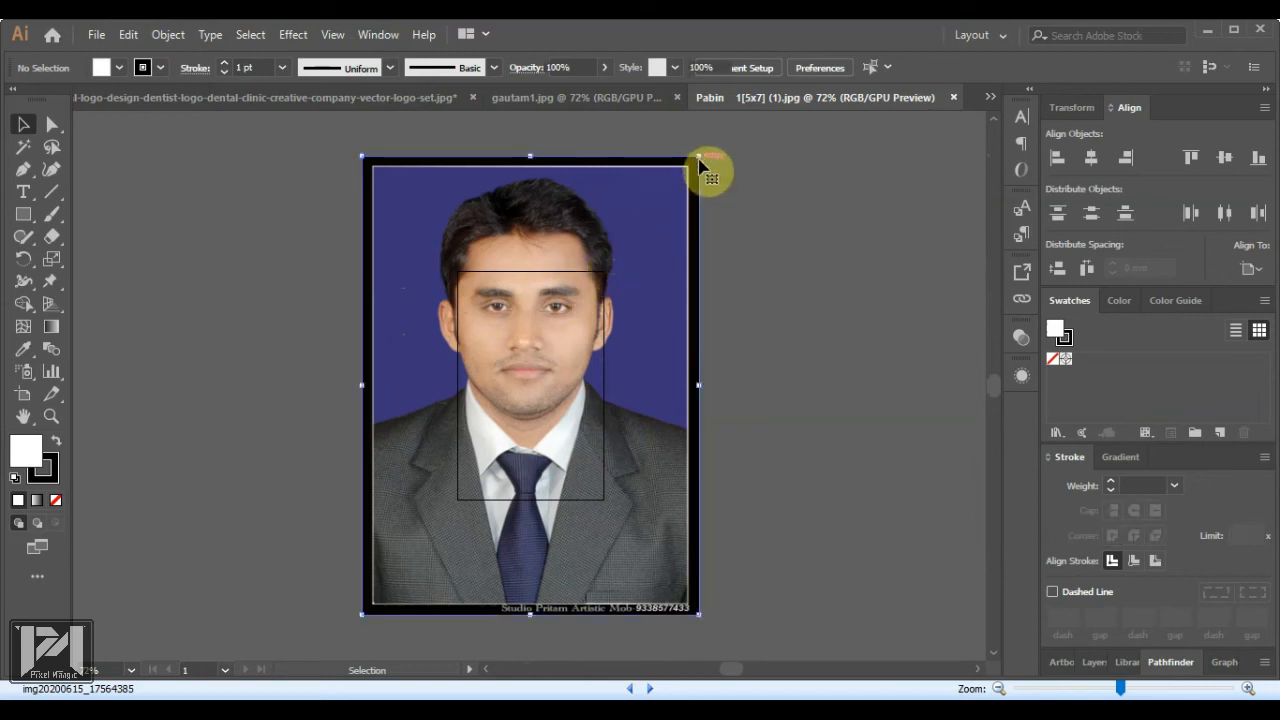
{"action": "left_click_drag", "start_coordinate": [699, 158], "coordinate": [530, 384]}
{"action": "key", "text": "ctrl+z"}
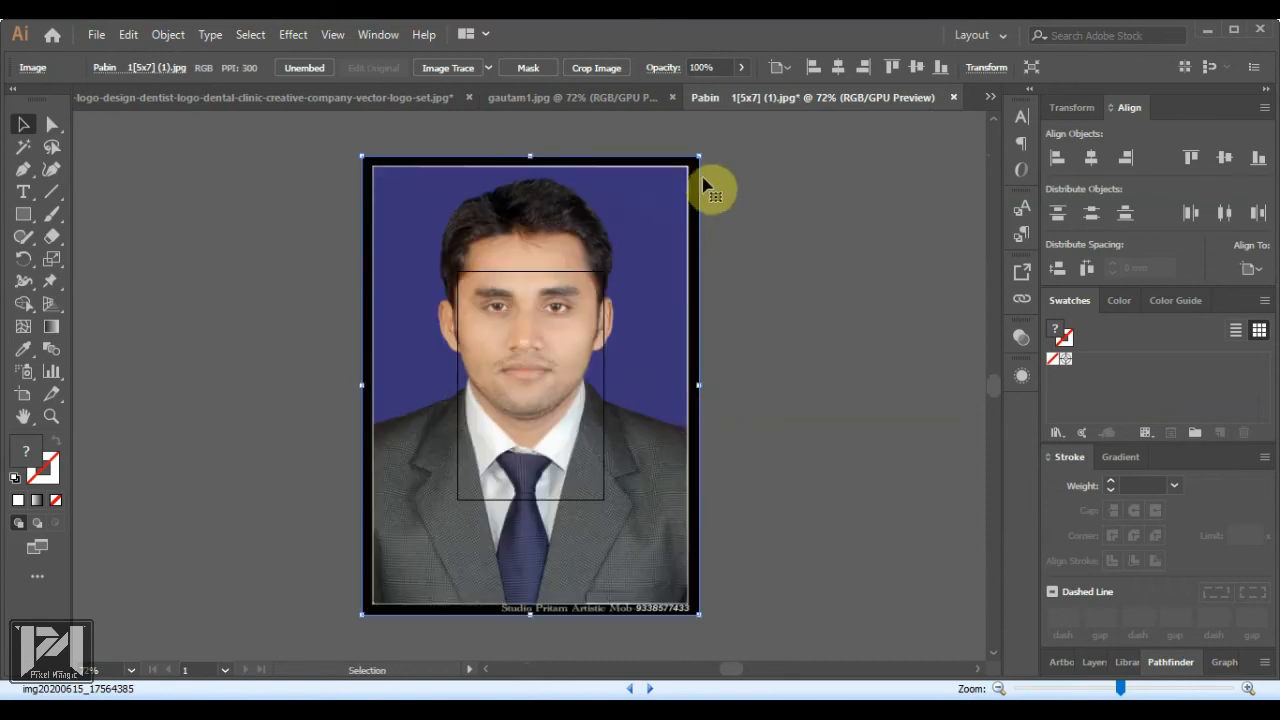
{"action": "left_click_drag", "start_coordinate": [703, 160], "coordinate": [574, 326]}
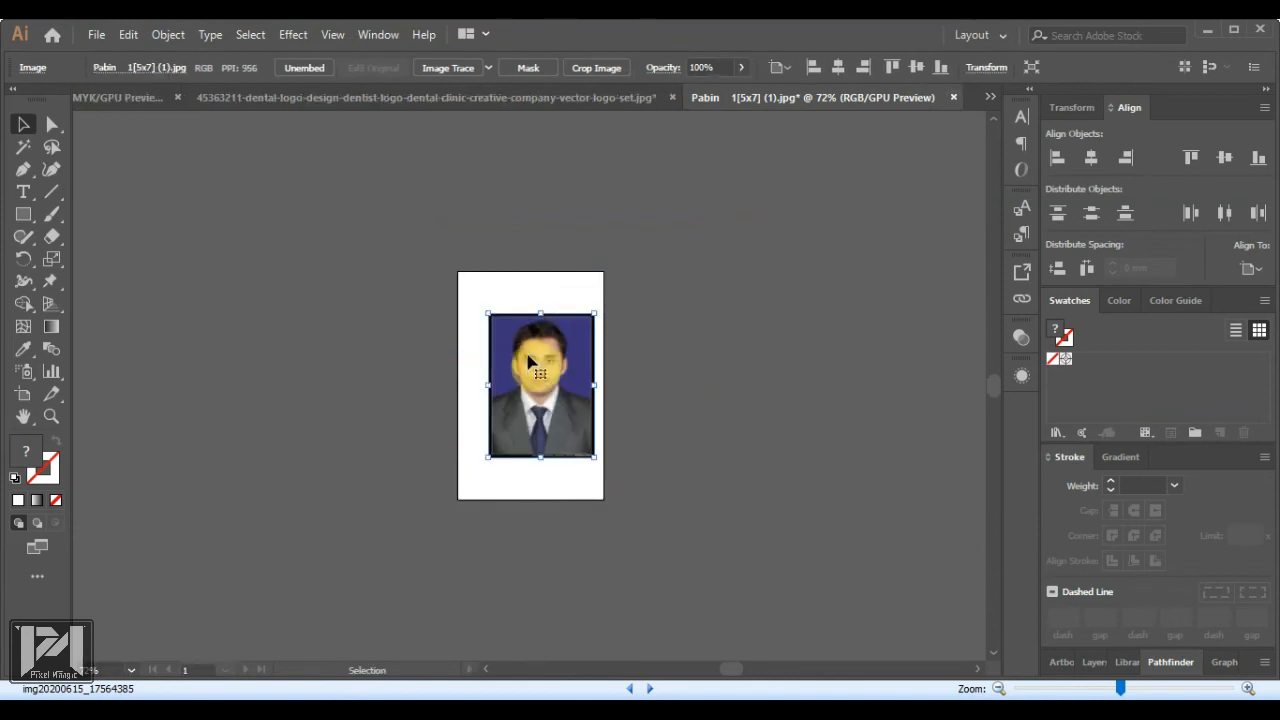
{"action": "left_click_drag", "start_coordinate": [525, 360], "coordinate": [751, 317]}
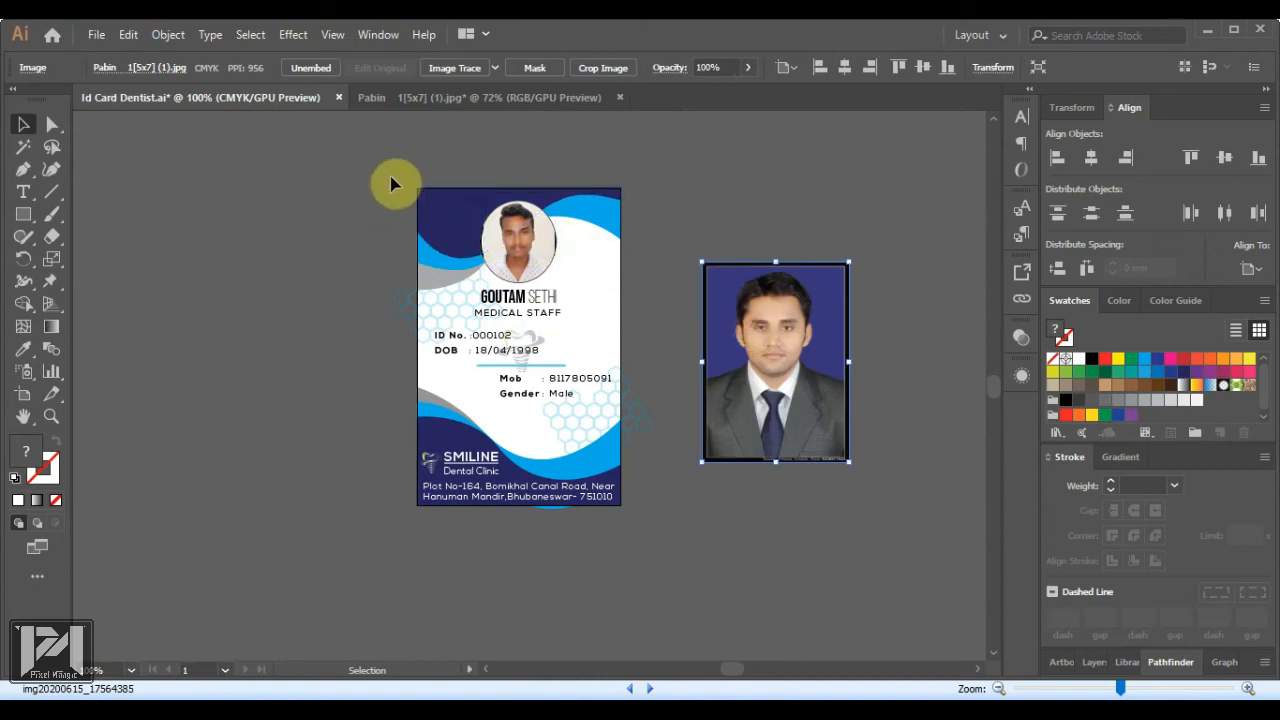
Create a new 55 × 86 mm document
{"action": "left_click", "coordinate": [641, 562]}
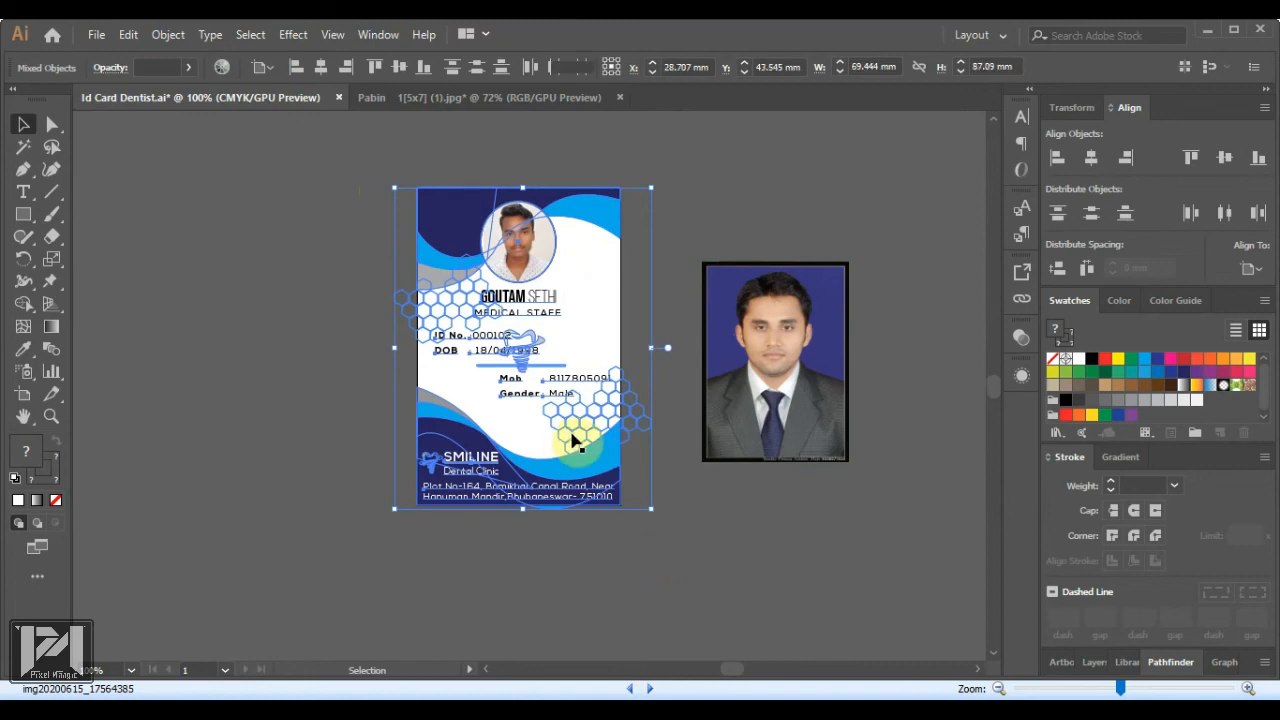
{"action": "key", "text": "ctrl+shift+a"}
{"action": "left_click", "coordinate": [94, 36]}
{"action": "left_click", "coordinate": [120, 58]}
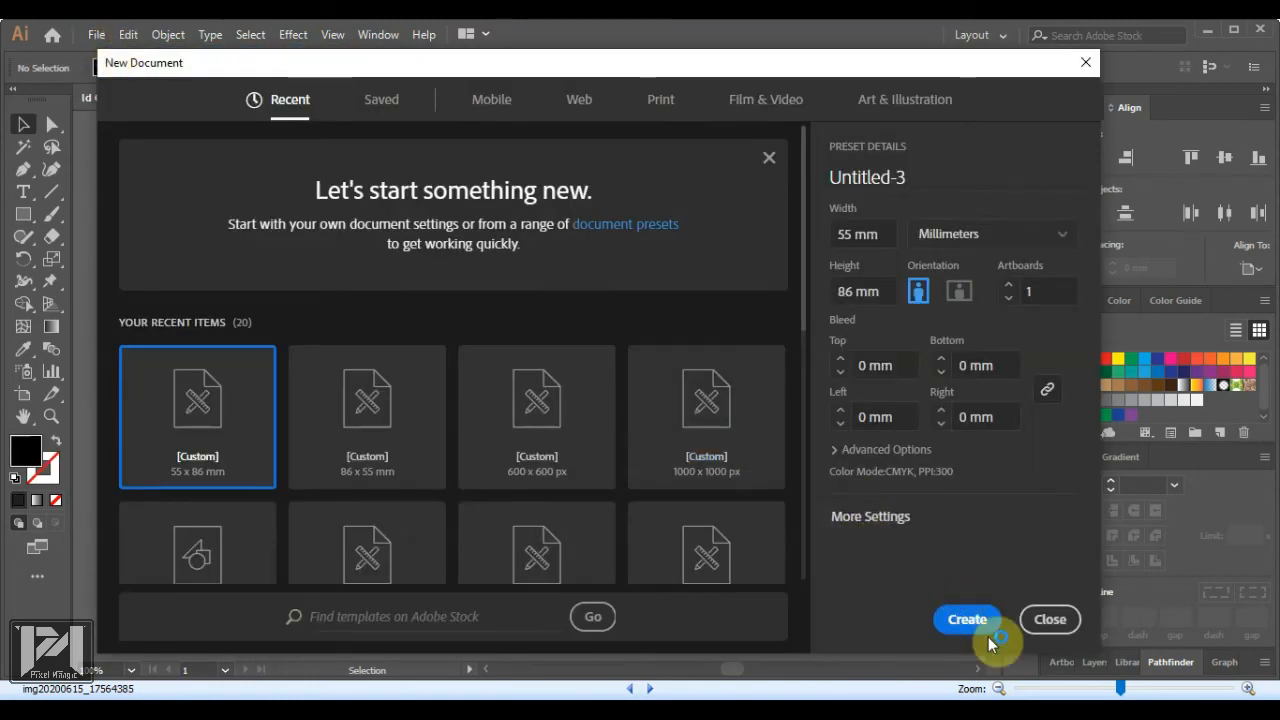
{"action": "left_click", "coordinate": [967, 622]}
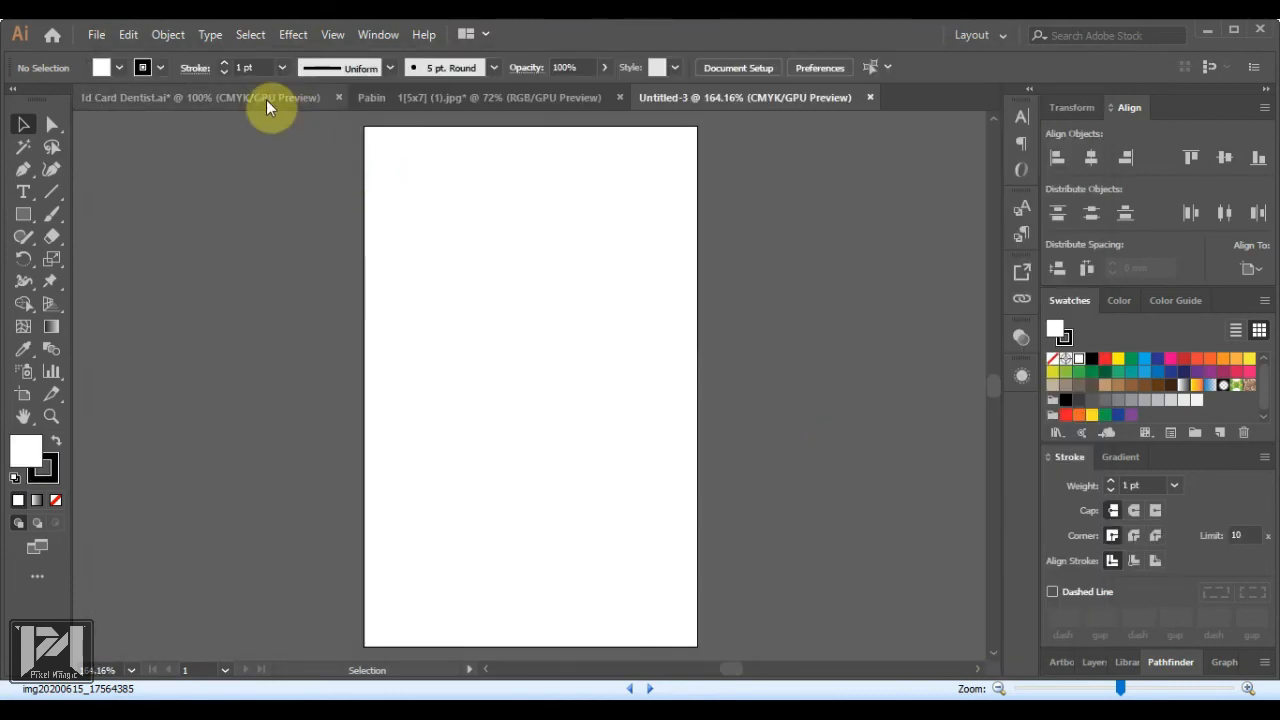
Bring the ID card design and new photo into Untitled-3, aligned over the artboard
{"action": "left_click", "coordinate": [266, 99]}
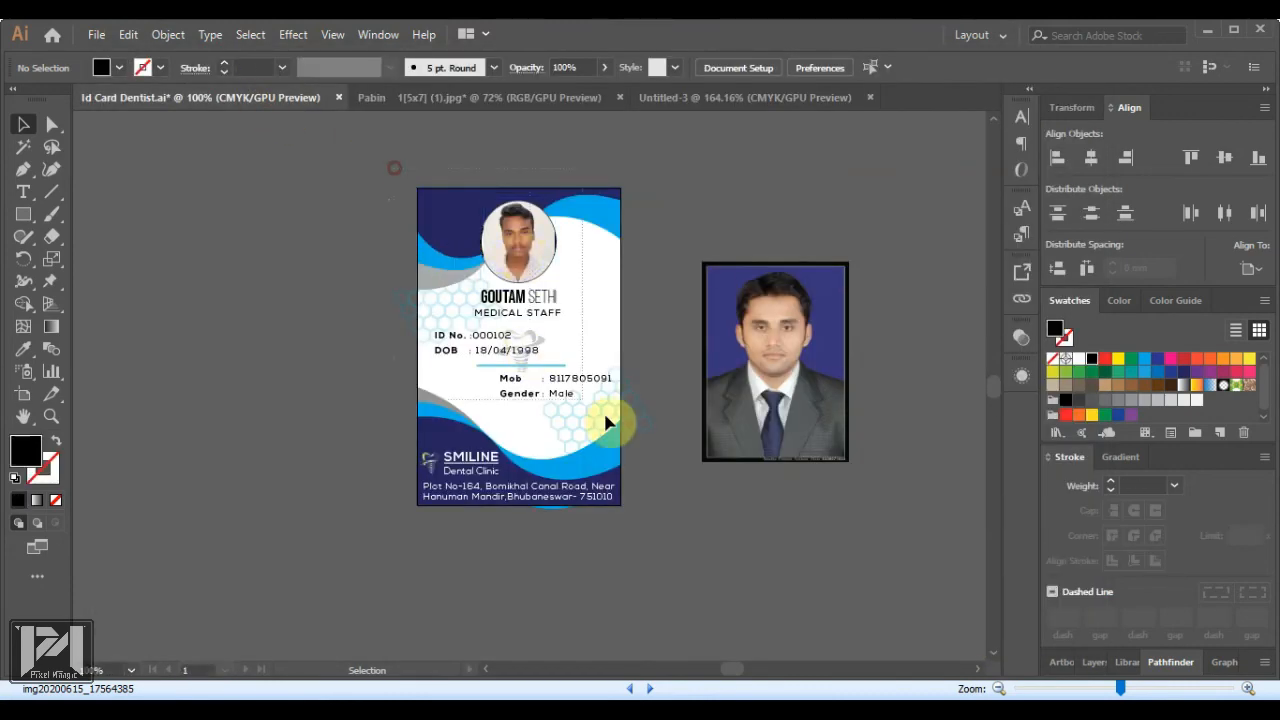
{"action": "left_click_drag", "start_coordinate": [886, 551], "coordinate": [545, 348]}
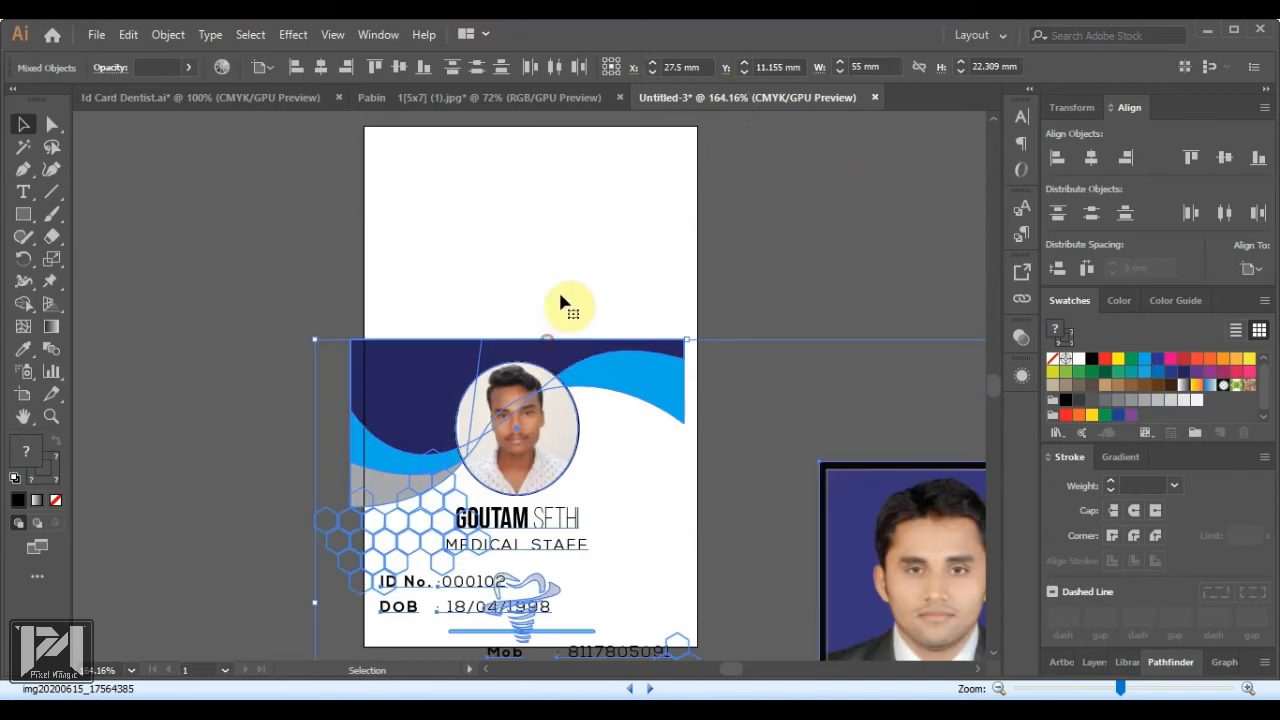
{"action": "left_click_drag", "start_coordinate": [559, 296], "coordinate": [562, 134]}
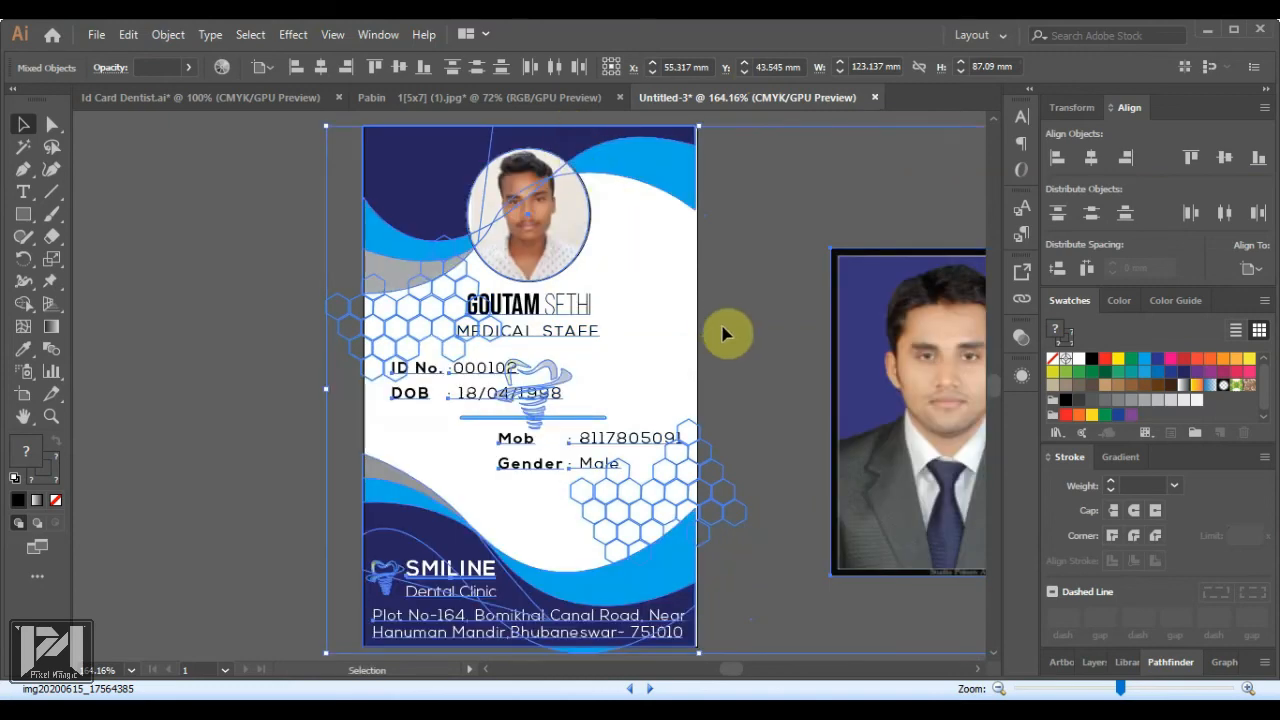
{"action": "key", "text": "Right"}
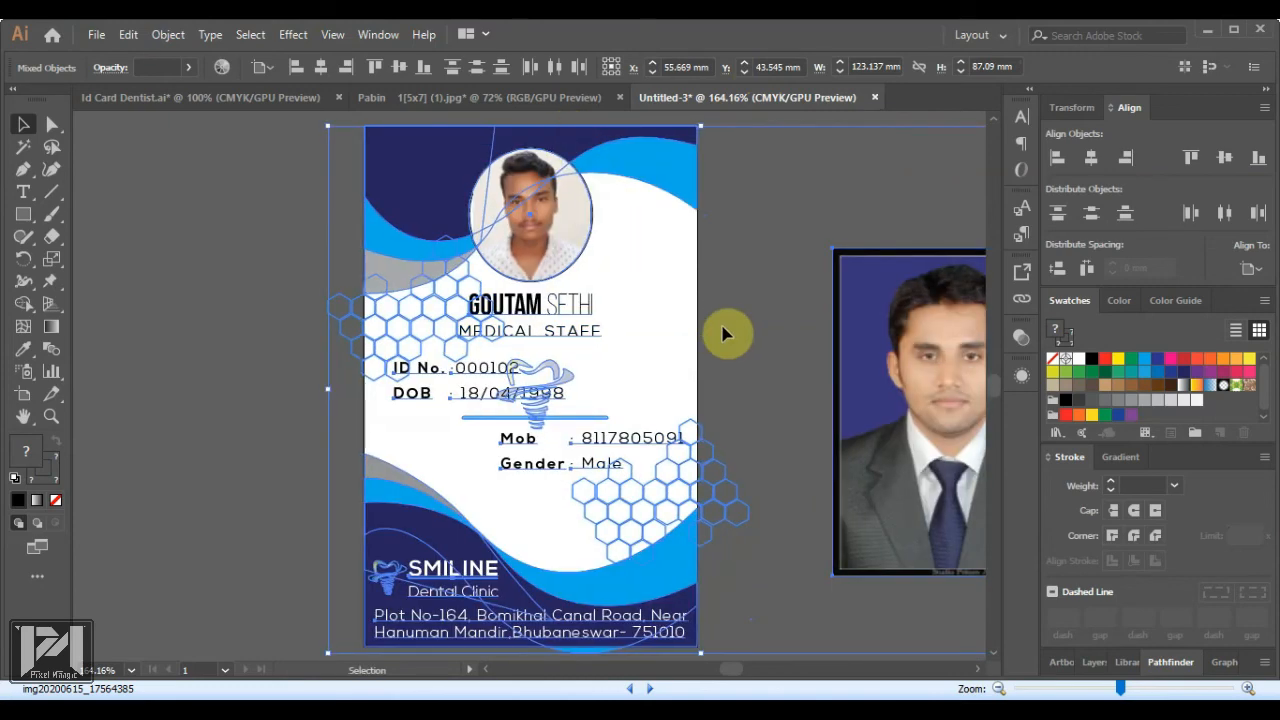
Delete the old circular photo and place a copy of the empty circle frame over the new portrait
{"action": "left_click", "coordinate": [229, 300]}
{"action": "left_click_drag", "start_coordinate": [510, 242], "coordinate": [197, 293]}
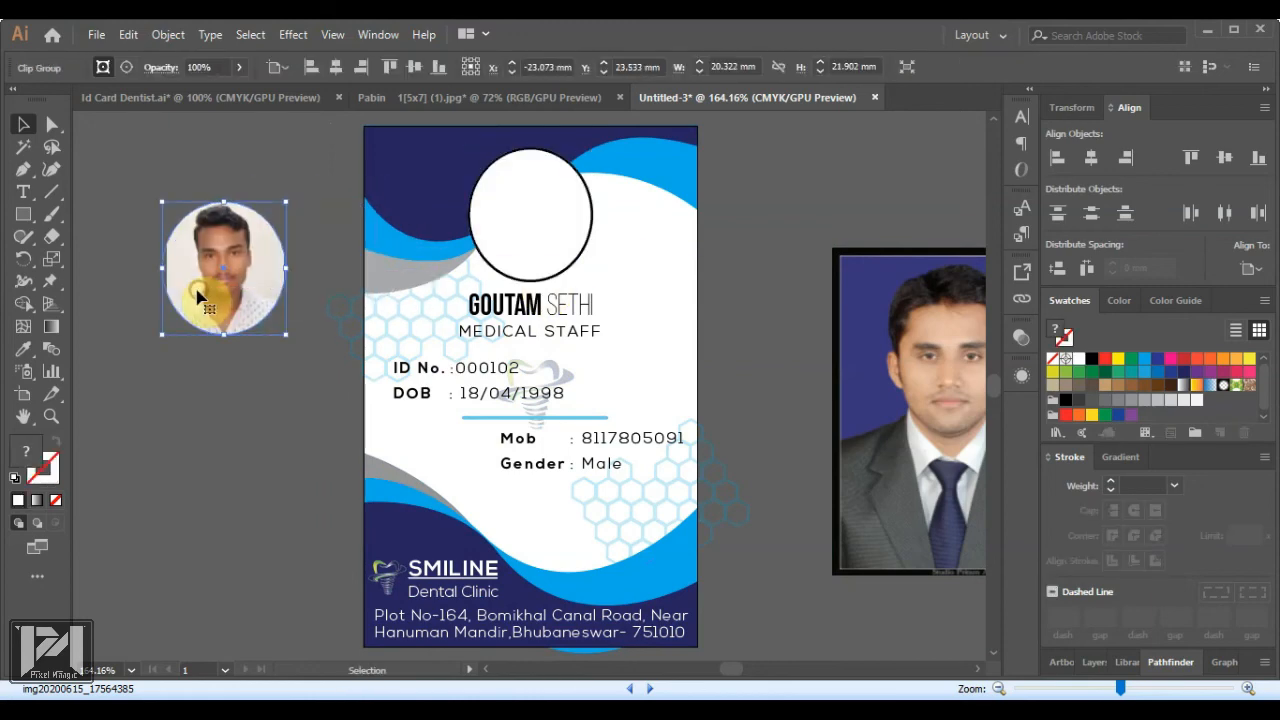
{"action": "key", "text": "Delete"}
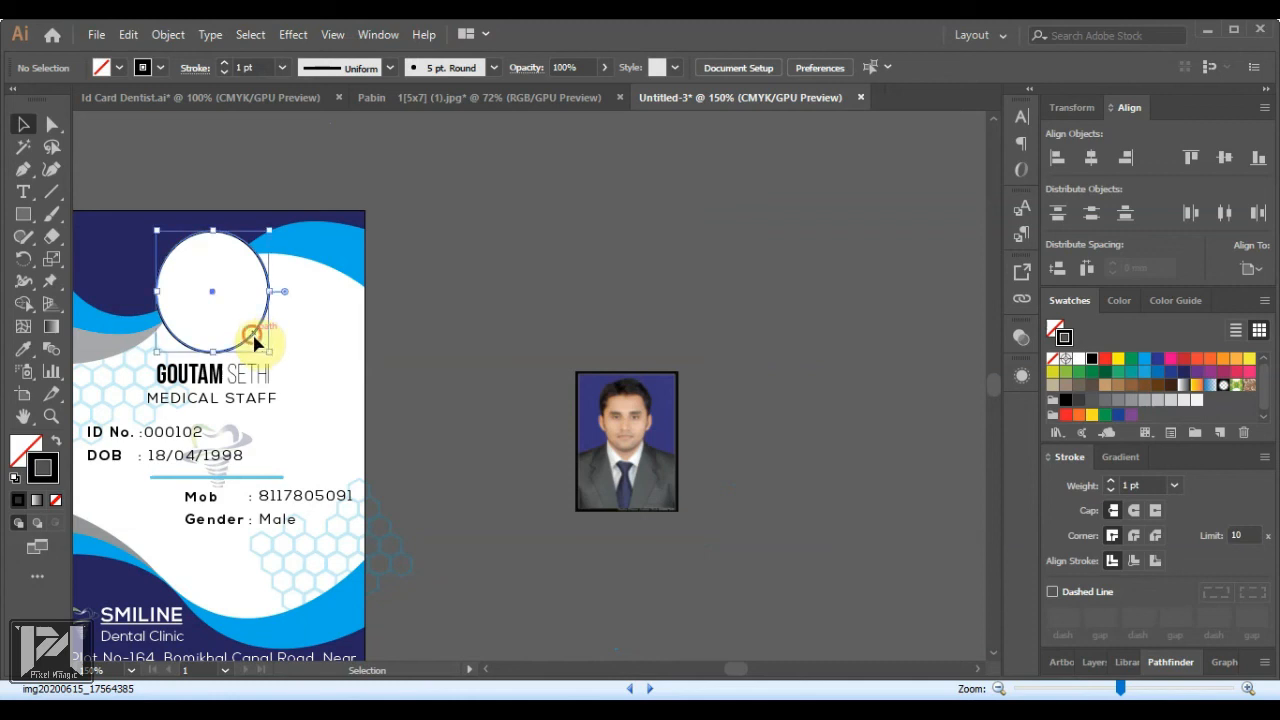
{"action": "left_click_drag", "start_coordinate": [255, 343], "coordinate": [535, 424]}
{"action": "left_click_drag", "start_coordinate": [690, 368], "coordinate": [670, 482]}
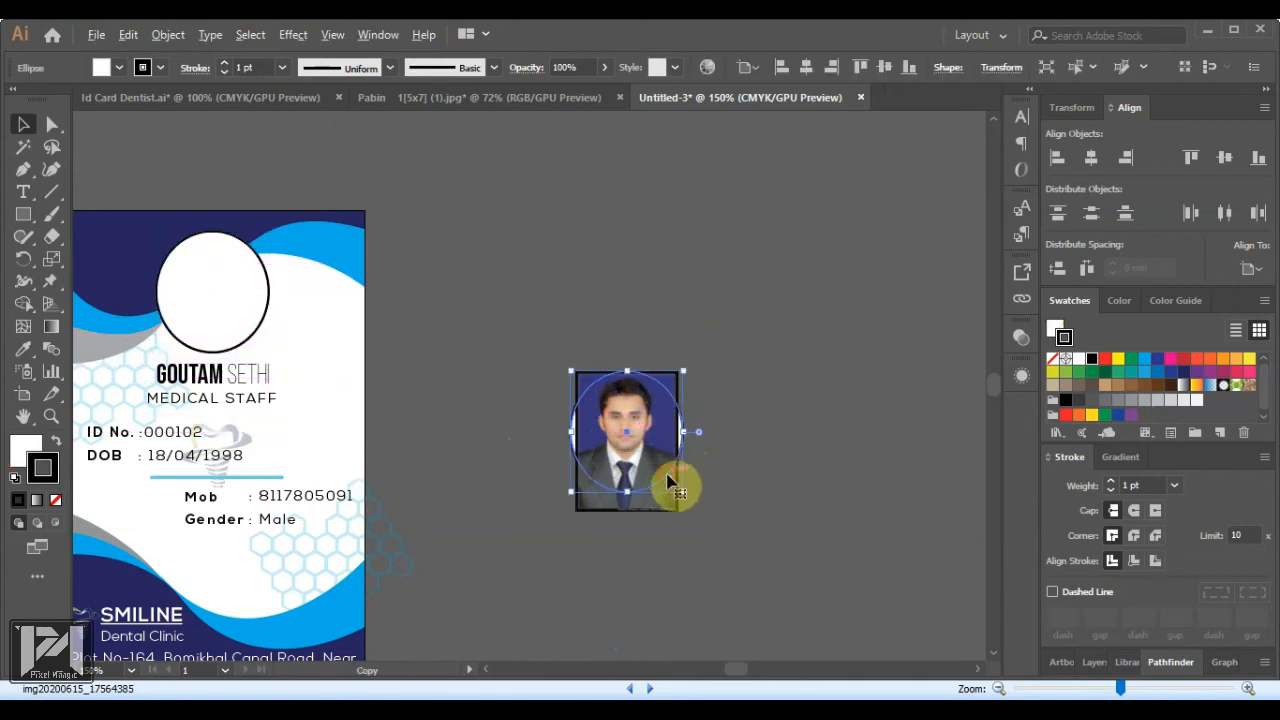
Bring the circle in front of the photo and remove its white fill
{"action": "right_click", "coordinate": [668, 481]}
{"action": "mouse_move", "coordinate": [737, 378]}
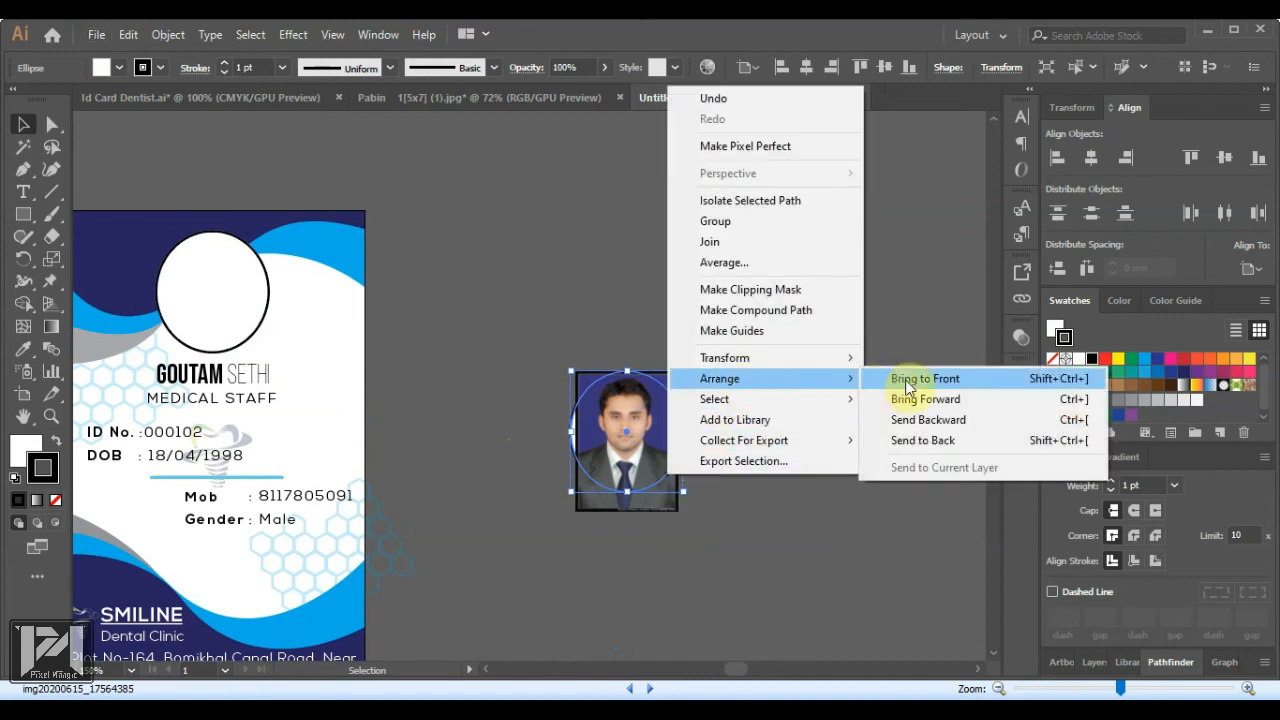
{"action": "left_click", "coordinate": [908, 376]}
{"action": "left_click", "coordinate": [810, 412]}
{"action": "left_click", "coordinate": [624, 431]}
{"action": "left_click", "coordinate": [1054, 329]}
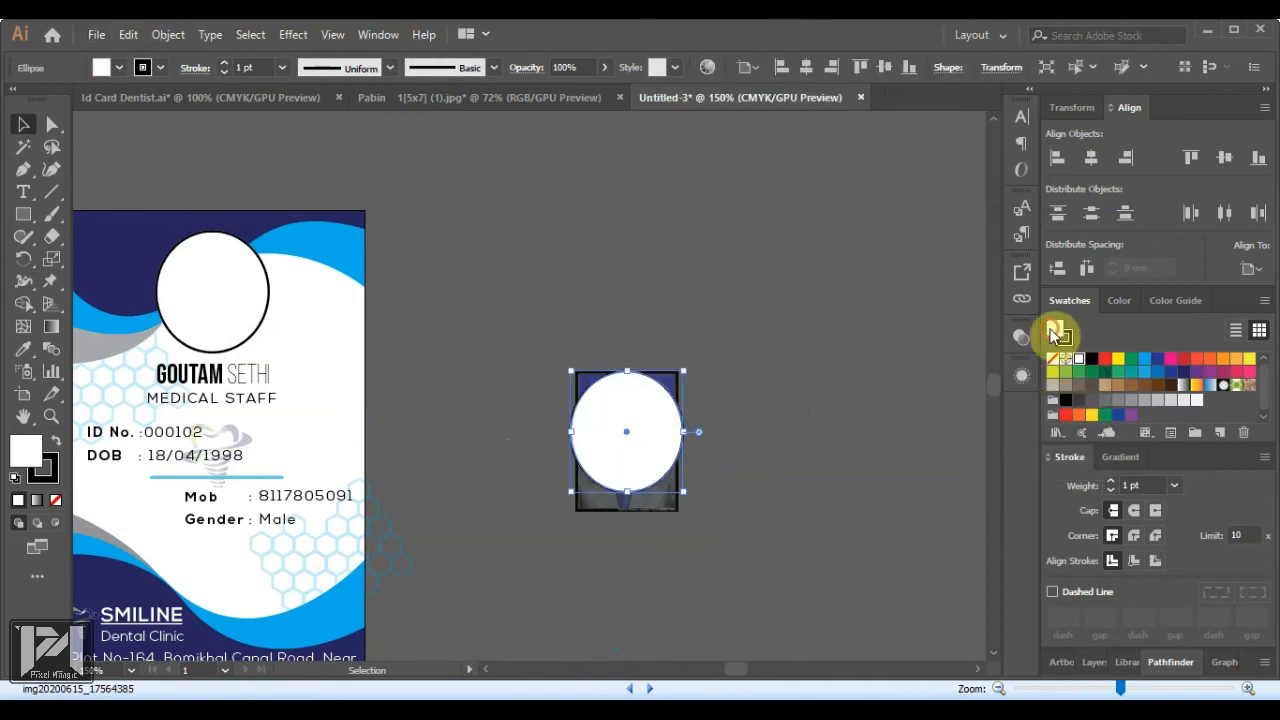
{"action": "left_click", "coordinate": [1050, 358]}
{"action": "left_click", "coordinate": [868, 376]}
Enlarge the portrait and nudge it down so the face fills the circle
{"action": "scroll", "coordinate": [623, 428], "scroll_direction": "up", "scroll_amount": 3}
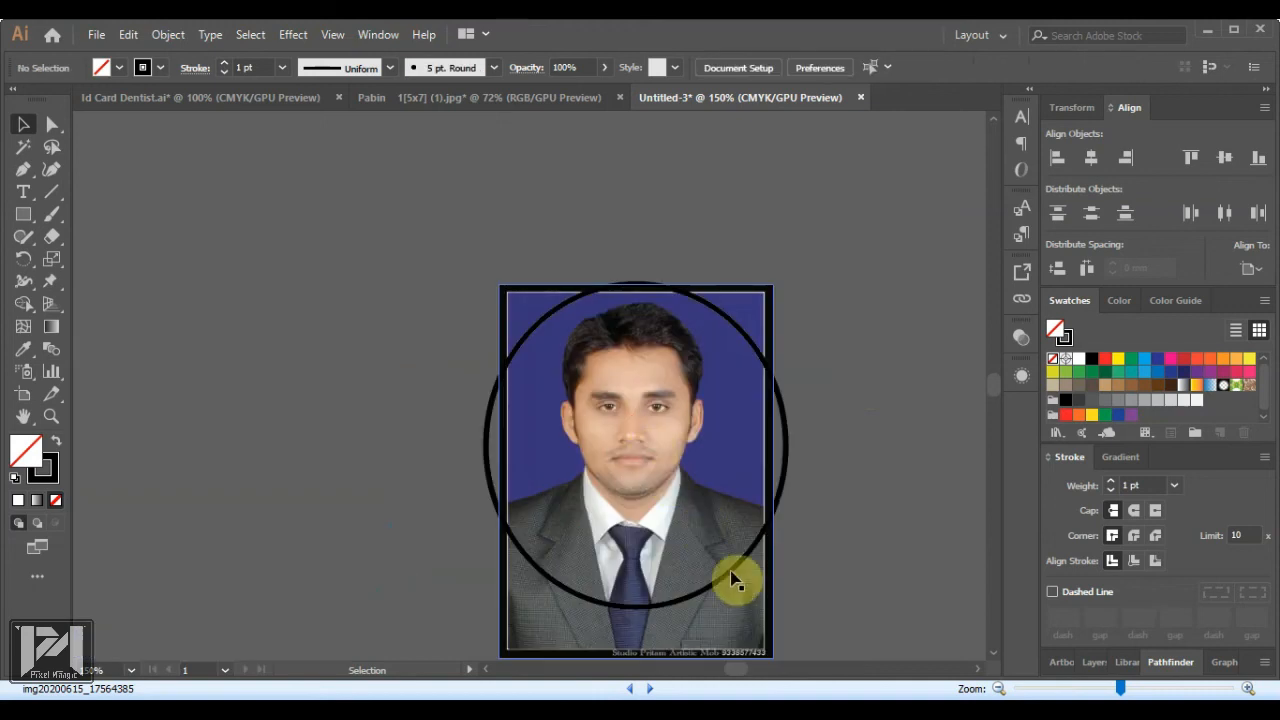
{"action": "left_click", "coordinate": [773, 287]}
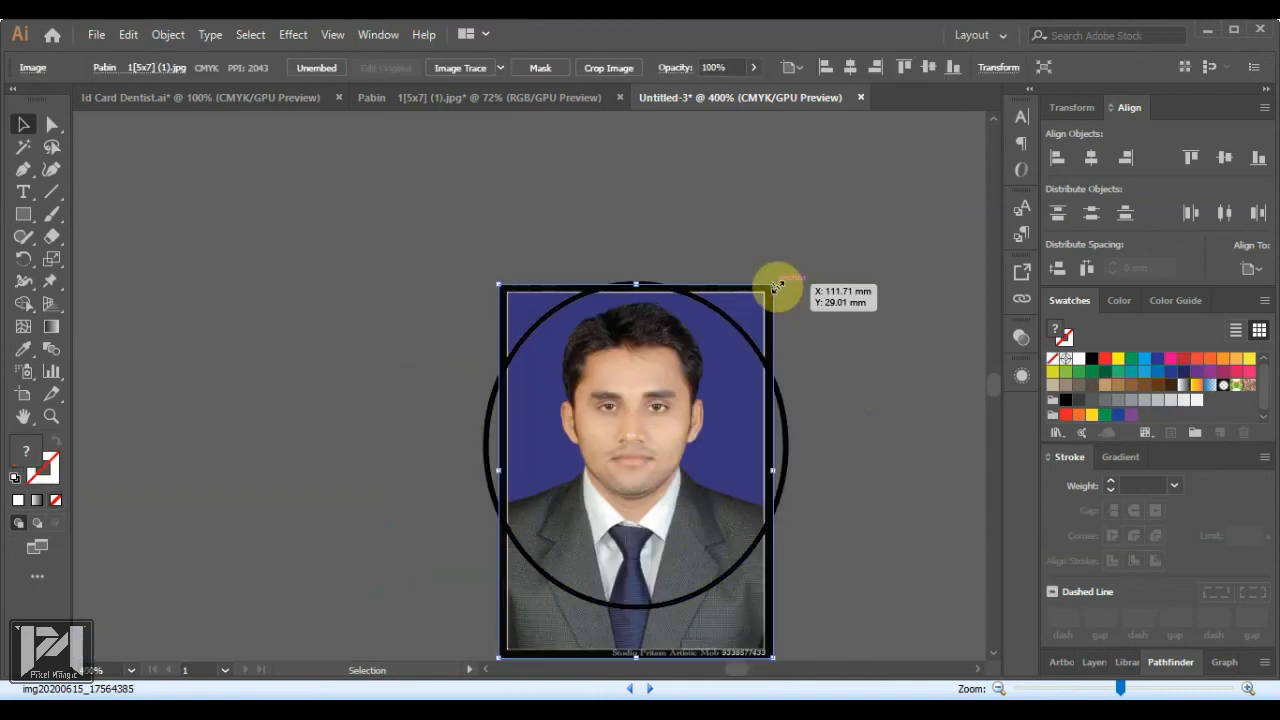
{"action": "left_click_drag", "start_coordinate": [783, 279], "coordinate": [797, 258]}
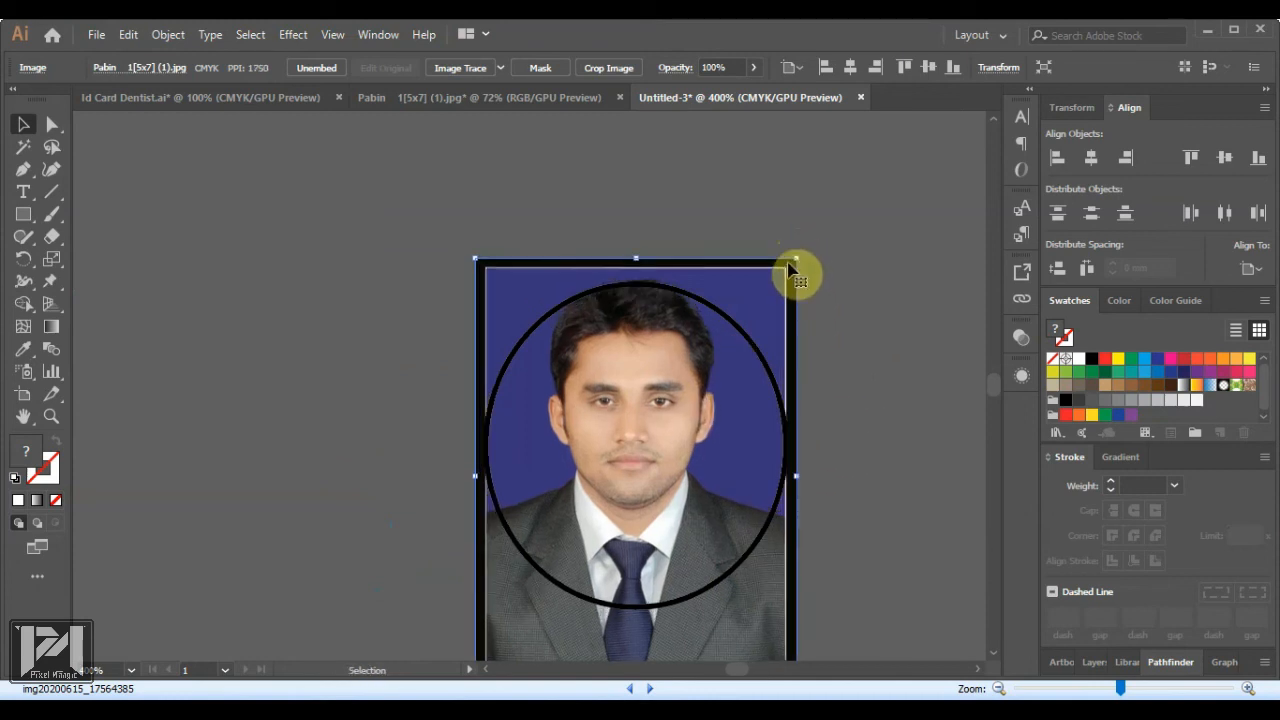
{"action": "key", "text": "Down"}
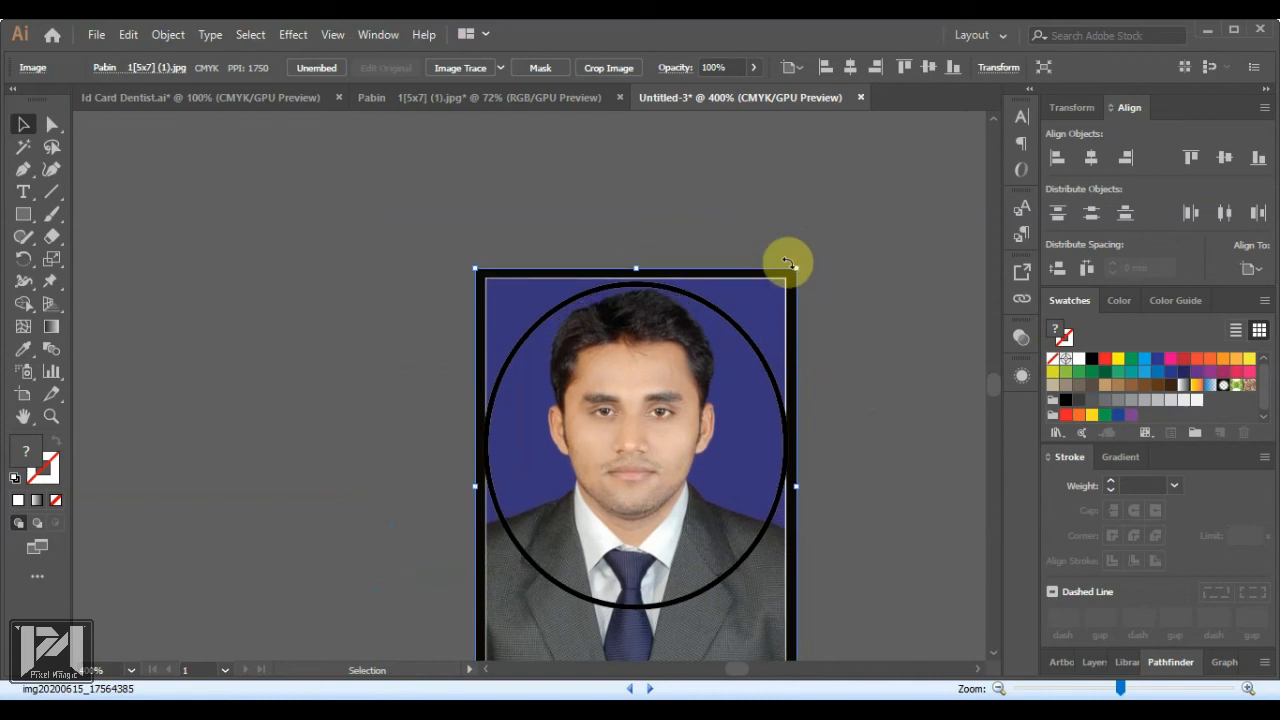
Remove the circle's outline and make a clipping mask of the circle and photo
{"action": "scroll", "coordinate": [555, 312], "scroll_direction": "down", "scroll_amount": 2}
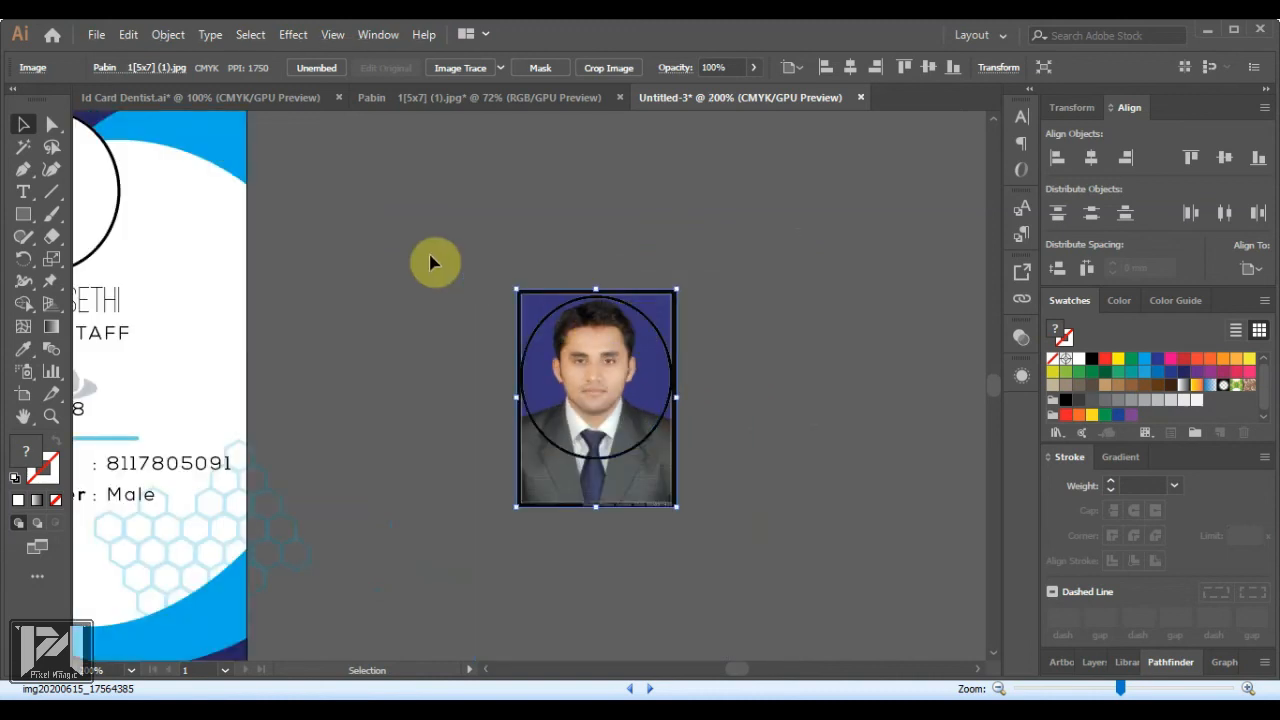
{"action": "left_click", "coordinate": [551, 314]}
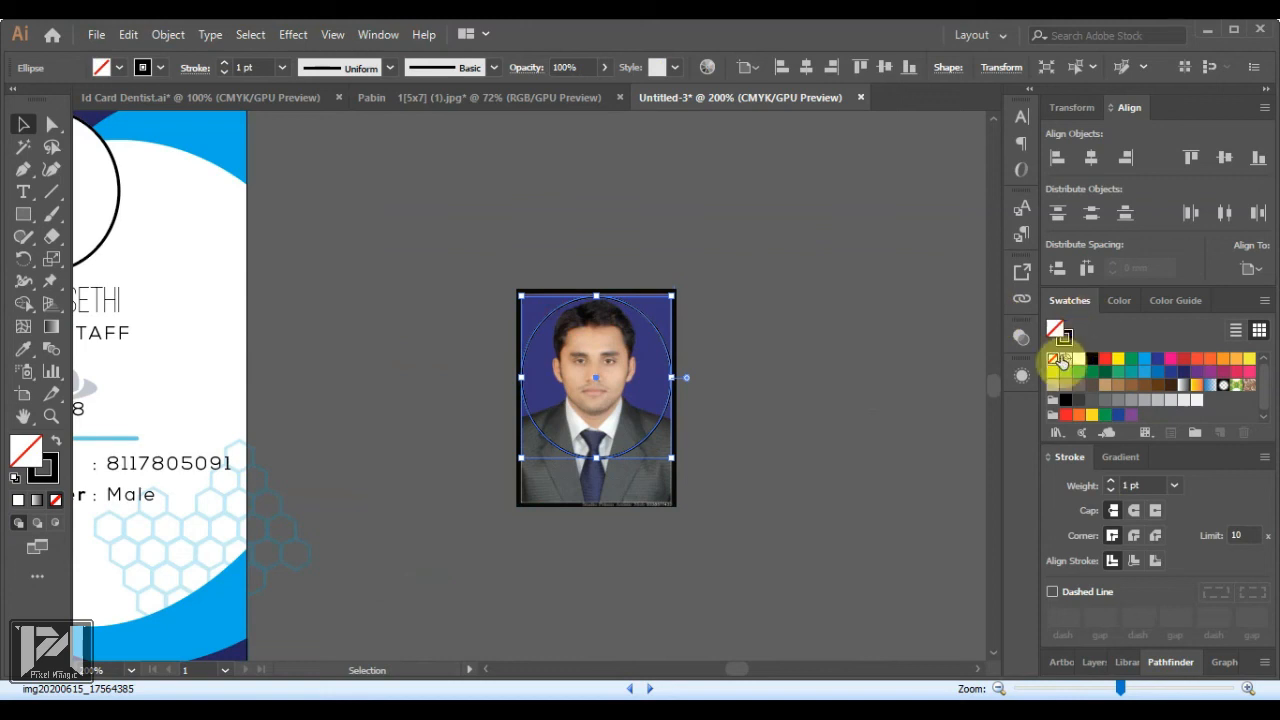
{"action": "left_click", "coordinate": [1055, 358]}
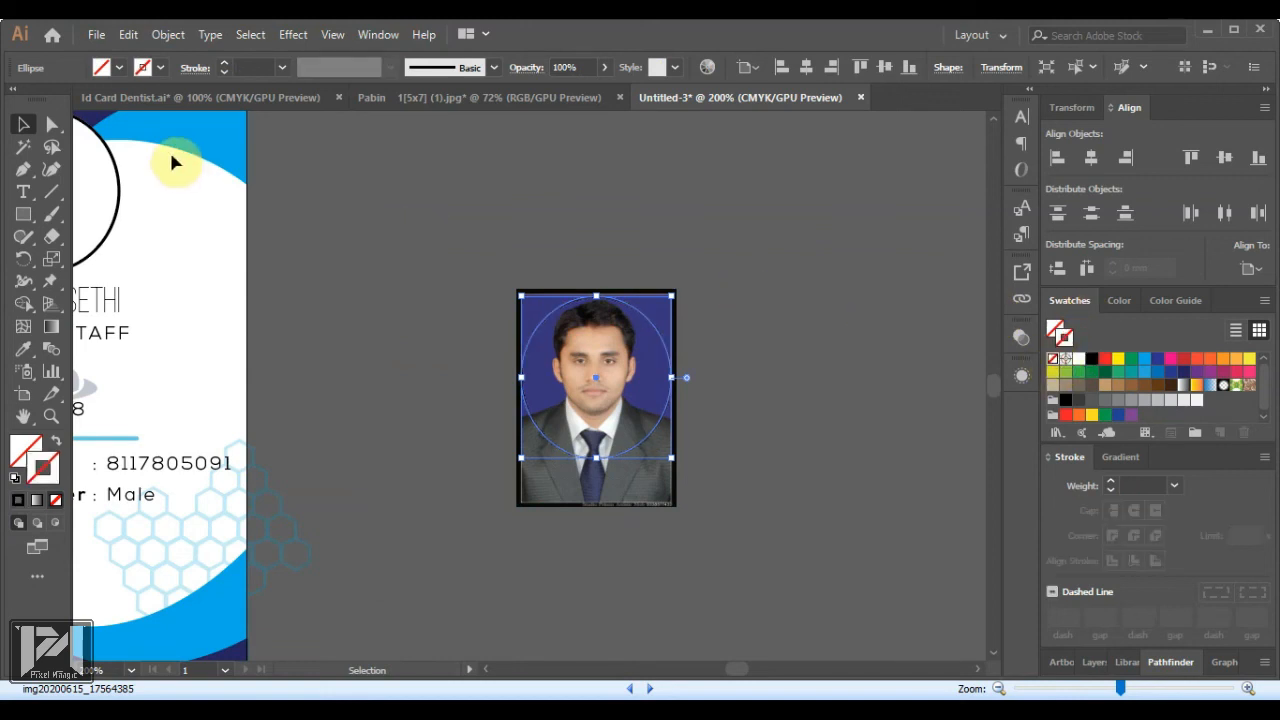
{"action": "left_click", "coordinate": [380, 191]}
{"action": "left_click_drag", "start_coordinate": [434, 243], "coordinate": [774, 584]}
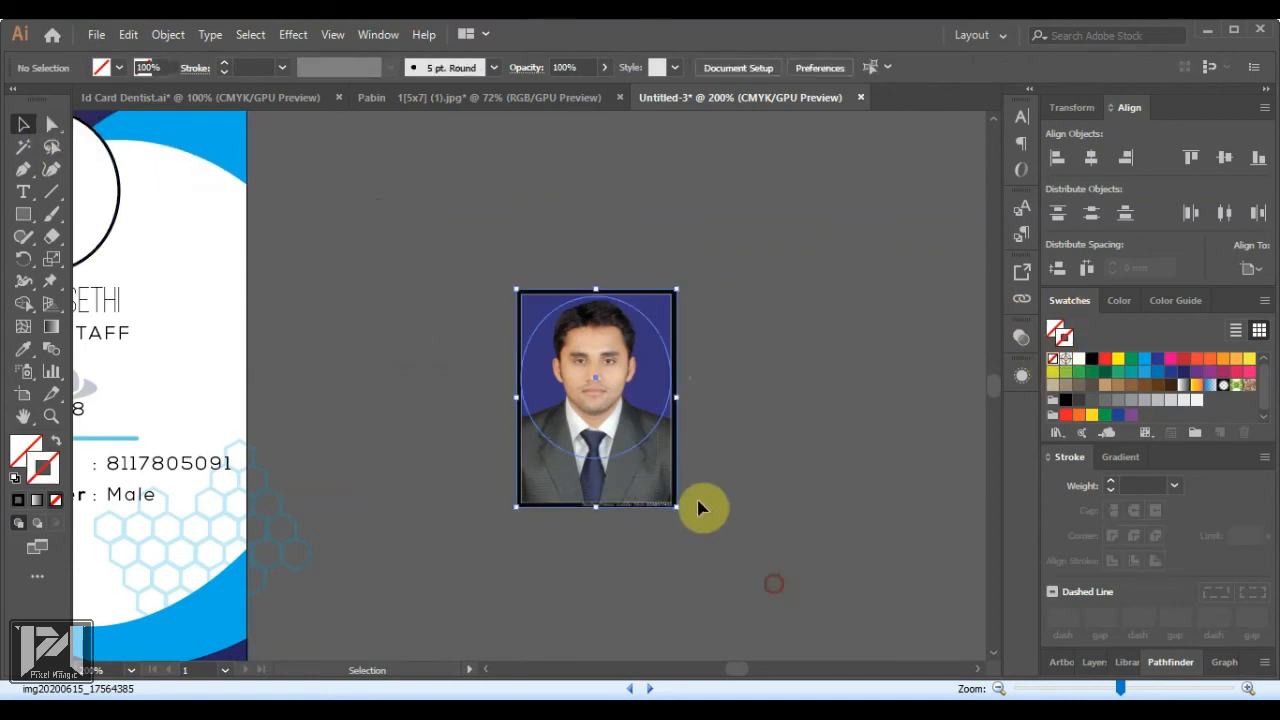
{"action": "right_click", "coordinate": [597, 364]}
{"action": "left_click", "coordinate": [679, 427]}
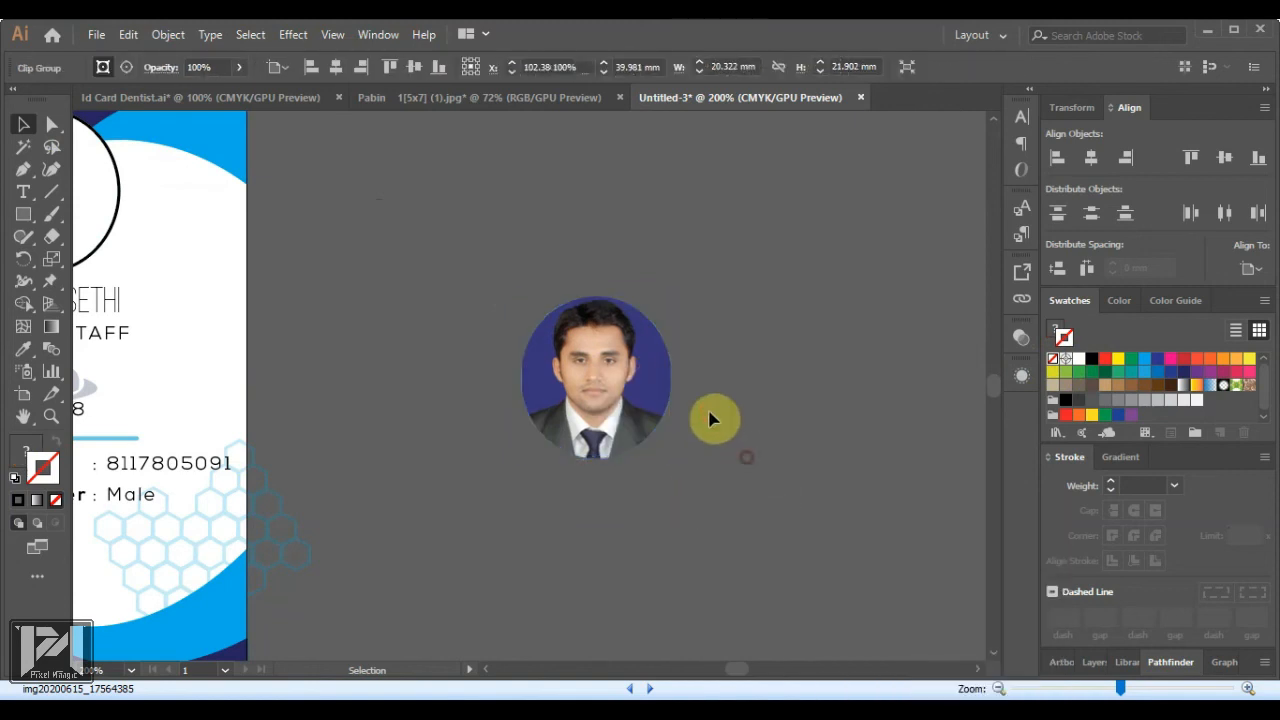
{"action": "left_click", "coordinate": [780, 420]}
Move the round clipped photo onto the card's white circle frame
{"action": "scroll", "coordinate": [780, 490], "scroll_direction": "down", "scroll_amount": 3}
{"action": "scroll", "coordinate": [563, 337], "scroll_direction": "up", "scroll_amount": 2}
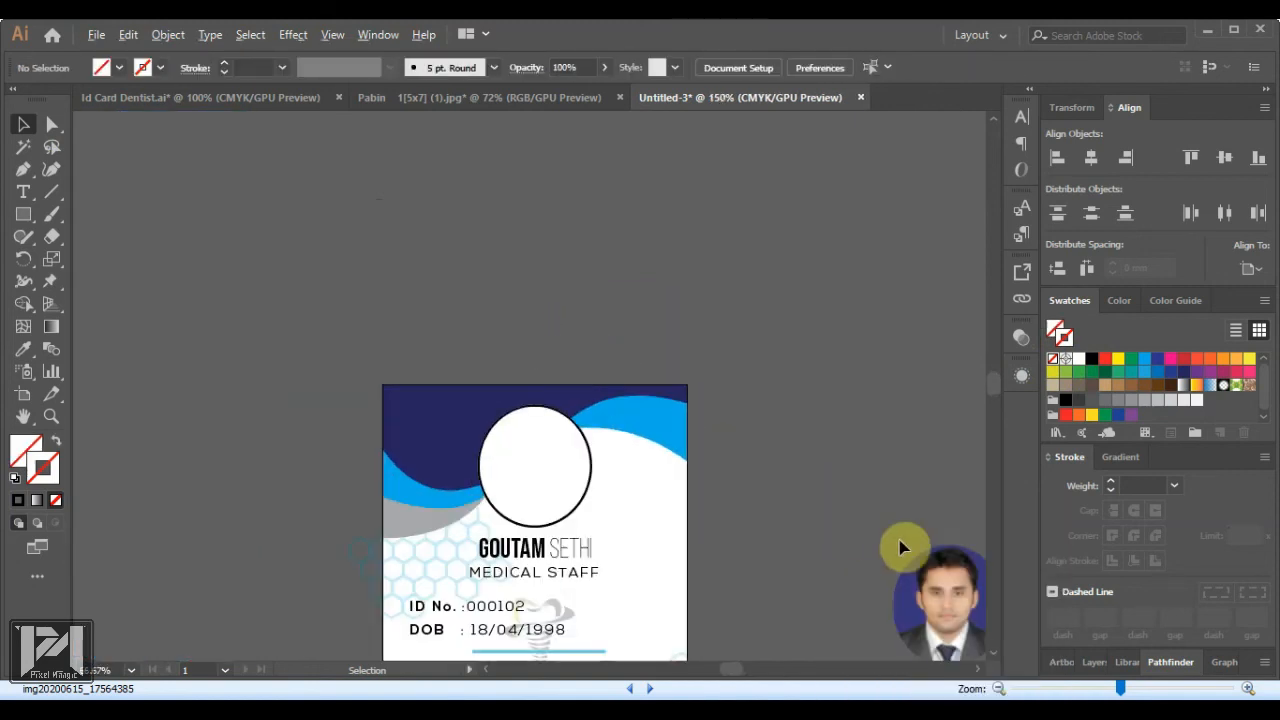
{"action": "left_click_drag", "start_coordinate": [900, 548], "coordinate": [529, 434]}
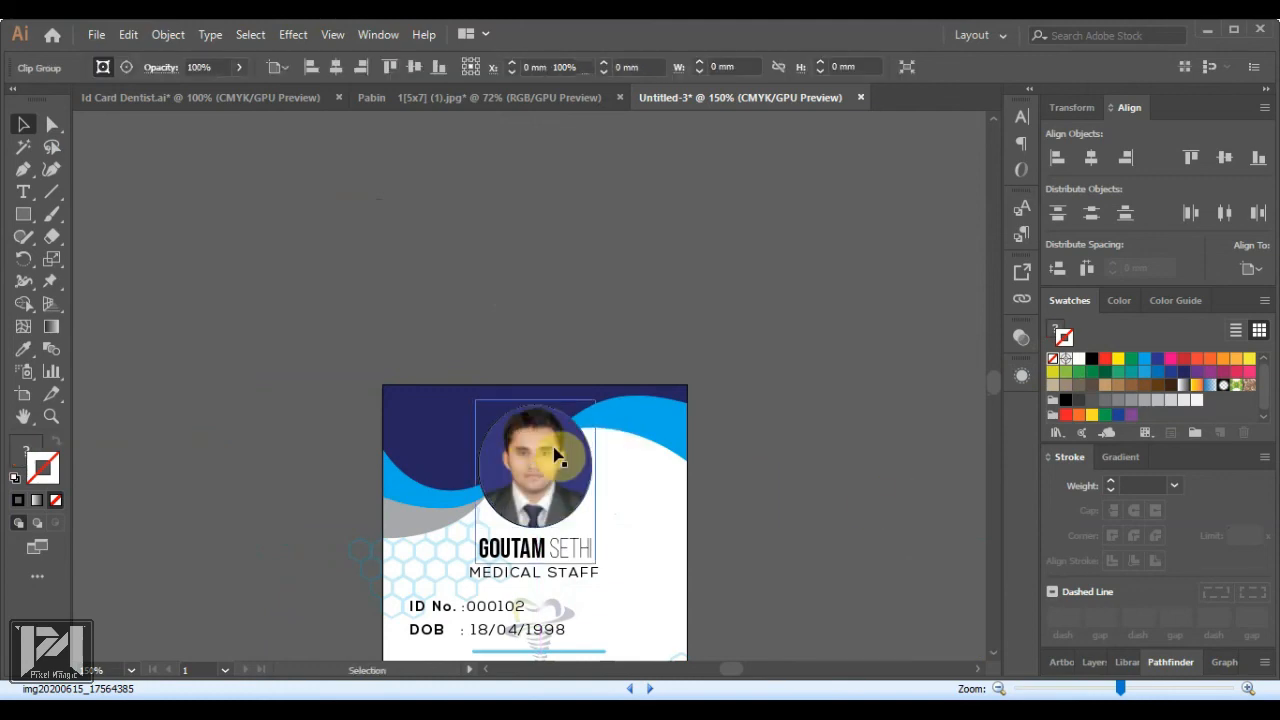
{"action": "scroll", "coordinate": [560, 468], "scroll_direction": "up", "scroll_amount": 3}
{"action": "left_click", "coordinate": [471, 471]}
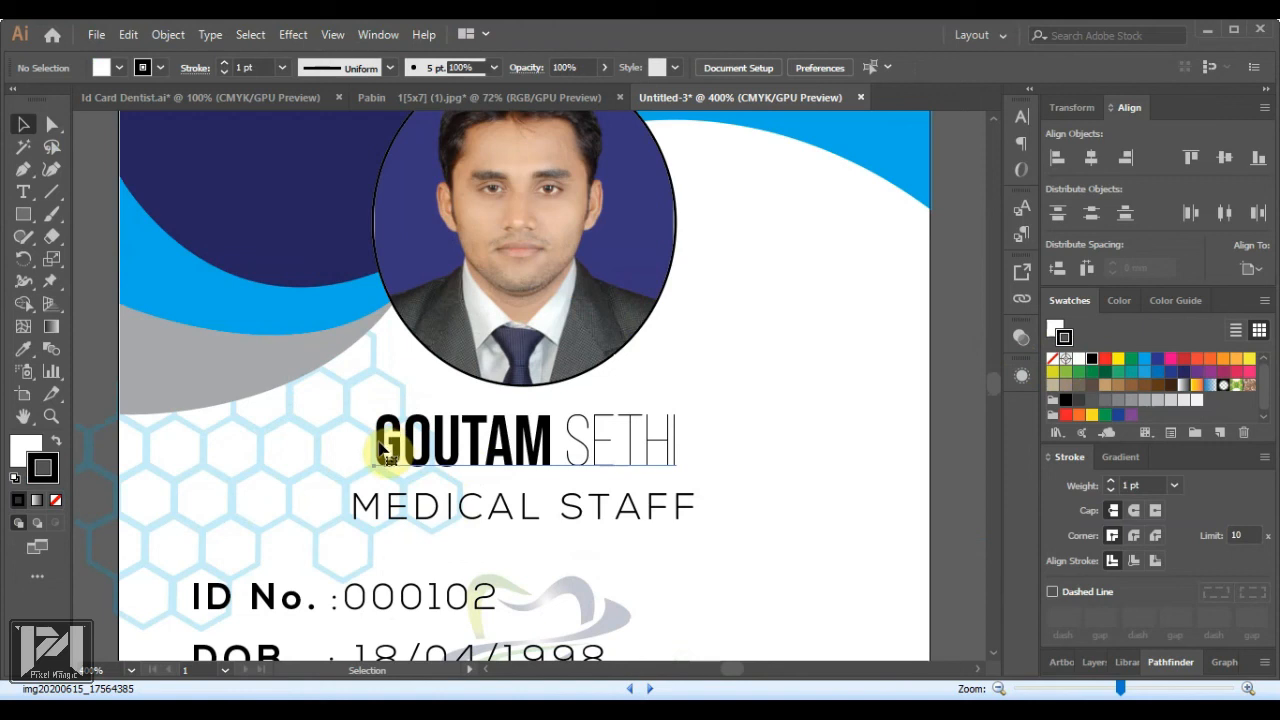
Replace the old name with the new dentist's full name prefixed 'DR.'
{"action": "double_click", "coordinate": [385, 455]}
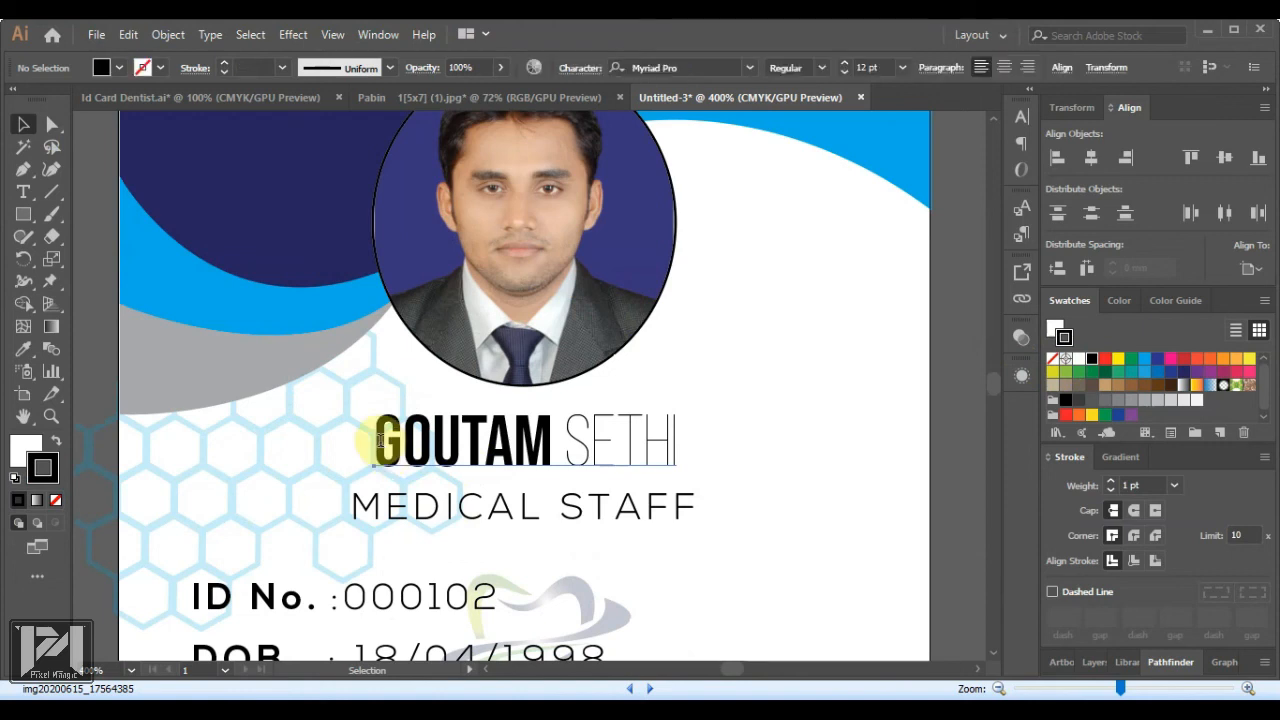
{"action": "left_click_drag", "start_coordinate": [385, 455], "coordinate": [739, 447]}
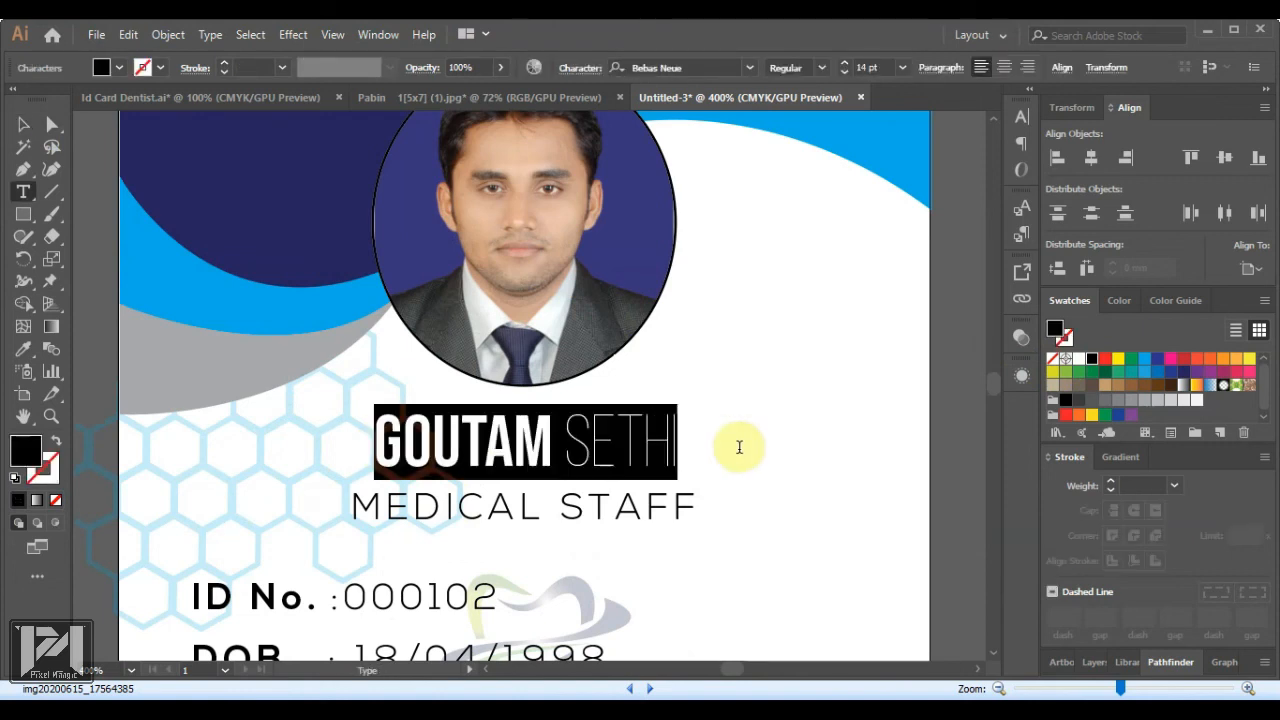
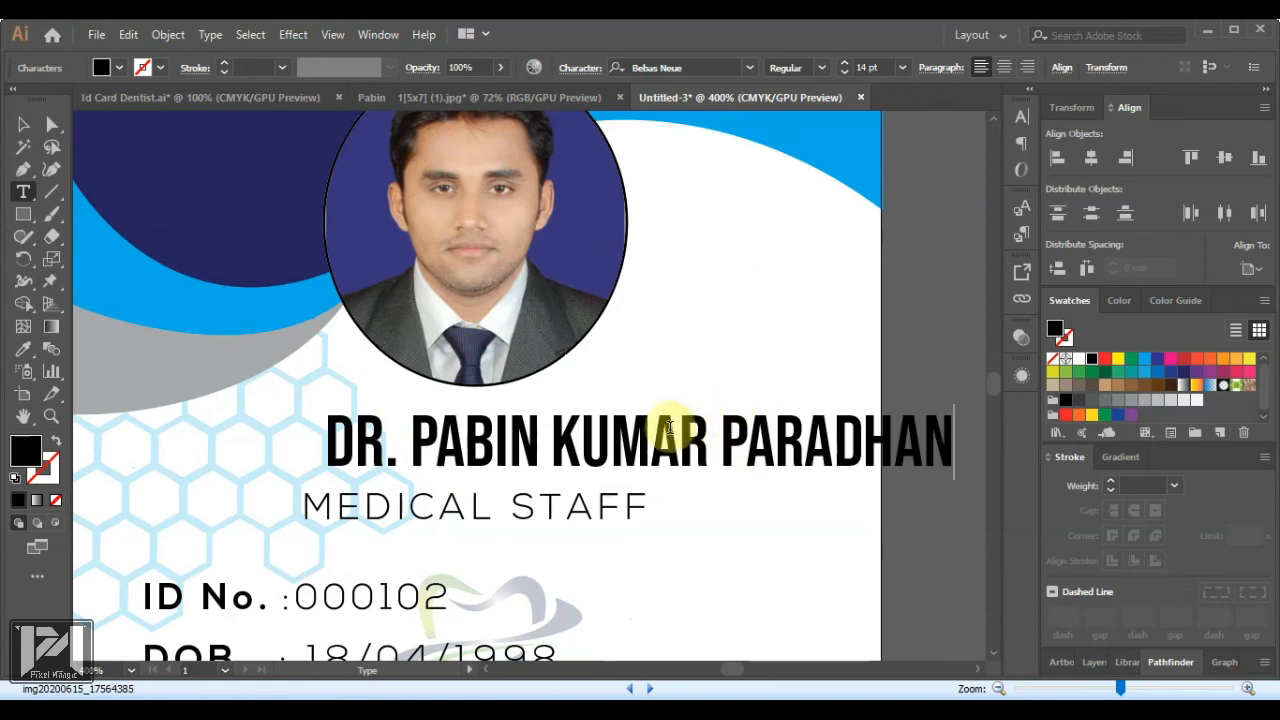
Set the surname to the Bebas Neue Light weight
{"action": "left_click_drag", "start_coordinate": [728, 440], "coordinate": [960, 440]}
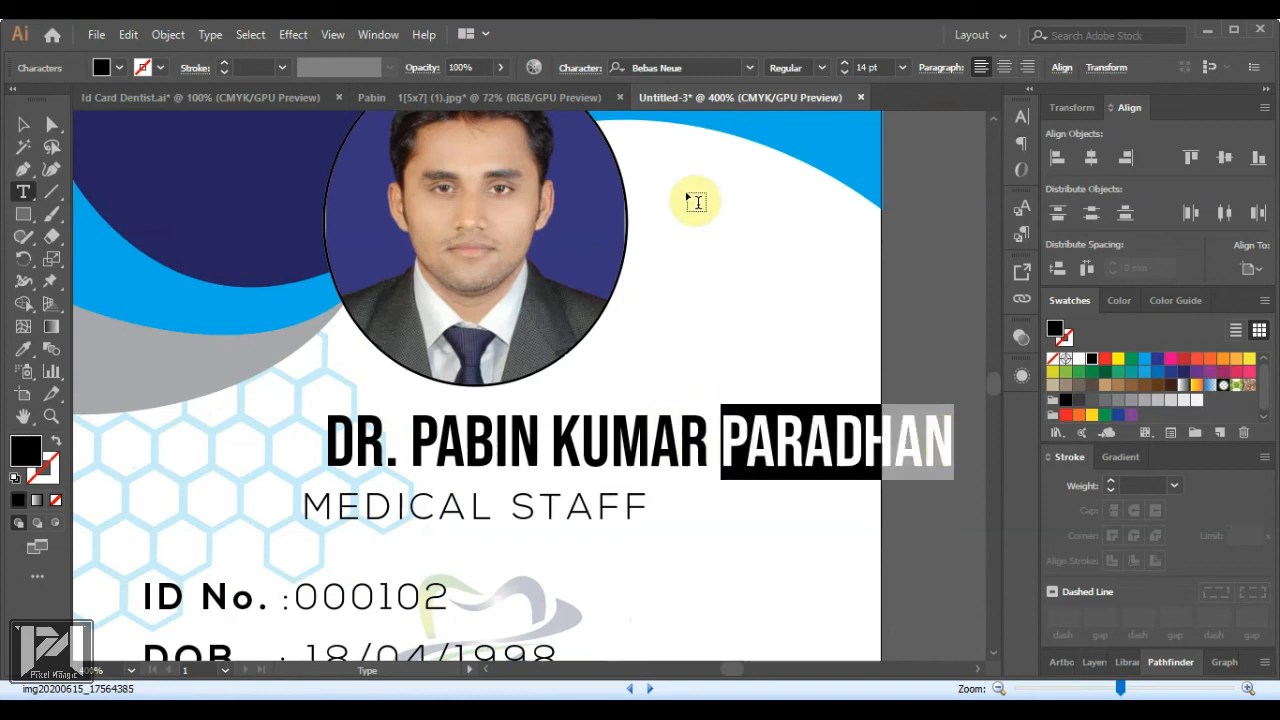
{"action": "left_click", "coordinate": [821, 68]}
{"action": "left_click", "coordinate": [820, 106]}
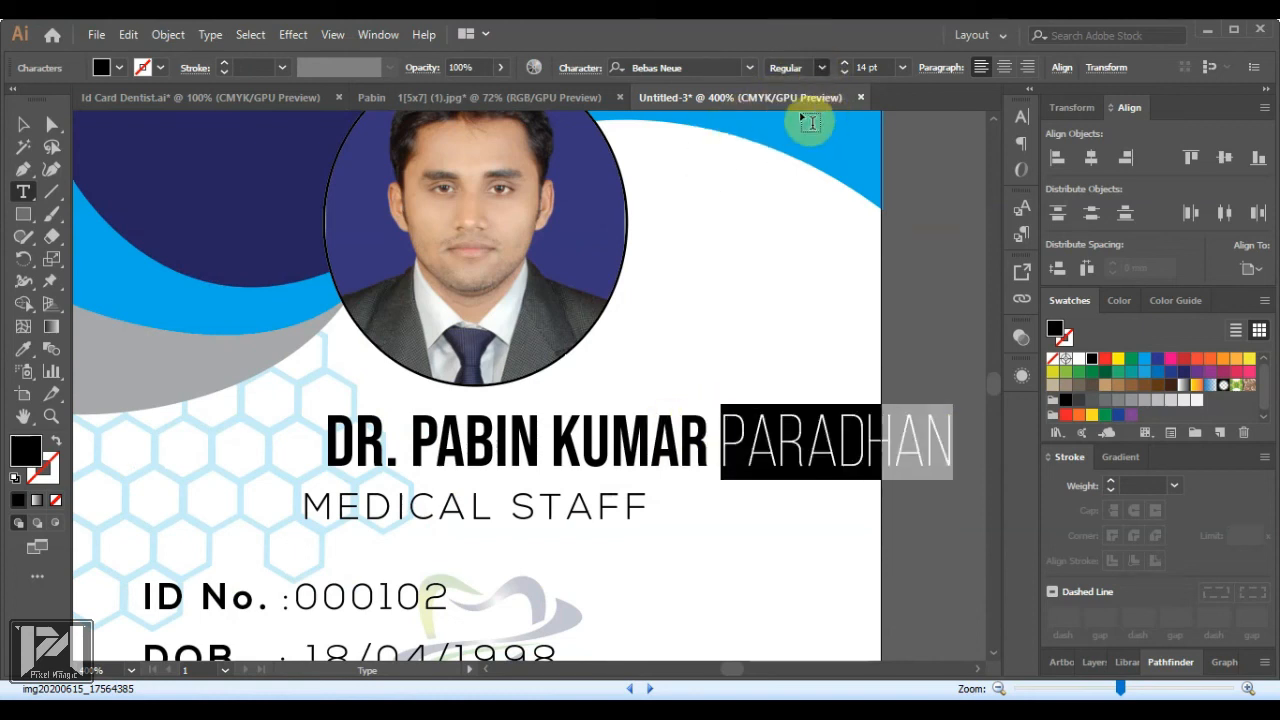
{"action": "left_click", "coordinate": [821, 68]}
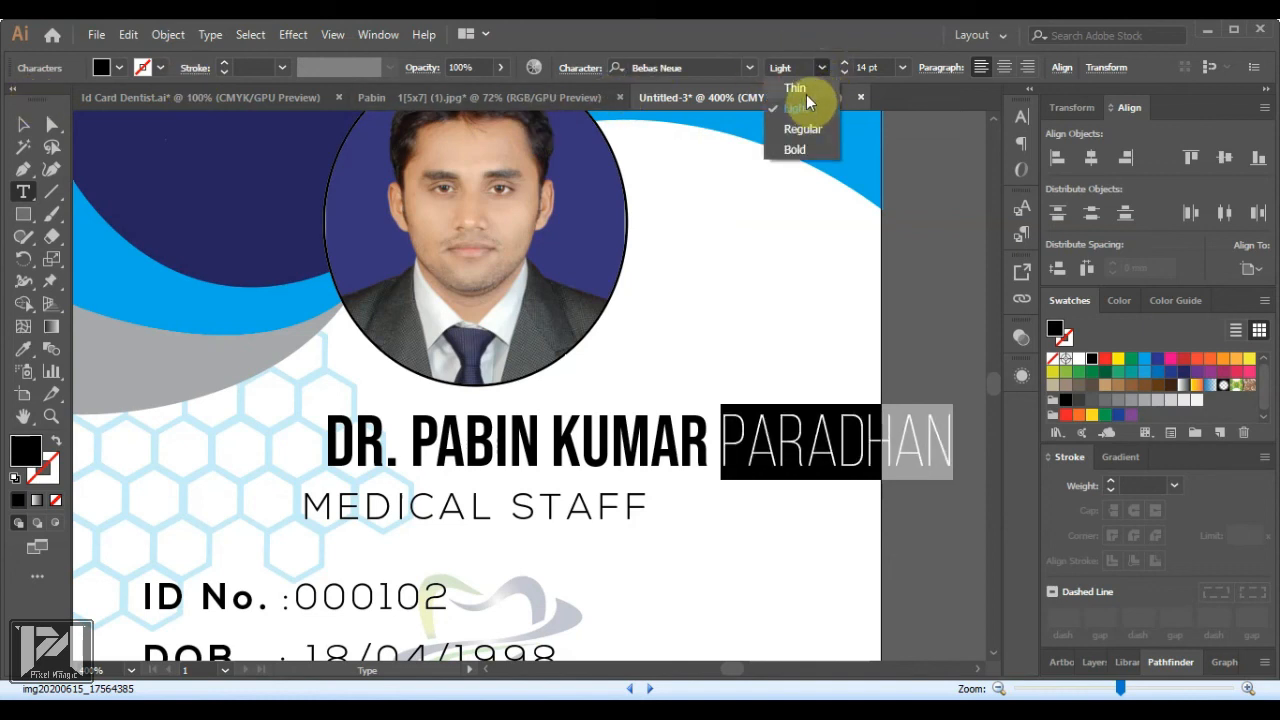
{"action": "left_click", "coordinate": [810, 108]}
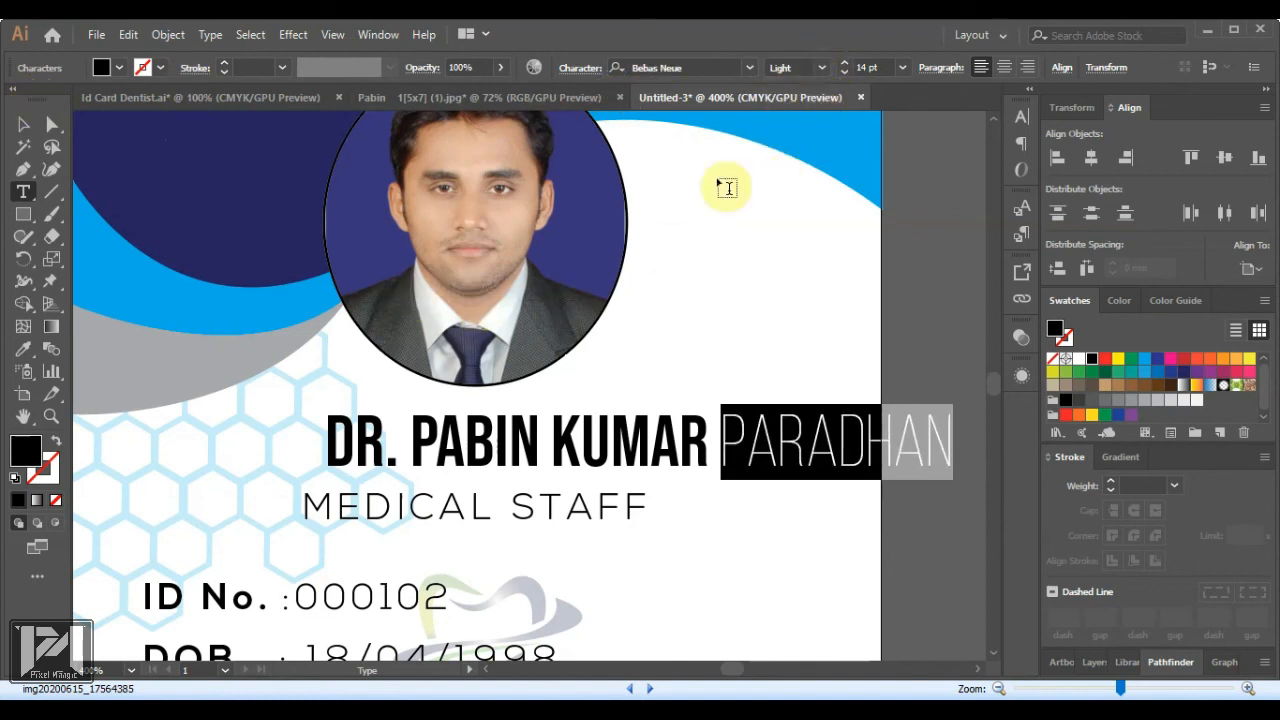
Centre the name line horizontally on the card
{"action": "left_click", "coordinate": [24, 124]}
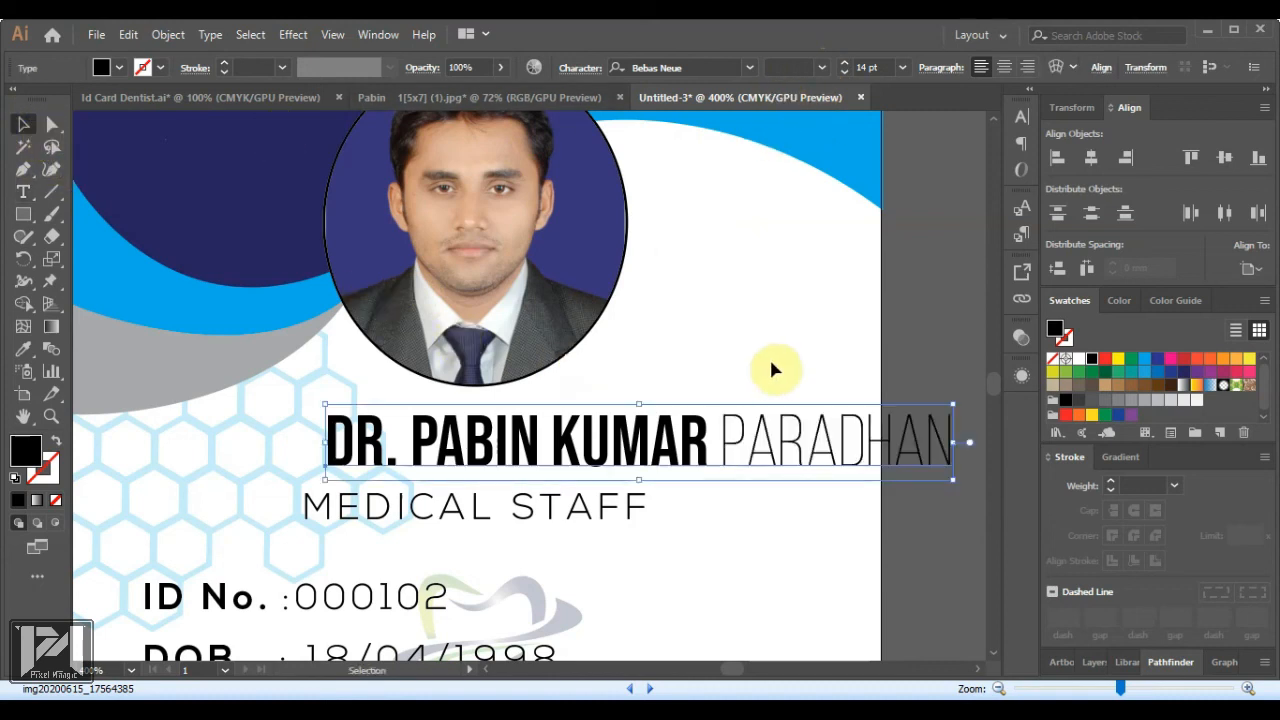
{"action": "left_click", "coordinate": [1091, 157]}
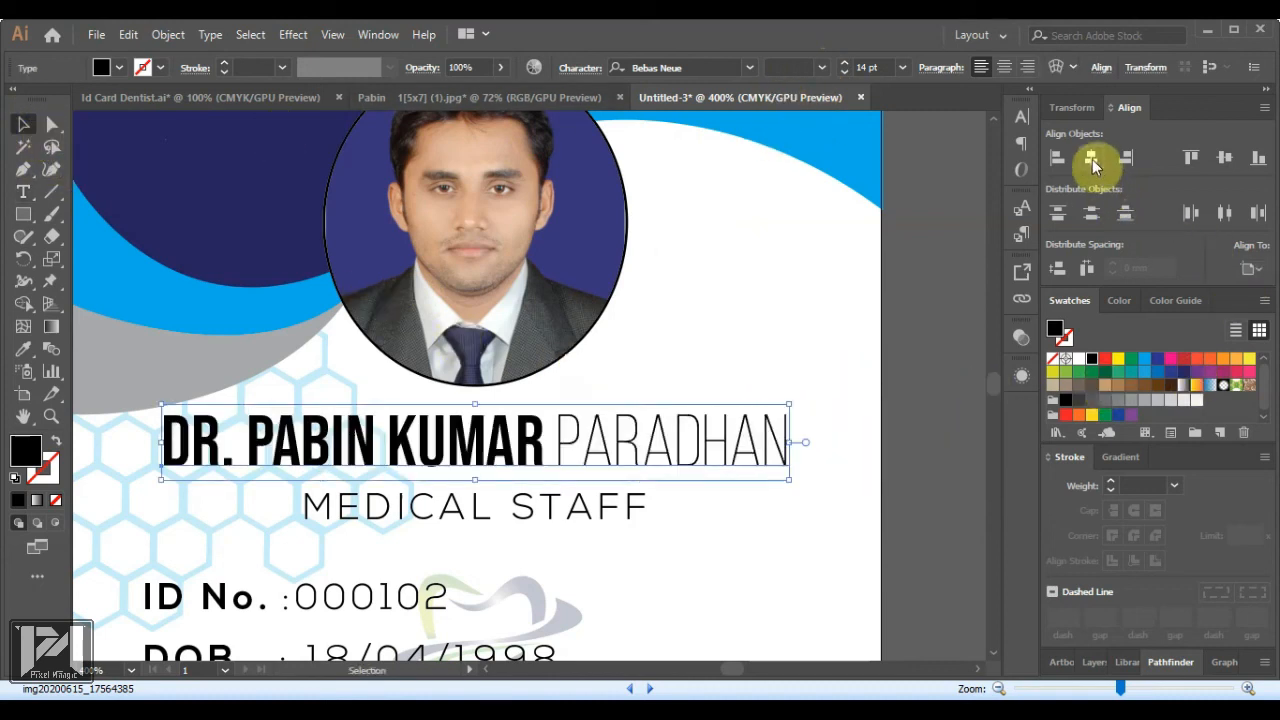
{"action": "left_click", "coordinate": [908, 368]}
{"action": "scroll", "coordinate": [426, 485], "scroll_direction": "down", "scroll_amount": 2}
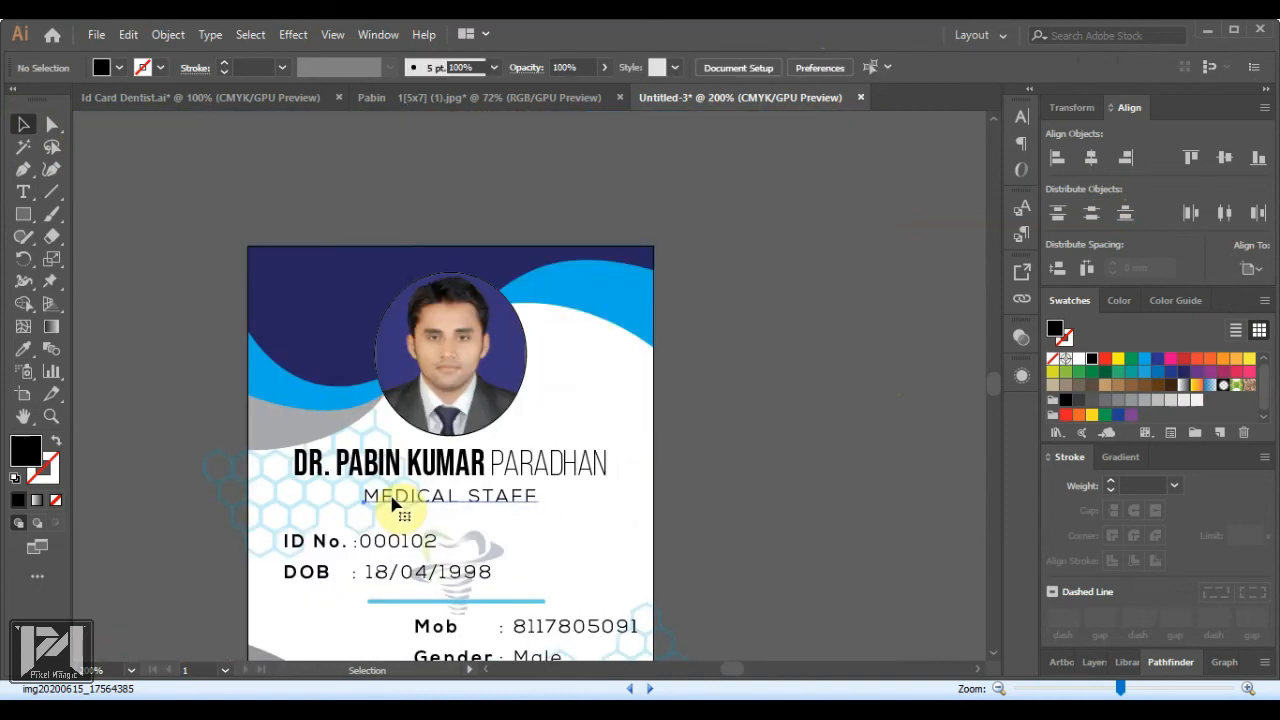
Change the title from MEDICAL STAFF to DENTIST
{"action": "double_click", "coordinate": [393, 496]}
{"action": "key", "text": "Left"}
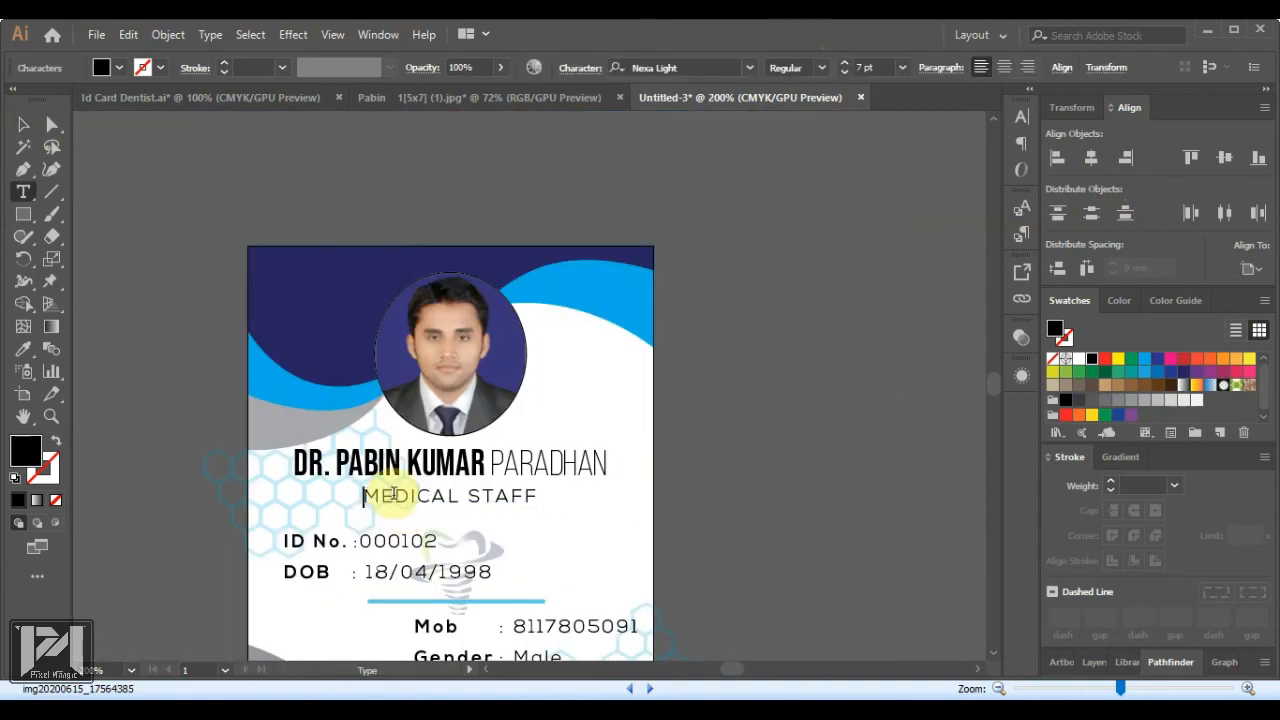
{"action": "type", "text": "DENTI"}
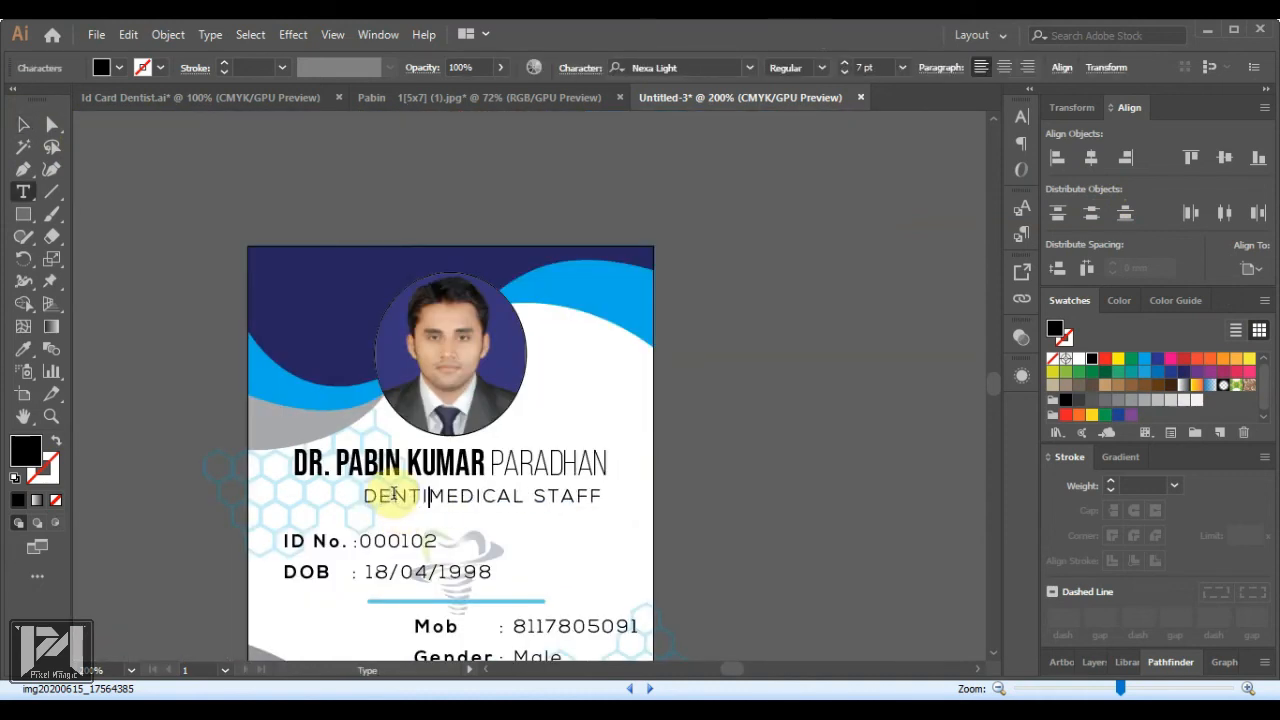
{"action": "type", "text": "ST"}
{"action": "key", "text": "shift+End"}
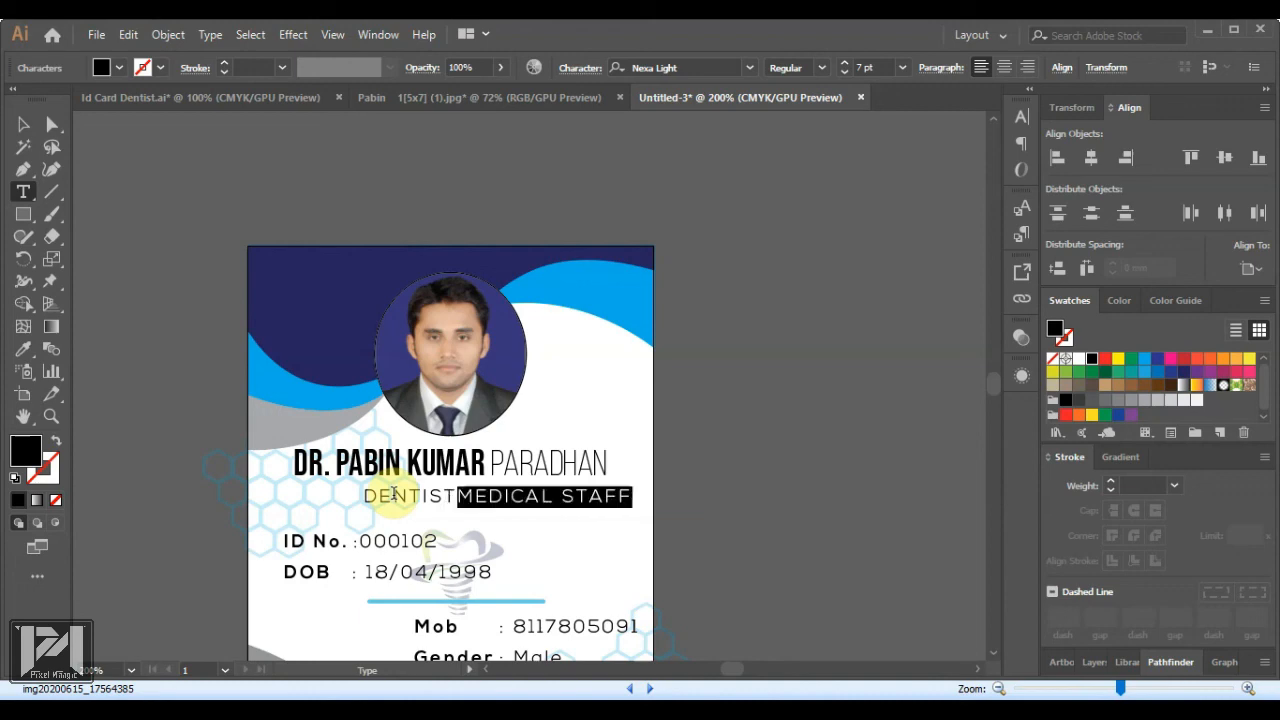
{"action": "key", "text": "BackSpace"}
{"action": "key", "text": "Escape"}
{"action": "scroll", "coordinate": [309, 423], "scroll_direction": "down", "scroll_amount": 3}
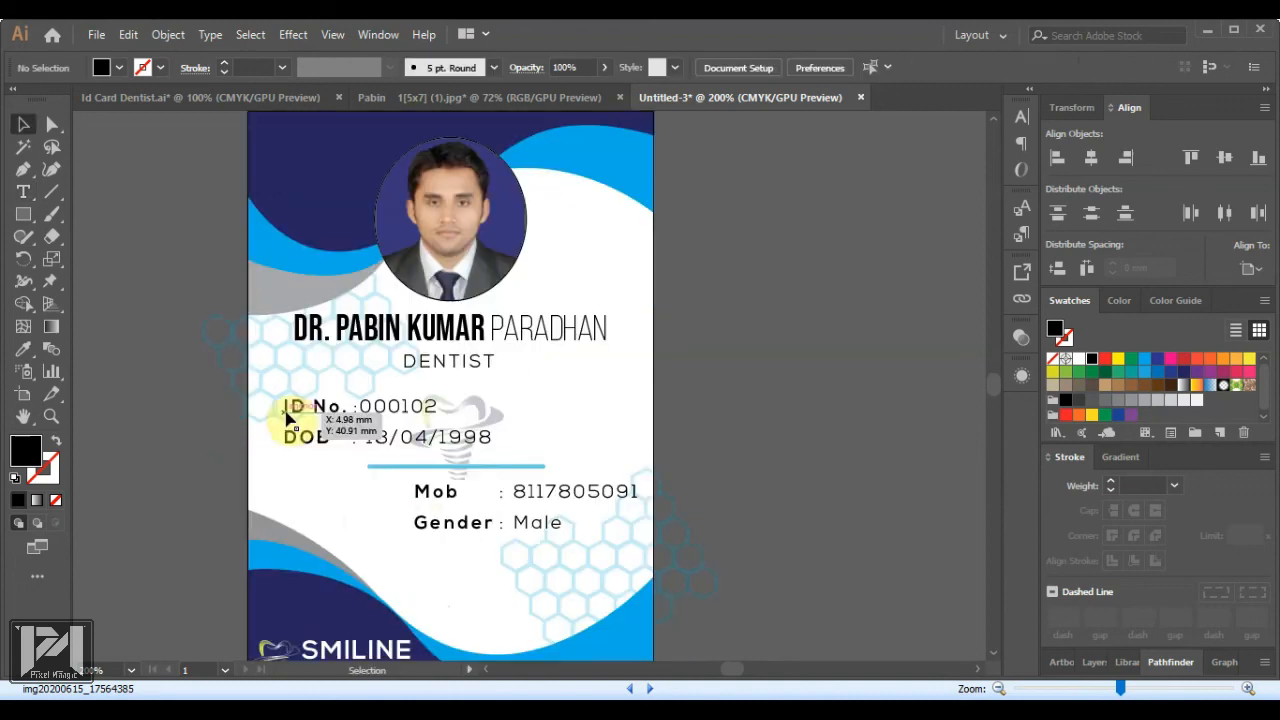
{"action": "scroll", "coordinate": [295, 430], "scroll_direction": "up", "scroll_amount": 1}
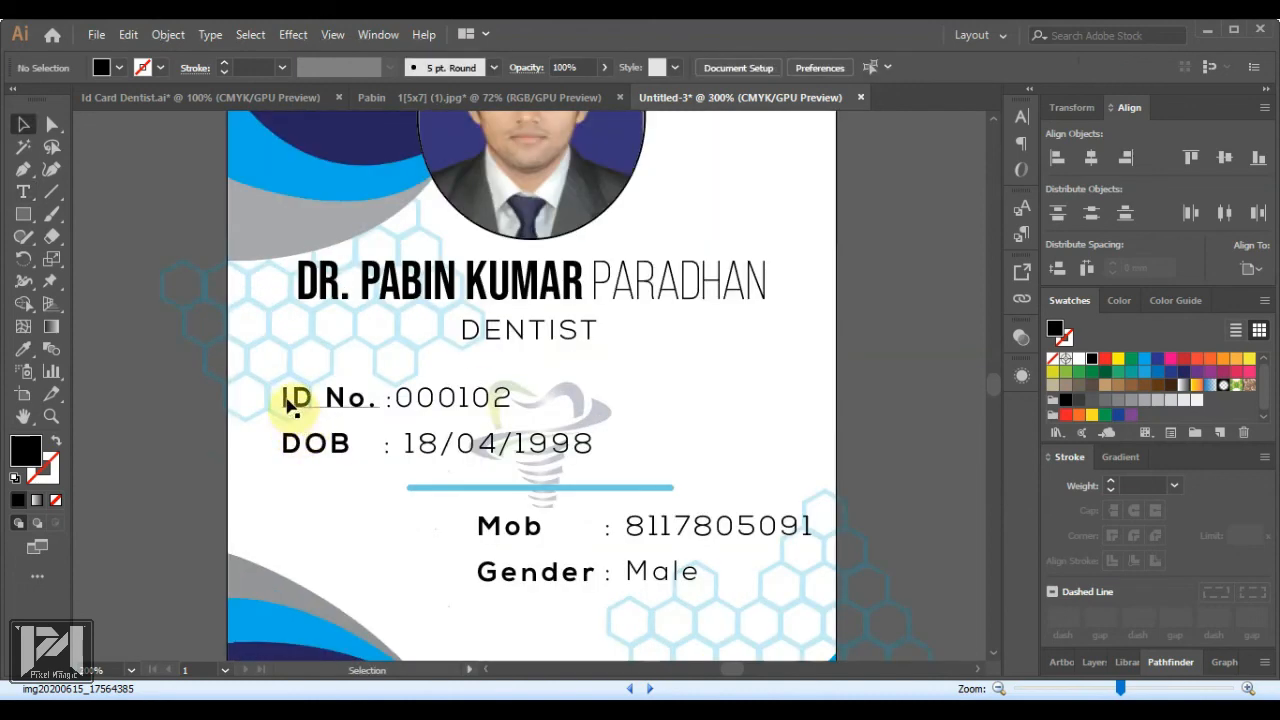
Replace the 'ID No.' label with 'Blood Group' and move the value to follow it
{"action": "double_click", "coordinate": [288, 401]}
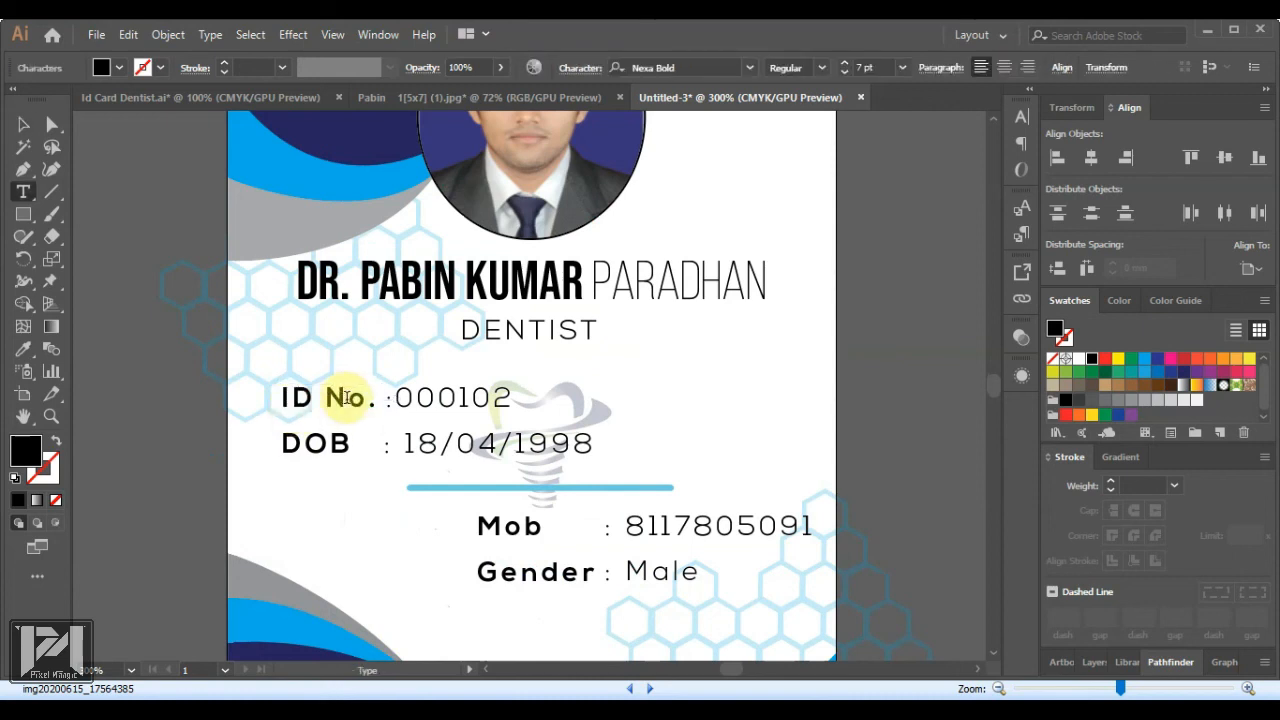
{"action": "left_click_drag", "start_coordinate": [369, 399], "coordinate": [206, 397]}
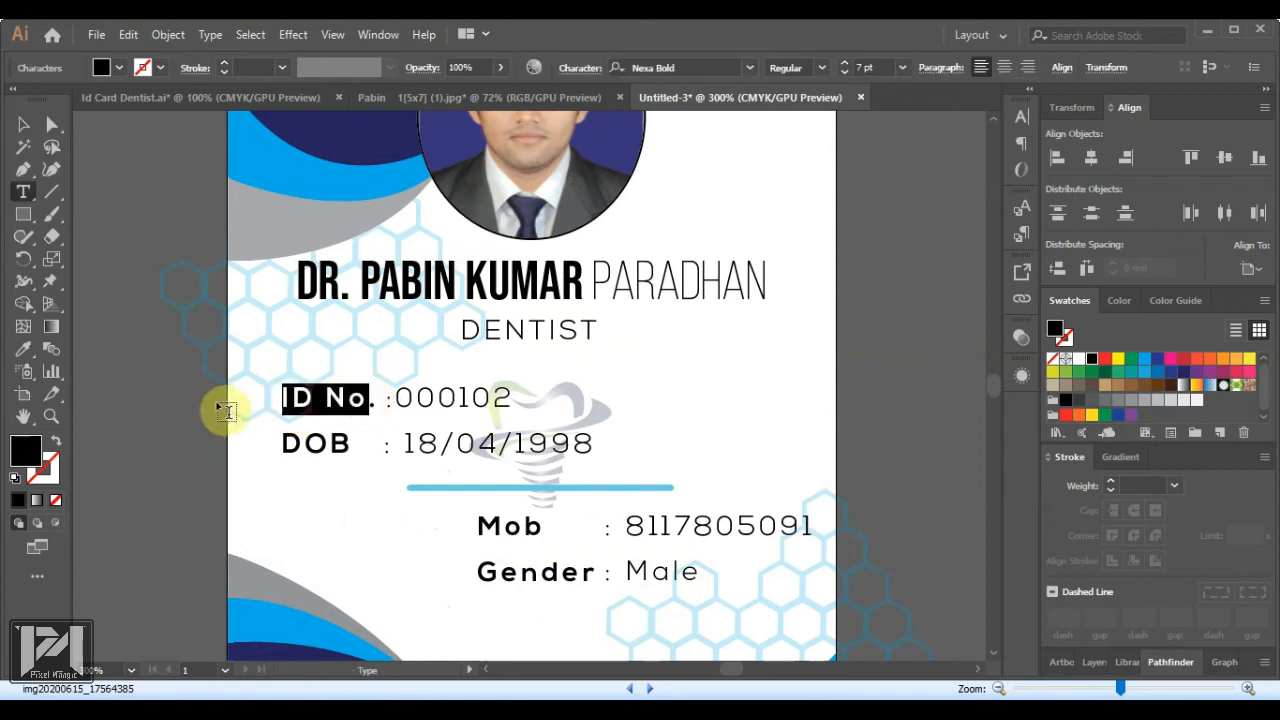
{"action": "key", "text": "BackSpace"}
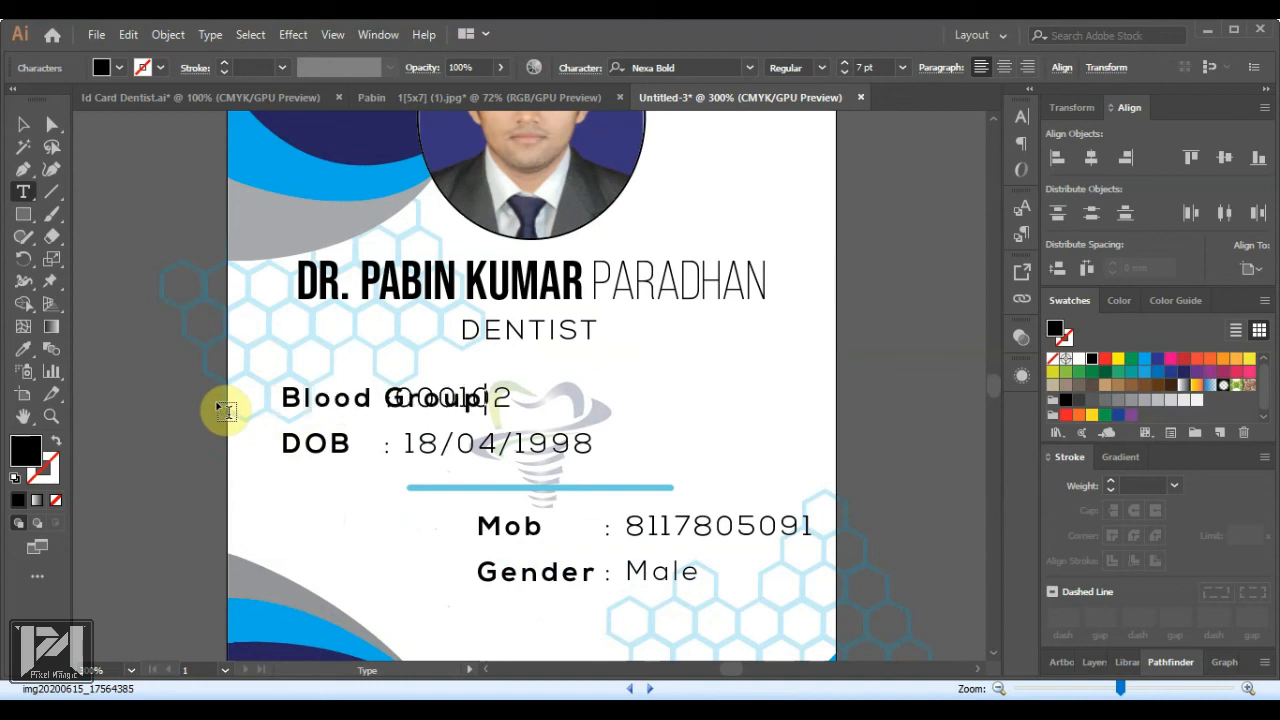
{"action": "left_click", "coordinate": [24, 125]}
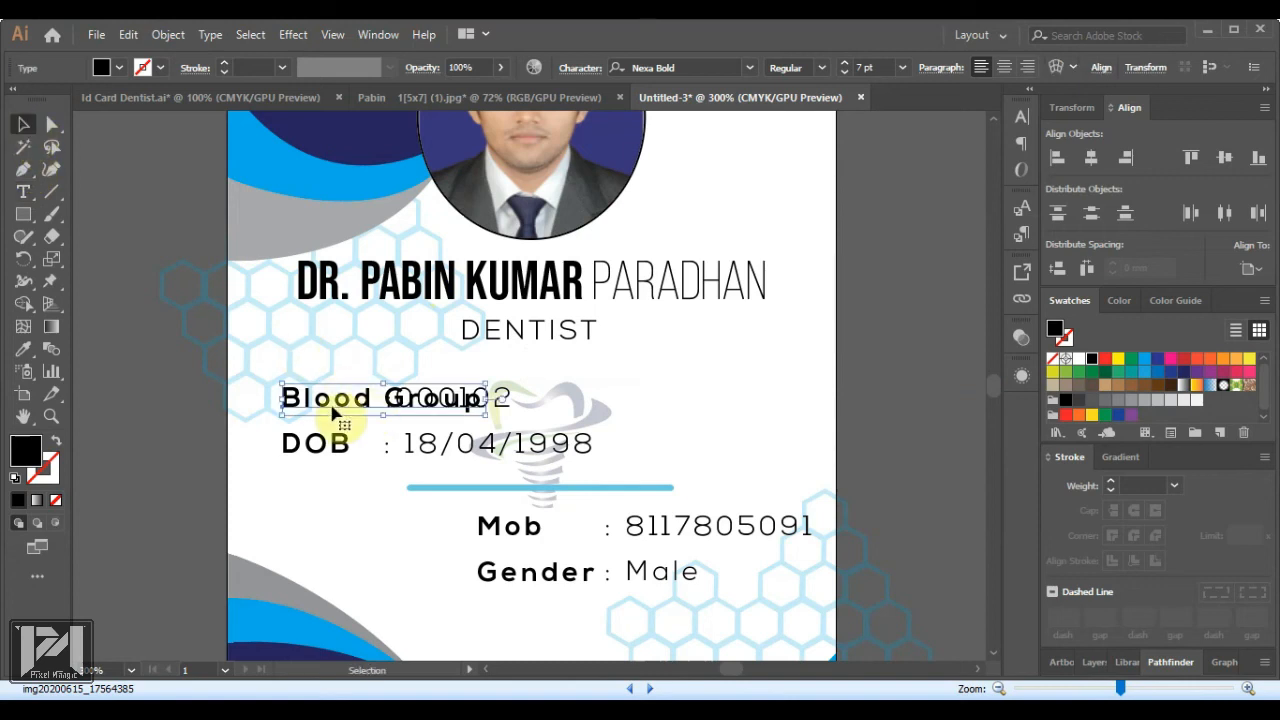
{"action": "left_click", "coordinate": [506, 400]}
{"action": "left_click_drag", "start_coordinate": [506, 400], "coordinate": [606, 400]}
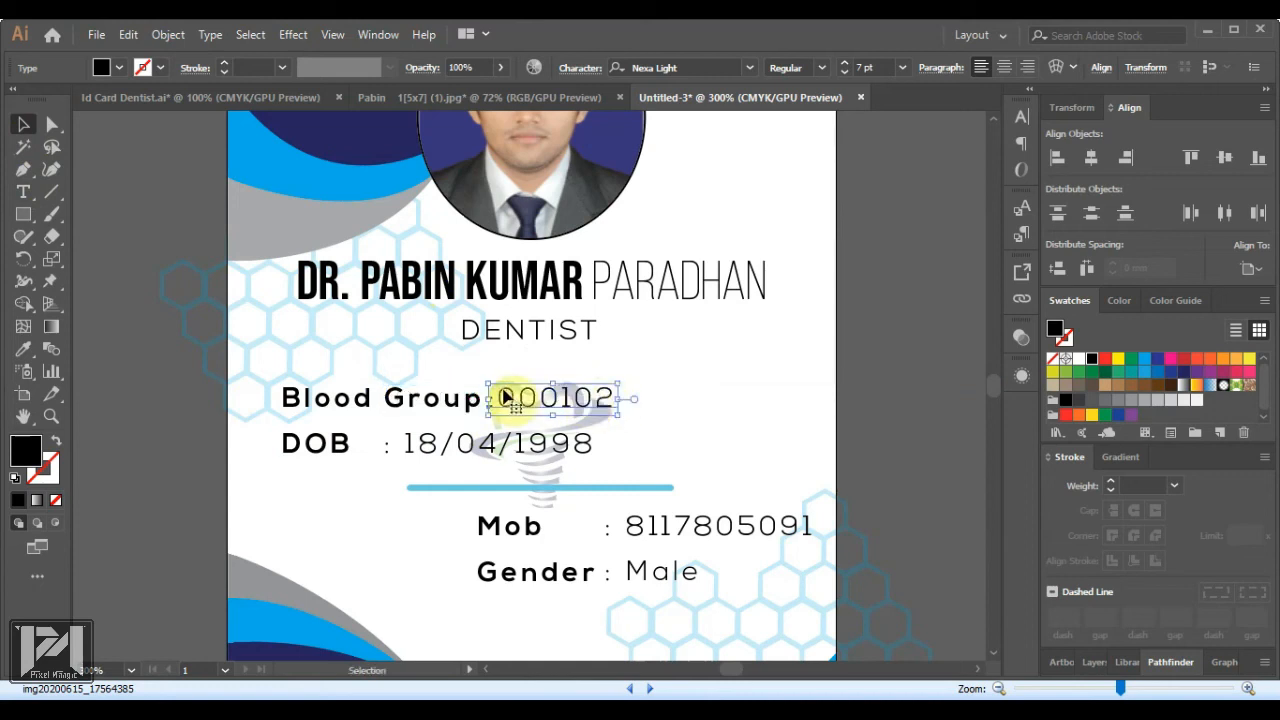
Change the value 000102 to O+ve, nudge it right, and select the DOB date
{"action": "key", "text": "t"}
{"action": "left_click_drag", "start_coordinate": [498, 398], "coordinate": [718, 425]}
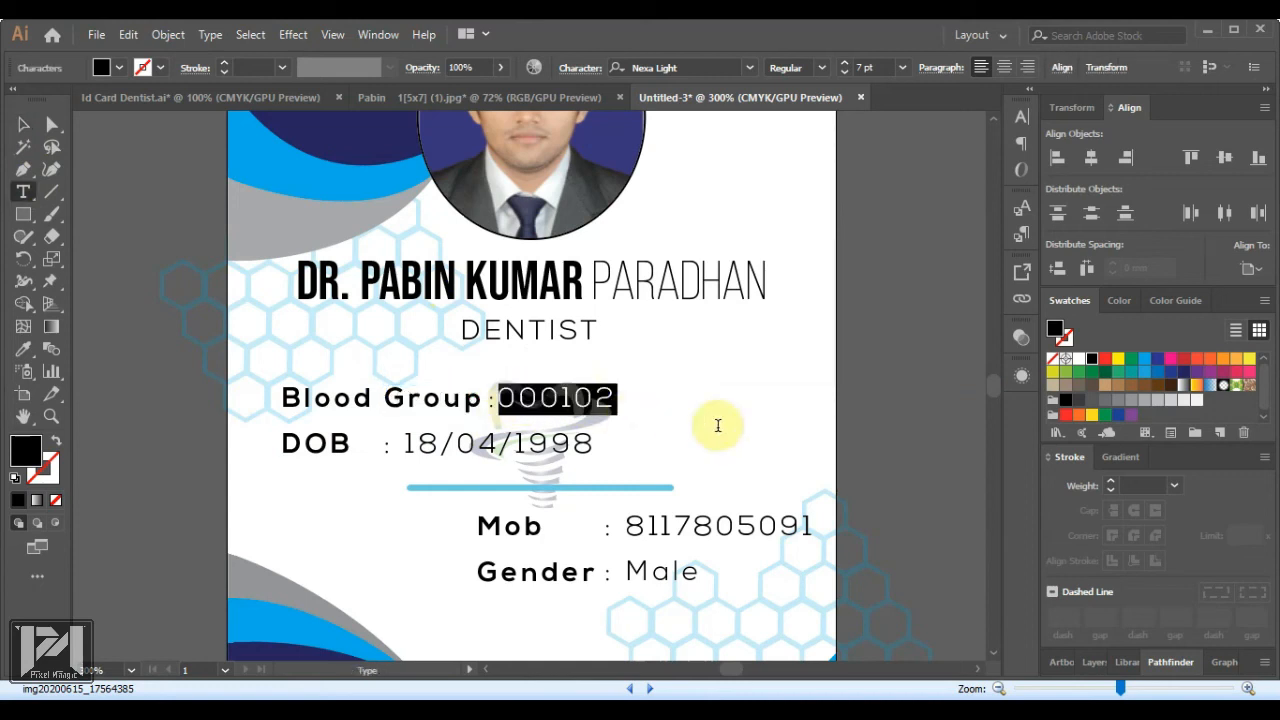
{"action": "type", "text": "O+ve"}
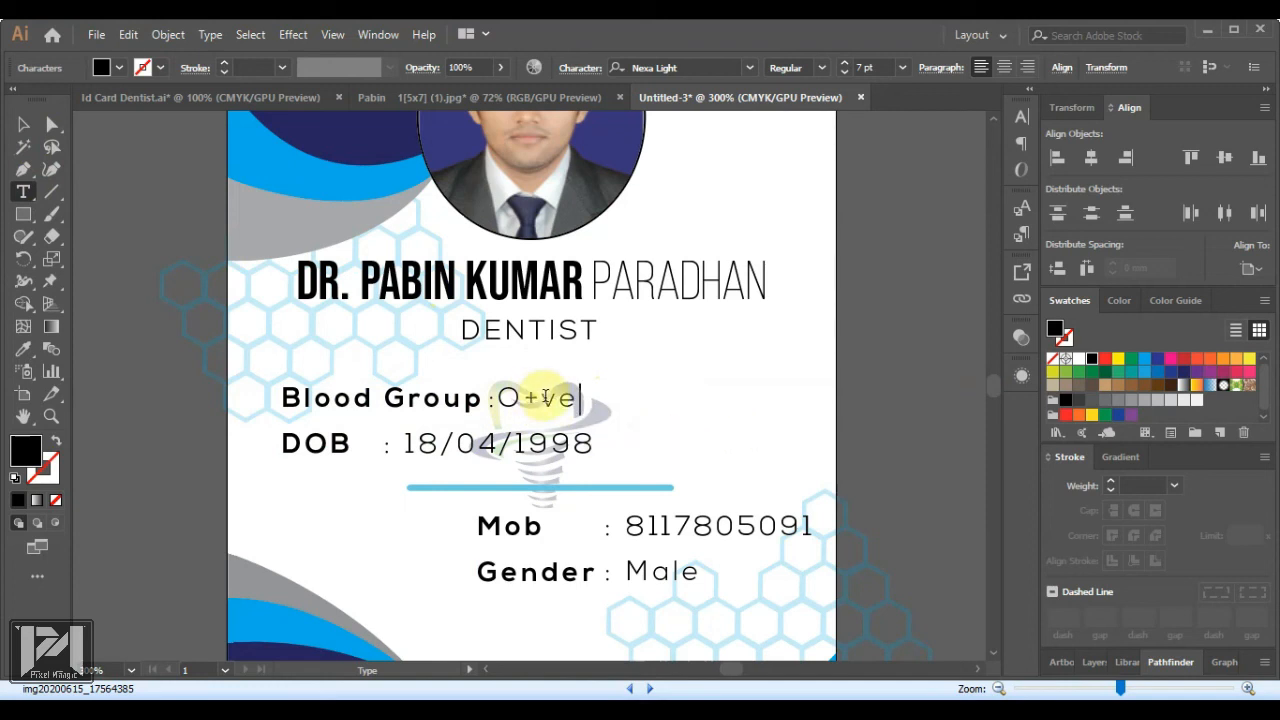
{"action": "left_click_drag", "start_coordinate": [541, 397], "coordinate": [584, 398]}
{"action": "key", "text": "ctrl"}
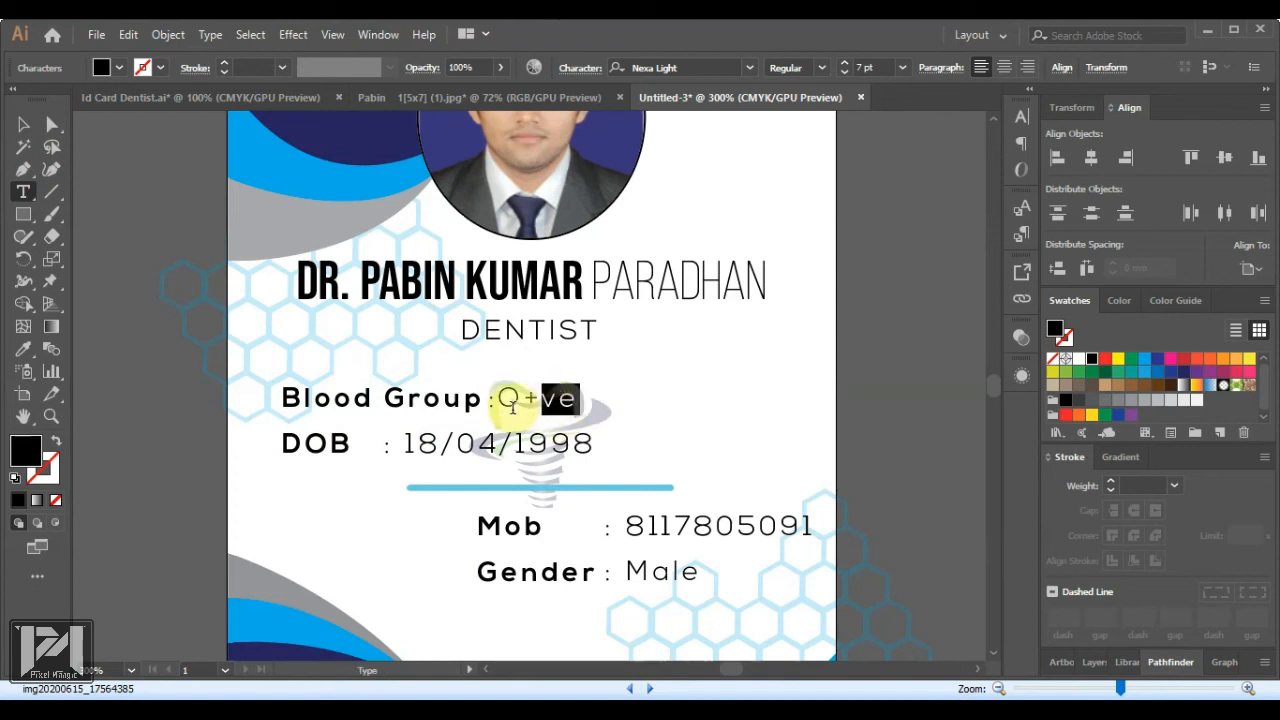
{"action": "left_click", "coordinate": [21, 127]}
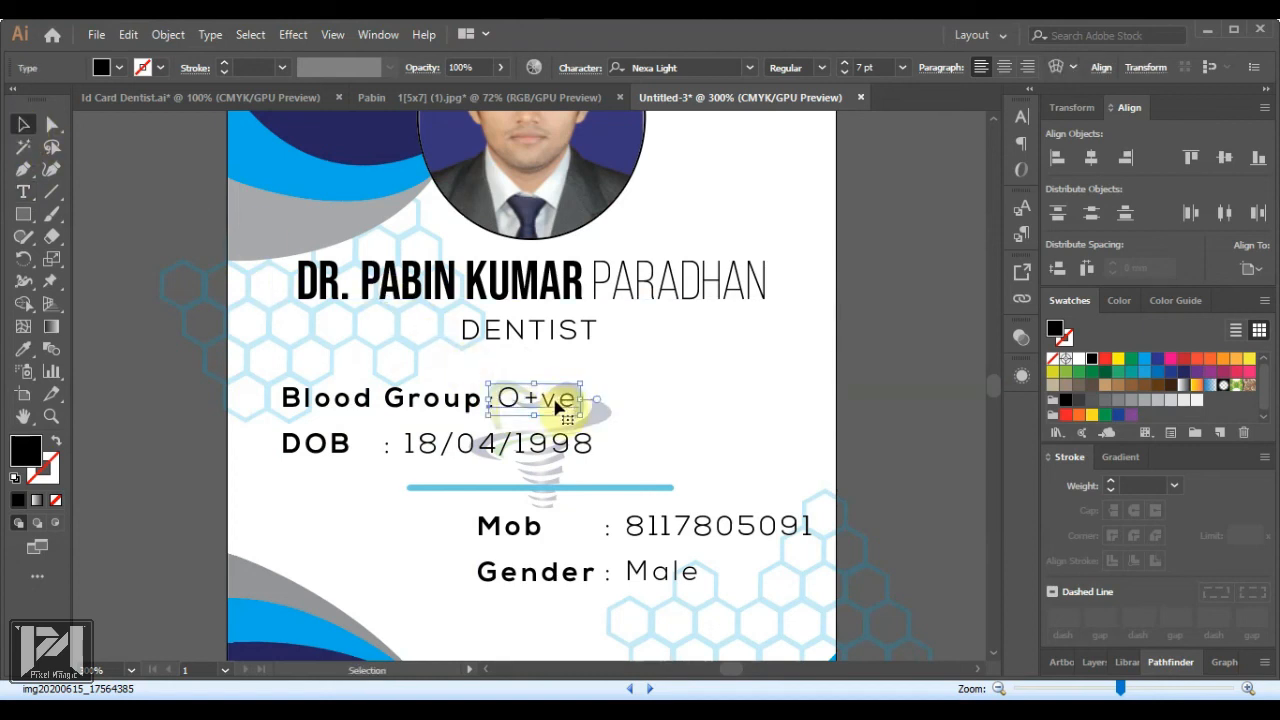
{"action": "left_click_drag", "start_coordinate": [519, 398], "coordinate": [529, 401]}
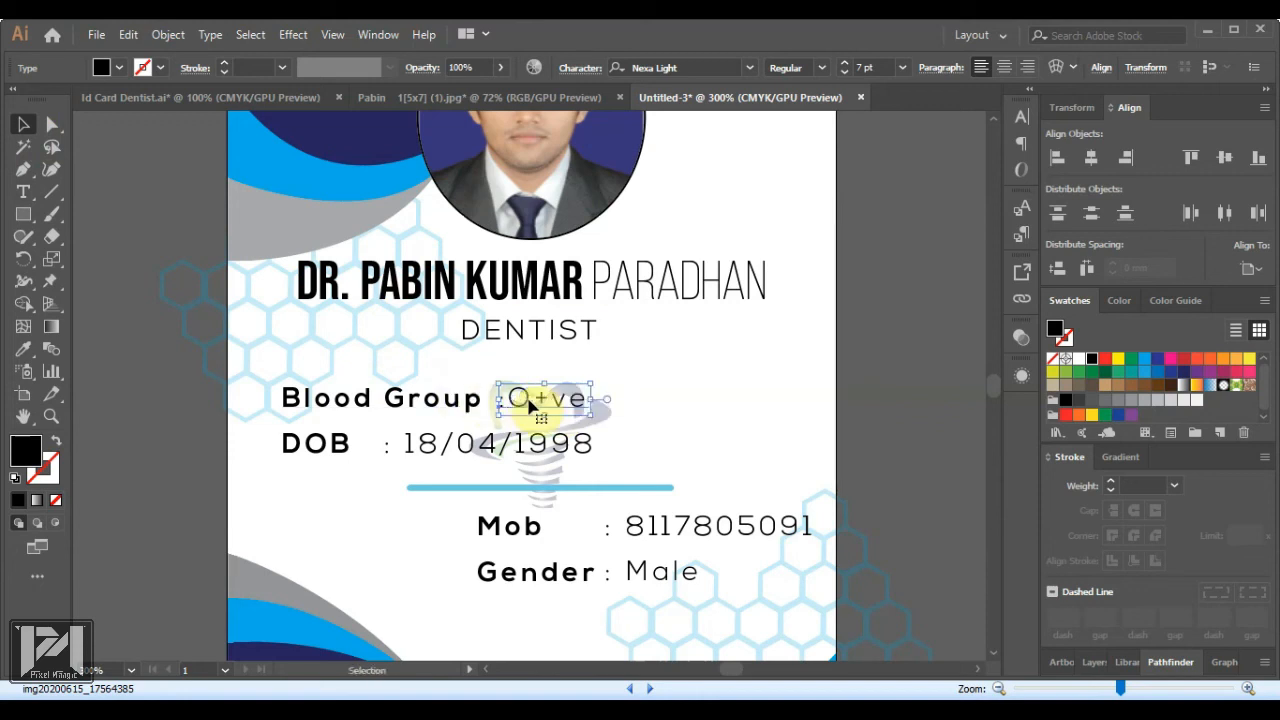
{"action": "left_click_drag", "start_coordinate": [470, 445], "coordinate": [586, 446]}
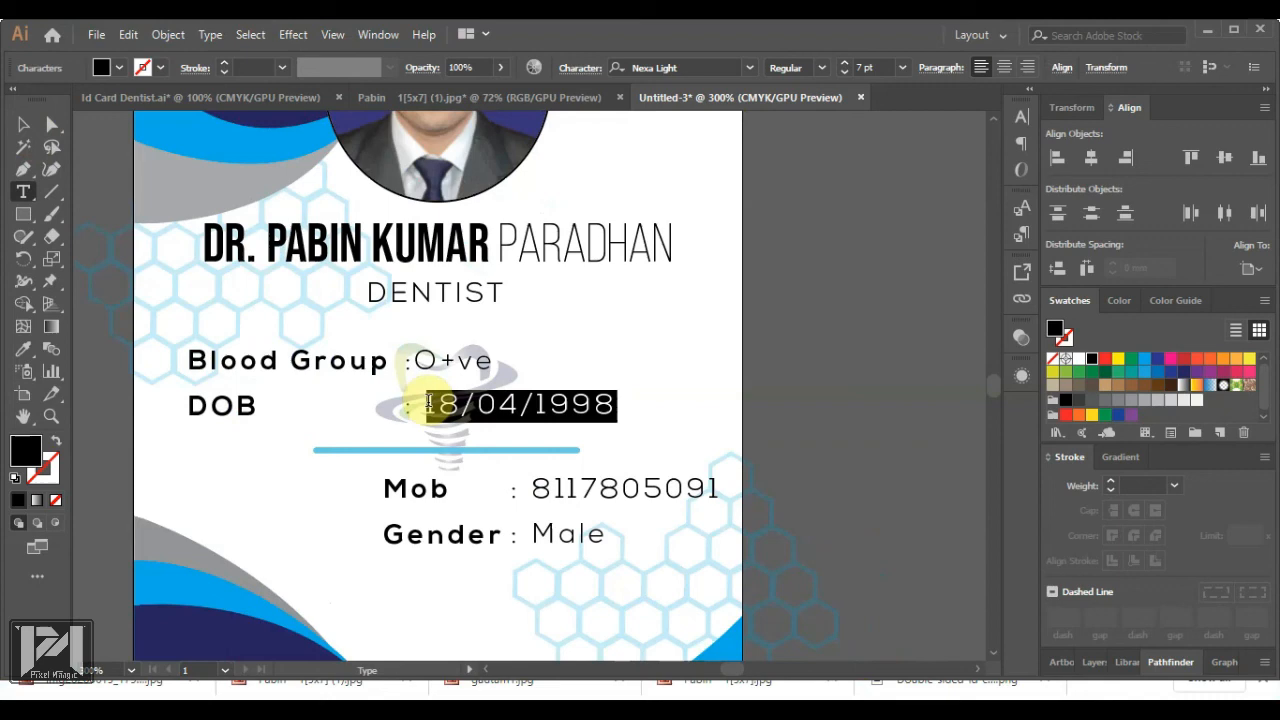
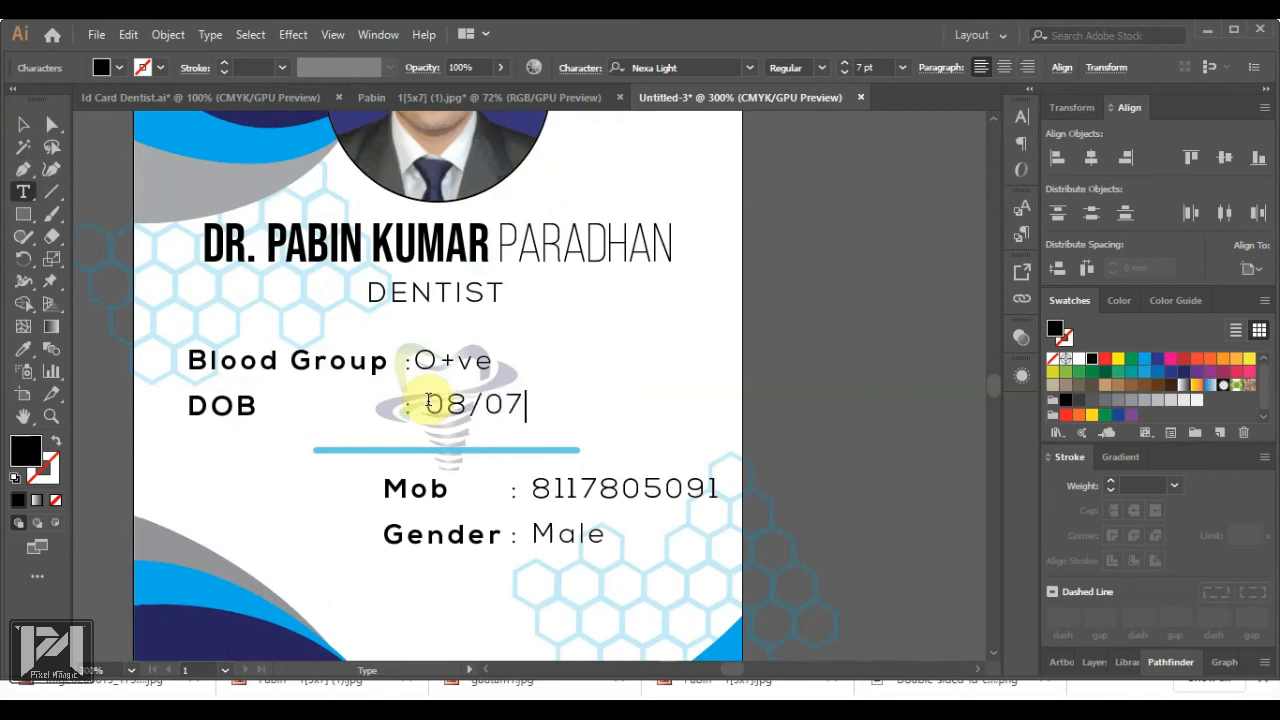
{"action": "left_click", "coordinate": [24, 124]}
{"action": "scroll", "coordinate": [608, 470], "scroll_direction": "down", "scroll_amount": 2}
{"action": "left_click", "coordinate": [785, 407]}
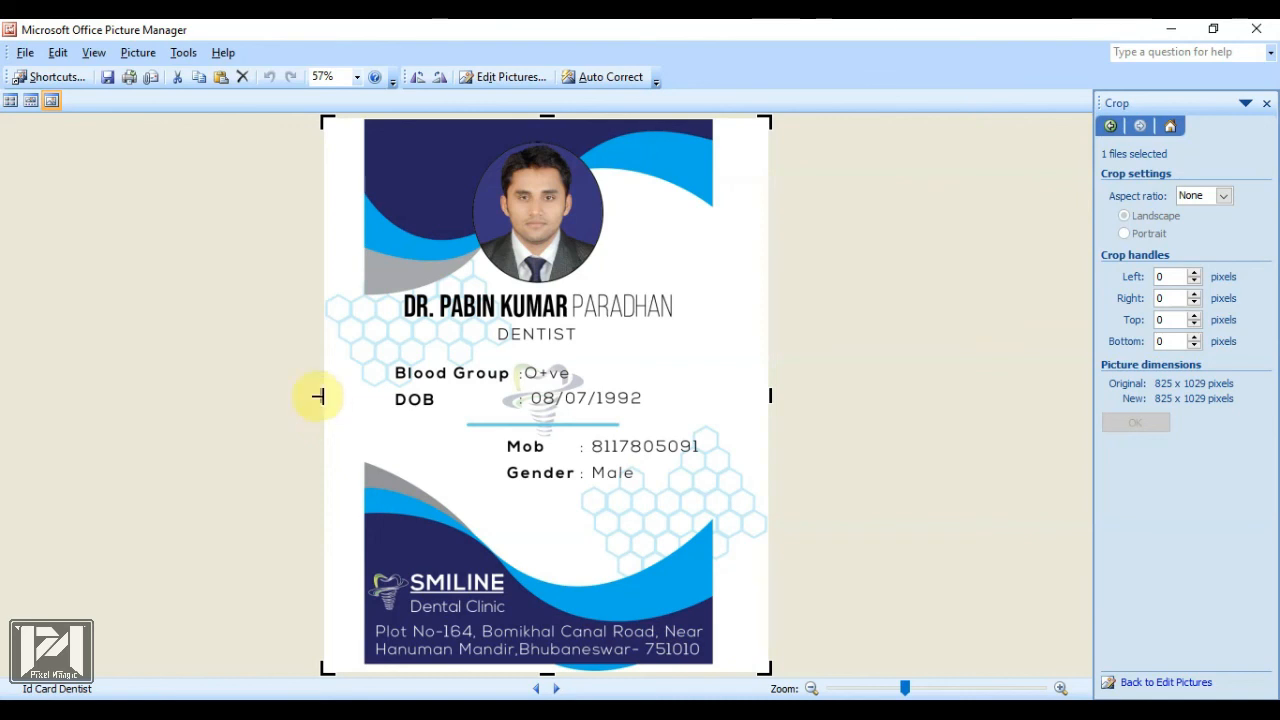
Crop the Id Card Dentist image's left, right and bottom margins to 651 × 1016, then save
{"action": "left_click_drag", "start_coordinate": [318, 397], "coordinate": [343, 400]}
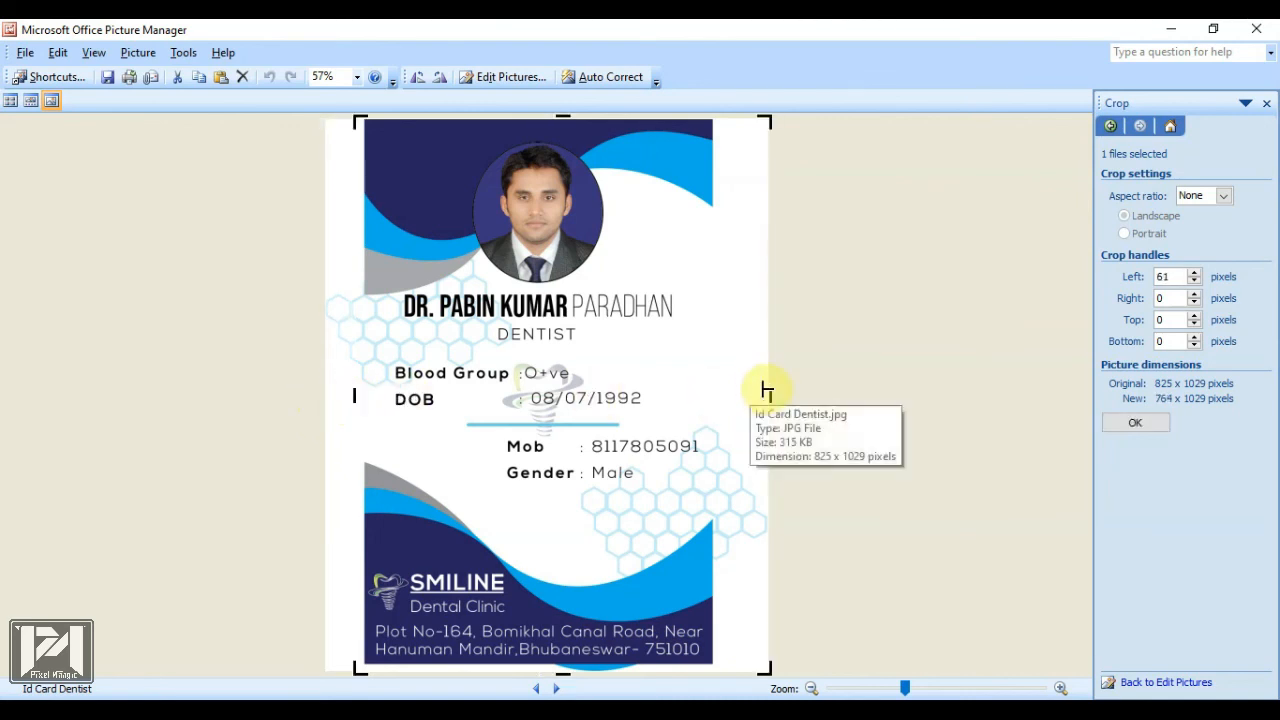
{"action": "left_click_drag", "start_coordinate": [768, 392], "coordinate": [722, 405]}
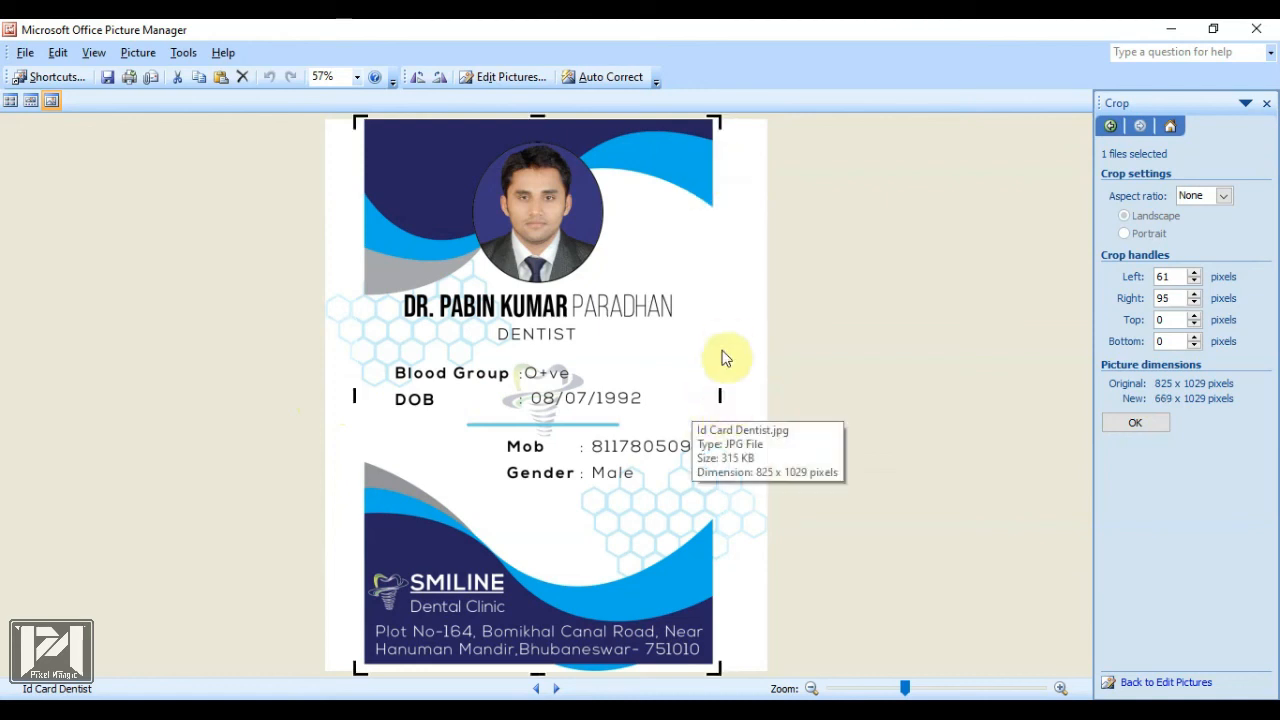
{"action": "left_click_drag", "start_coordinate": [720, 395], "coordinate": [714, 395]}
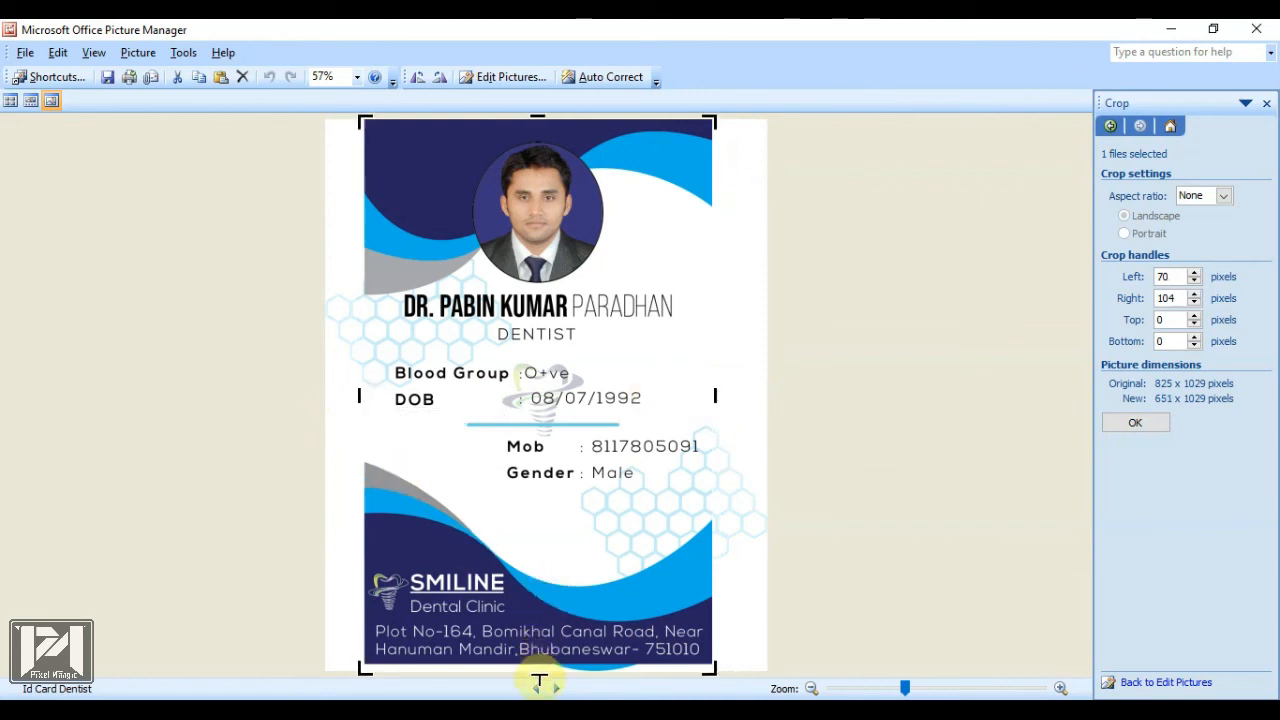
{"action": "left_click_drag", "start_coordinate": [538, 675], "coordinate": [536, 673]}
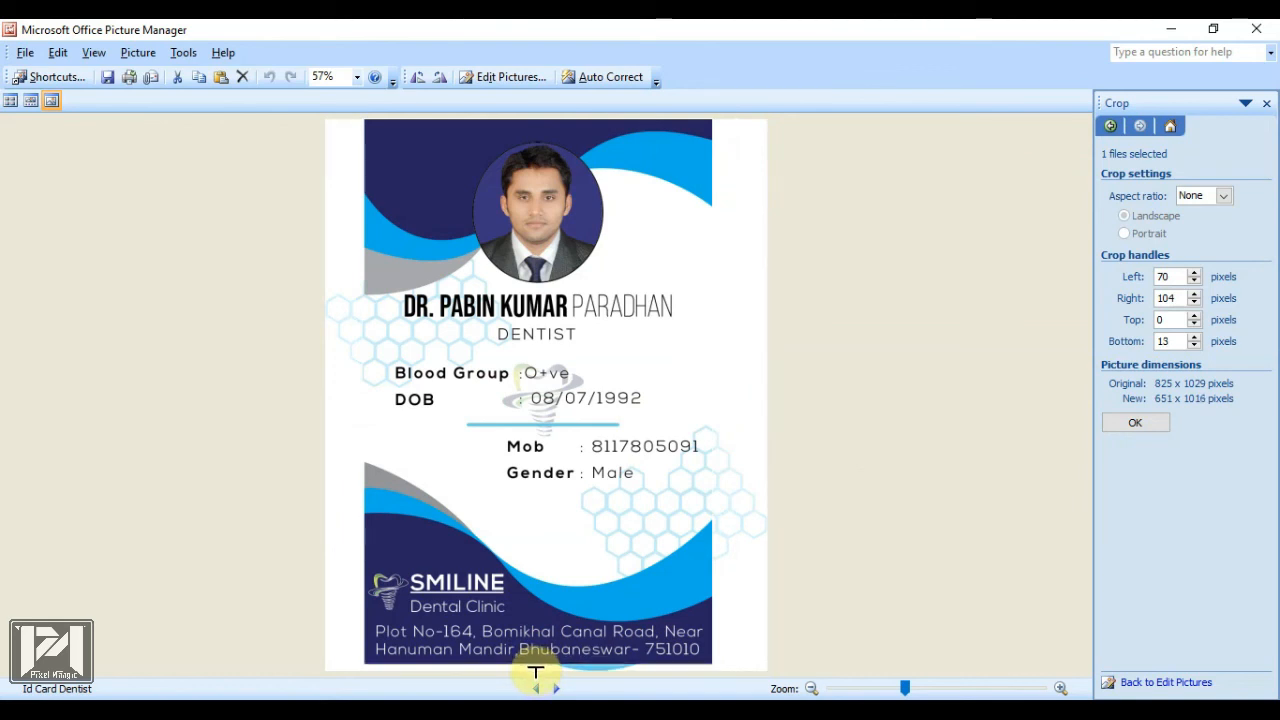
{"action": "left_click", "coordinate": [1135, 422]}
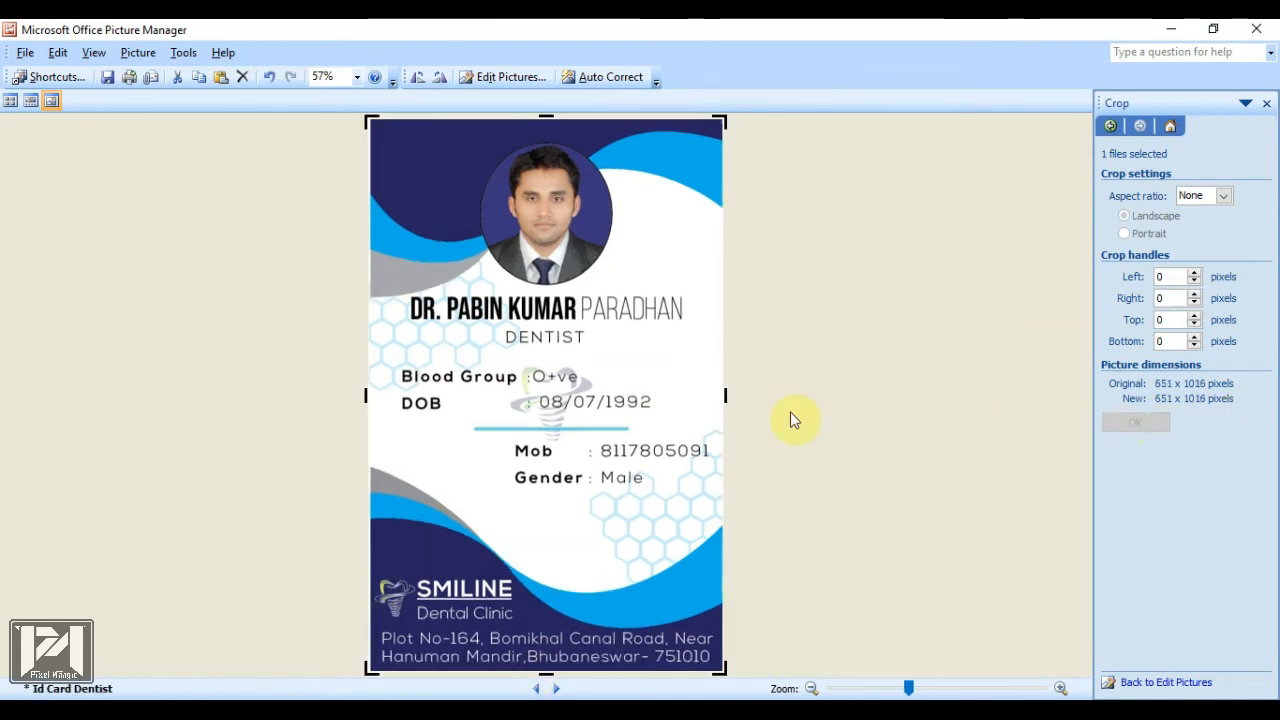
{"action": "left_click", "coordinate": [107, 78]}
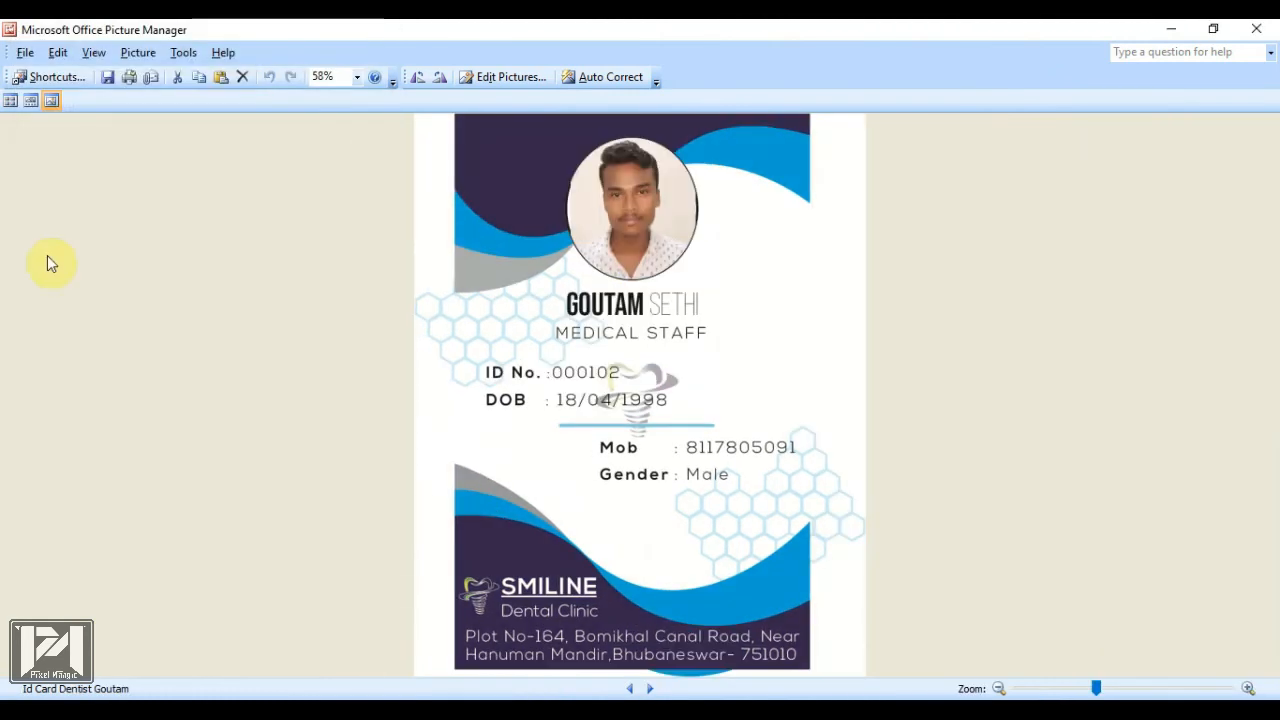
Trim the card image's right, left and bottom white margins to 656 × 1016 pixels and save
{"action": "left_click", "coordinate": [537, 79]}
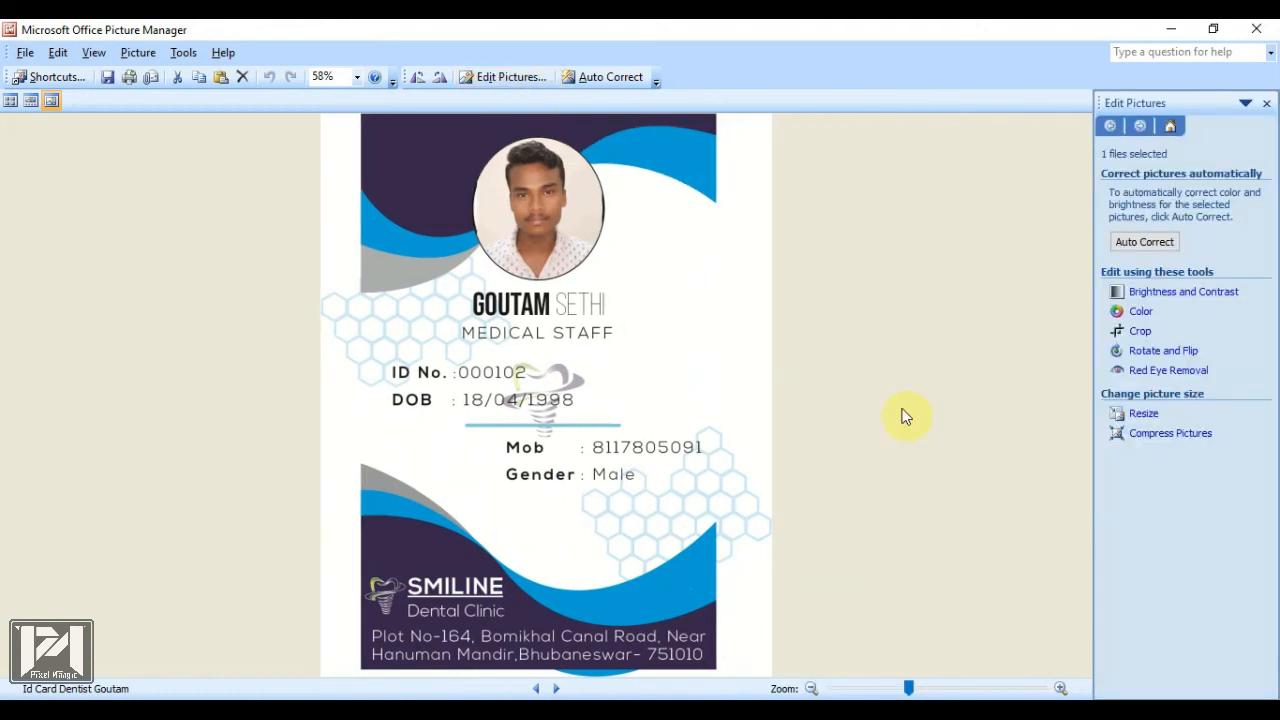
{"action": "left_click", "coordinate": [1140, 333]}
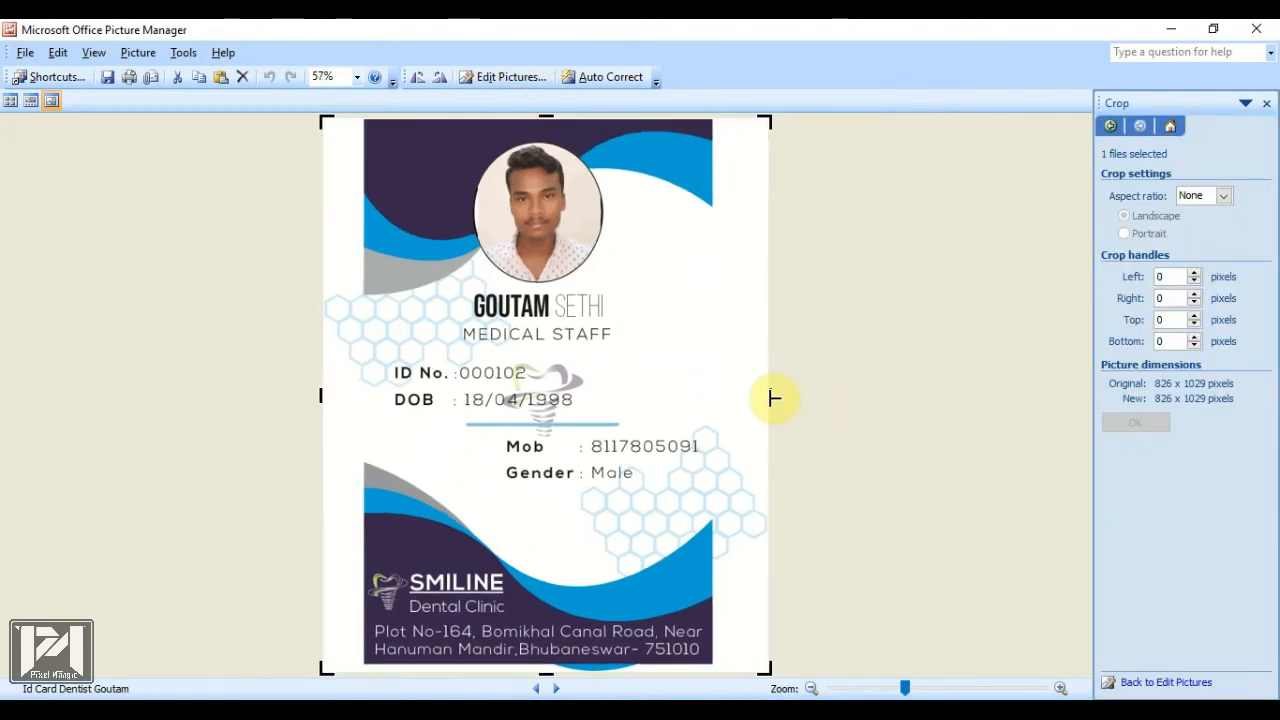
{"action": "left_click_drag", "start_coordinate": [771, 397], "coordinate": [728, 397]}
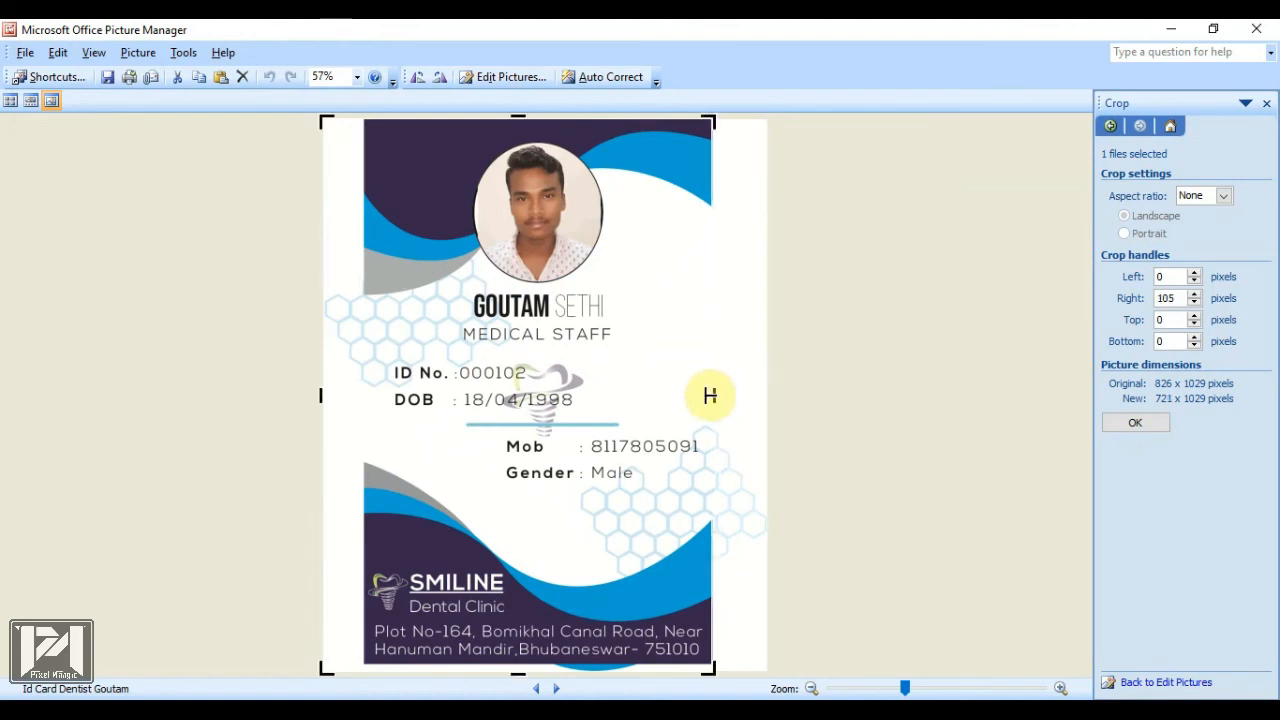
{"action": "left_click_drag", "start_coordinate": [320, 396], "coordinate": [357, 402]}
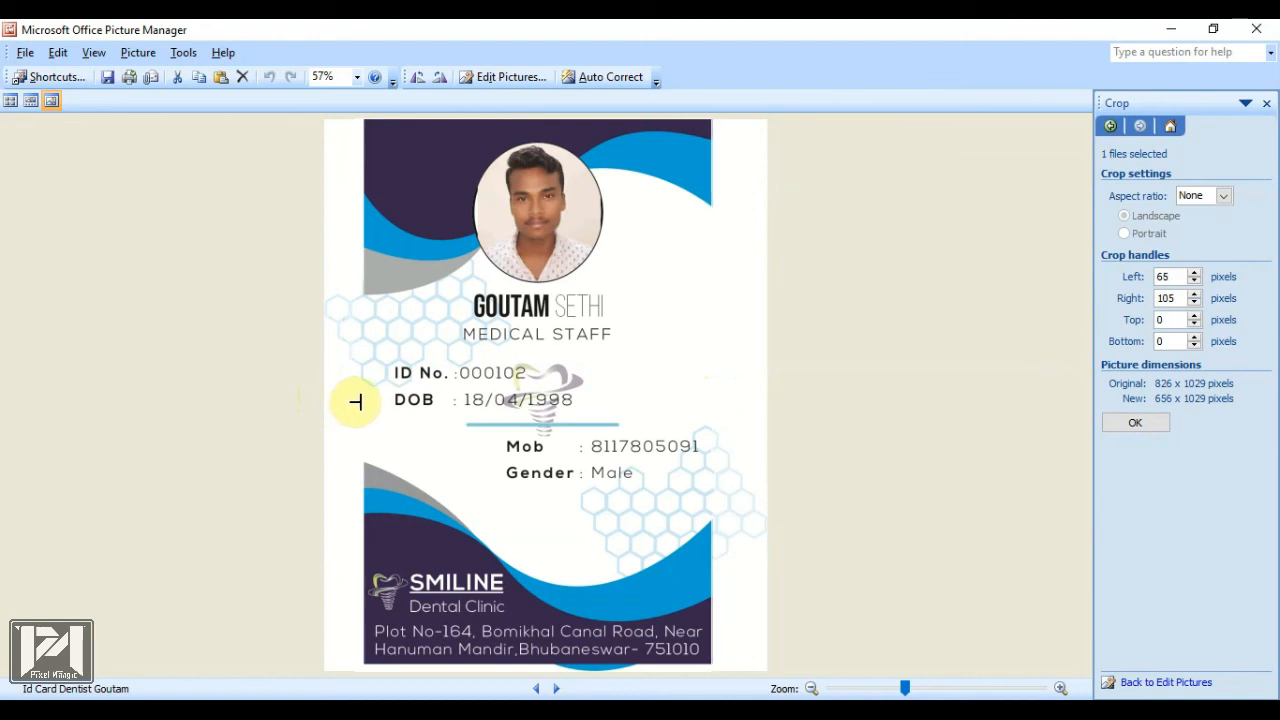
{"action": "left_click", "coordinate": [1132, 426]}
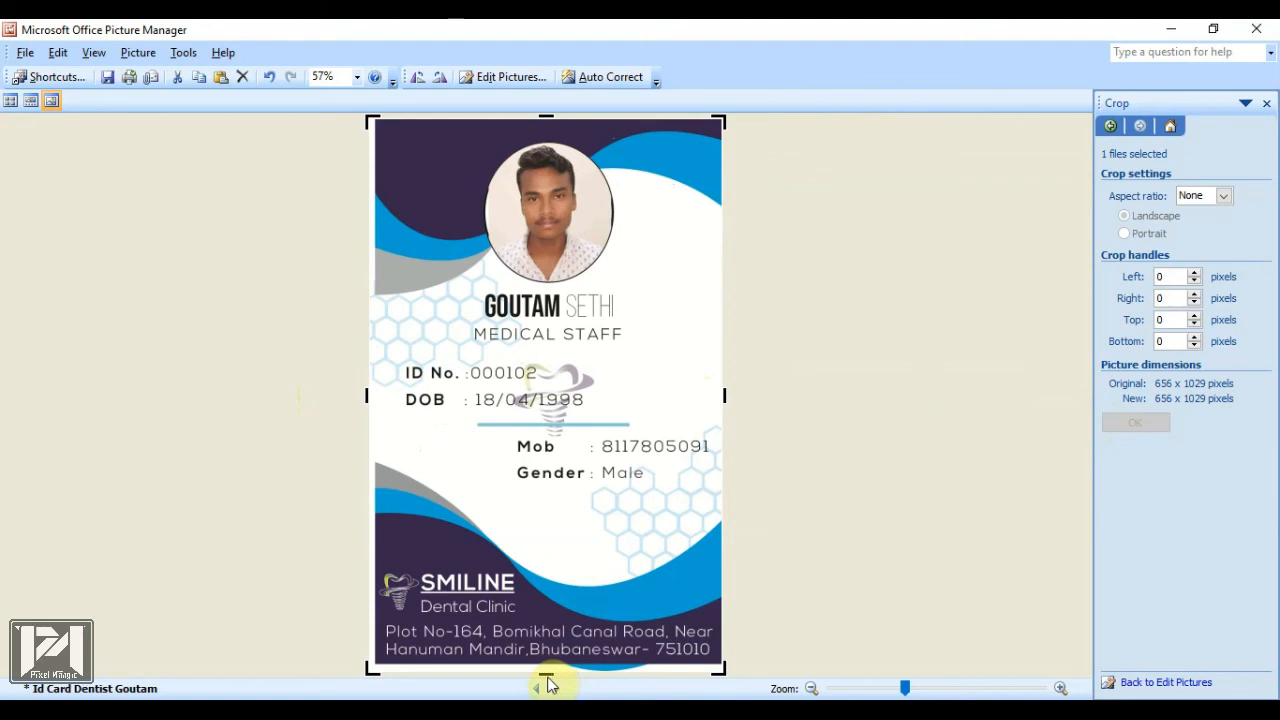
{"action": "left_click_drag", "start_coordinate": [544, 680], "coordinate": [545, 671]}
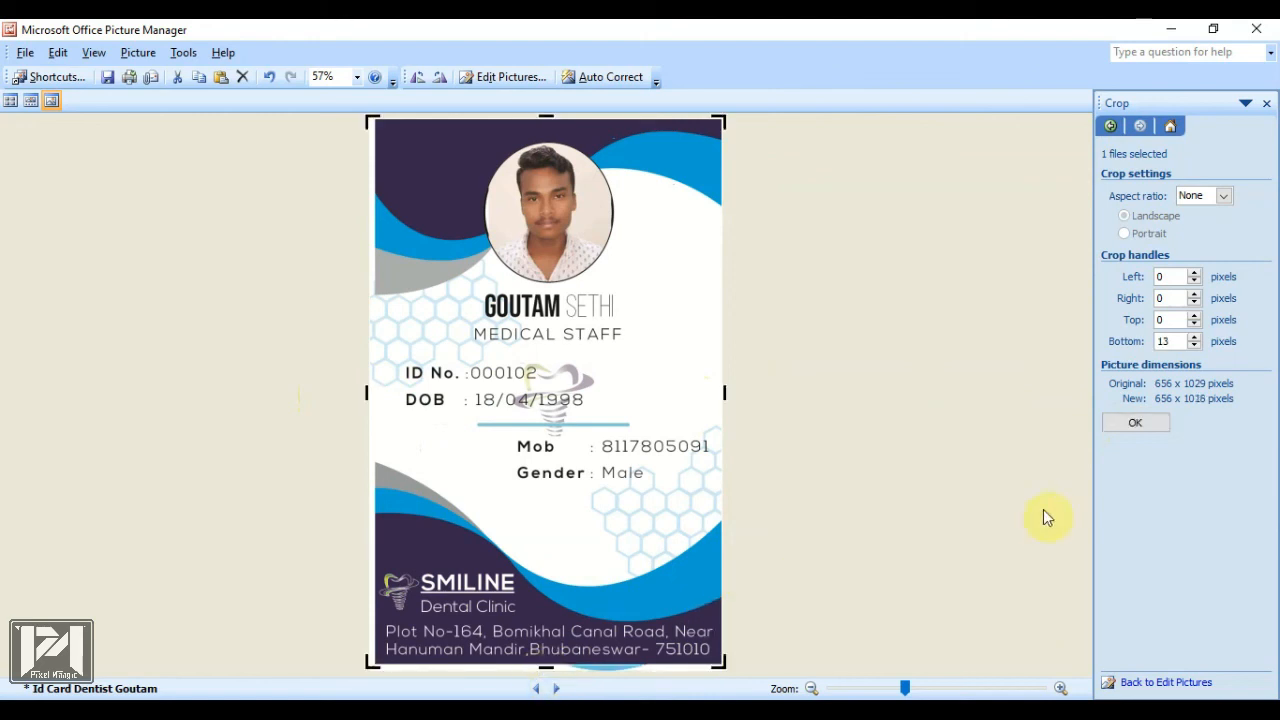
{"action": "left_click", "coordinate": [1138, 428]}
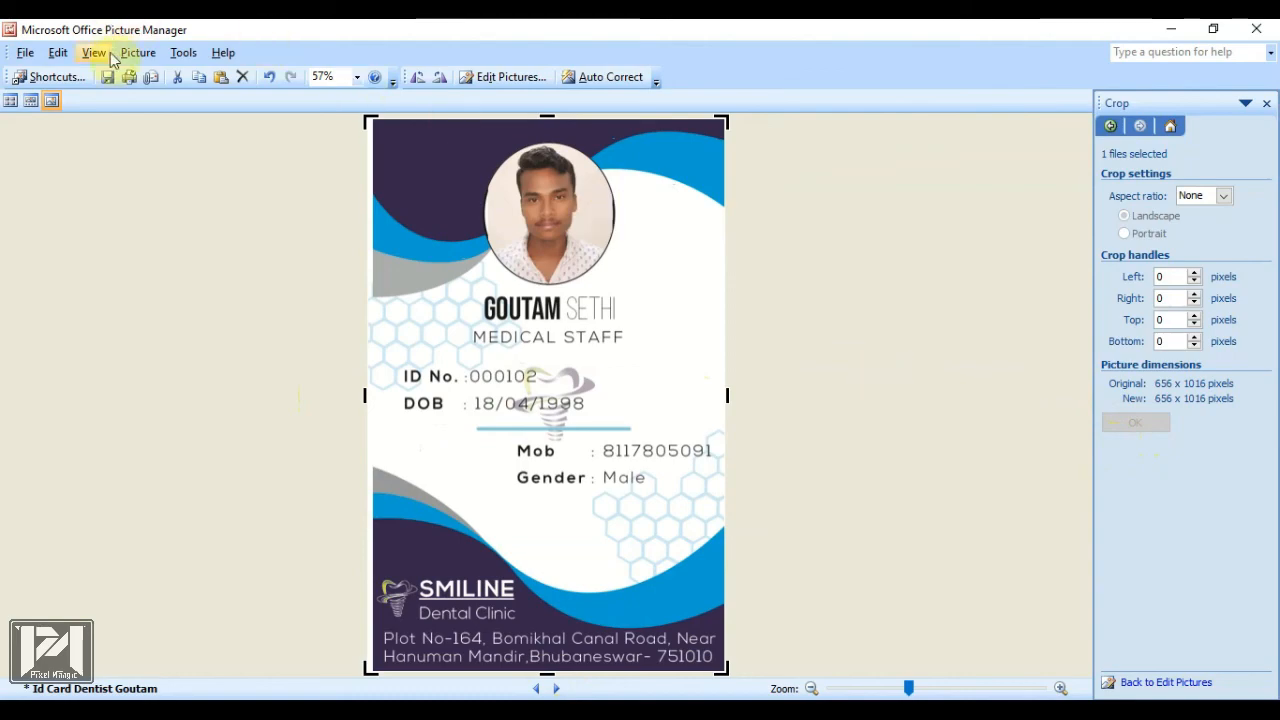
{"action": "left_click", "coordinate": [107, 77]}
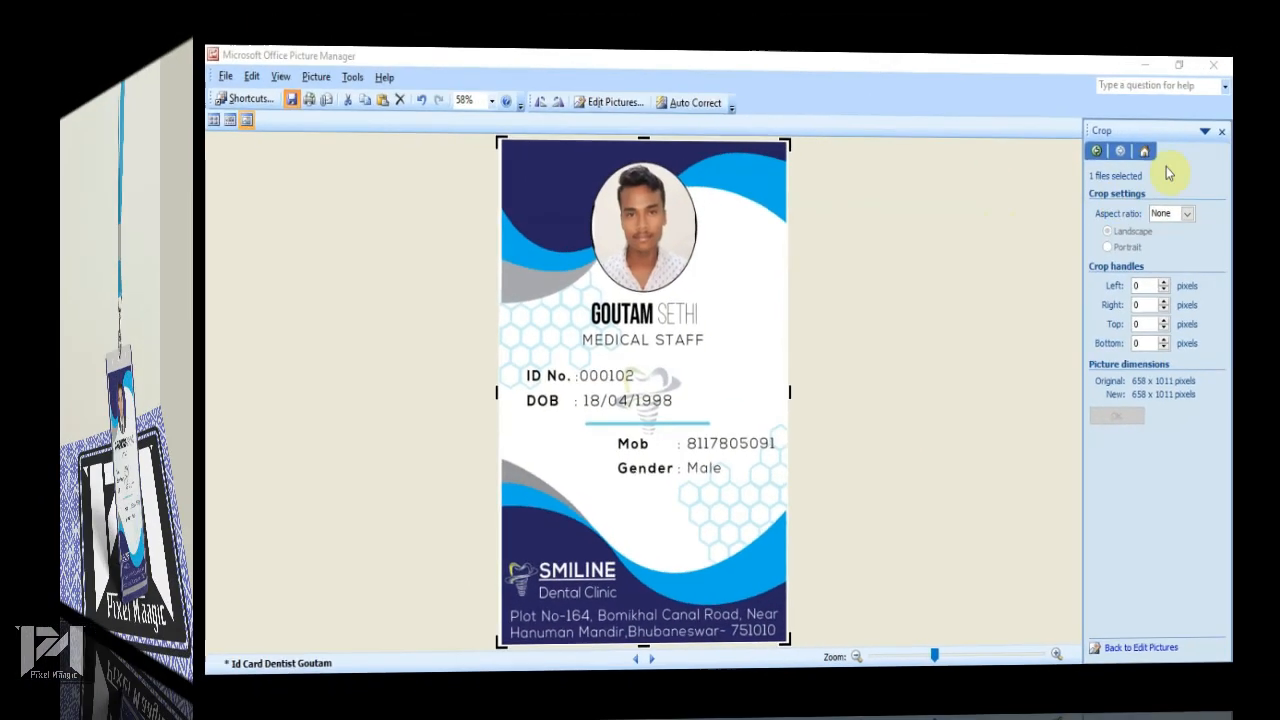